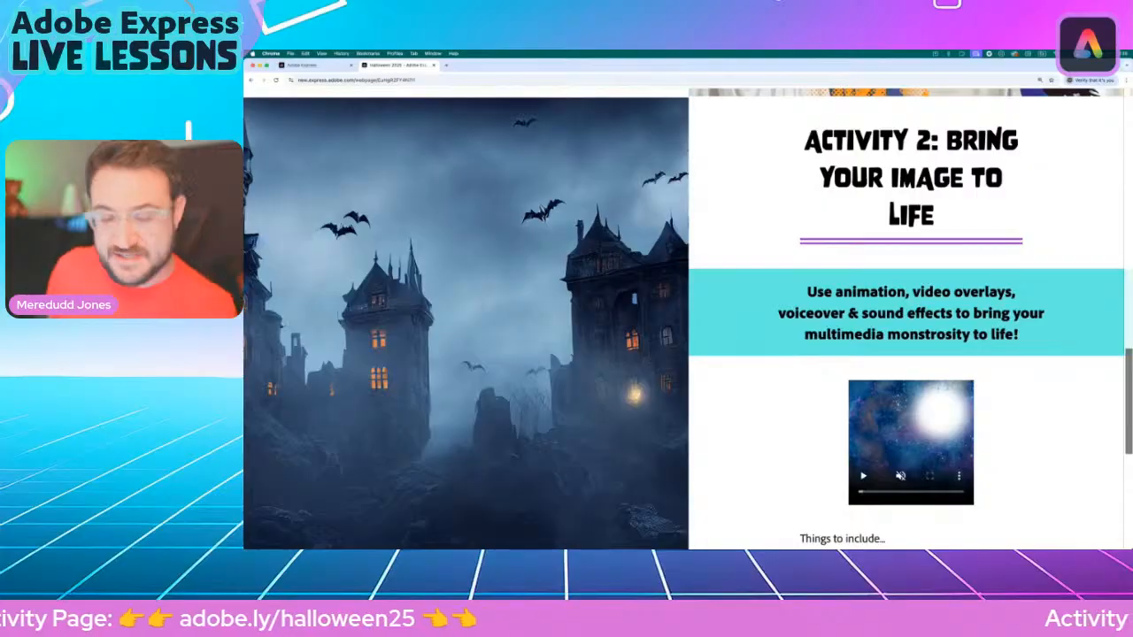
Switch from the Halloween activity page to the Adobe Express home page and start a new drawing
scroll(507, 419, down, 8)
scroll(510, 419, up, 10)
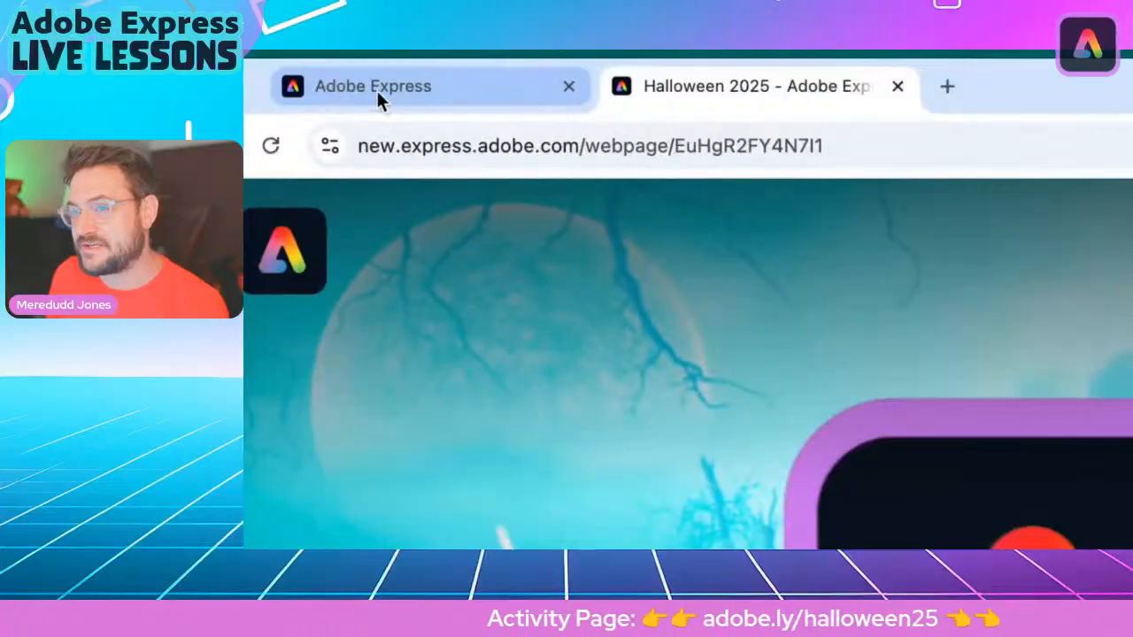
click(376, 89)
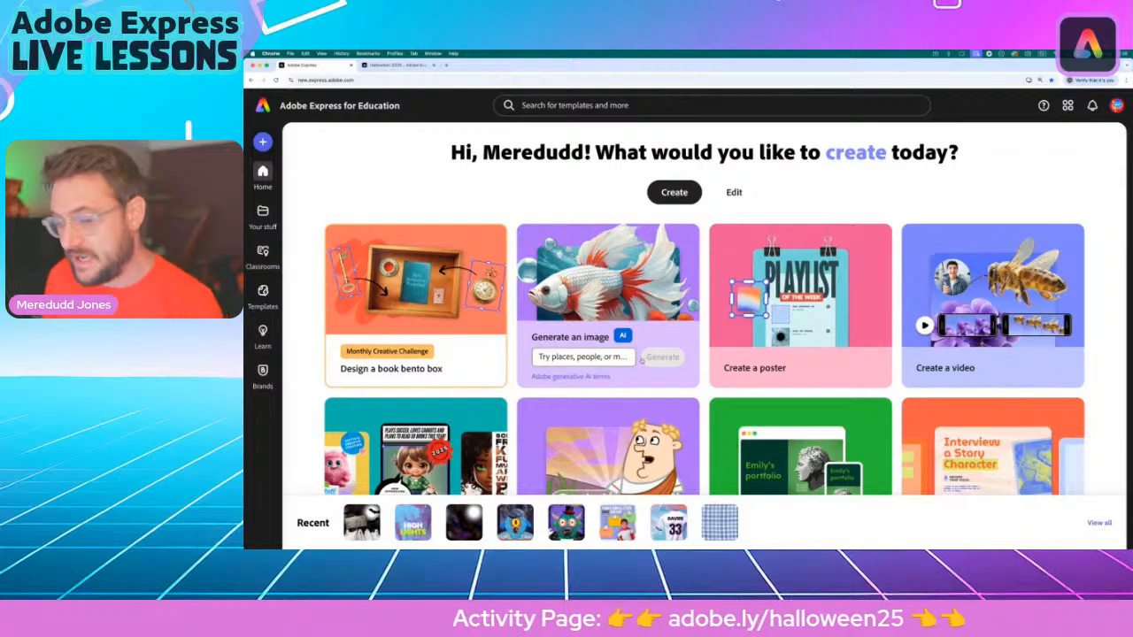
scroll(629, 358, down, 3)
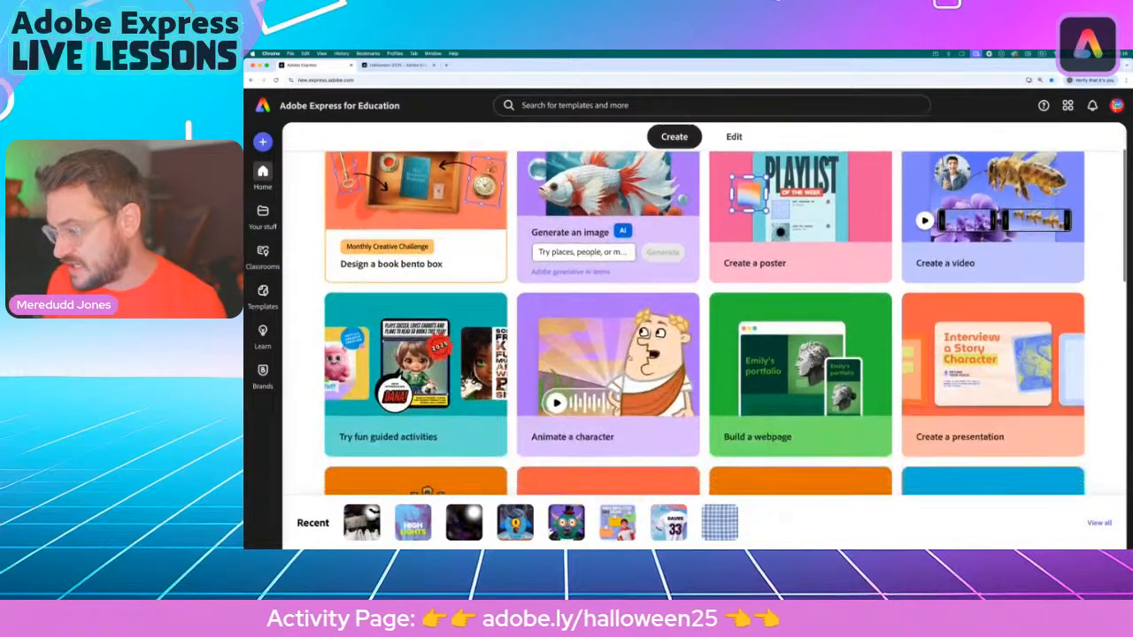
scroll(627, 358, down, 4)
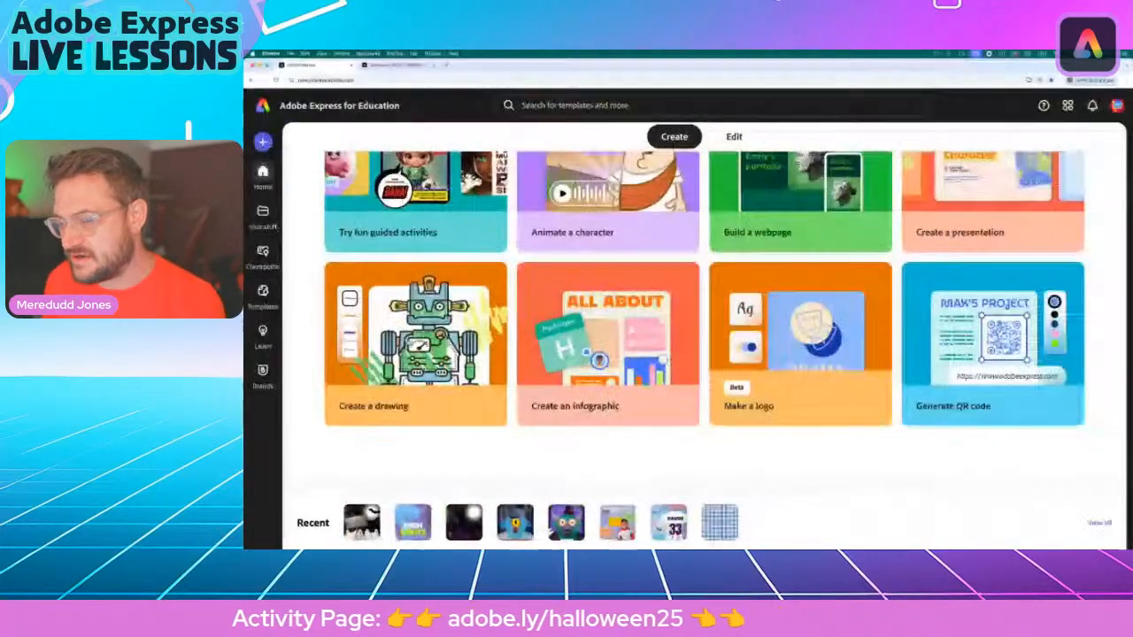
click(412, 324)
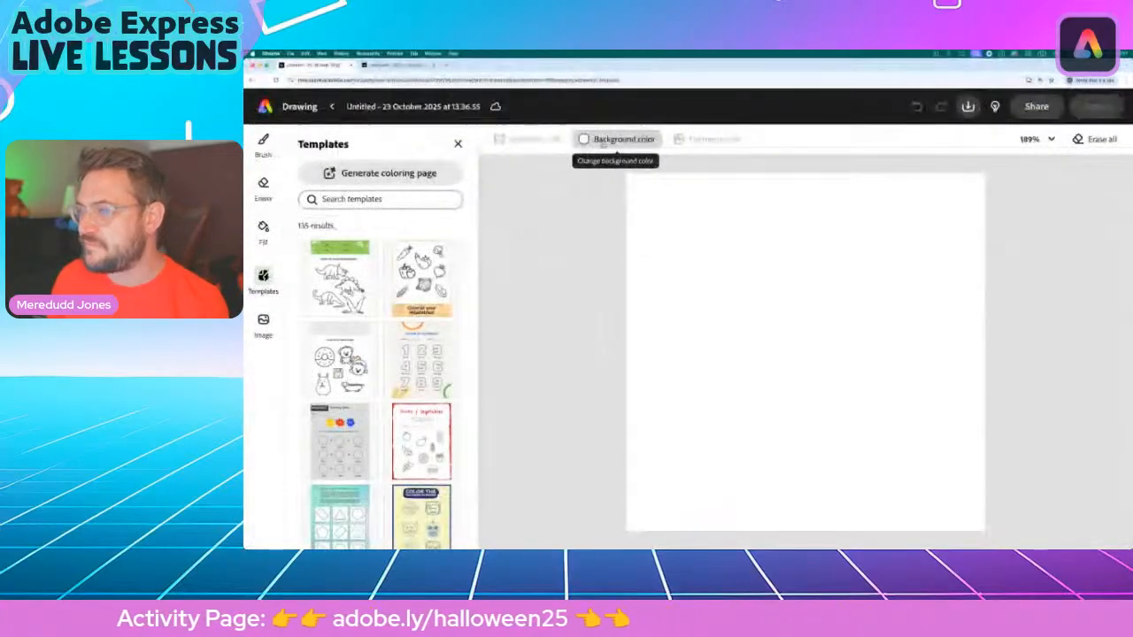
Set the drawing's background color to black (#000000)
click(576, 188)
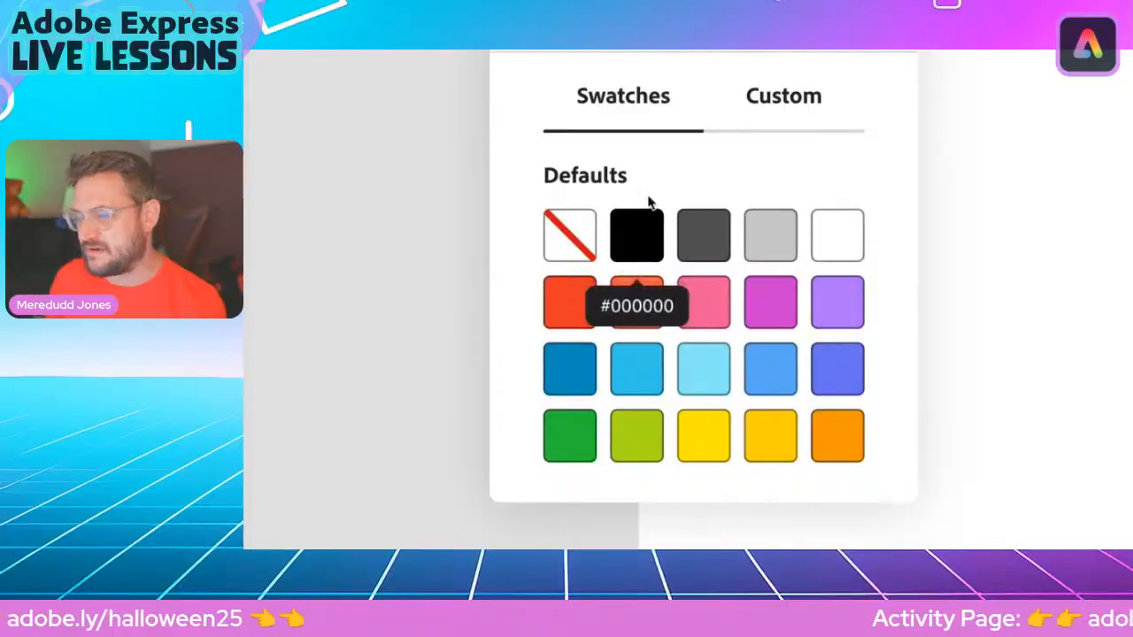
click(645, 241)
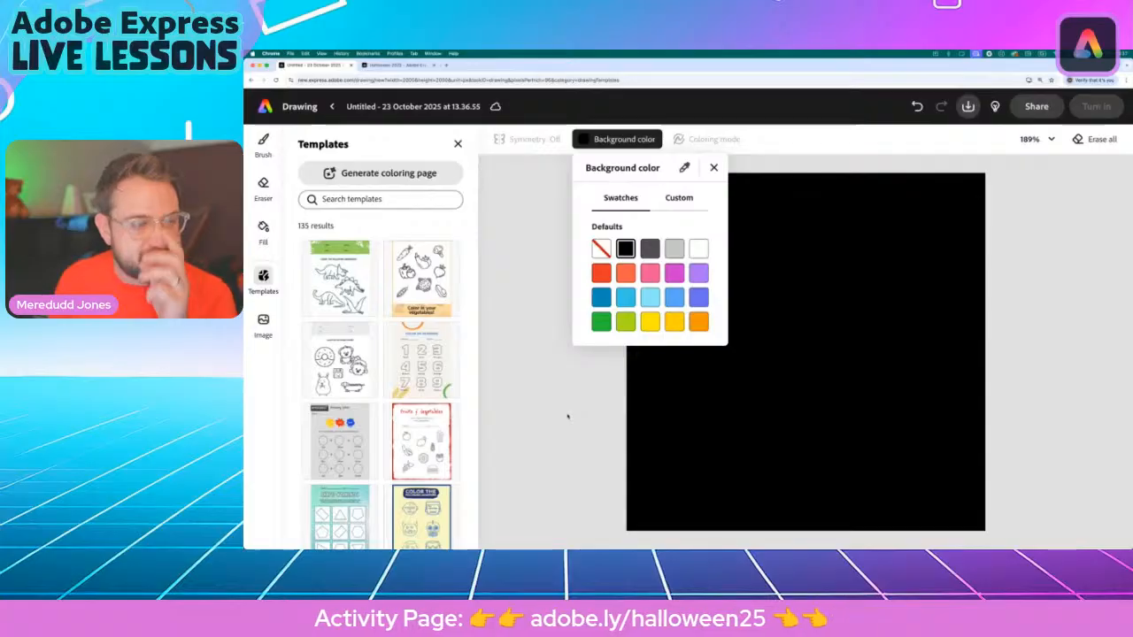
click(567, 420)
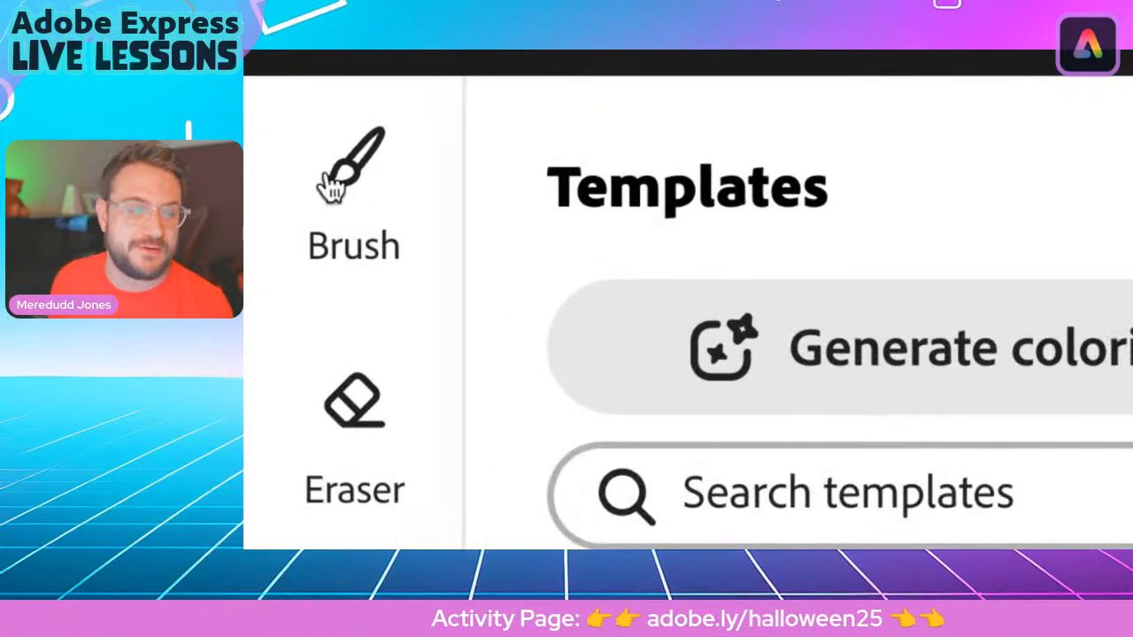
Choose the Watercolor fill brush from the Art supplies brushes and set its size to 1,000
click(332, 186)
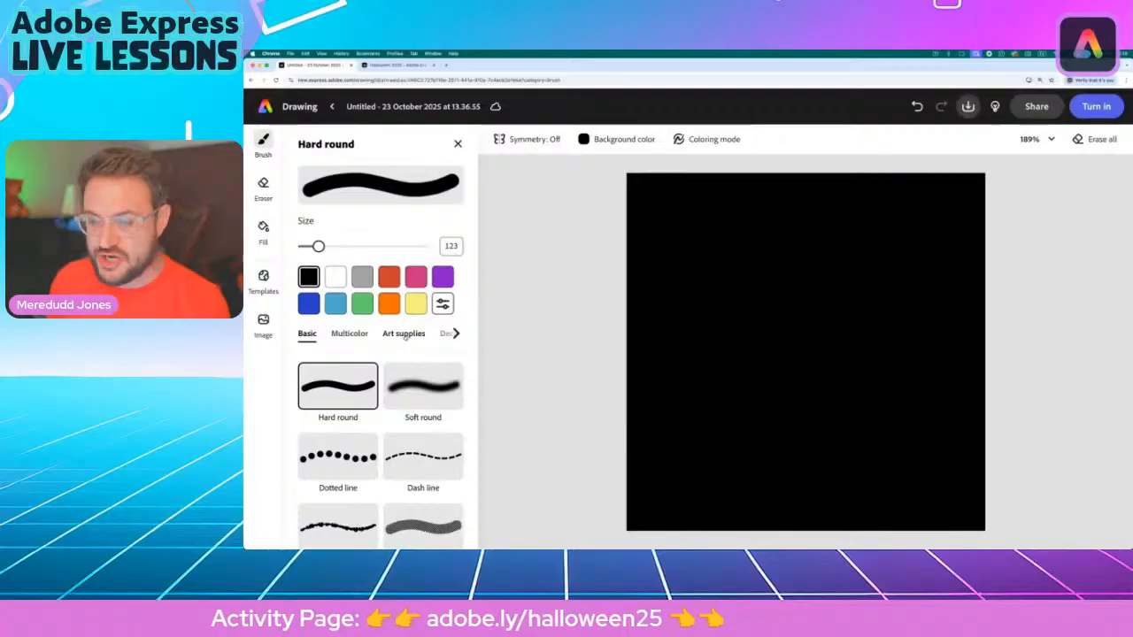
click(405, 336)
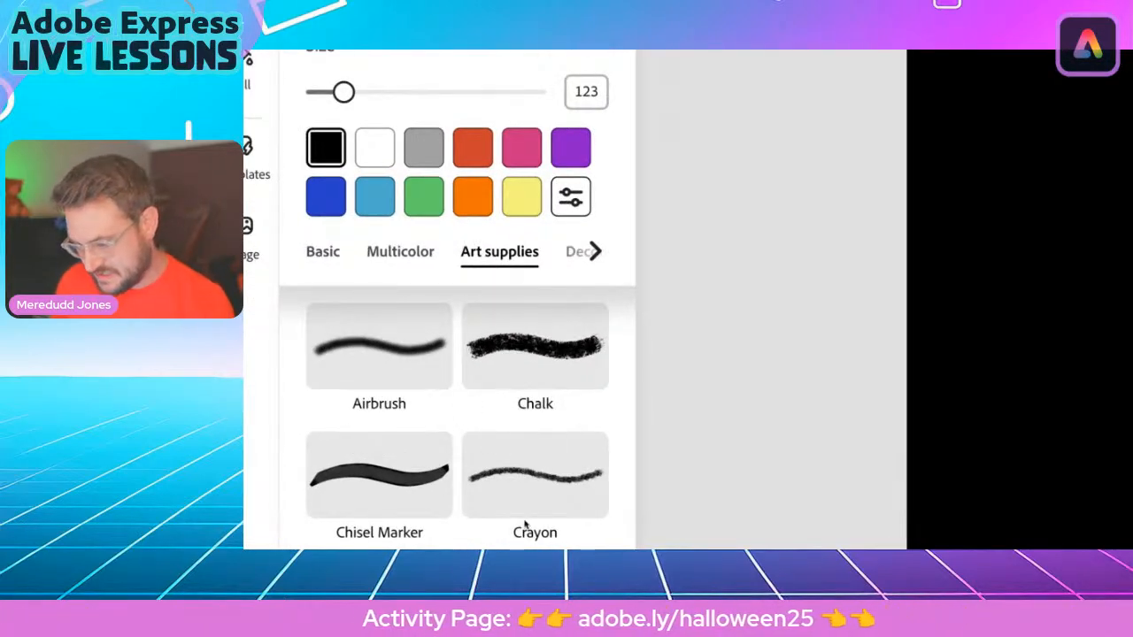
scroll(525, 526, down, 5)
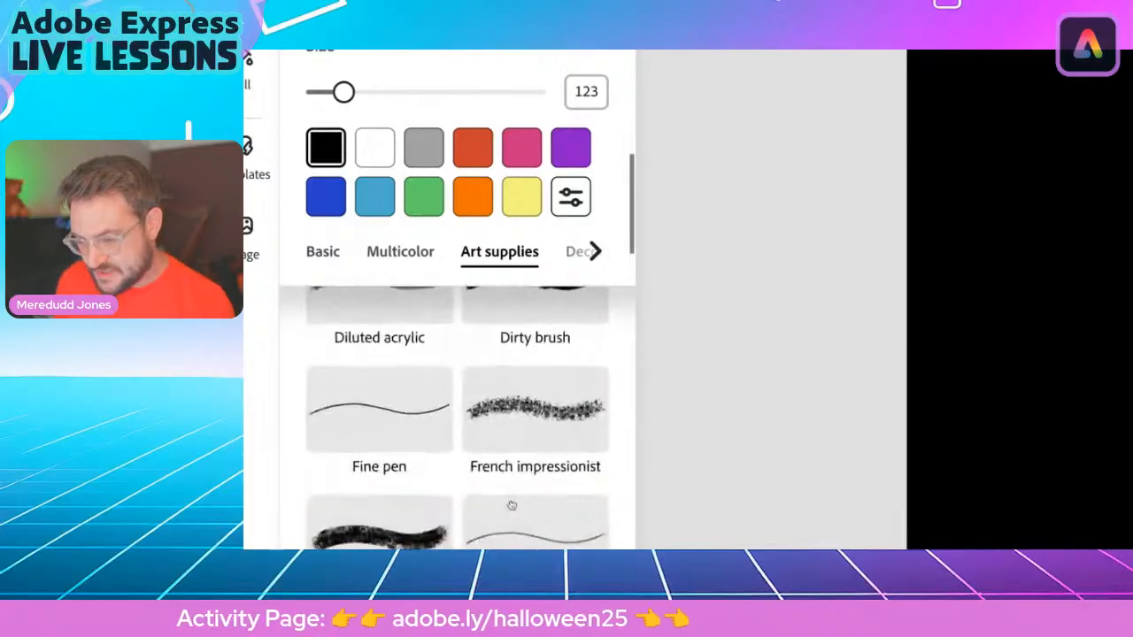
scroll(513, 505, down, 6)
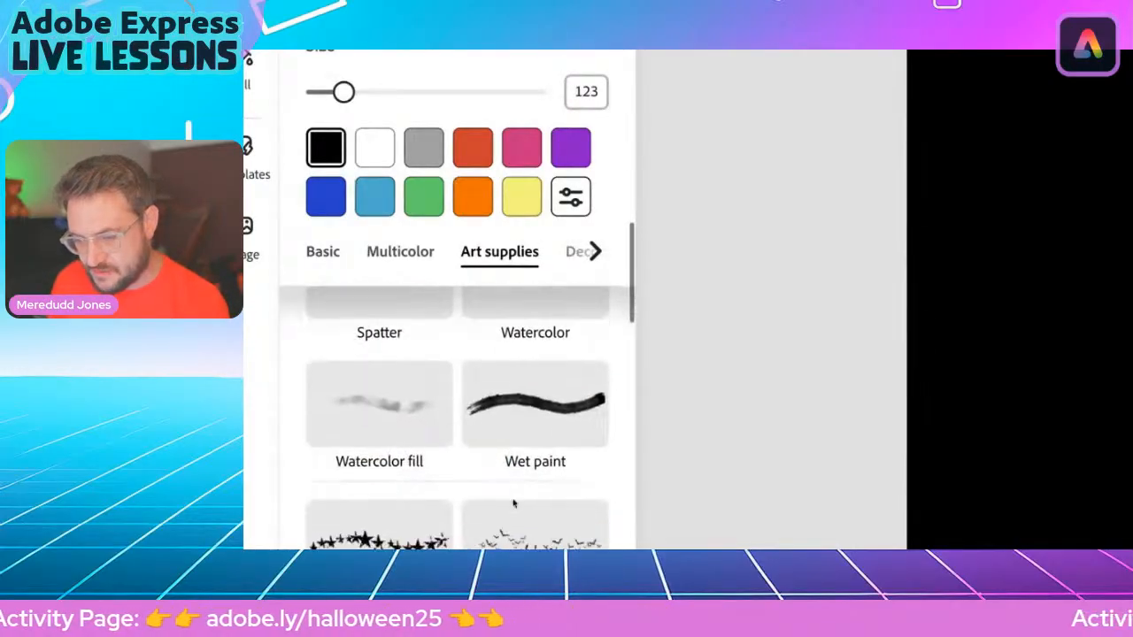
scroll(513, 504, down, 1)
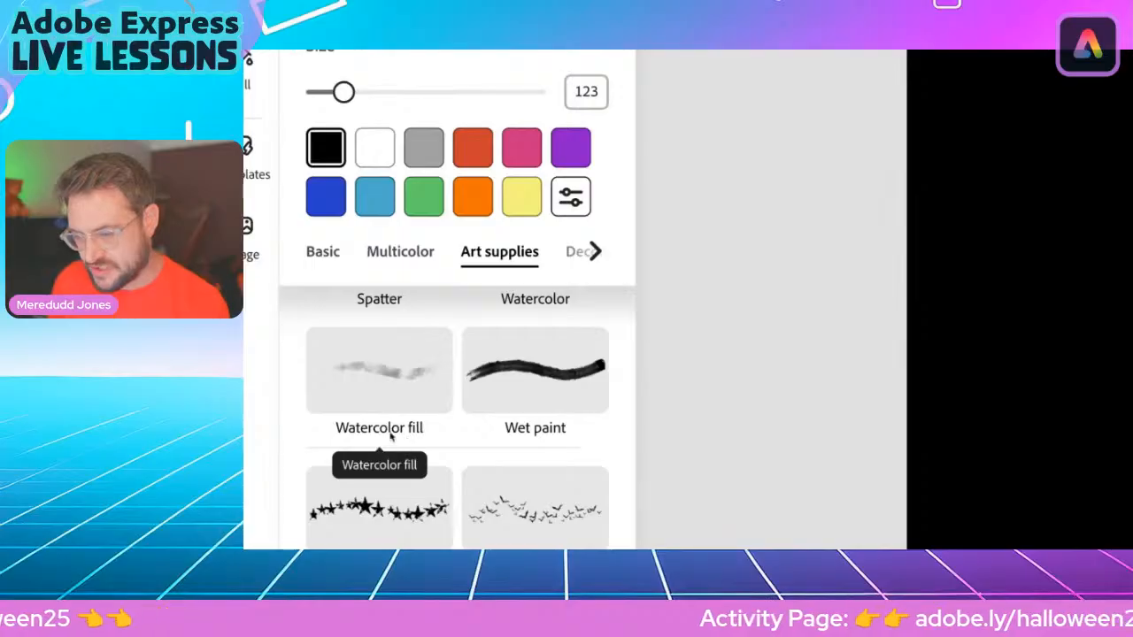
scroll(416, 416, up, 3)
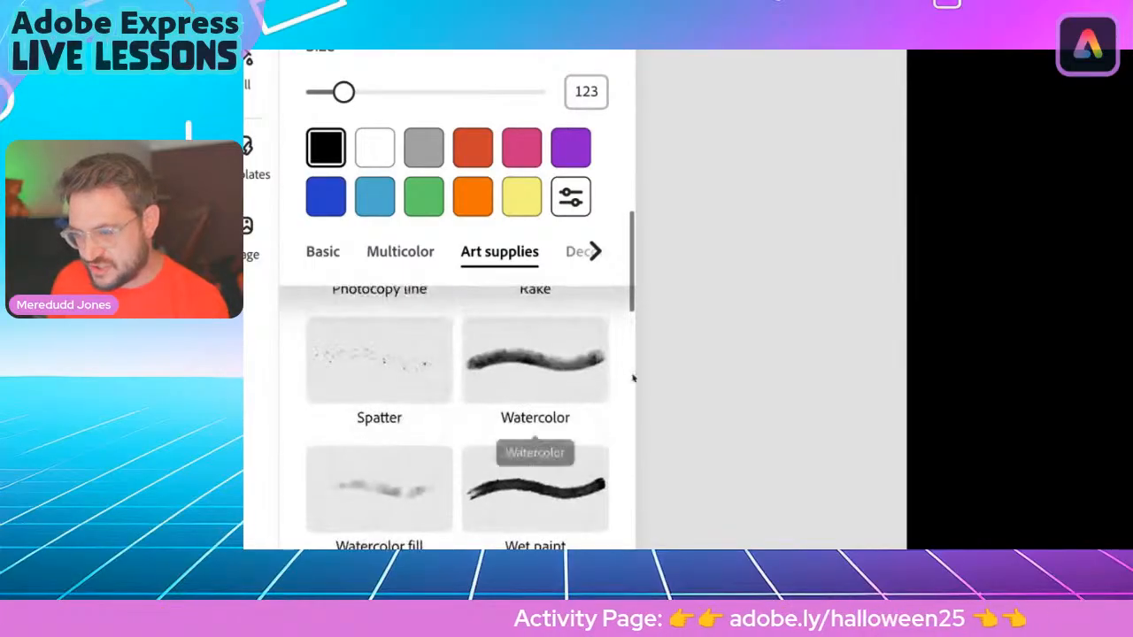
scroll(548, 380, down, 2)
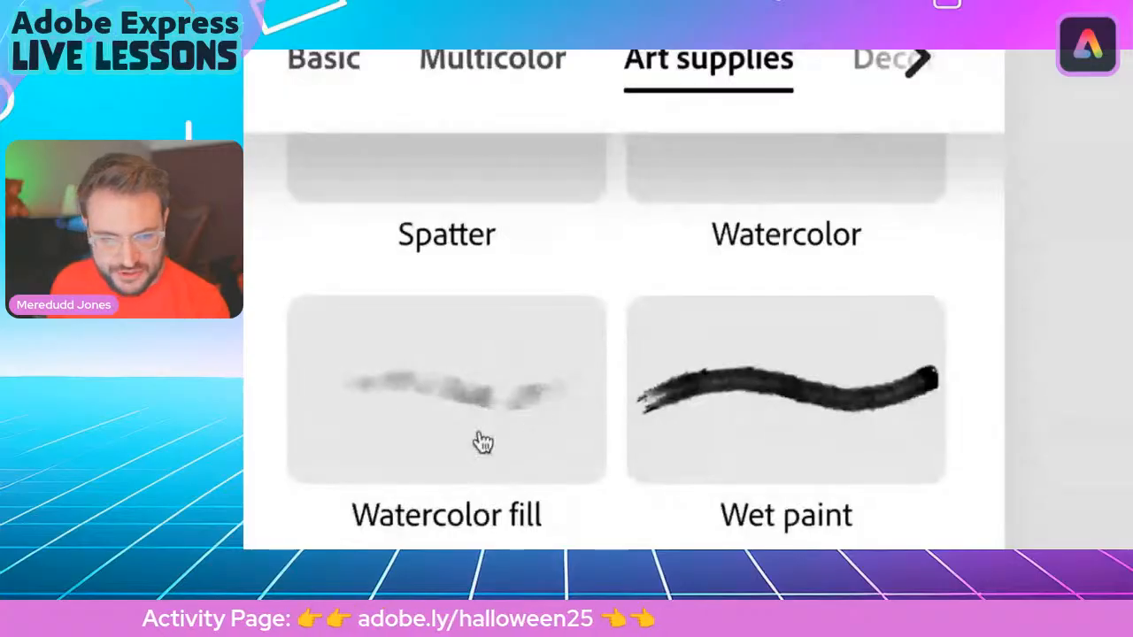
click(455, 392)
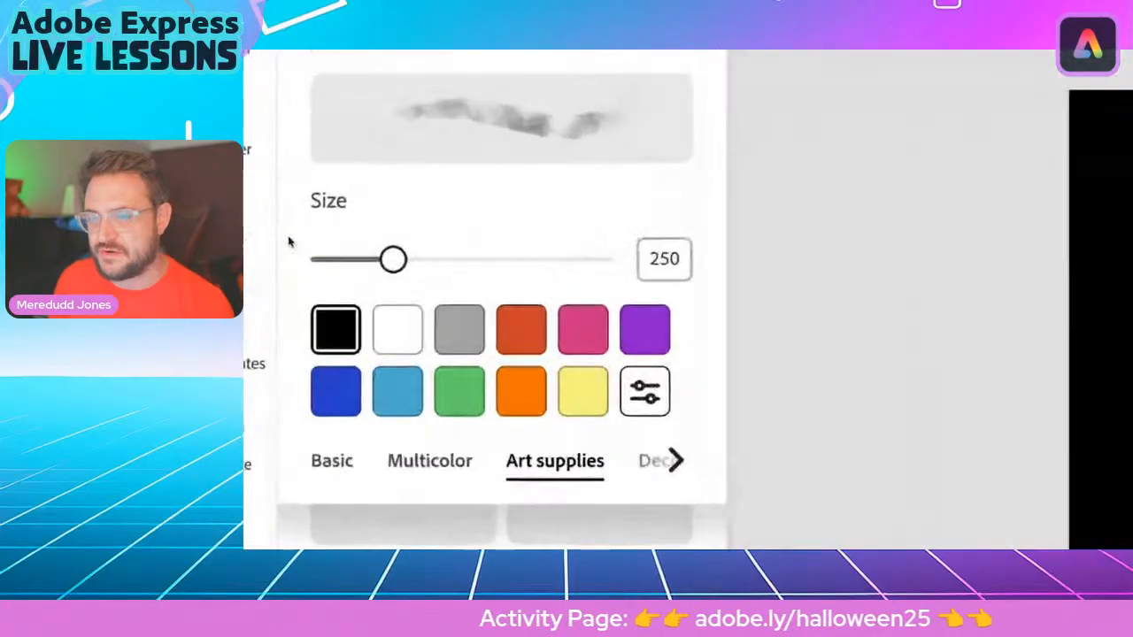
drag(397, 266, 690, 273)
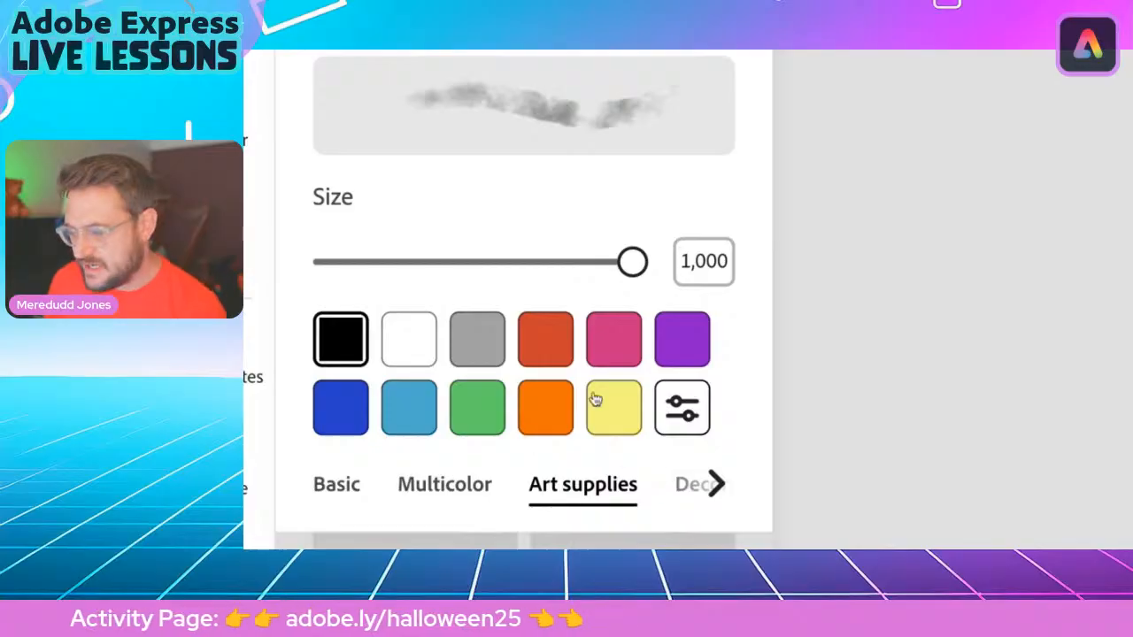
Paint soft orange cloud patches down the canvas's left side, through its middle and along its lower edge
click(559, 423)
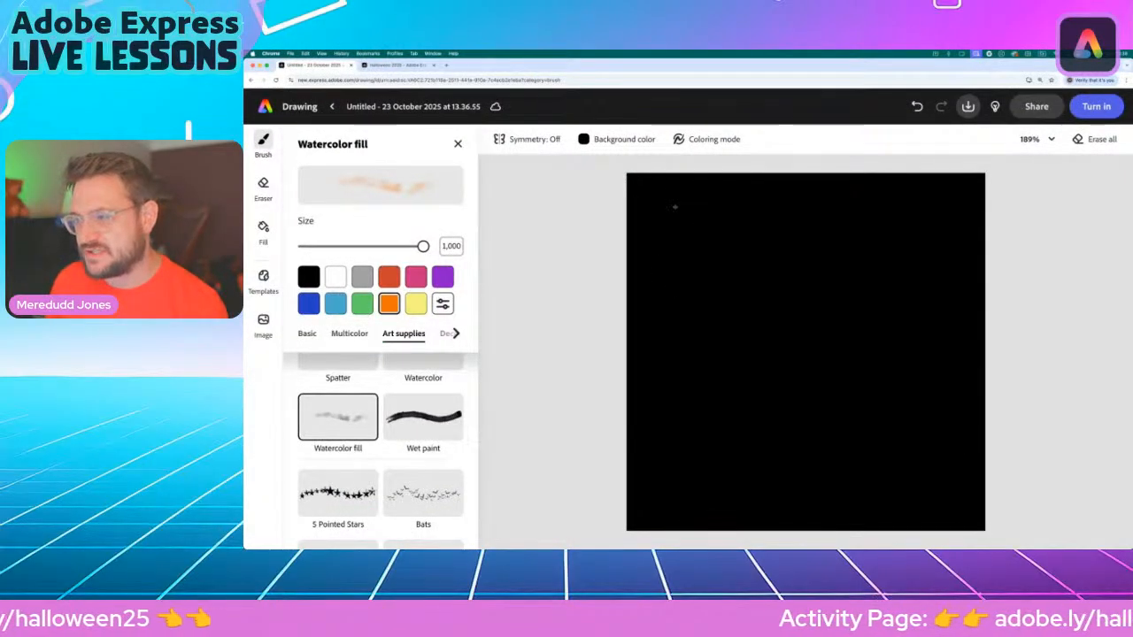
mouse_move(694, 202)
mouse_down()
mouse_move(683, 239)
mouse_move(691, 193)
mouse_move(660, 233)
mouse_move(690, 372)
mouse_move(775, 440)
mouse_move(656, 352)
mouse_move(725, 434)
mouse_move(763, 456)
mouse_move(764, 468)
mouse_move(729, 467)
mouse_move(694, 496)
mouse_move(851, 496)
mouse_move(840, 415)
mouse_move(912, 423)
mouse_move(781, 365)
mouse_move(936, 389)
mouse_move(990, 422)
mouse_move(920, 486)
mouse_move(959, 479)
mouse_move(819, 505)
mouse_move(670, 492)
mouse_move(867, 520)
mouse_move(762, 446)
mouse_move(680, 426)
mouse_move(804, 513)
mouse_move(872, 516)
mouse_move(815, 488)
mouse_move(931, 491)
mouse_up()
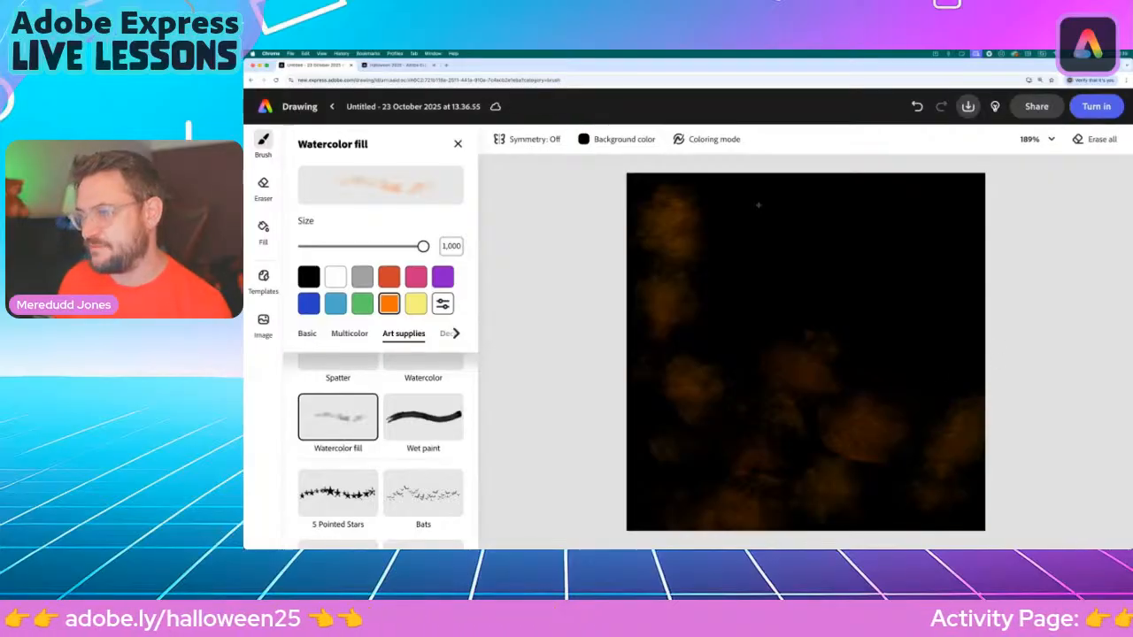
drag(763, 302, 784, 344)
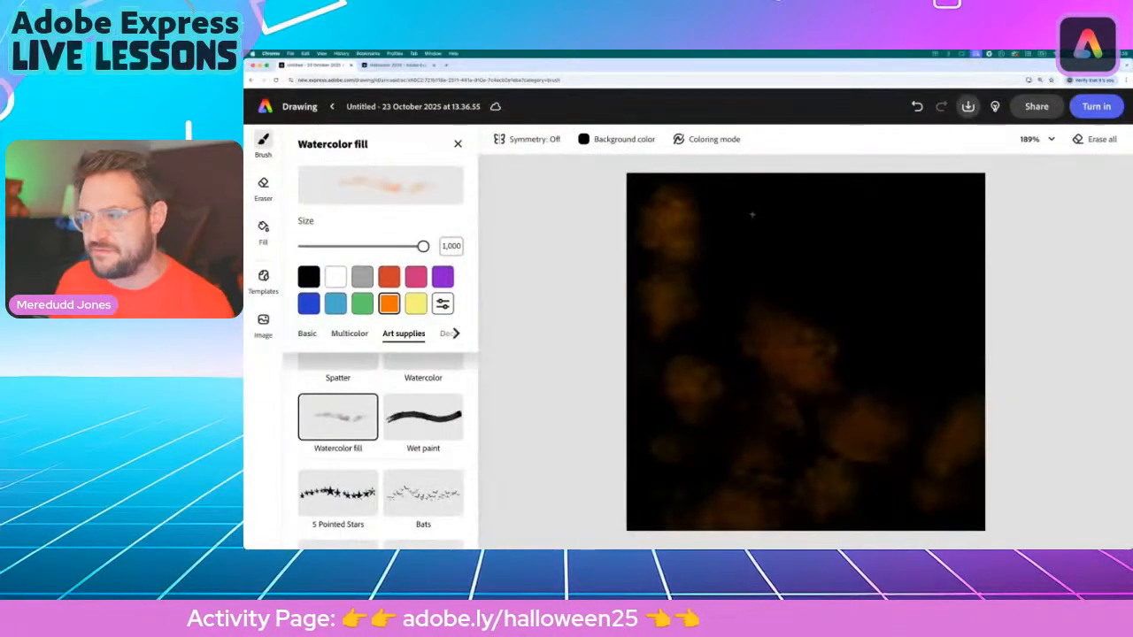
click(741, 298)
click(761, 233)
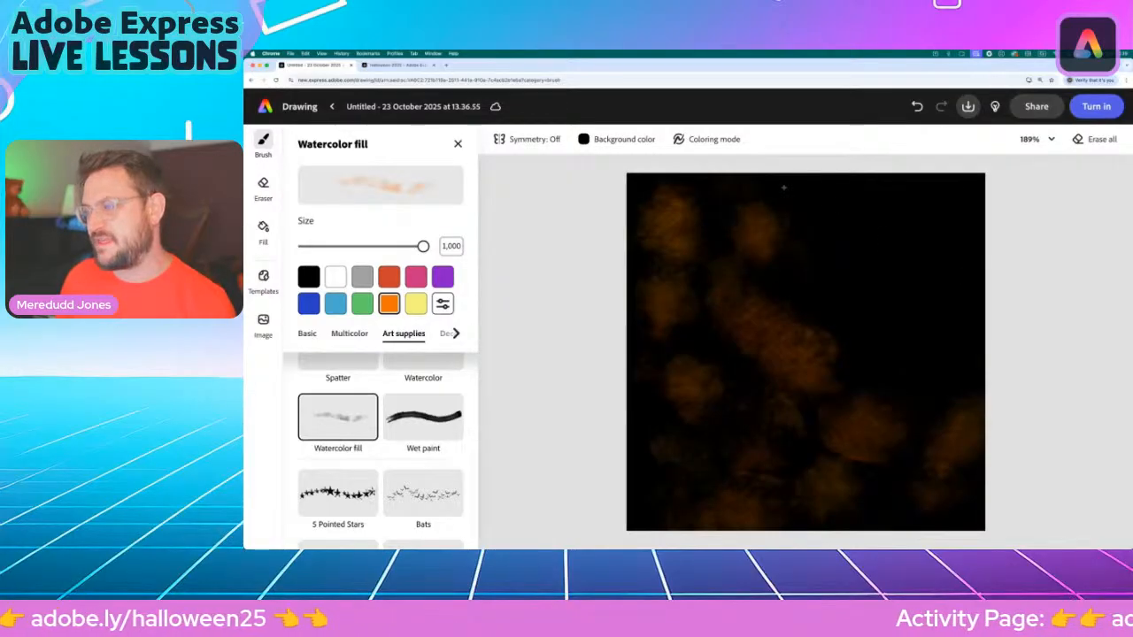
click(684, 219)
click(692, 294)
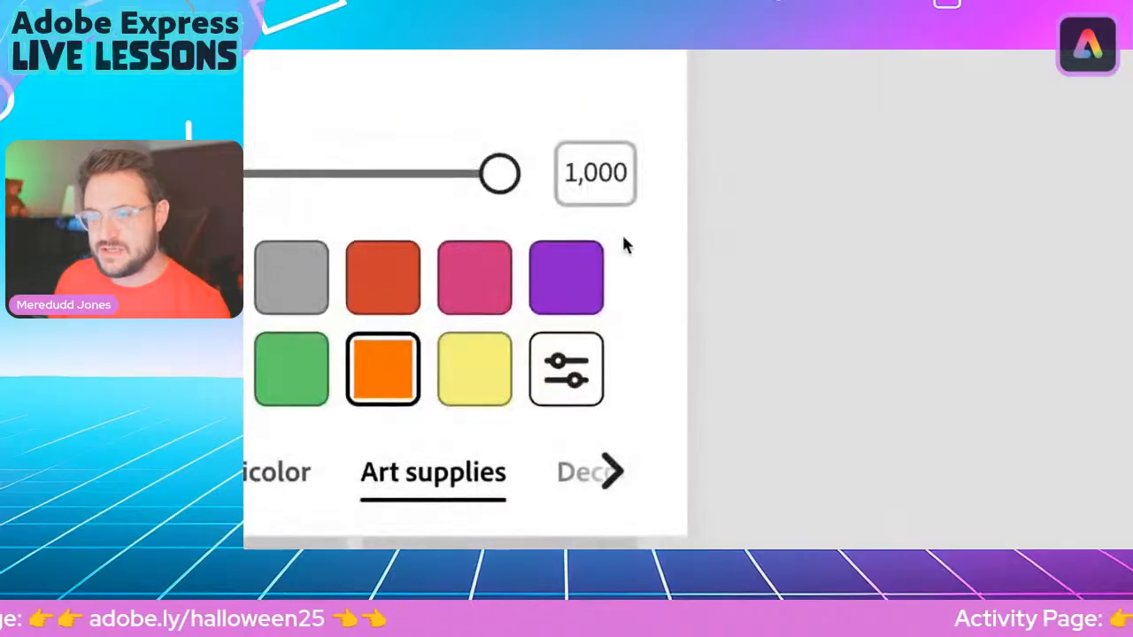
Paint purple haze between and over the orange patches along the canvas's left side and lower part
click(561, 281)
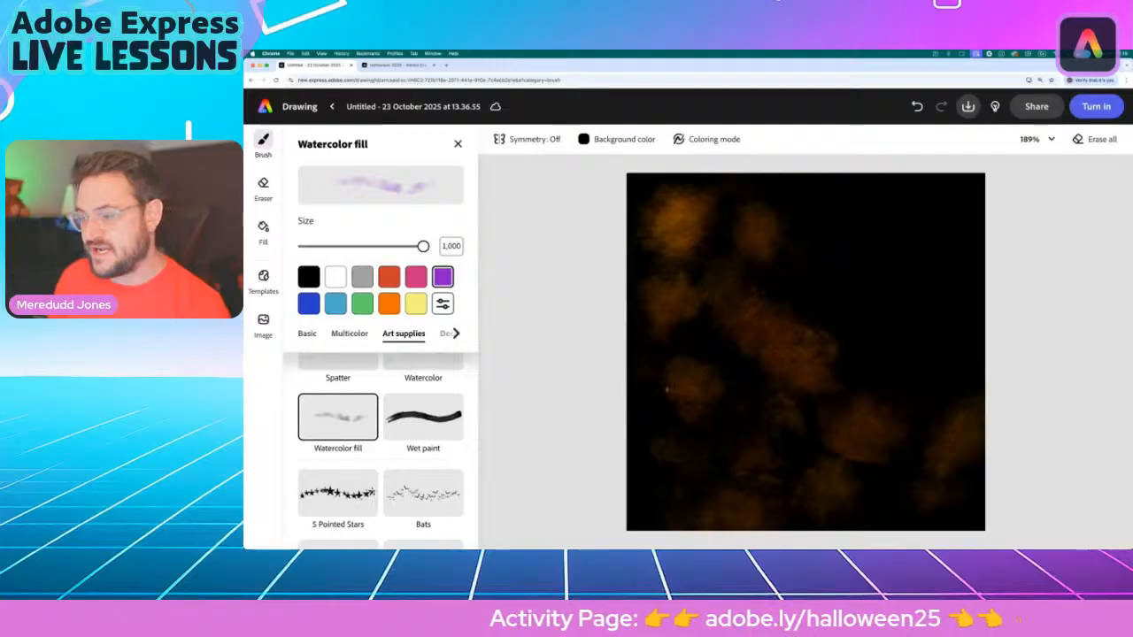
mouse_move(651, 496)
mouse_down()
mouse_move(624, 492)
mouse_move(716, 530)
mouse_move(628, 464)
mouse_up()
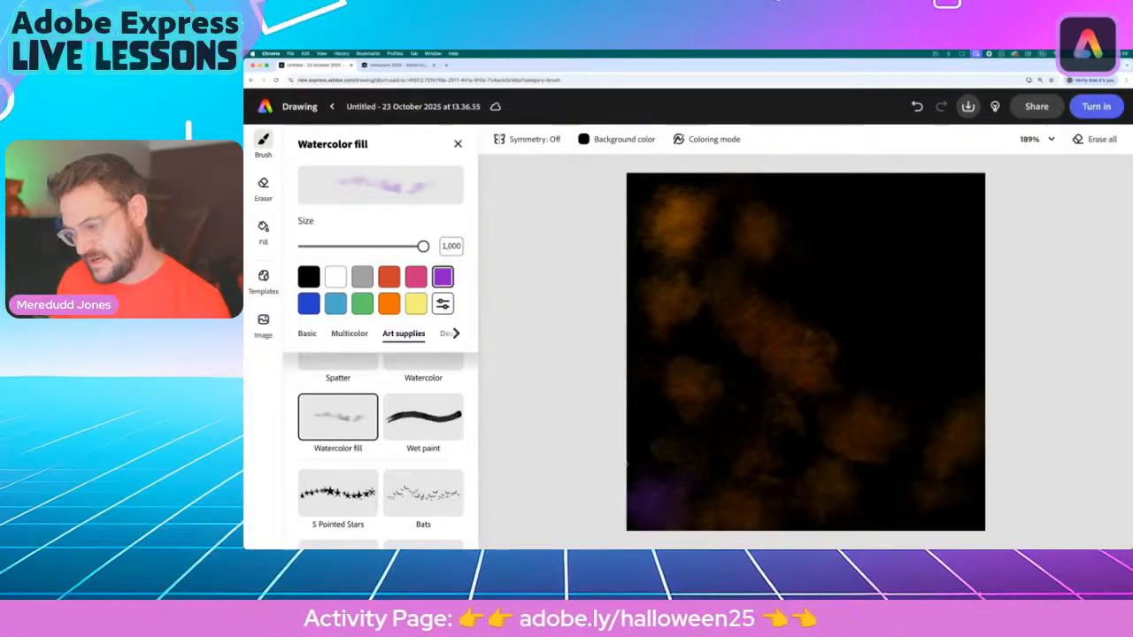
mouse_move(653, 413)
mouse_down()
mouse_move(778, 489)
mouse_move(905, 516)
mouse_move(863, 474)
mouse_move(984, 425)
mouse_move(759, 450)
mouse_move(736, 440)
mouse_move(843, 507)
mouse_up()
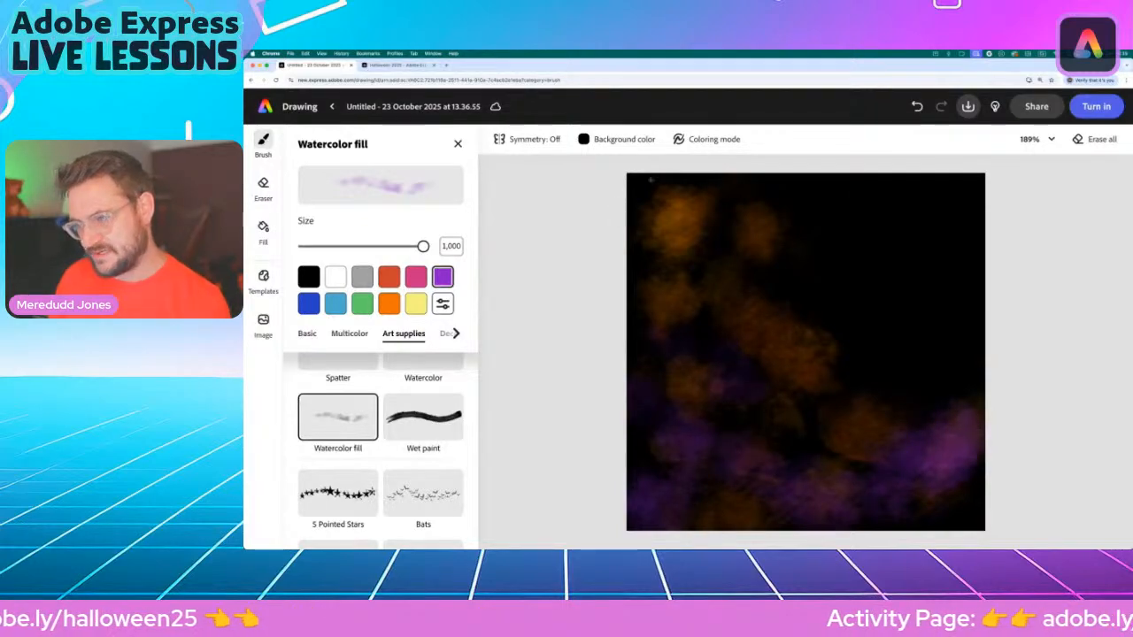
click(708, 358)
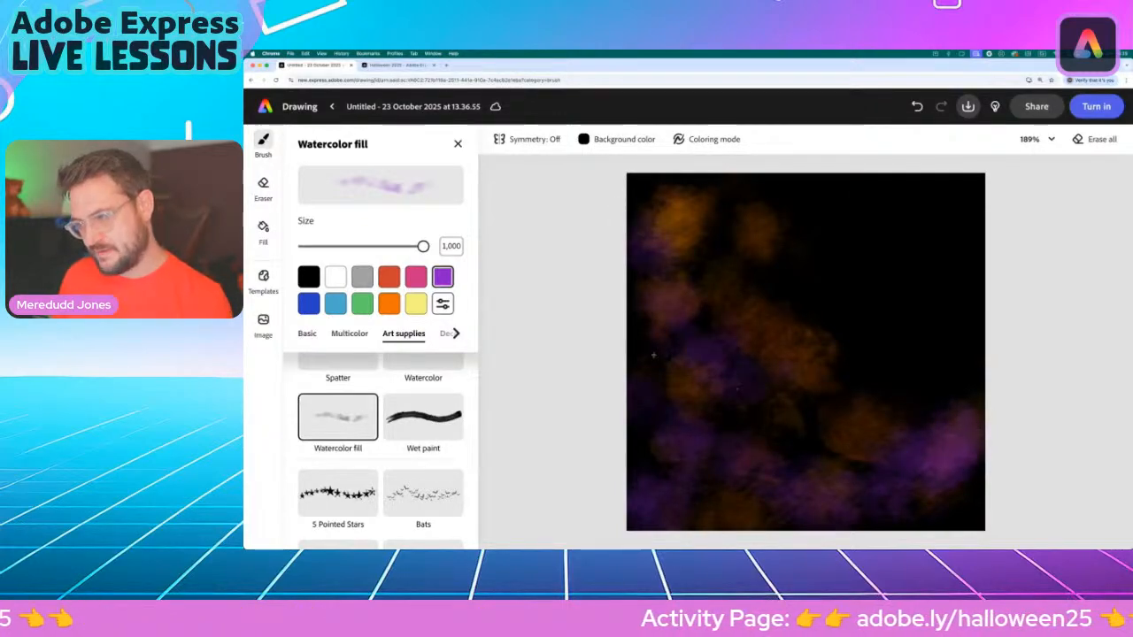
click(821, 442)
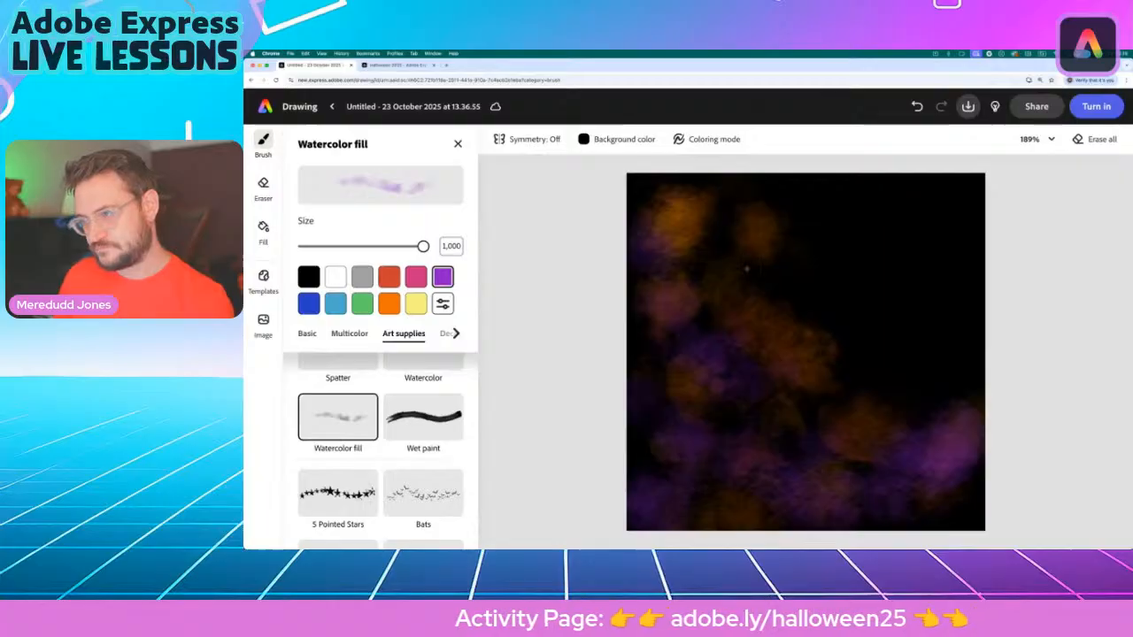
drag(952, 399, 839, 373)
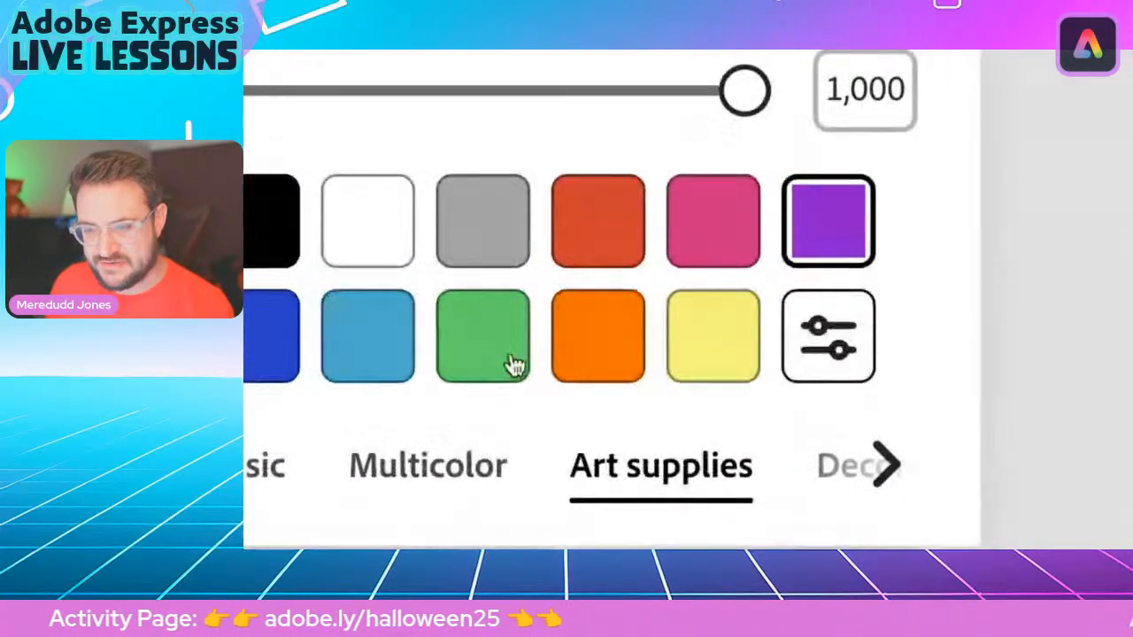
Add green haze patches among the orange and purple clouds, leaving the canvas's upper right area black
click(485, 341)
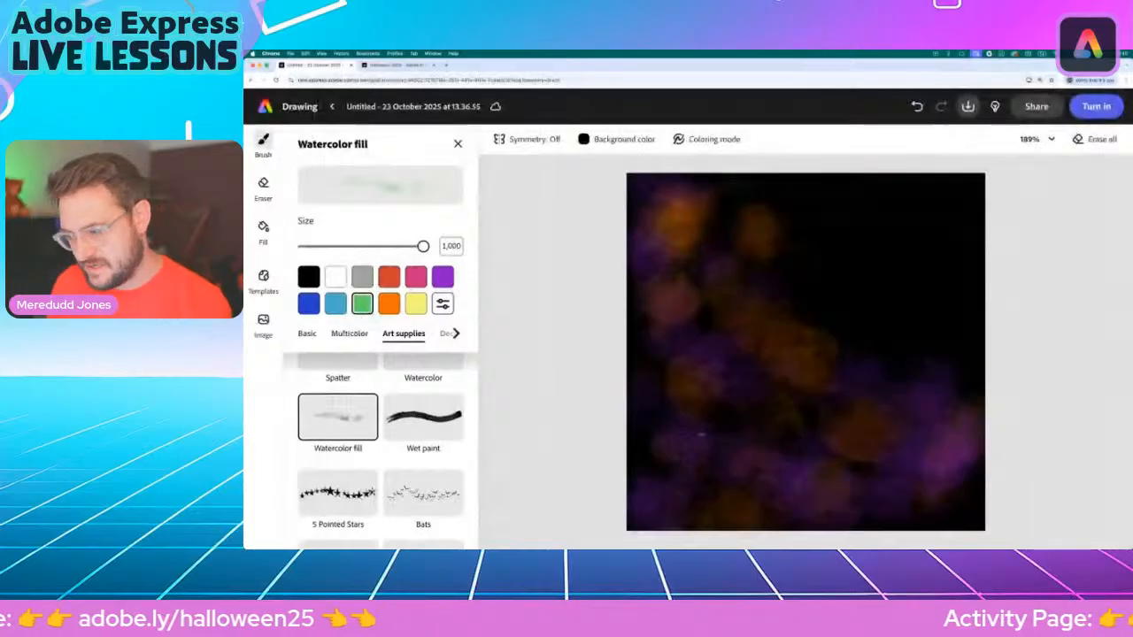
mouse_move(693, 492)
mouse_down()
mouse_move(636, 449)
mouse_move(724, 502)
mouse_move(905, 512)
mouse_up()
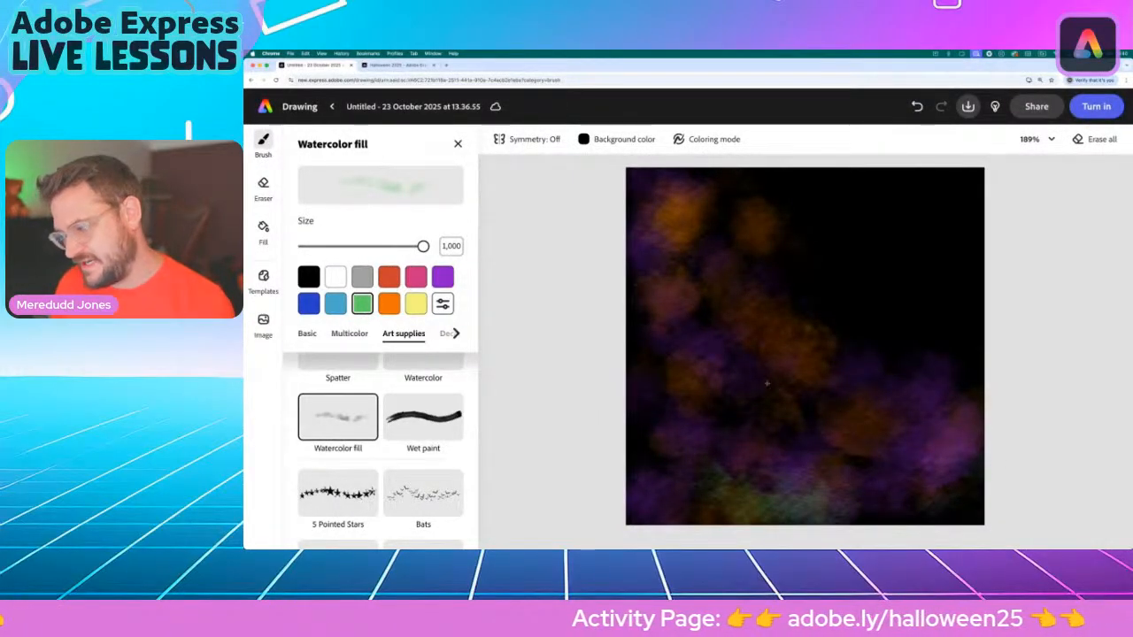
drag(750, 400, 792, 423)
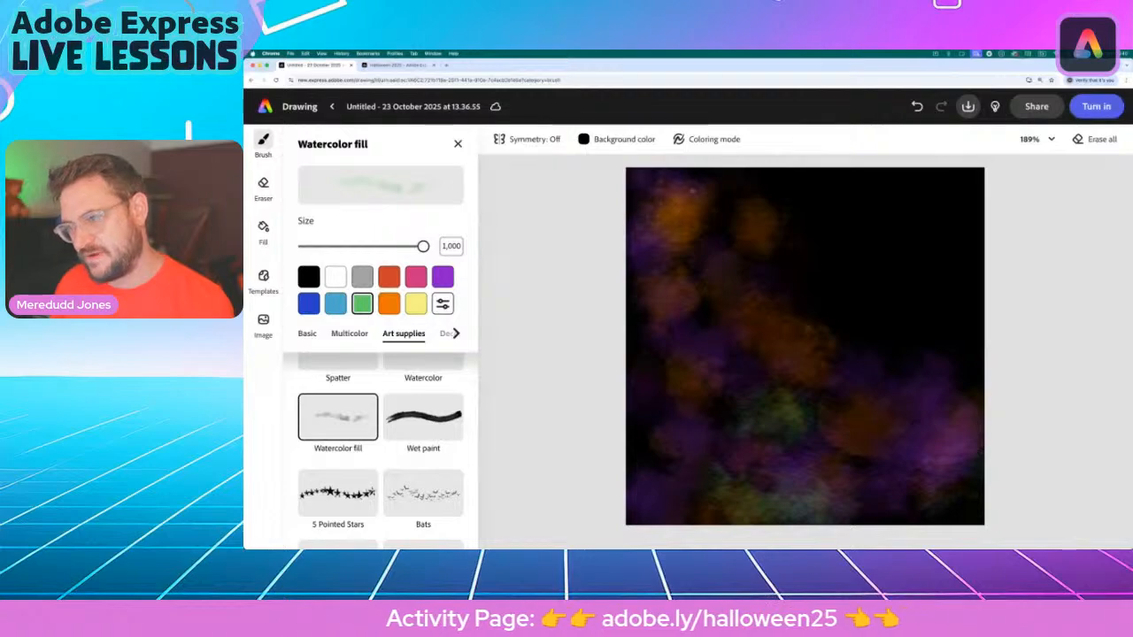
drag(715, 243, 727, 212)
click(670, 334)
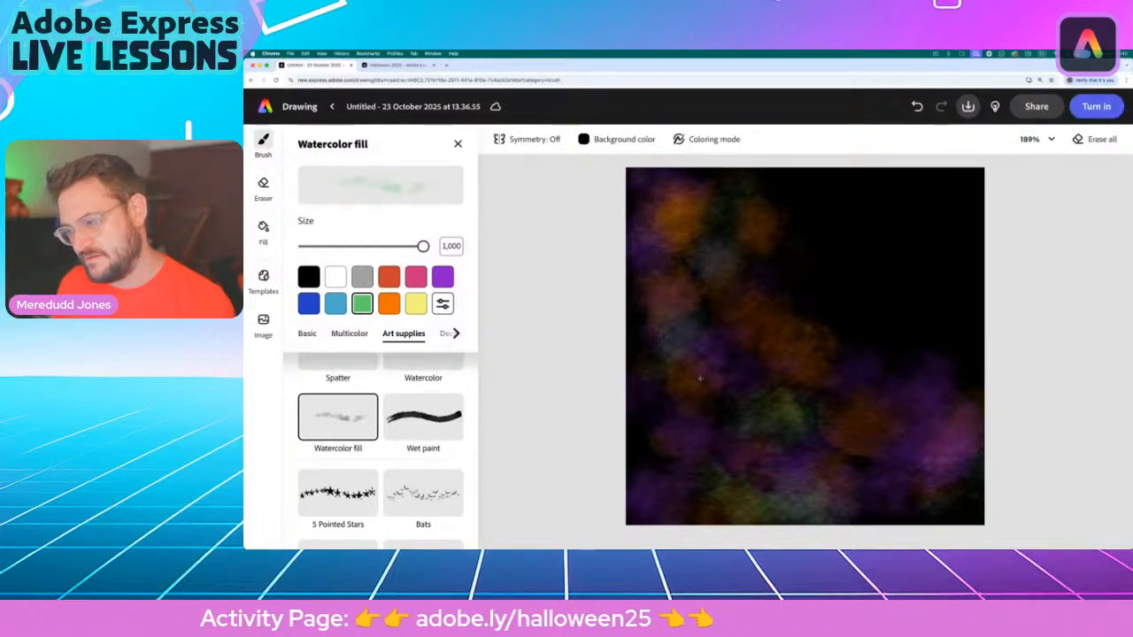
click(674, 452)
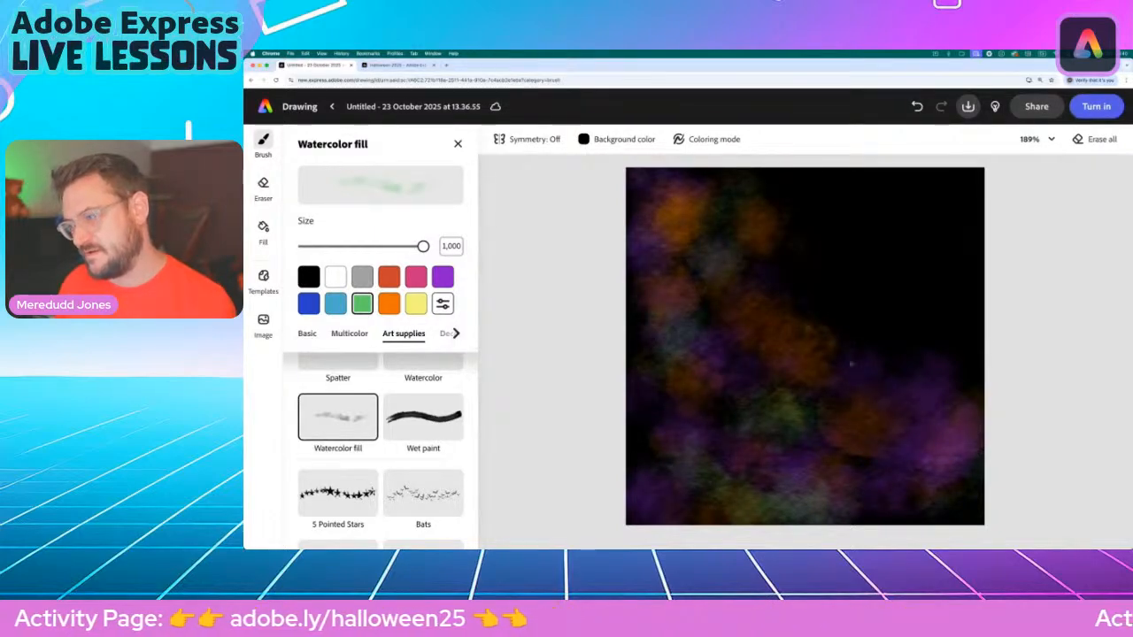
mouse_move(912, 349)
mouse_down()
mouse_move(992, 364)
mouse_move(961, 359)
mouse_up()
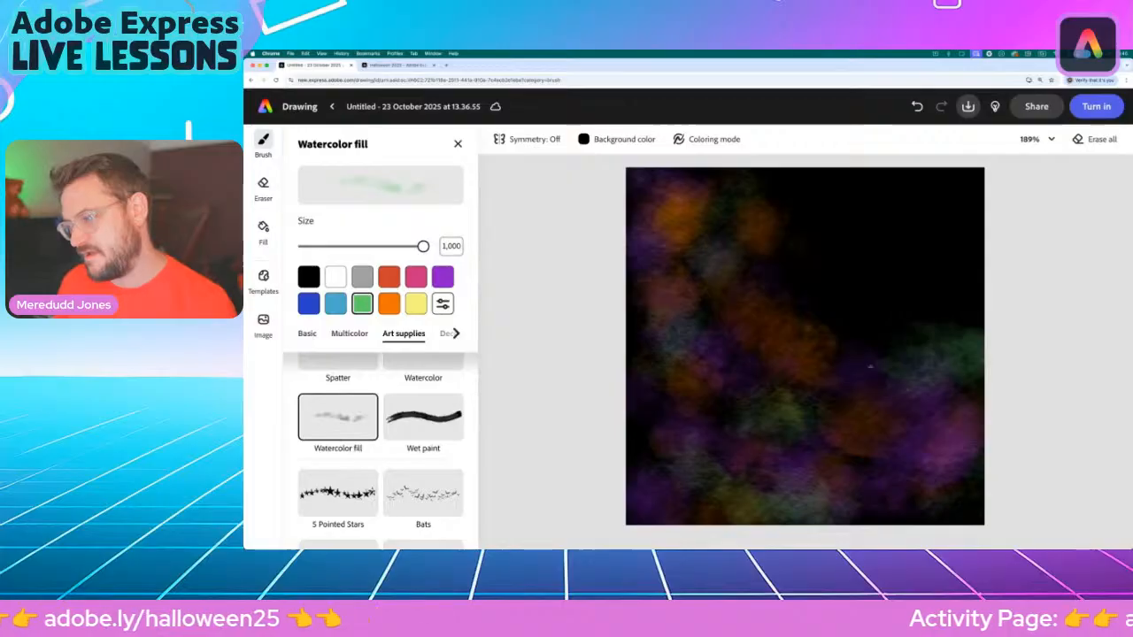
drag(741, 184, 741, 190)
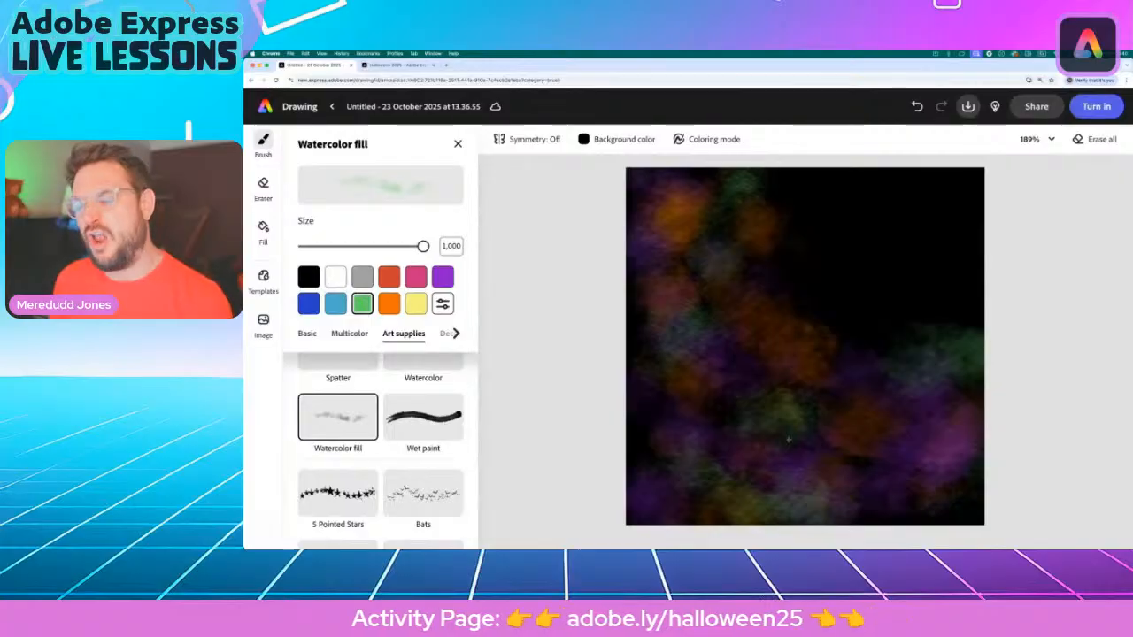
Add another green haze patch near the canvas's lower right corner
drag(897, 478, 881, 511)
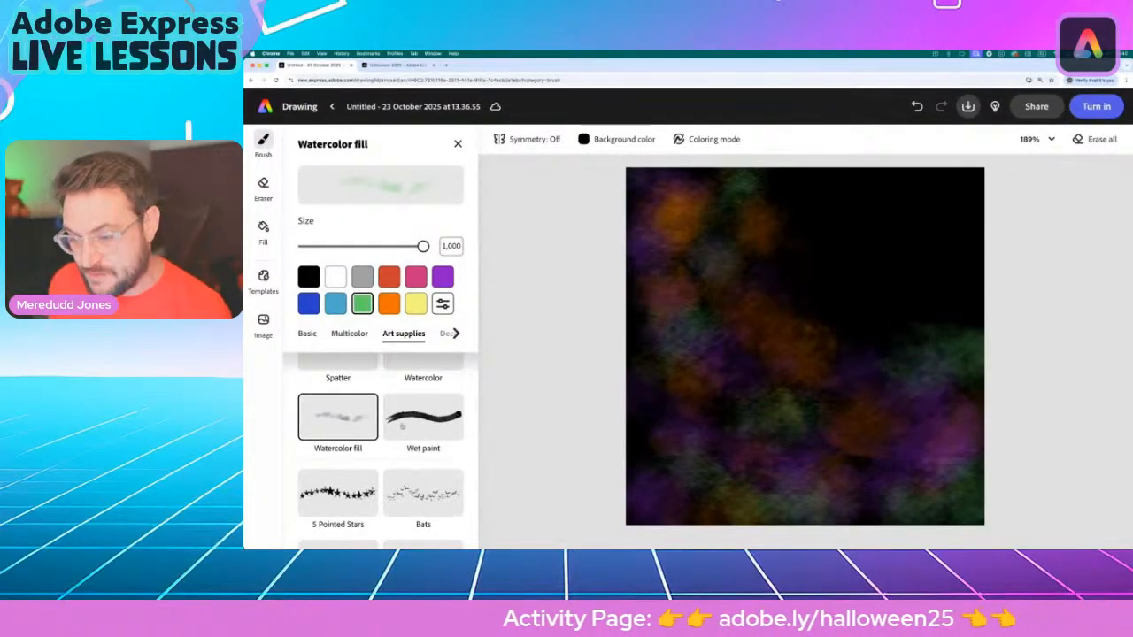
Try a broad green Wet paint stroke at size 1,000 across the canvas, then undo it and return to the Watercolor fill brush
click(424, 416)
drag(316, 246, 423, 246)
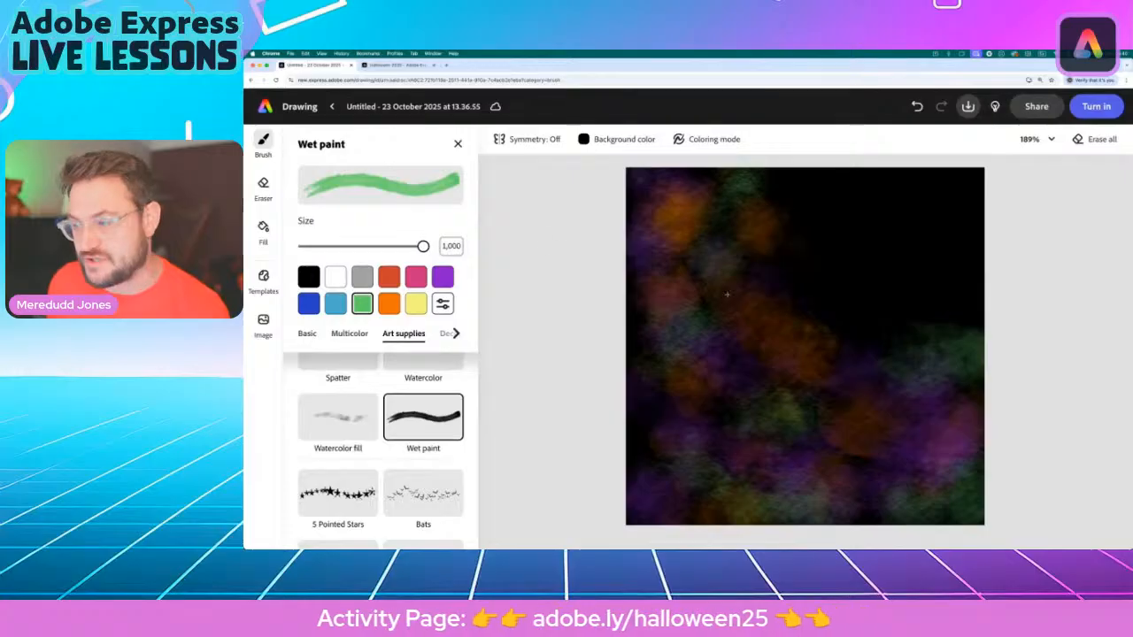
drag(637, 305, 974, 285)
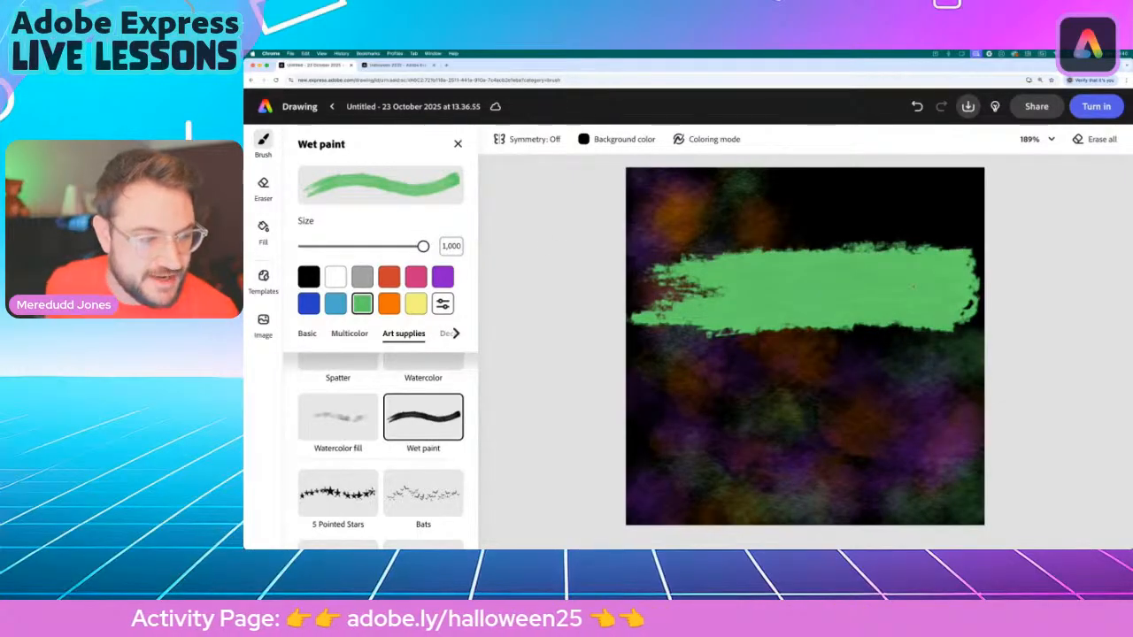
scroll(913, 286, down, 1)
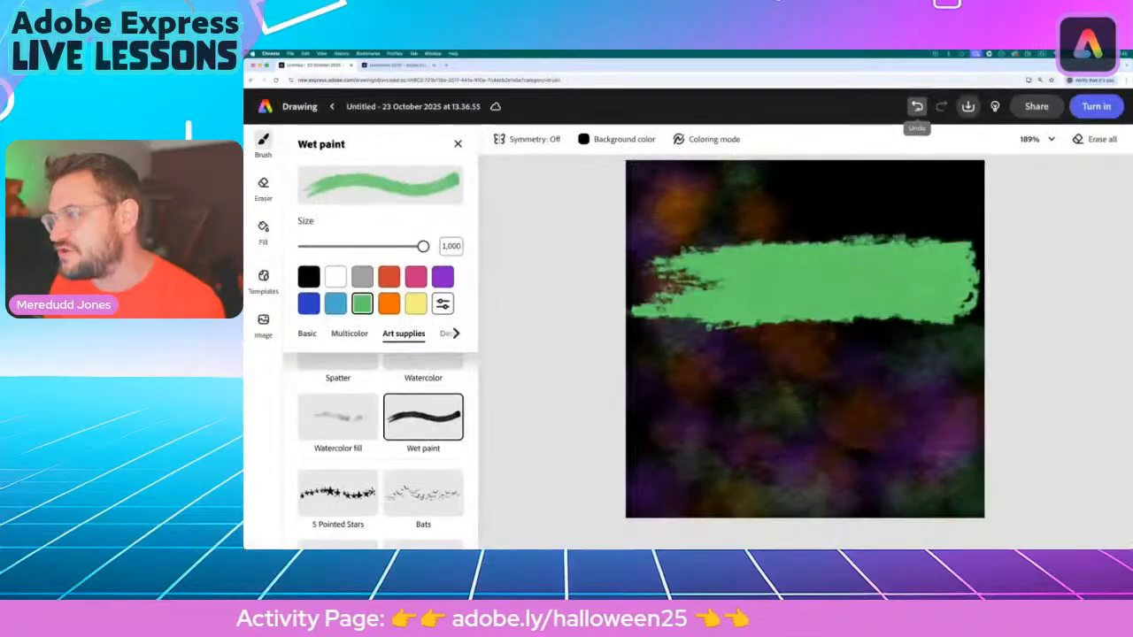
click(917, 107)
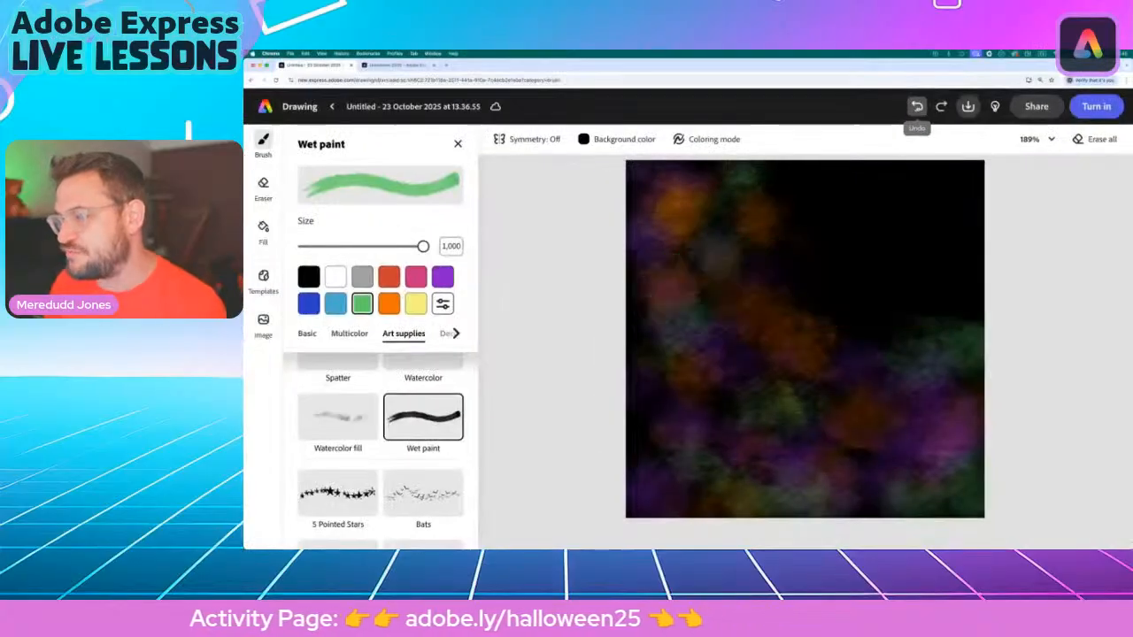
click(337, 416)
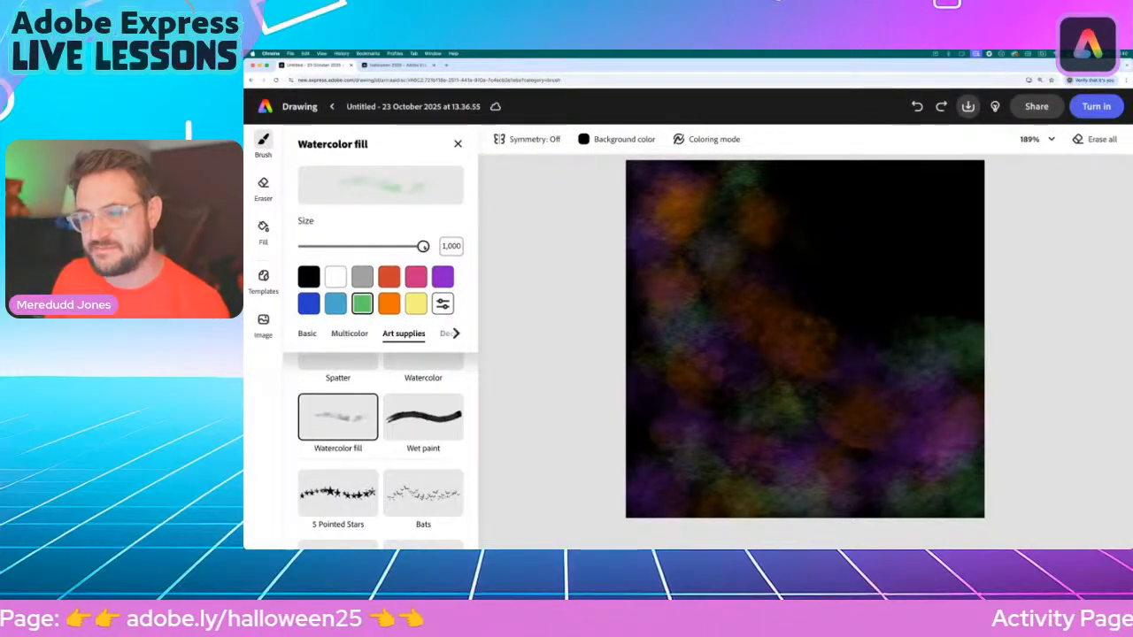
drag(426, 247, 430, 249)
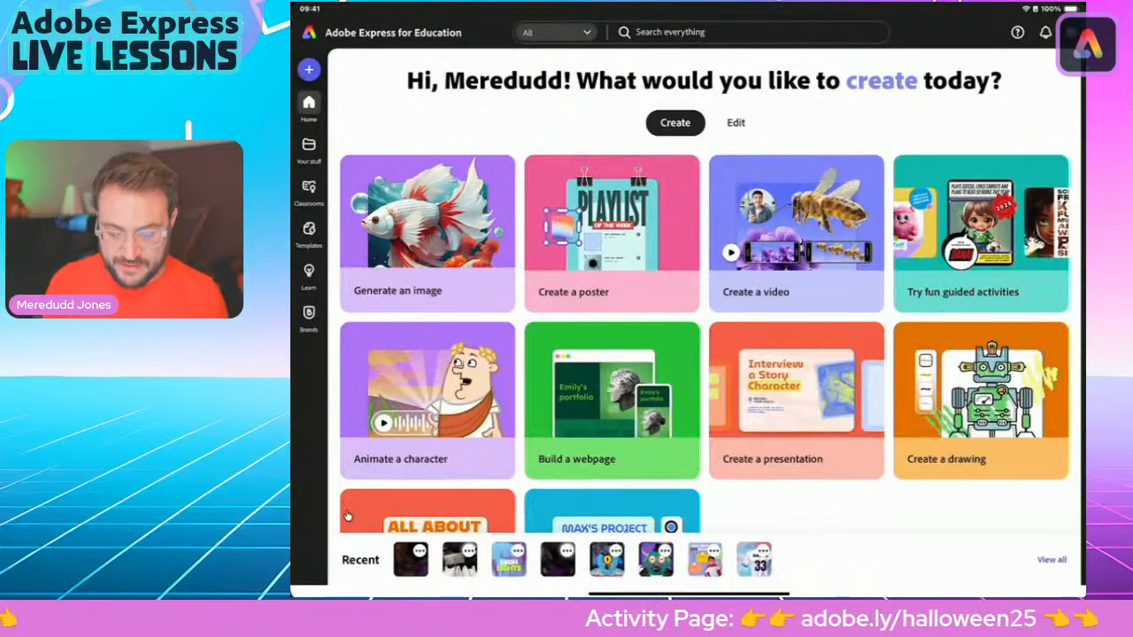
Switch to Adobe Express on the iPad, create a new blank drawing and set its background color to black
scroll(347, 516, down, 3)
scroll(347, 516, up, 3)
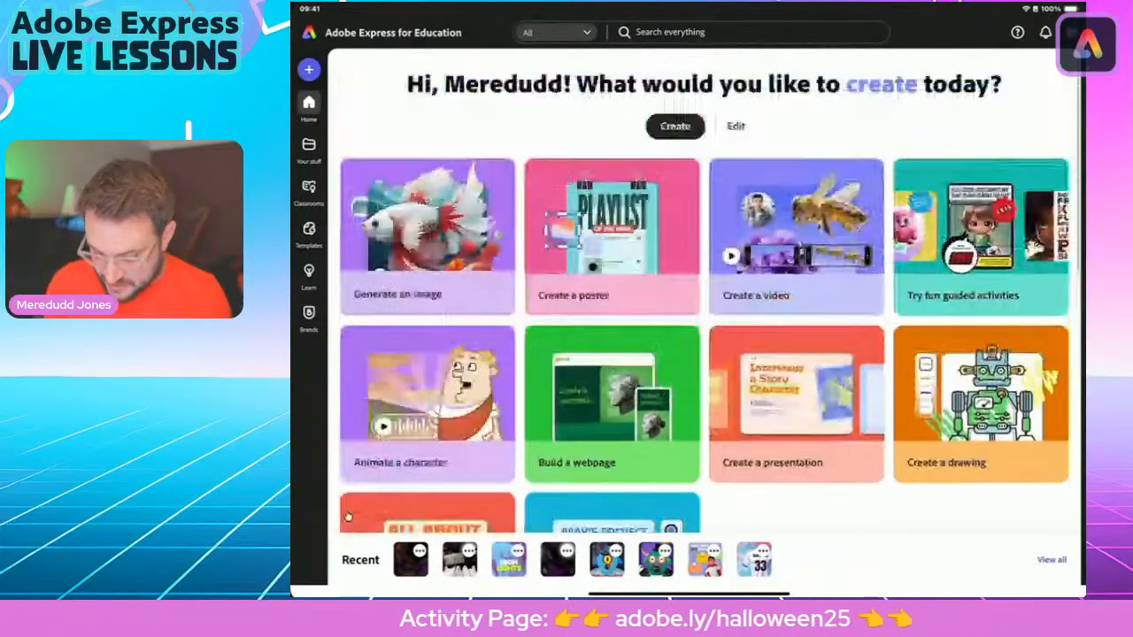
scroll(347, 516, down, 5)
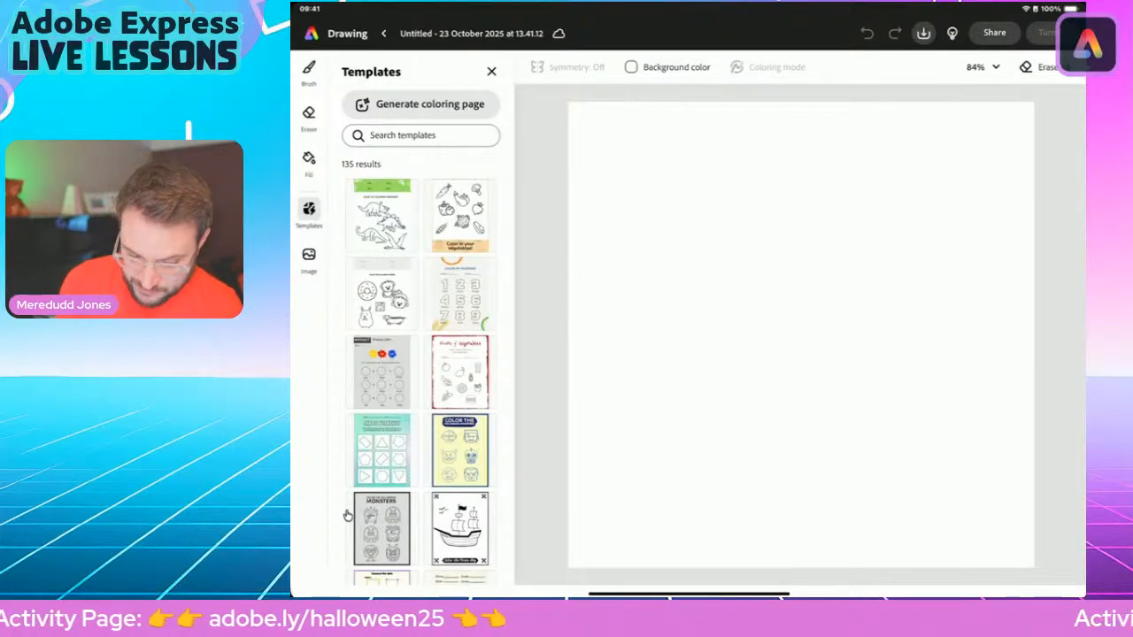
click(668, 67)
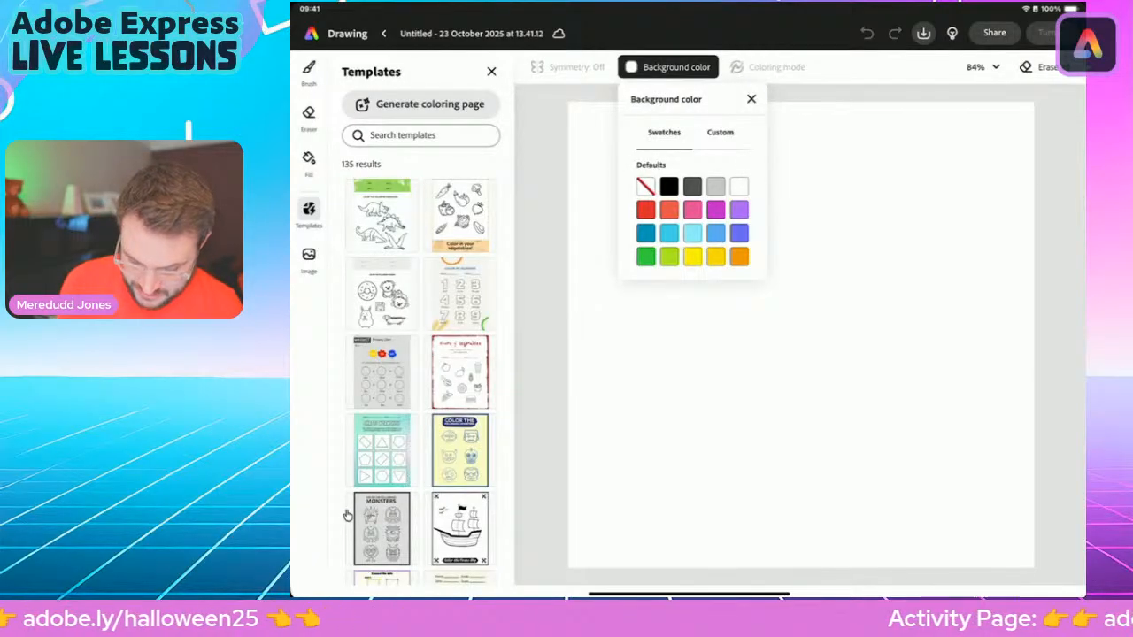
click(668, 186)
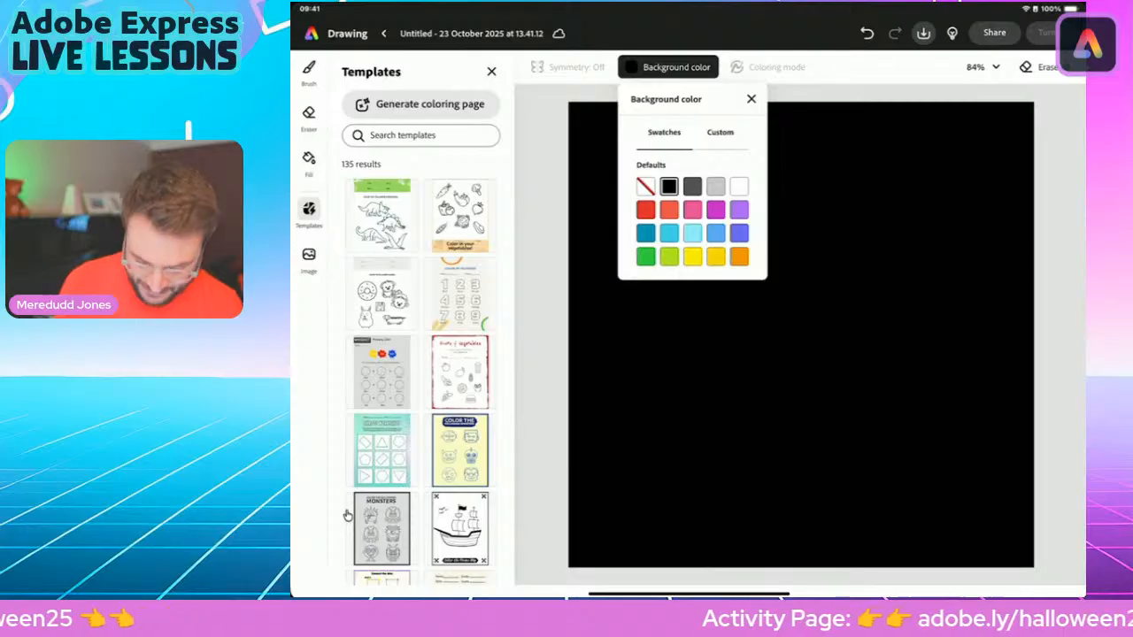
click(752, 99)
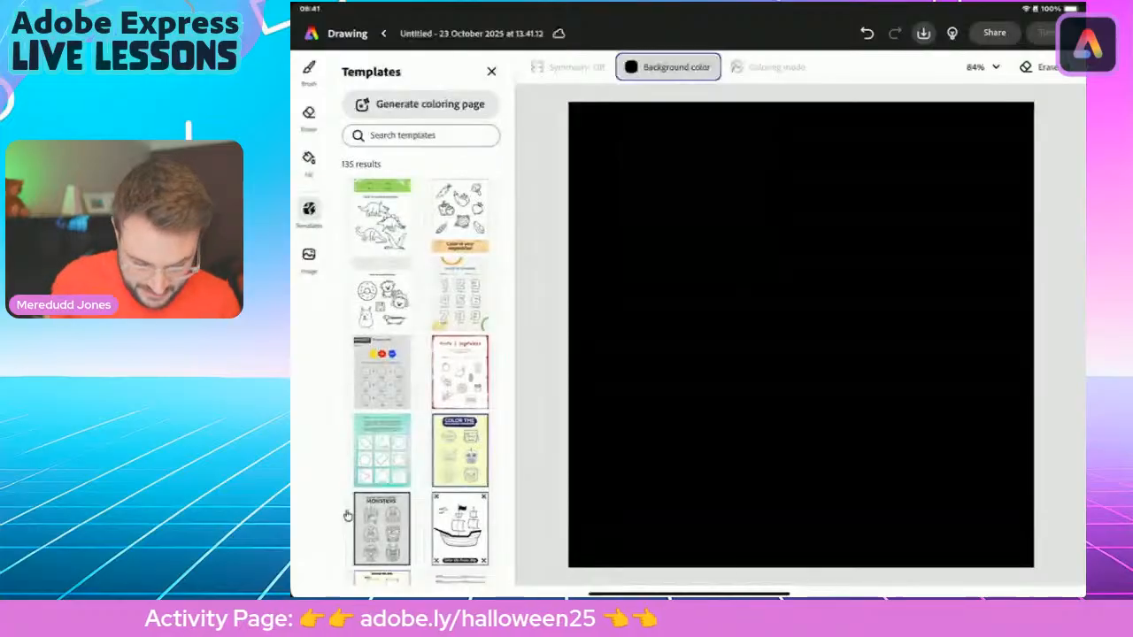
Choose the Watercolor fill brush from the Art supplies brushes for the new drawing and set its size to 1,000
key(b)
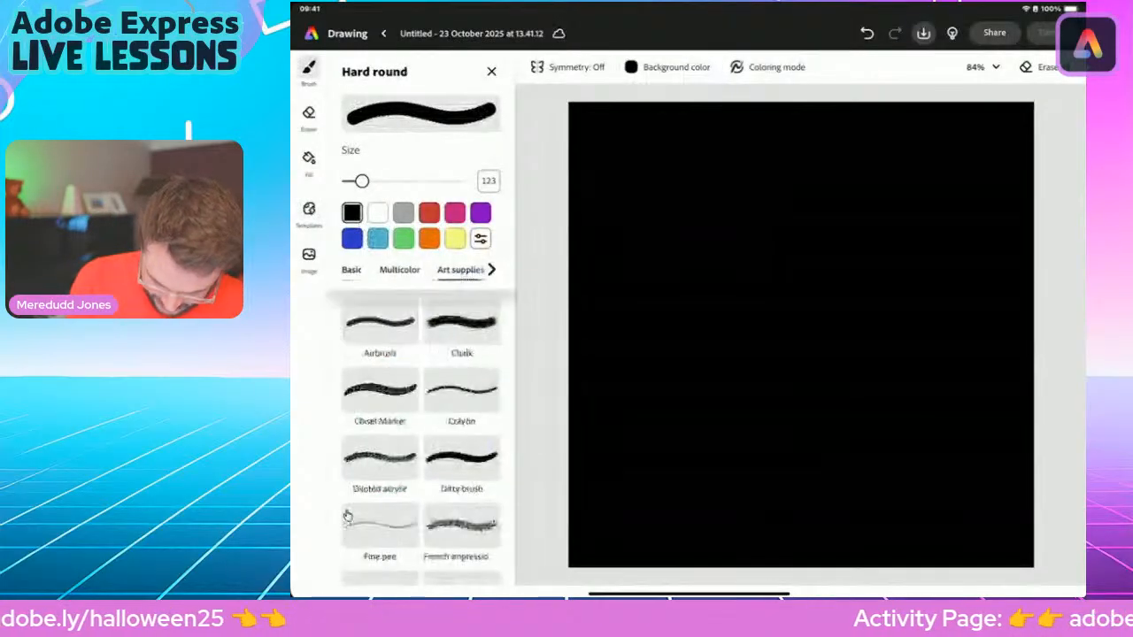
scroll(347, 515, down, 1)
scroll(347, 515, down, 5)
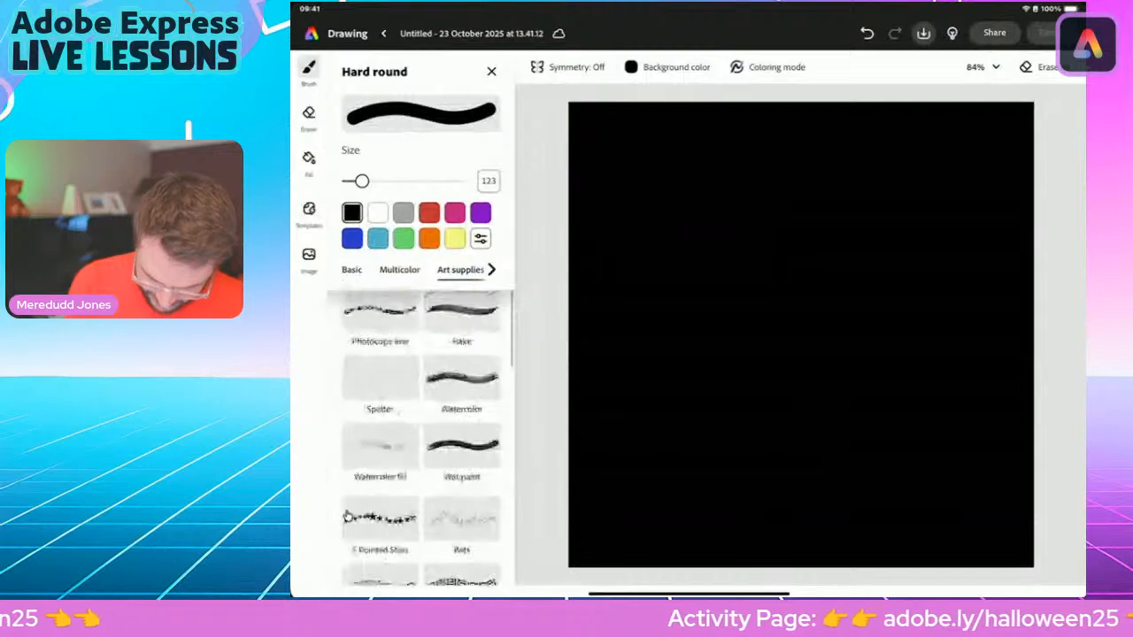
click(380, 446)
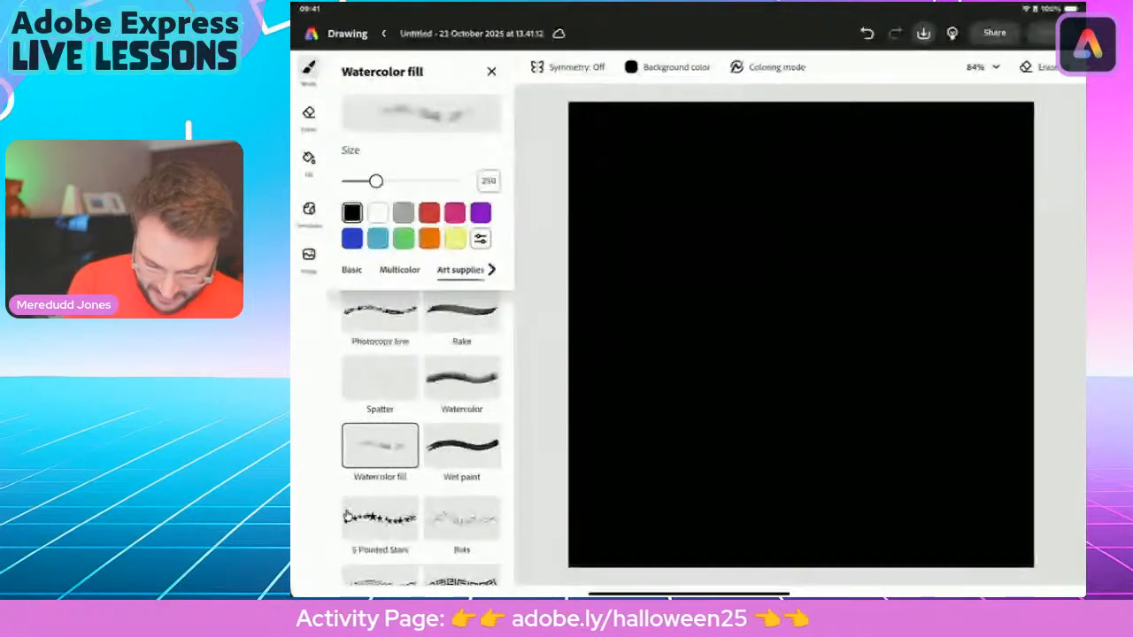
drag(377, 181, 457, 180)
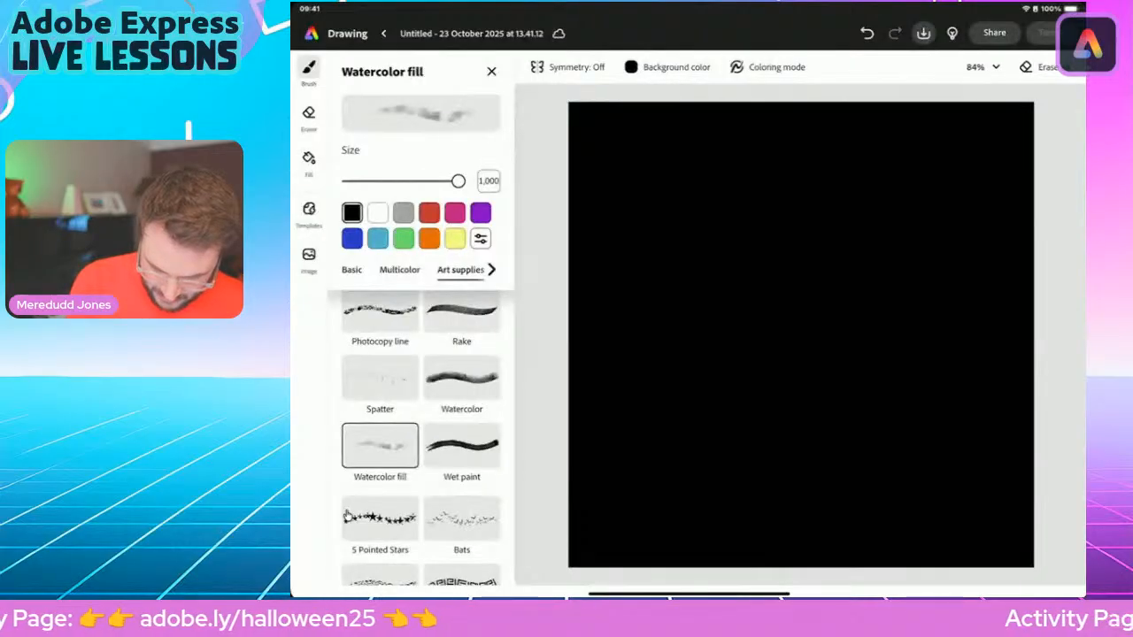
Paint orange haze down the new canvas's left side and along its lower part, leaving the upper right black
click(429, 239)
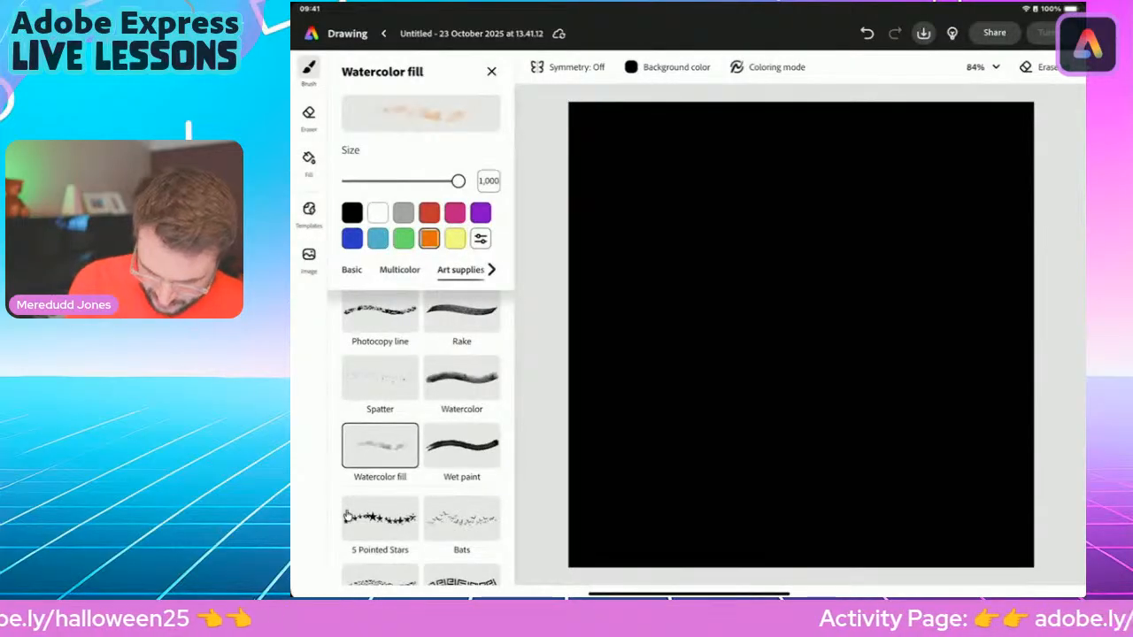
mouse_move(611, 115)
mouse_down()
mouse_move(593, 230)
mouse_move(628, 371)
mouse_move(691, 496)
mouse_move(690, 558)
mouse_move(805, 482)
mouse_move(1009, 421)
mouse_move(1040, 536)
mouse_move(991, 411)
mouse_move(894, 496)
mouse_move(748, 442)
mouse_move(677, 506)
mouse_move(811, 551)
mouse_up()
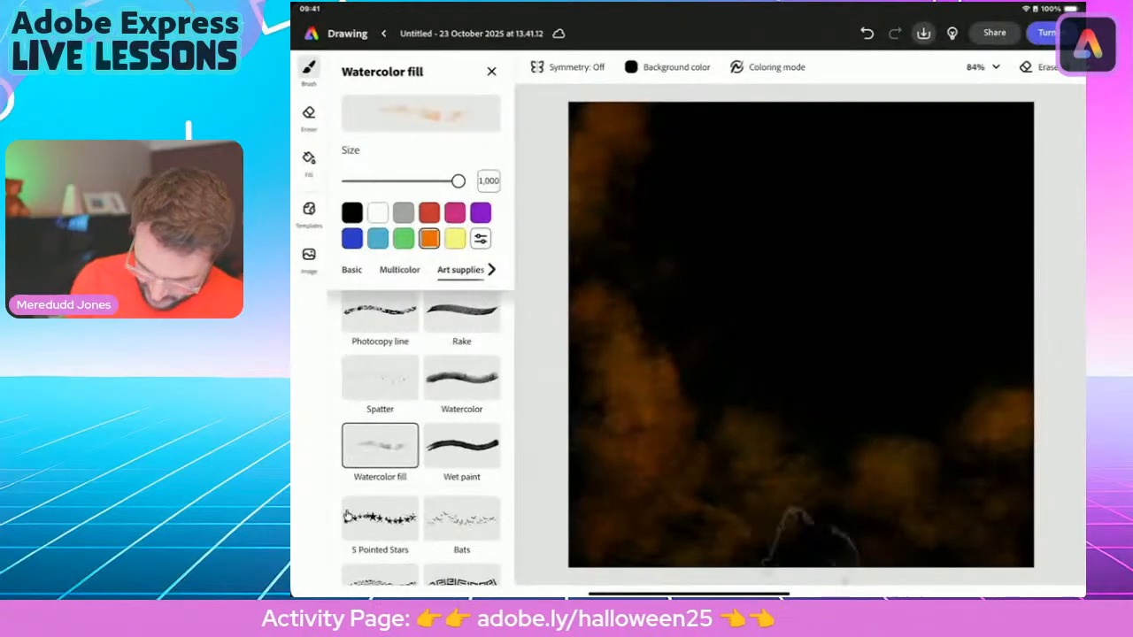
drag(665, 129, 669, 195)
drag(604, 309, 649, 381)
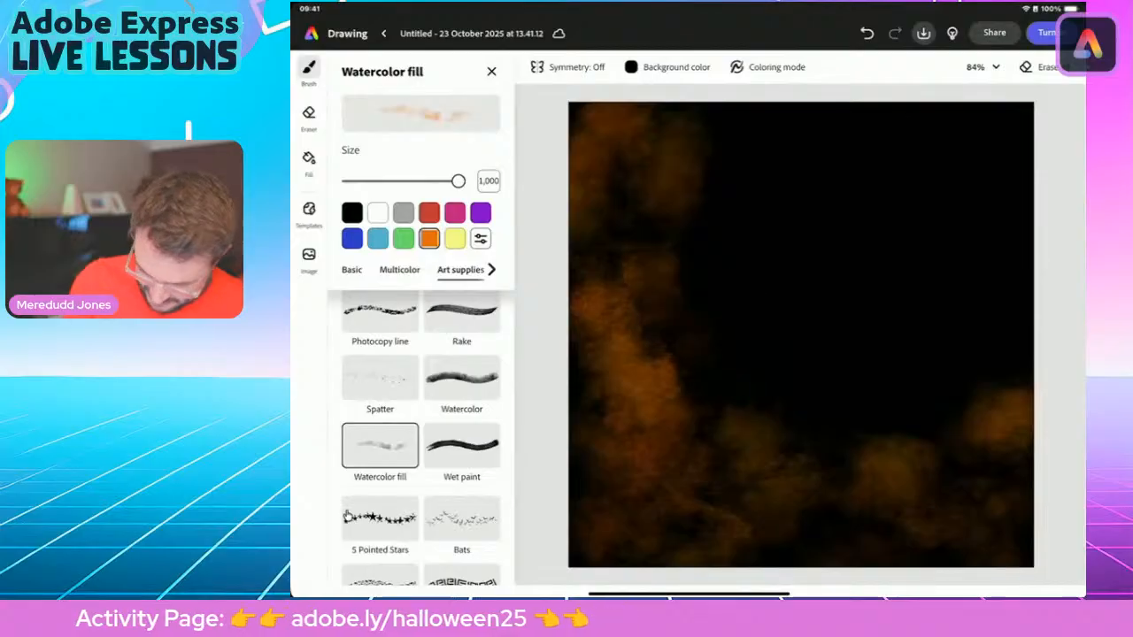
Layer green haze patches over and beside the orange clouds along the canvas's left side and lower part
click(404, 239)
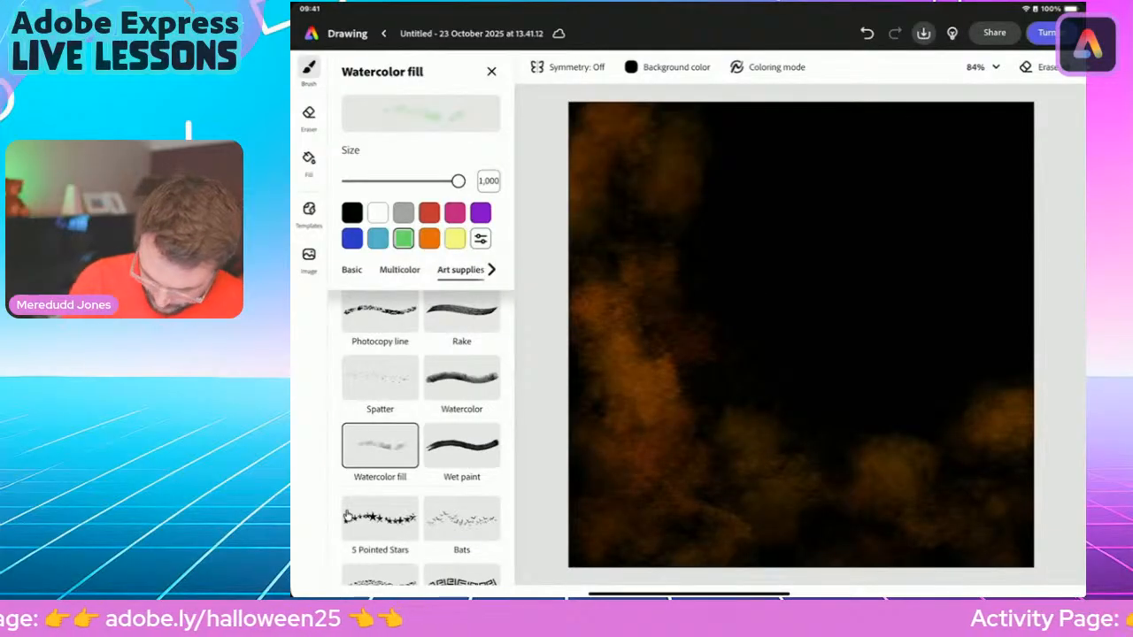
mouse_move(708, 424)
mouse_down()
mouse_move(664, 456)
mouse_move(611, 532)
mouse_move(1009, 522)
mouse_move(899, 465)
mouse_up()
mouse_move(611, 328)
mouse_down()
mouse_move(651, 212)
mouse_move(728, 215)
mouse_move(659, 324)
mouse_move(717, 412)
mouse_up()
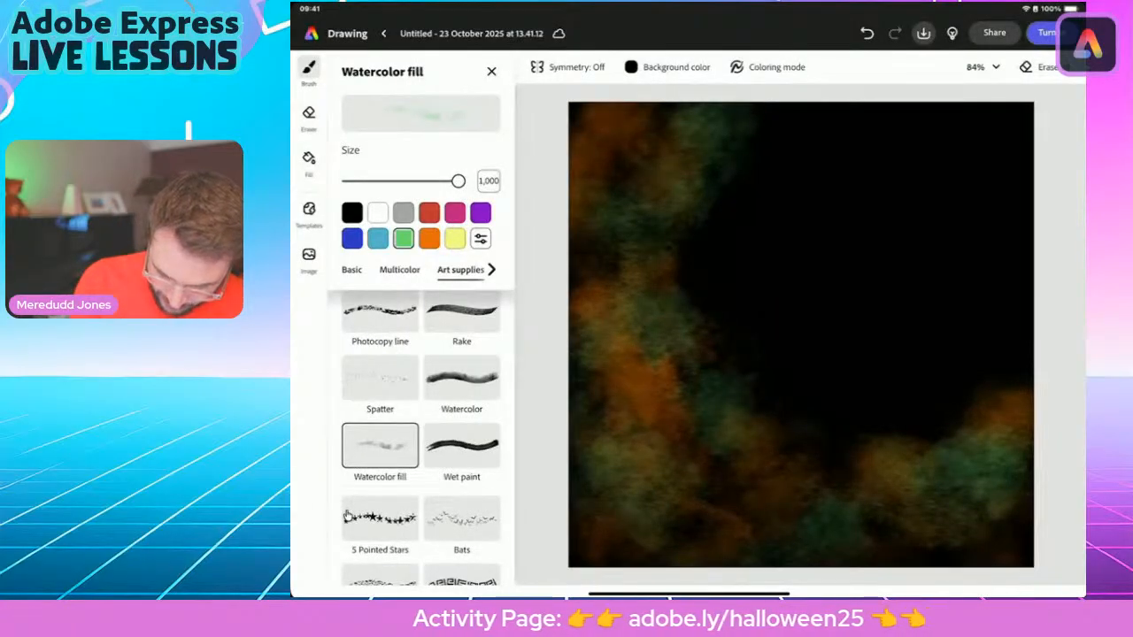
Add dark blue haze along the canvas's left edge, upper left clouds, lower middle and lower right
click(351, 238)
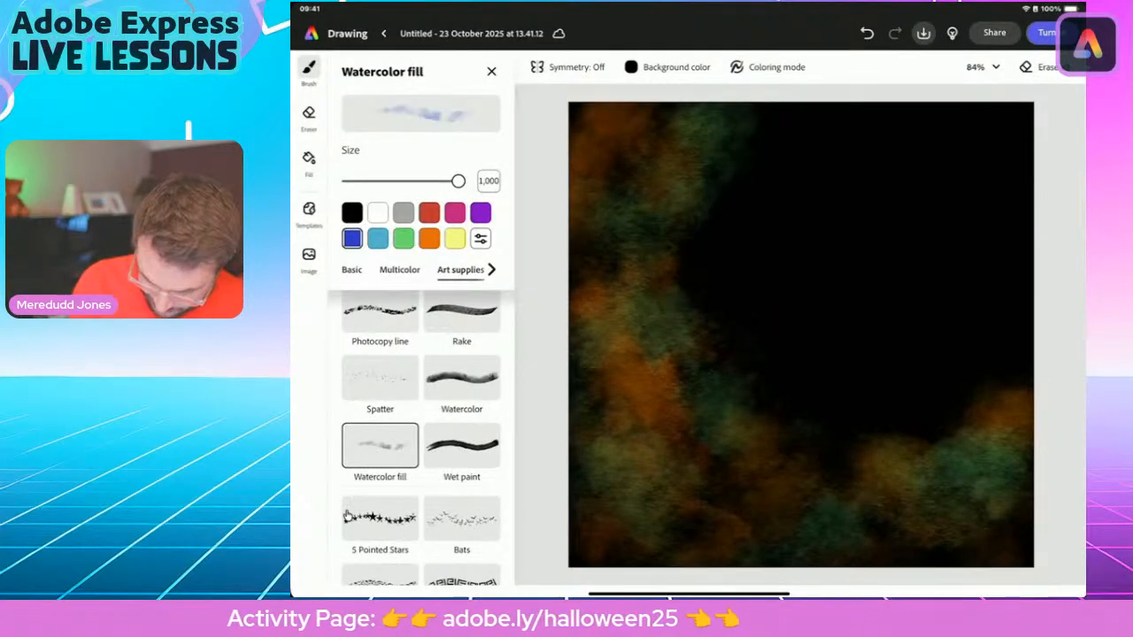
drag(575, 248, 584, 500)
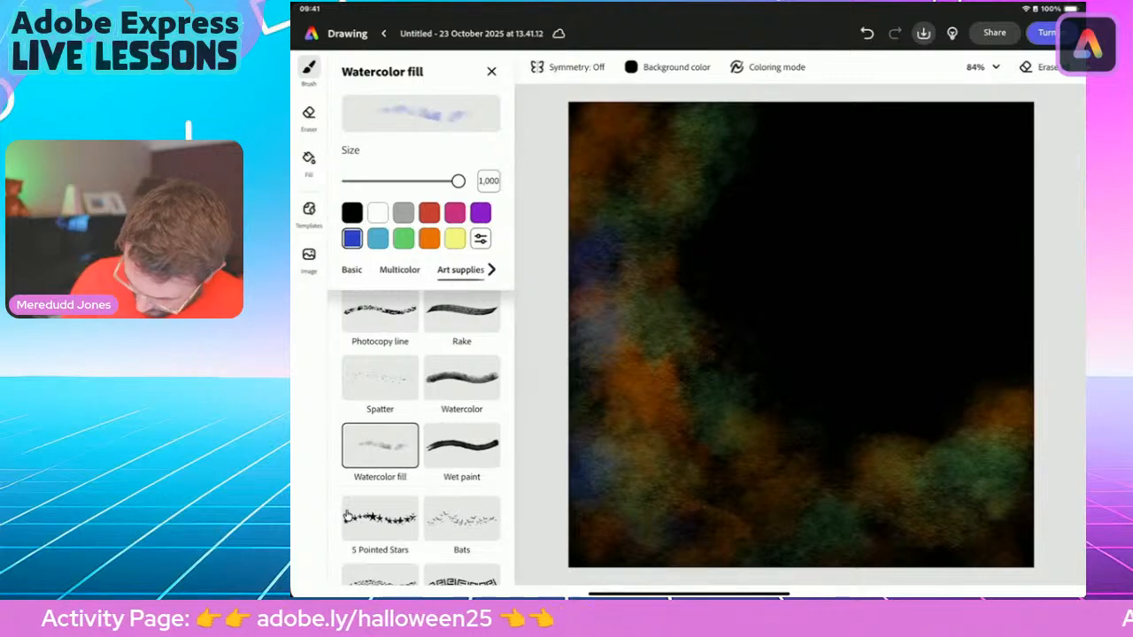
mouse_move(982, 412)
mouse_down()
mouse_move(802, 480)
mouse_move(796, 445)
mouse_up()
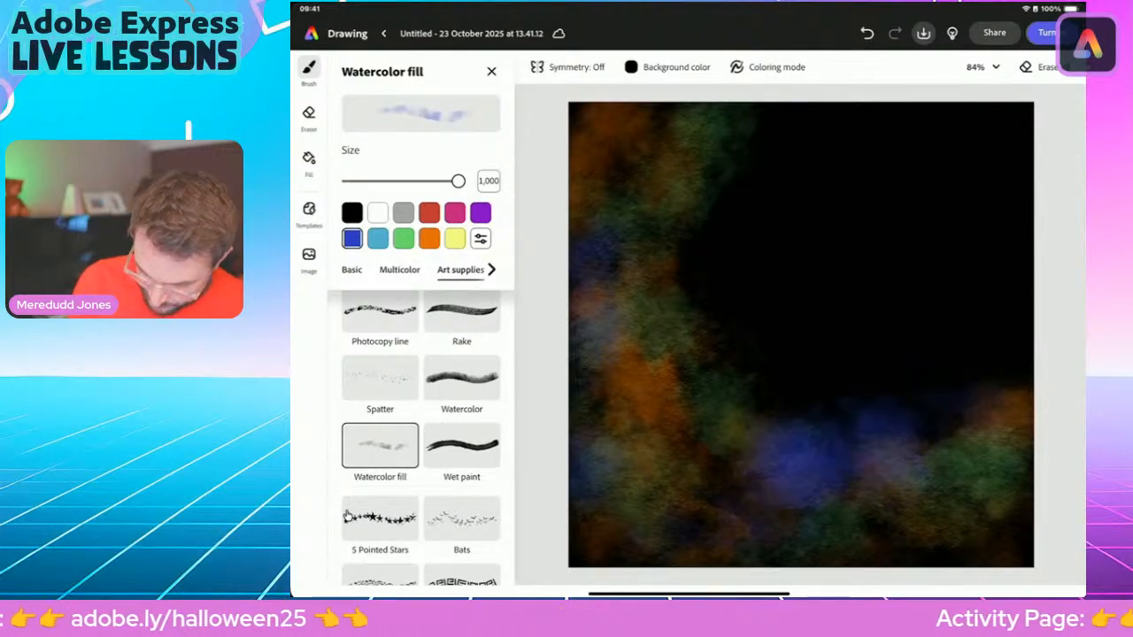
drag(695, 204, 728, 124)
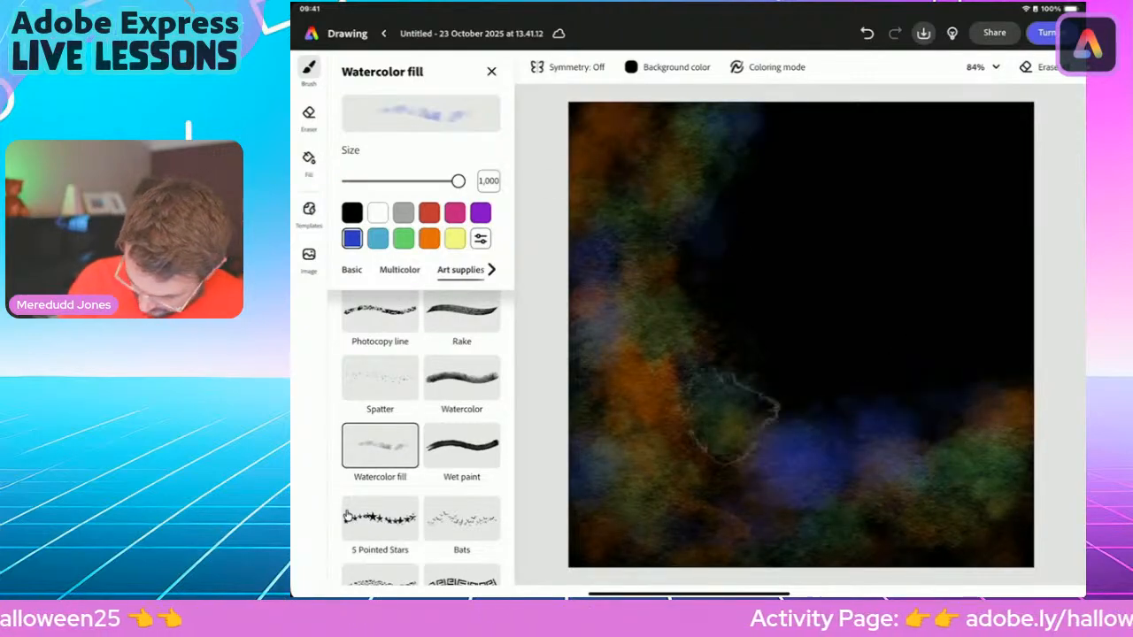
drag(872, 553, 984, 521)
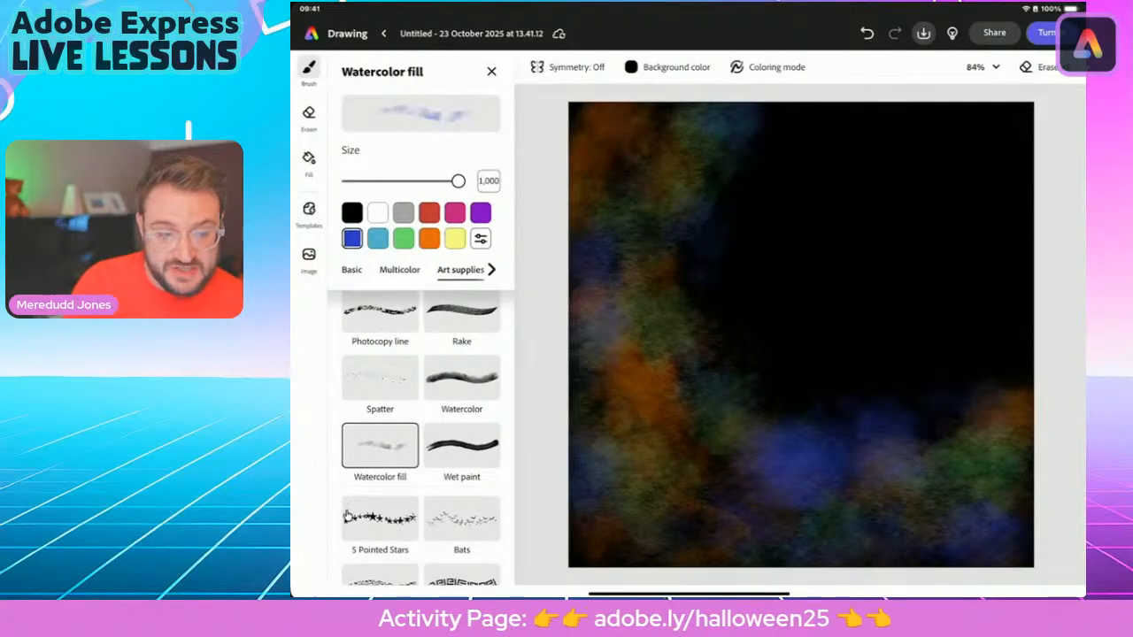
Dab soft white mist patches over the colored clouds on the canvas's left side, upper middle and lower part
click(378, 214)
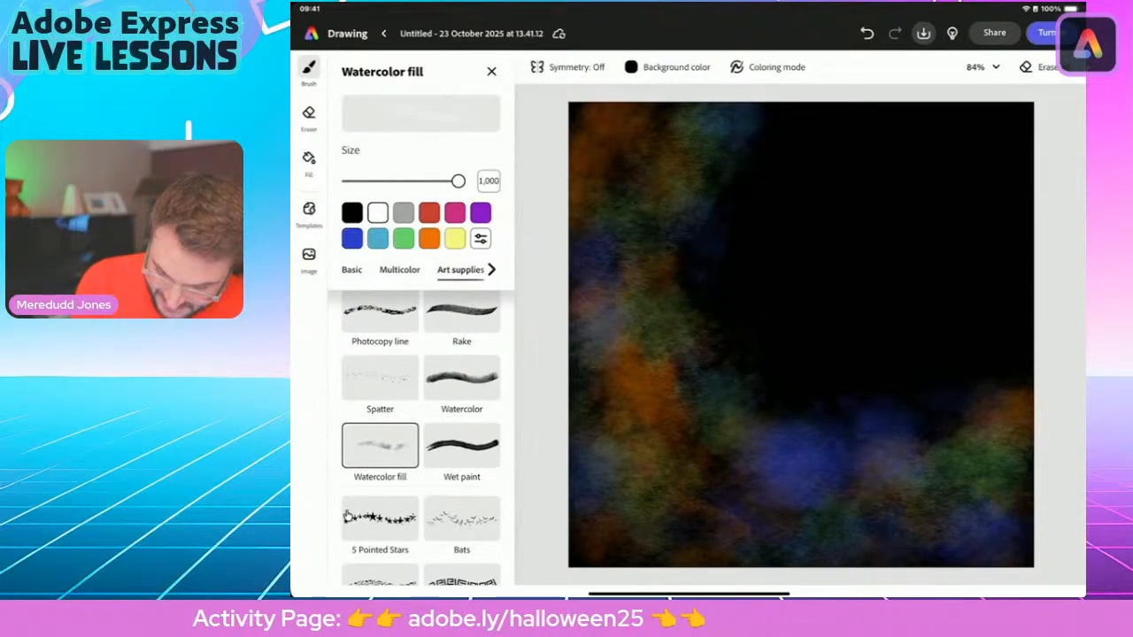
click(625, 136)
click(779, 157)
click(710, 351)
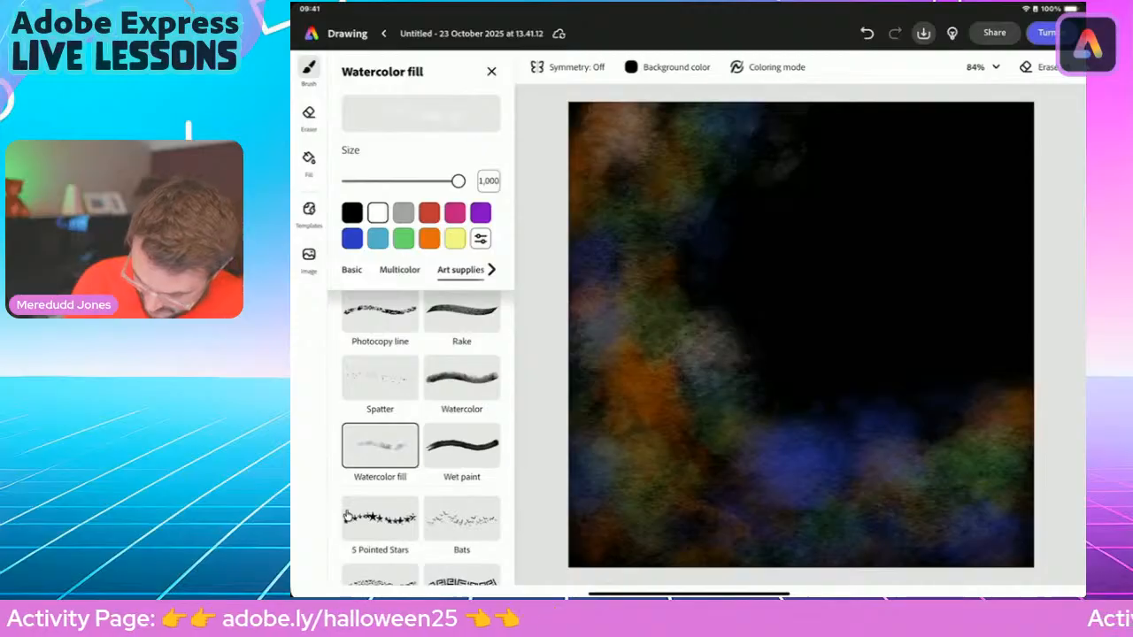
click(701, 296)
click(820, 410)
click(804, 431)
click(1007, 402)
click(756, 447)
click(611, 478)
click(660, 520)
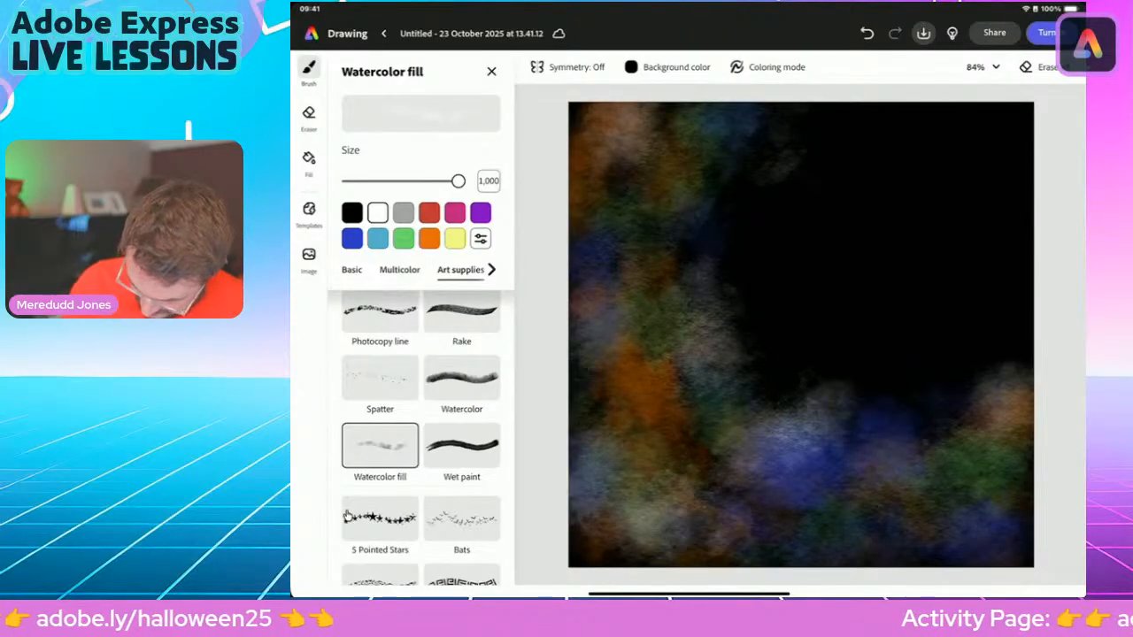
click(1011, 515)
click(921, 497)
click(796, 126)
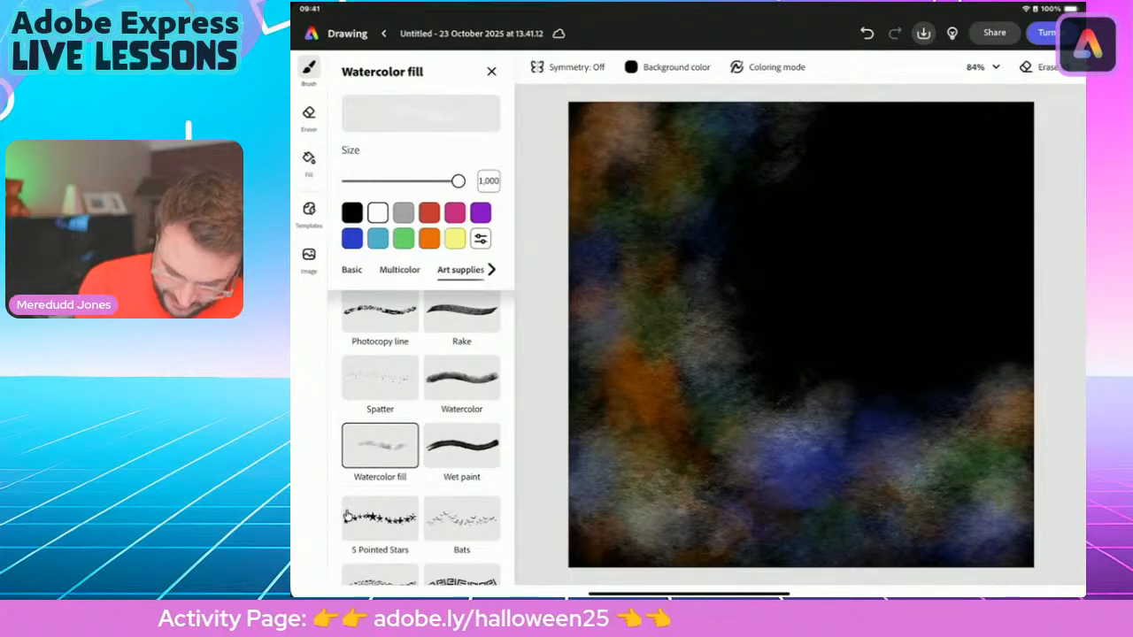
Paint black Watercolor fill haze over the blue cloud in the canvas's lower middle to darken it
click(351, 212)
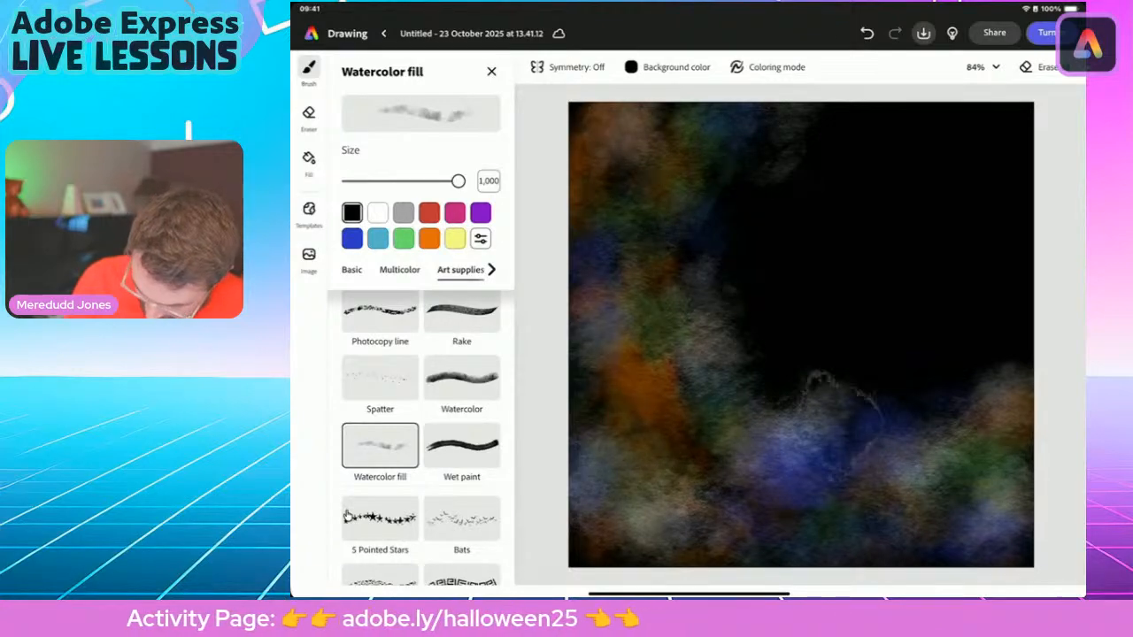
mouse_move(820, 427)
mouse_down()
mouse_move(792, 426)
mouse_move(807, 400)
mouse_up()
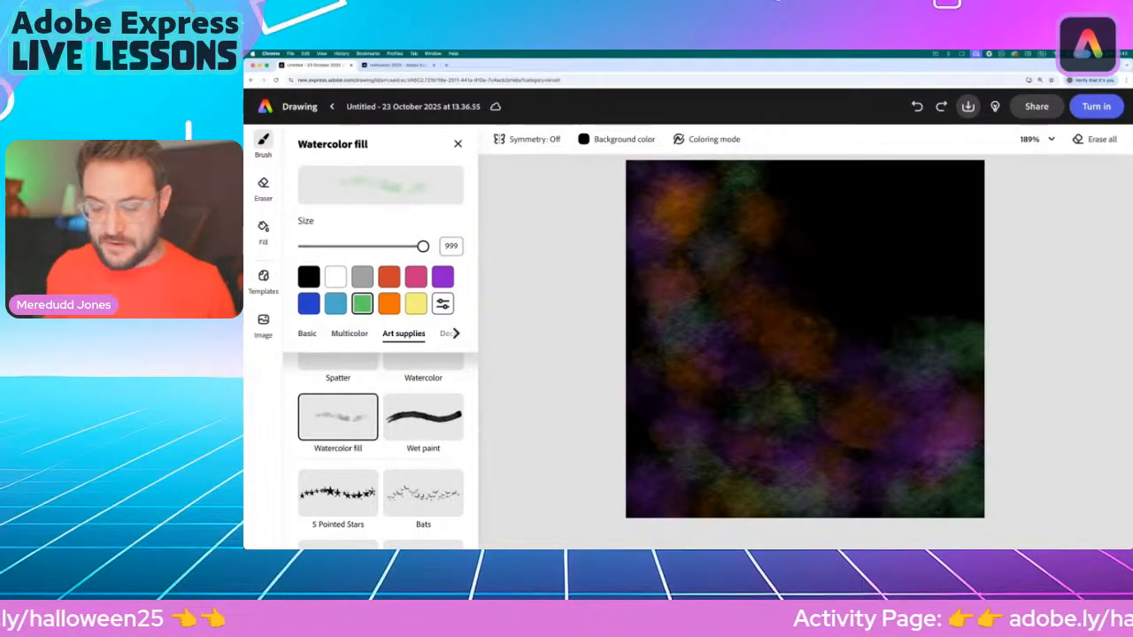
Return to the desktop drawing and paint white mist over its clouds from upper left to lower right with Watercolor fill at size 1,000
click(339, 283)
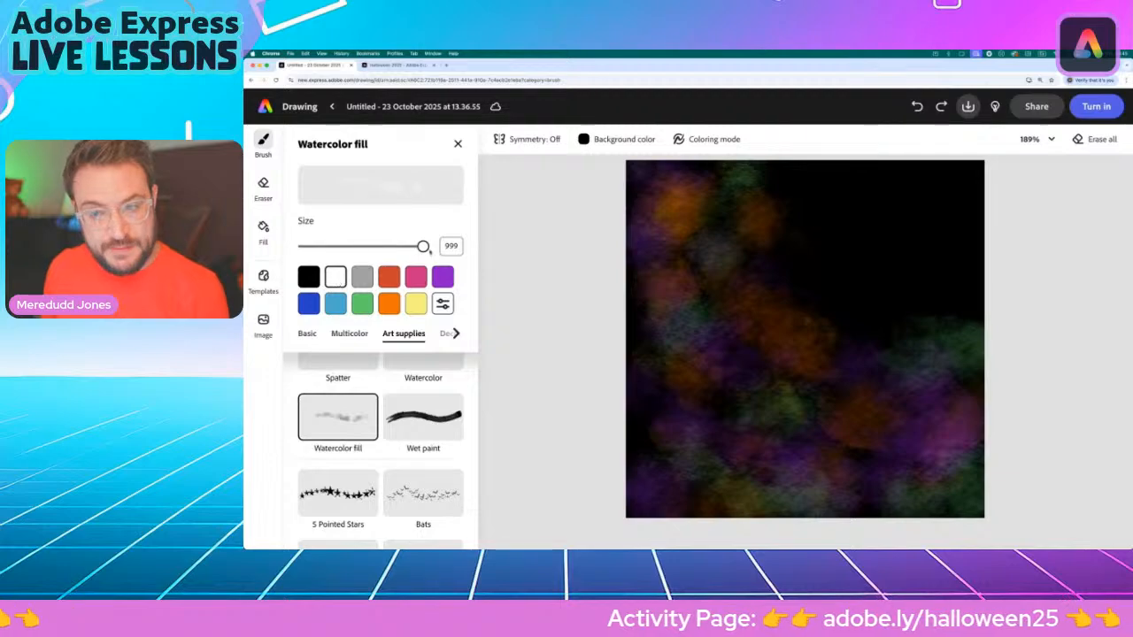
drag(424, 248, 450, 248)
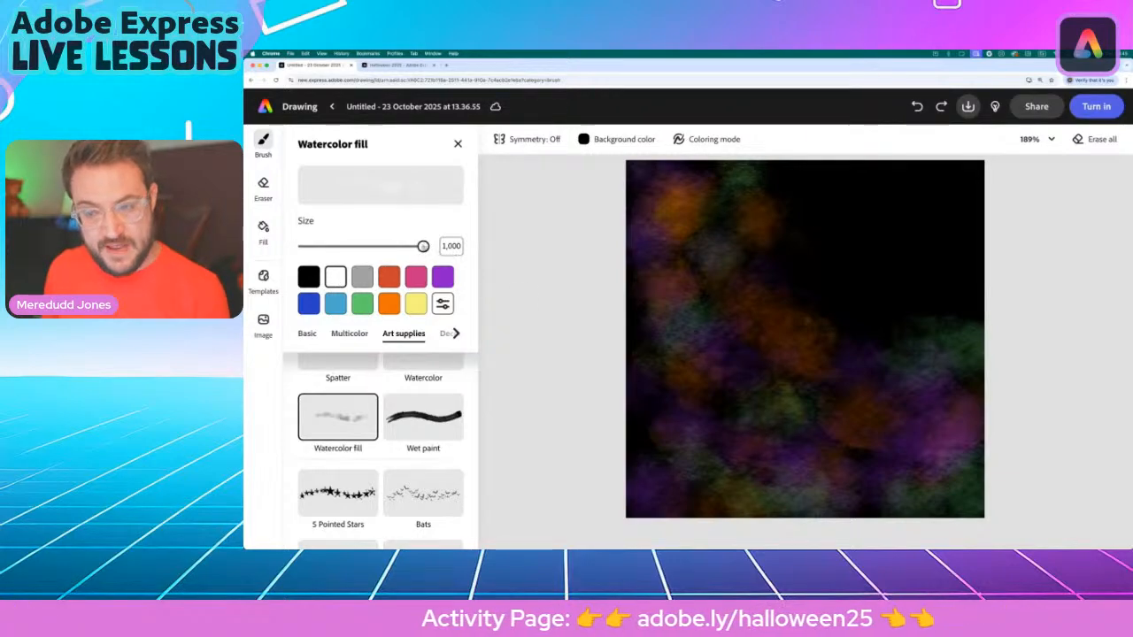
mouse_move(690, 213)
mouse_down()
mouse_move(732, 183)
mouse_move(700, 229)
mouse_move(731, 338)
mouse_move(759, 385)
mouse_move(685, 389)
mouse_move(806, 426)
mouse_move(945, 393)
mouse_move(859, 396)
mouse_move(945, 363)
mouse_up()
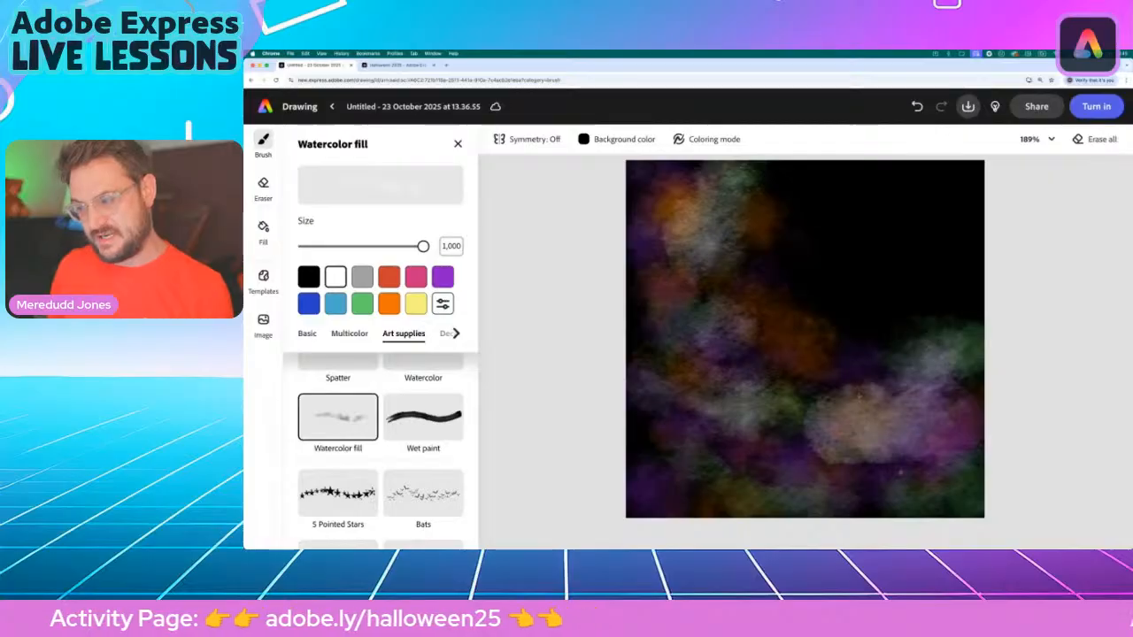
Dab white mist into the canvas's lower left, and darken the clouds from upper left to lower right with black Watercolor fill
mouse_move(724, 477)
mouse_down()
mouse_move(694, 474)
mouse_move(670, 506)
mouse_move(680, 509)
mouse_up()
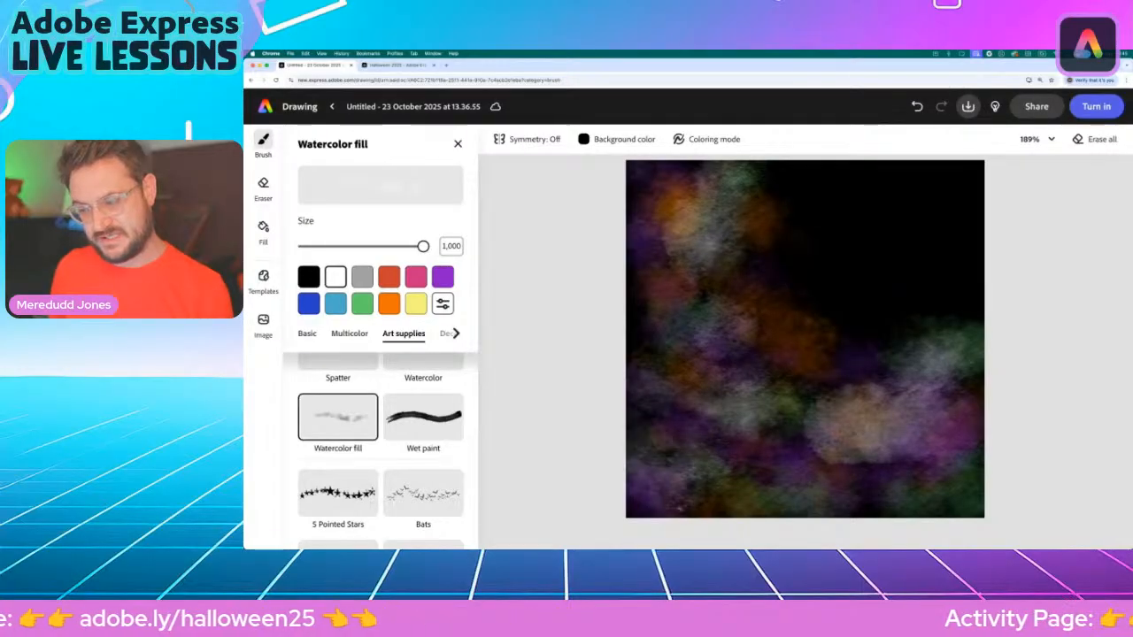
click(312, 279)
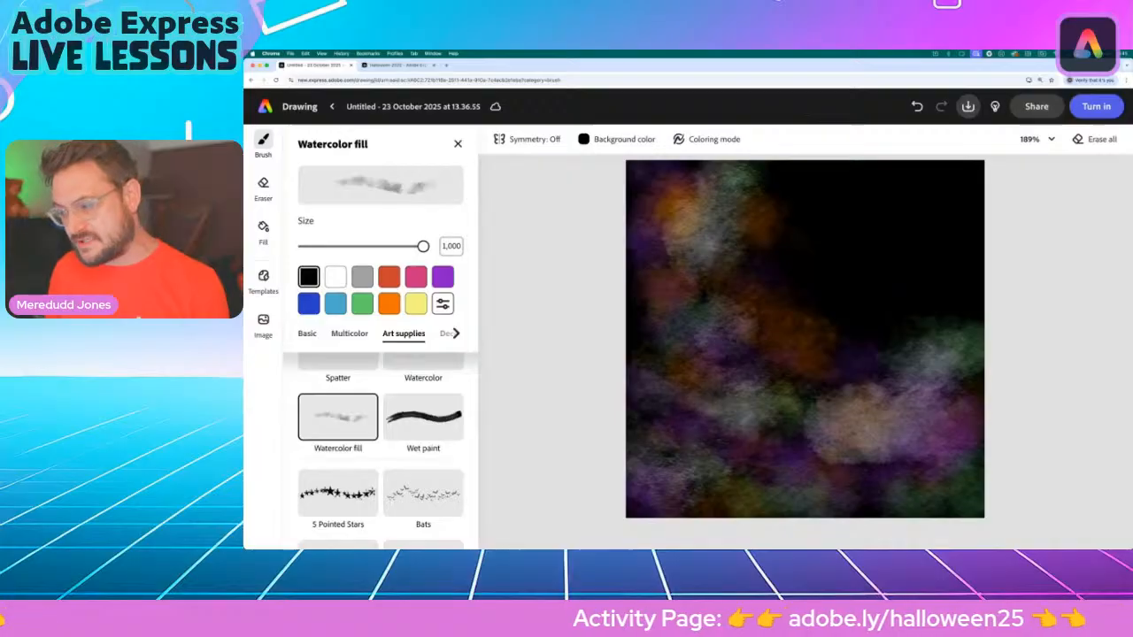
drag(877, 407, 852, 439)
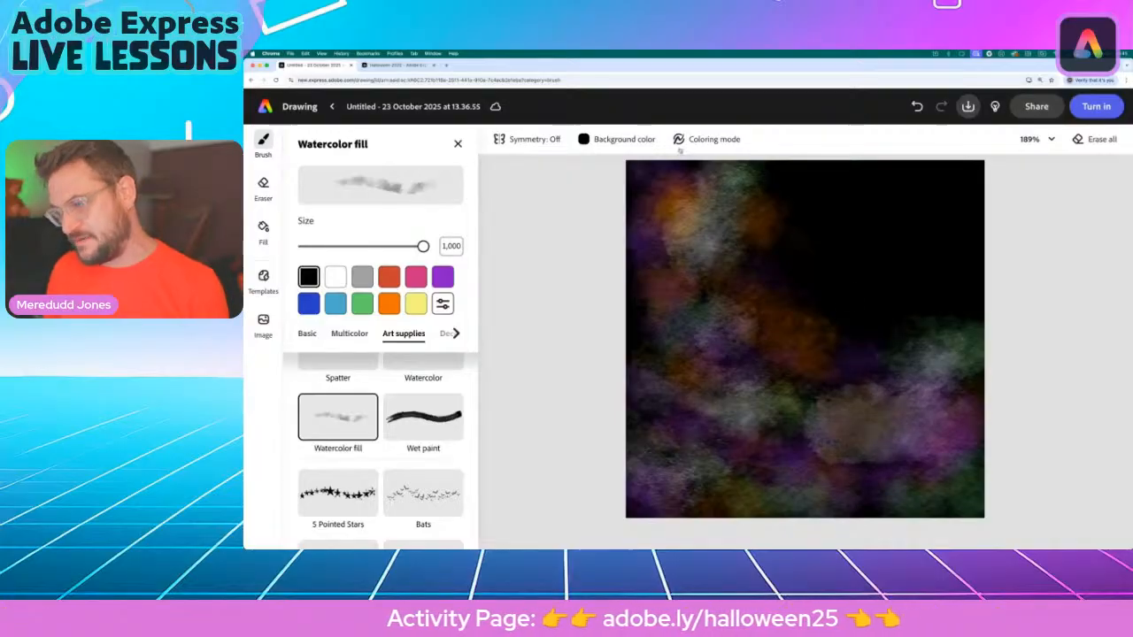
mouse_move(734, 182)
mouse_down()
mouse_move(744, 208)
mouse_move(677, 205)
mouse_move(700, 233)
mouse_up()
mouse_move(775, 333)
mouse_down()
mouse_move(775, 380)
mouse_move(684, 423)
mouse_up()
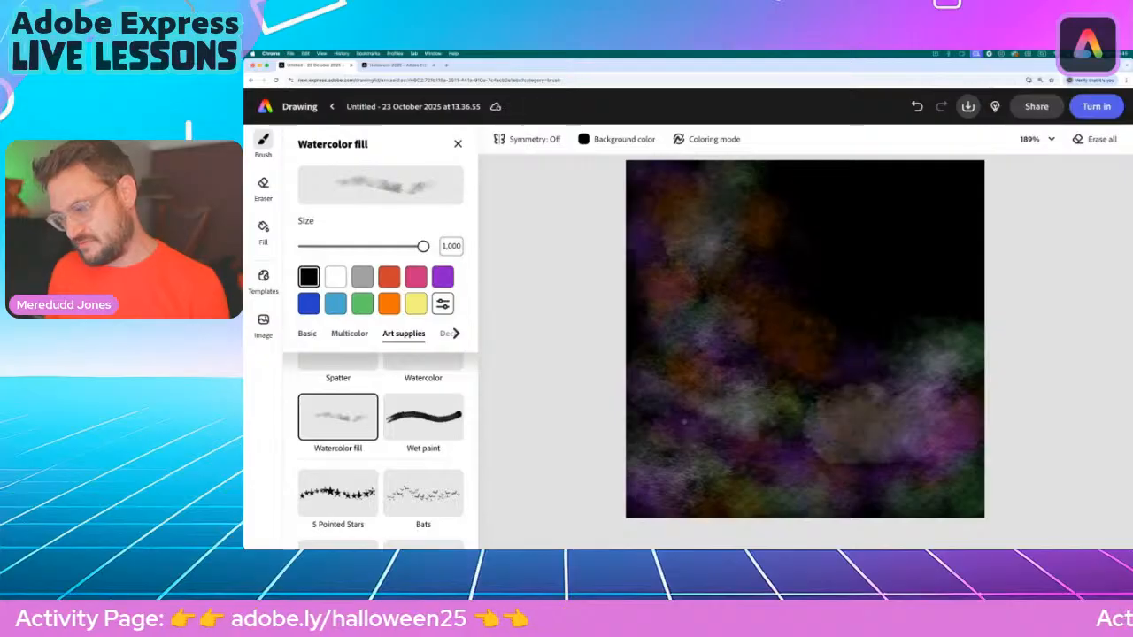
mouse_move(646, 488)
mouse_down()
mouse_move(797, 491)
mouse_move(821, 355)
mouse_move(844, 451)
mouse_up()
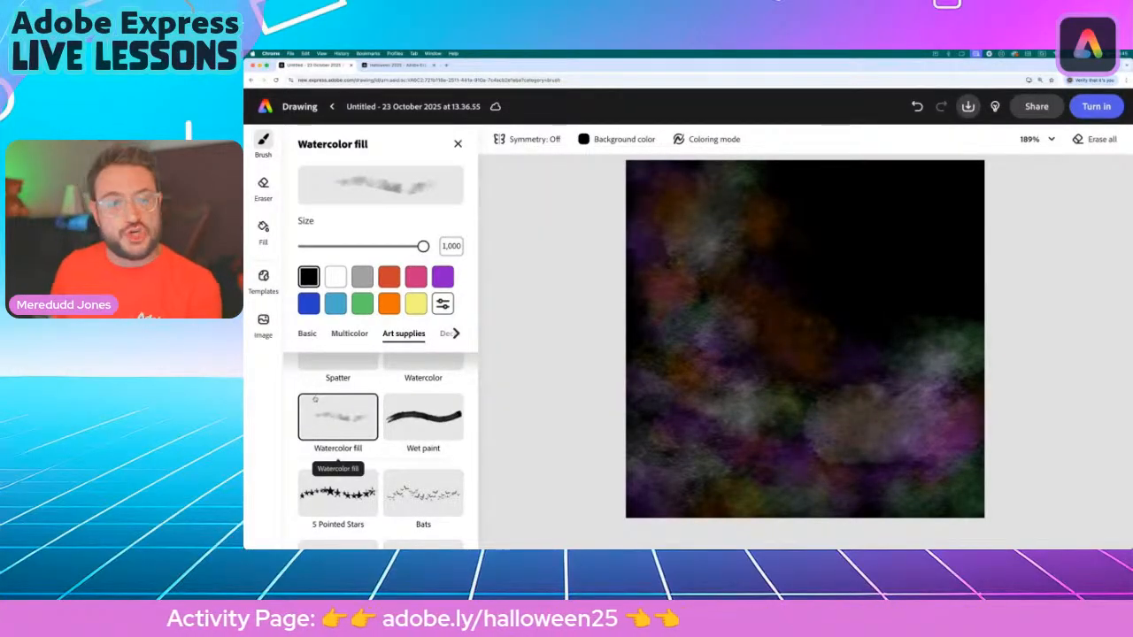
Scatter yellow specks across the canvas's upper left and purple specks near its right edge with the Chalk brush at size 1,000
scroll(315, 400, up, 2)
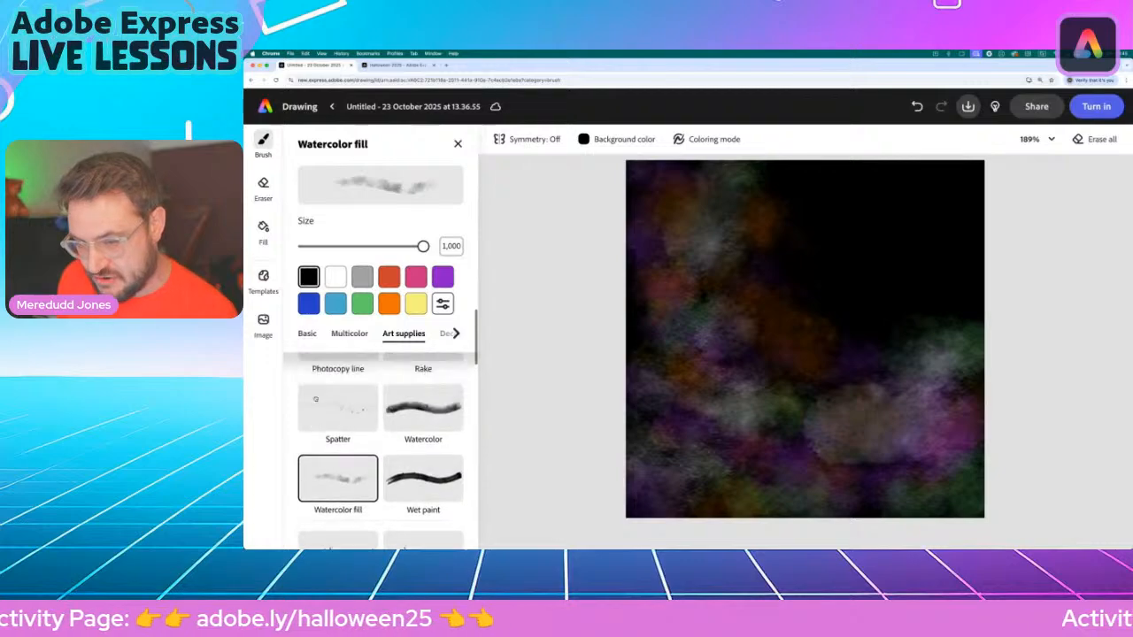
scroll(317, 398, up, 3)
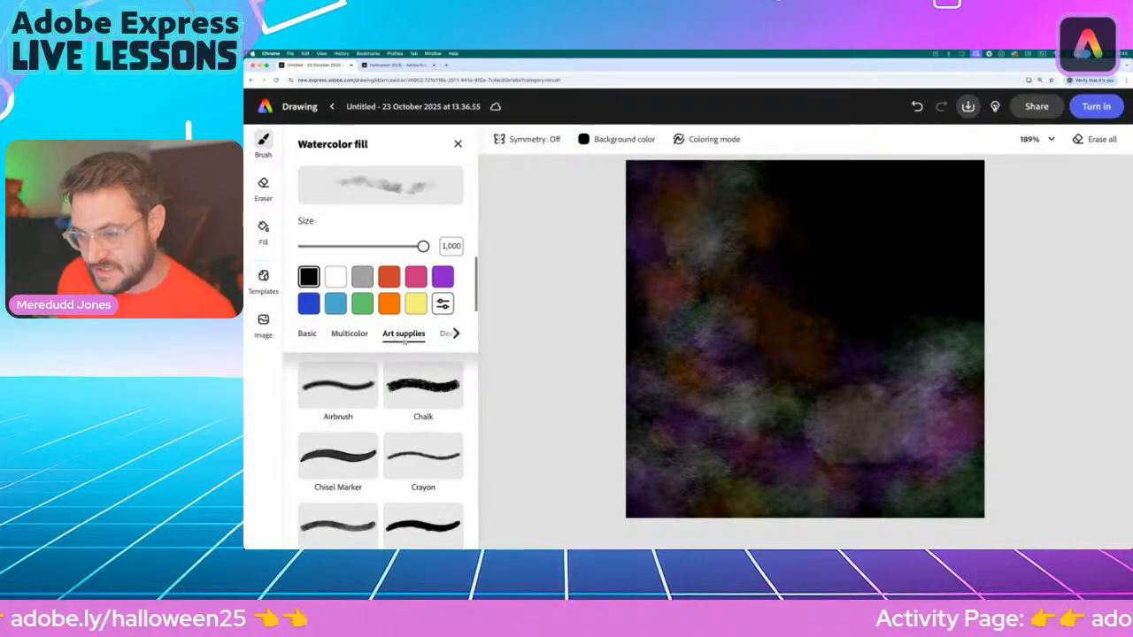
scroll(327, 473, up, 1)
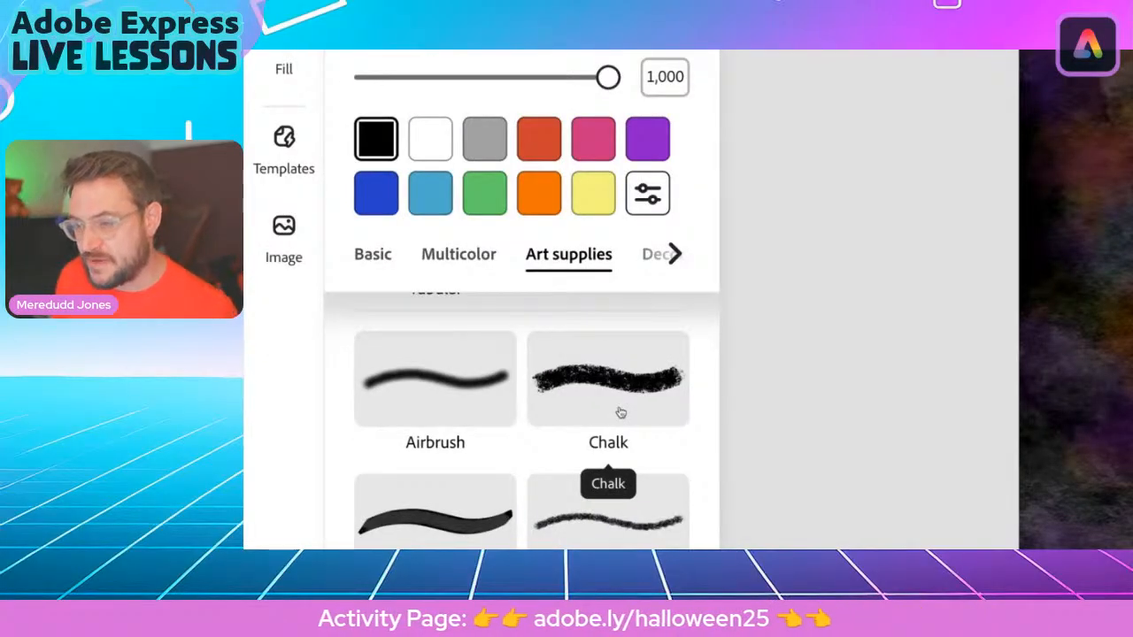
click(620, 412)
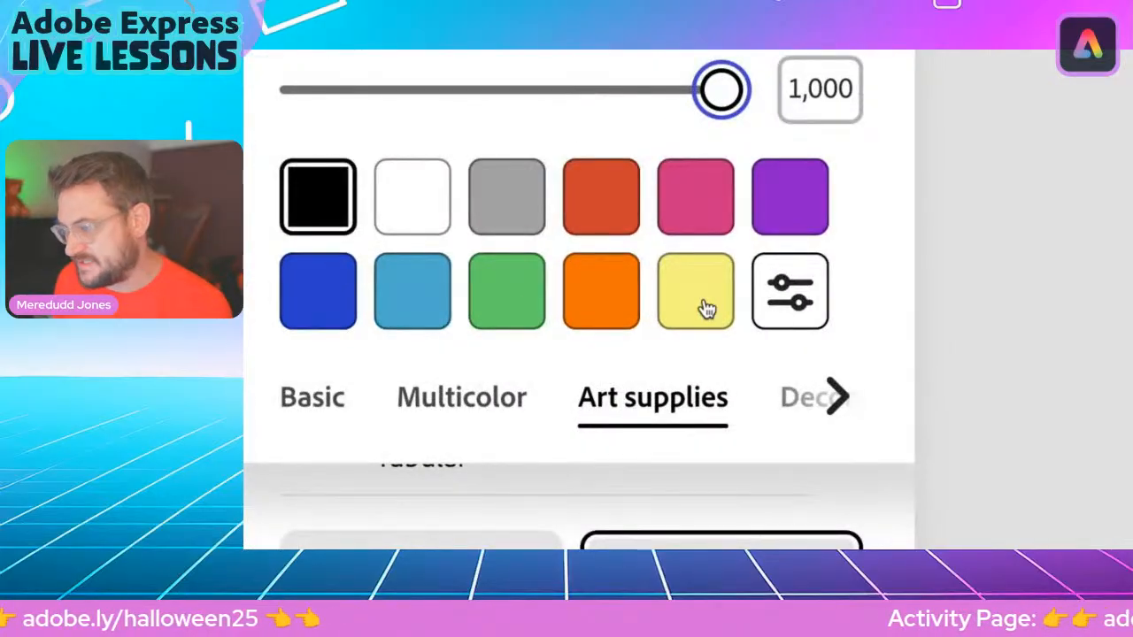
click(706, 307)
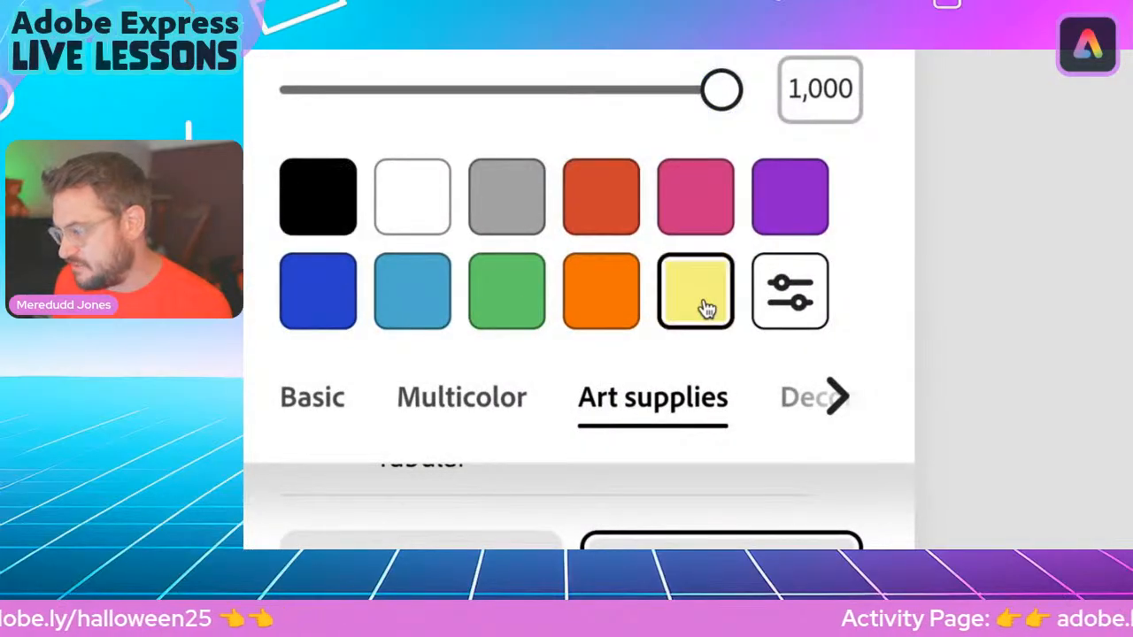
drag(672, 181, 710, 180)
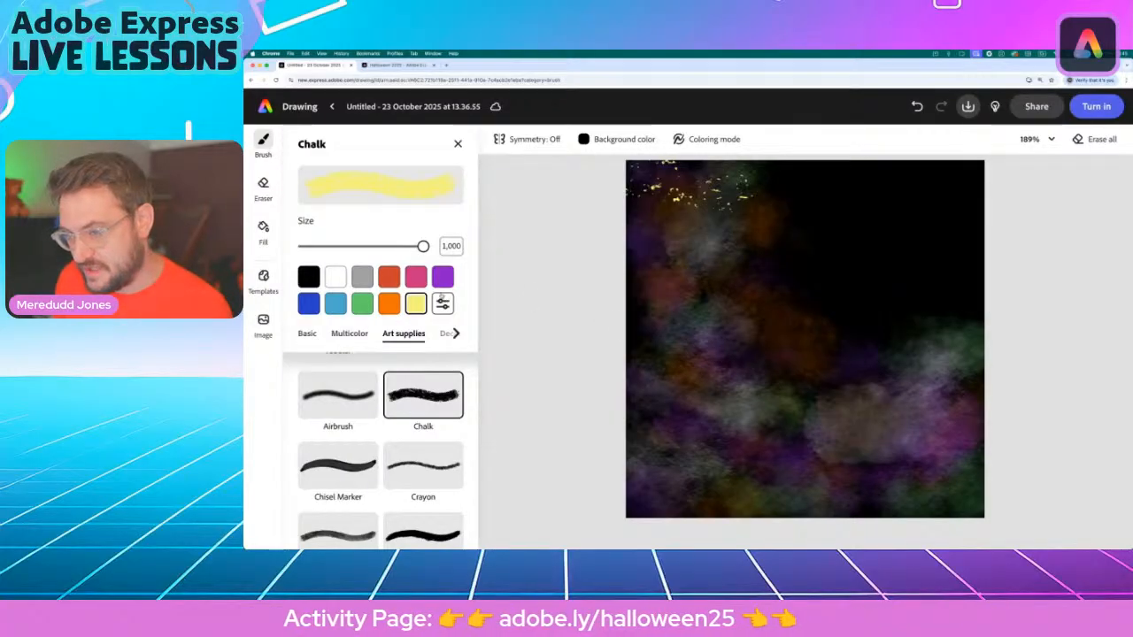
click(442, 277)
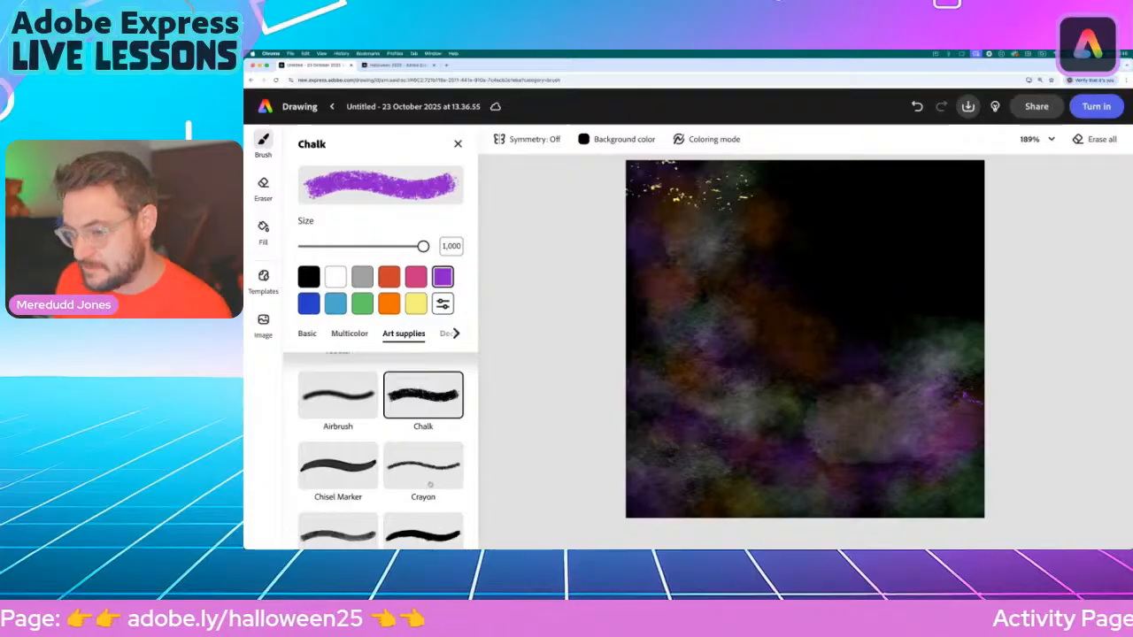
Add purple spots over the left and lower right clouds with the Spatter brush at size 1,000
scroll(363, 475, down, 2)
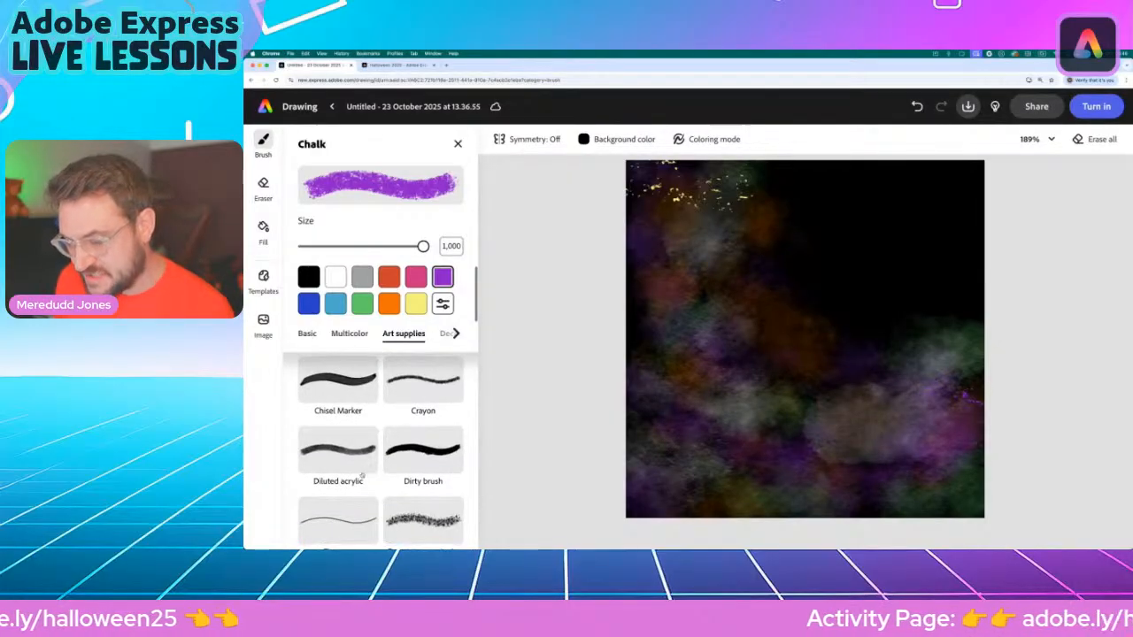
scroll(363, 476, down, 5)
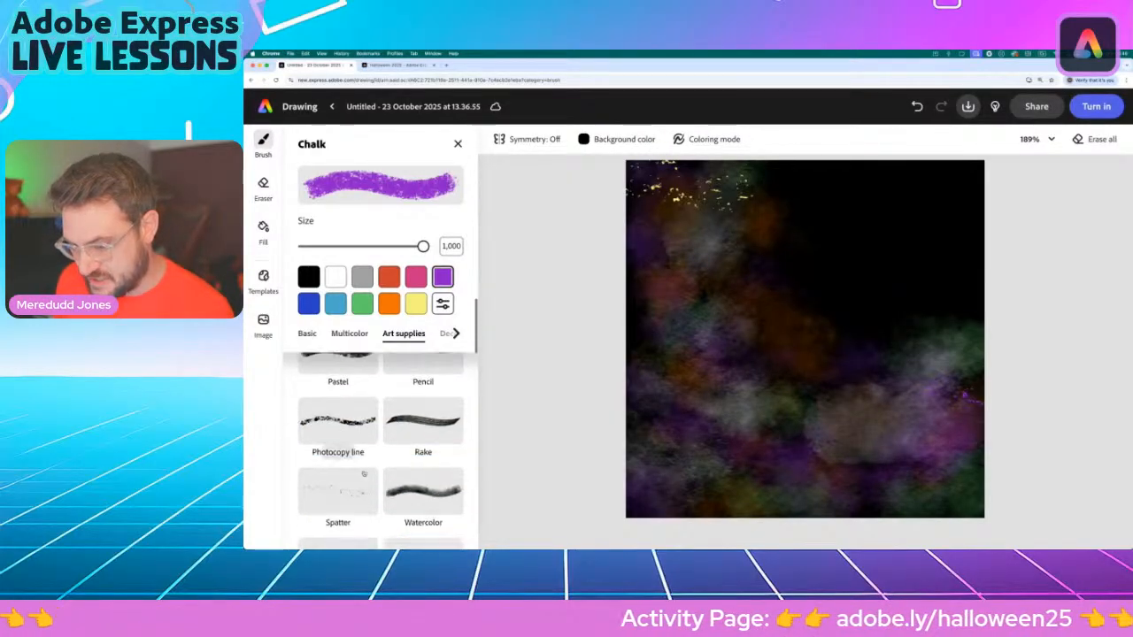
click(350, 467)
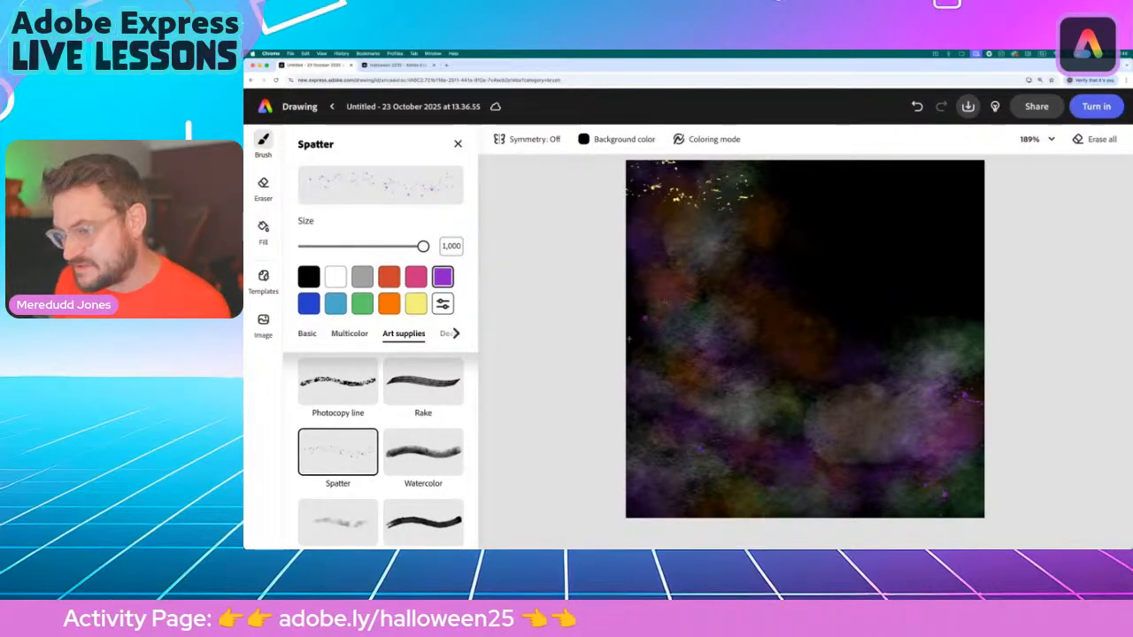
Spatter orange spots in the canvas's upper right and over the lower clouds, and green spots along the left edge
click(390, 304)
drag(901, 194, 922, 230)
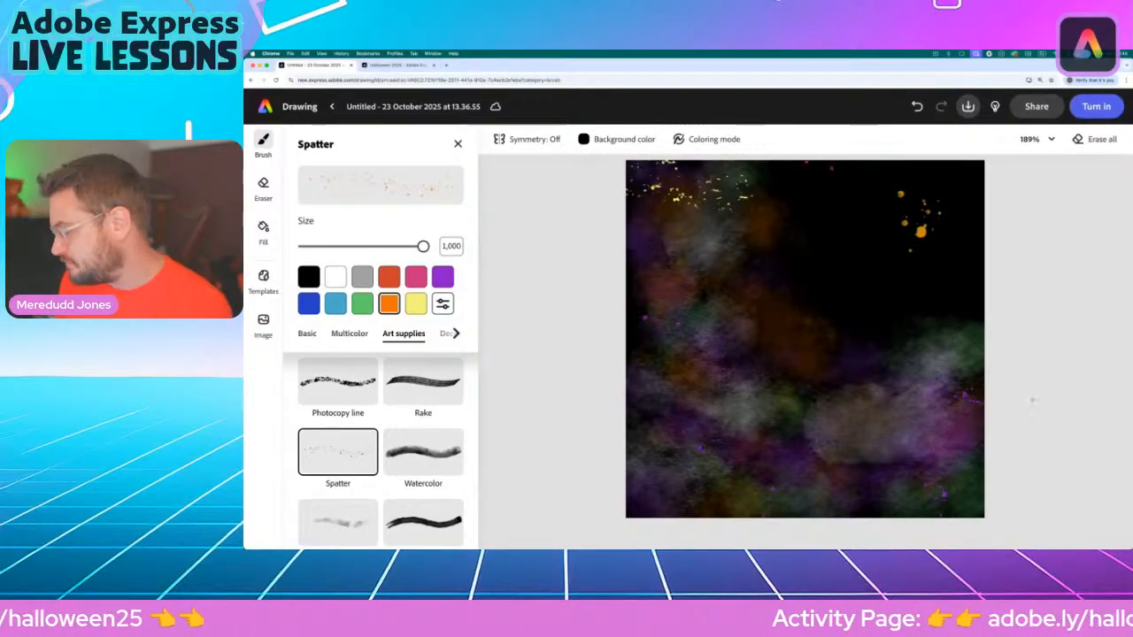
drag(960, 456, 682, 381)
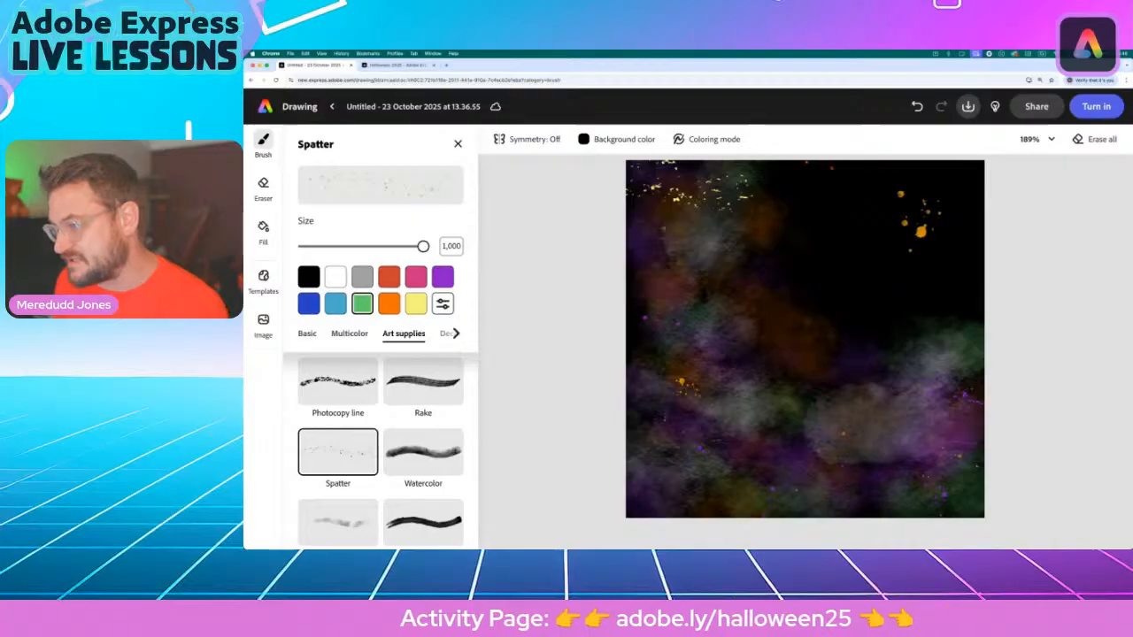
click(647, 230)
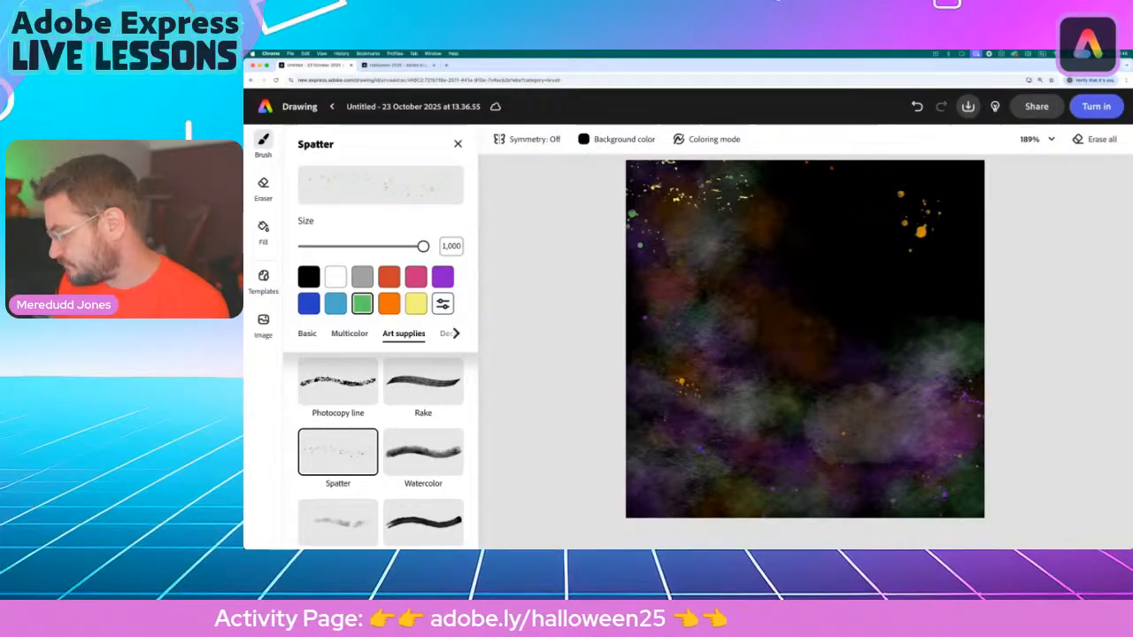
click(656, 461)
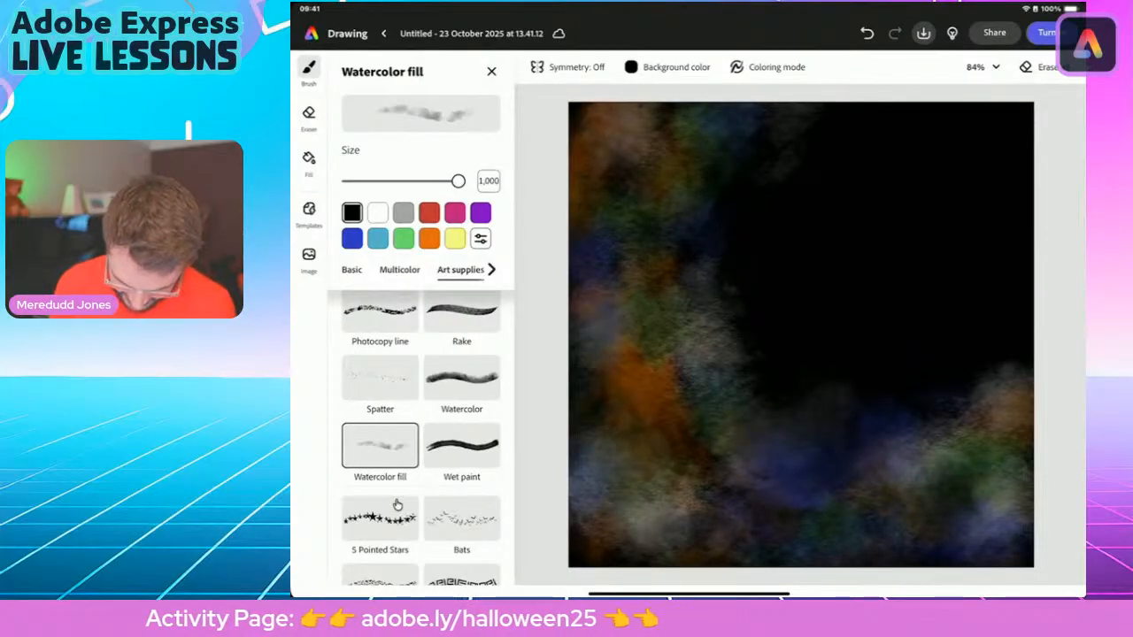
Switch to the iPad drawing and spatter orange spots near its left and right edges with the Spatter brush at size 1,000
click(379, 379)
drag(402, 181, 457, 180)
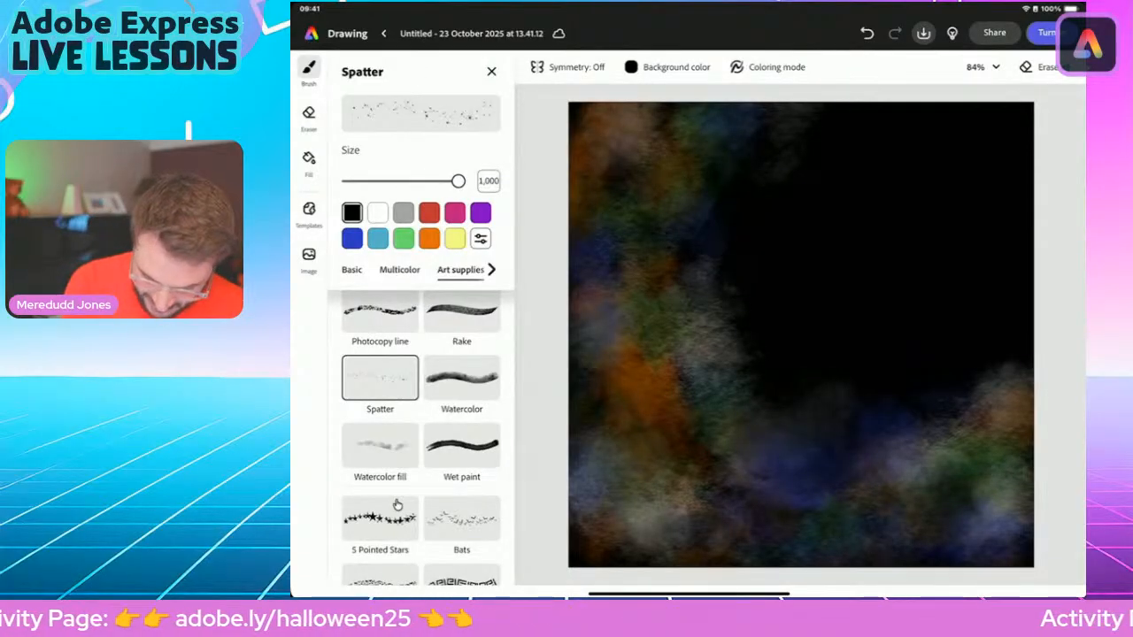
click(429, 238)
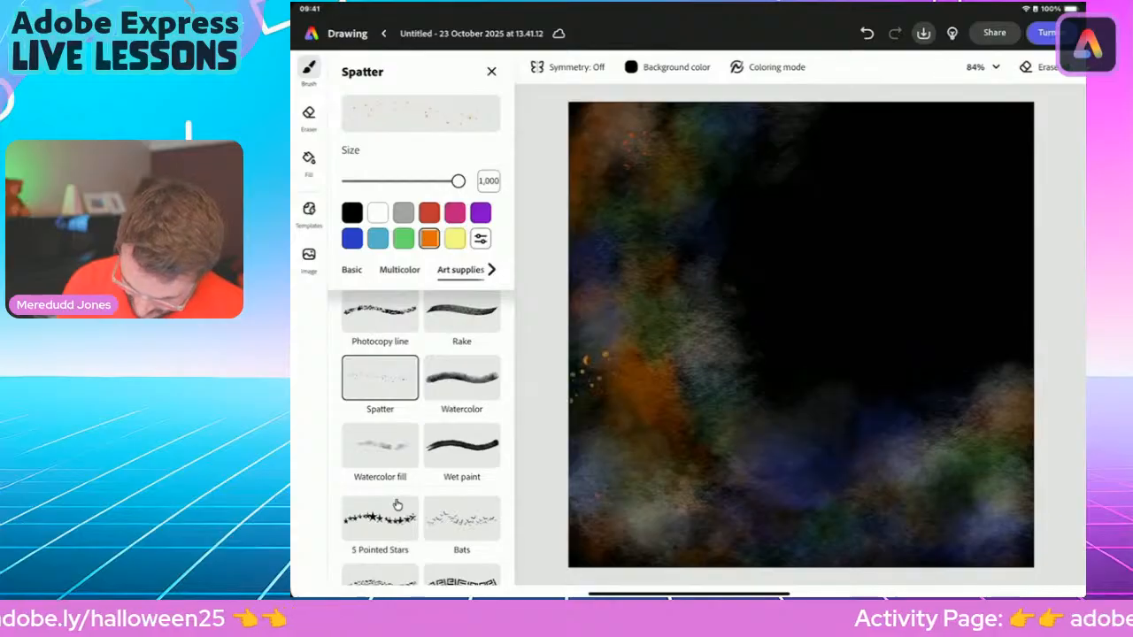
click(1015, 345)
Spatter green spots around the right side and lower clouds, and purple spots over the upper left and lower left clouds
click(403, 238)
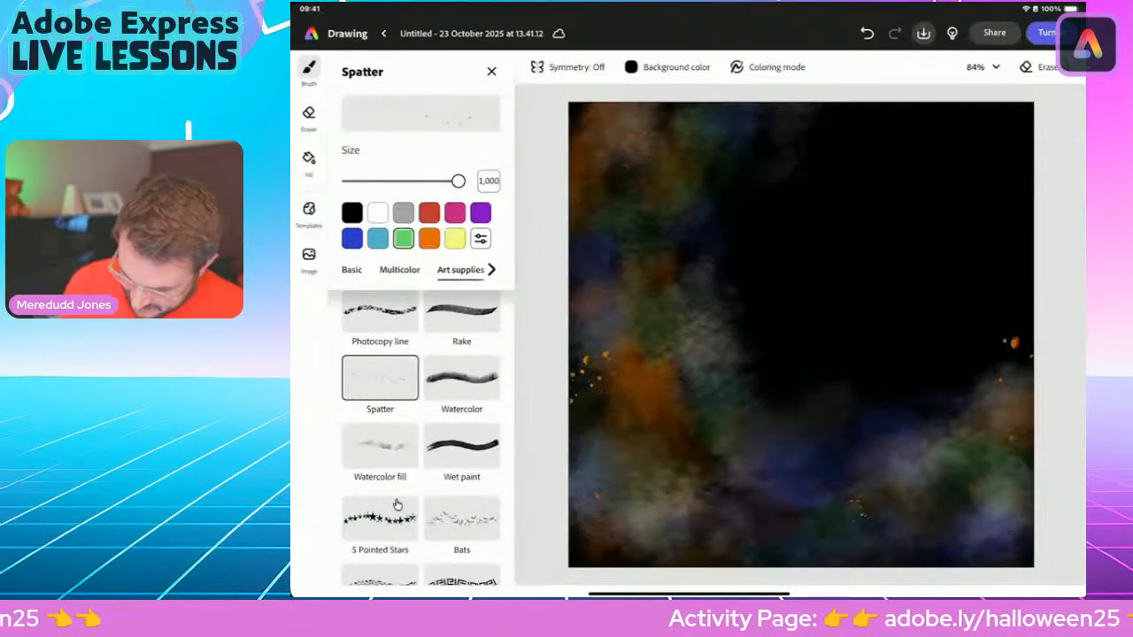
click(911, 376)
click(981, 507)
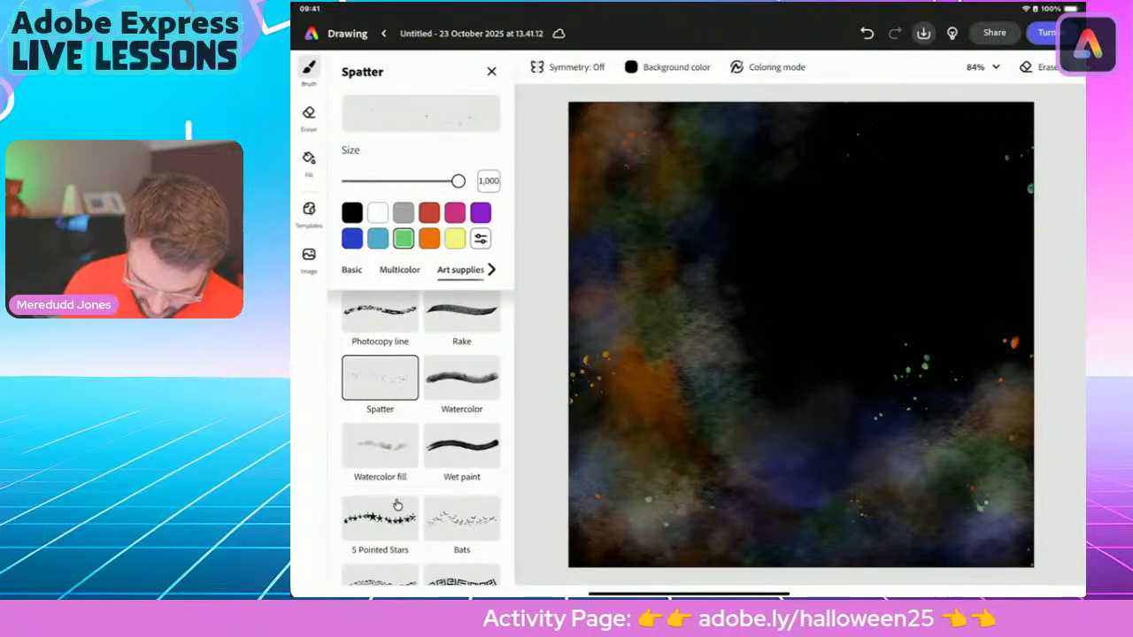
click(479, 212)
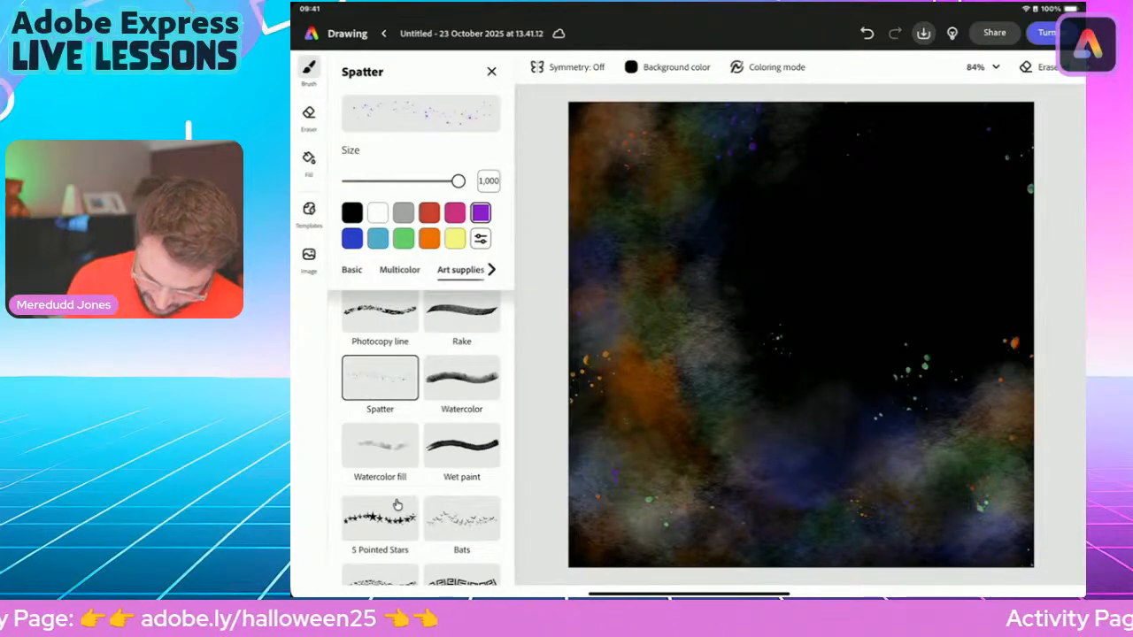
Scatter yellow specks in the upper left corner with the Chalk brush at size 1,000, and choose pink as the brush color
scroll(397, 504, up, 10)
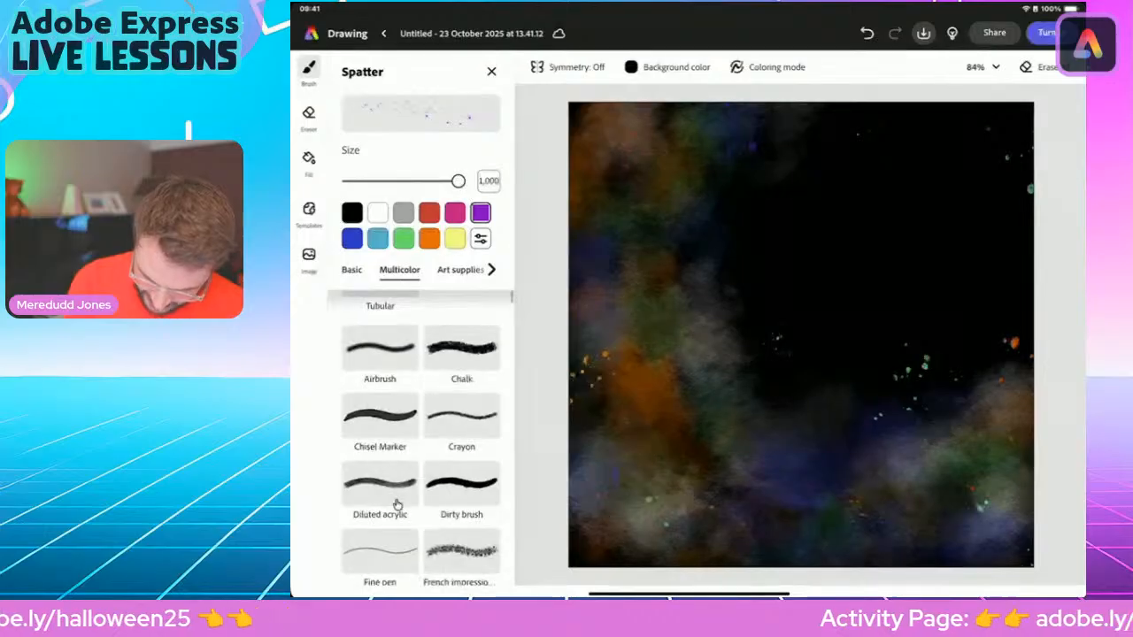
click(461, 348)
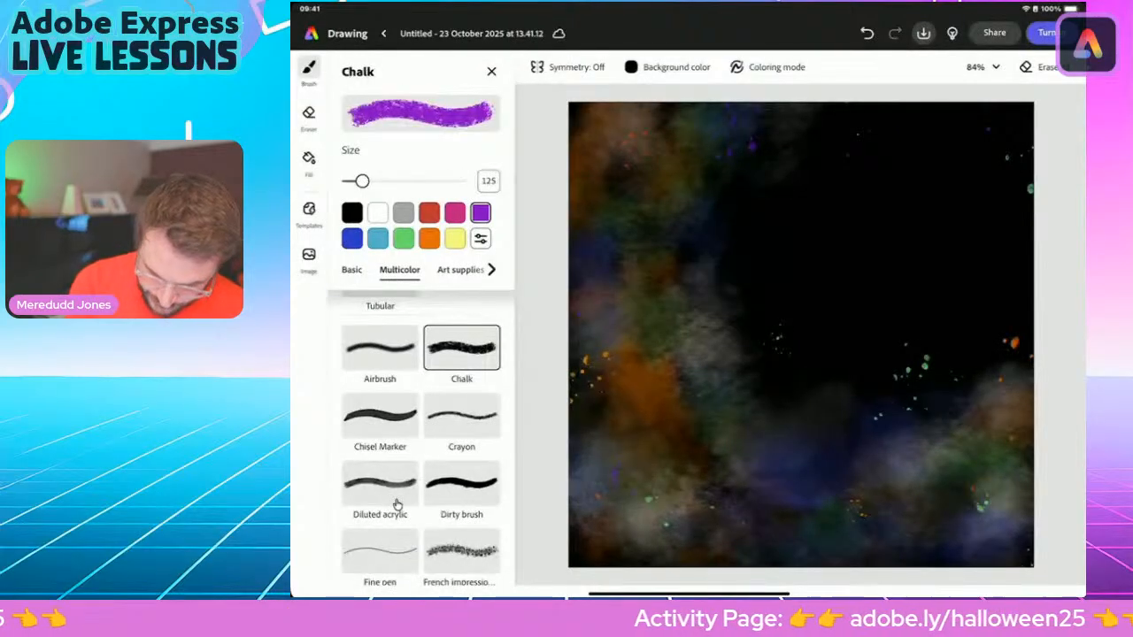
drag(362, 181, 458, 182)
click(455, 238)
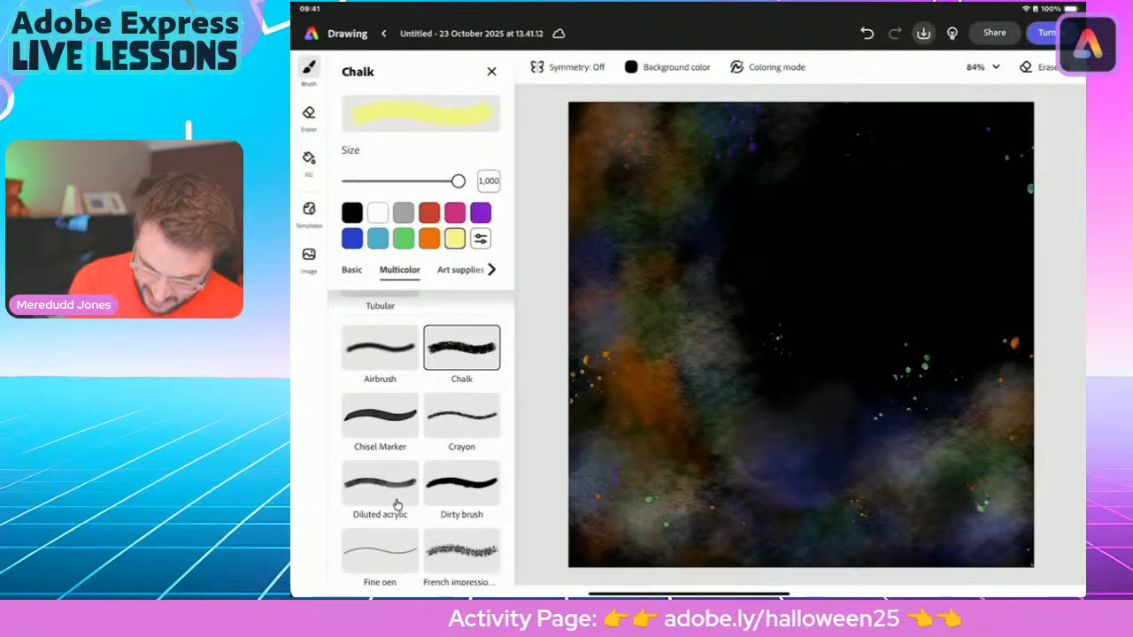
drag(572, 112, 611, 128)
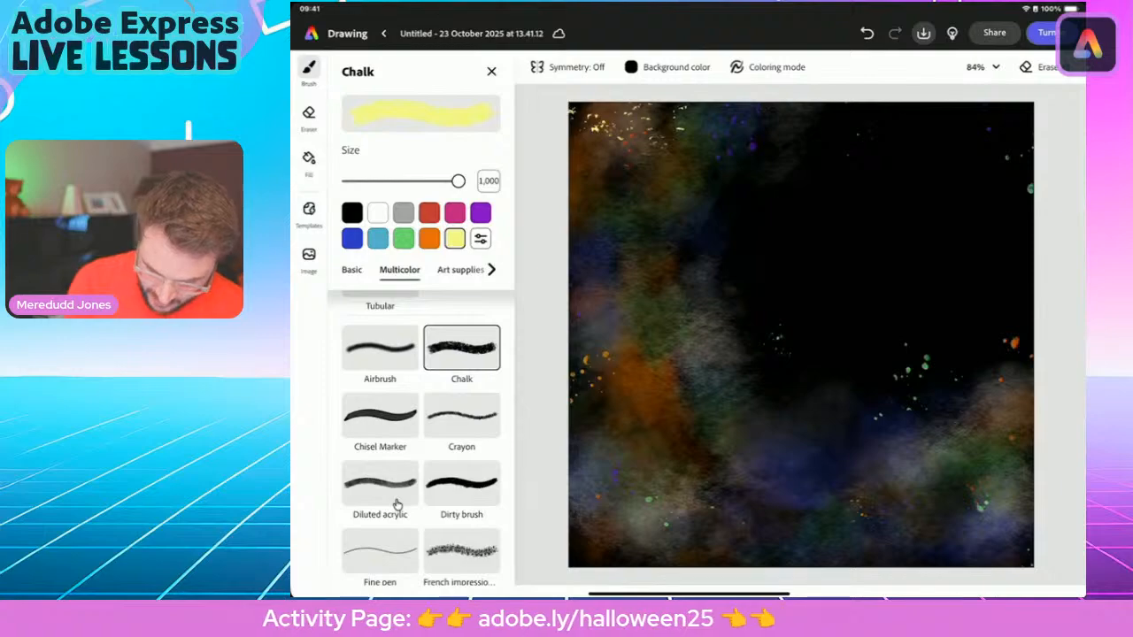
click(455, 212)
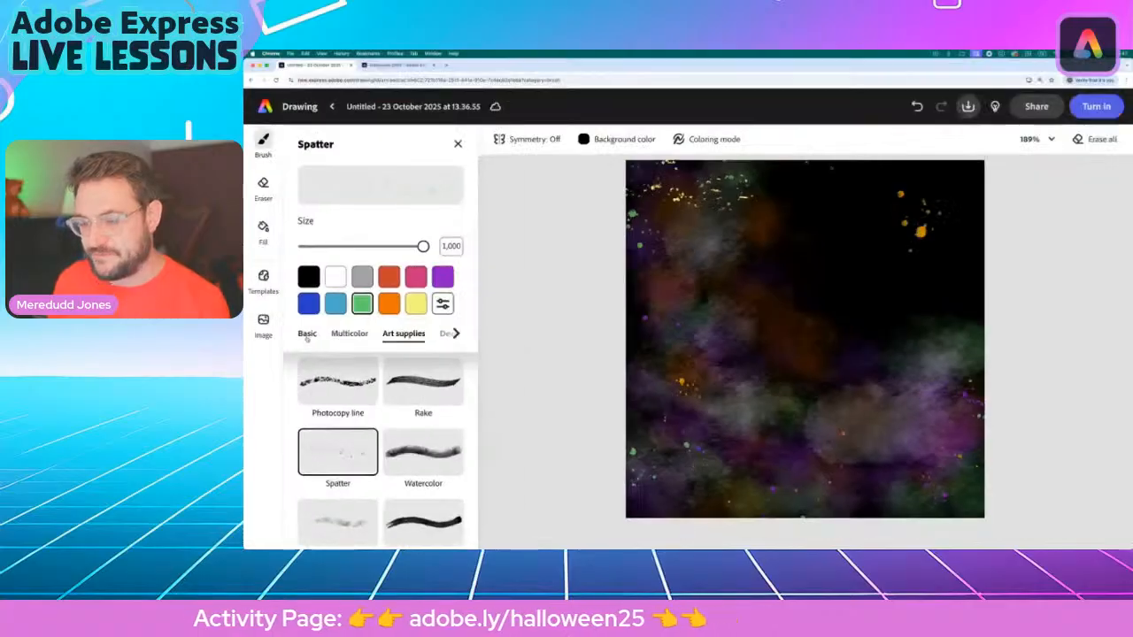
Return to the desktop drawing and stamp a white full moon in the dark upper right with the Hard round brush at size 515
click(340, 322)
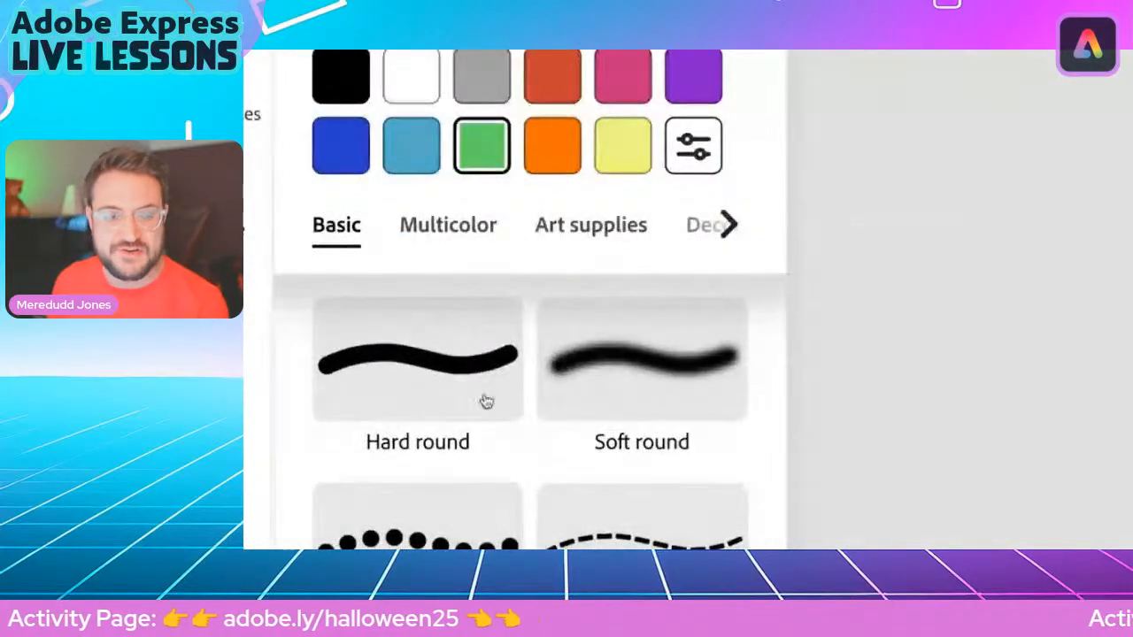
click(432, 390)
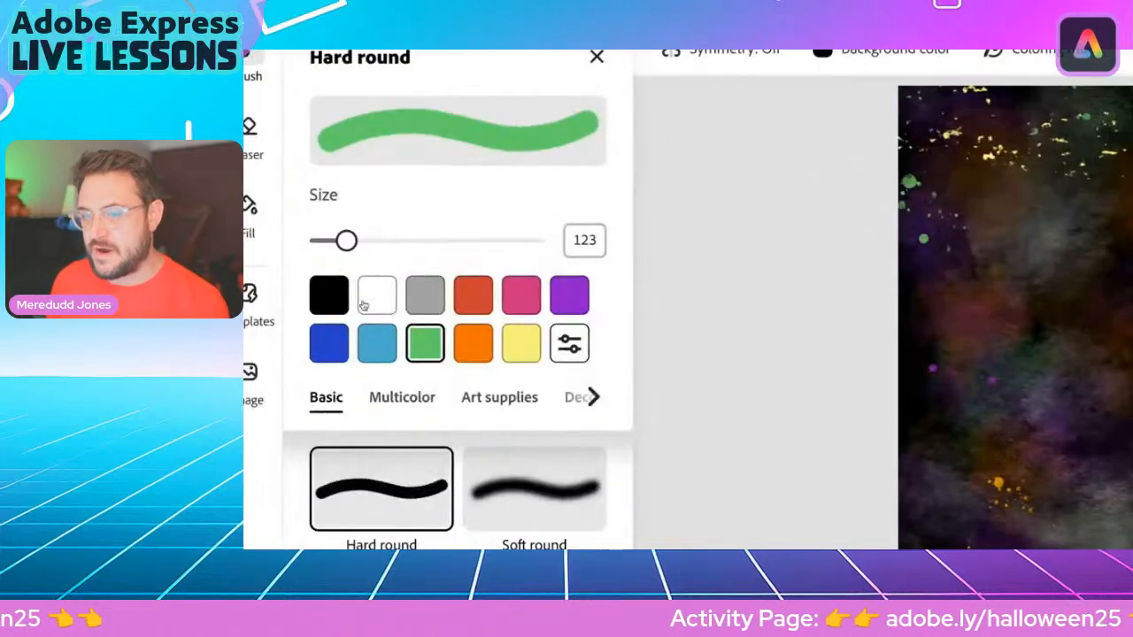
click(335, 277)
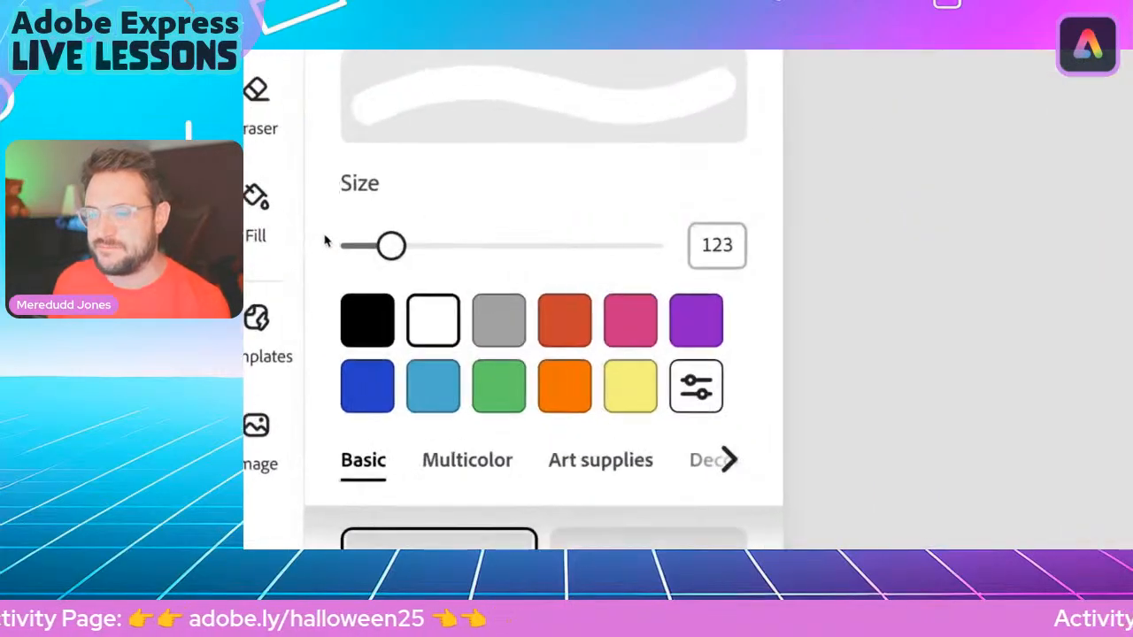
click(463, 245)
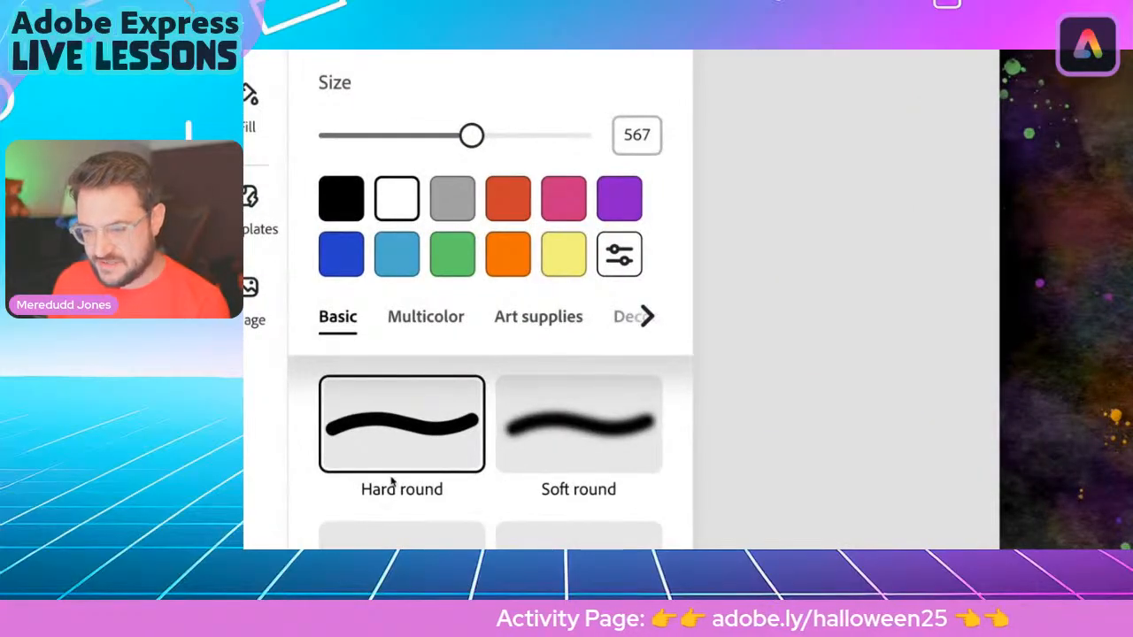
drag(471, 135, 457, 135)
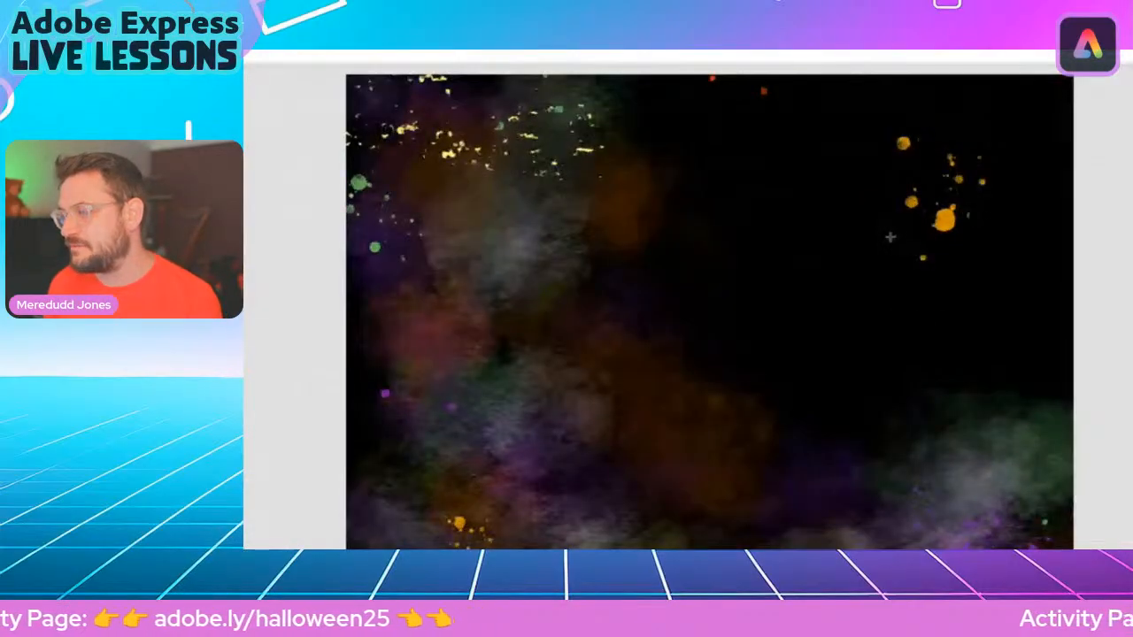
click(890, 236)
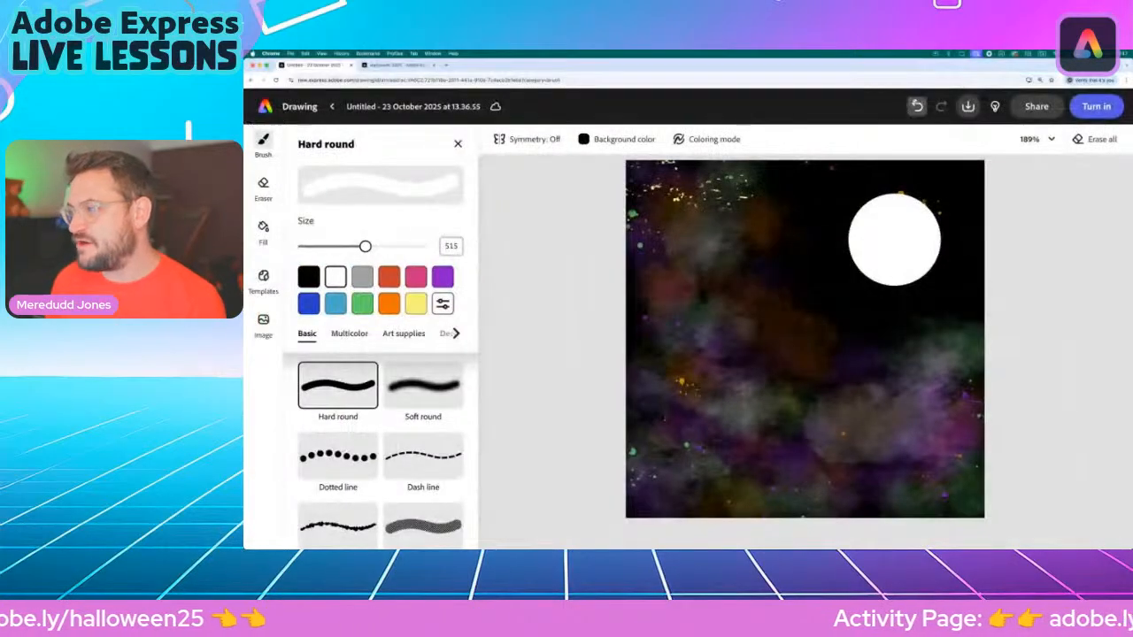
Undo and restamp the white full moon until it sits well in the dark upper right, and choose the Soft round brush
click(917, 106)
click(886, 240)
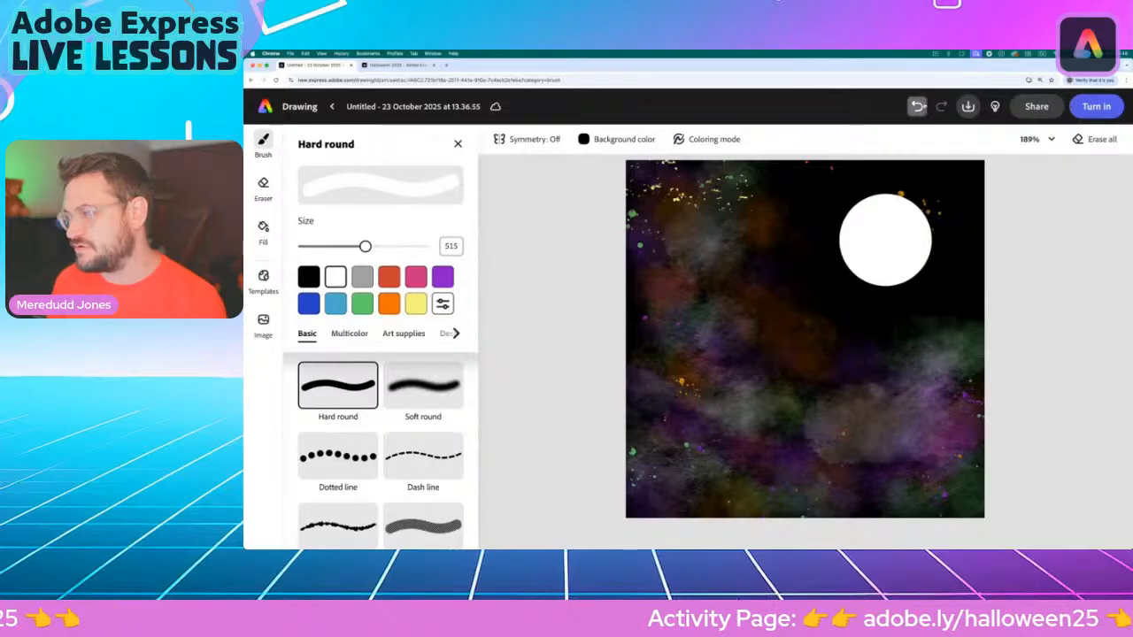
click(917, 107)
click(913, 267)
click(918, 107)
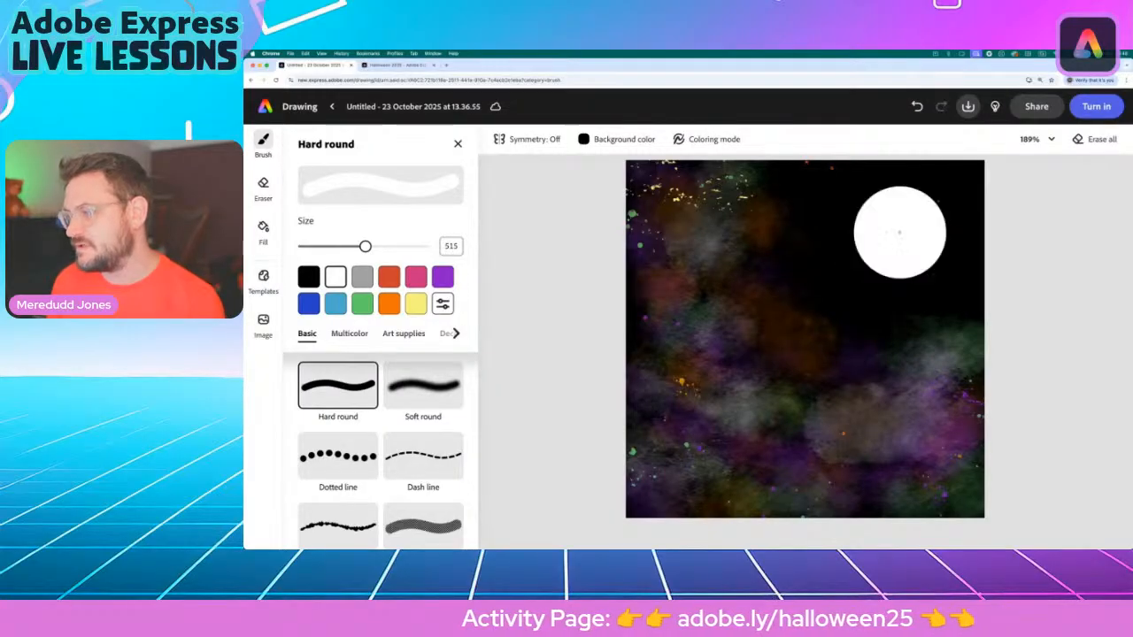
click(900, 233)
click(917, 106)
click(896, 250)
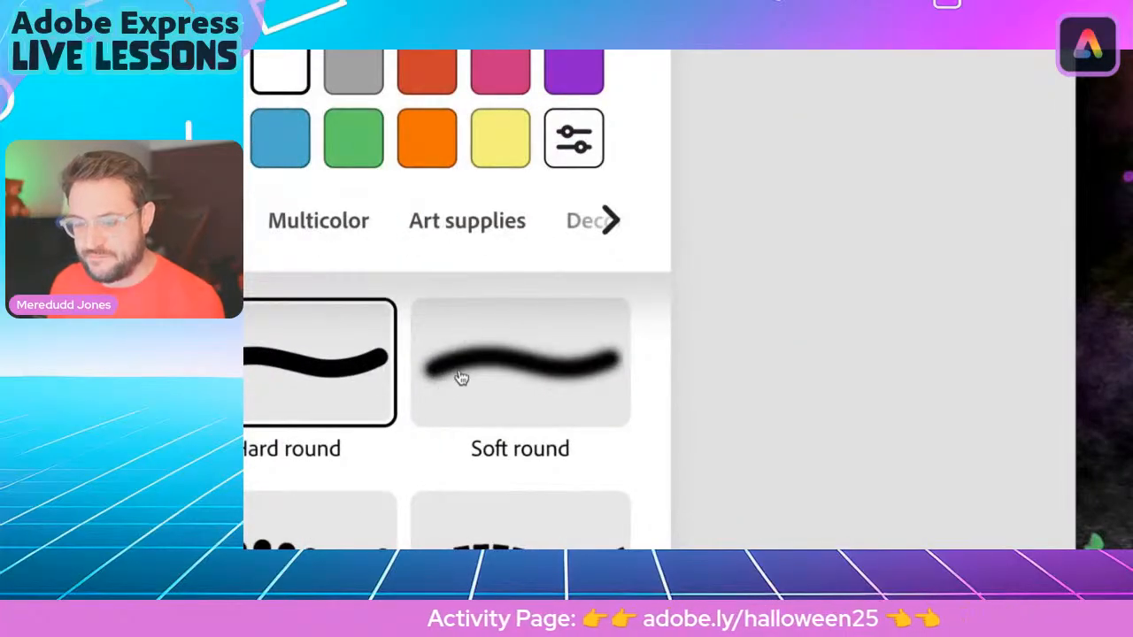
click(422, 390)
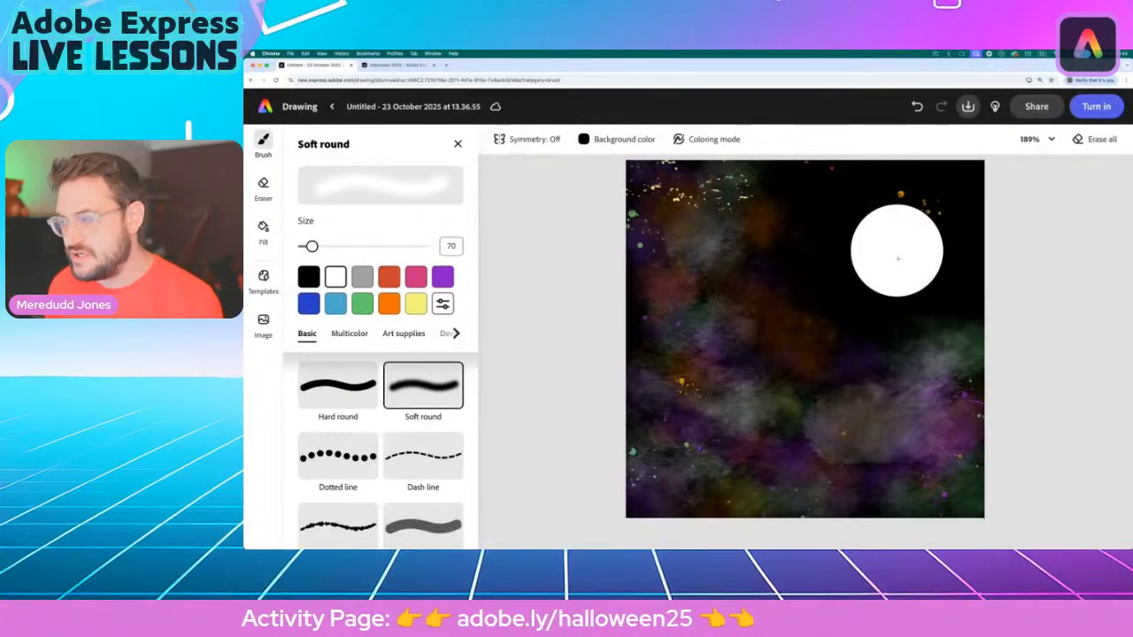
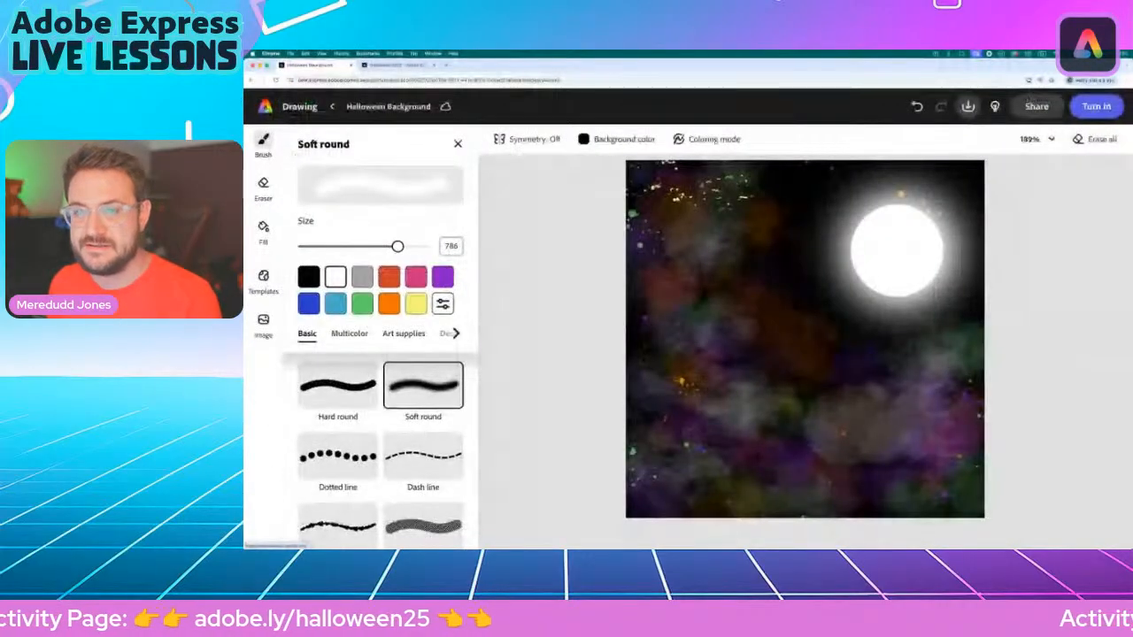
Return to the home page and create a blank square 1:1 design on the desktop, and another on the iPad
click(390, 190)
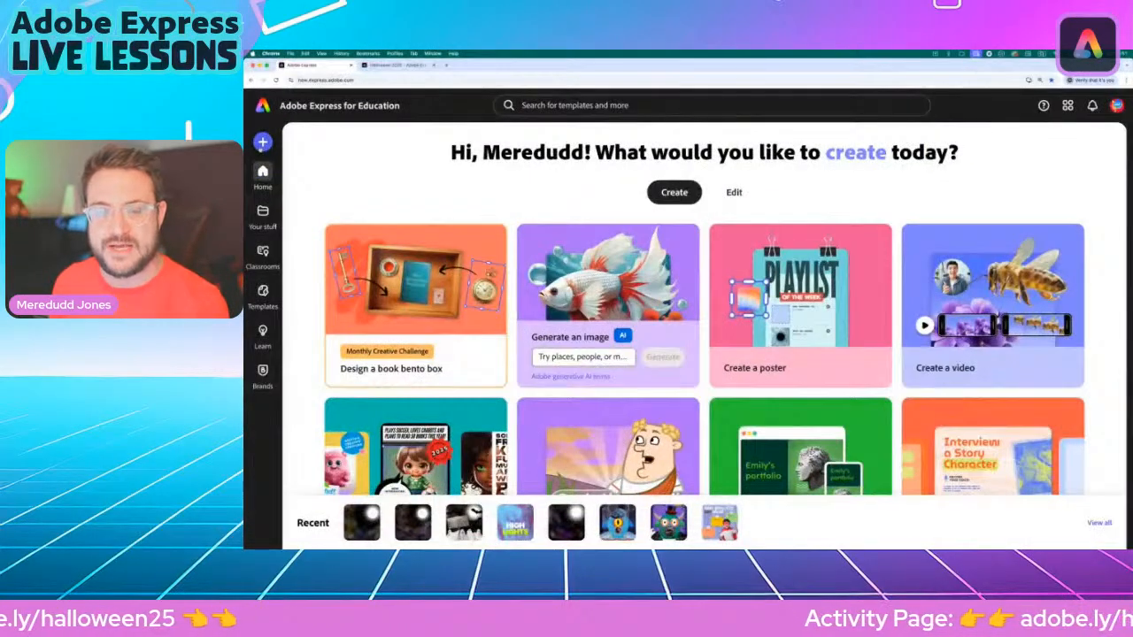
click(262, 142)
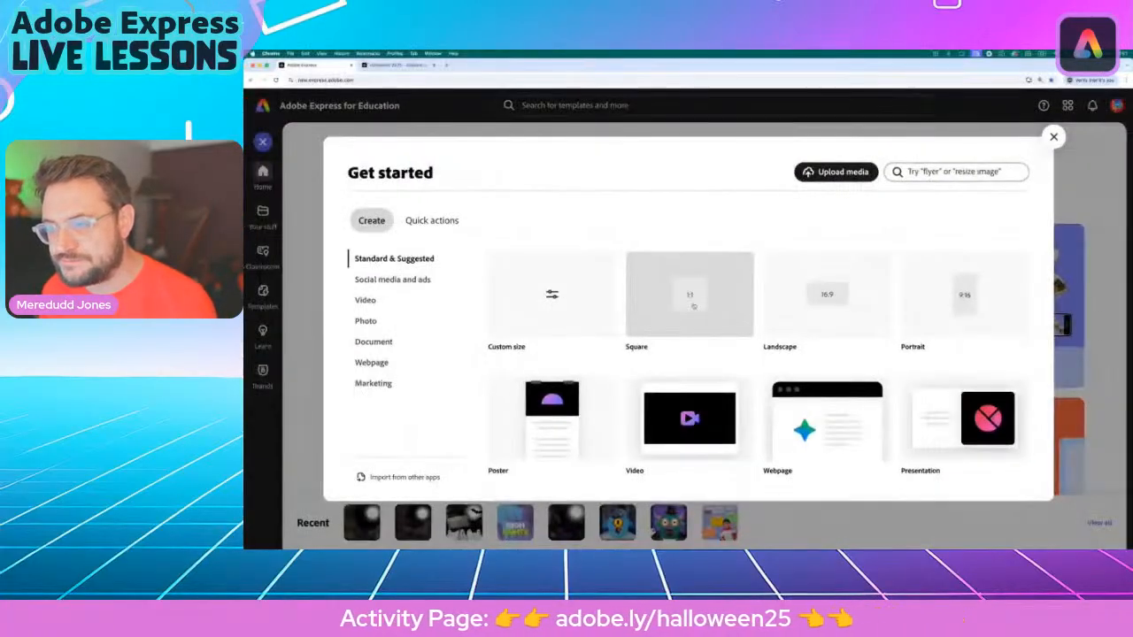
click(693, 323)
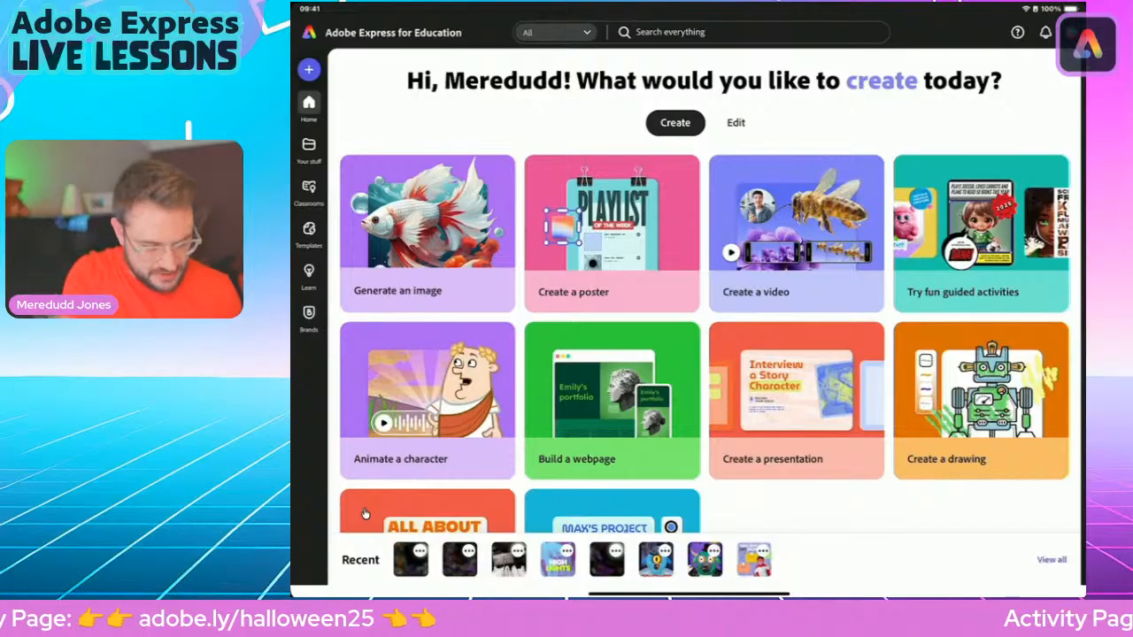
click(309, 69)
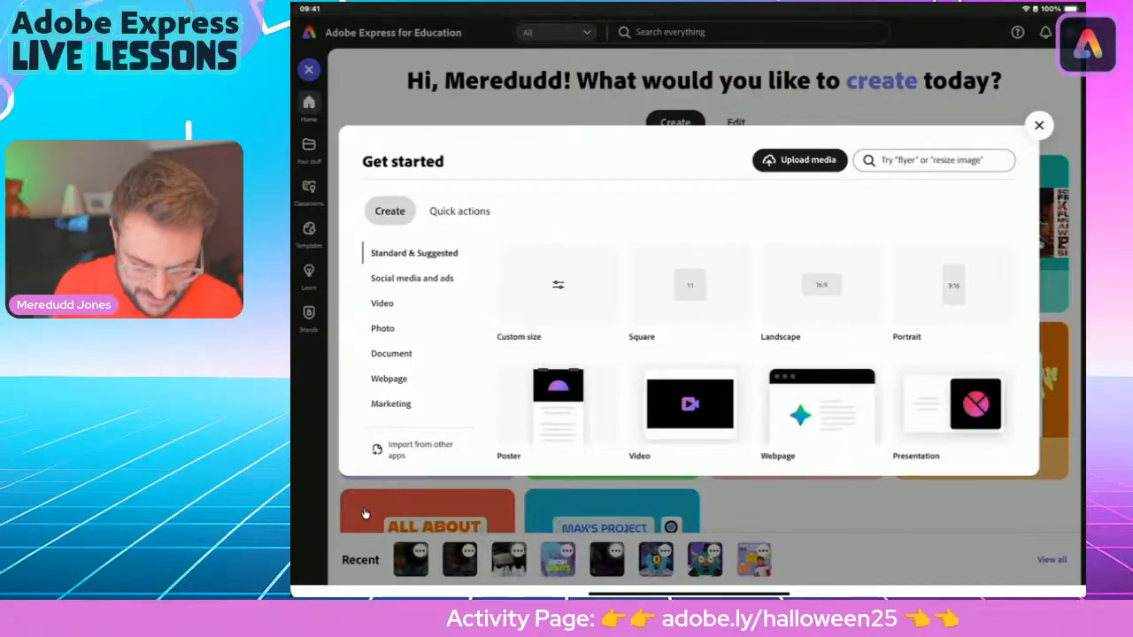
click(689, 285)
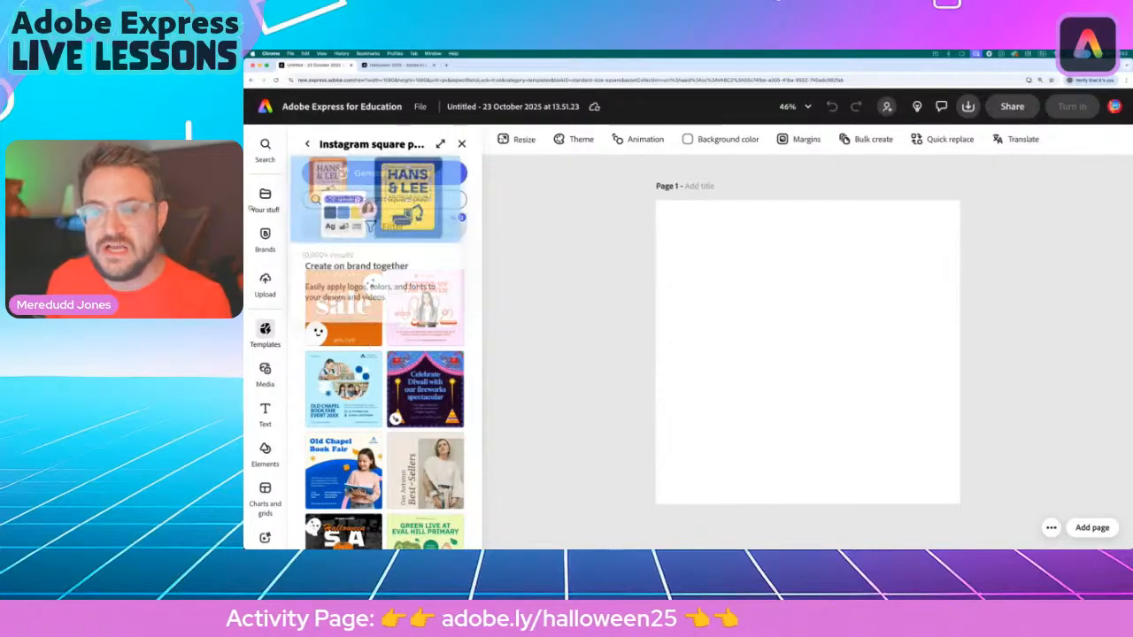
Switch to the desktop design, search the background elements for "halloween", browse the results, and leave them without placing any
mouse_move(246, 204)
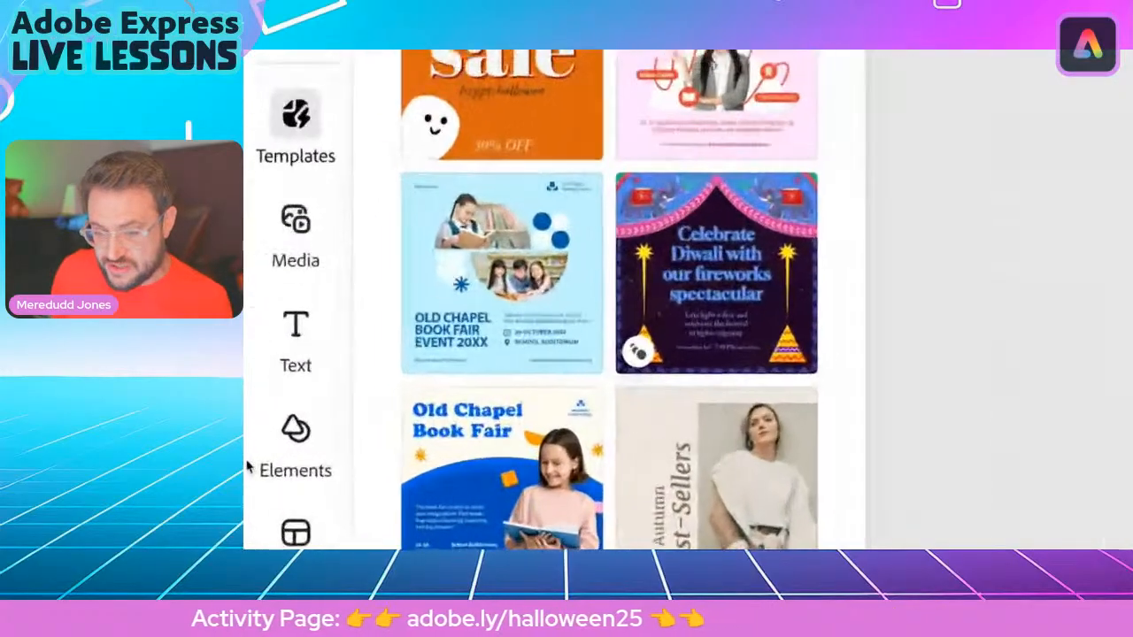
click(312, 443)
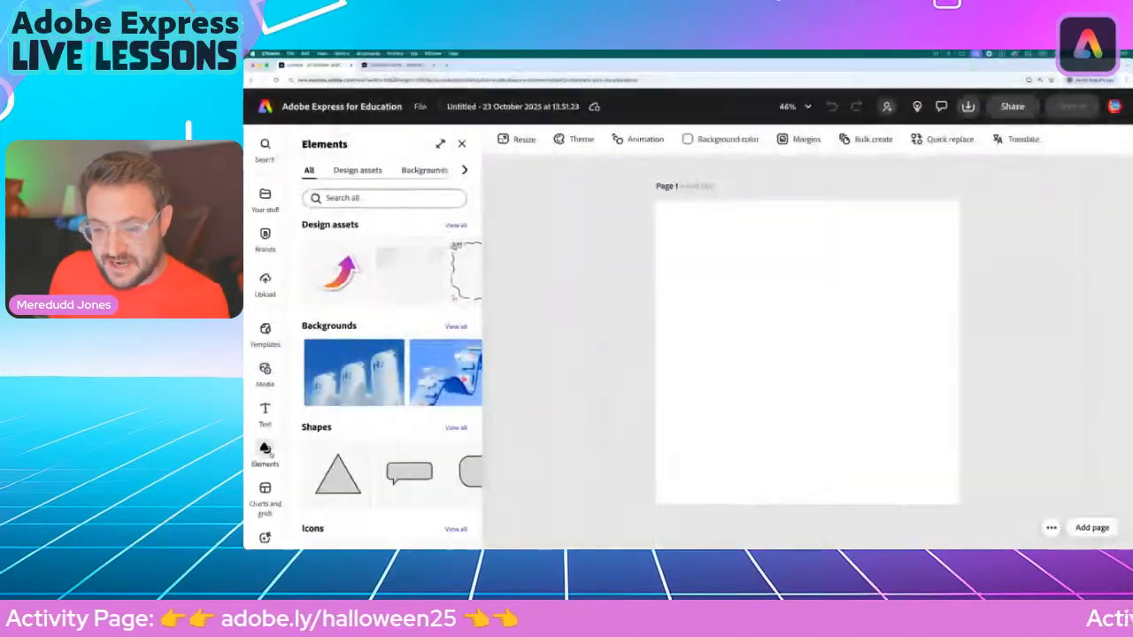
click(415, 171)
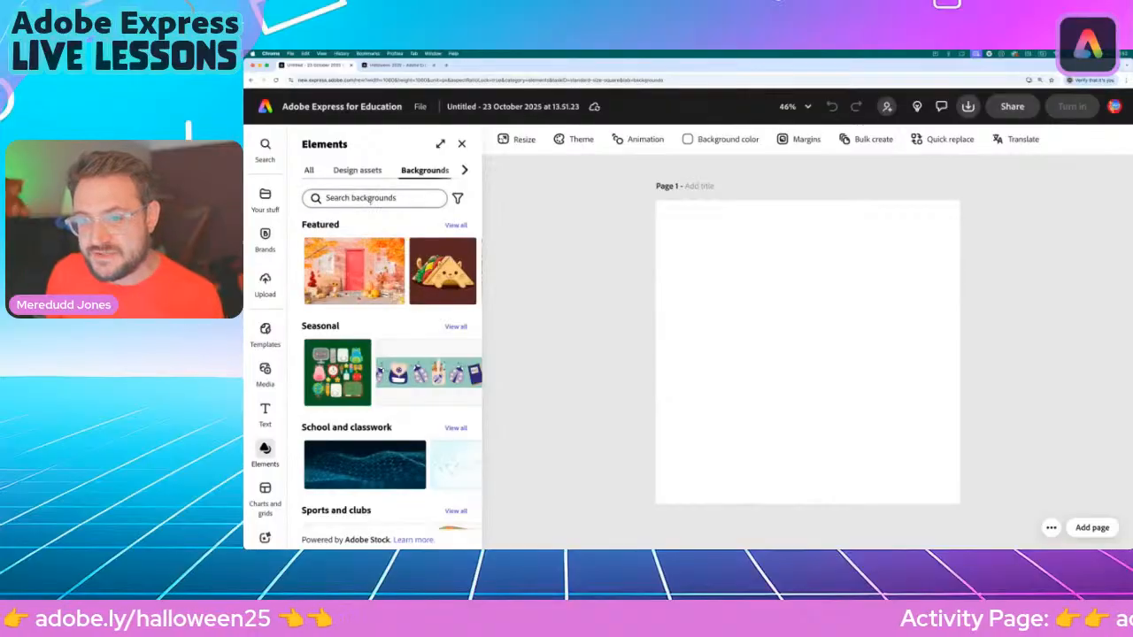
click(370, 198)
text(hallo)
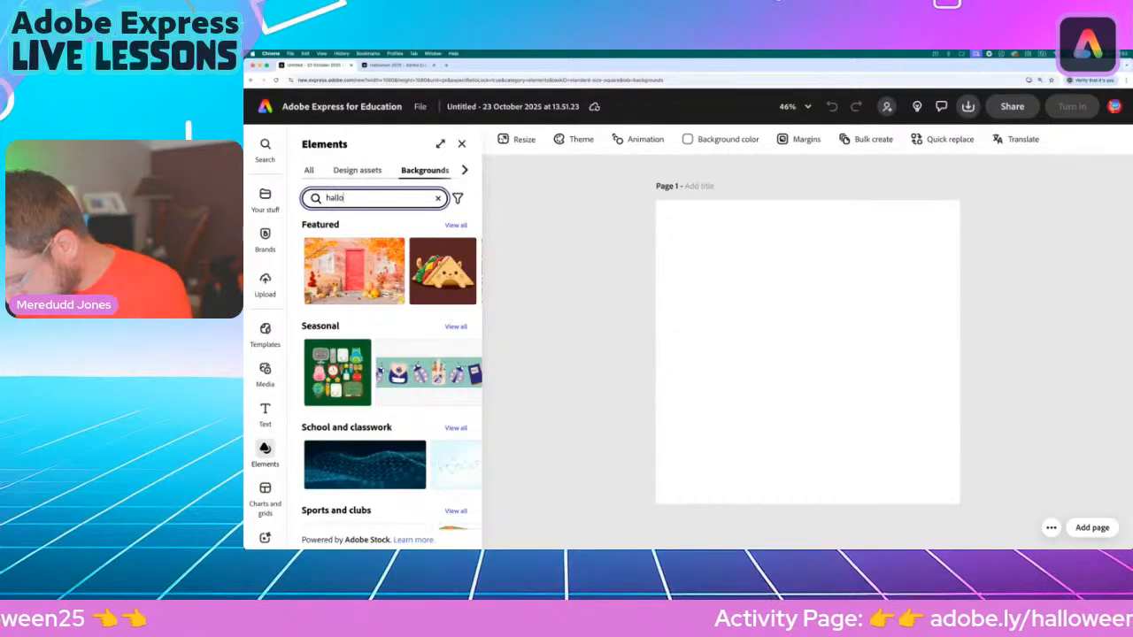
text(ween)
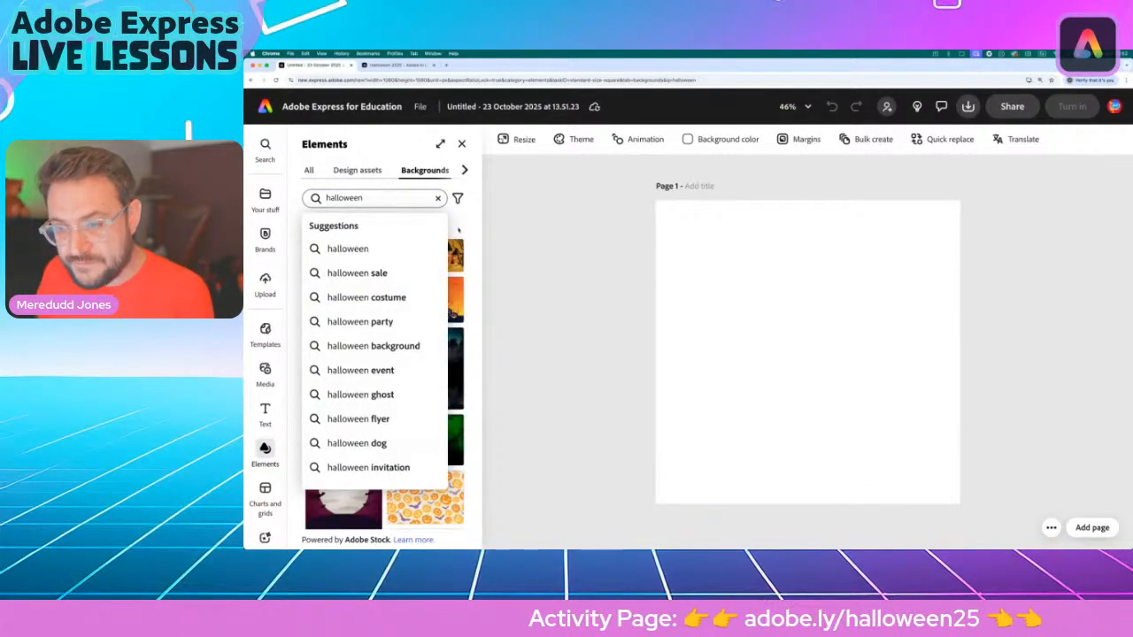
key(Return)
scroll(440, 376, down, 3)
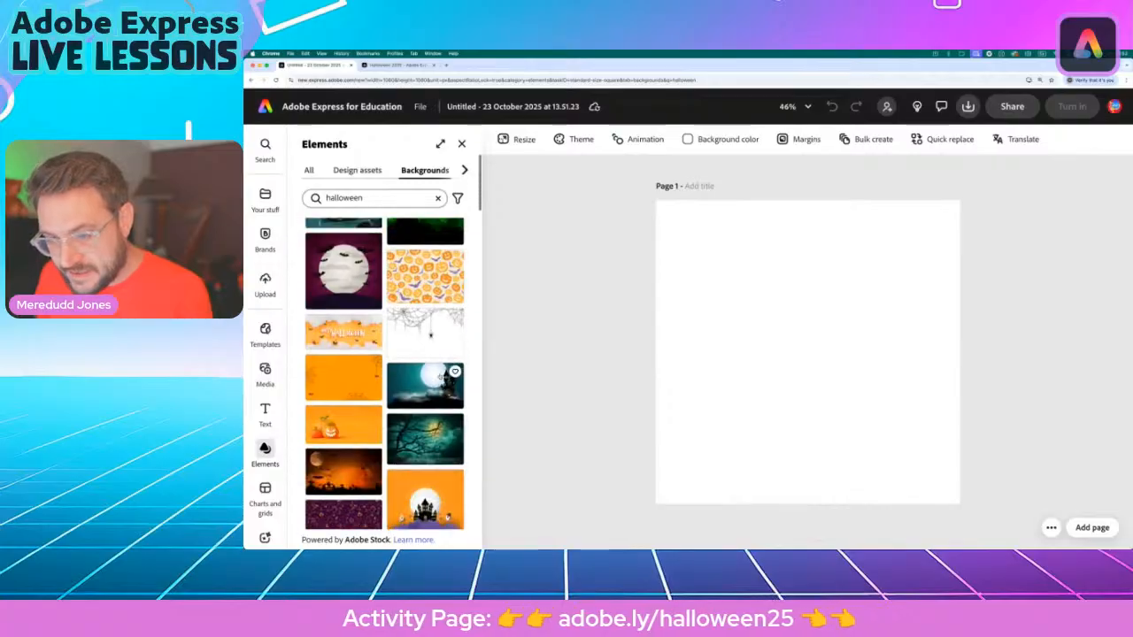
scroll(434, 385, up, 1)
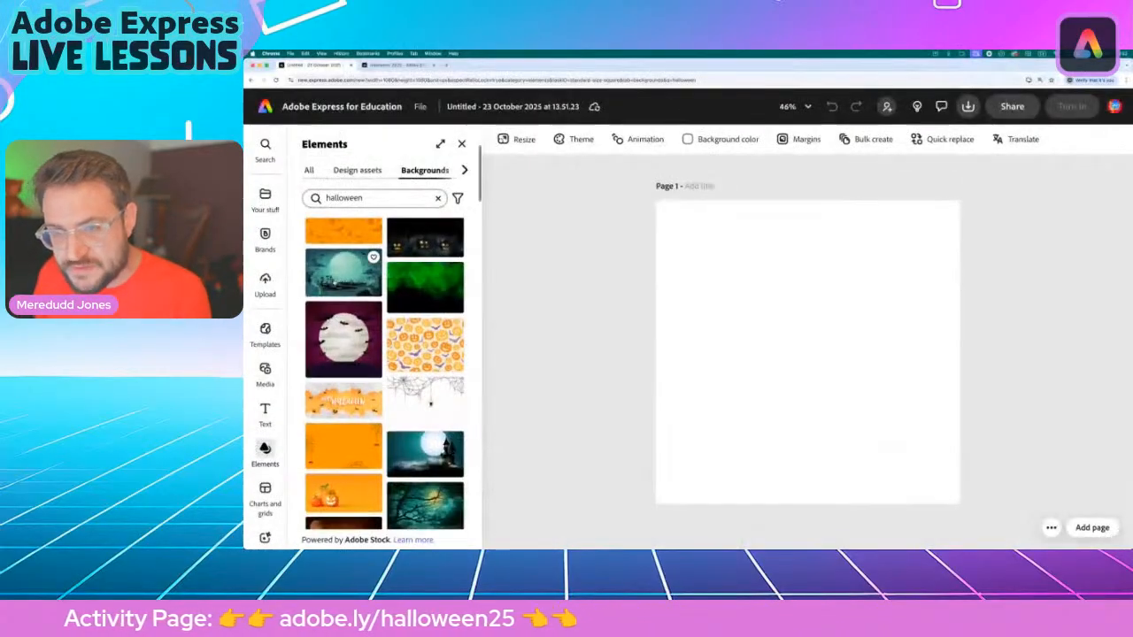
scroll(460, 186, up, 3)
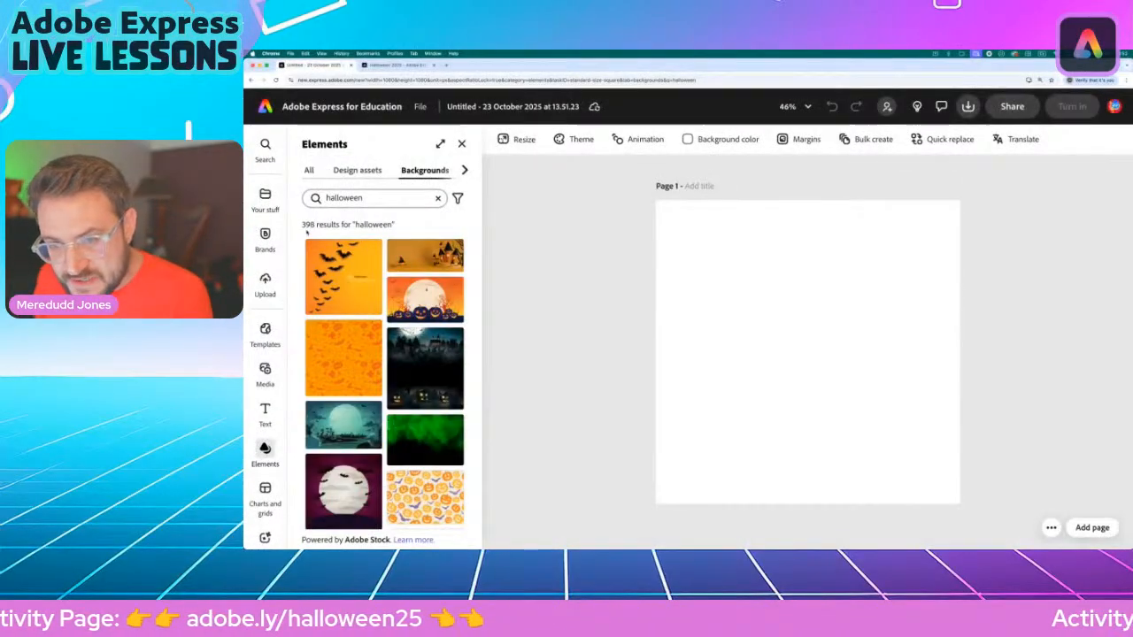
scroll(305, 231, down, 10)
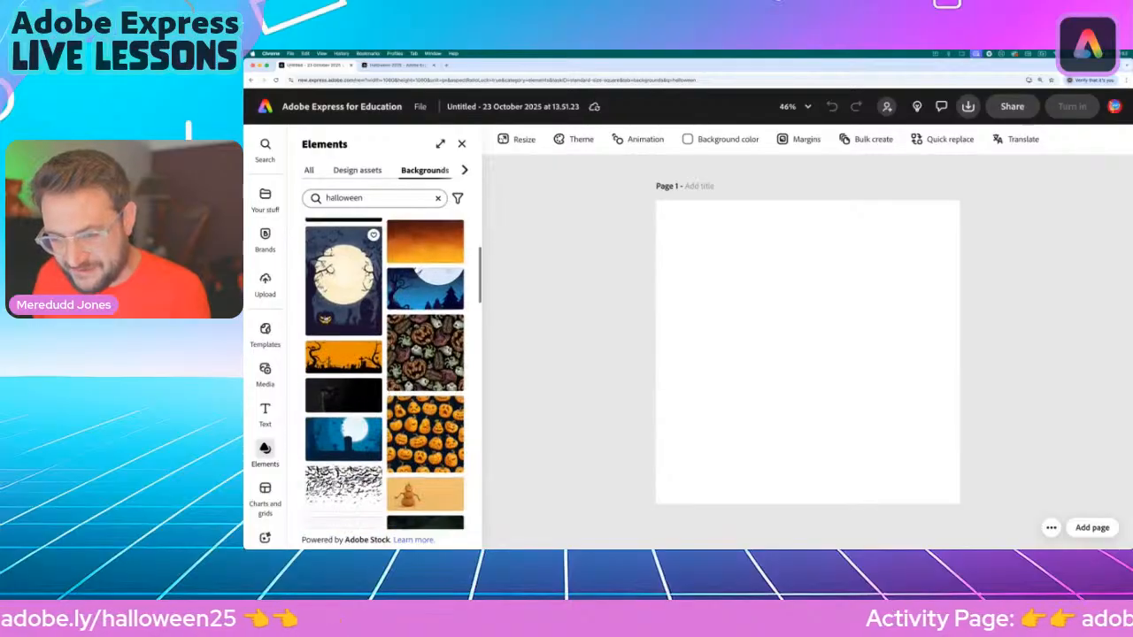
scroll(327, 319, down, 3)
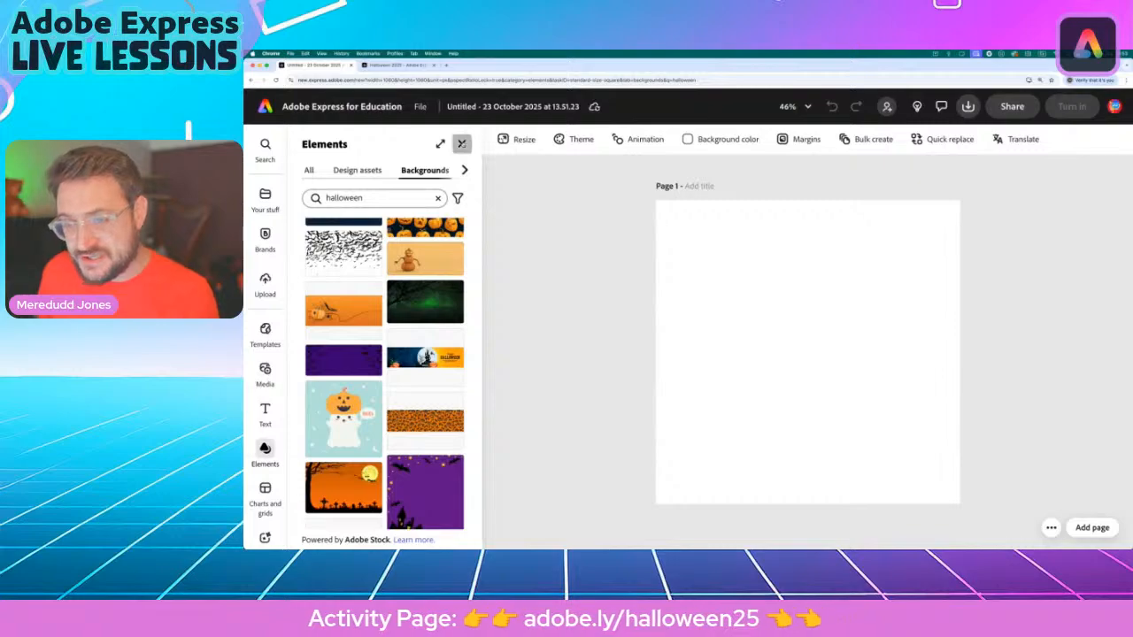
click(462, 143)
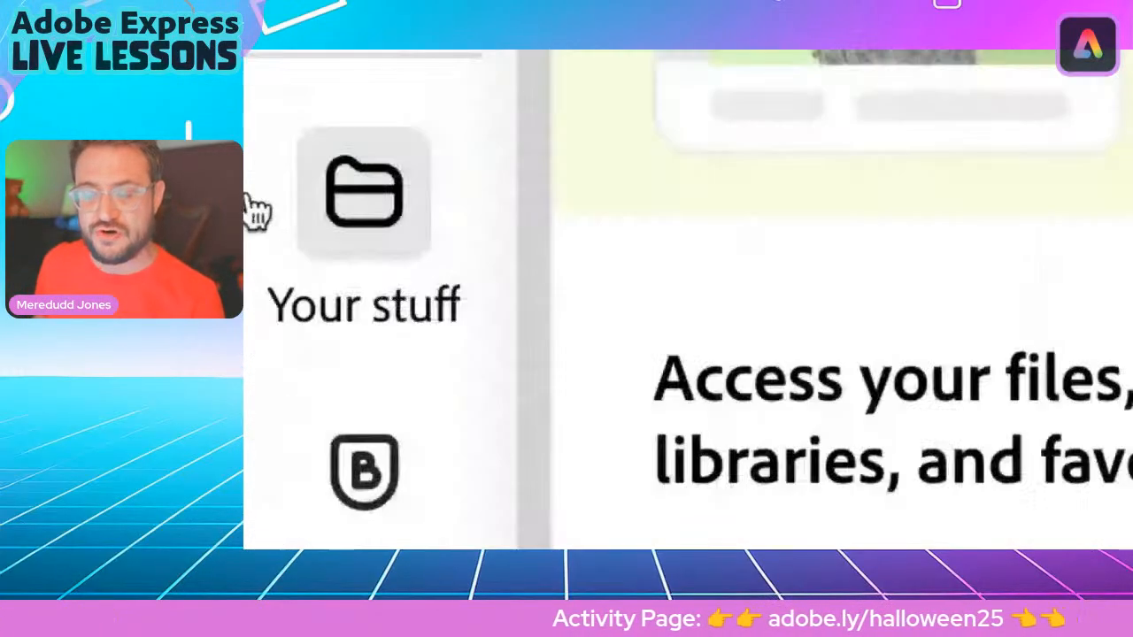
Insert the saved Halloween Background drawing from your own files into the square desktop design
click(354, 222)
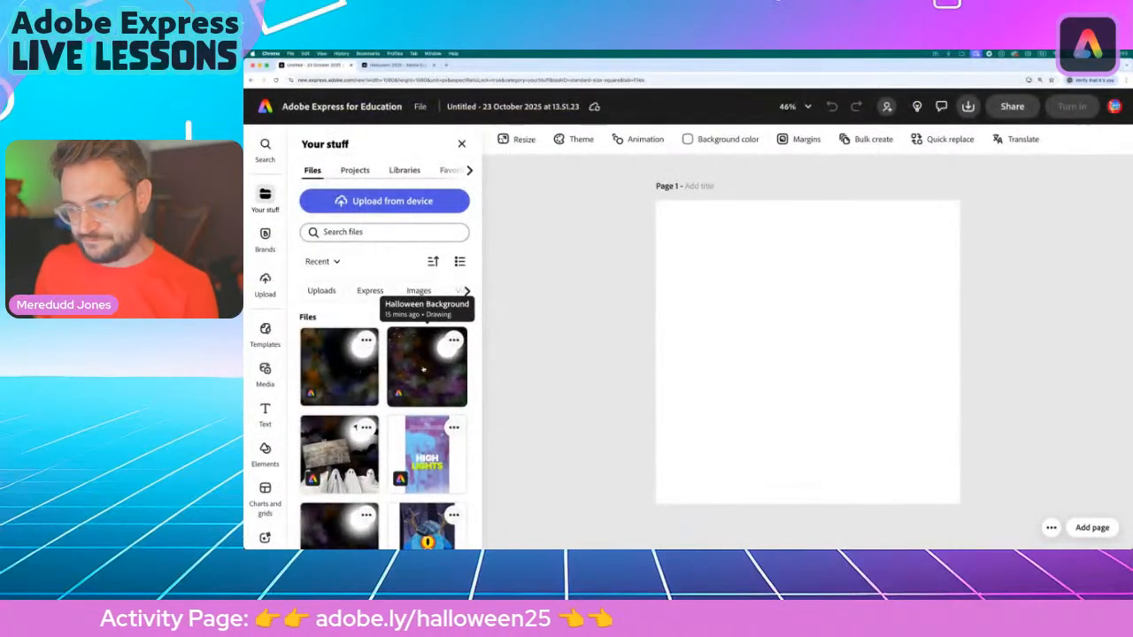
click(423, 370)
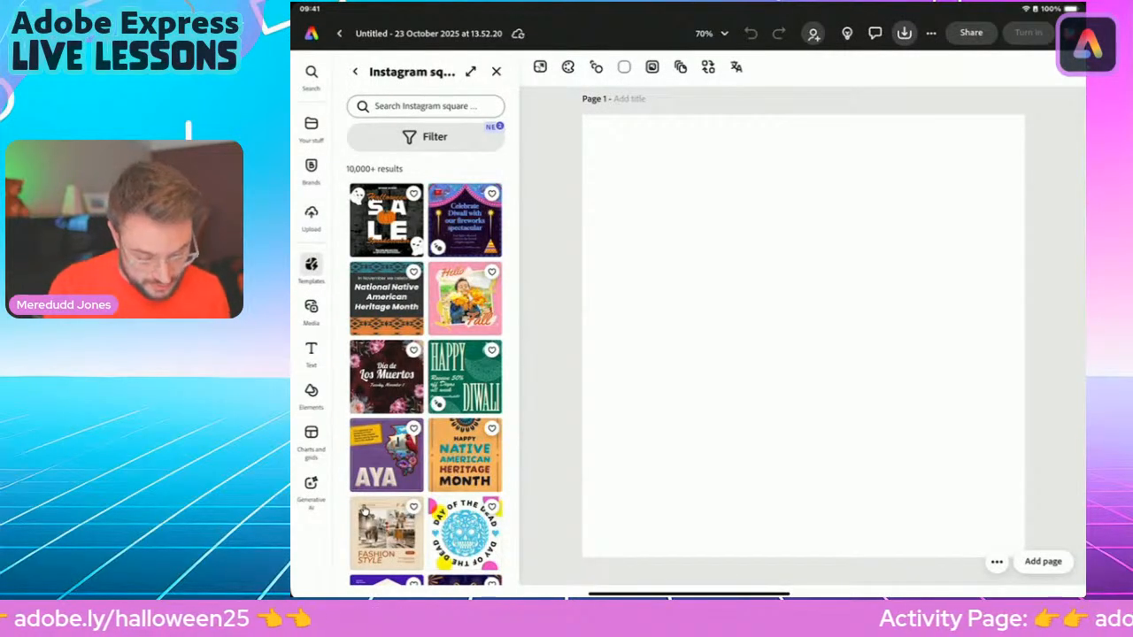
Switch to the iPad design, view the background elements, and insert the saved iPad moon drawing from your own files
click(311, 395)
click(471, 102)
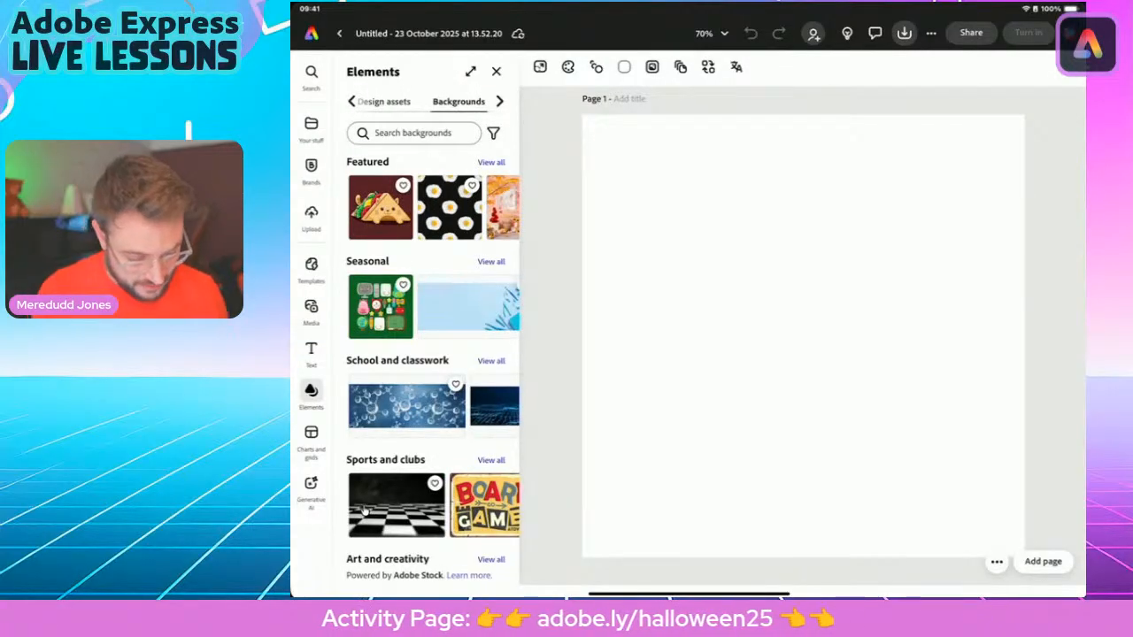
click(310, 128)
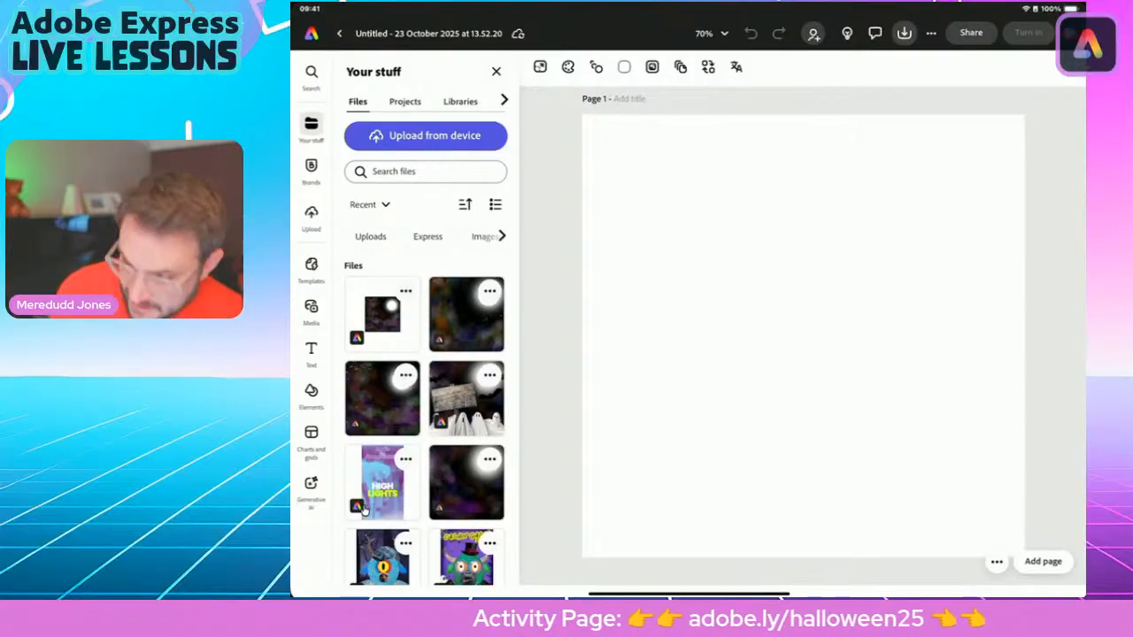
click(490, 291)
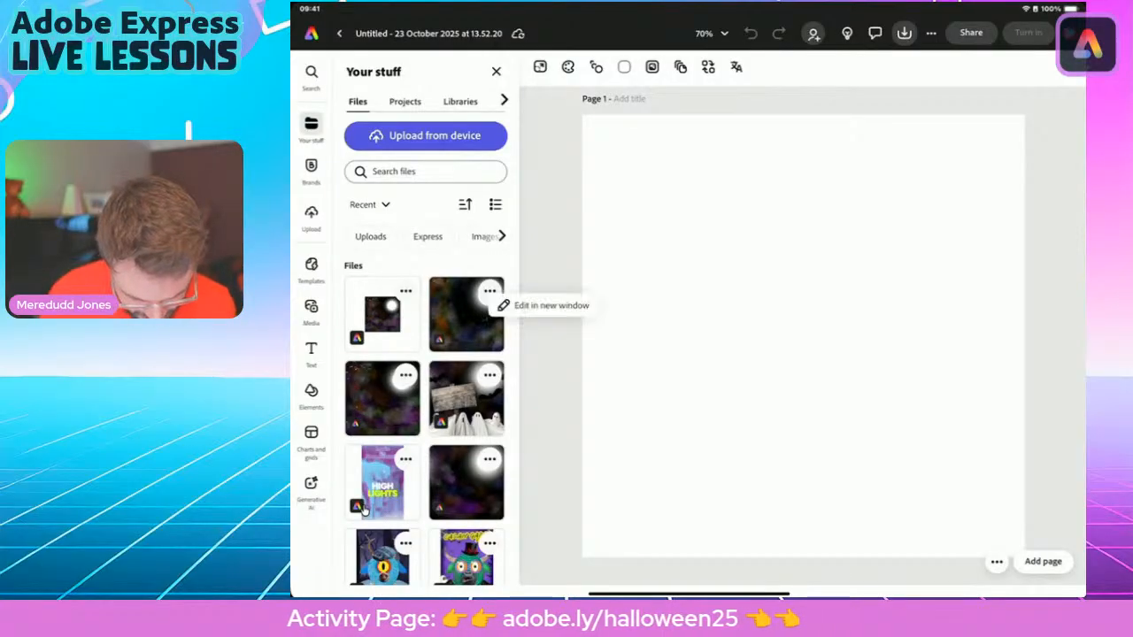
click(547, 305)
click(466, 315)
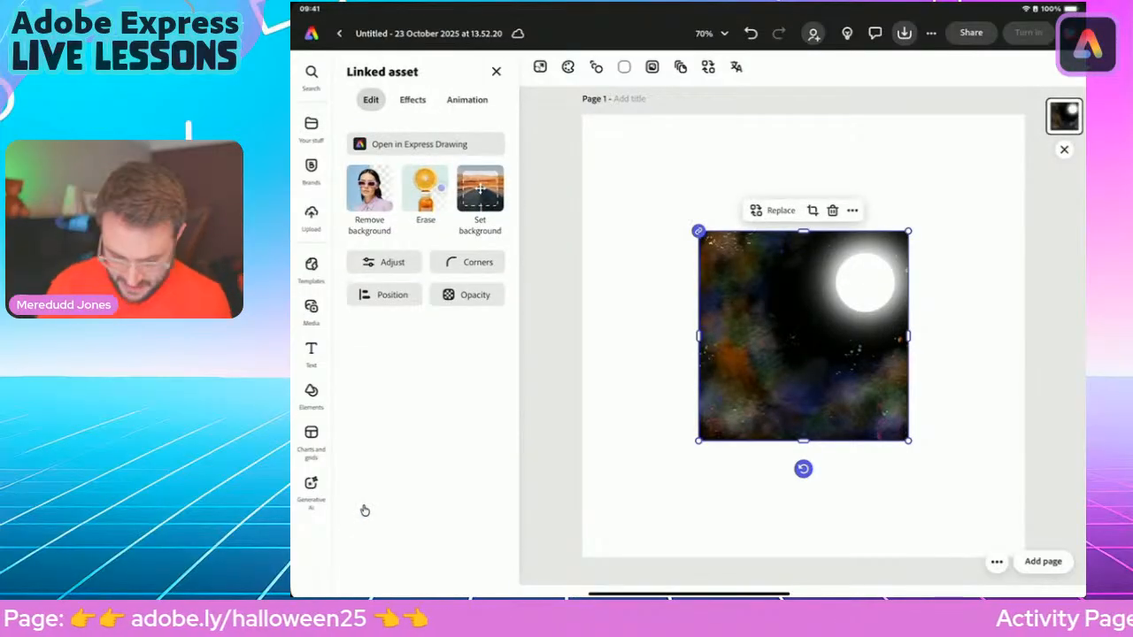
Shift the inserted moon drawing slightly up the iPad page and set it as the page background
drag(802, 336, 790, 298)
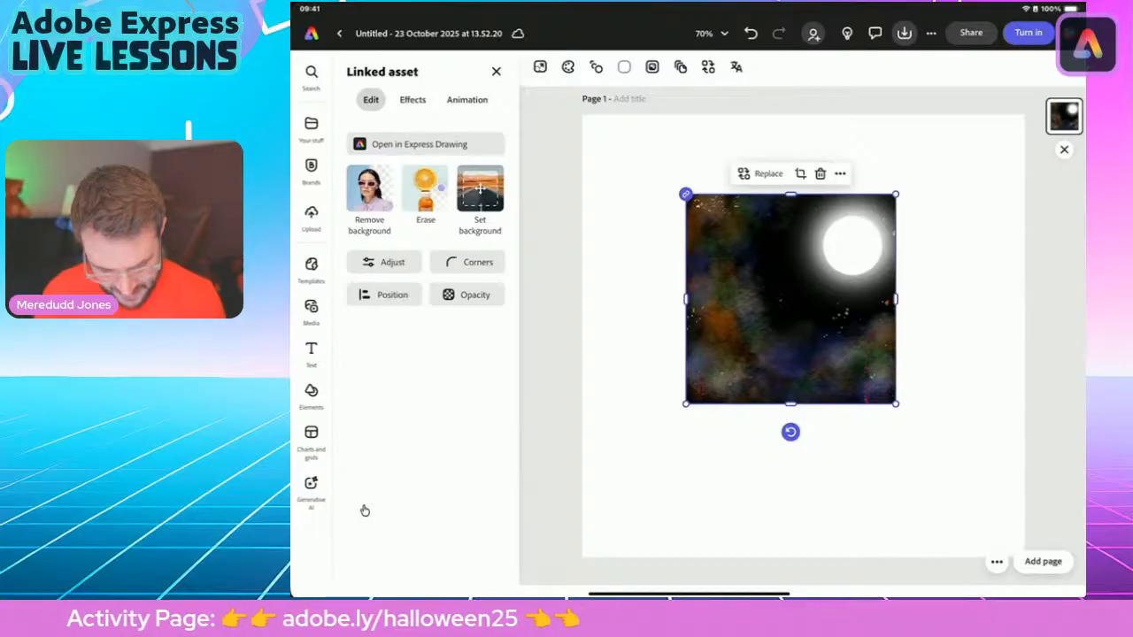
click(480, 189)
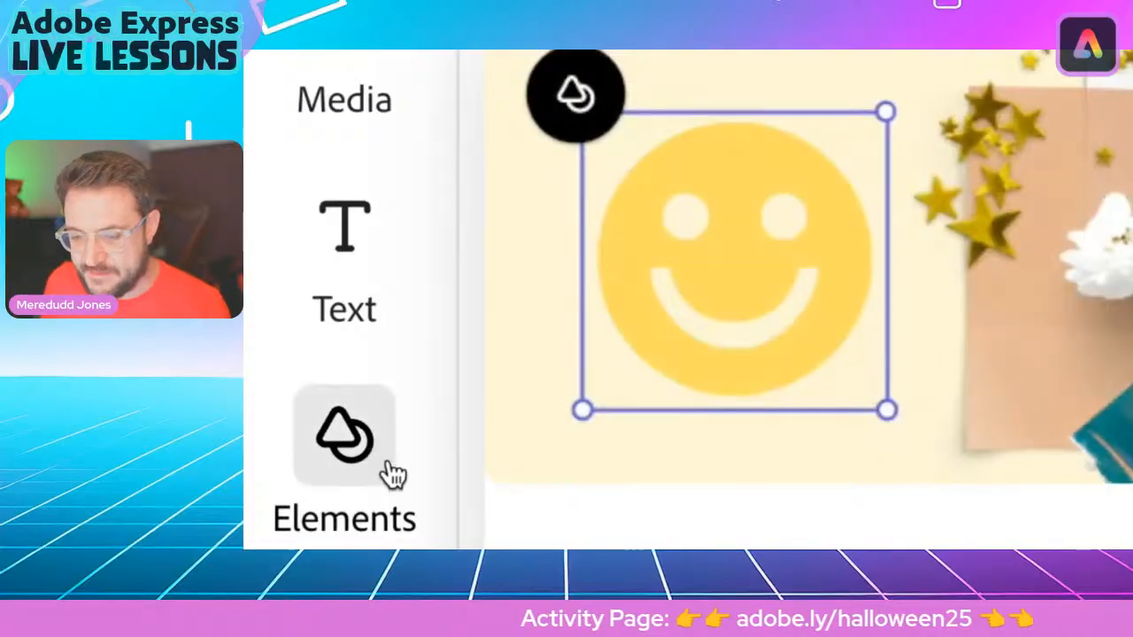
Switch back to the desktop design and search the design assets for "ghost"
click(357, 464)
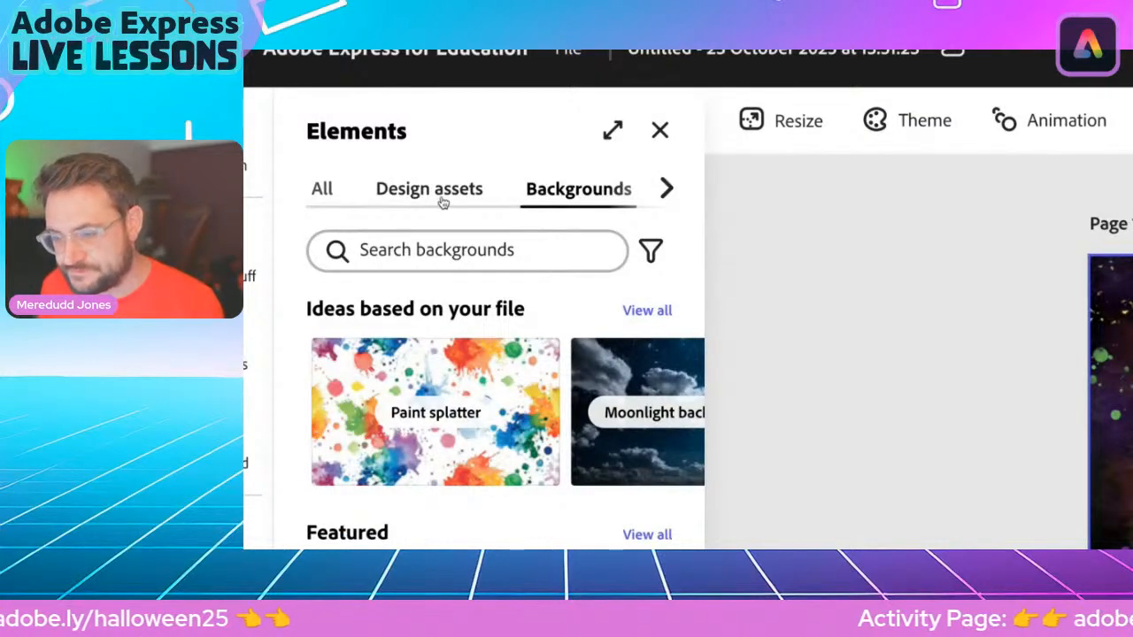
click(443, 203)
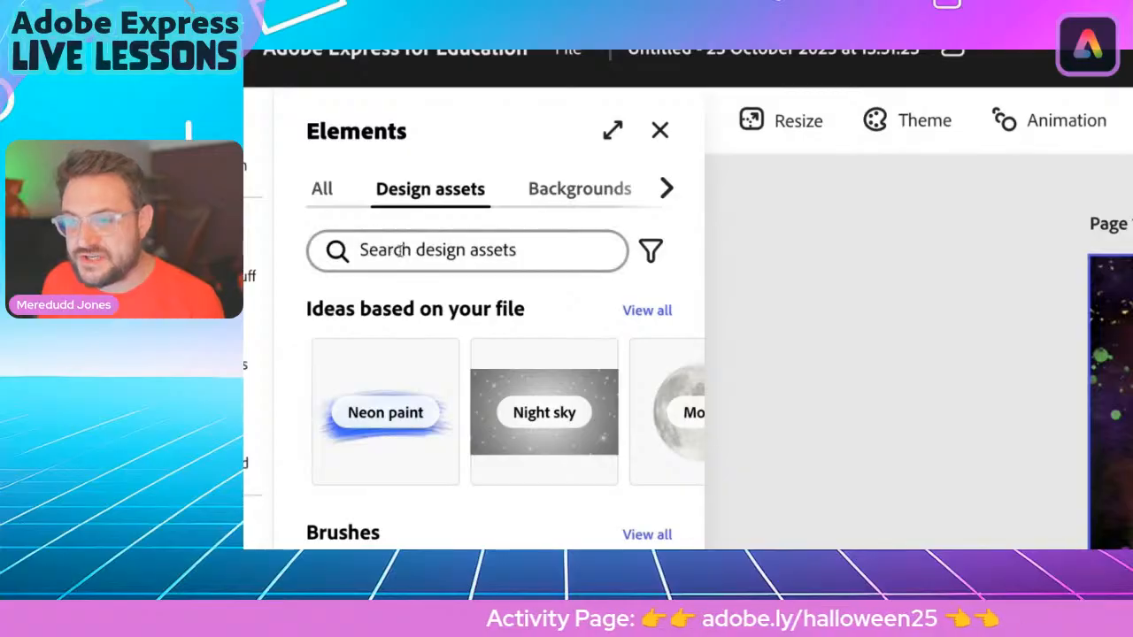
click(400, 251)
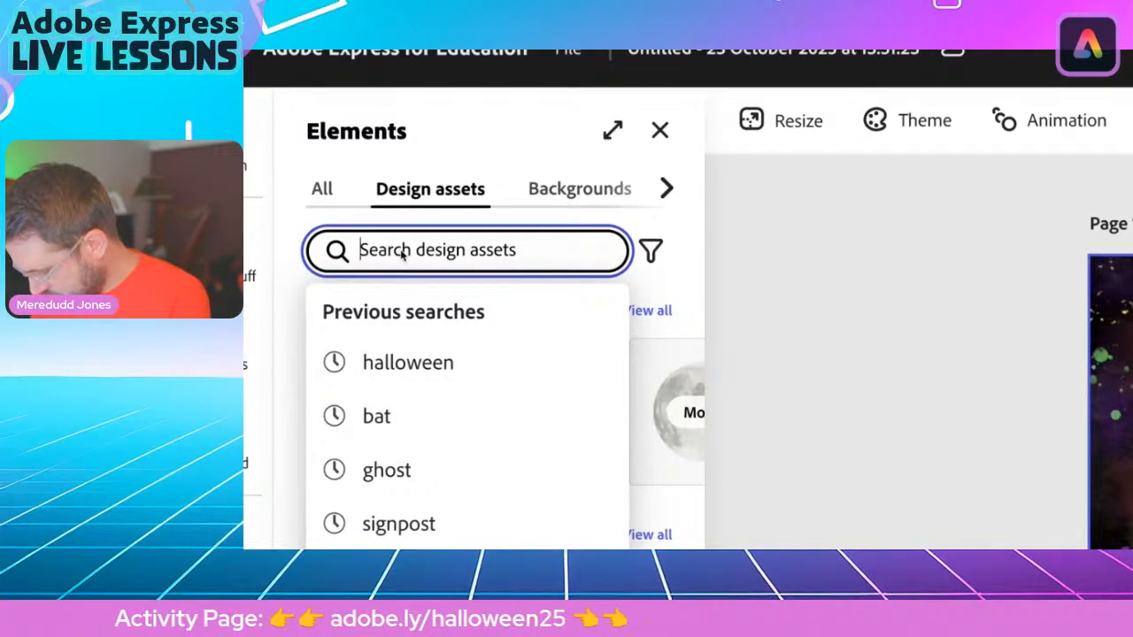
text(g)
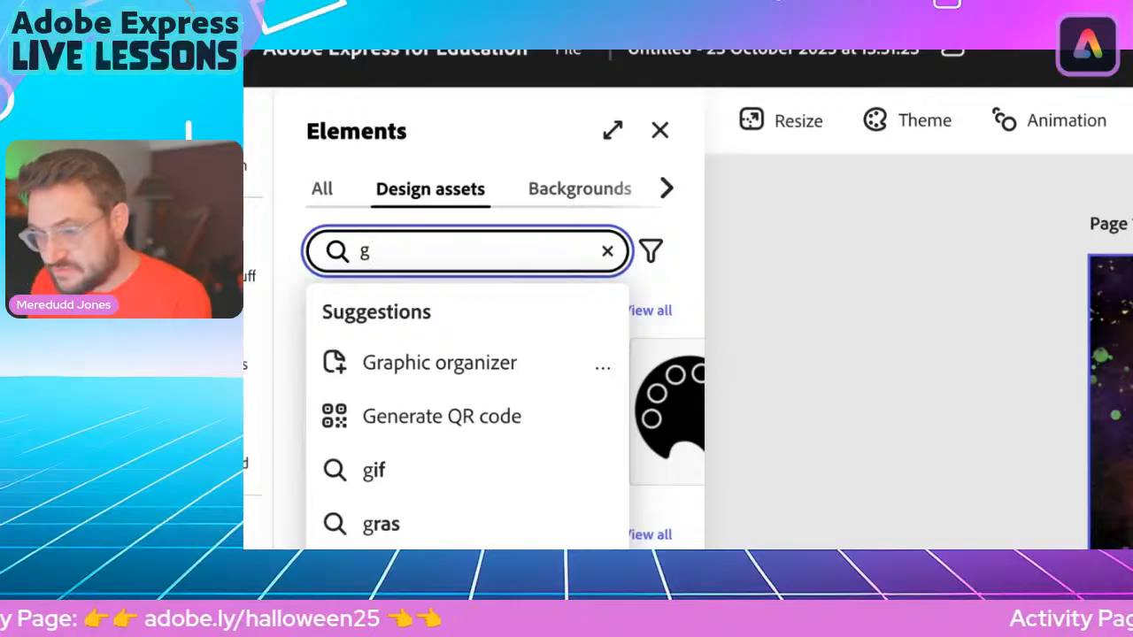
text(host)
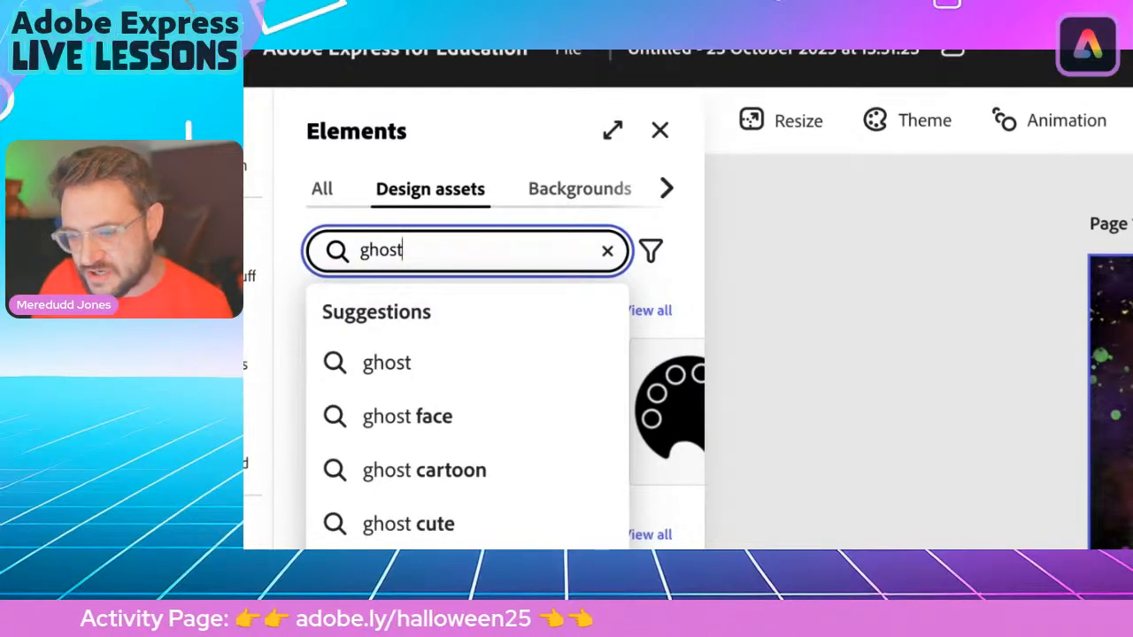
key(Return)
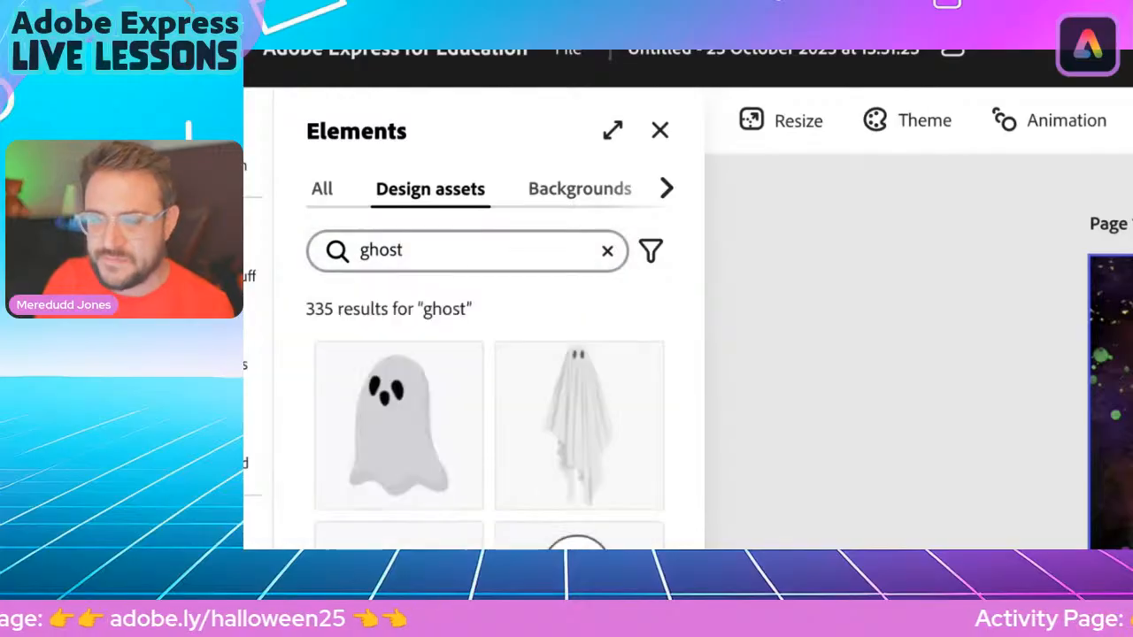
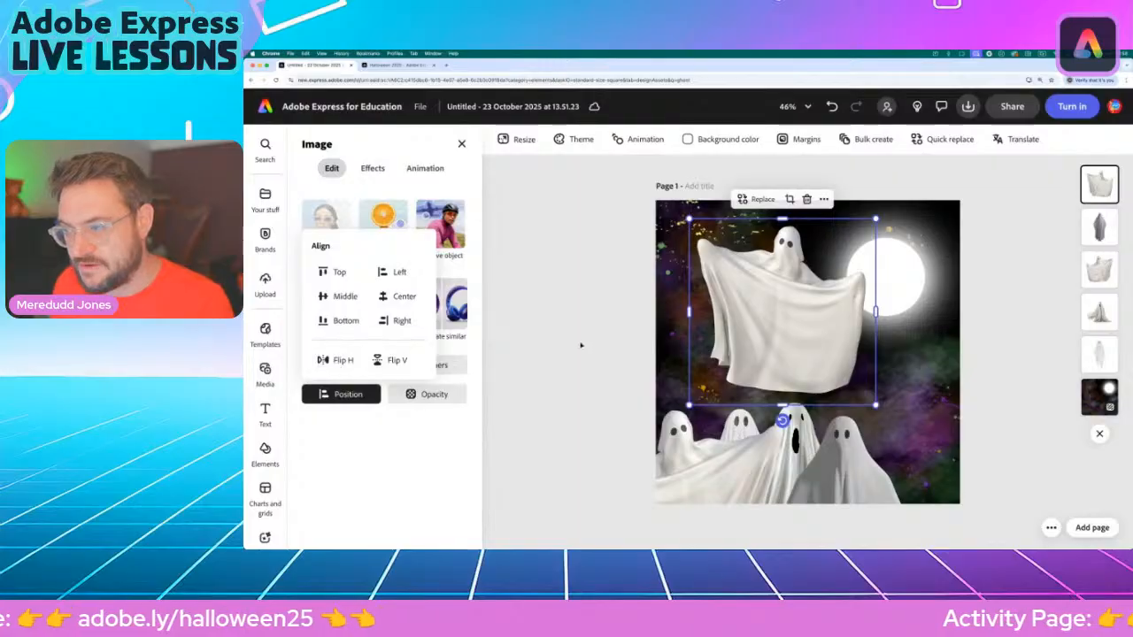
Move the spread-sheet ghost to the page's lower right corner, enlarge it, and place it behind the other ghosts in the layer order
drag(800, 315, 958, 510)
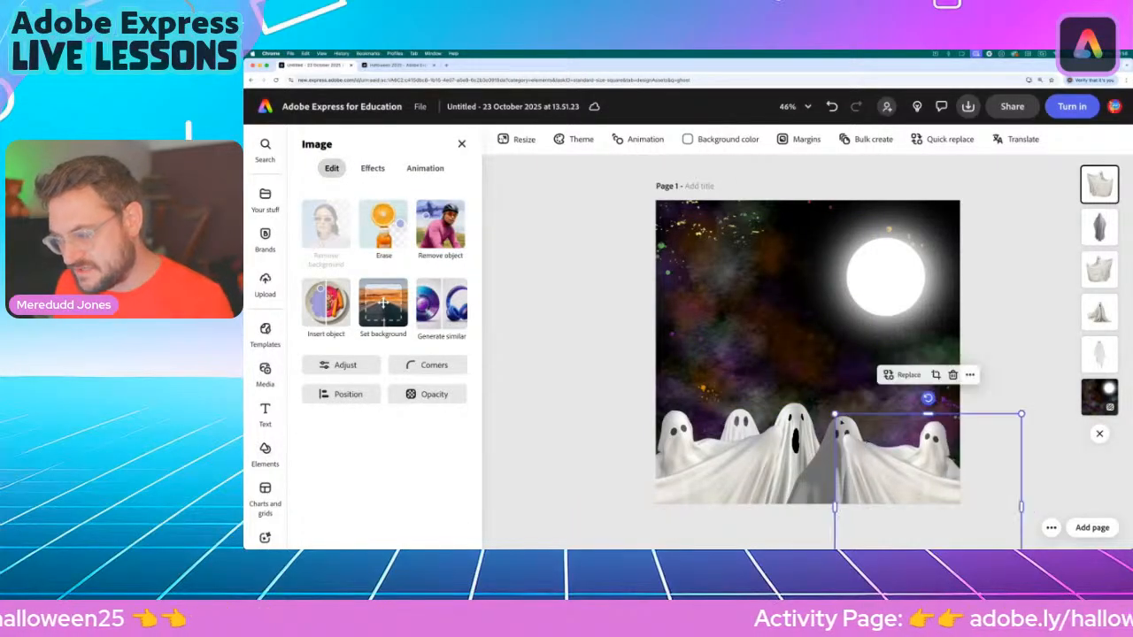
drag(835, 413, 796, 376)
drag(857, 460, 864, 477)
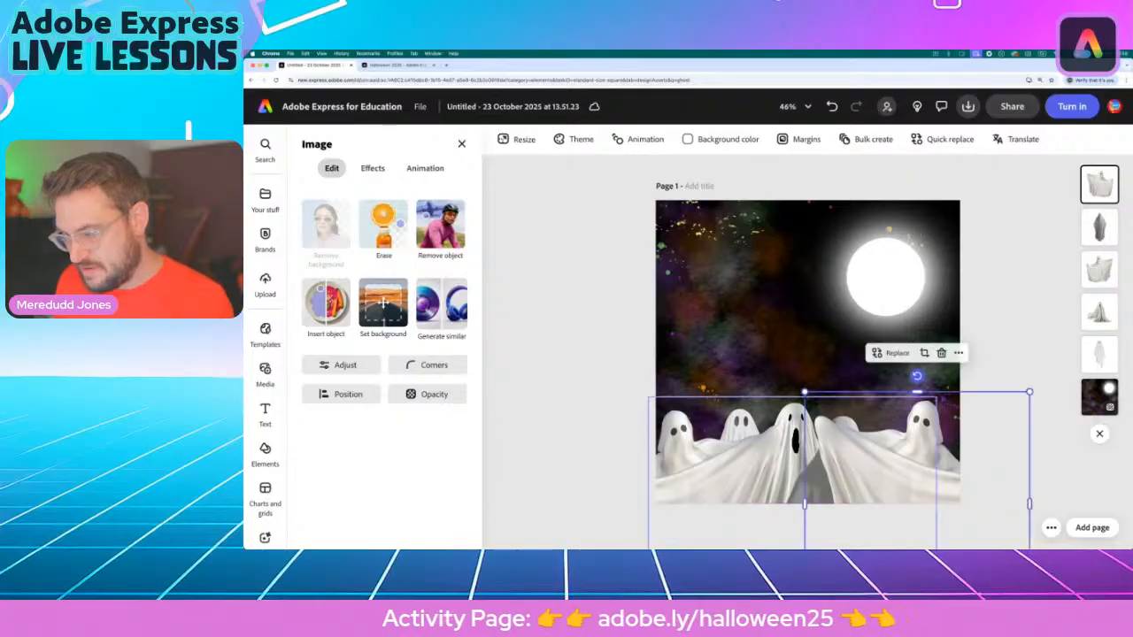
drag(805, 392, 784, 371)
drag(872, 460, 886, 477)
drag(1100, 186, 1099, 354)
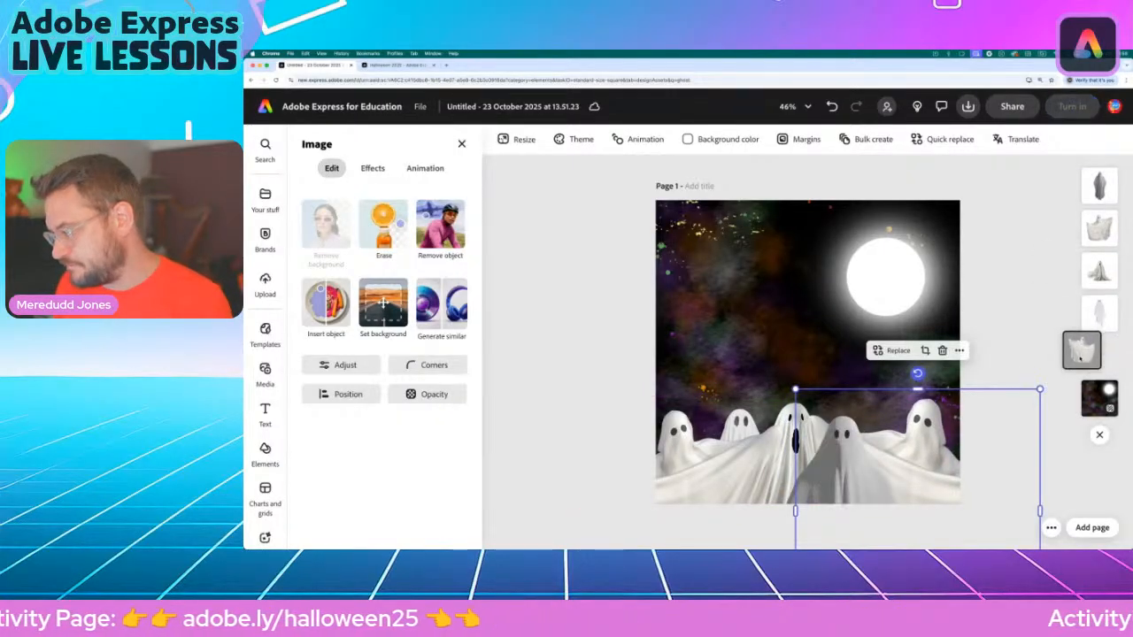
Shift the grey draped ghost in the bottom row slightly right and up
click(596, 404)
click(845, 479)
drag(845, 479, 857, 466)
click(566, 377)
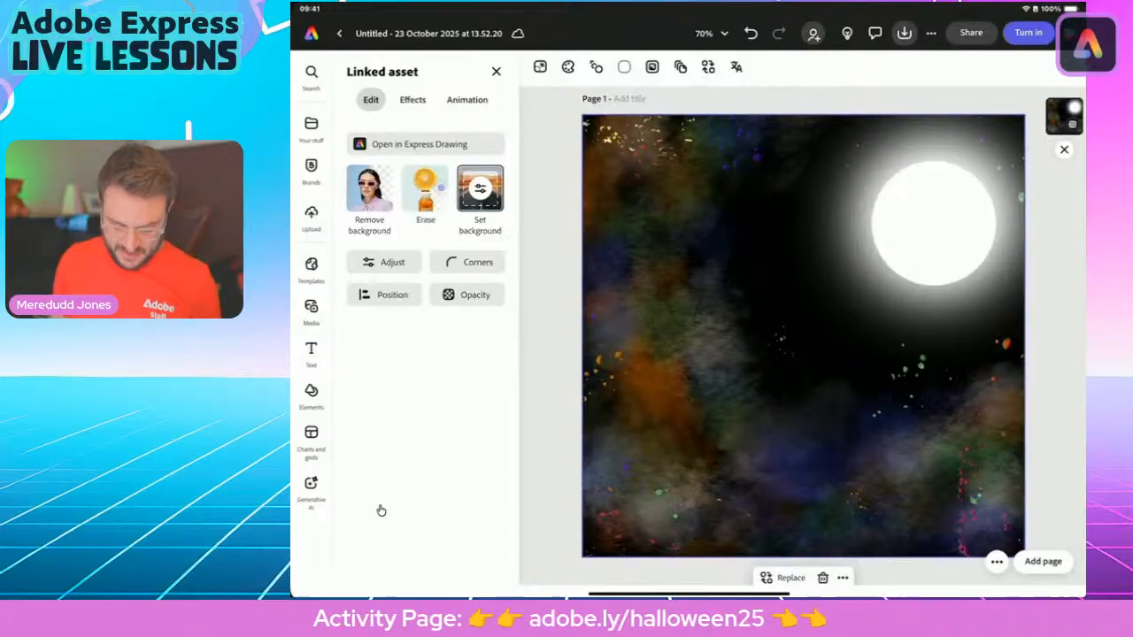
Switch to the iPad design and search the design assets for "Ghost"
click(311, 396)
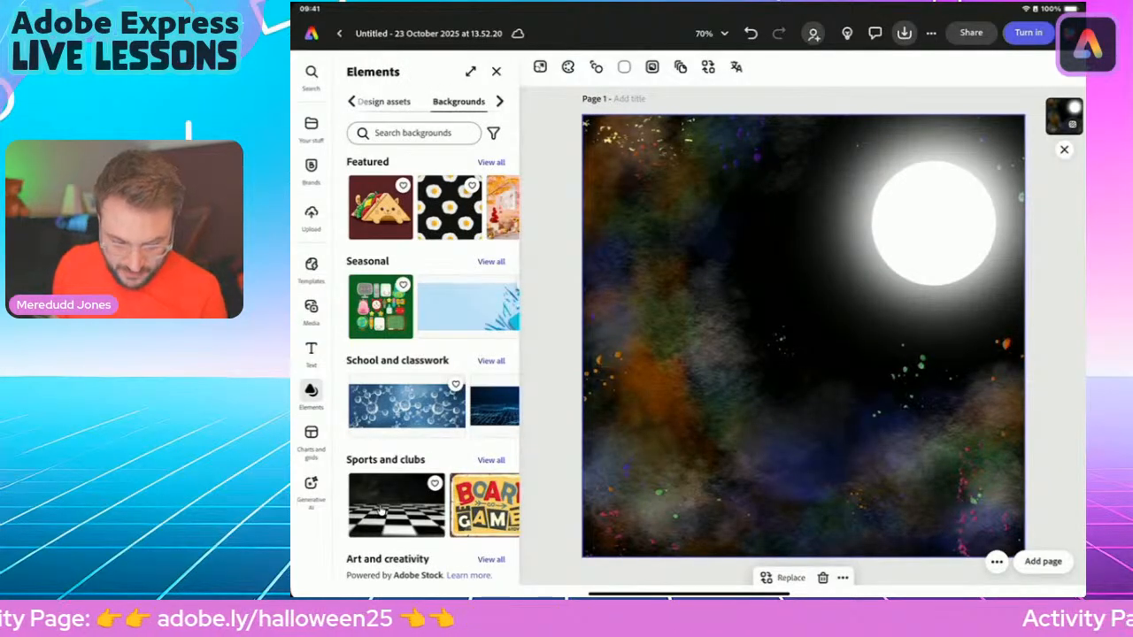
click(384, 101)
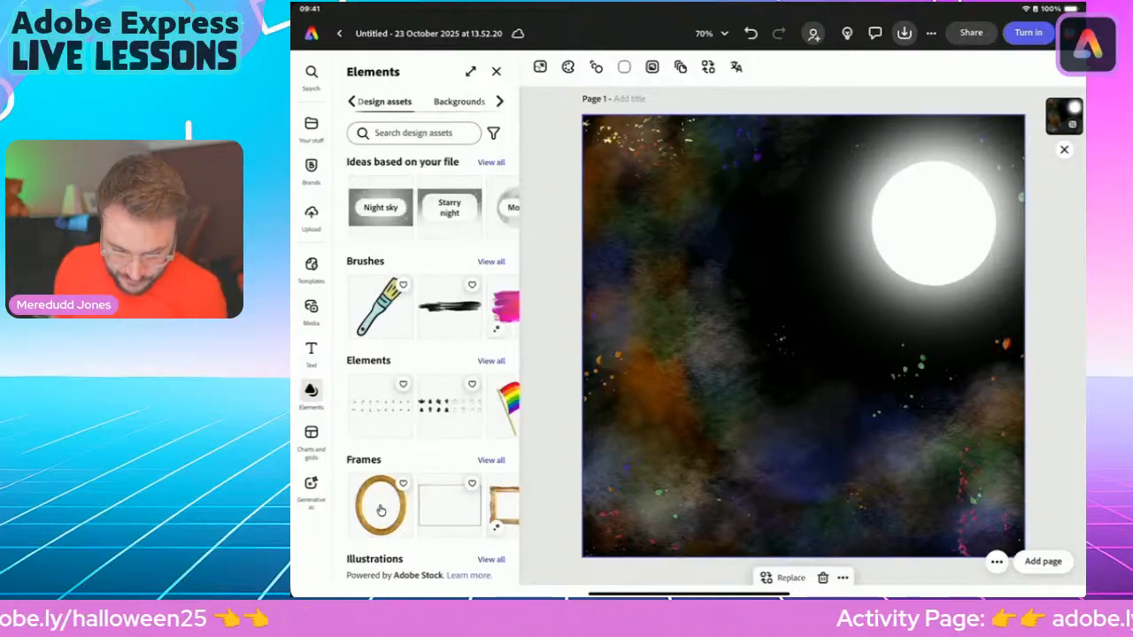
click(413, 133)
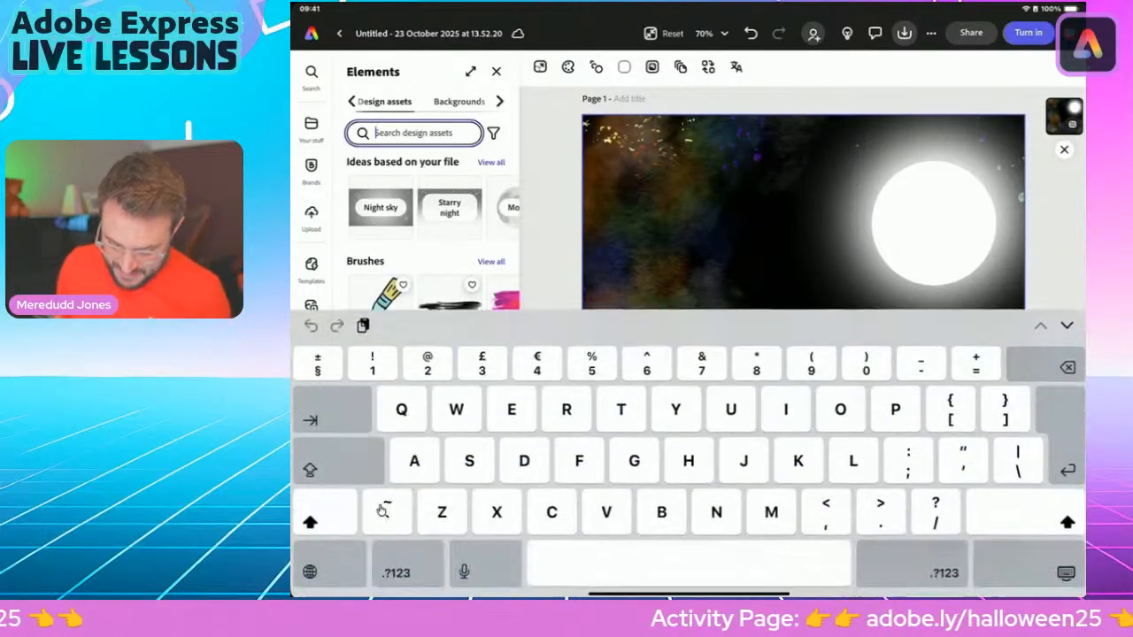
text(Ghost)
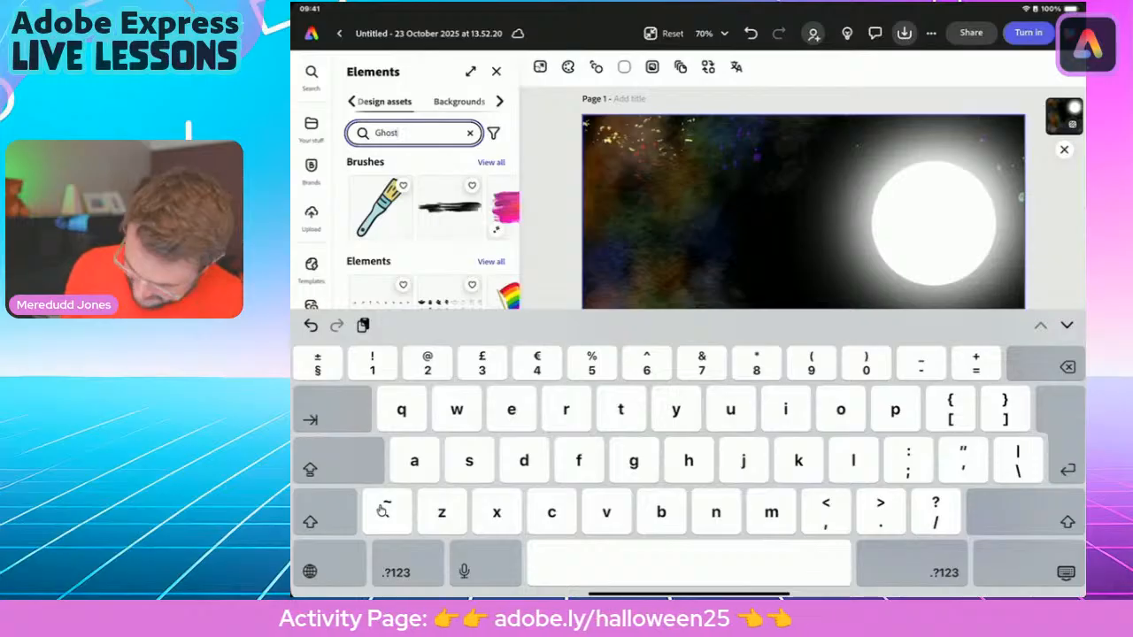
key(Return)
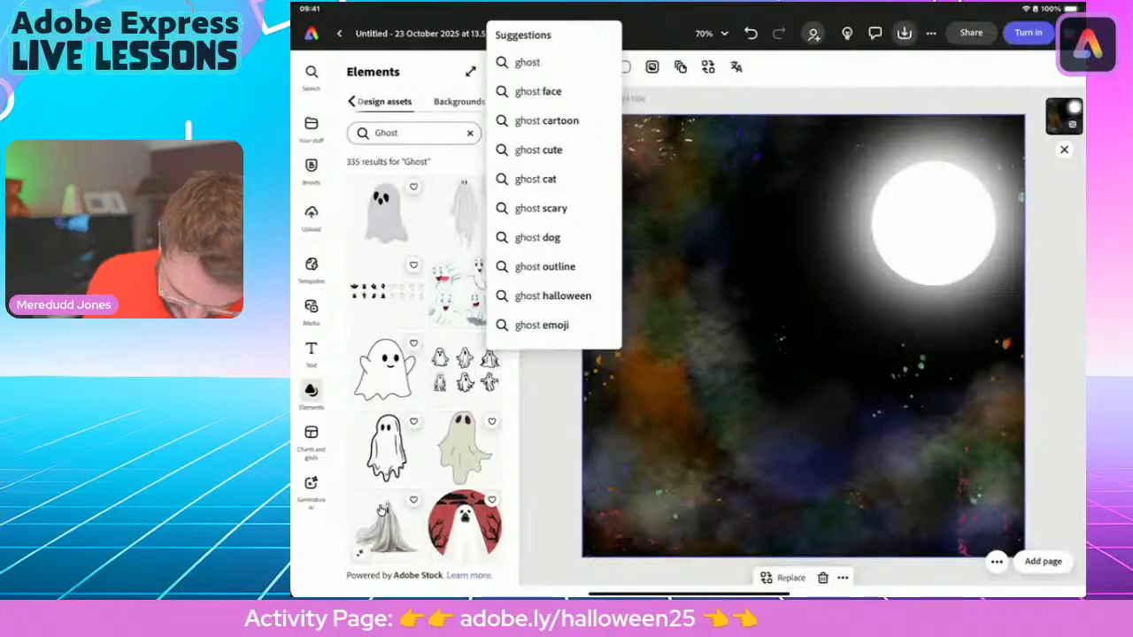
Insert the pale grey cartoon ghost with black eyes and mouth, enlarge it, and place it in the page's lower right corner
click(385, 213)
drag(864, 264, 931, 184)
drag(839, 293, 1001, 508)
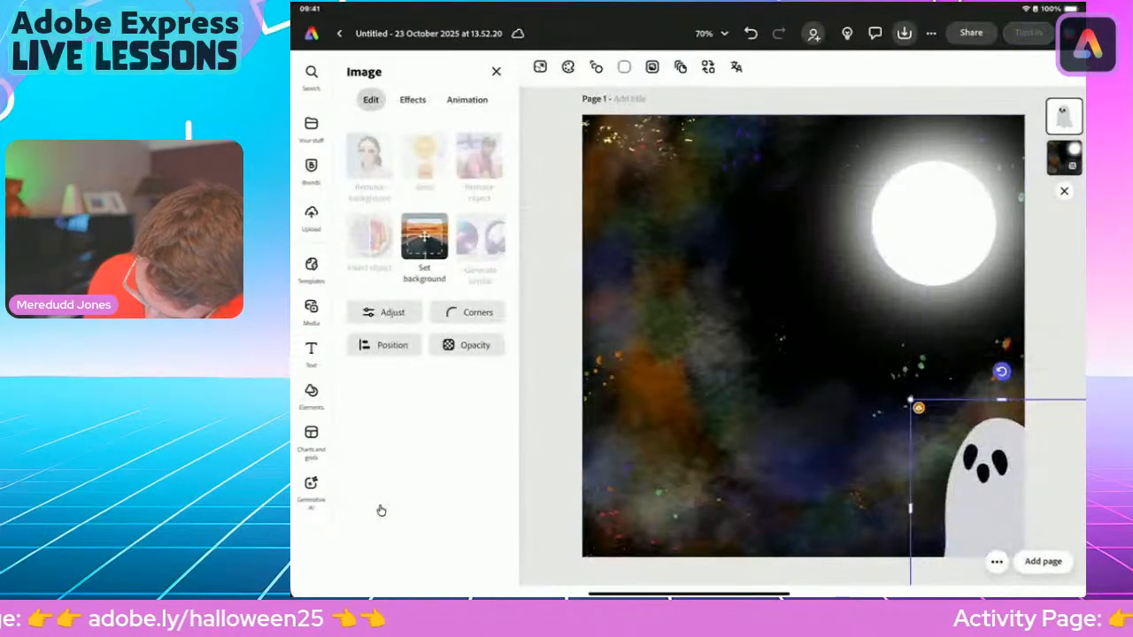
drag(910, 399, 878, 359)
mouse_move(983, 469)
mouse_down()
mouse_move(974, 486)
mouse_move(987, 480)
mouse_up()
Find and insert the curved beige ghost, enlarge it, and place it along the bottom edge beside the grey ghost
click(312, 391)
scroll(381, 510, down, 2)
scroll(380, 511, down, 5)
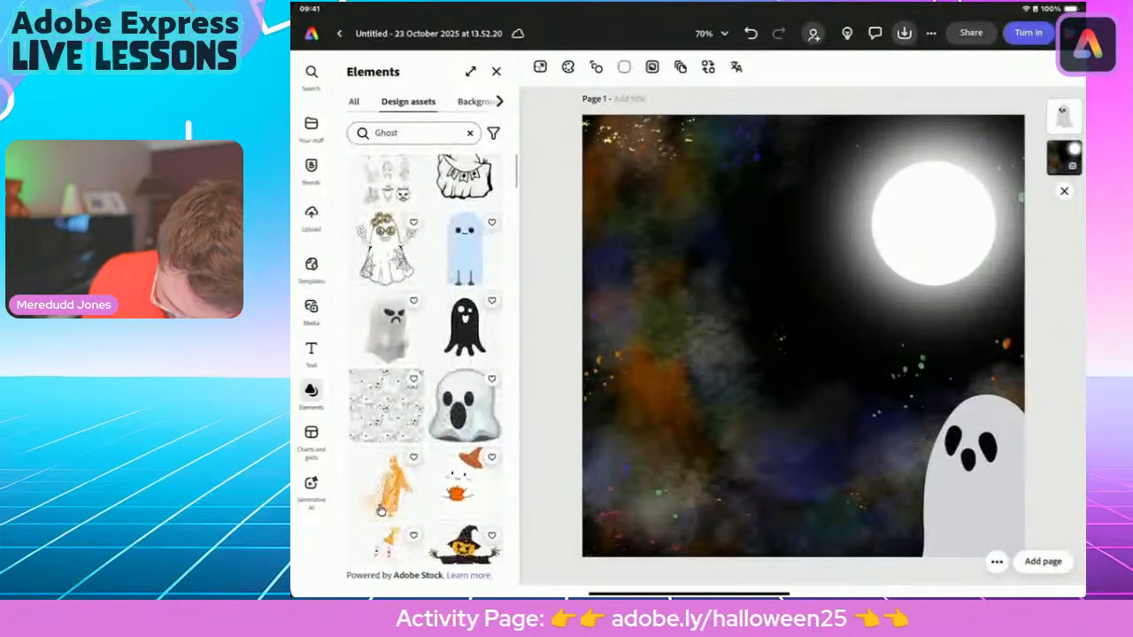
scroll(380, 511, down, 15)
scroll(381, 510, down, 4)
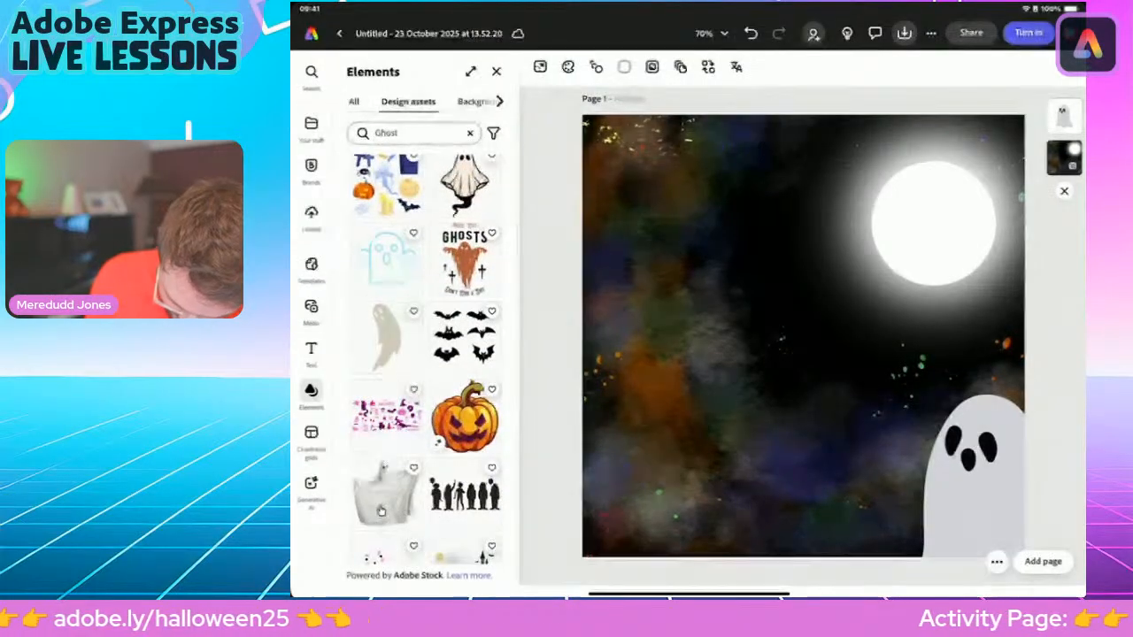
click(386, 337)
drag(870, 402, 1010, 543)
drag(872, 381, 814, 546)
drag(952, 436, 1047, 339)
drag(868, 460, 887, 505)
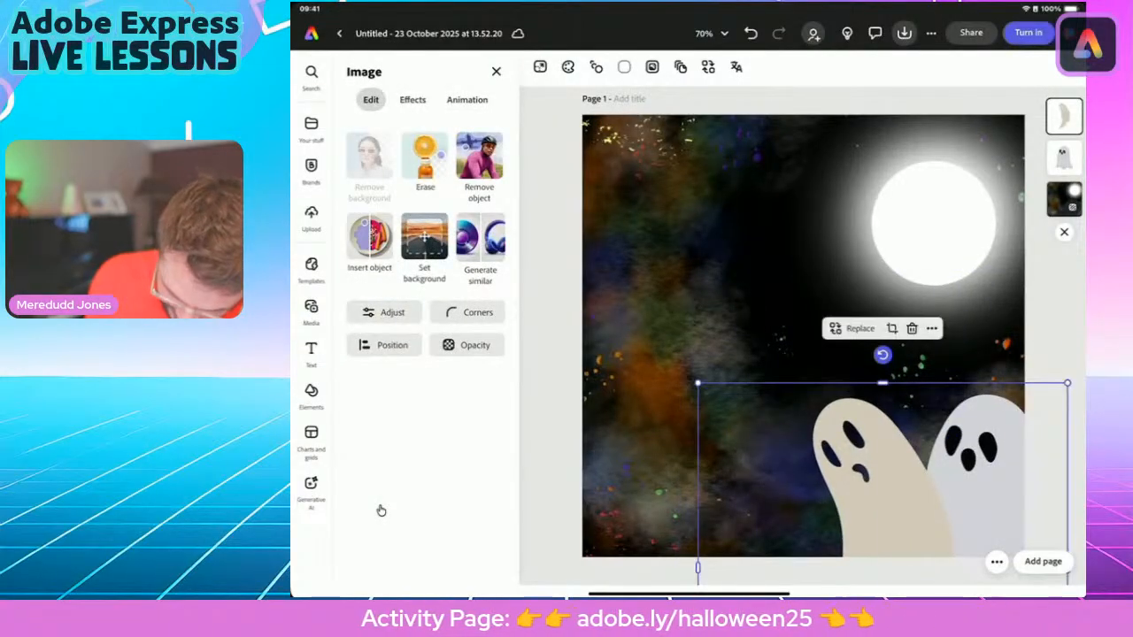
Insert the light blue smiling ghost, enlarge it, and place it in the page's lower left corner
click(495, 71)
scroll(381, 511, down, 4)
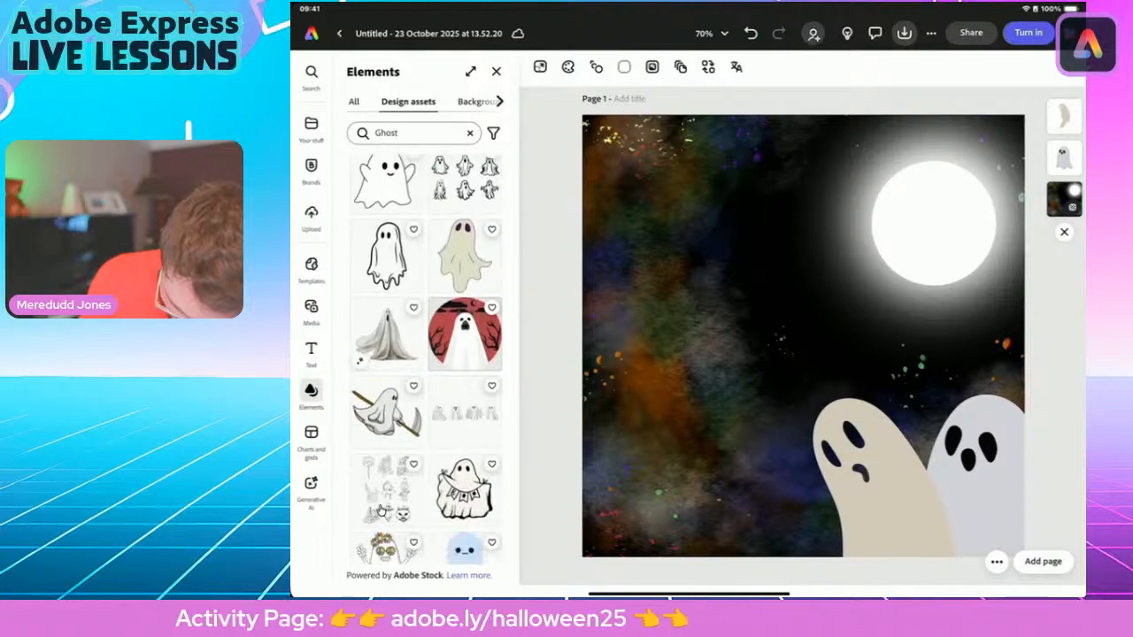
scroll(380, 510, down, 4)
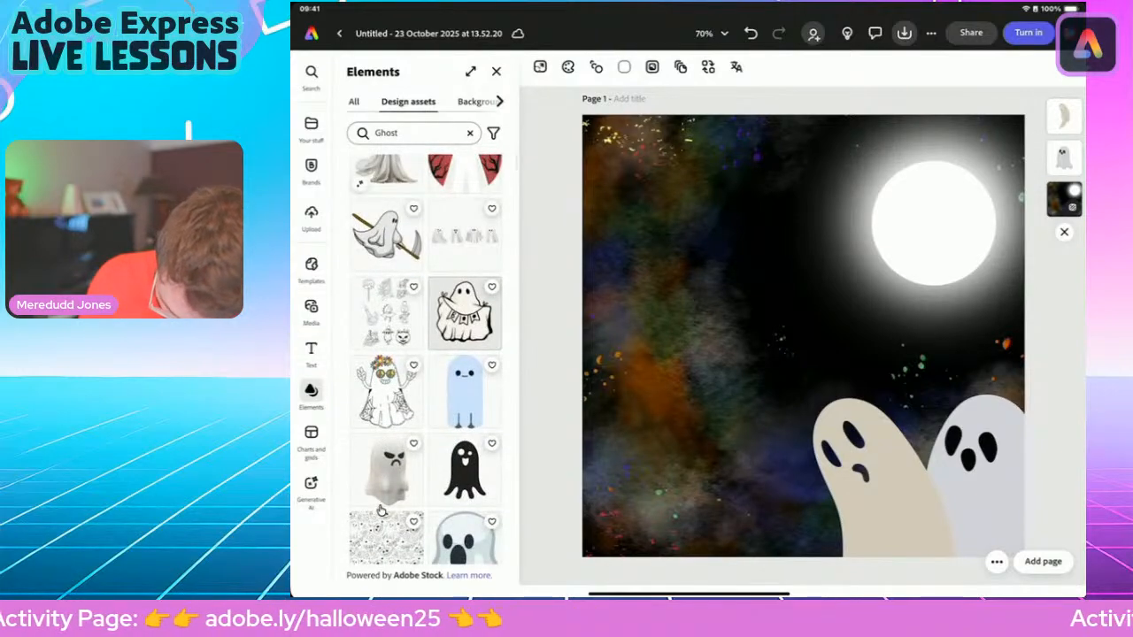
click(465, 392)
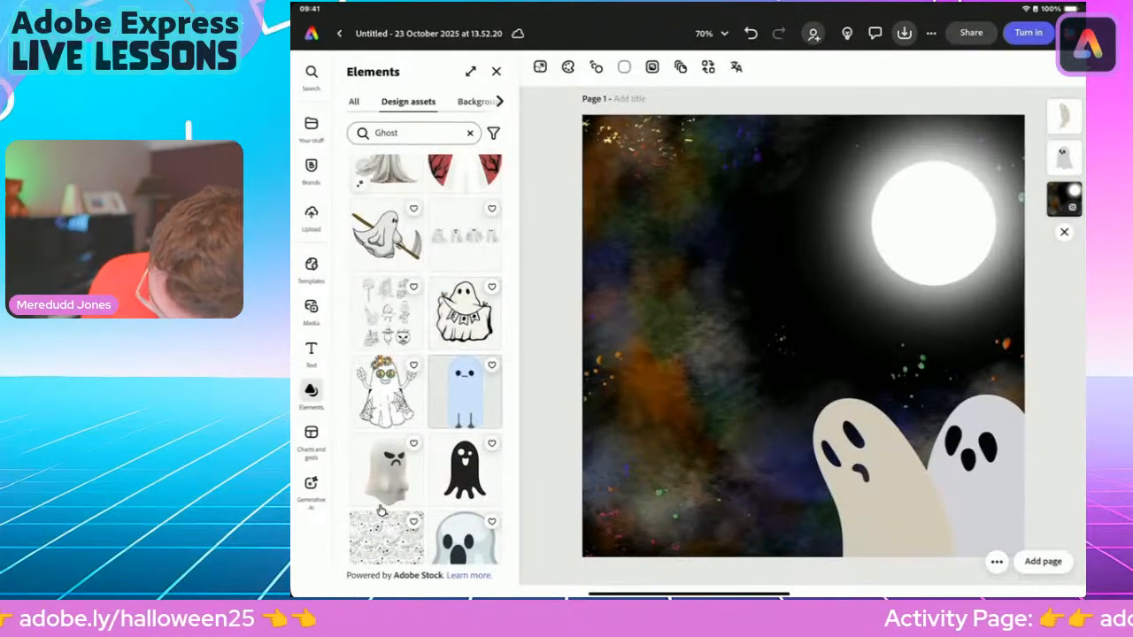
drag(835, 270, 933, 70)
drag(852, 236, 602, 554)
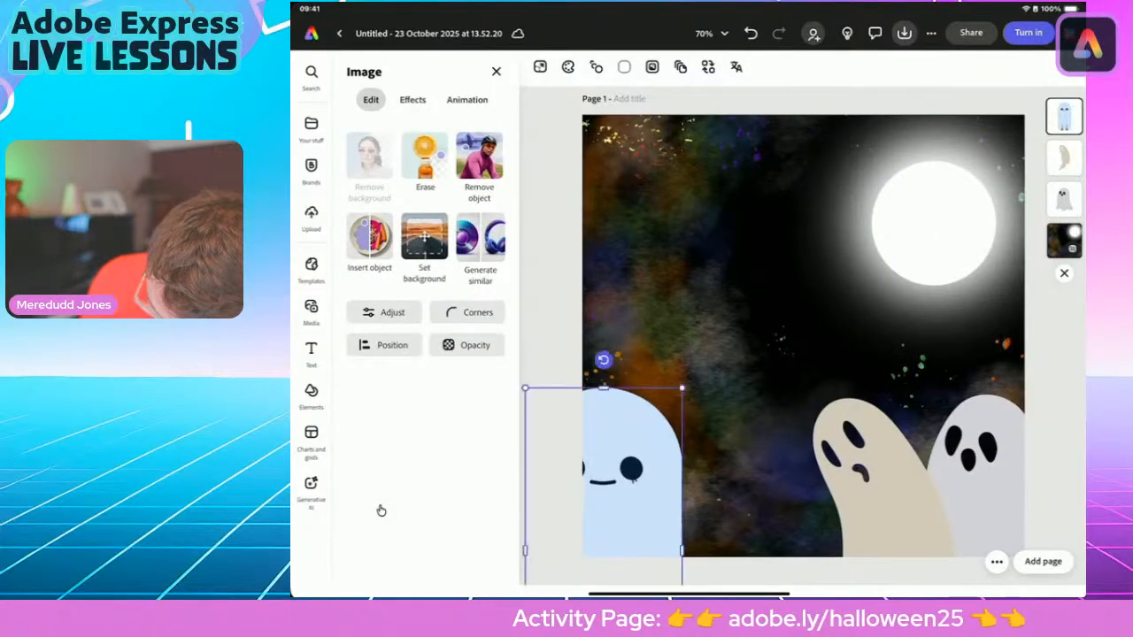
drag(682, 387, 652, 449)
drag(602, 523, 641, 465)
click(551, 354)
Browse the ghost results and insert the white ghost with the wavy mouth
scroll(383, 510, down, 5)
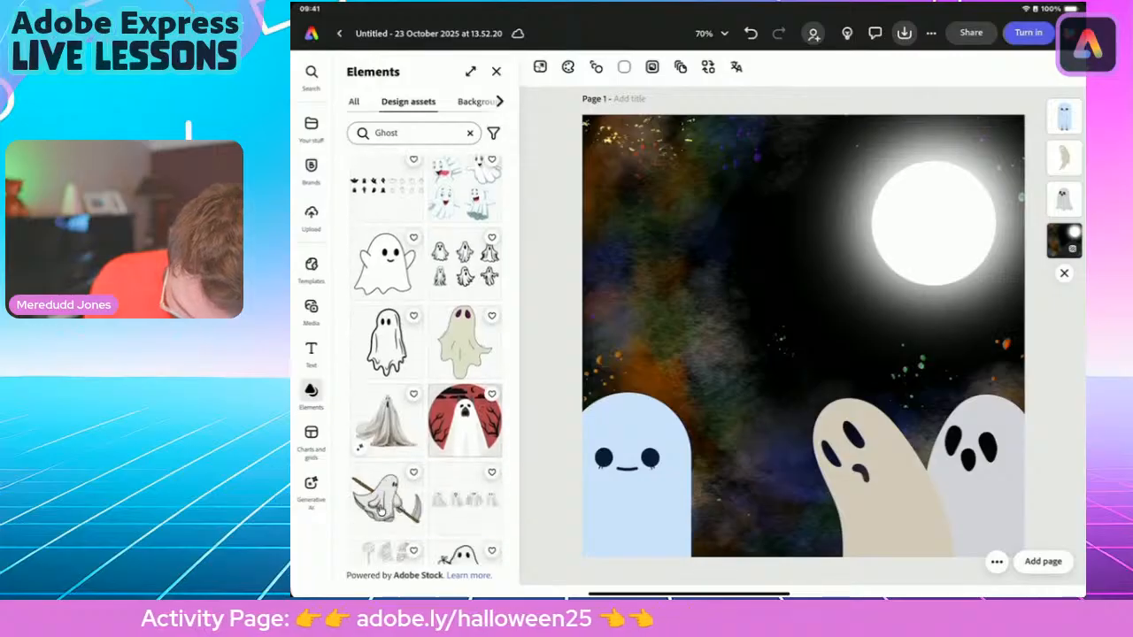
scroll(425, 360, down, 10)
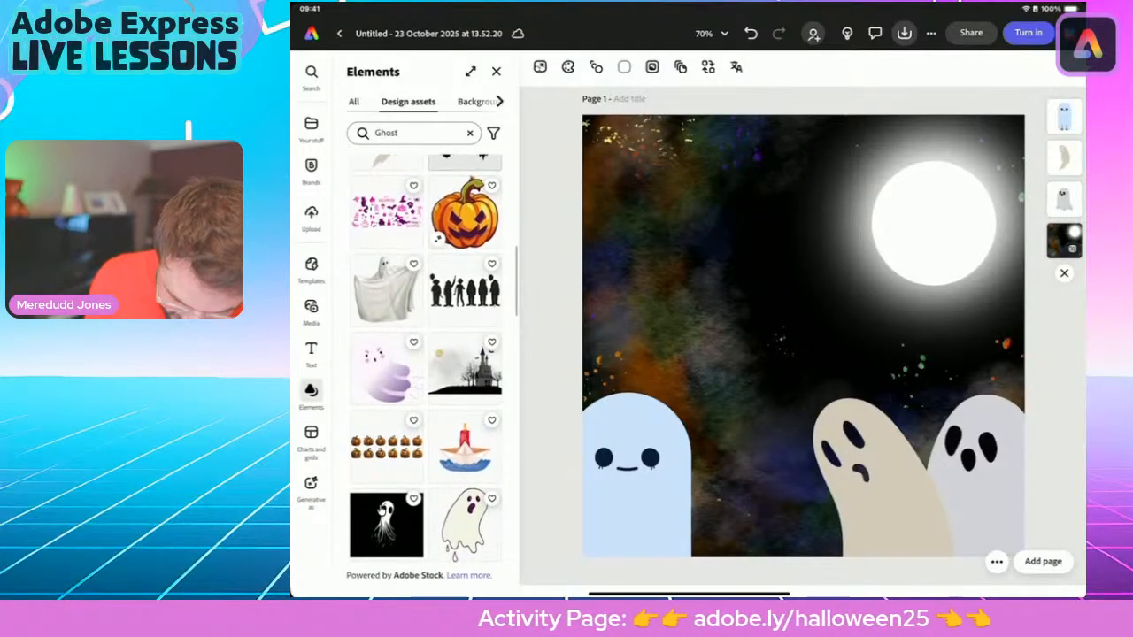
scroll(381, 509, up, 2)
scroll(381, 511, down, 2)
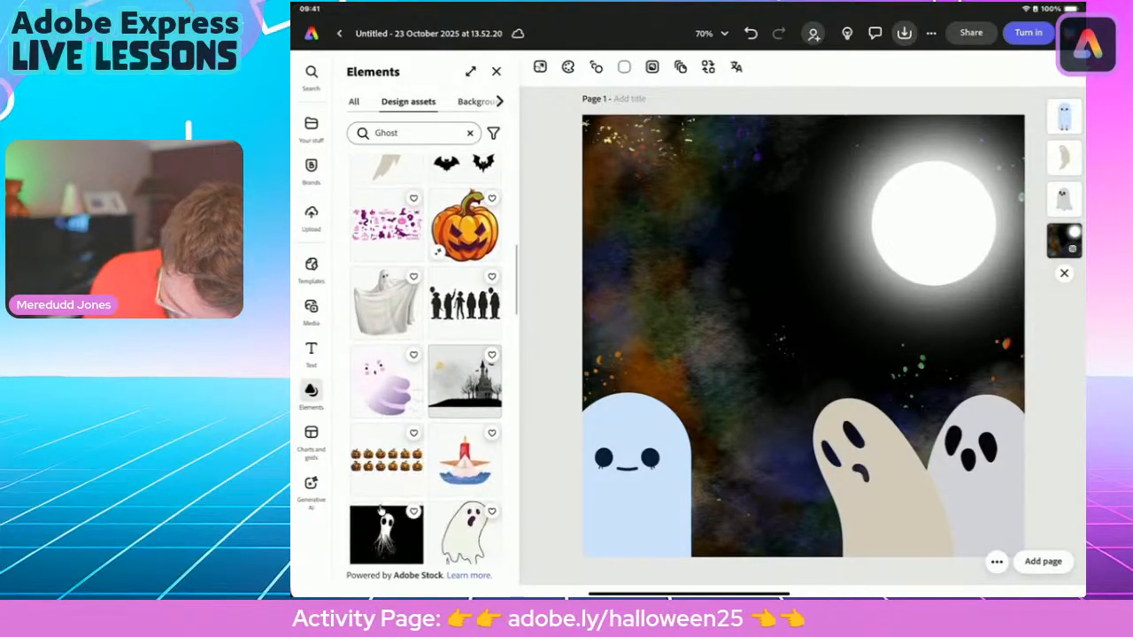
scroll(381, 511, down, 4)
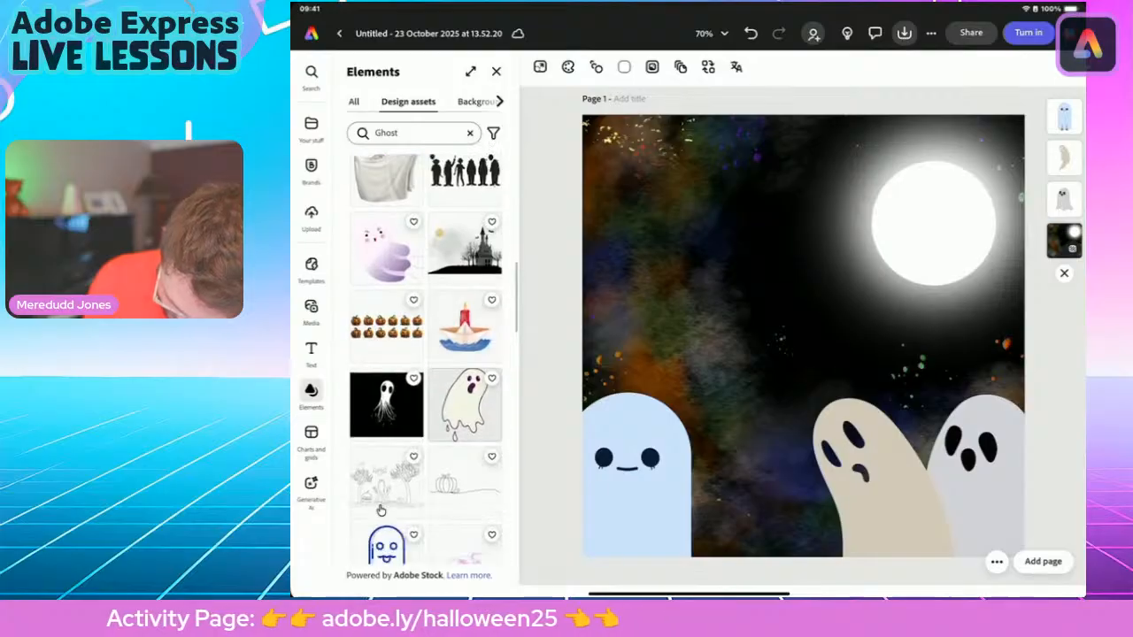
scroll(381, 509, down, 10)
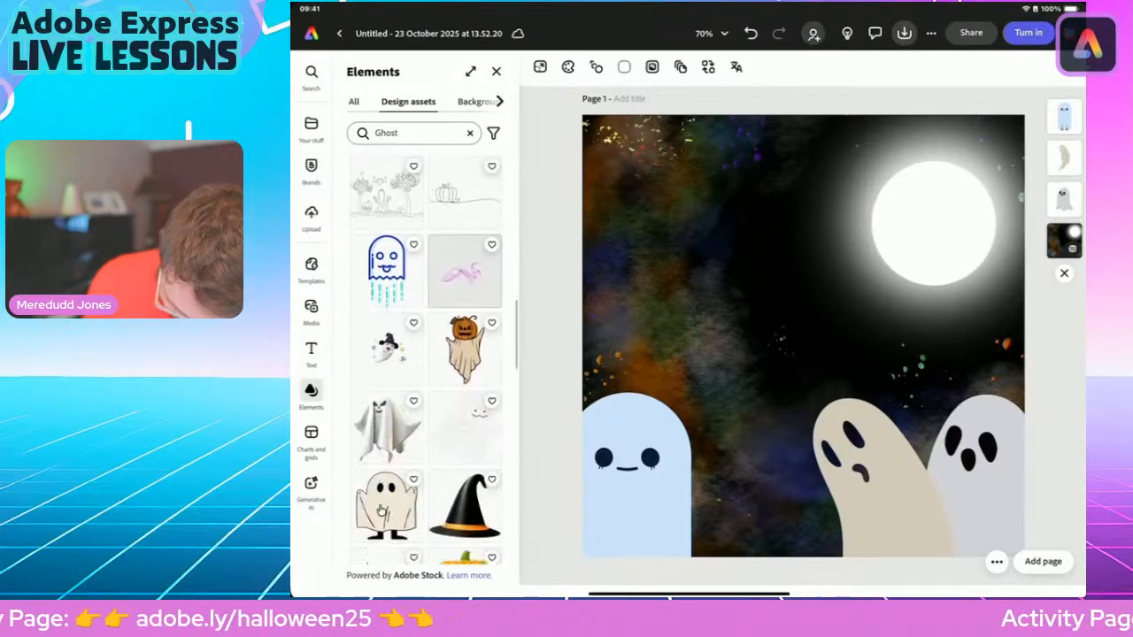
scroll(380, 511, down, 2)
scroll(380, 510, up, 4)
click(464, 212)
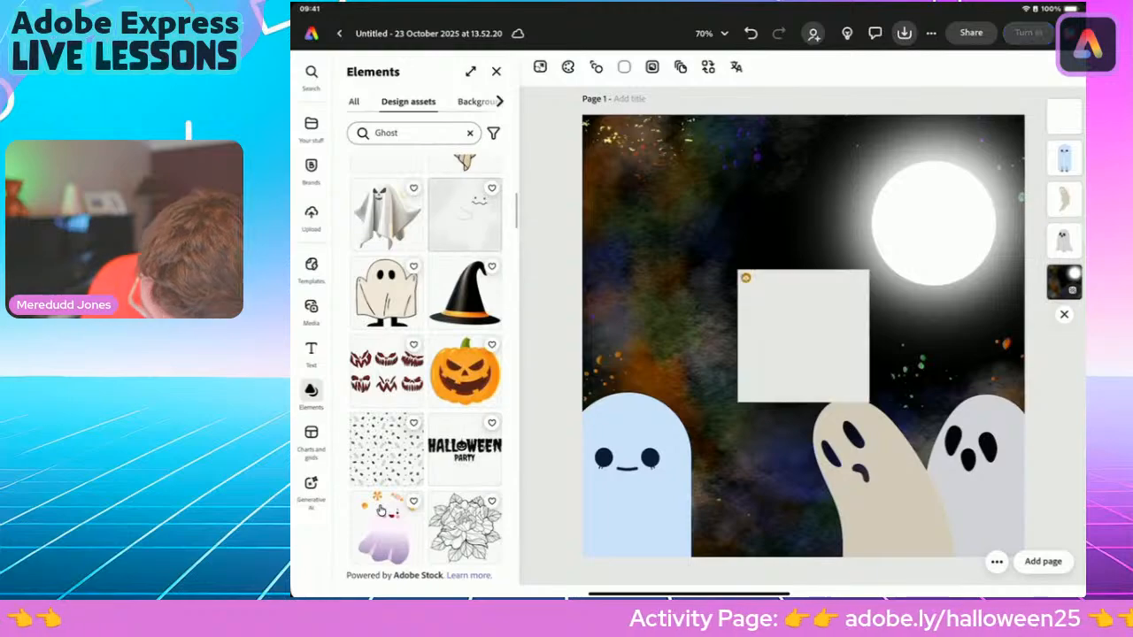
Resize the white ghost, tilt it counterclockwise, and fit it between the blue and beige ghosts
drag(737, 402, 739, 520)
drag(728, 364, 697, 385)
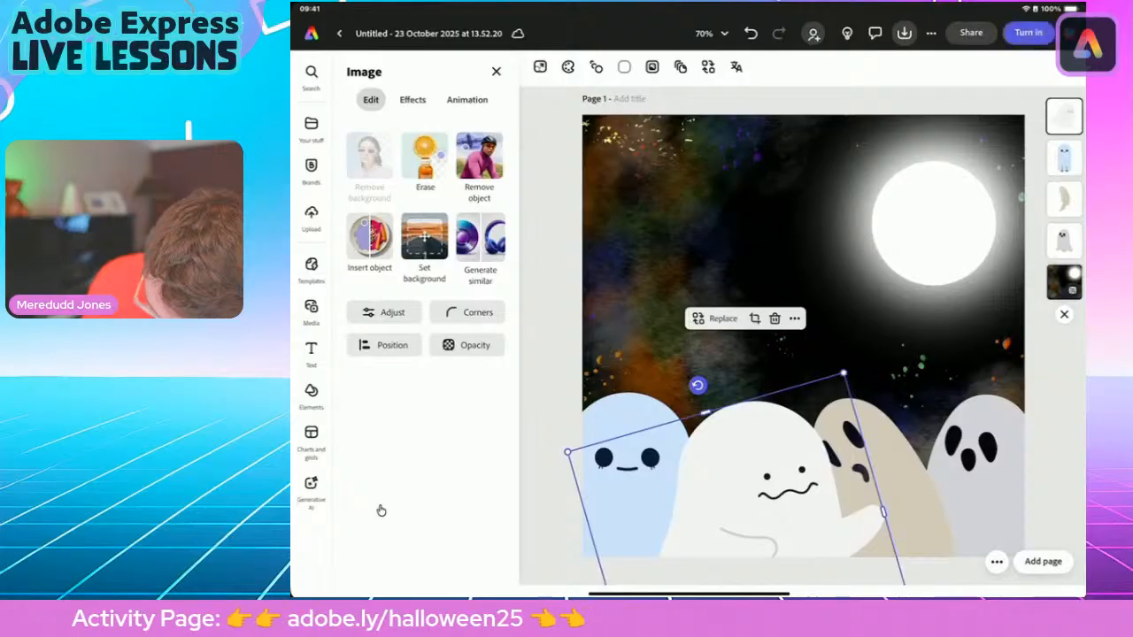
mouse_move(567, 453)
mouse_down()
mouse_move(610, 476)
mouse_move(587, 450)
mouse_up()
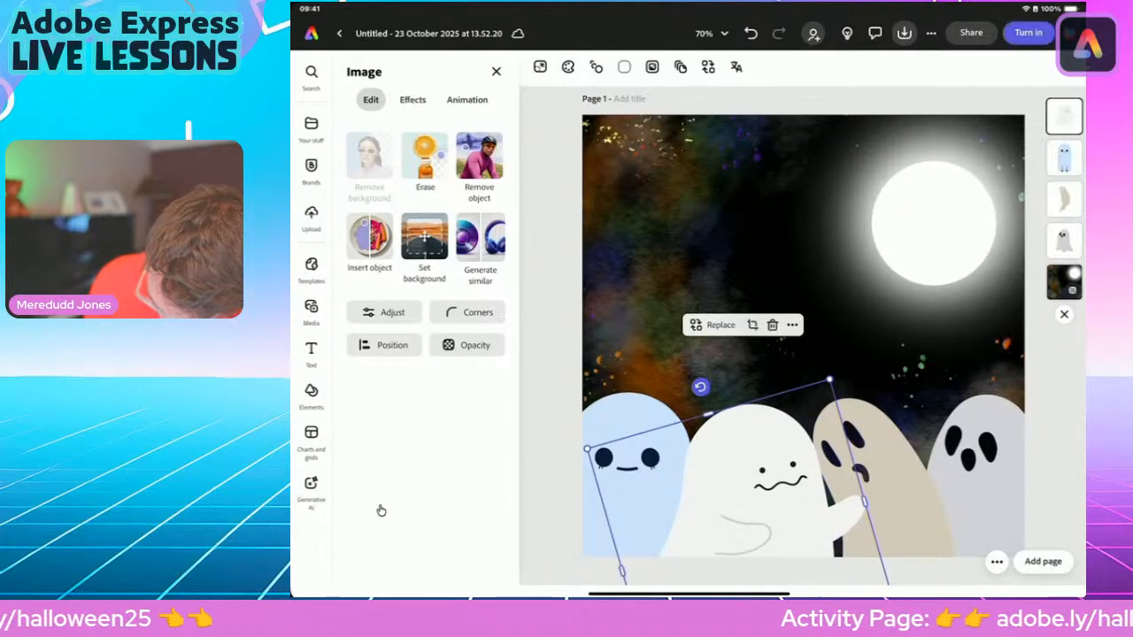
Move the white ghost and the blue ghost slightly down the page
click(312, 394)
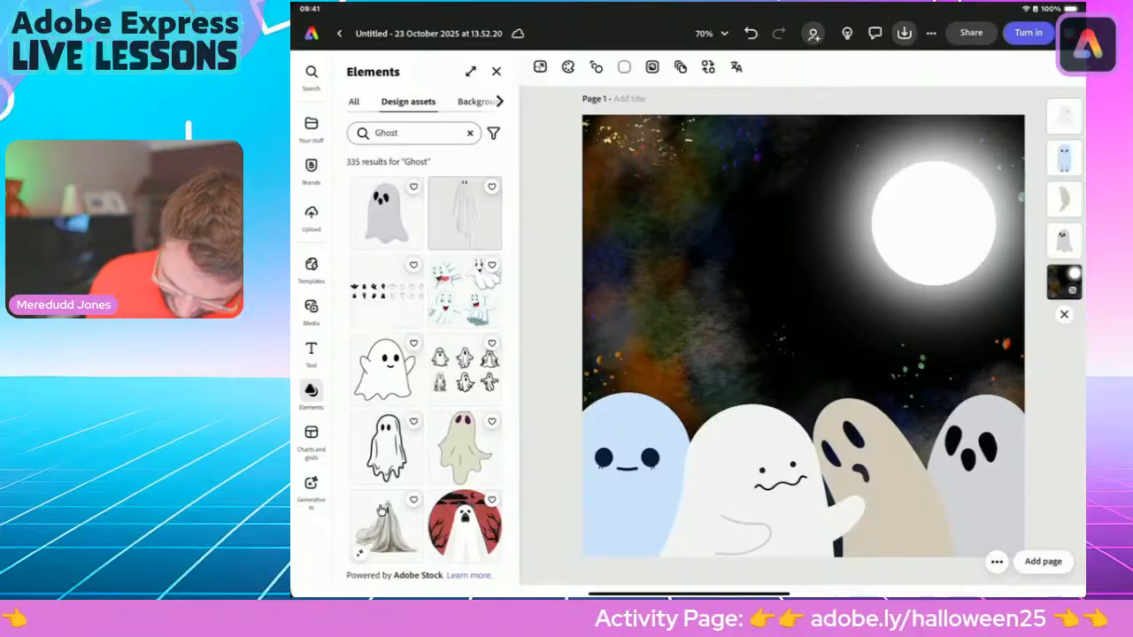
click(497, 71)
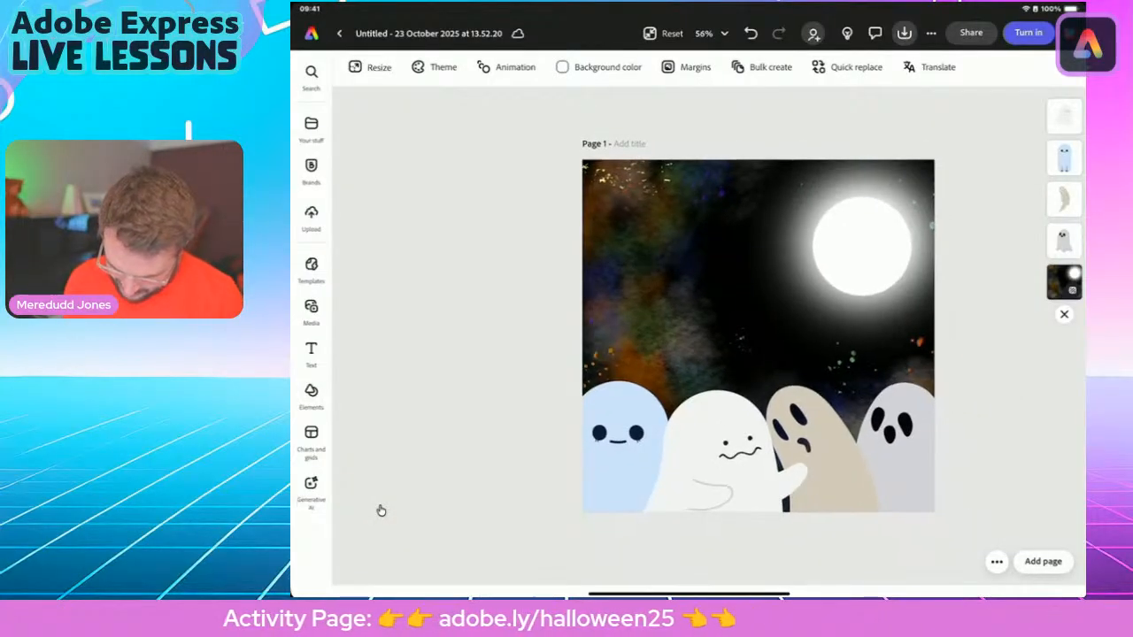
click(748, 482)
drag(751, 482, 750, 510)
click(627, 482)
drag(627, 483, 629, 516)
Enlarge the beige ghost slightly, rotate it clockwise to stand more upright, and reposition it between its neighbours
click(868, 478)
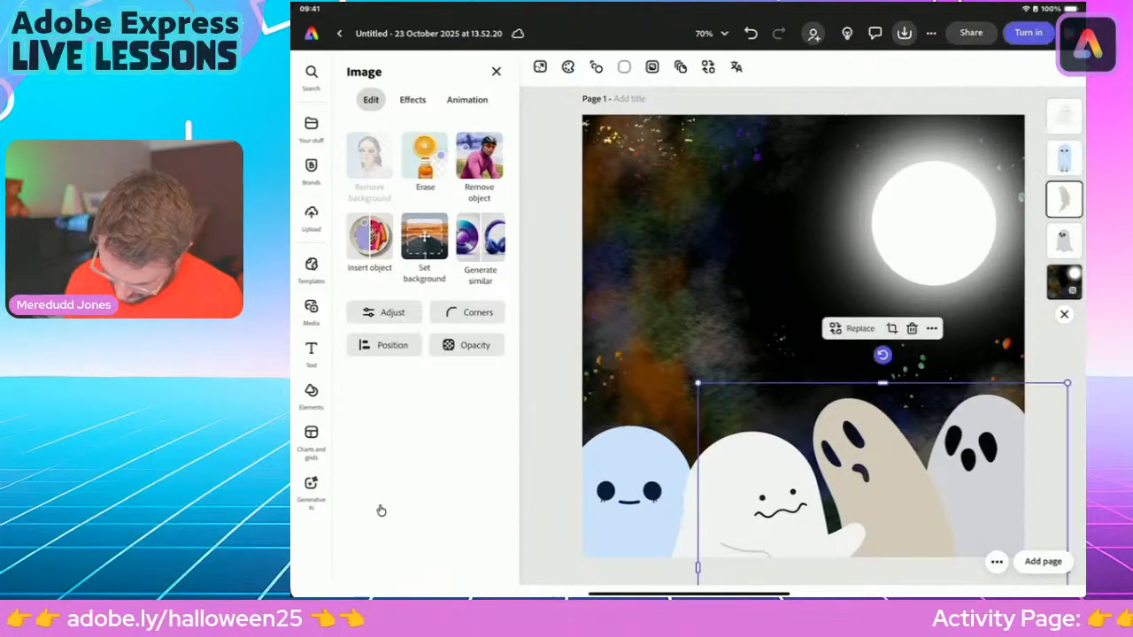
drag(698, 383, 661, 347)
drag(863, 460, 889, 509)
drag(890, 366, 946, 375)
drag(894, 495, 864, 498)
Lower the grey ghost in the corner, then enlarge the white ghost slightly and shift it right towards the beige ghost
click(984, 483)
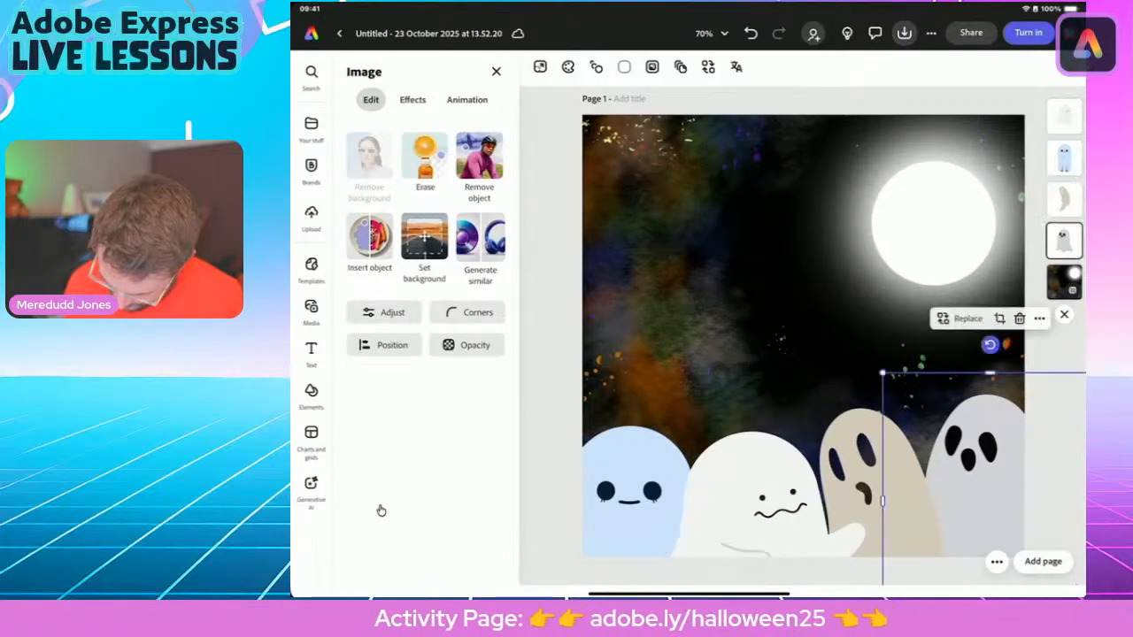
drag(974, 477, 973, 506)
click(748, 496)
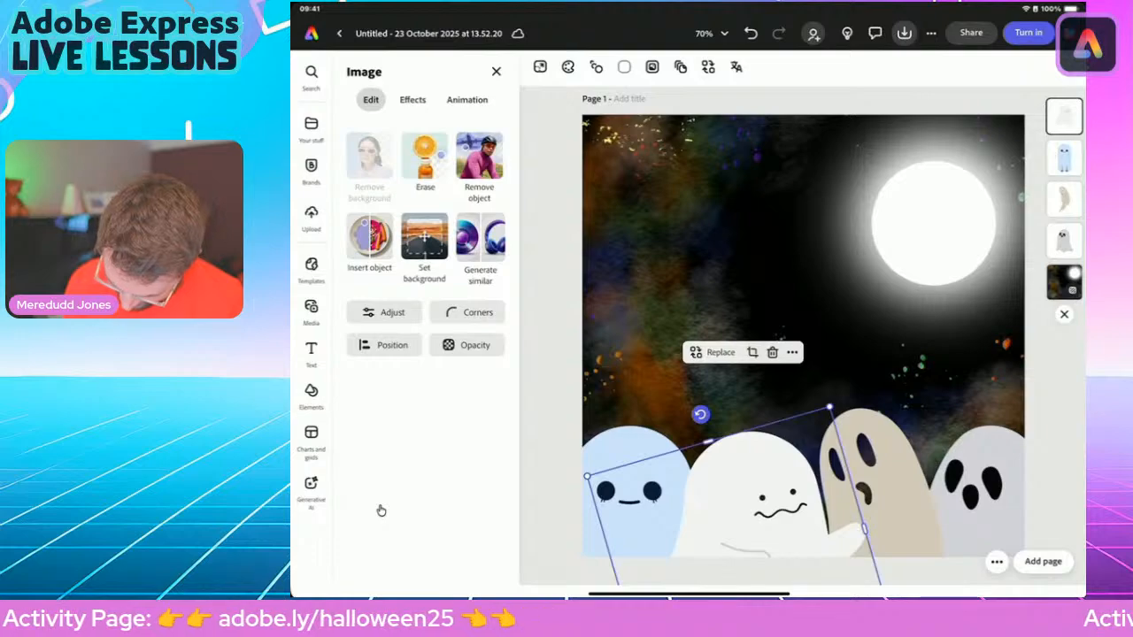
drag(829, 407, 832, 401)
drag(753, 495, 761, 502)
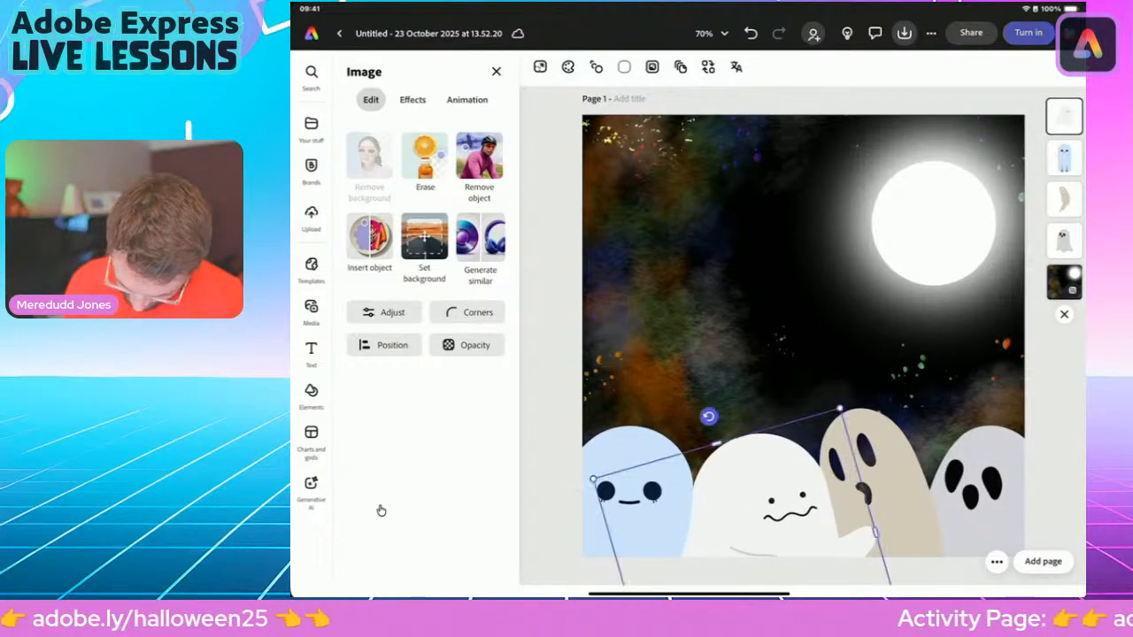
click(551, 354)
scroll(803, 337, down, 3)
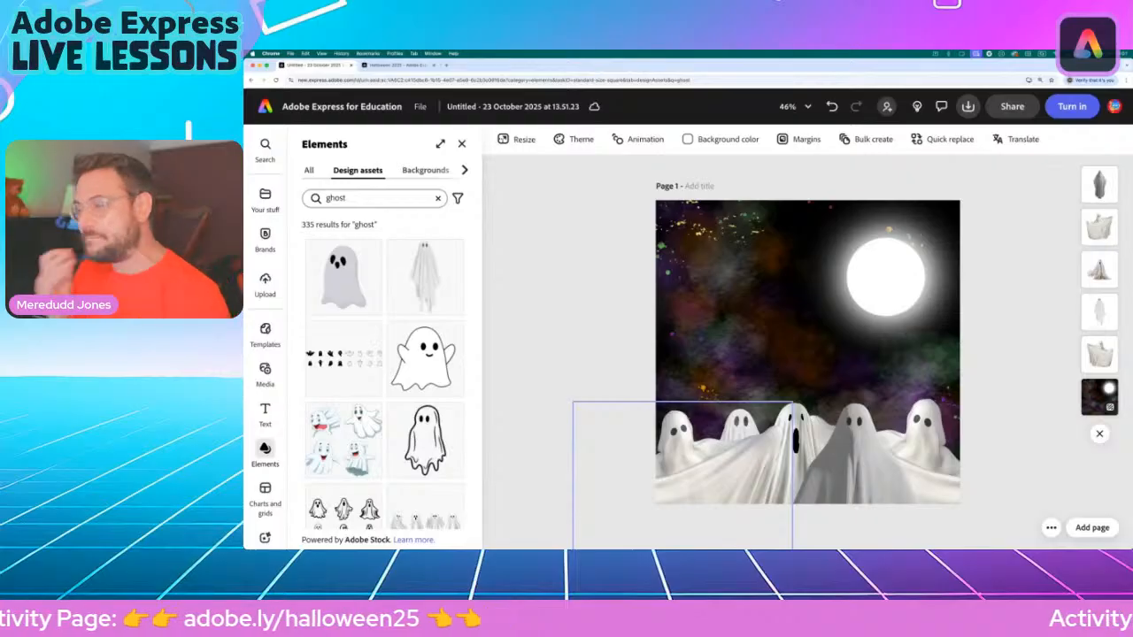
drag(792, 402, 662, 331)
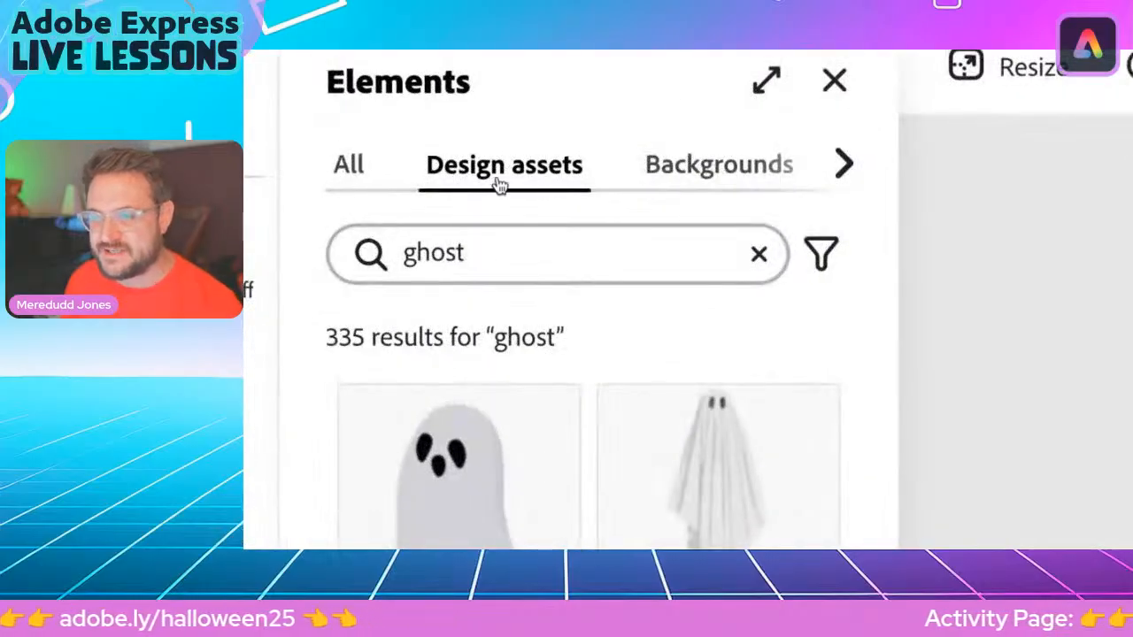
Search the design assets for "wooden sign" and add the weathered grey wooden signpost to the page
click(498, 245)
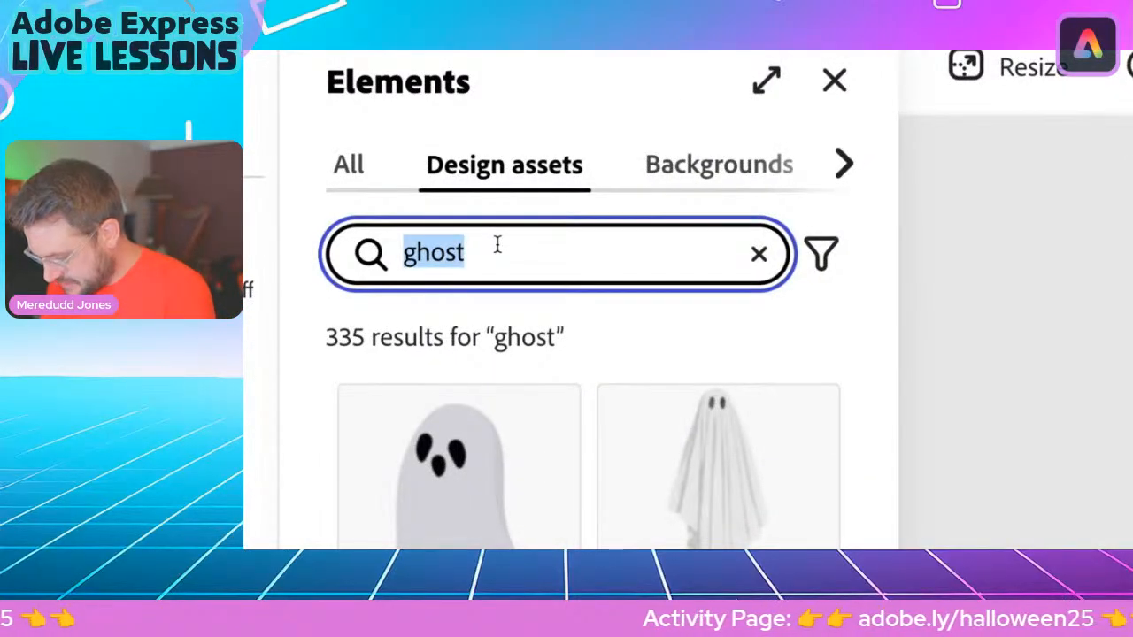
text(wooden sign)
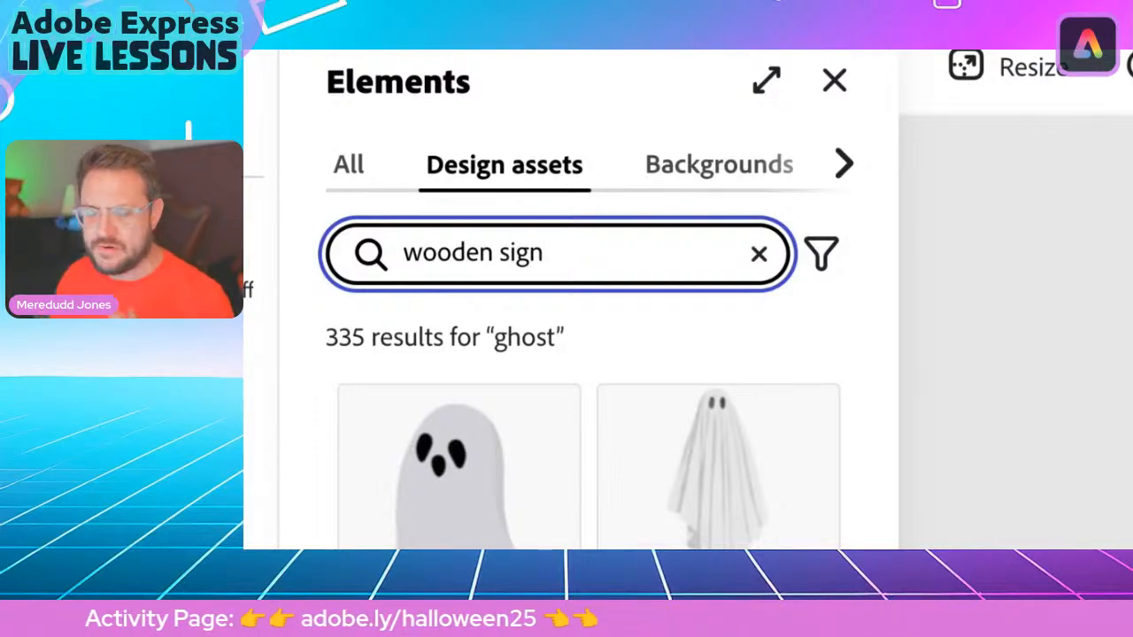
key(Return)
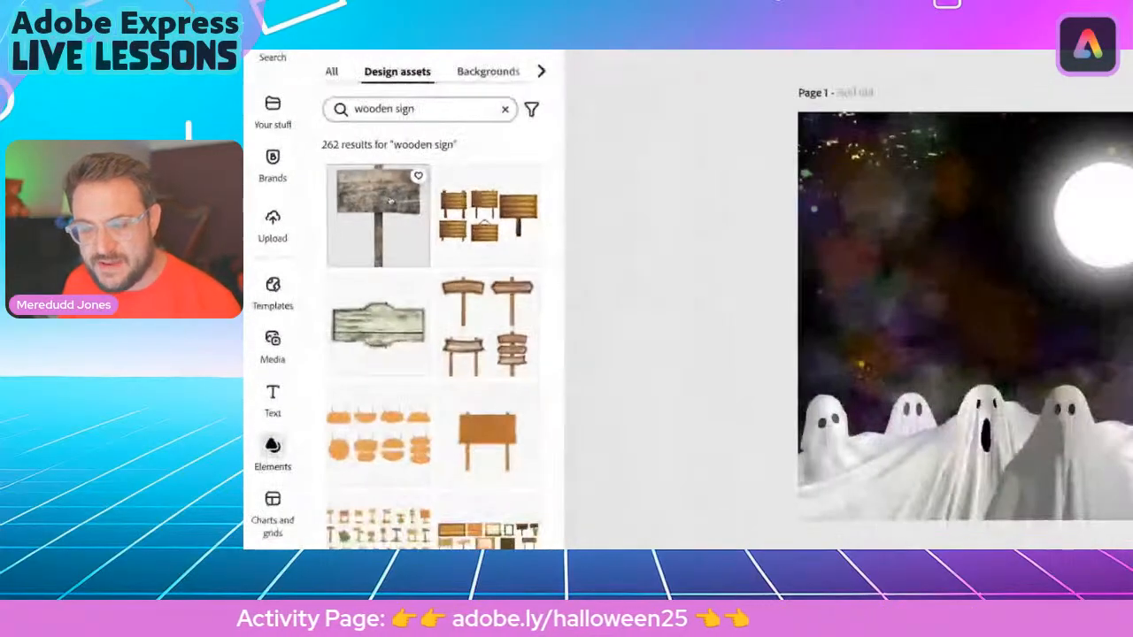
scroll(425, 430, down, 3)
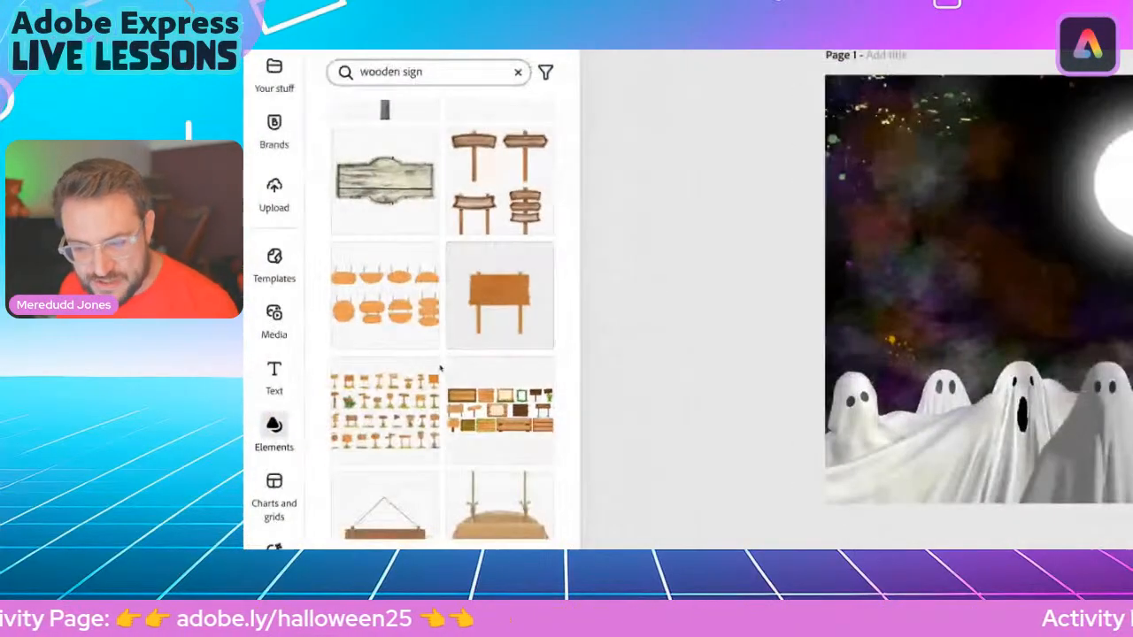
scroll(440, 369, down, 3)
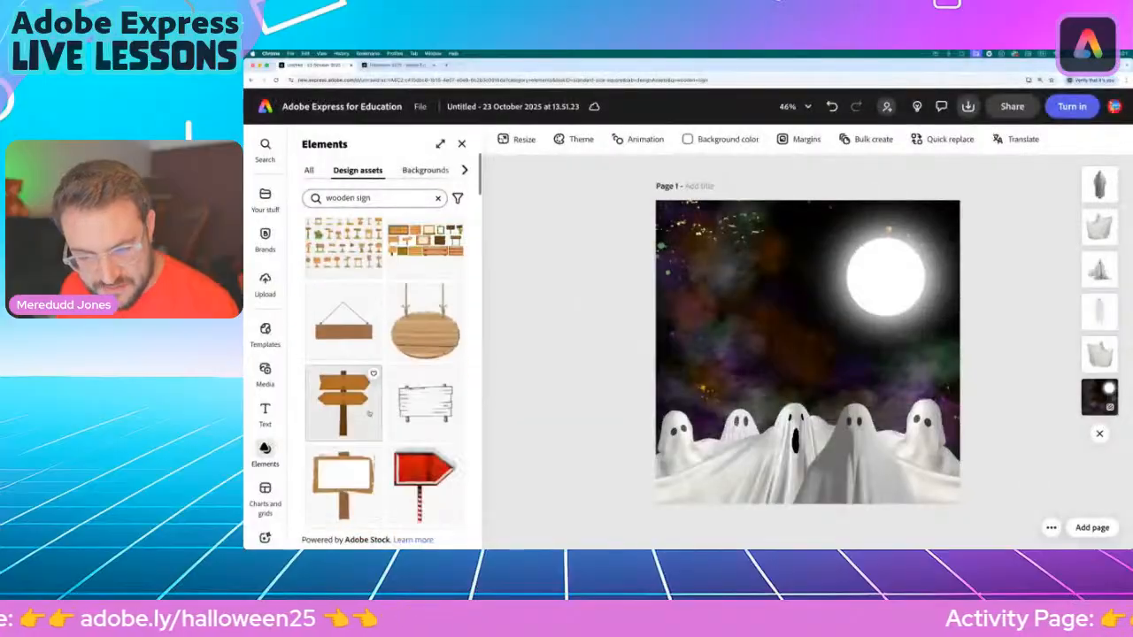
scroll(361, 425, down, 6)
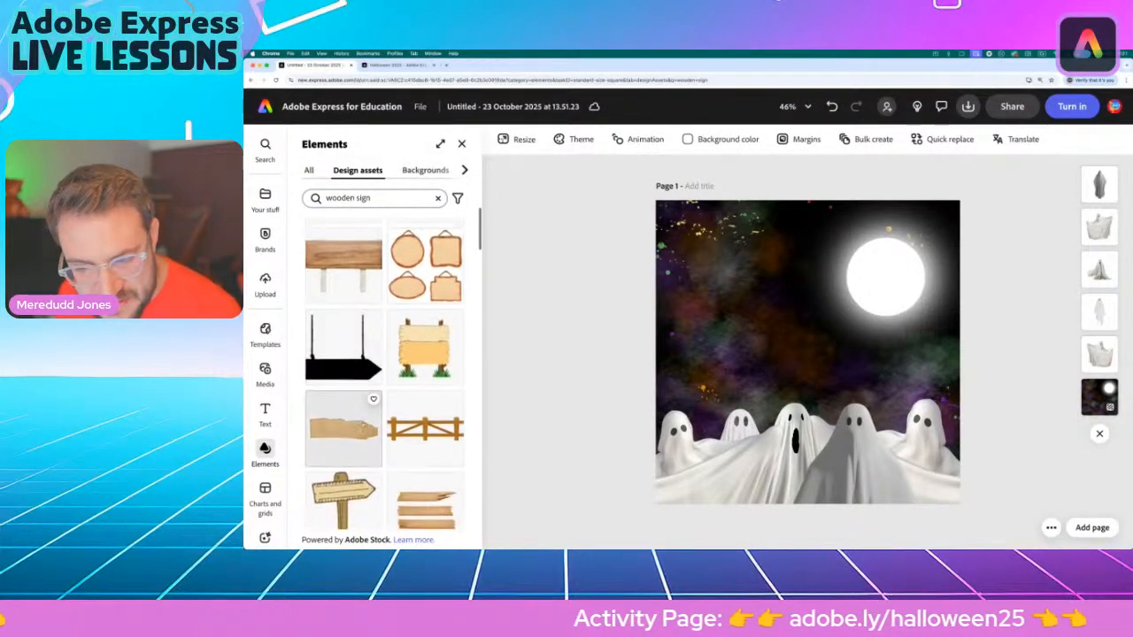
scroll(354, 424, down, 5)
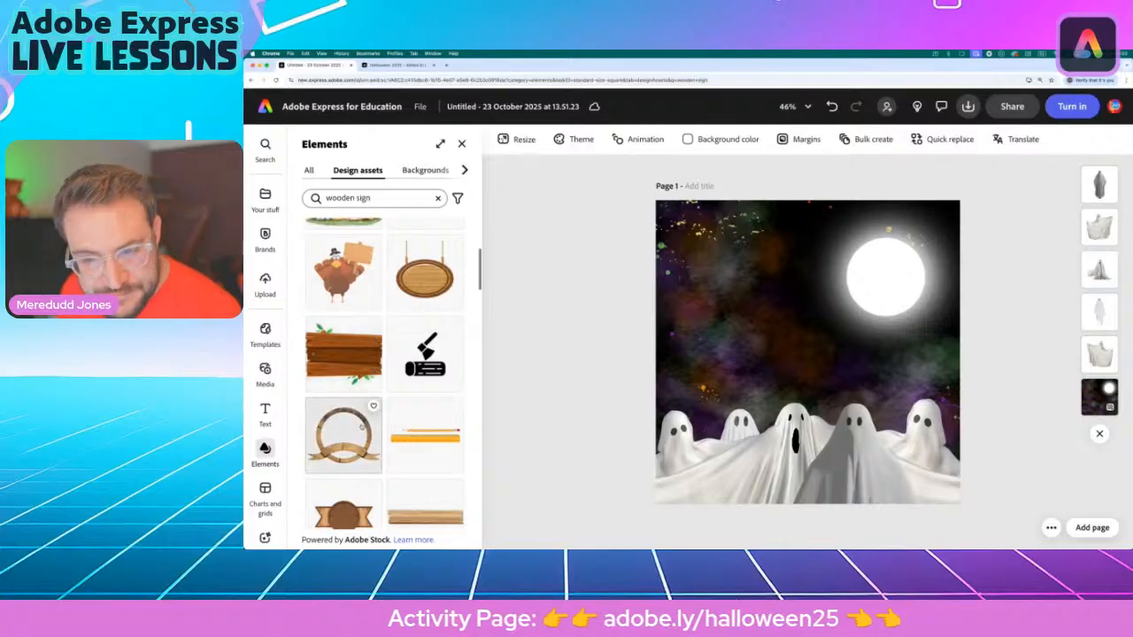
scroll(354, 416, up, 10)
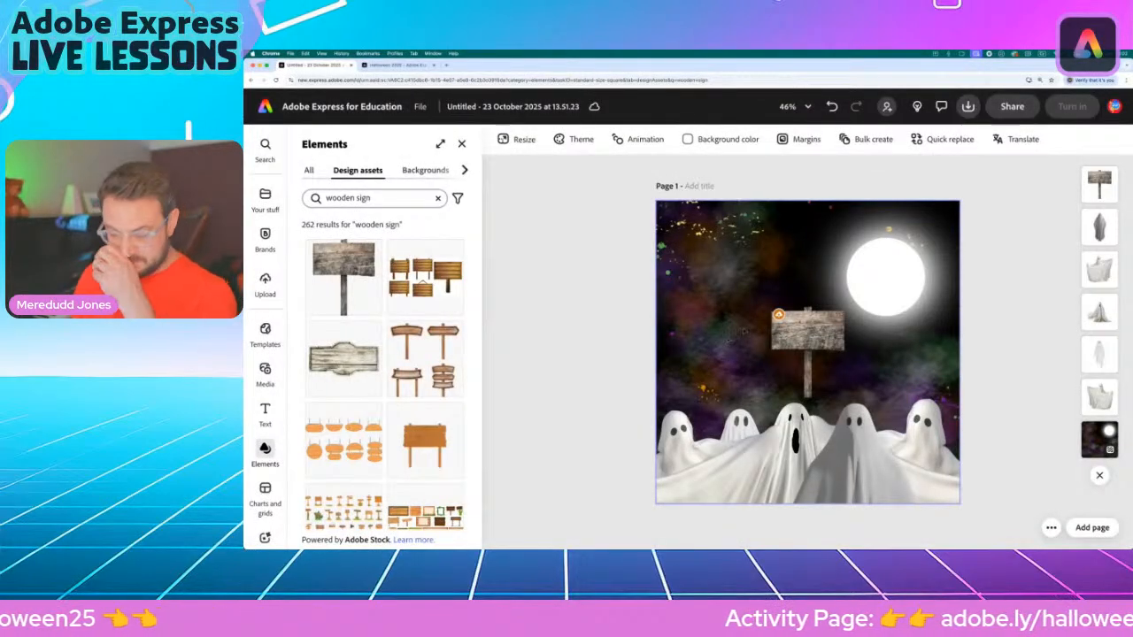
Enlarge the weathered wooden sign and position it beside the moon, with its post reaching down among the ghosts
click(808, 334)
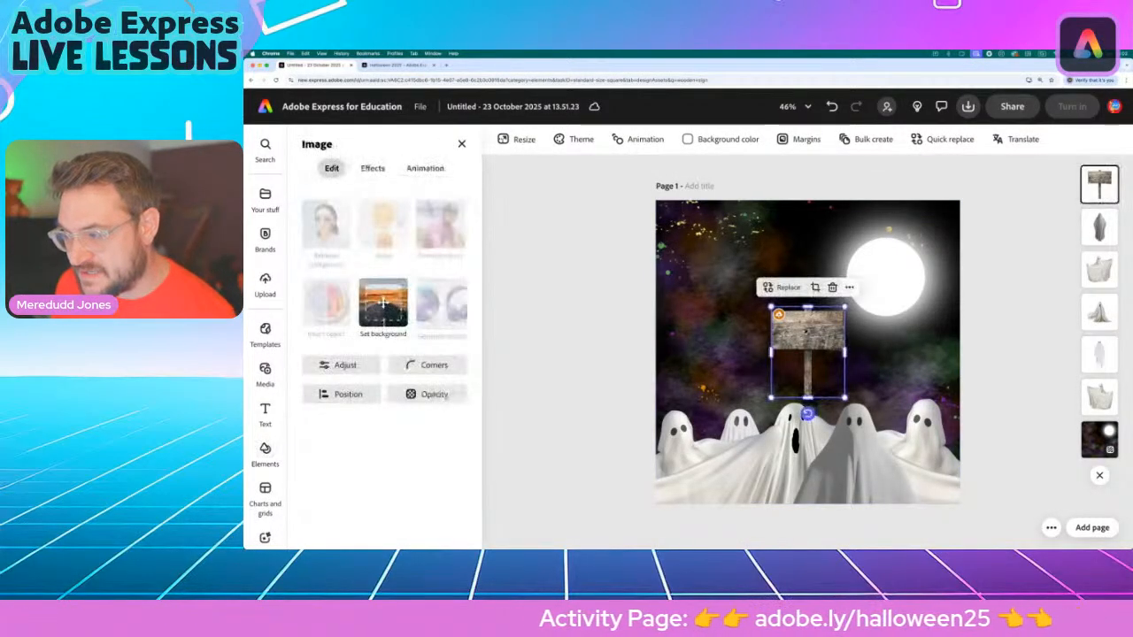
drag(698, 272, 700, 274)
drag(737, 342, 912, 549)
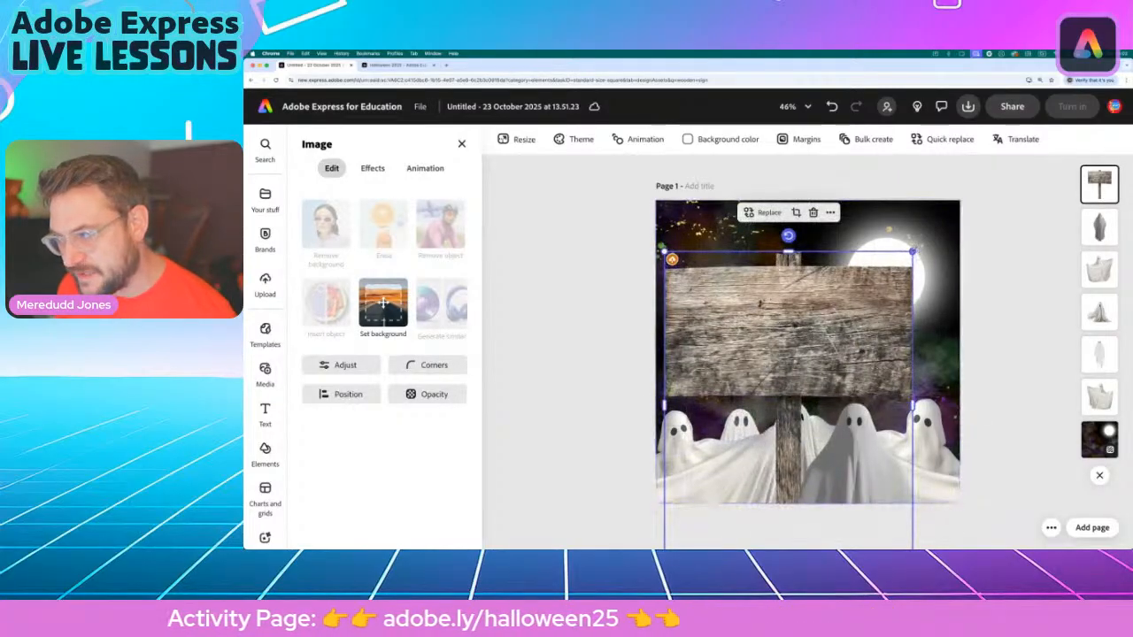
drag(913, 252, 878, 293)
drag(782, 346, 794, 284)
drag(890, 232, 852, 278)
drag(806, 323, 785, 318)
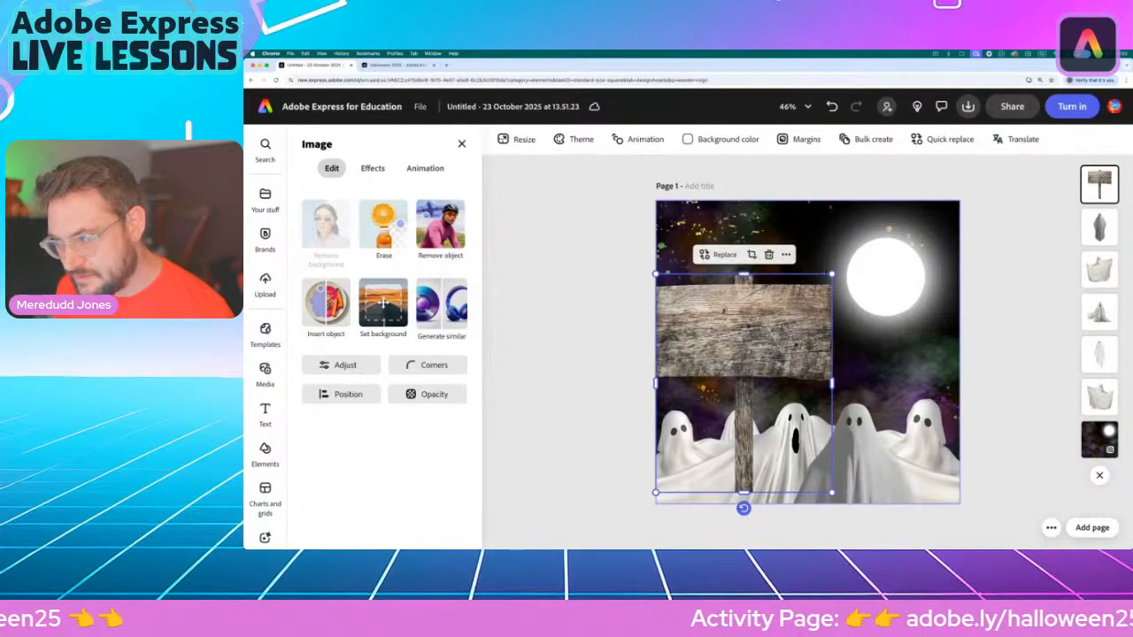
drag(832, 274, 818, 290)
mouse_move(784, 325)
mouse_down()
mouse_move(801, 318)
mouse_move(784, 316)
mouse_up()
drag(831, 288, 839, 277)
drag(772, 347, 779, 346)
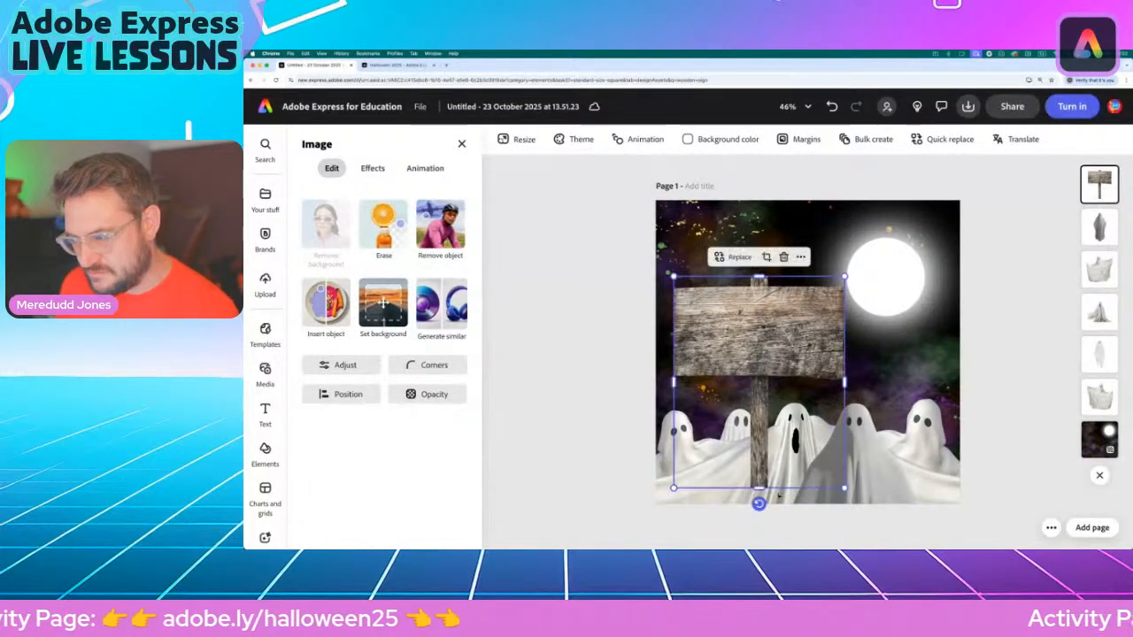
Tilt the weathered sign counterclockwise with a slight enlargement, and layer it behind all the ghosts, directly above the background
drag(759, 503, 798, 526)
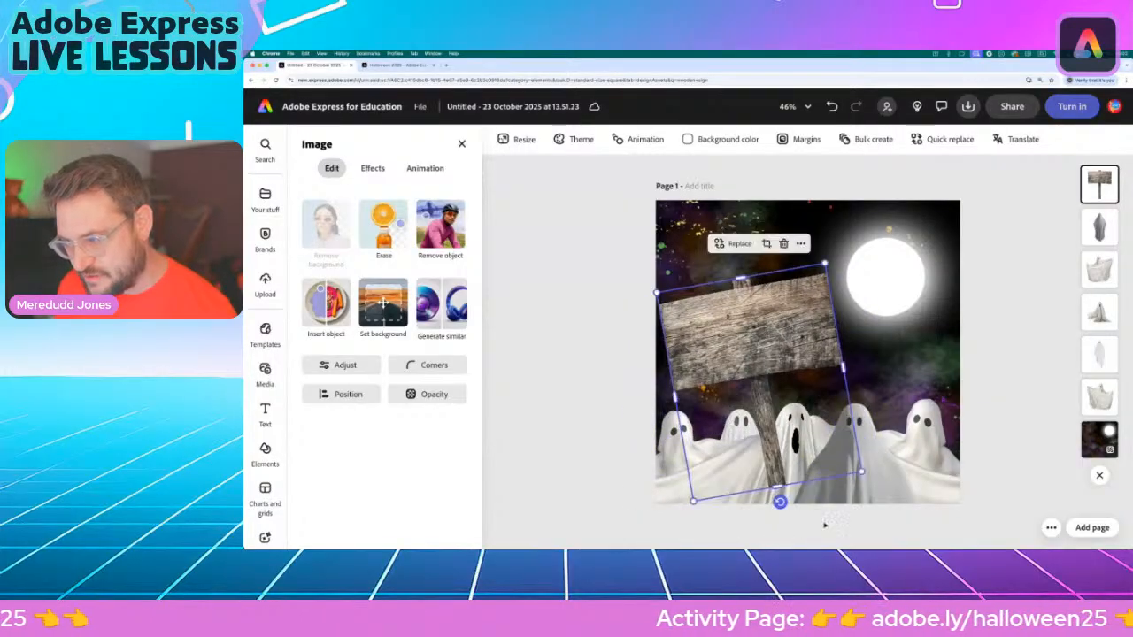
drag(863, 474, 875, 484)
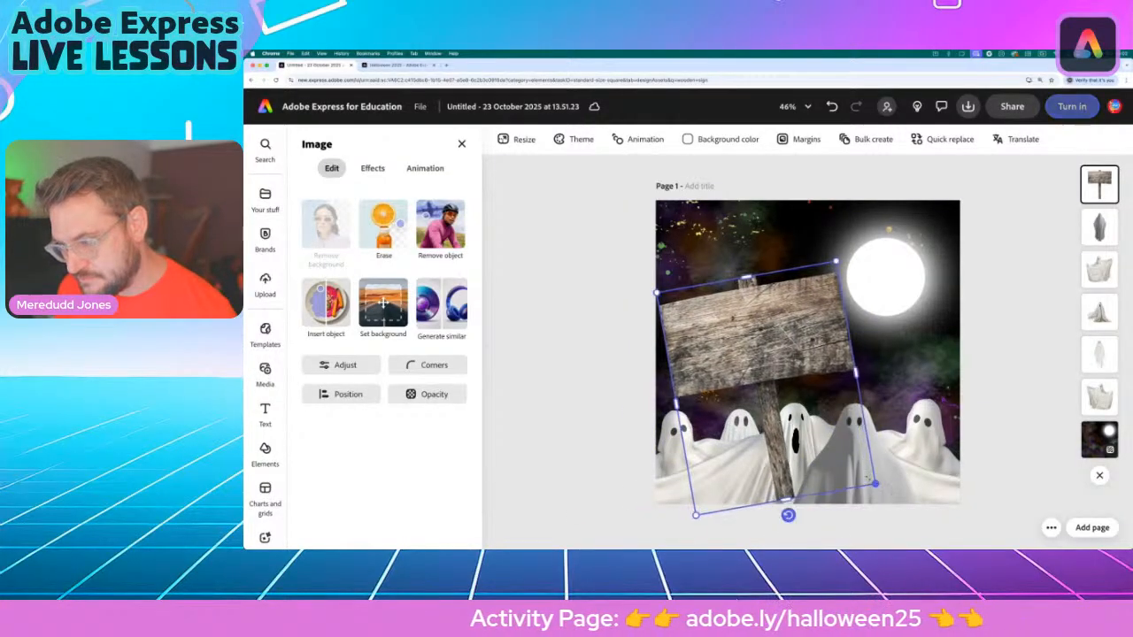
drag(772, 374, 773, 383)
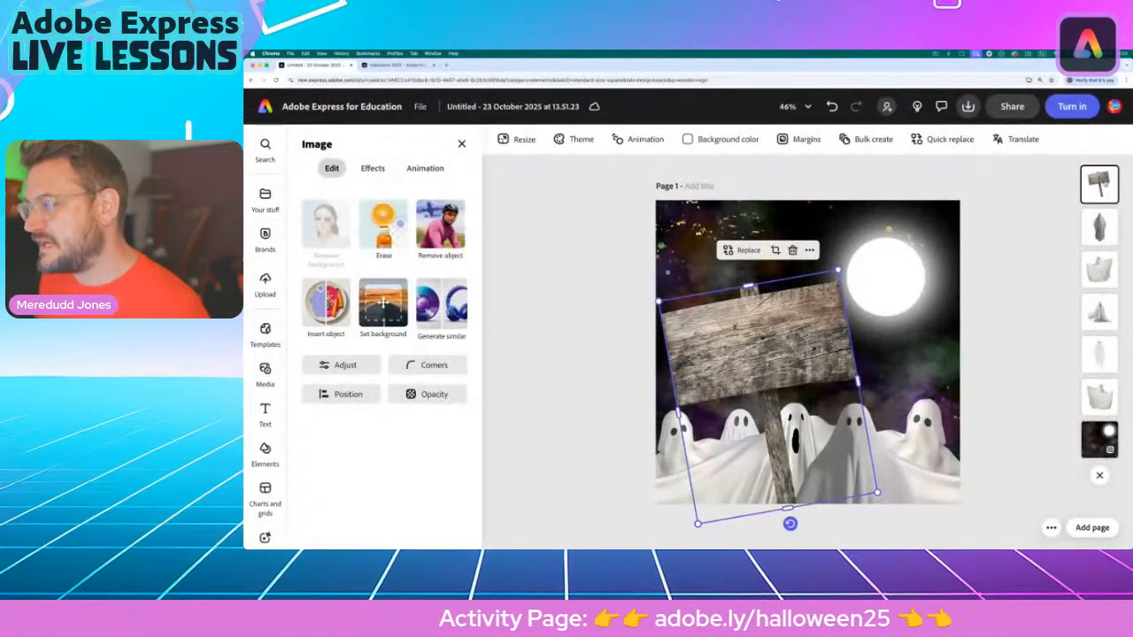
drag(1102, 186, 1066, 392)
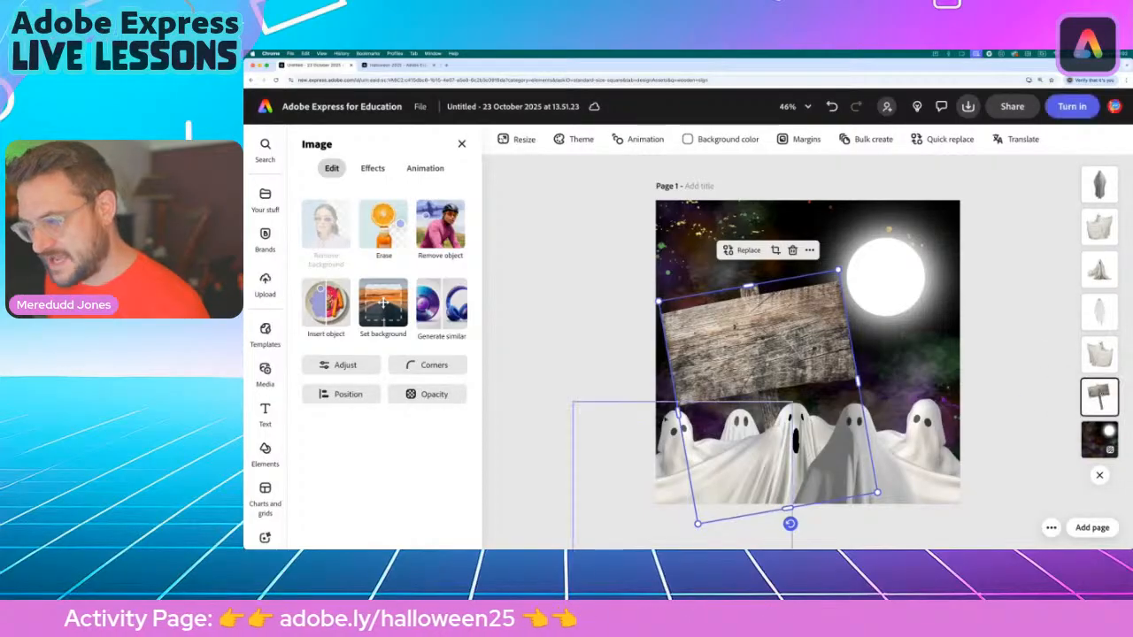
click(616, 333)
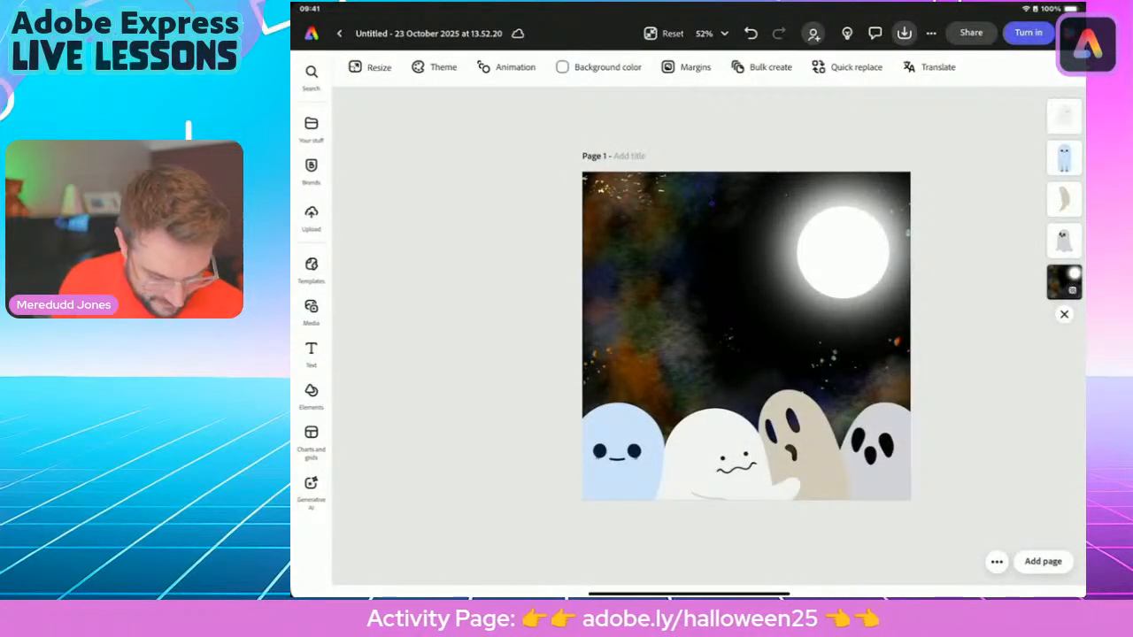
In the iPad design, search the design assets for "Wooden sign" and add the brown signpost with green grass at its base
click(311, 394)
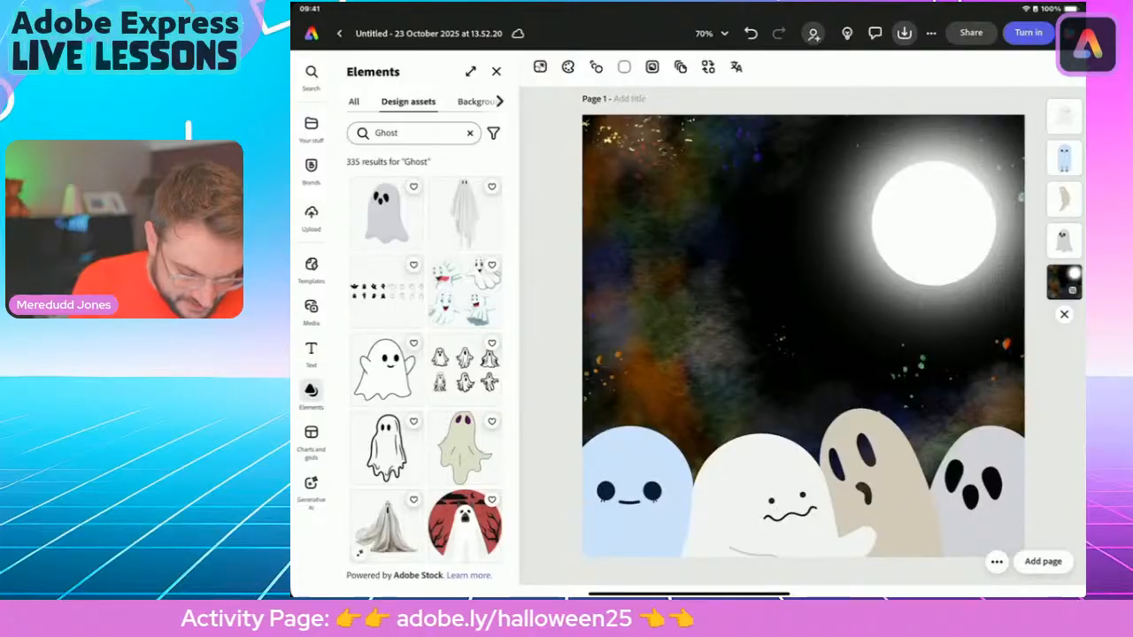
click(470, 133)
click(414, 133)
text(Wo)
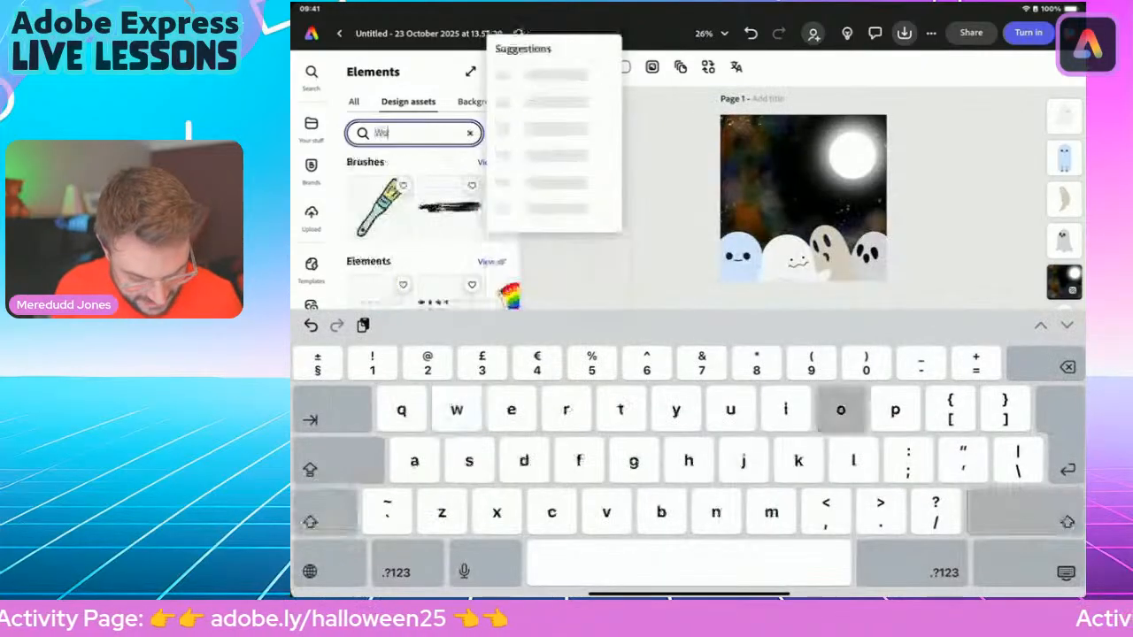
text(oden sign)
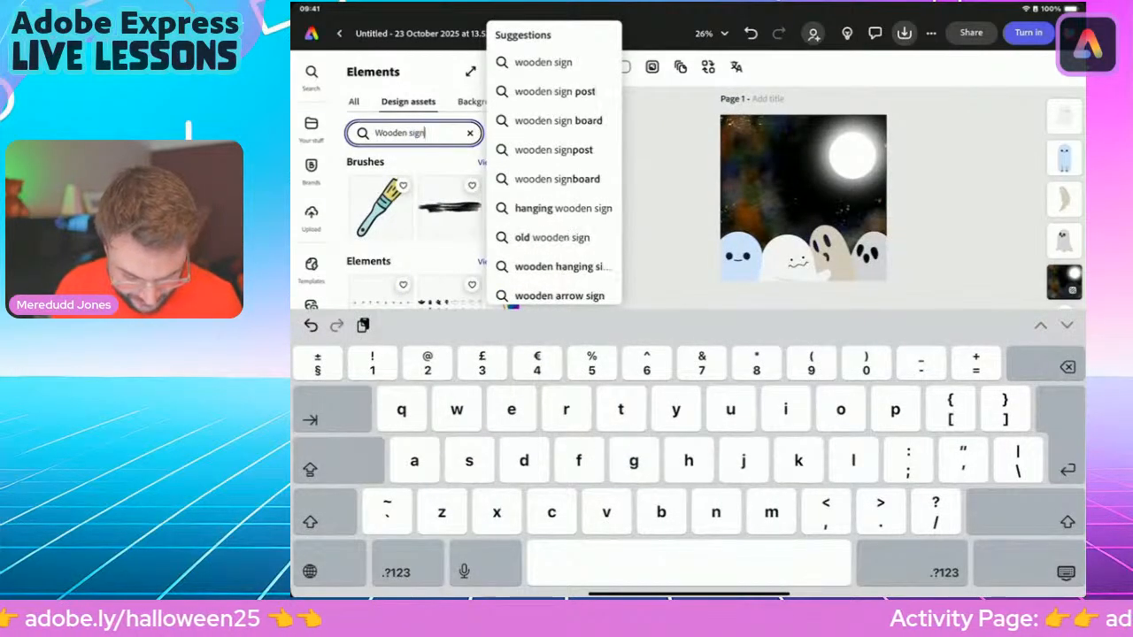
key(Return)
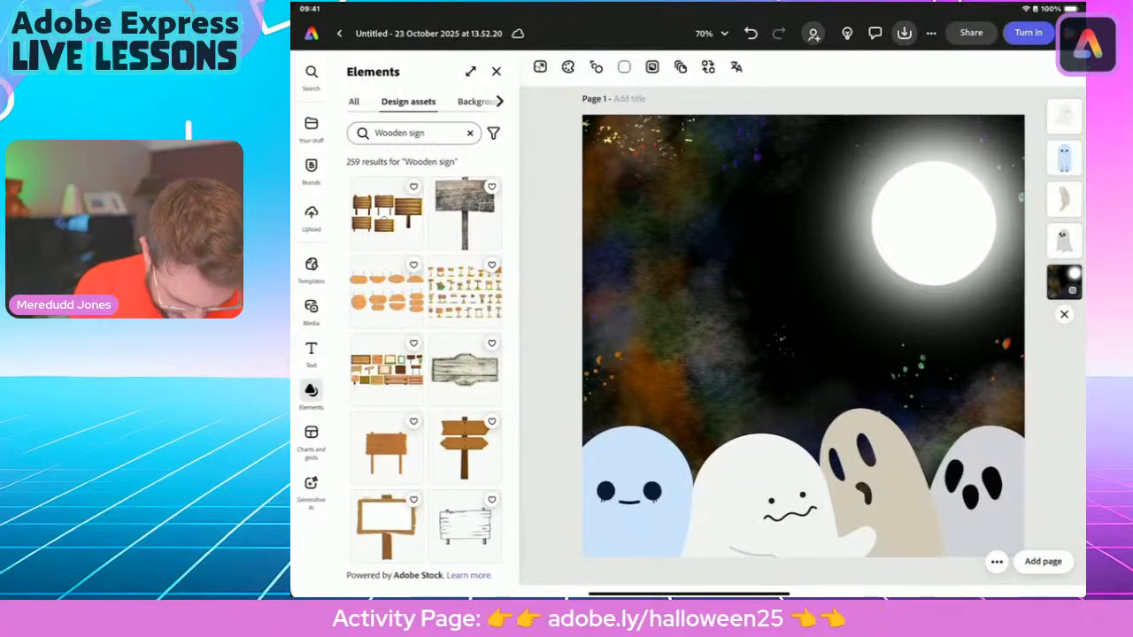
scroll(425, 354, down, 5)
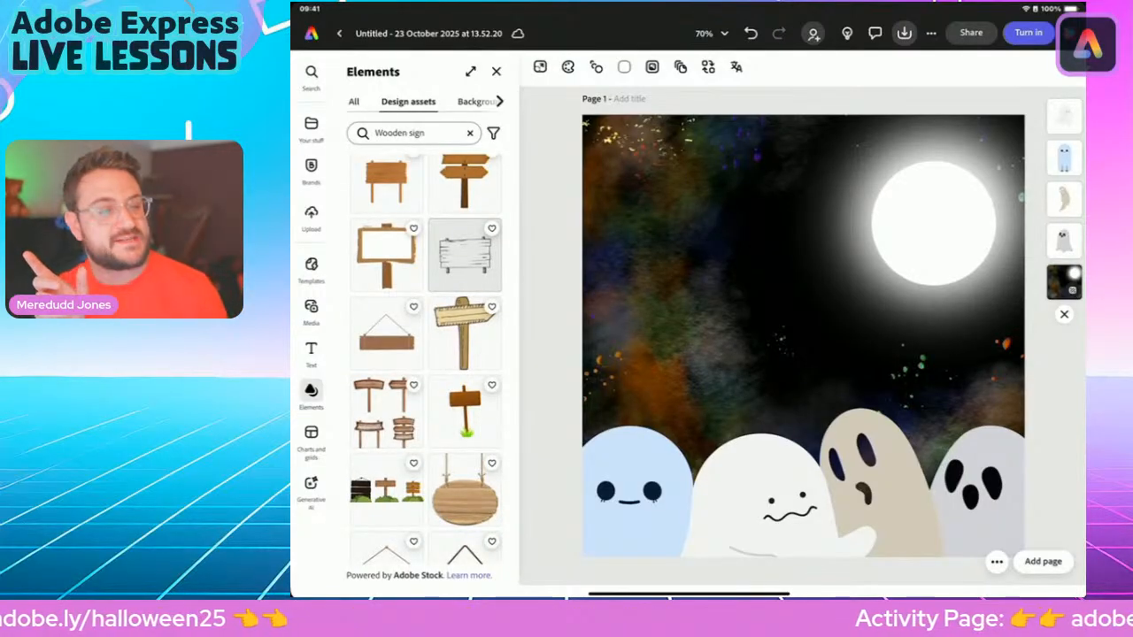
click(465, 411)
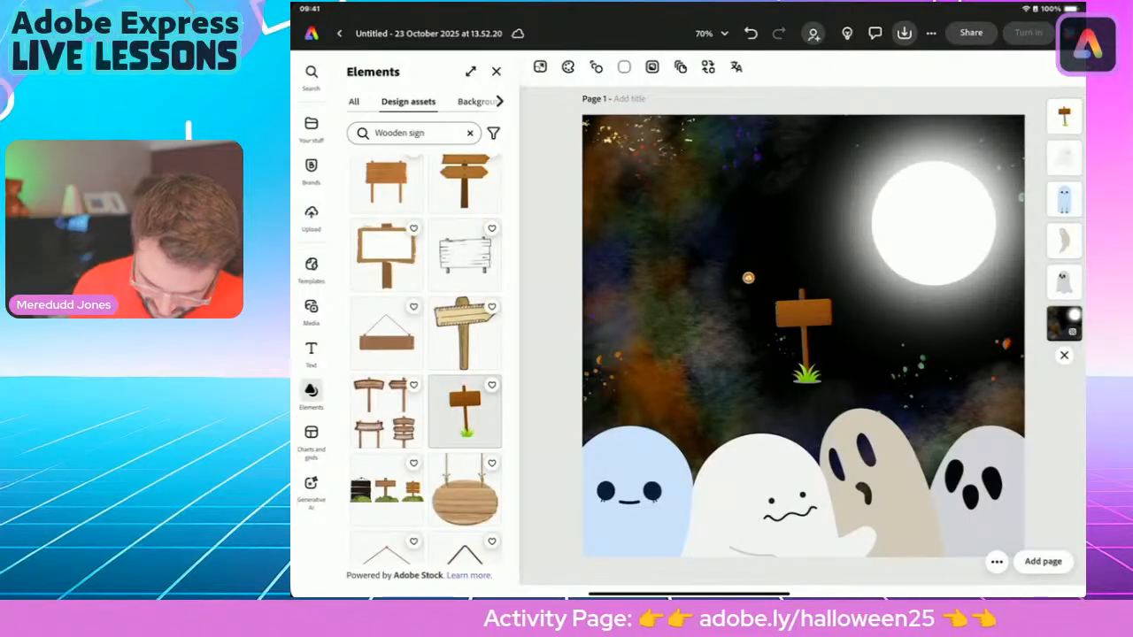
Enlarge the brown signpost and move it down over the ghosts so its grassy base sits near the page's lower edge
click(802, 319)
drag(738, 263, 550, 85)
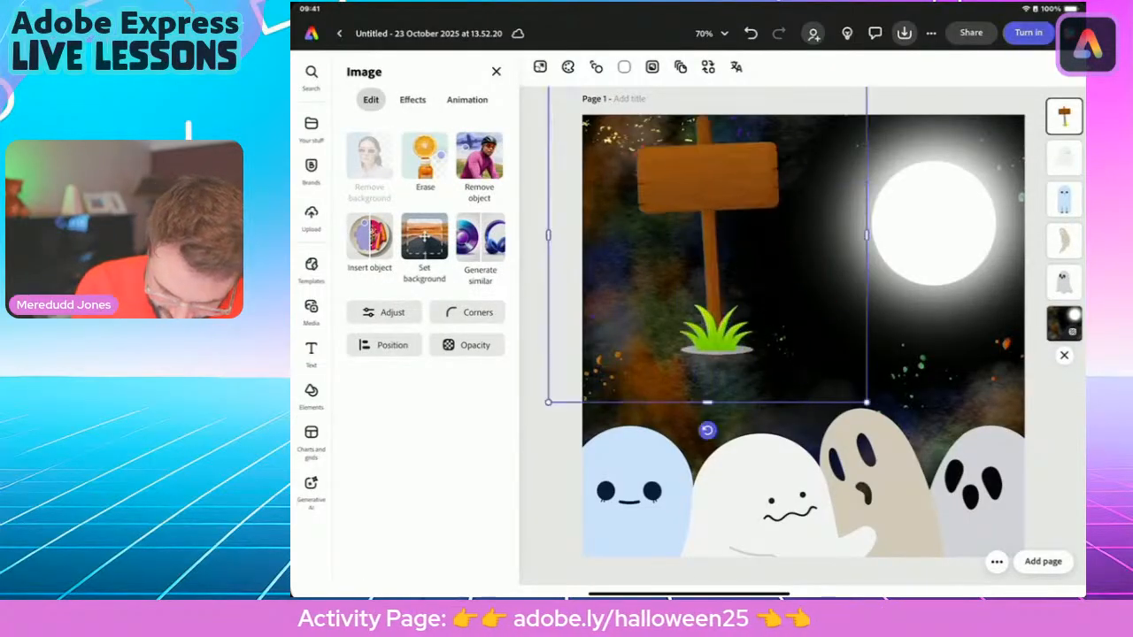
drag(710, 181, 818, 369)
scroll(803, 336, down, 5)
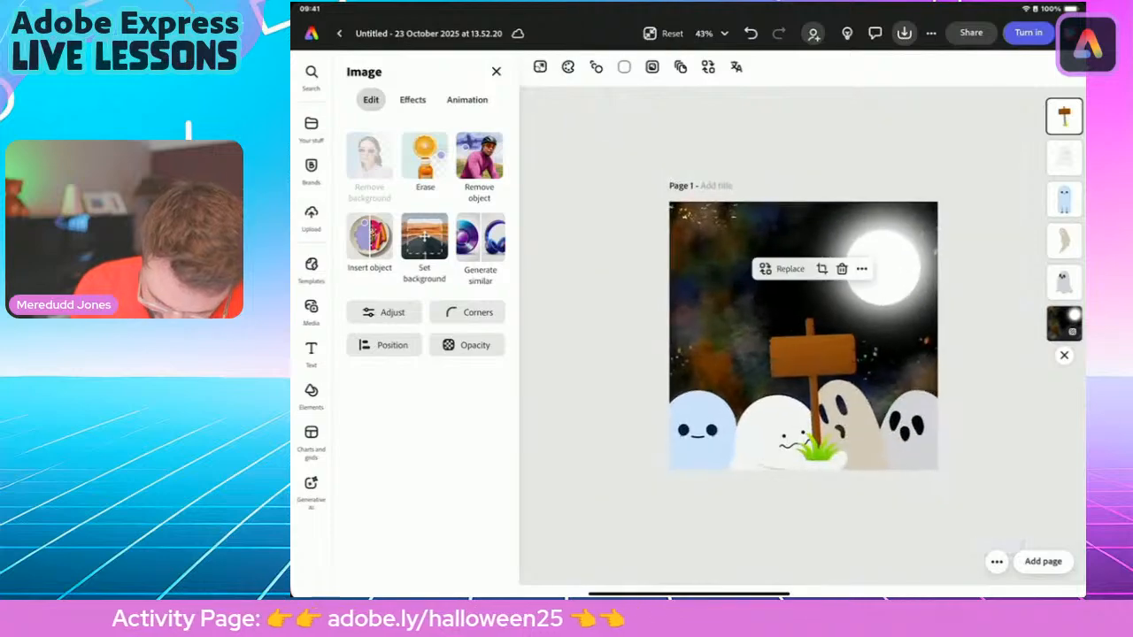
drag(715, 285, 571, 138)
drag(748, 252, 812, 365)
drag(627, 243, 593, 208)
drag(783, 341, 758, 312)
Tilt the brown signpost counterclockwise, fit it beside the moon, and layer it behind all the ghosts
drag(762, 154, 729, 157)
mouse_move(759, 315)
mouse_down()
mouse_move(783, 307)
mouse_move(774, 318)
mouse_up()
drag(936, 165, 916, 192)
mouse_move(755, 335)
mouse_down()
mouse_move(770, 313)
mouse_move(759, 326)
mouse_up()
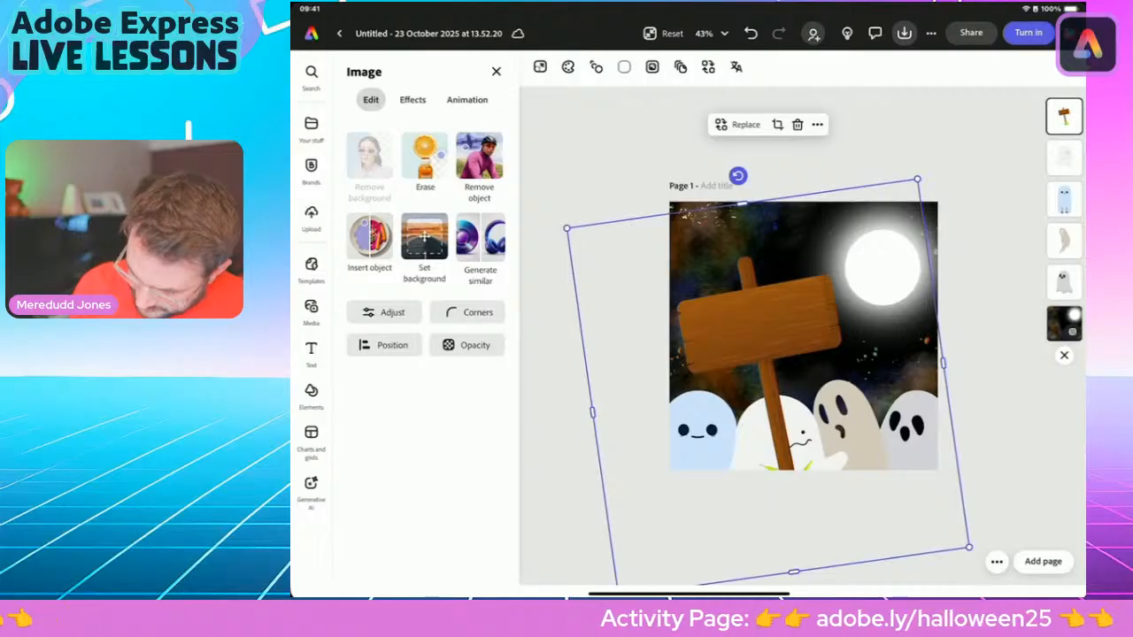
drag(1064, 116, 1064, 282)
click(994, 389)
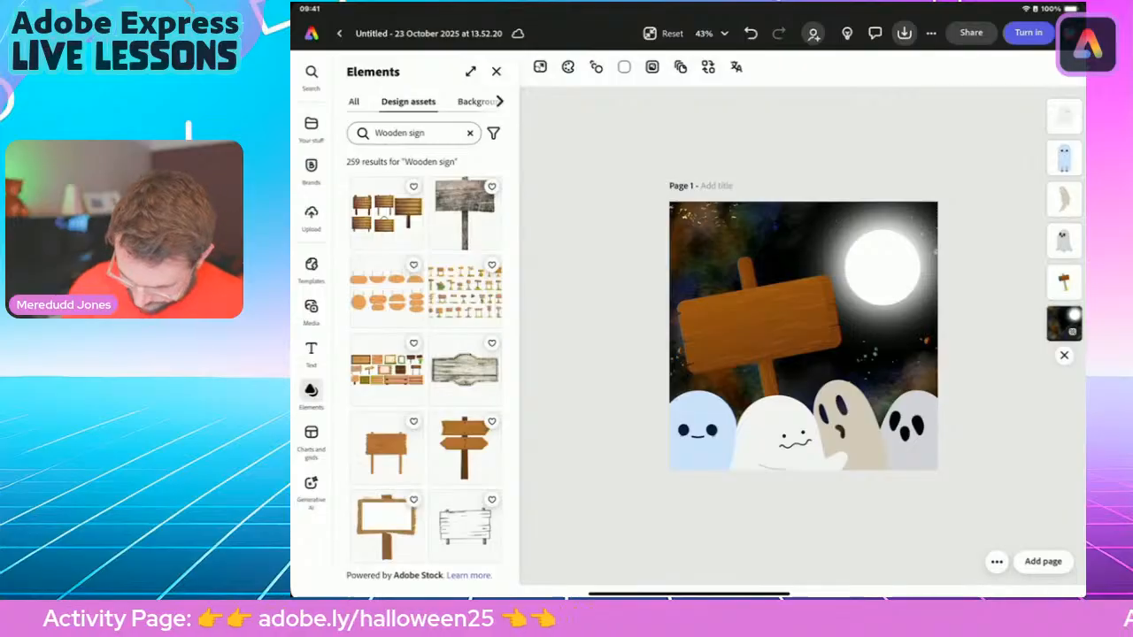
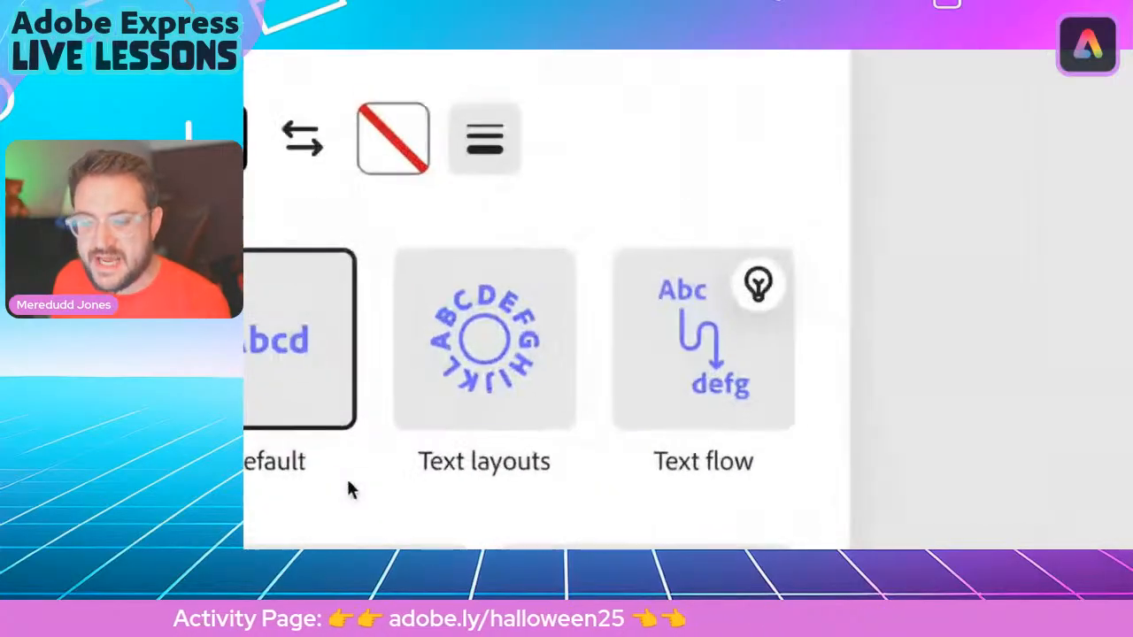
In the desktop design, apply the Dynamic text layout to the "Happy Halloween!" text and heighten its box to stack the words
click(496, 312)
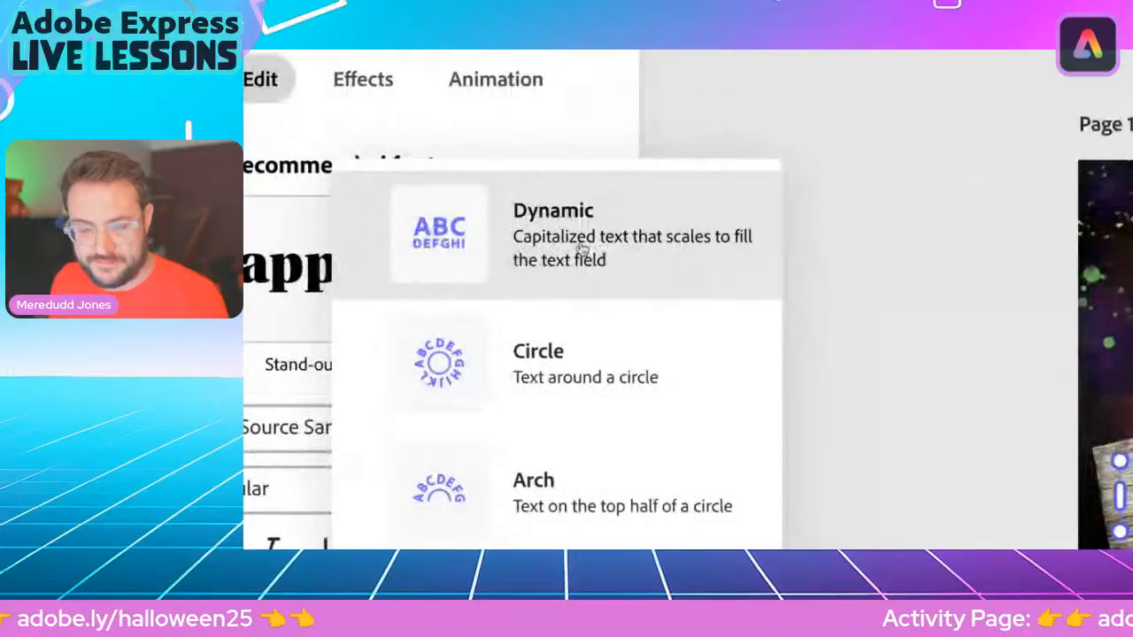
click(571, 250)
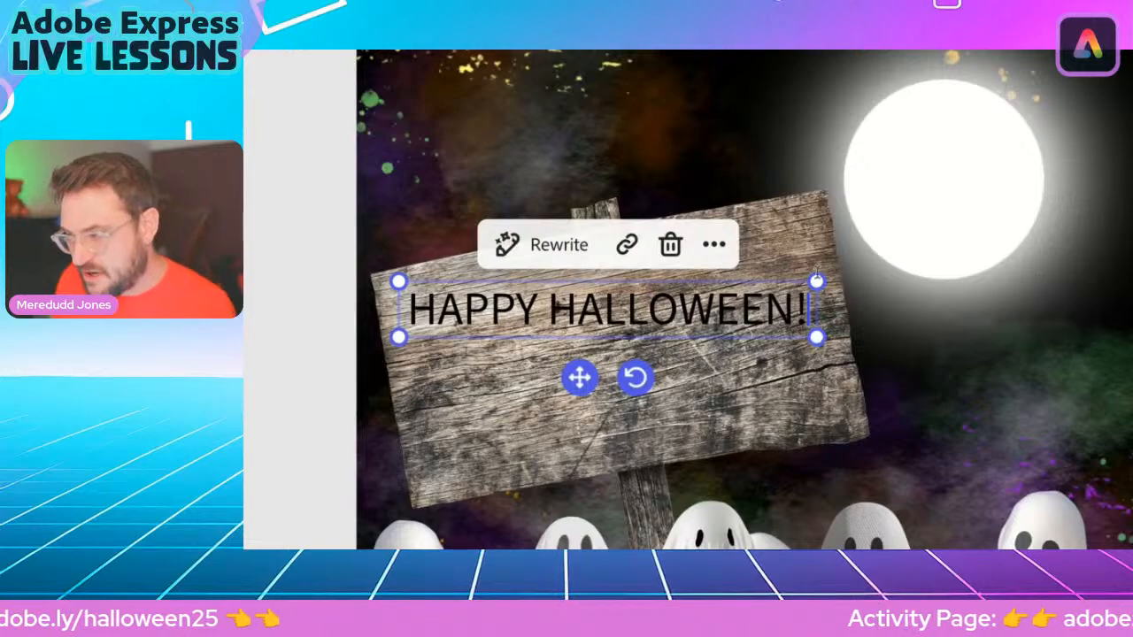
drag(818, 336, 807, 476)
Rotate the "HAPPY HALLOWEEN!" text to match the sign's tilt, and adjust its size and position to fill the board
drag(576, 509, 680, 492)
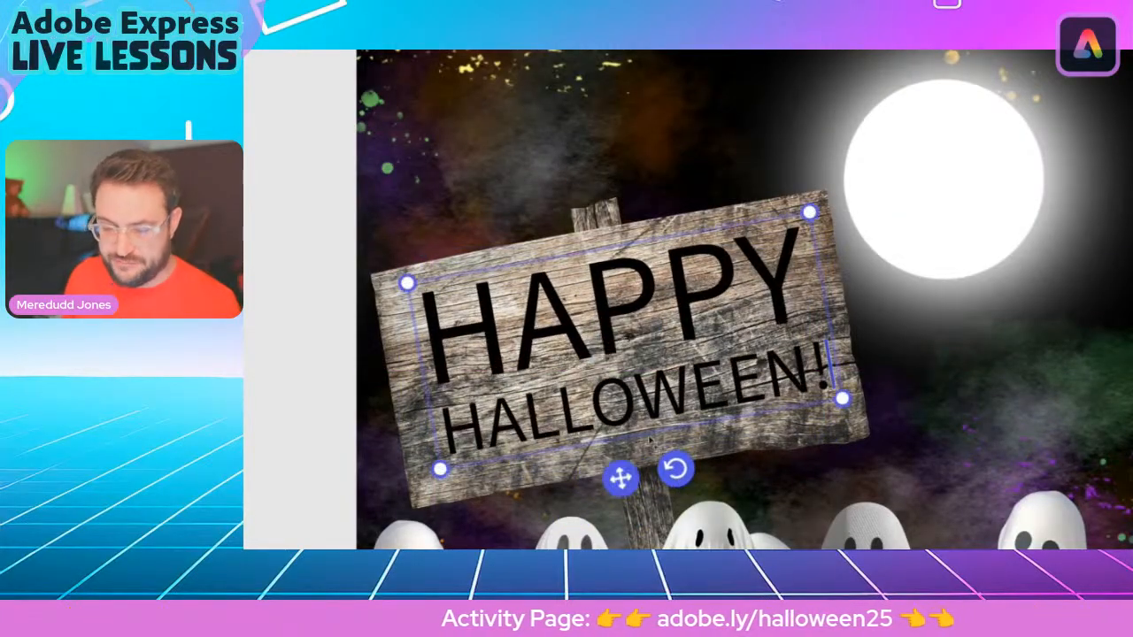
drag(406, 281, 387, 279)
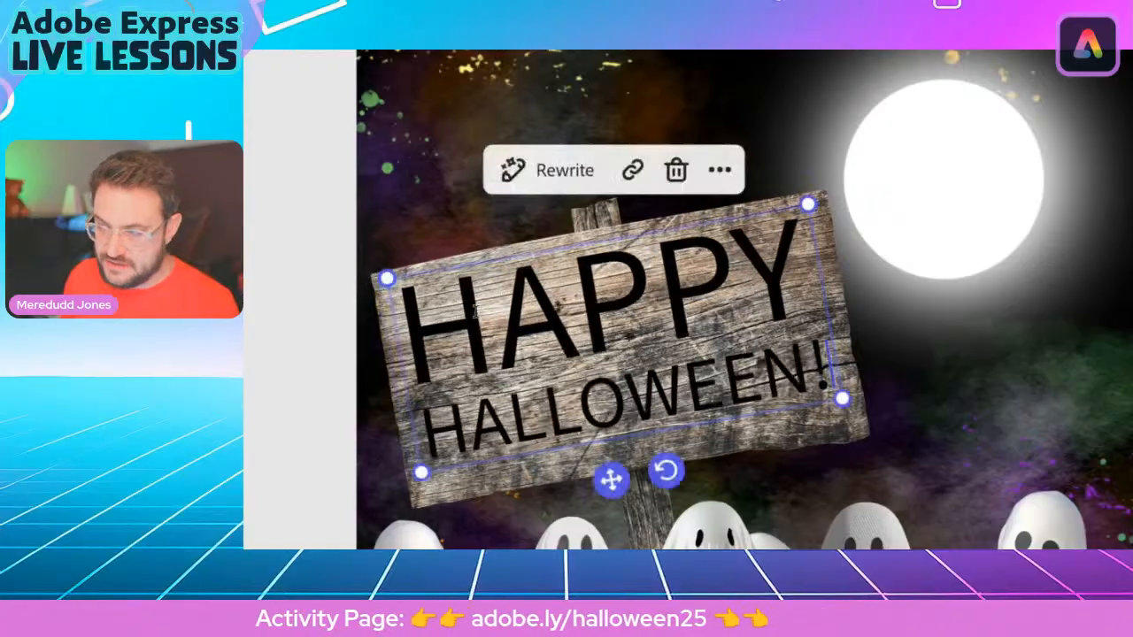
drag(842, 400, 851, 402)
mouse_move(613, 476)
mouse_down()
mouse_move(601, 480)
mouse_move(613, 484)
mouse_up()
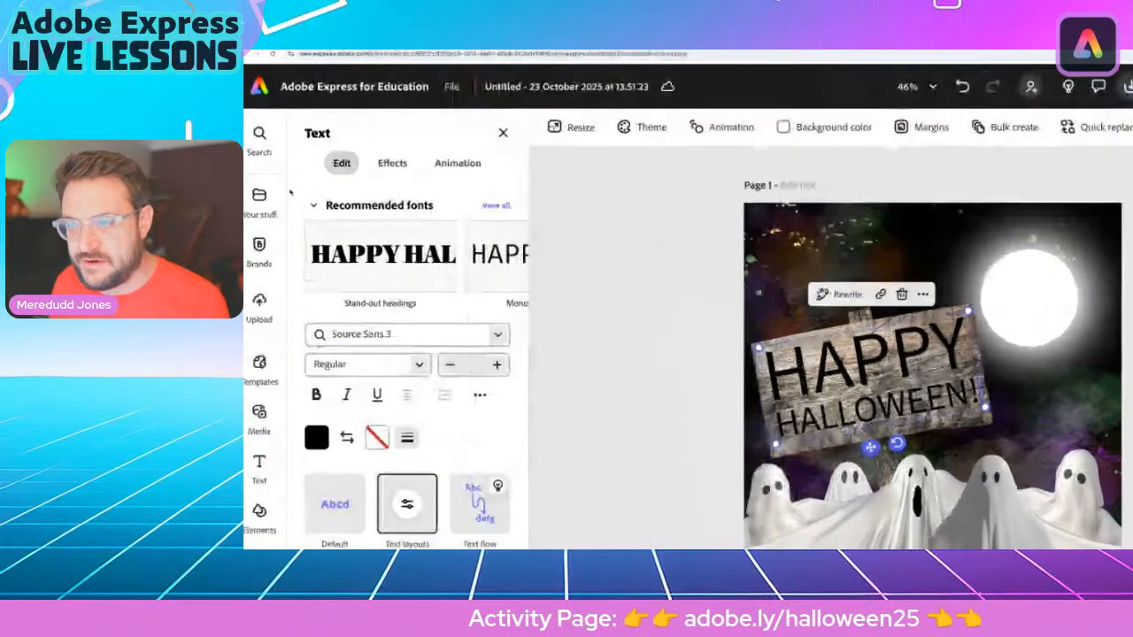
Look through all the recommended font categories for the "HAPPY HALLOWEEN!" text, from Stand-out headings to More suggestions
click(497, 204)
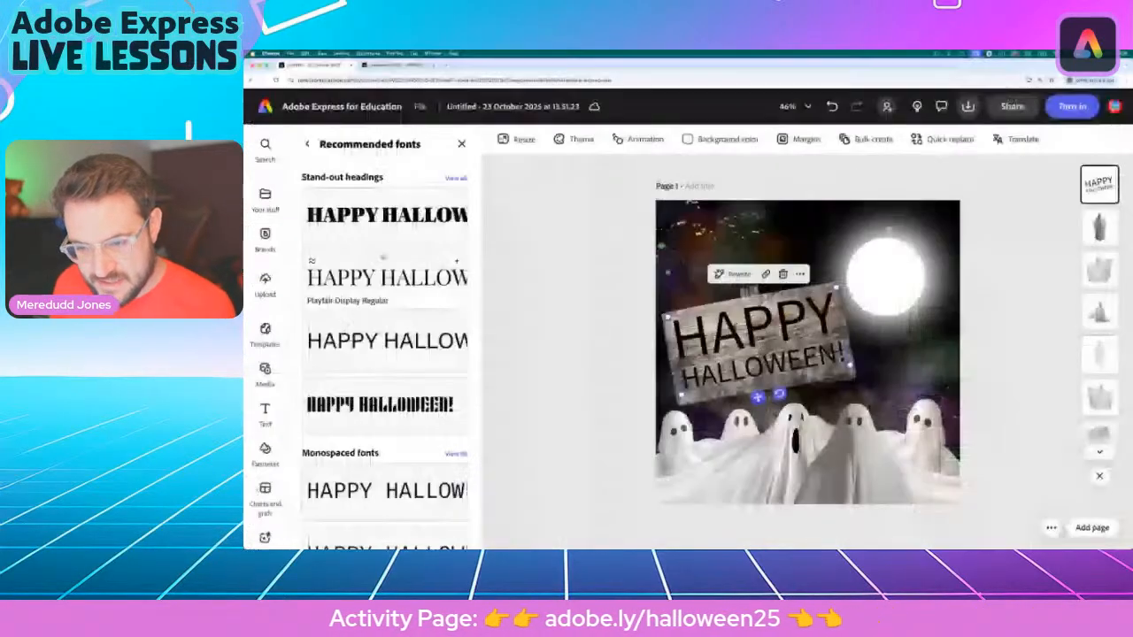
scroll(331, 364, down, 1)
scroll(324, 330, down, 8)
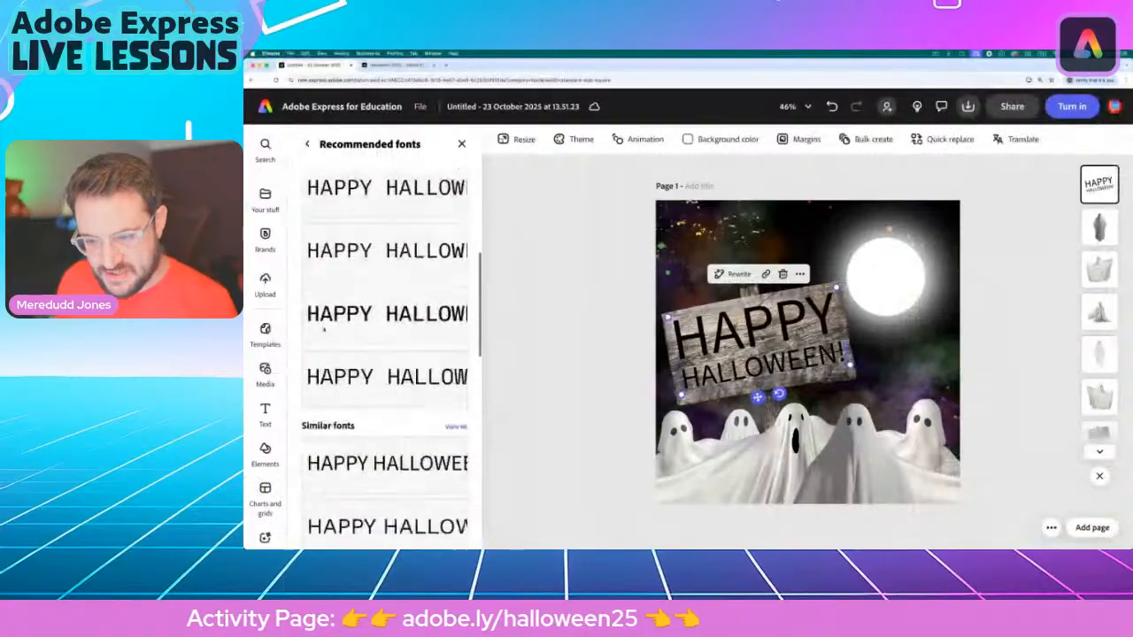
scroll(323, 334, down, 5)
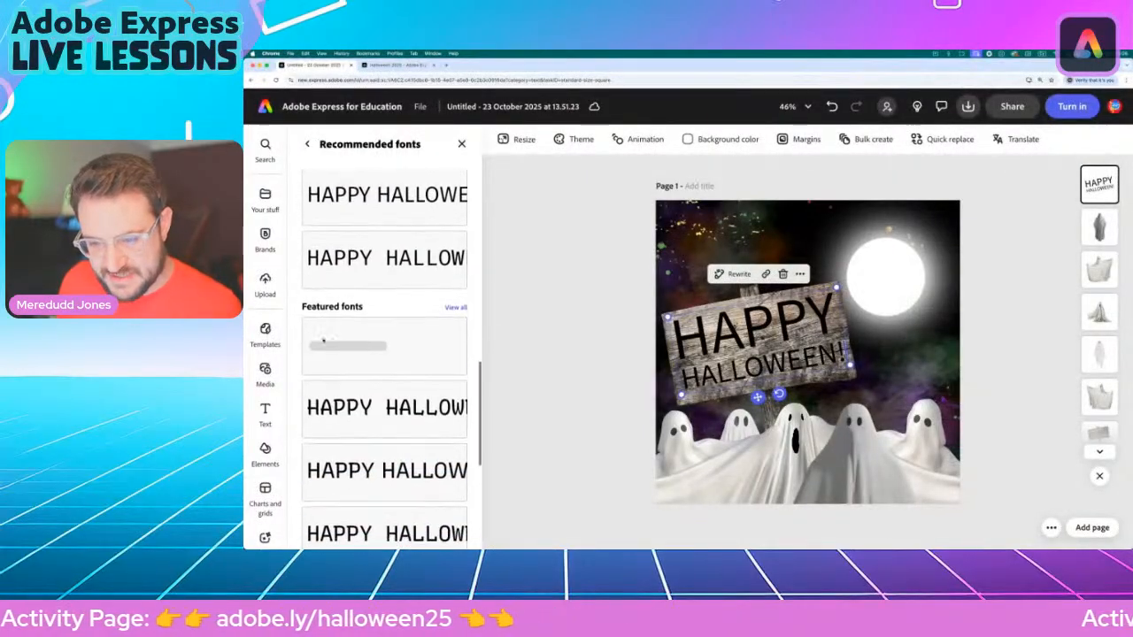
scroll(343, 361, down, 4)
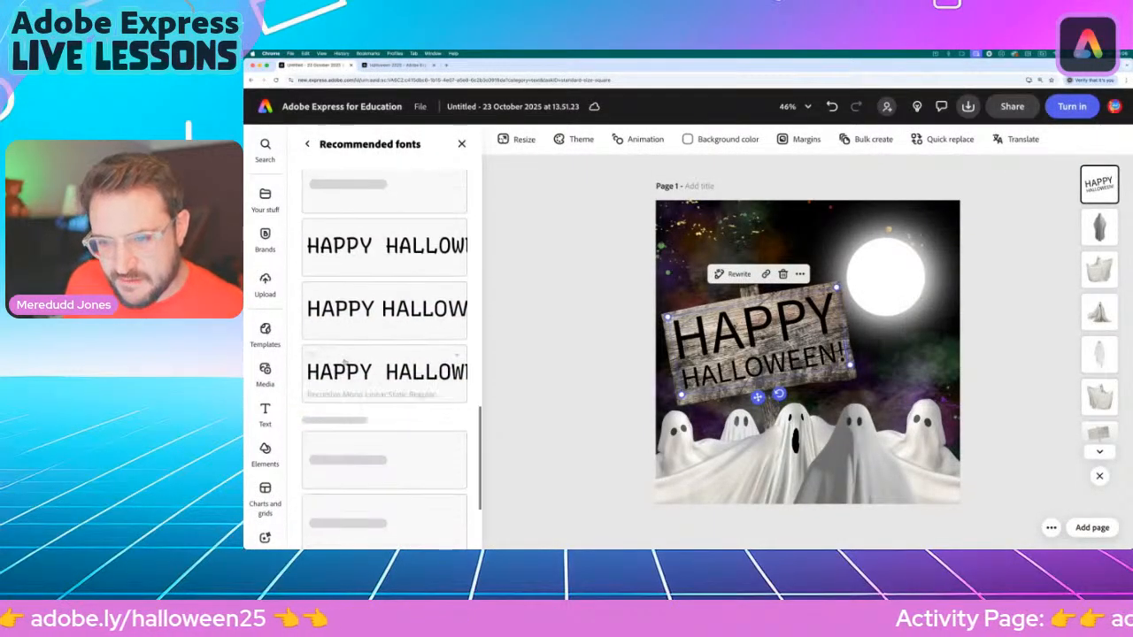
scroll(345, 361, up, 3)
scroll(346, 361, down, 1)
scroll(345, 360, down, 6)
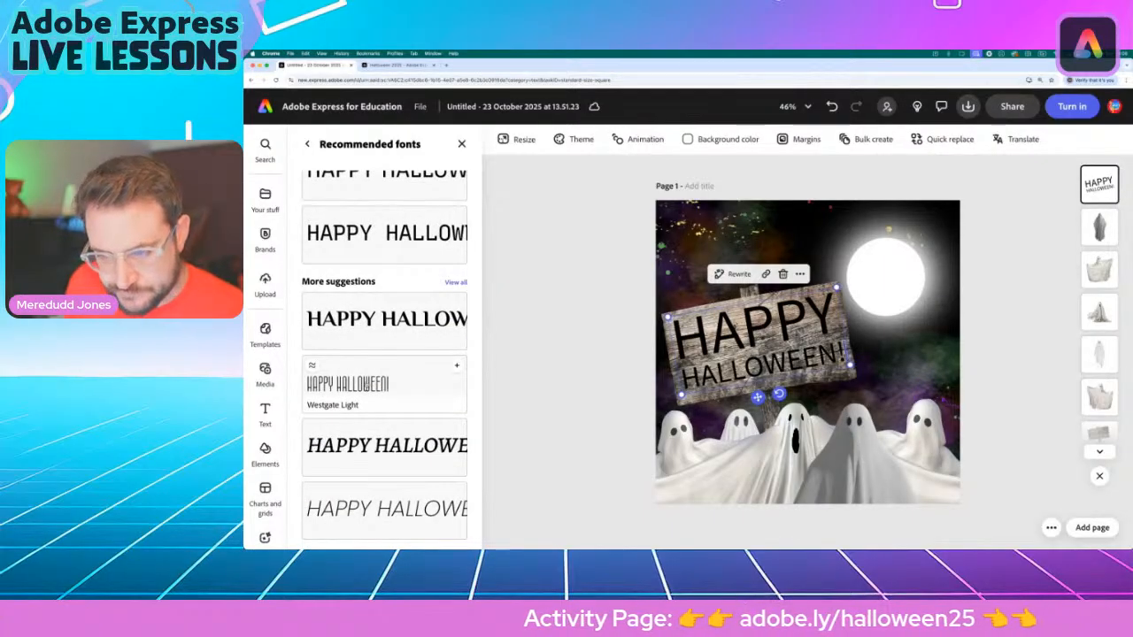
scroll(346, 361, up, 8)
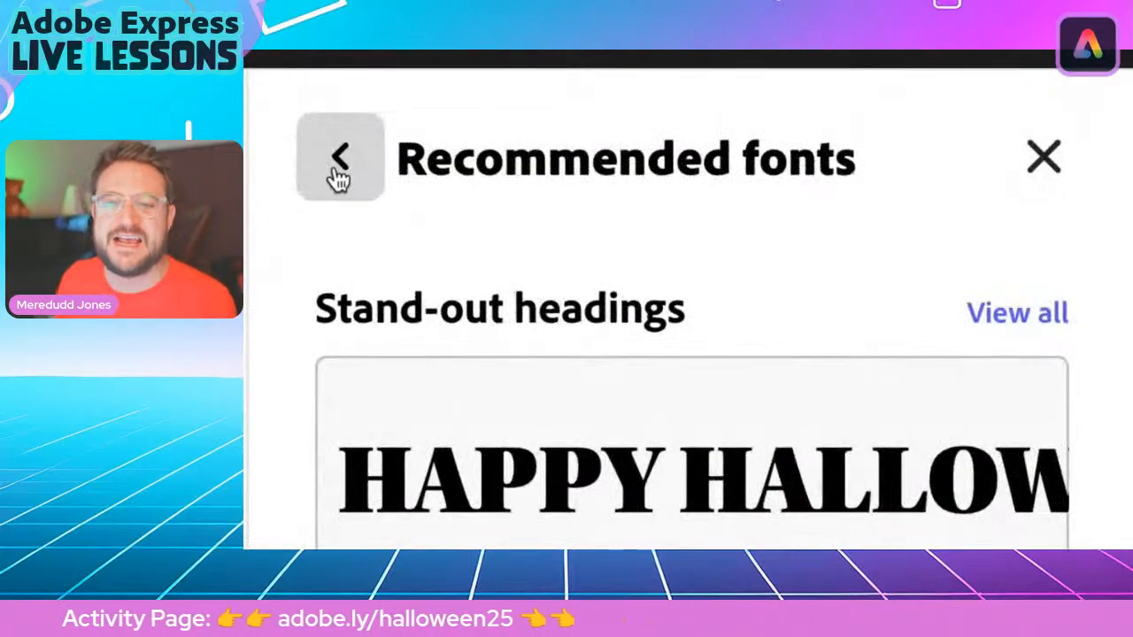
click(307, 143)
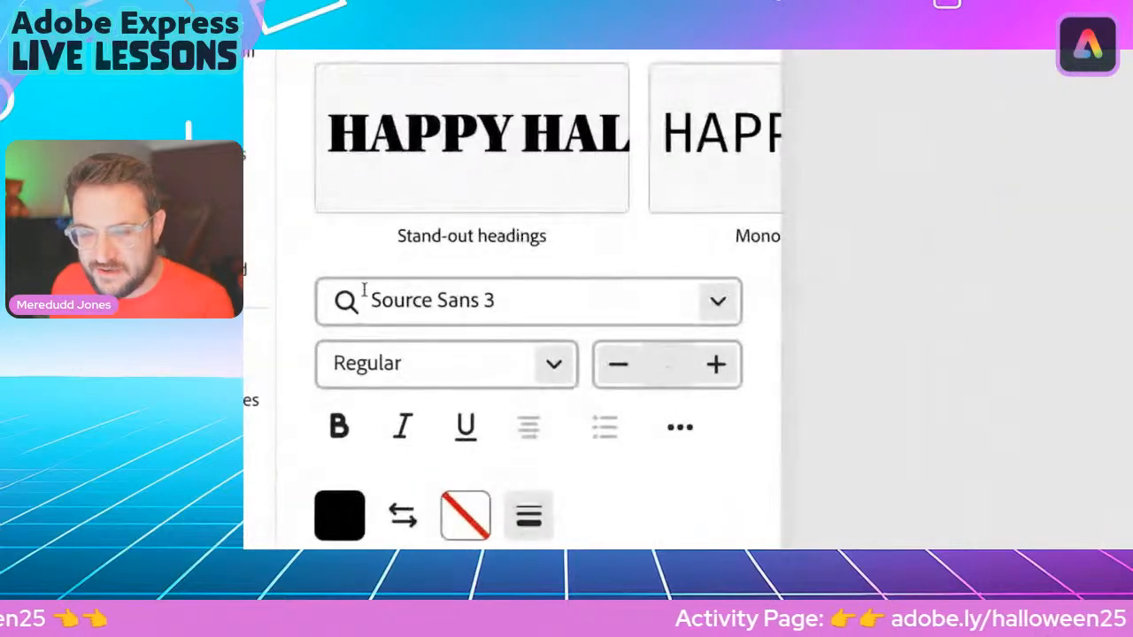
Set the font of the "HAPPY HALLOWEEN!" sign text to Lacquer Regular from the full font list
click(718, 304)
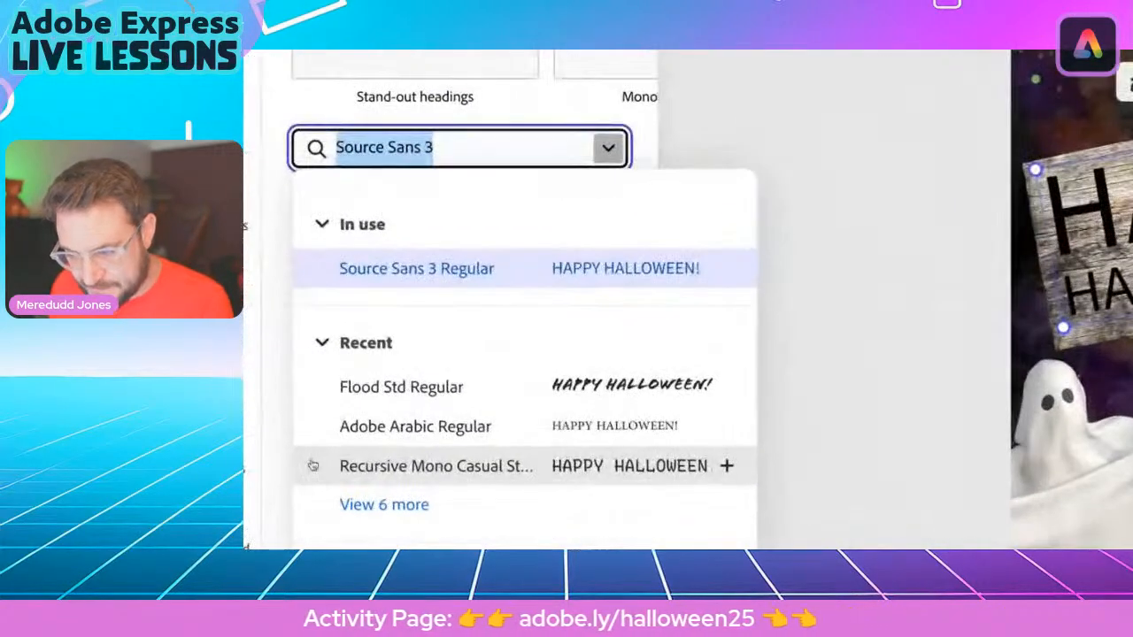
scroll(357, 452, down, 5)
scroll(402, 448, down, 3)
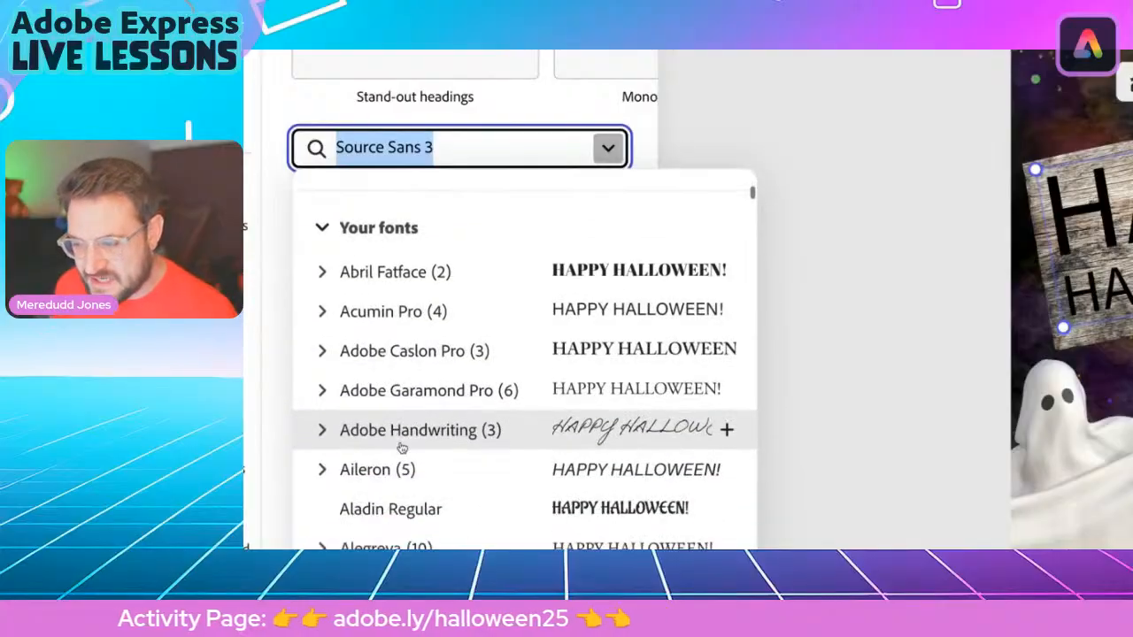
scroll(453, 391, down, 2)
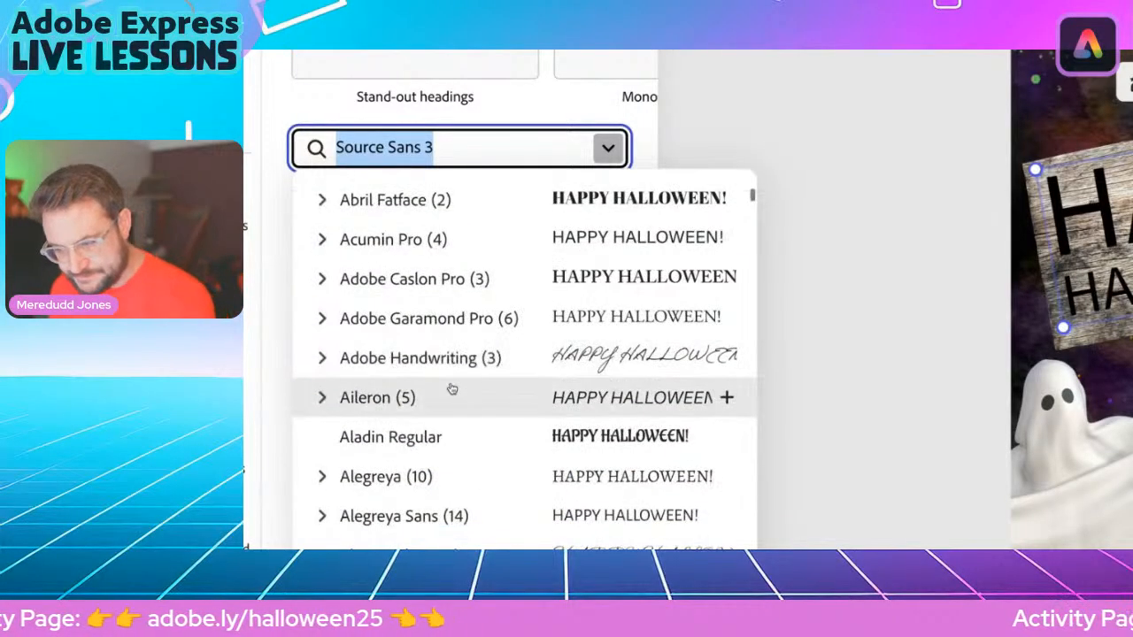
scroll(558, 429, down, 2)
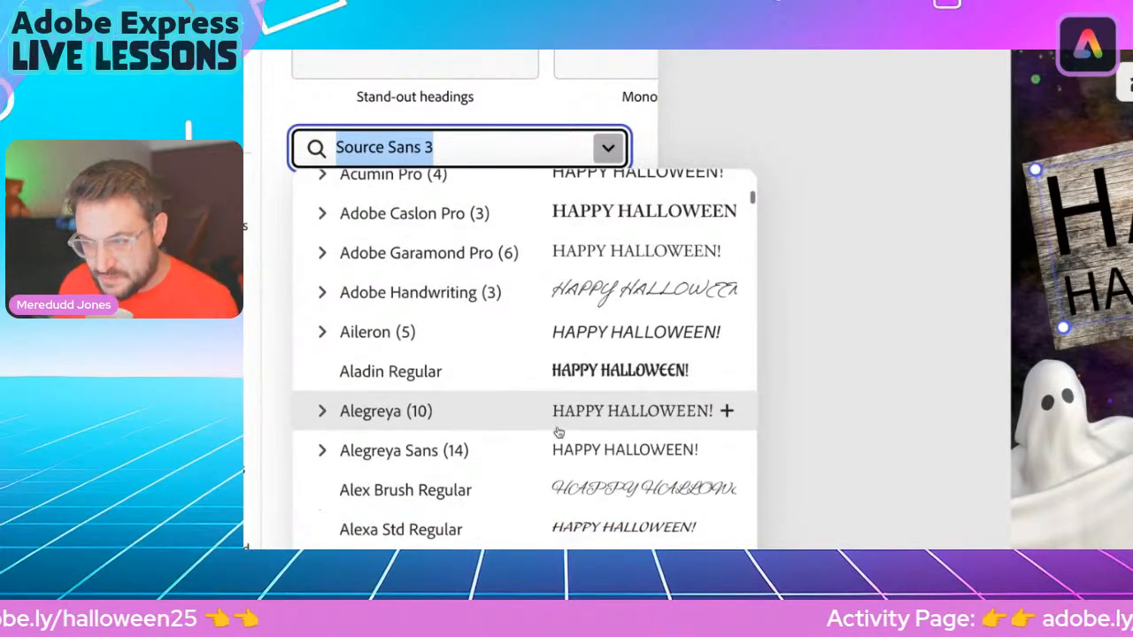
scroll(558, 431, down, 8)
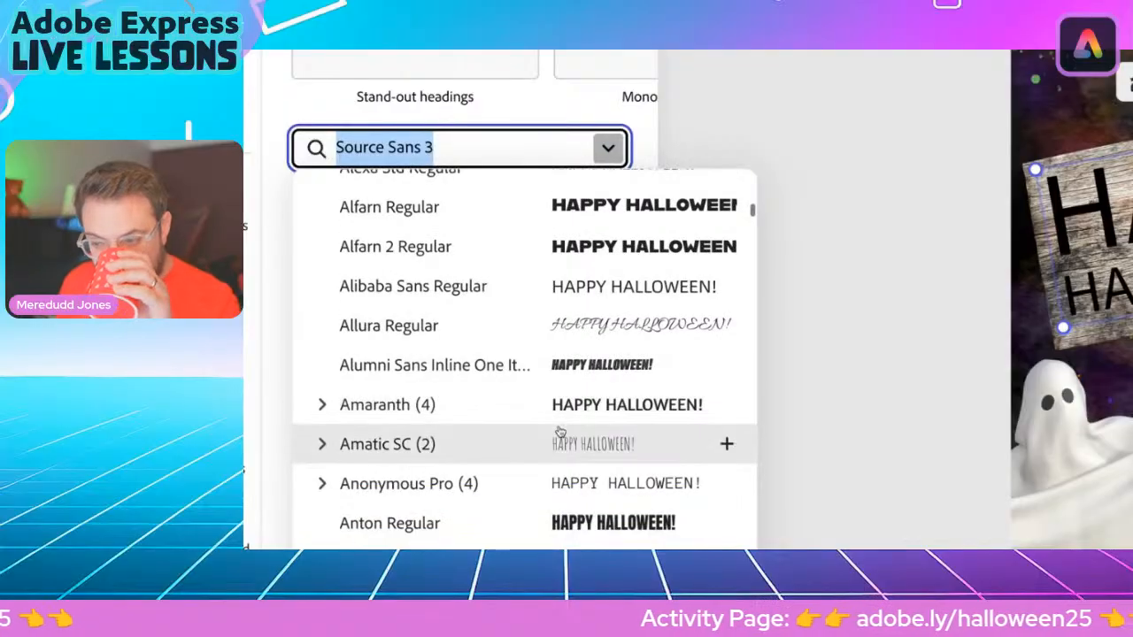
scroll(560, 431, down, 5)
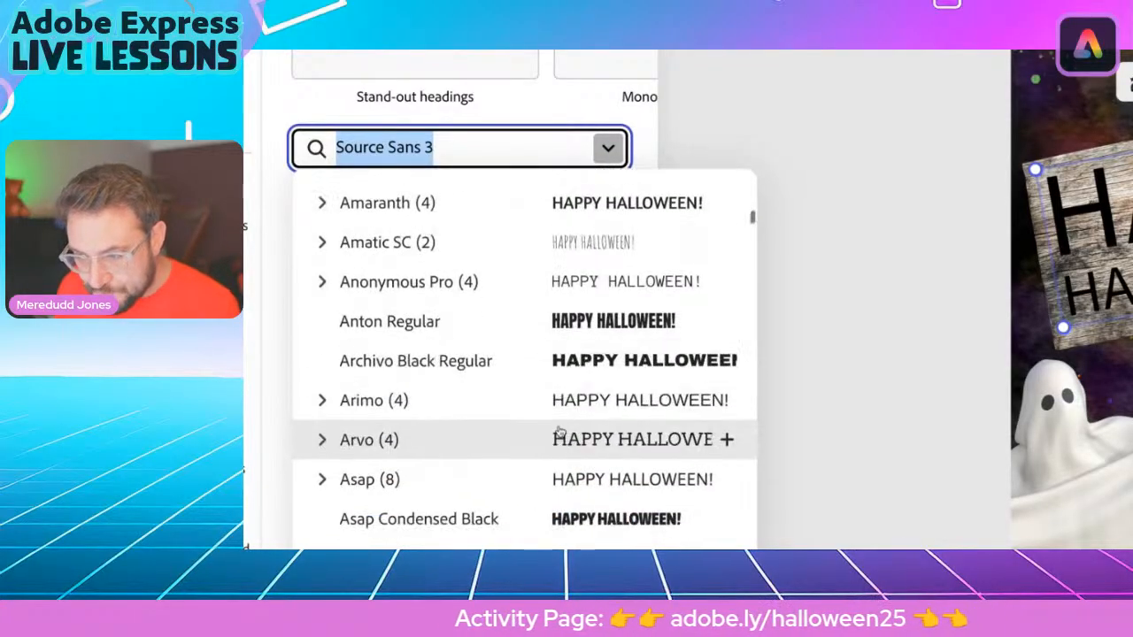
scroll(562, 427, down, 5)
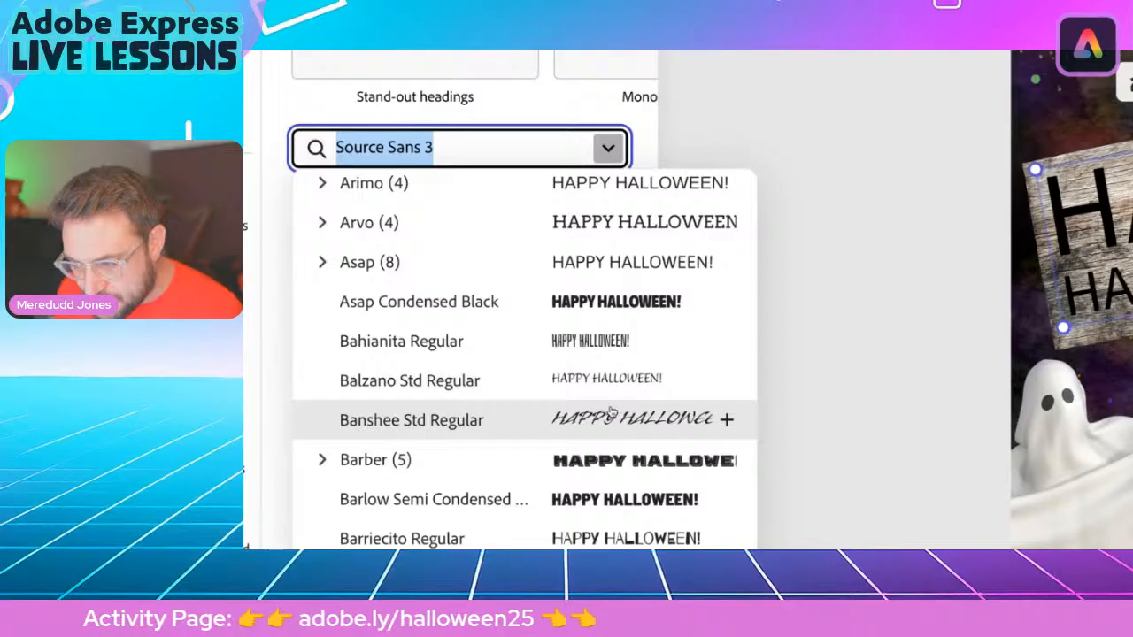
scroll(616, 427, down, 2)
scroll(622, 427, down, 3)
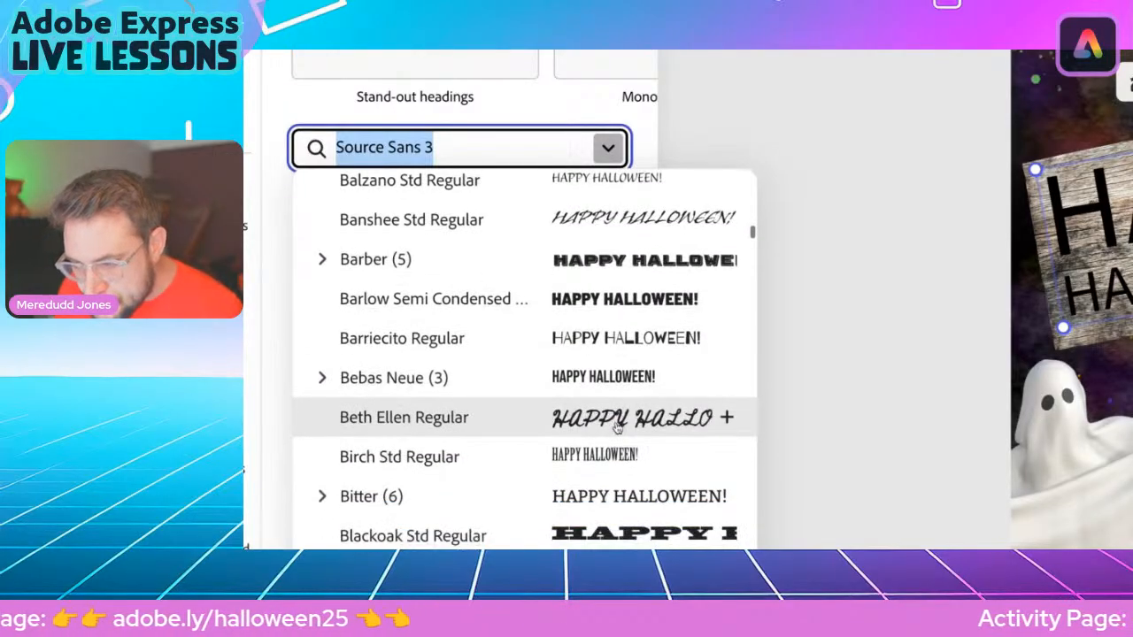
scroll(621, 426, down, 4)
scroll(624, 431, down, 5)
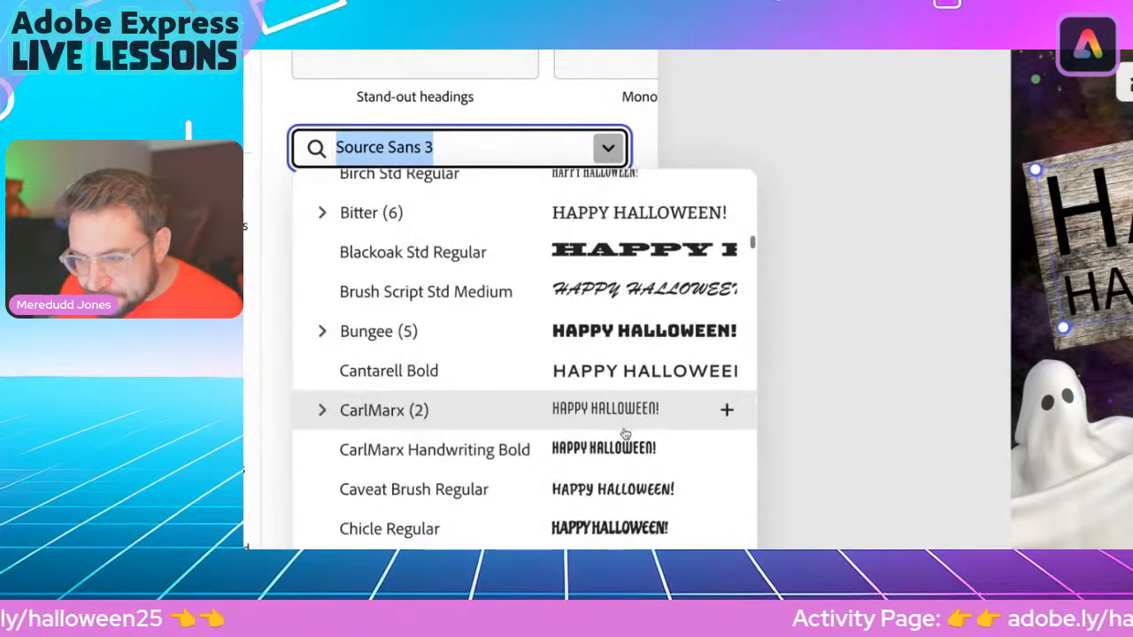
scroll(625, 432, down, 1)
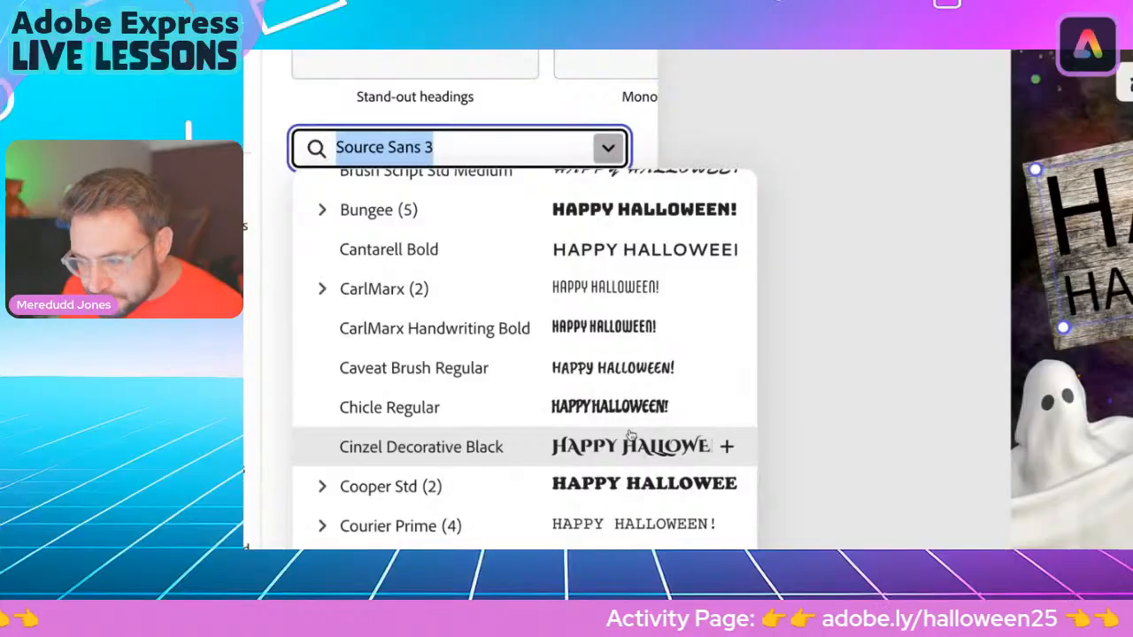
scroll(630, 434, down, 2)
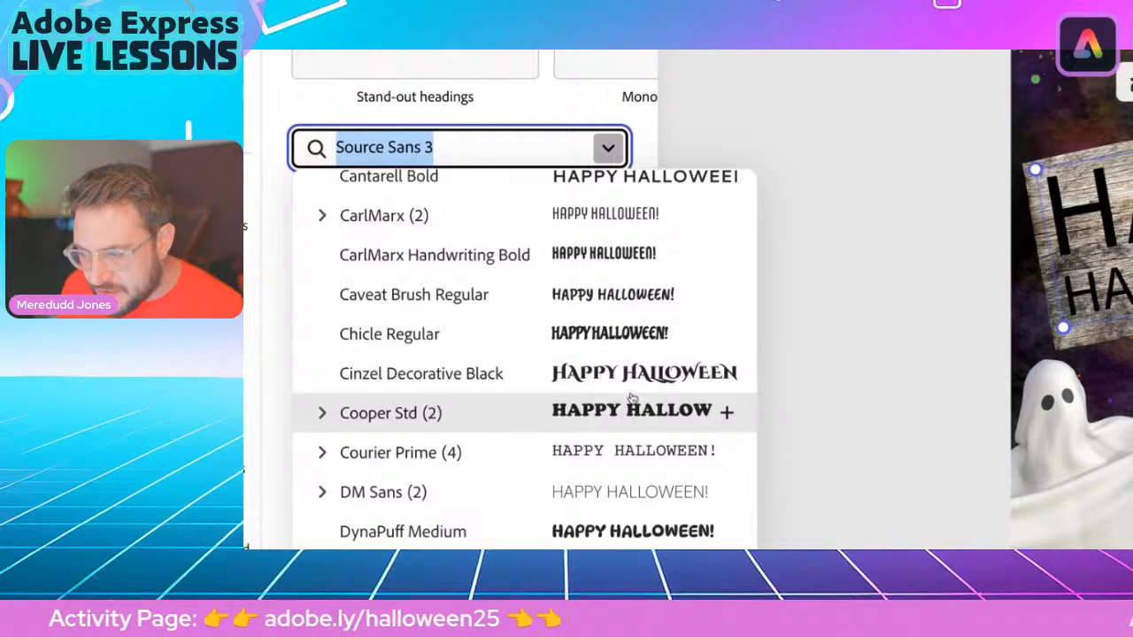
scroll(631, 403, down, 2)
scroll(631, 401, down, 3)
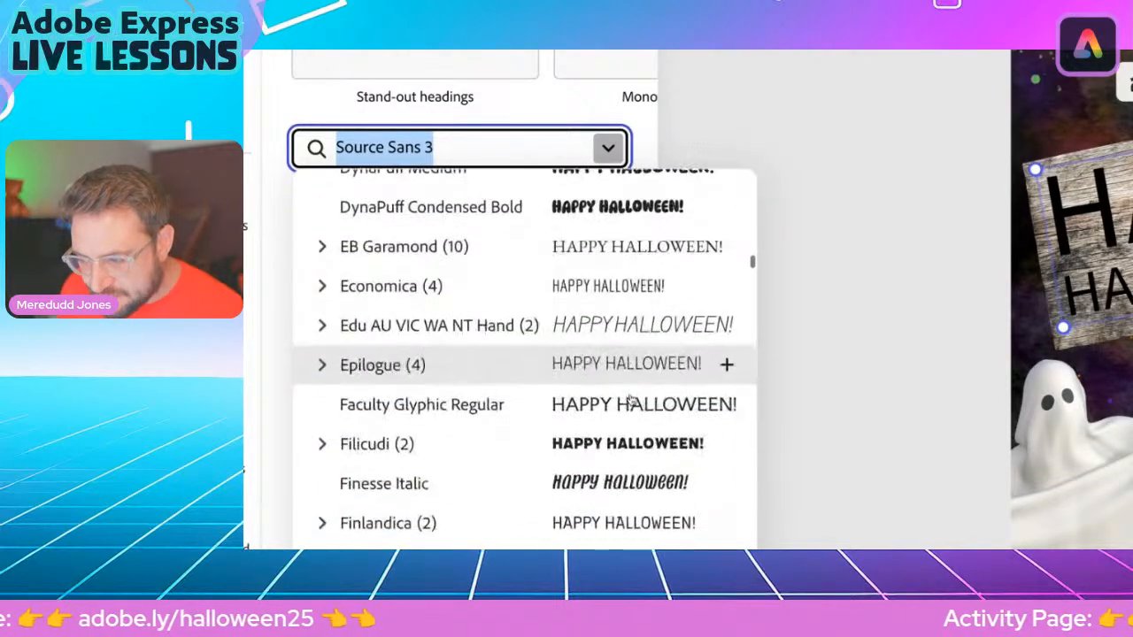
scroll(631, 401, down, 3)
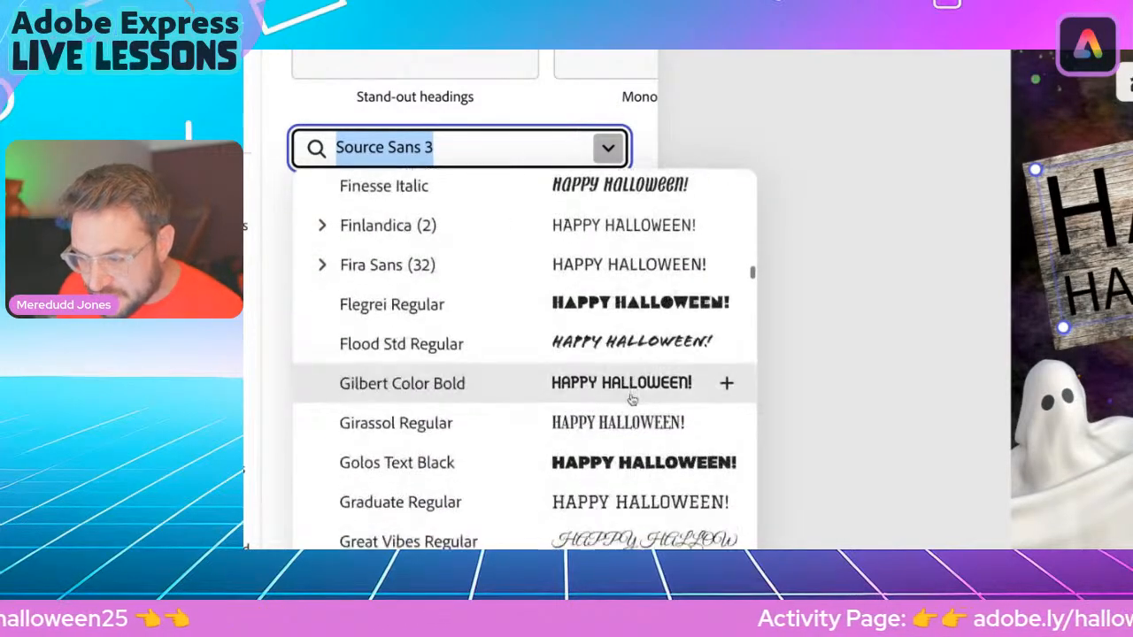
scroll(631, 401, down, 4)
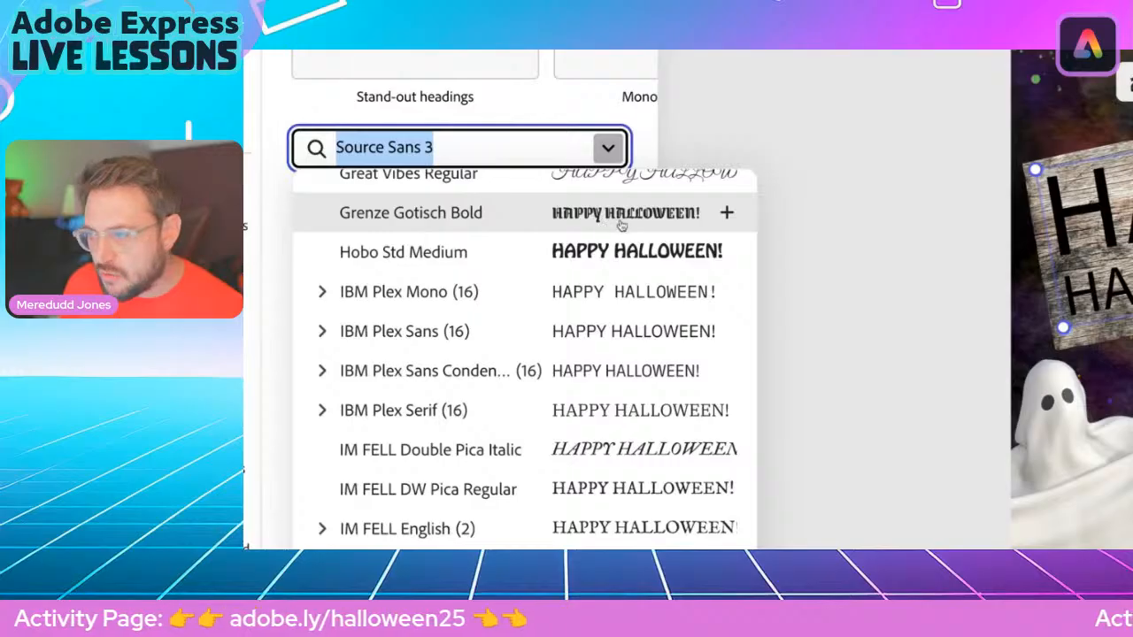
scroll(626, 225, down, 4)
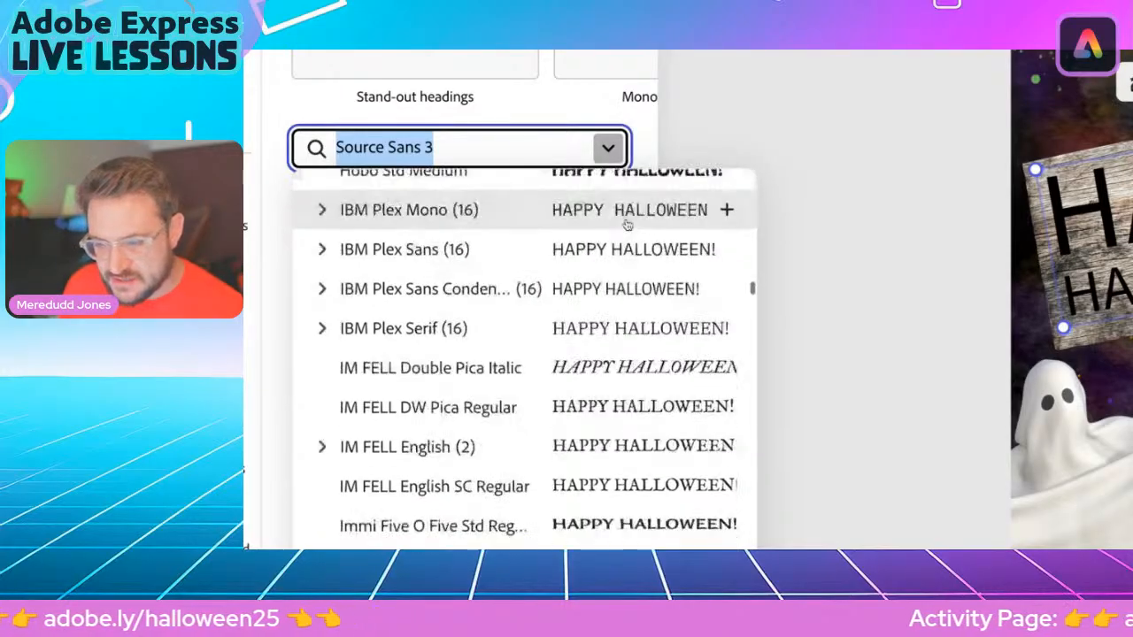
scroll(631, 226, down, 4)
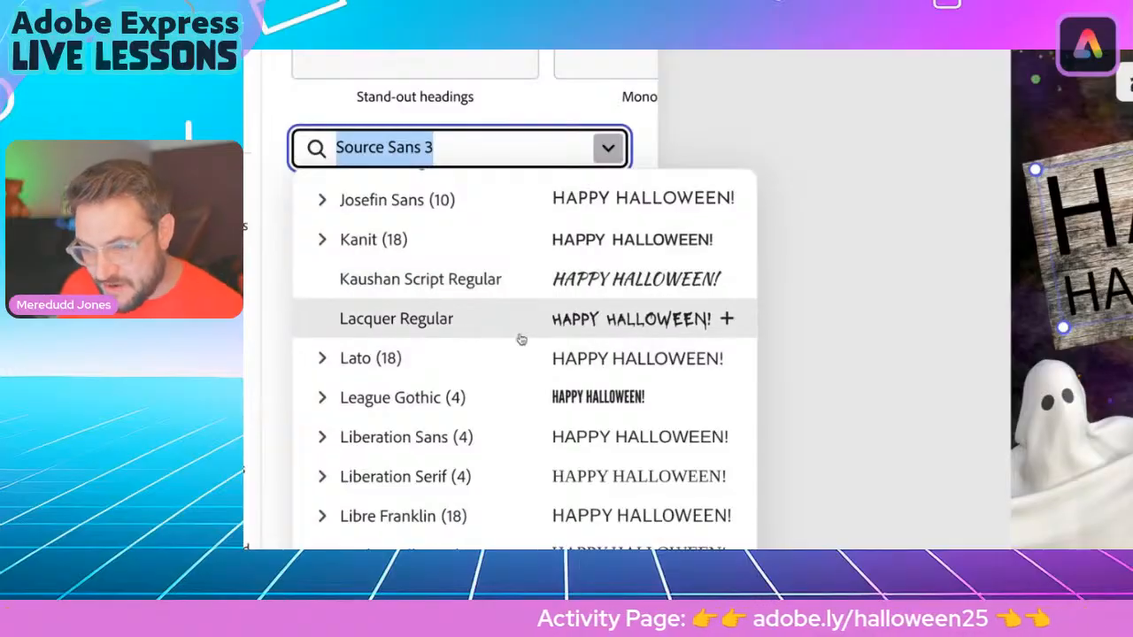
click(636, 330)
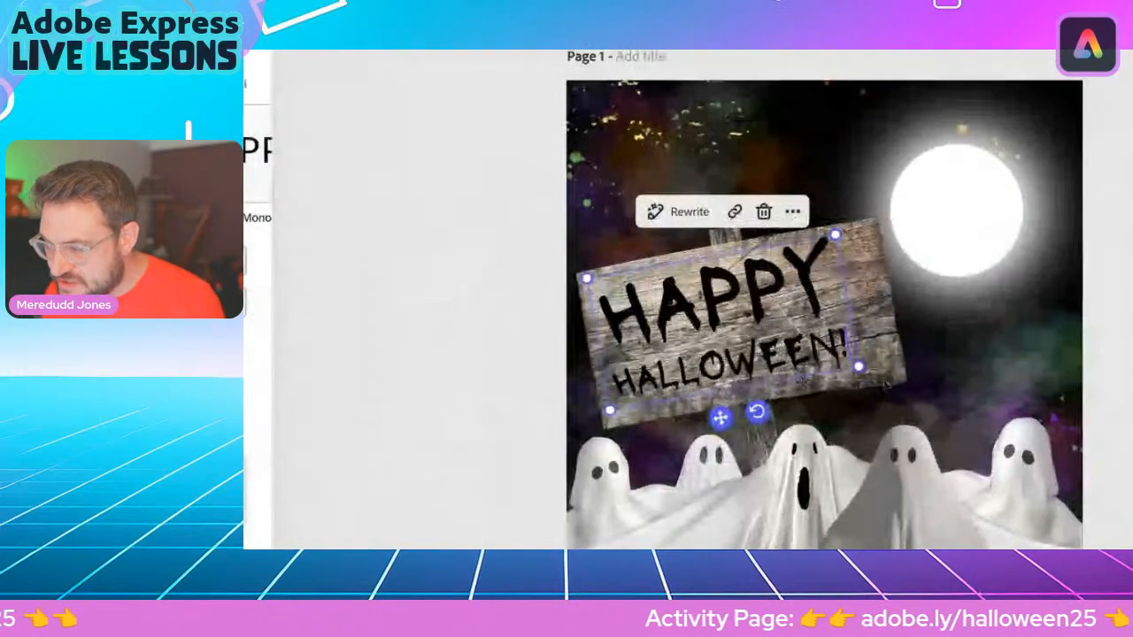
Enlarge the "HAPPY HALLOWEEN!" text toward the edges of the wooden board and slightly reduce its line spacing
drag(858, 367, 892, 375)
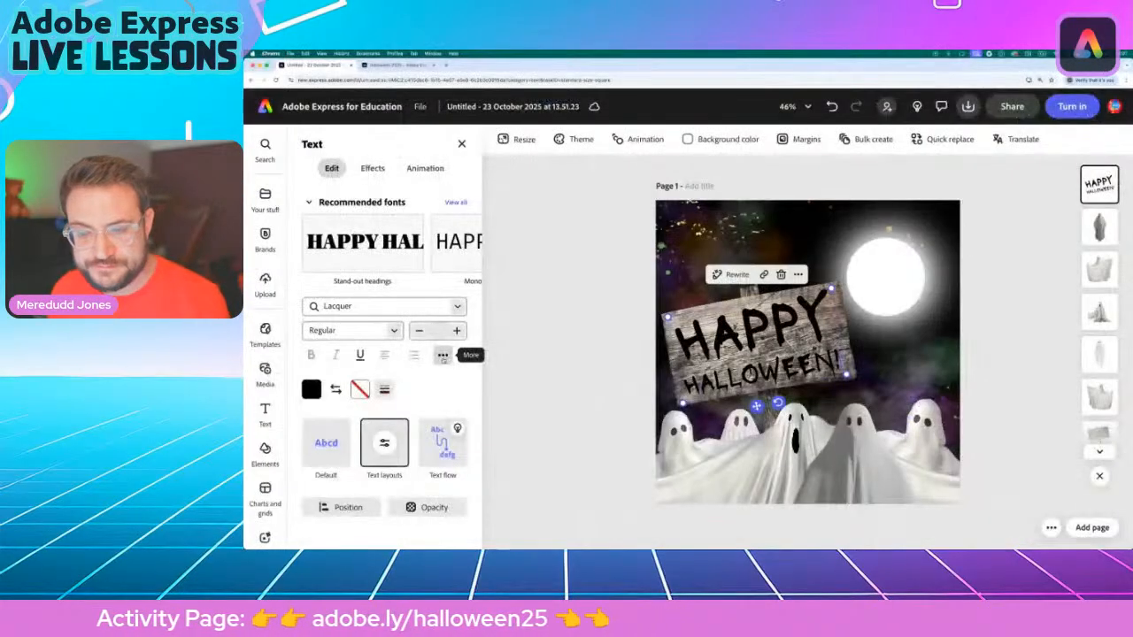
click(443, 356)
drag(409, 480, 398, 480)
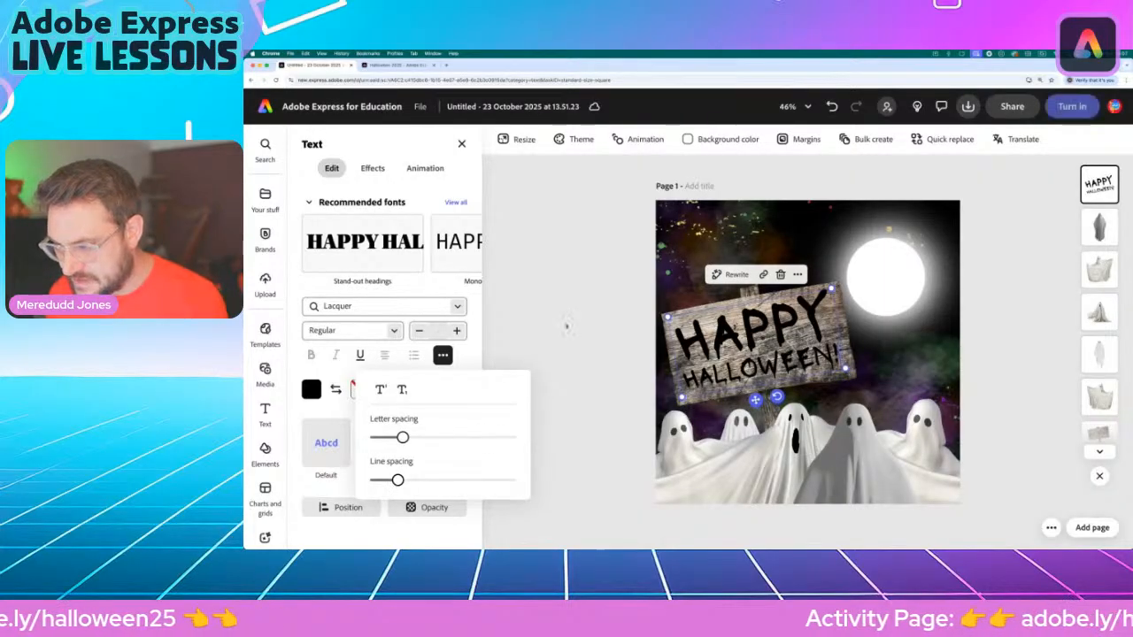
click(595, 331)
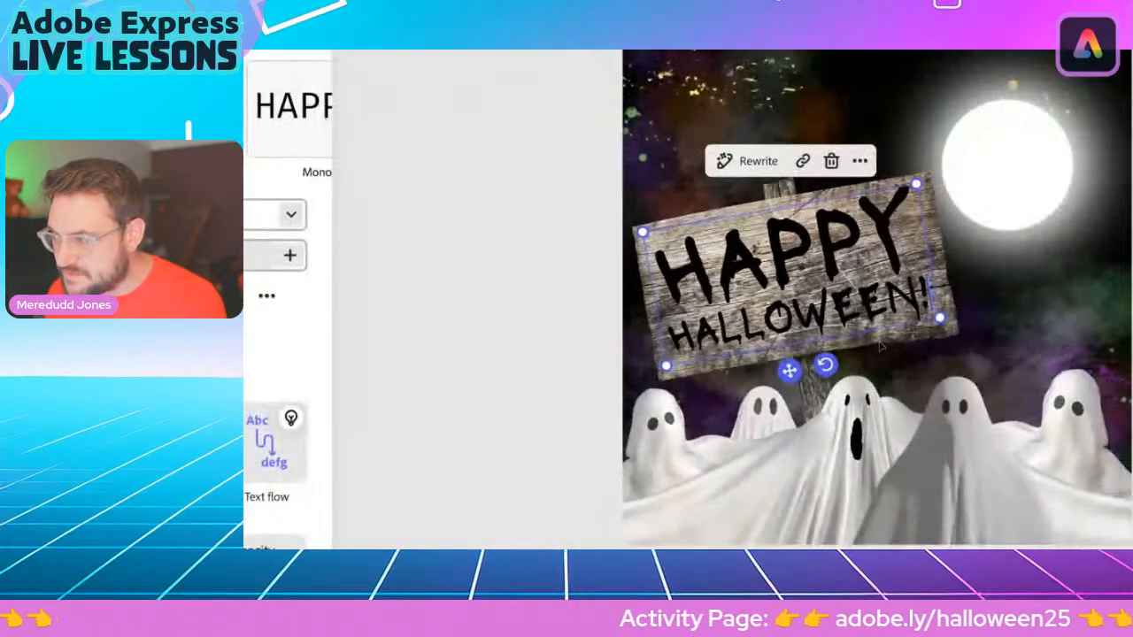
Widen the "HAPPY HALLOWEEN!" text a little more, nudge it into place on the board, and deselect it
drag(940, 317, 948, 320)
drag(784, 270, 781, 268)
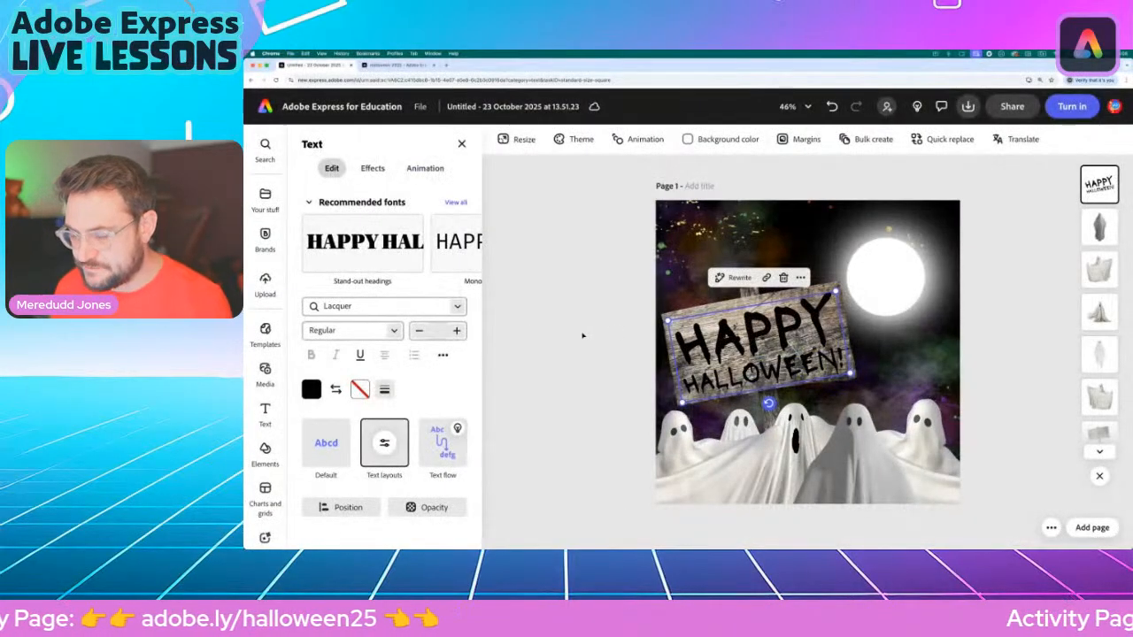
click(582, 336)
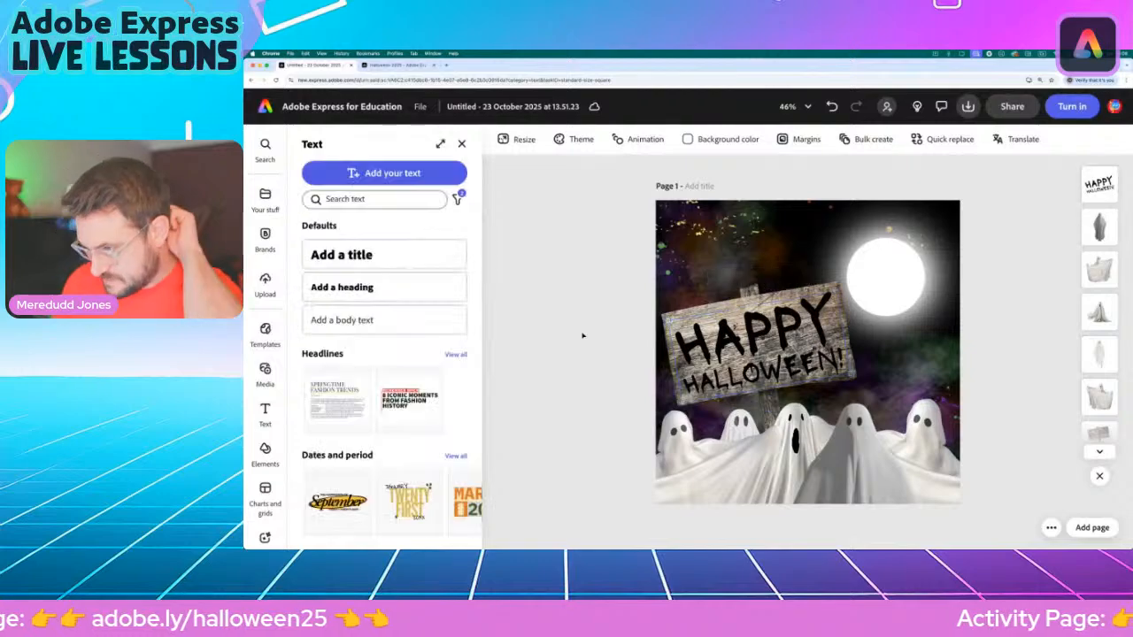
Try red, orange and purple swatches on the "HAPPY HALLOWEEN!" text, and set its color to green
click(733, 333)
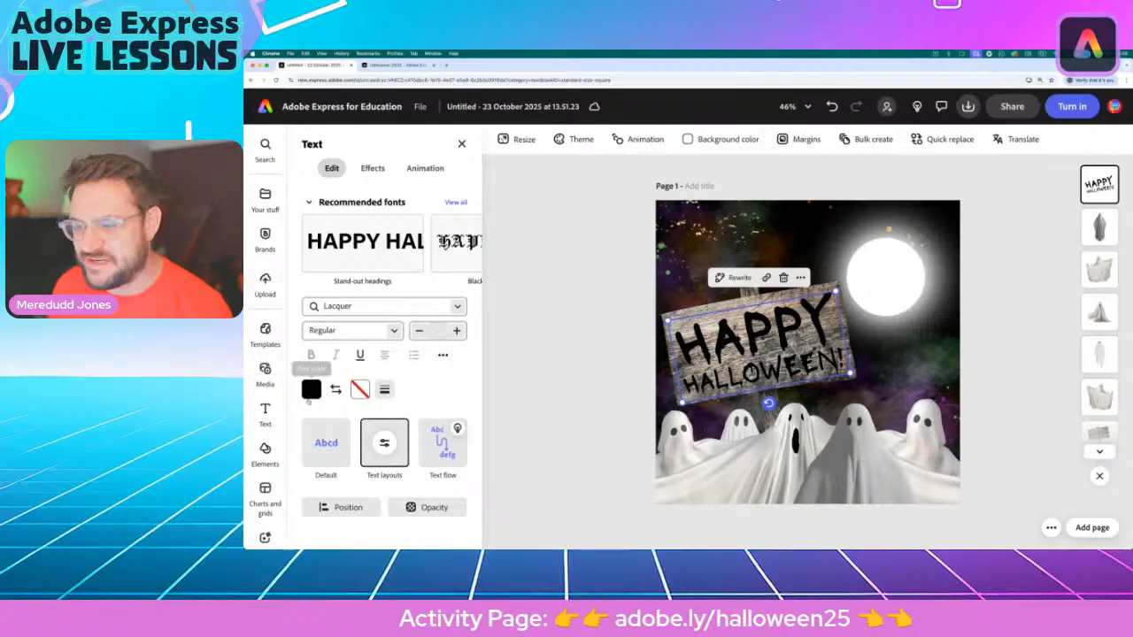
click(310, 390)
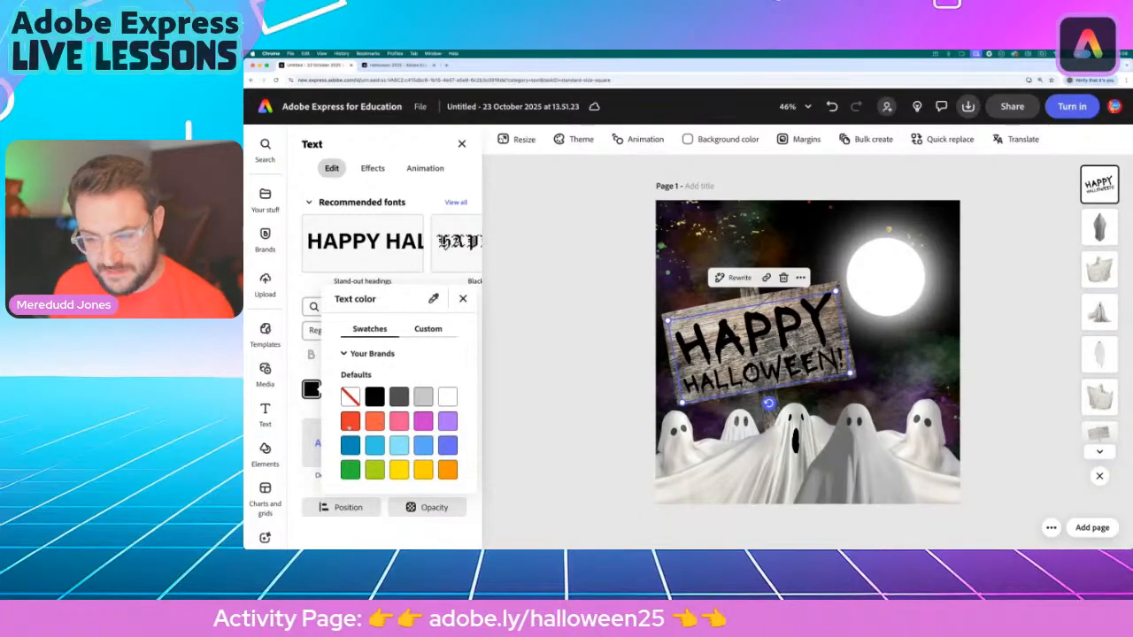
click(350, 421)
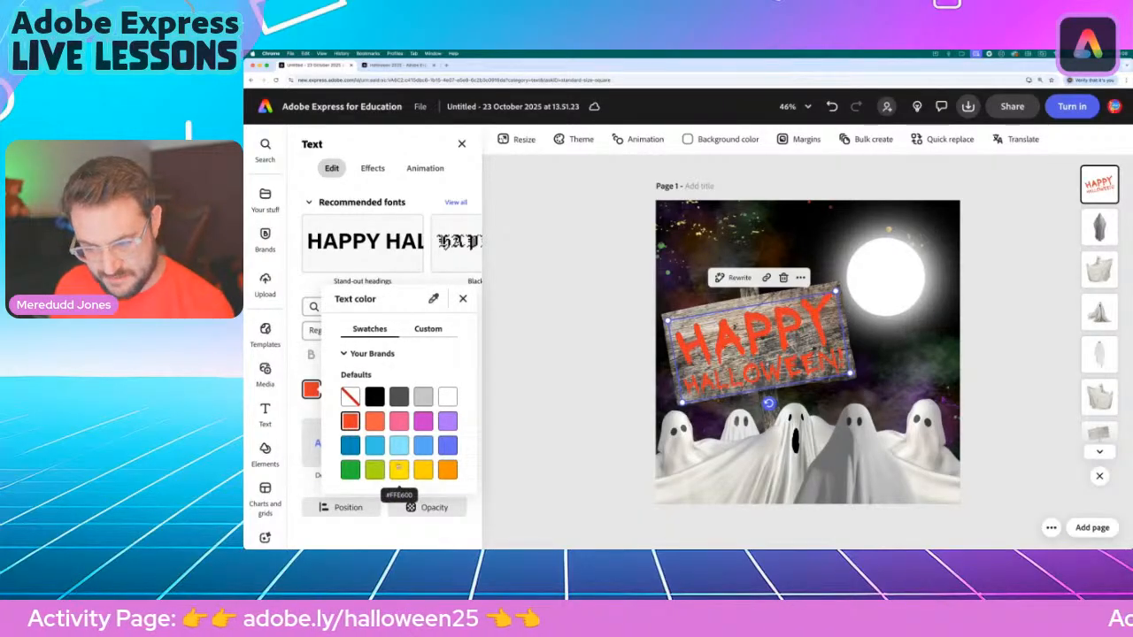
click(447, 470)
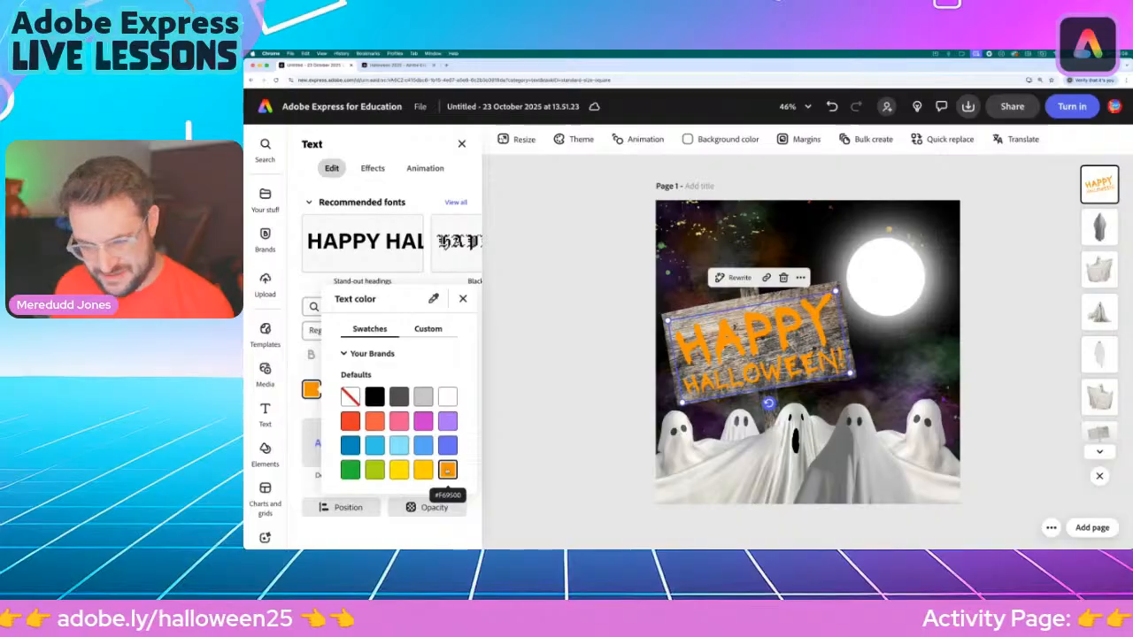
click(447, 421)
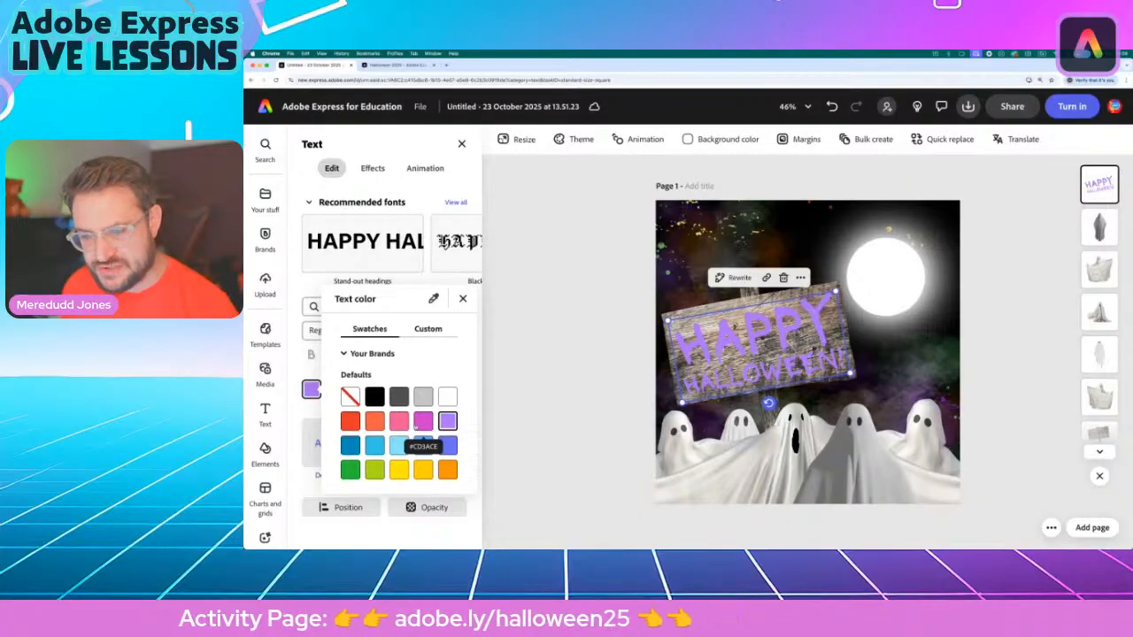
click(350, 470)
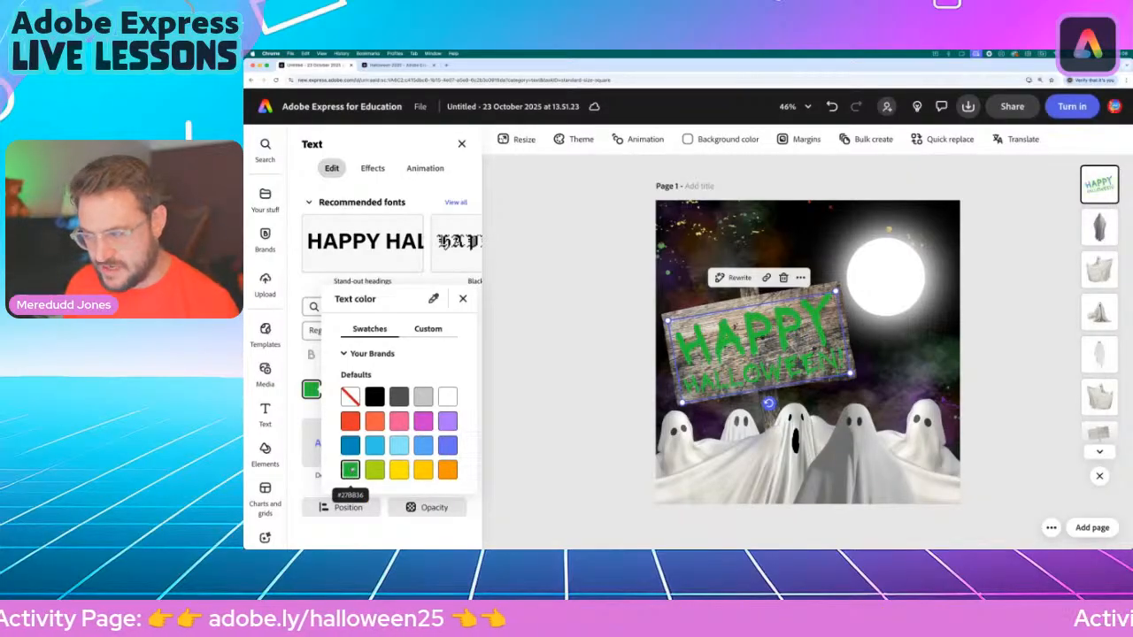
Set the "HAPPY HALLOWEEN!" sign text color to red and add an outline with a thickness of 62
click(351, 422)
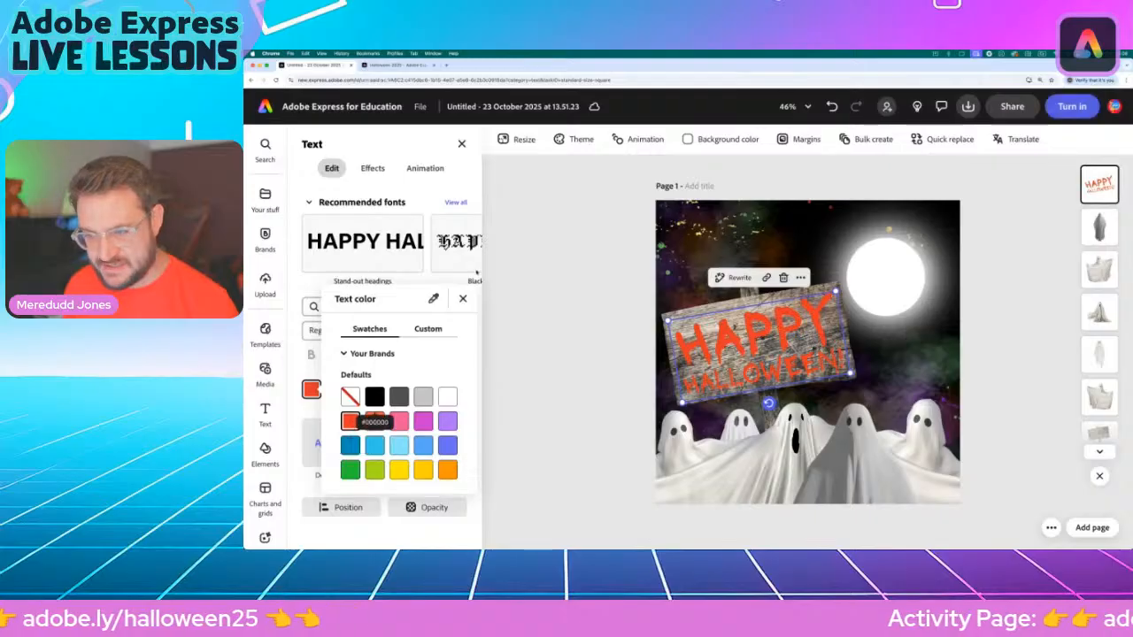
click(463, 301)
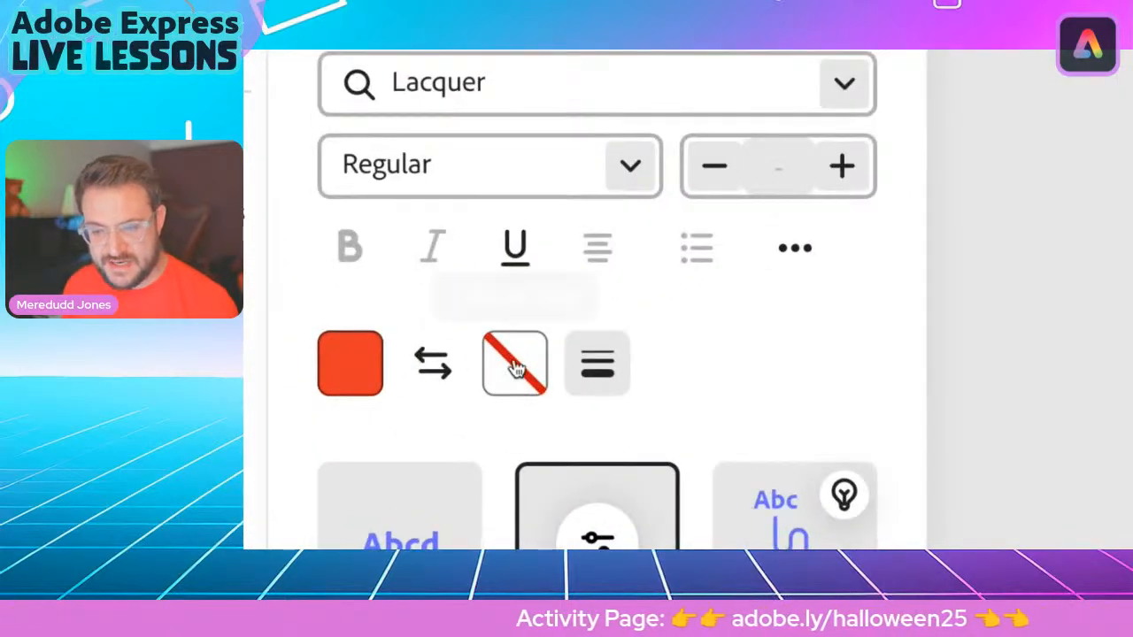
click(623, 362)
drag(354, 443, 449, 446)
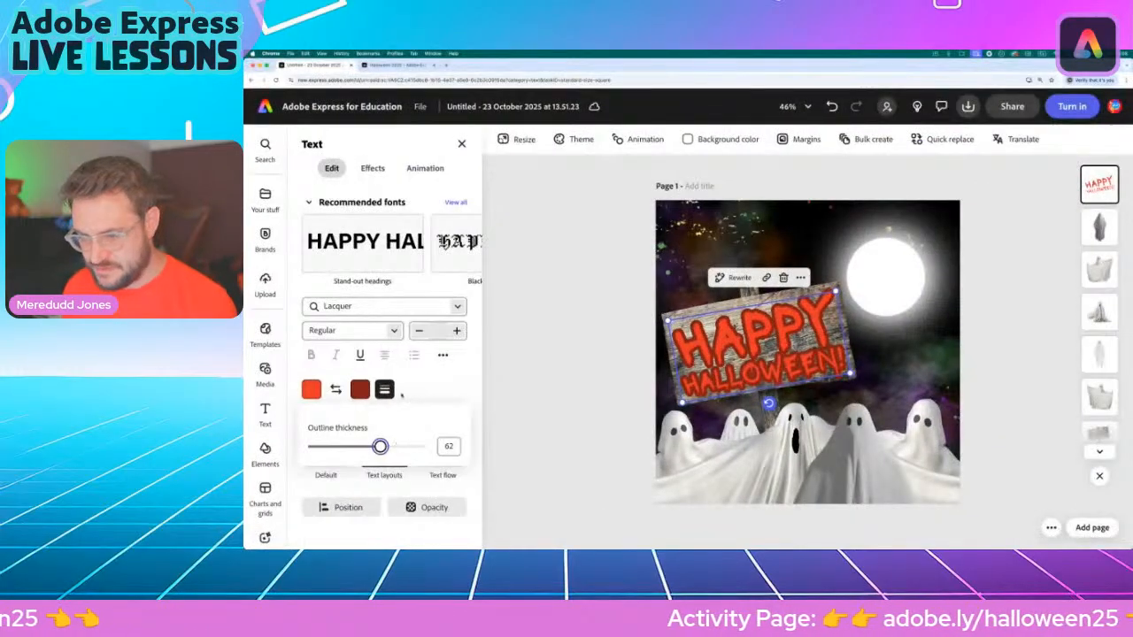
click(388, 392)
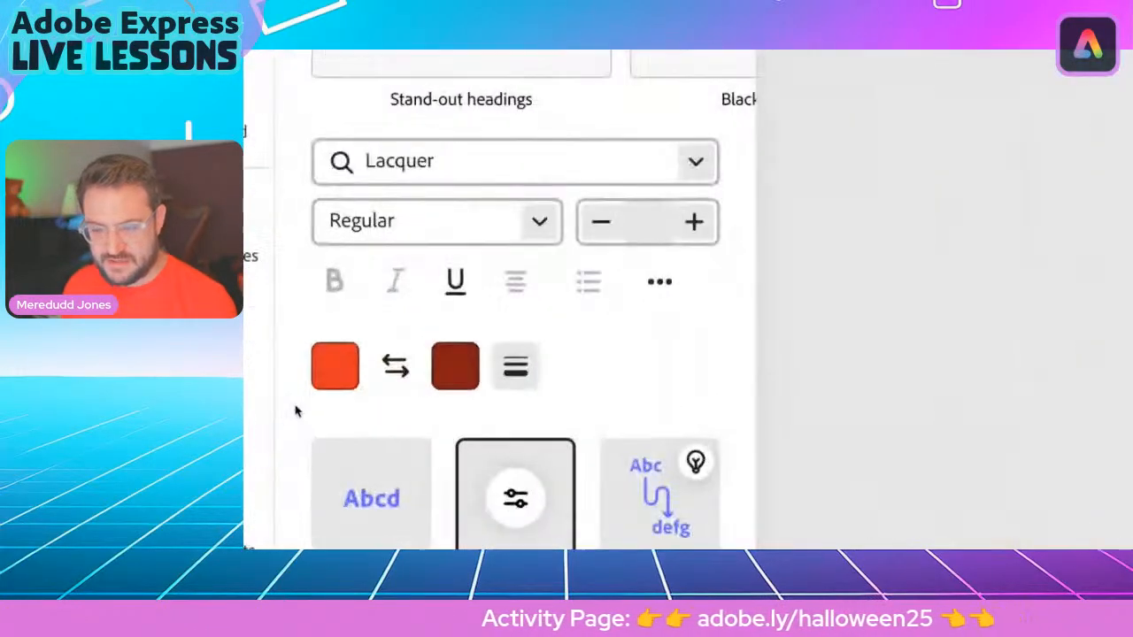
Try several outline colors on the "HAPPY HALLOWEEN!" text, including black, white and green, set the outline to golden yellow, and deselect the text
click(460, 378)
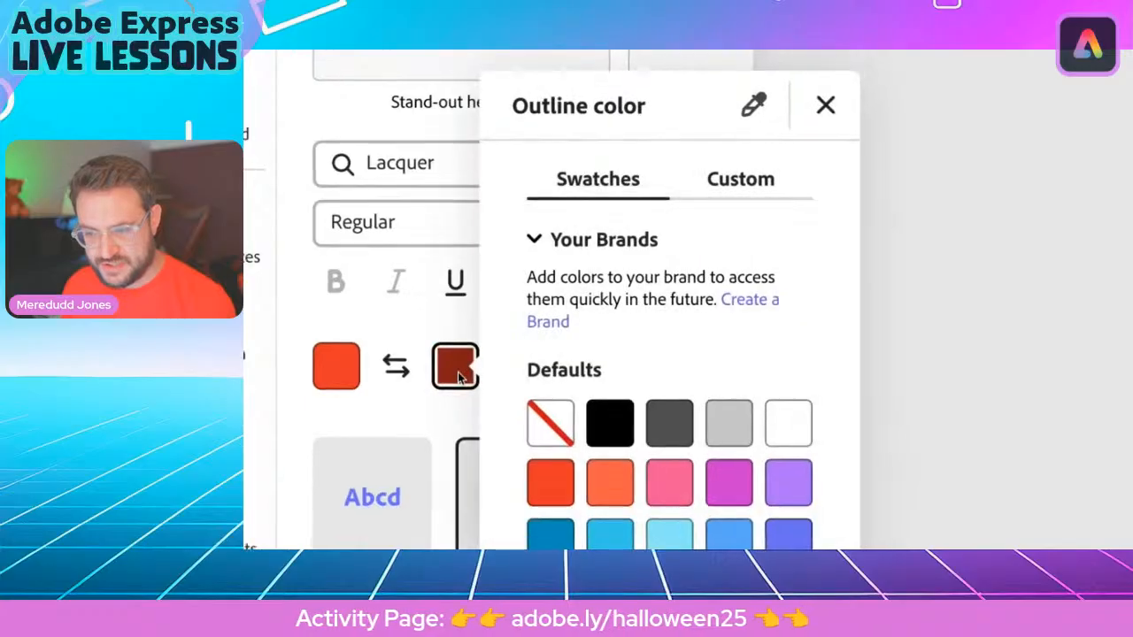
click(423, 412)
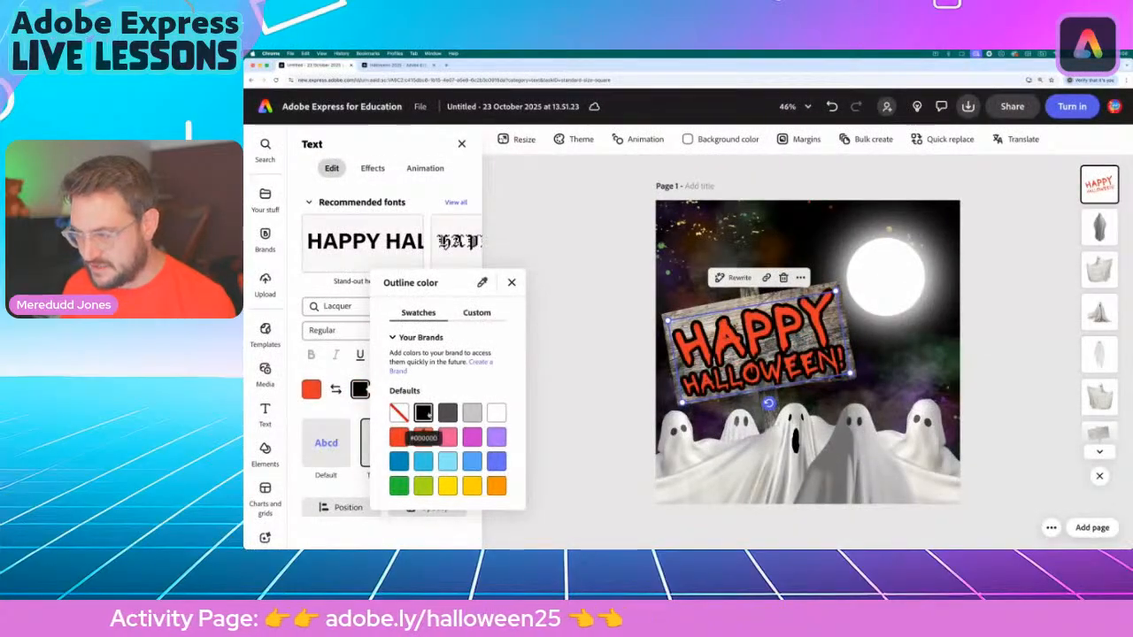
click(493, 415)
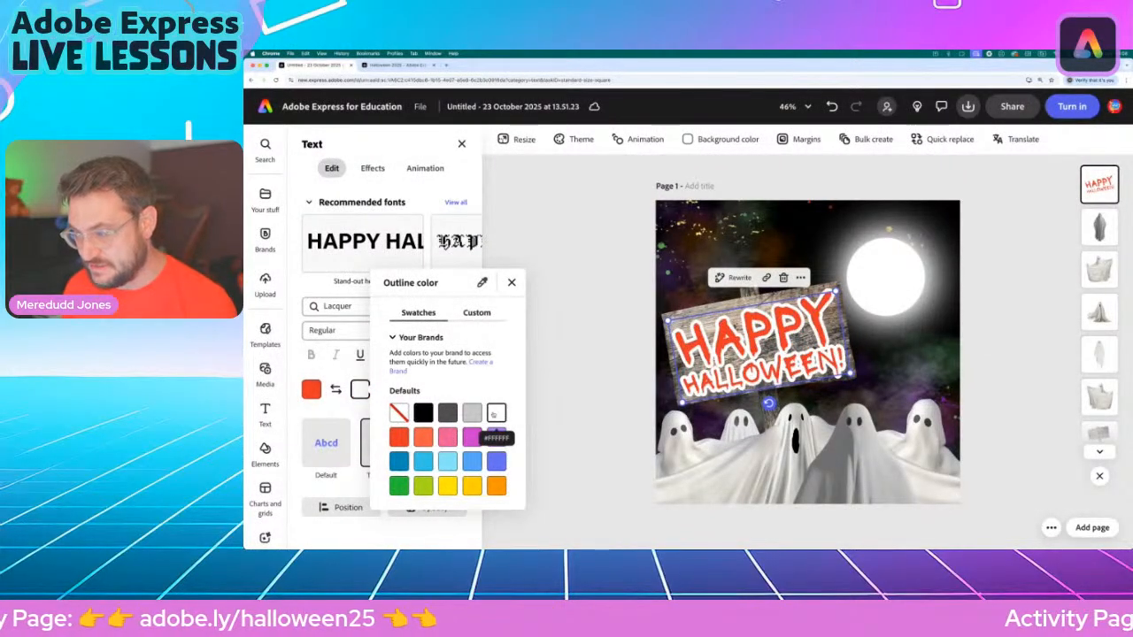
click(497, 487)
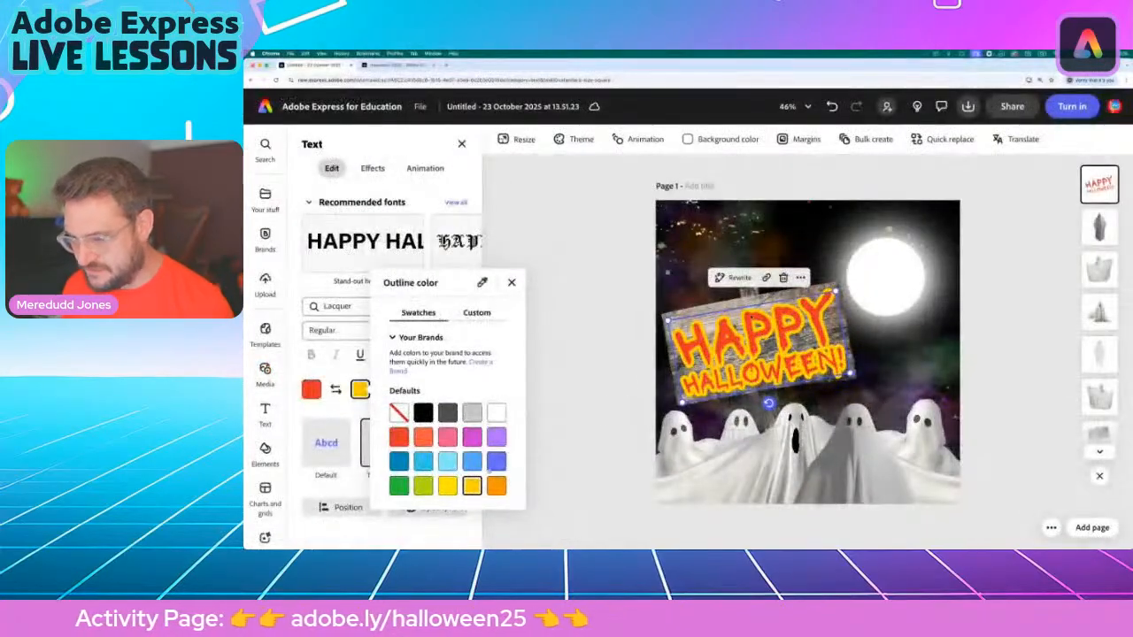
click(496, 437)
click(472, 437)
click(448, 436)
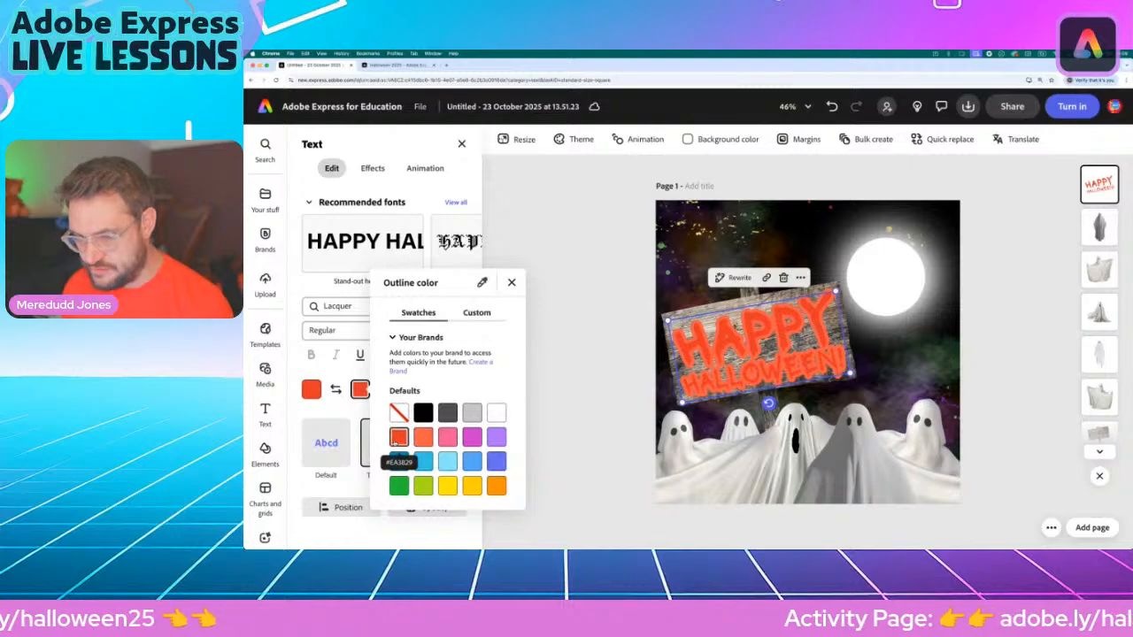
click(398, 437)
click(398, 486)
click(423, 486)
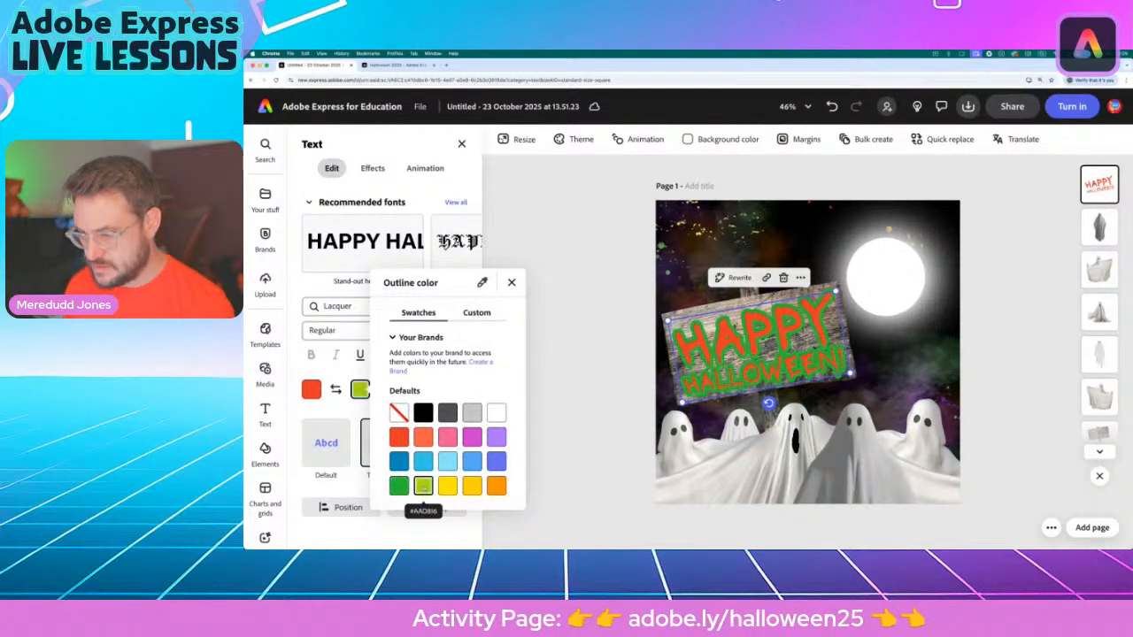
click(447, 486)
click(472, 486)
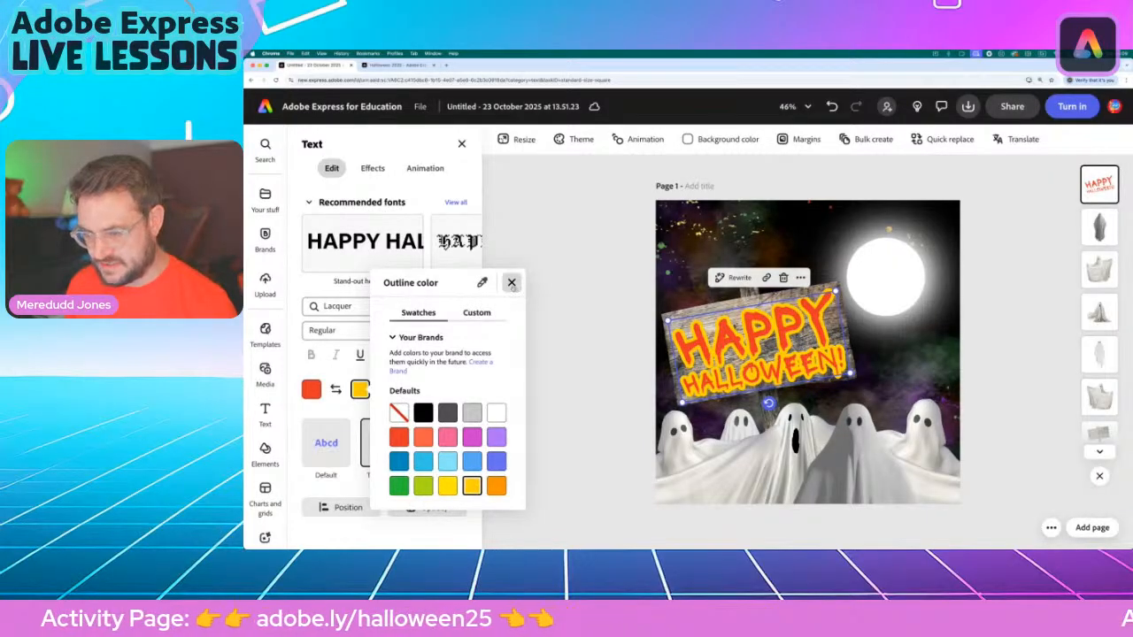
click(512, 283)
click(632, 374)
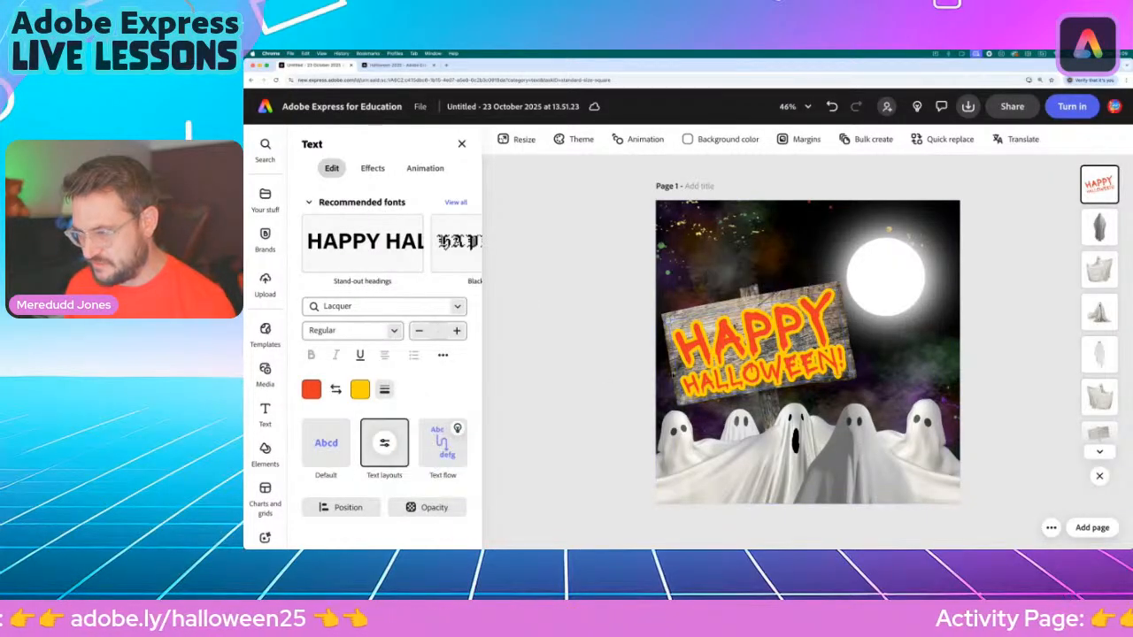
Nudge the "HAPPY HALLOWEEN!" text slightly on the wooden board and deselect it
click(757, 343)
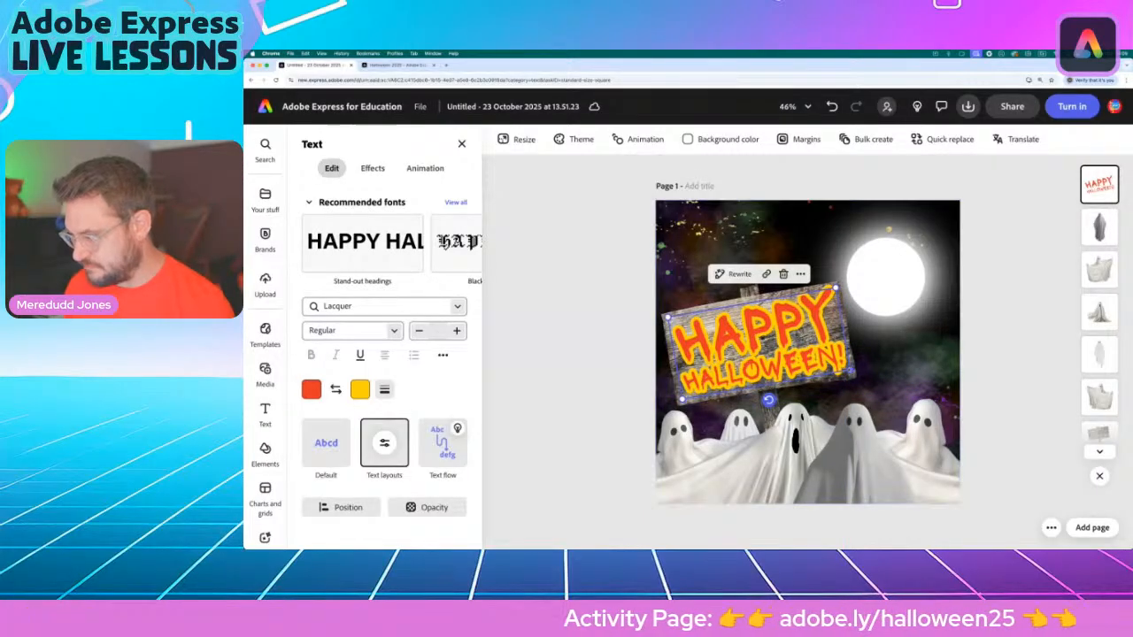
drag(748, 336, 753, 338)
click(629, 327)
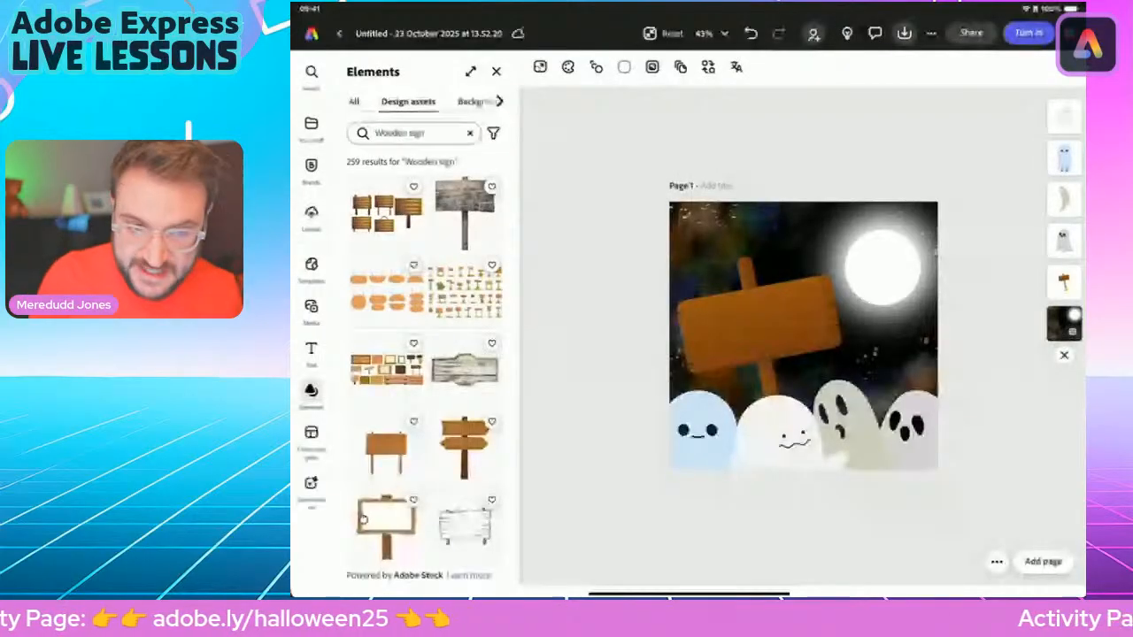
In the iPad design, add a text reading "Happy halloween" and move it onto the wooden sign
click(311, 350)
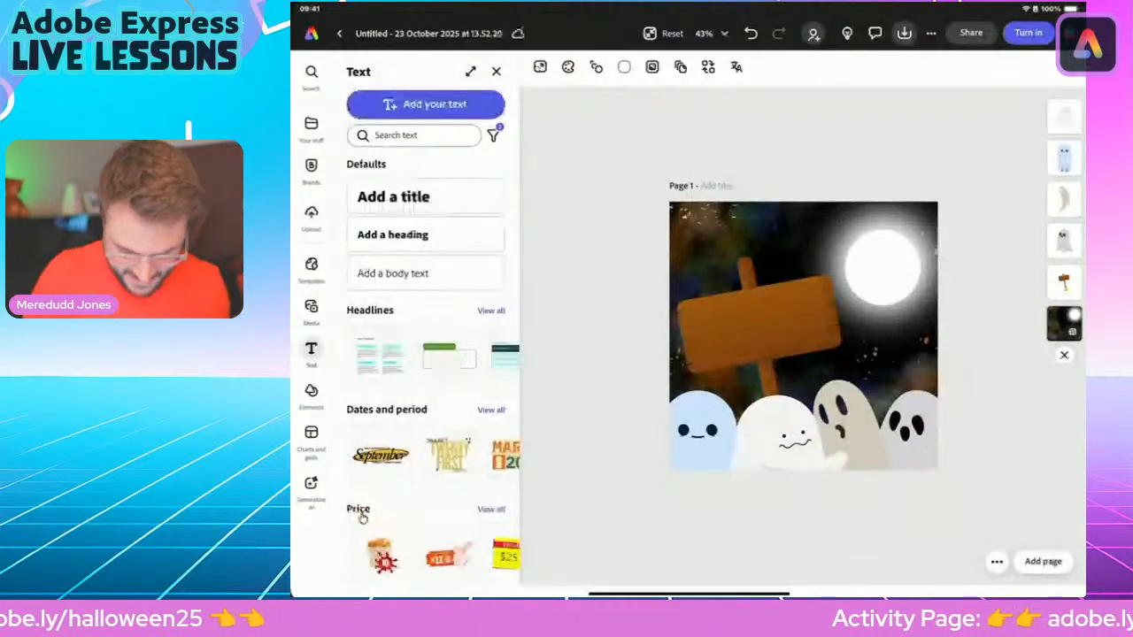
click(426, 104)
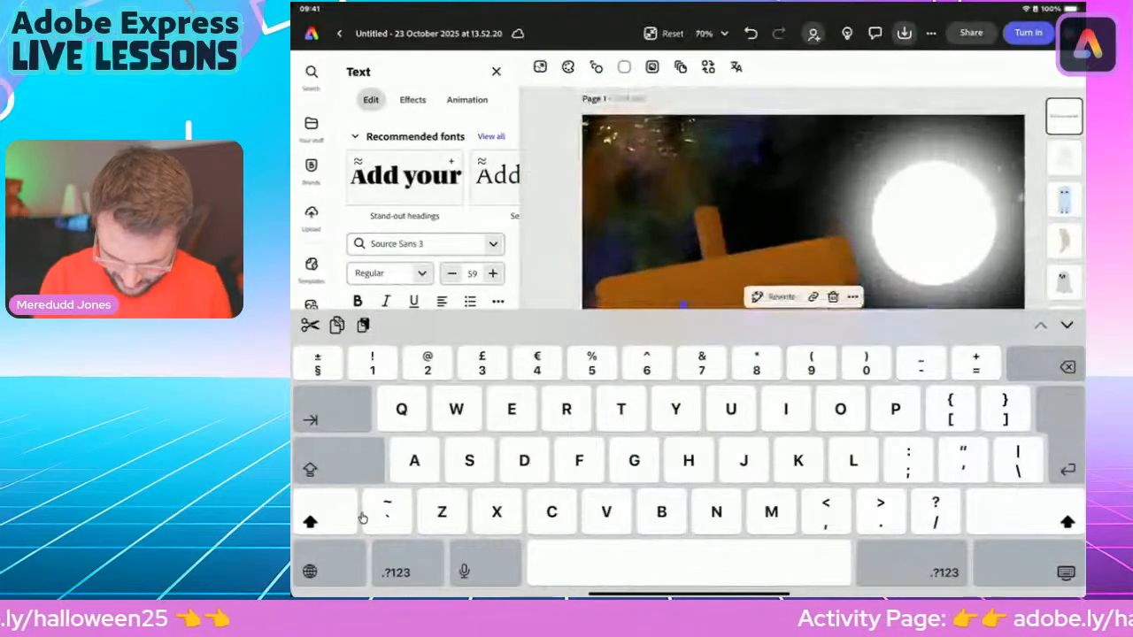
text(Ha)
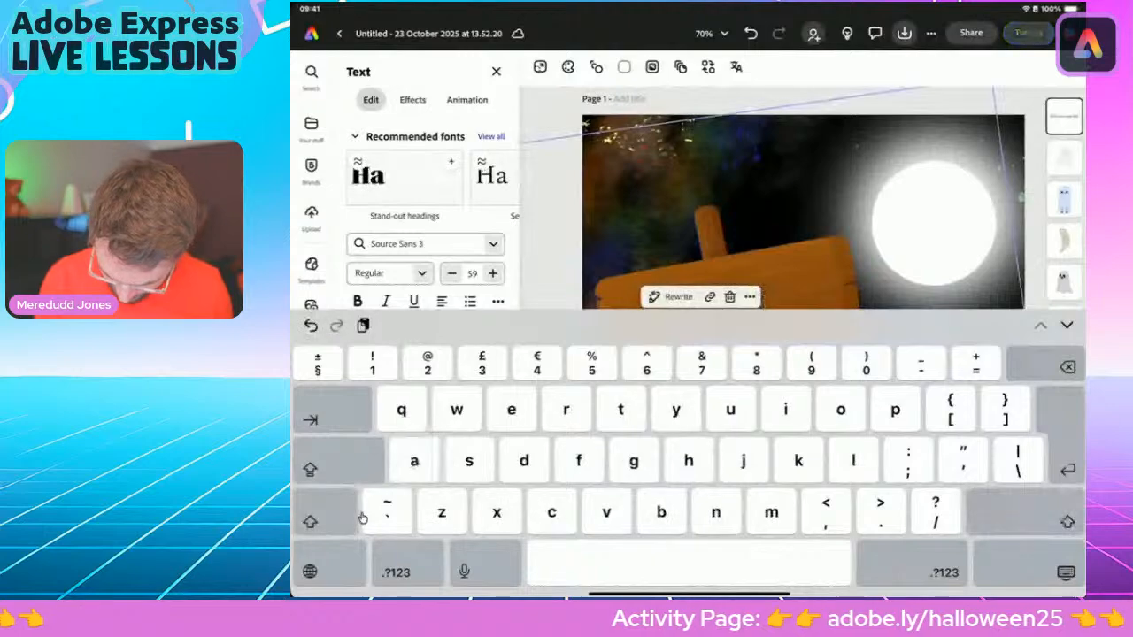
text(ppy hallowe)
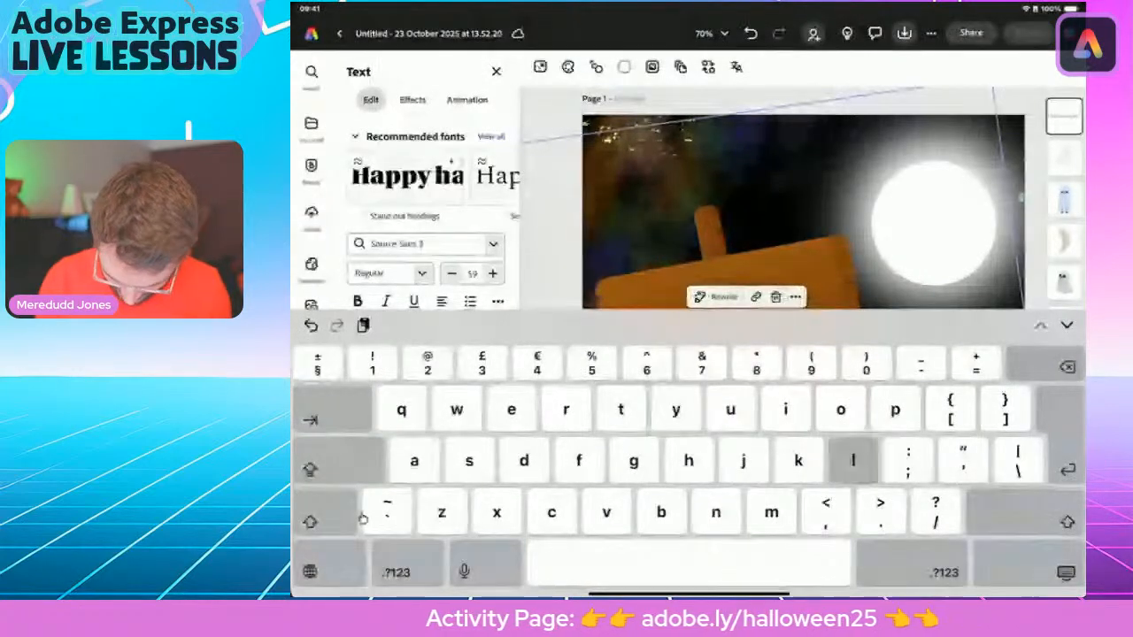
text(en)
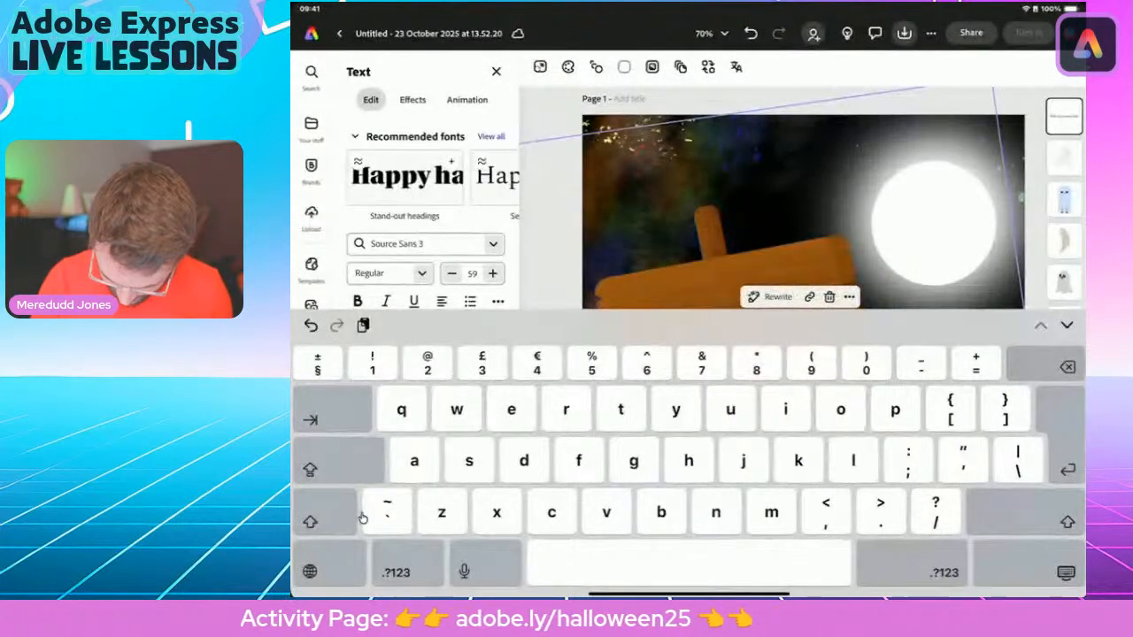
key(Escape)
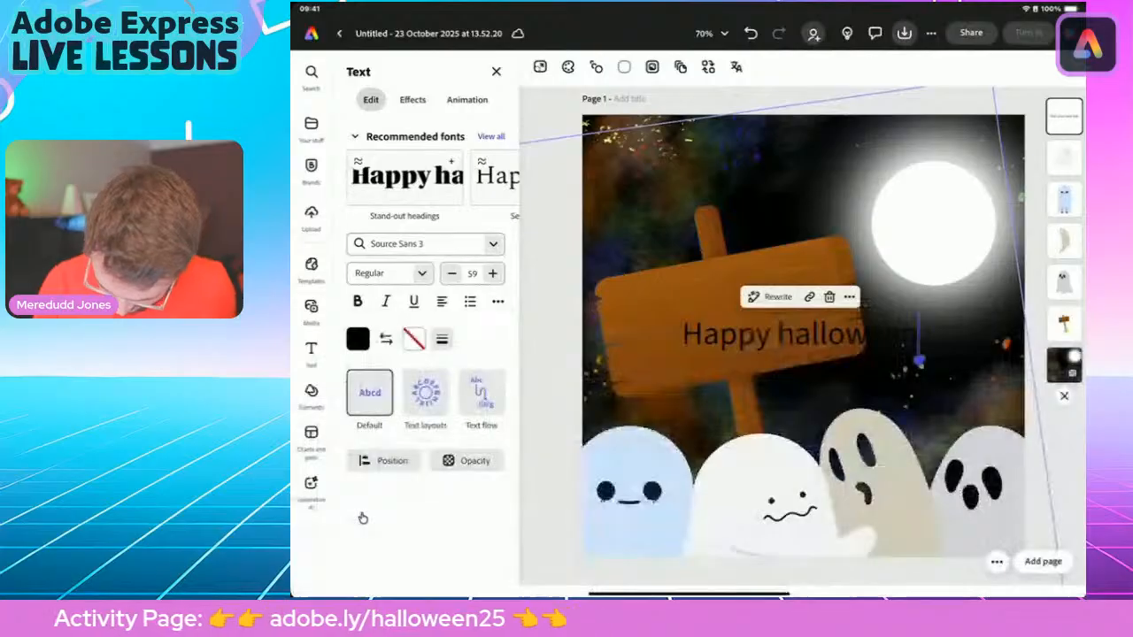
drag(800, 336, 728, 300)
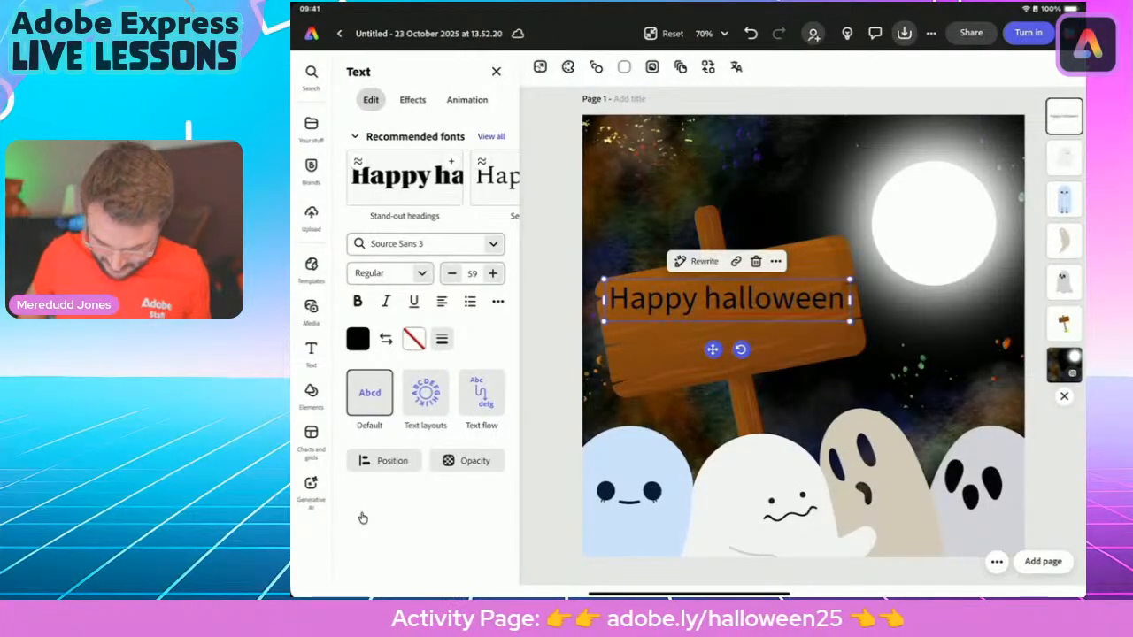
Apply an uppercase text layout to the "Happy halloween" text, resize it to two lines, and rotate it to match the wooden sign's tilt
click(425, 392)
click(487, 172)
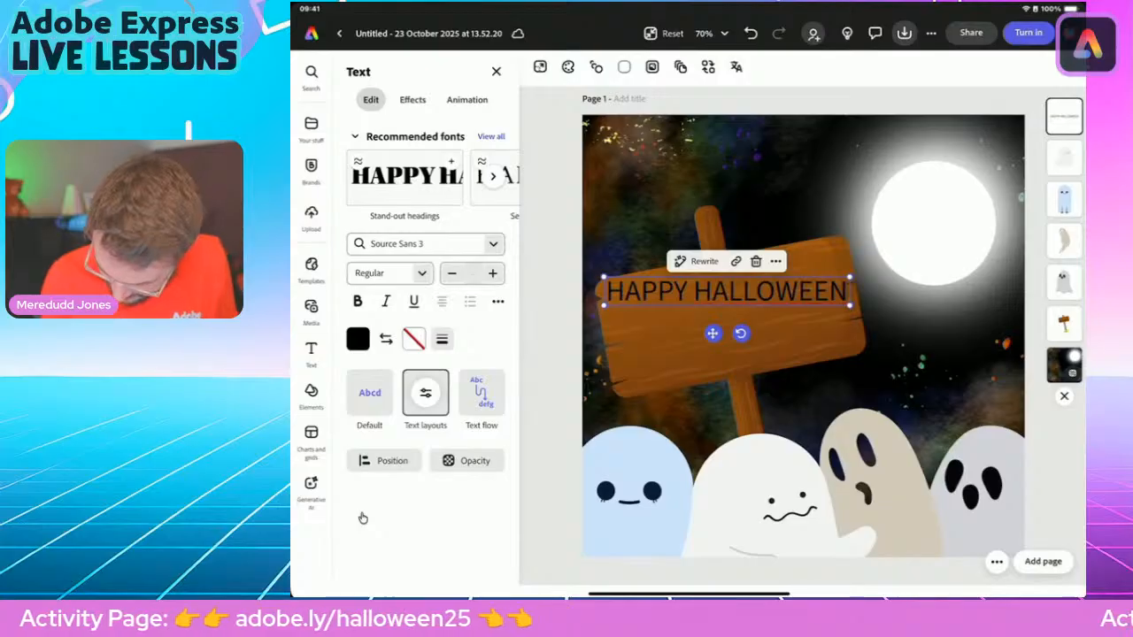
drag(850, 305, 814, 384)
drag(717, 397, 735, 399)
drag(711, 325, 736, 313)
Set the font of the "HAPPY HALLOWEEN" text to Grenze Gotisch Bold
click(494, 244)
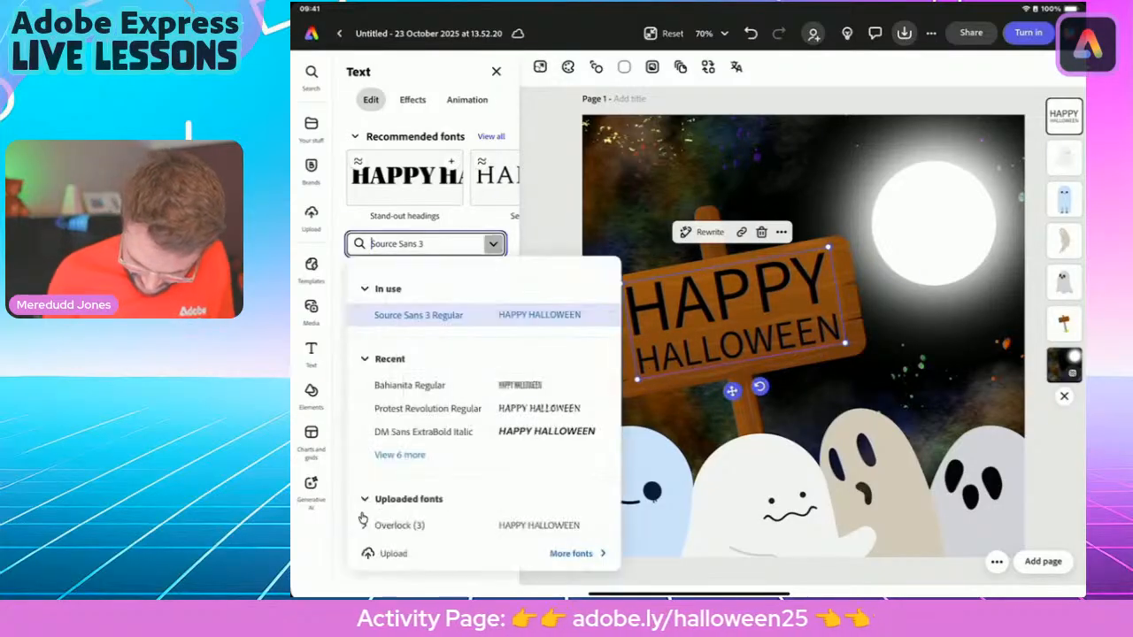
scroll(484, 412, down, 3)
scroll(363, 517, down, 10)
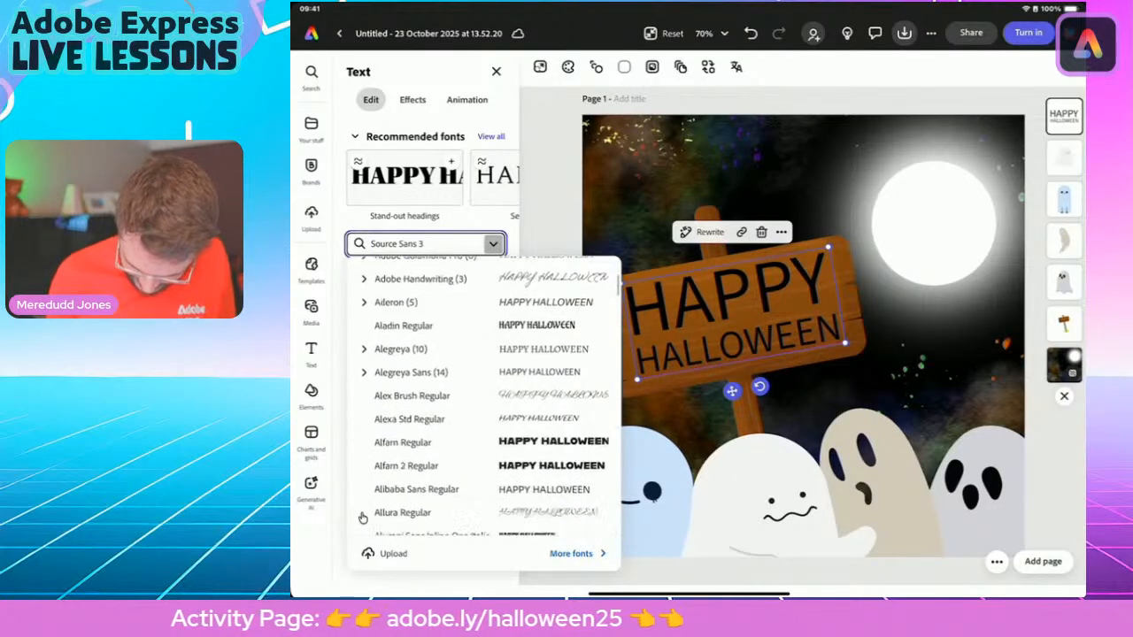
scroll(362, 518, down, 10)
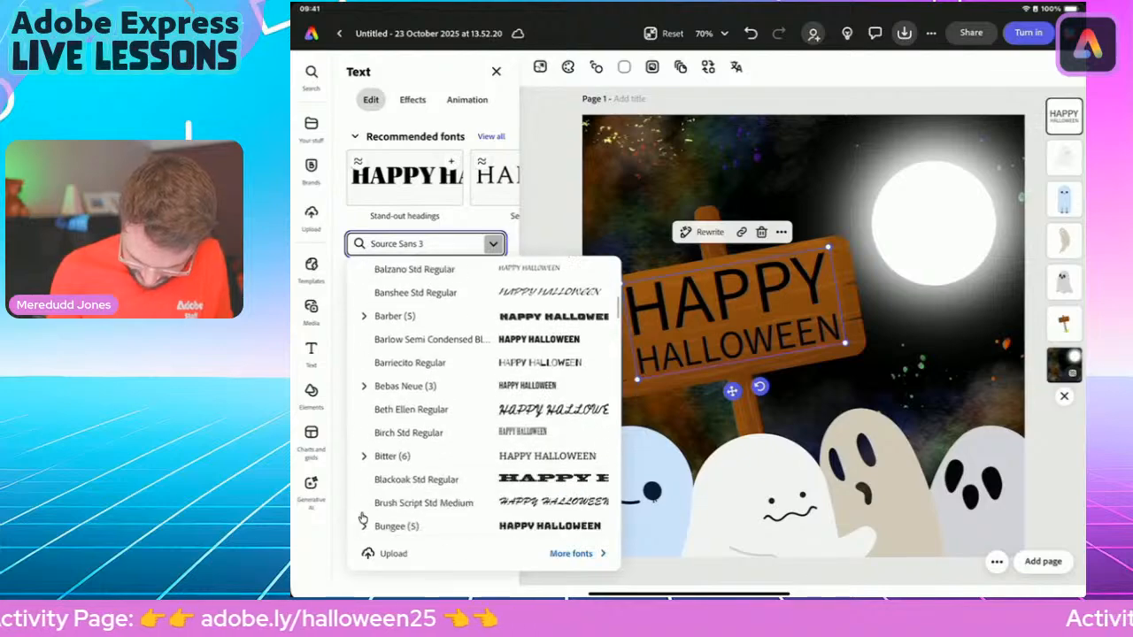
scroll(362, 517, down, 10)
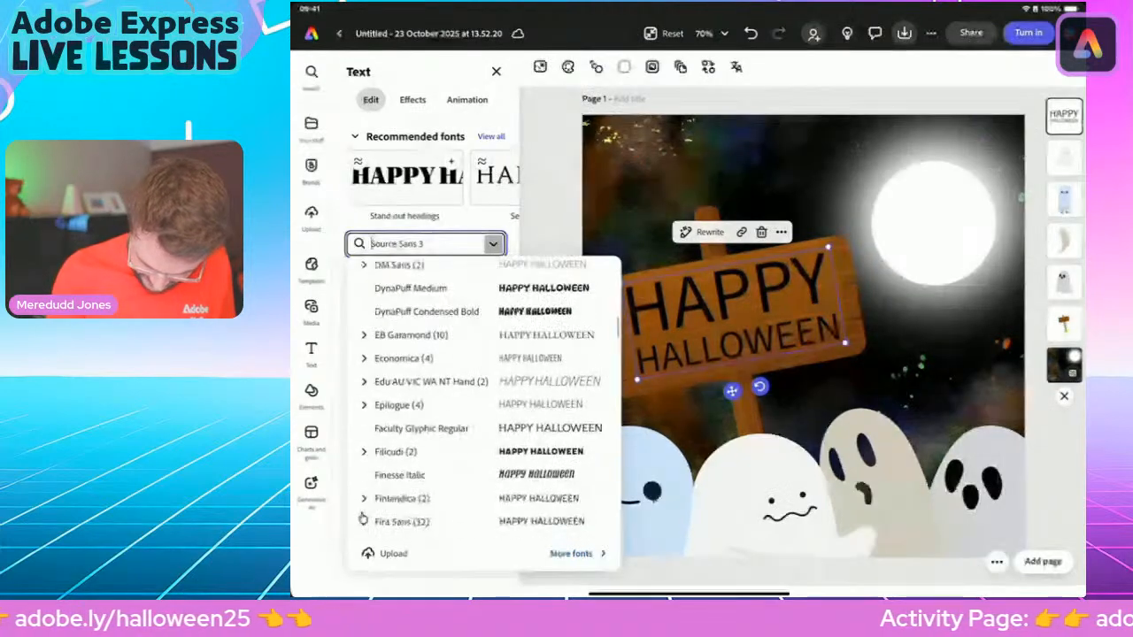
scroll(362, 518, up, 3)
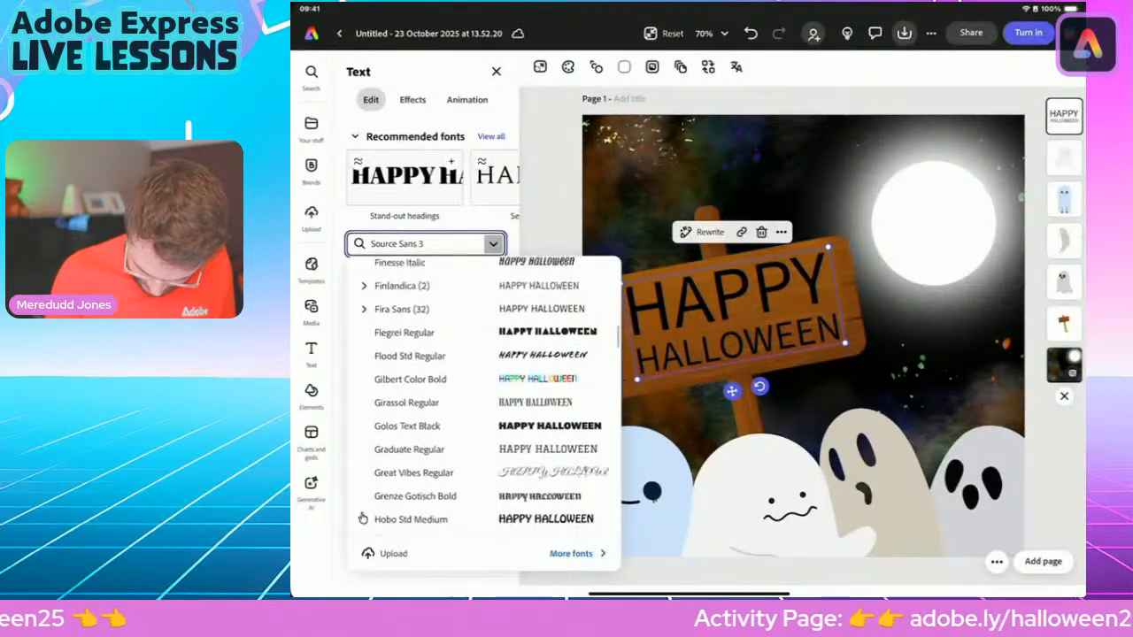
scroll(362, 518, down, 3)
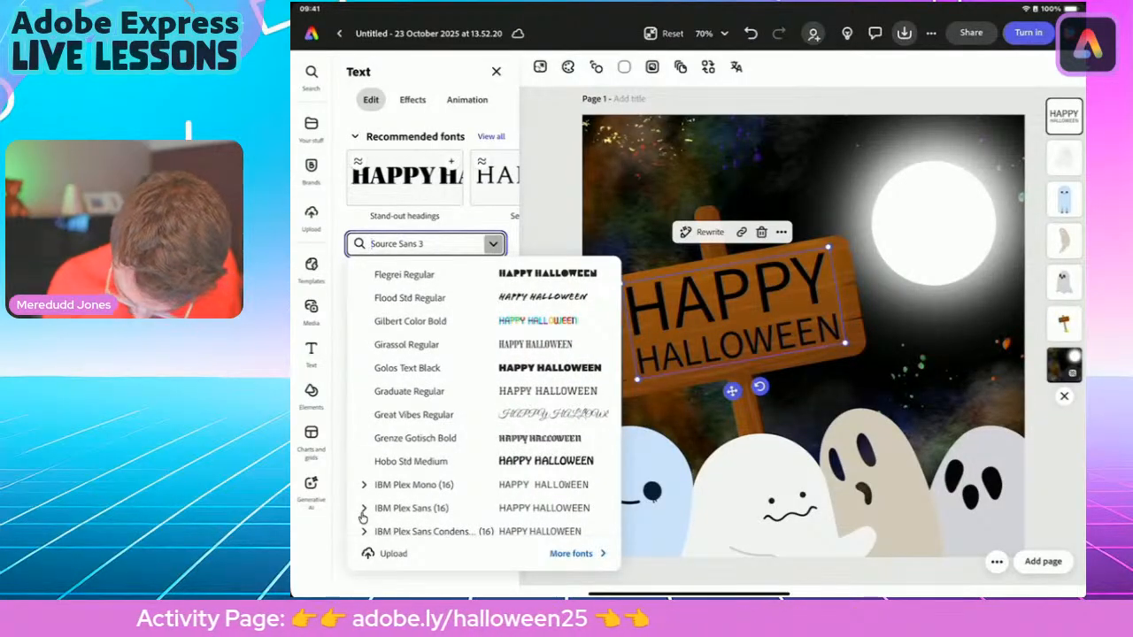
click(415, 438)
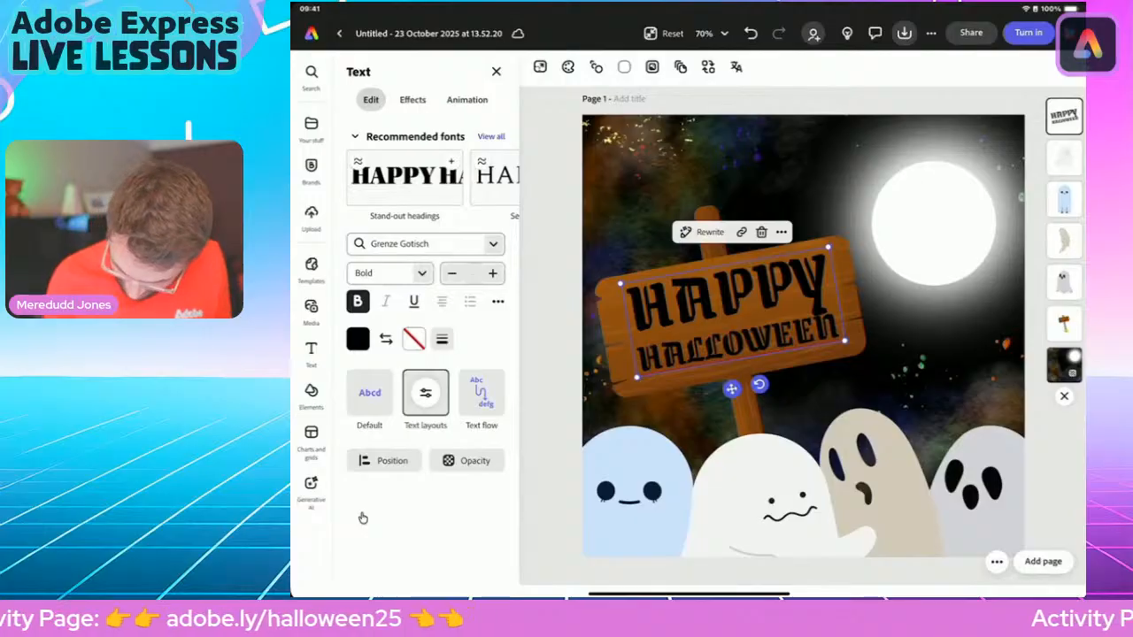
Slightly enlarge the "HAPPY HALLOWEEN" text, fine-tune its rotation, and center it on the wooden sign
drag(637, 378, 625, 385)
drag(754, 390, 752, 390)
drag(727, 316, 730, 313)
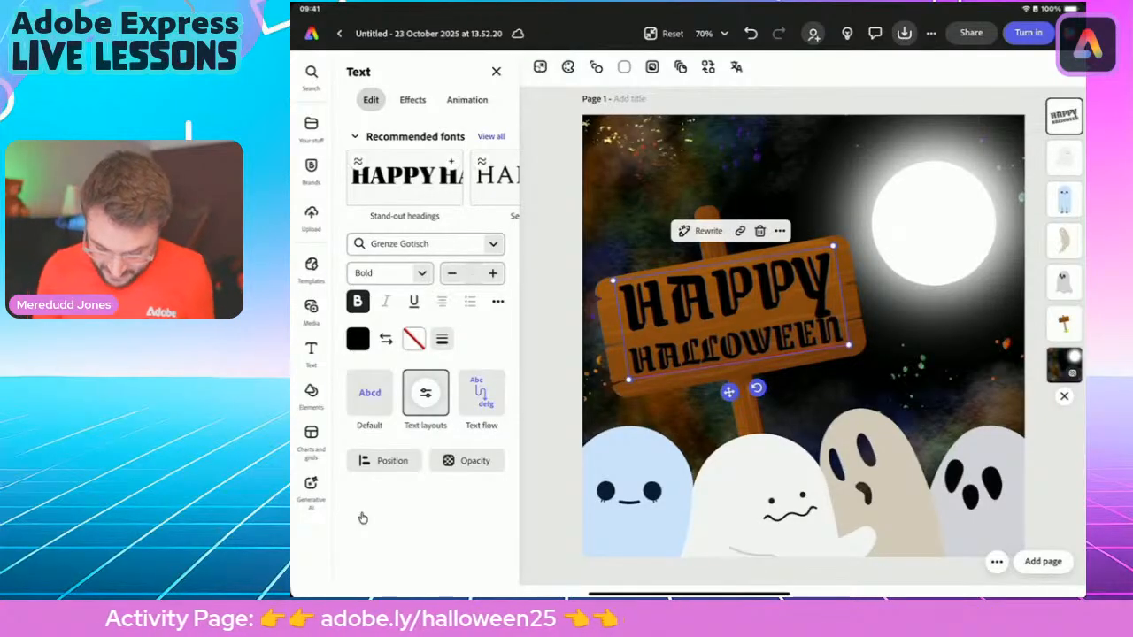
Set the "HAPPY HALLOWEEN" text color to white and add an outline with a thickness of 49
click(358, 339)
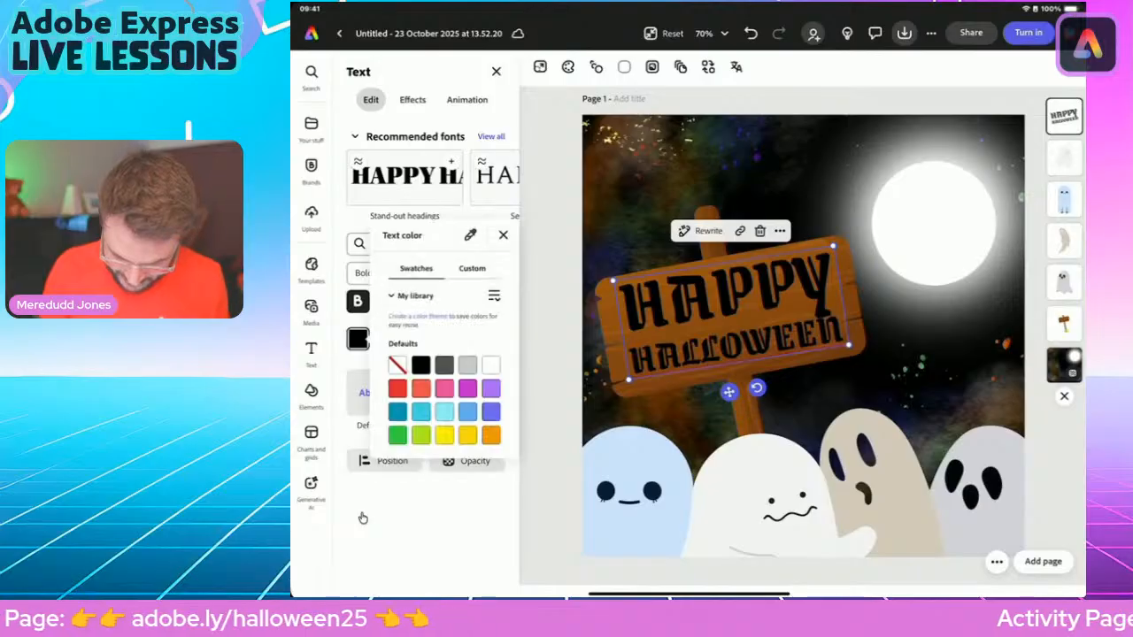
click(491, 365)
click(502, 235)
click(442, 339)
drag(388, 403, 422, 402)
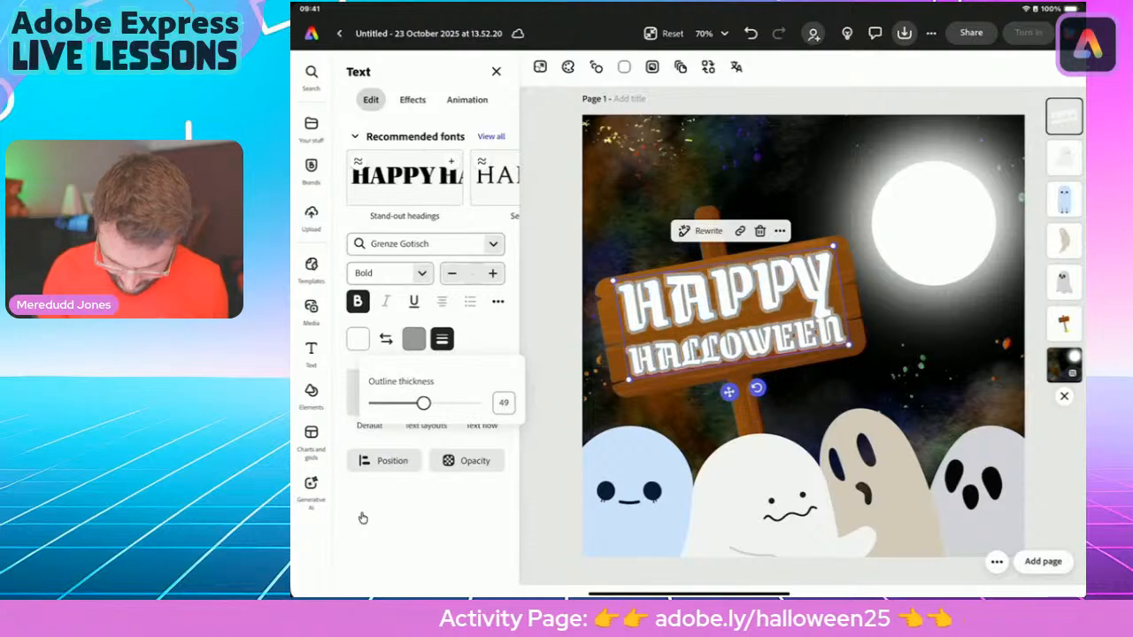
Mix a custom dark brown, #5C3503, for the outline of the "HAPPY HALLOWEEN" text
click(414, 339)
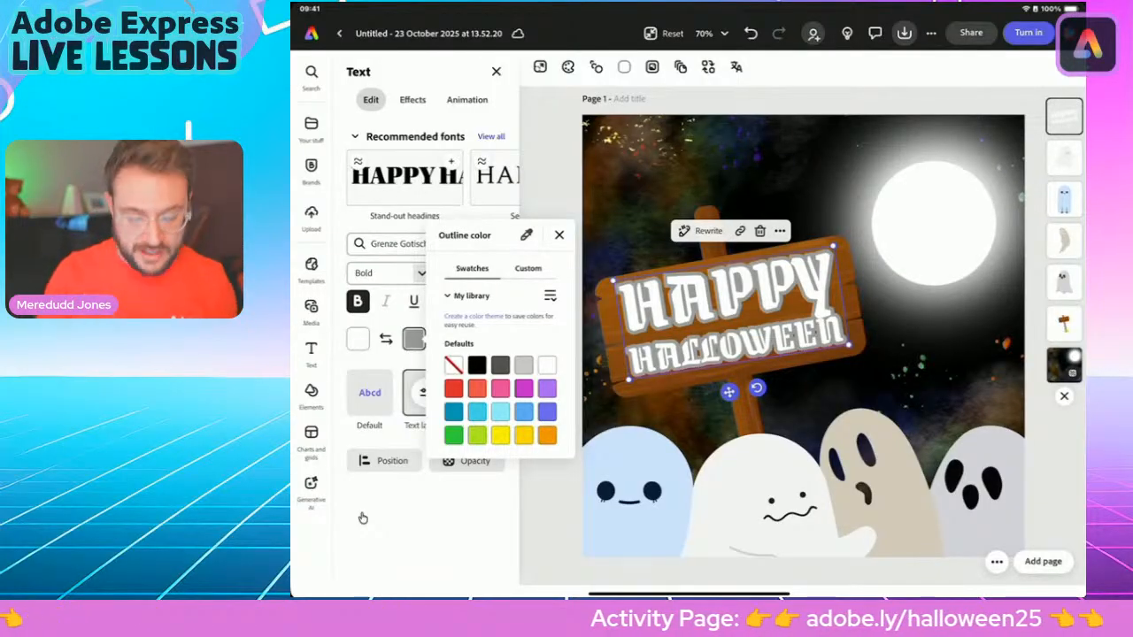
click(528, 269)
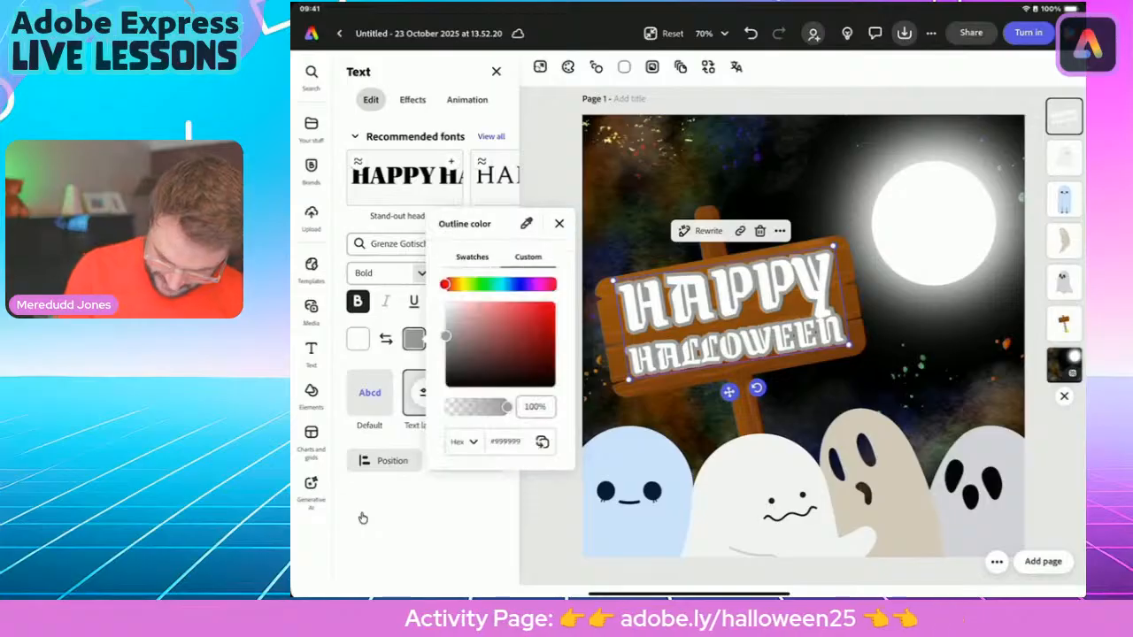
mouse_move(444, 284)
mouse_down()
mouse_move(553, 284)
mouse_move(445, 284)
mouse_move(542, 284)
mouse_move(458, 284)
mouse_up()
drag(445, 336, 553, 357)
drag(458, 284, 454, 284)
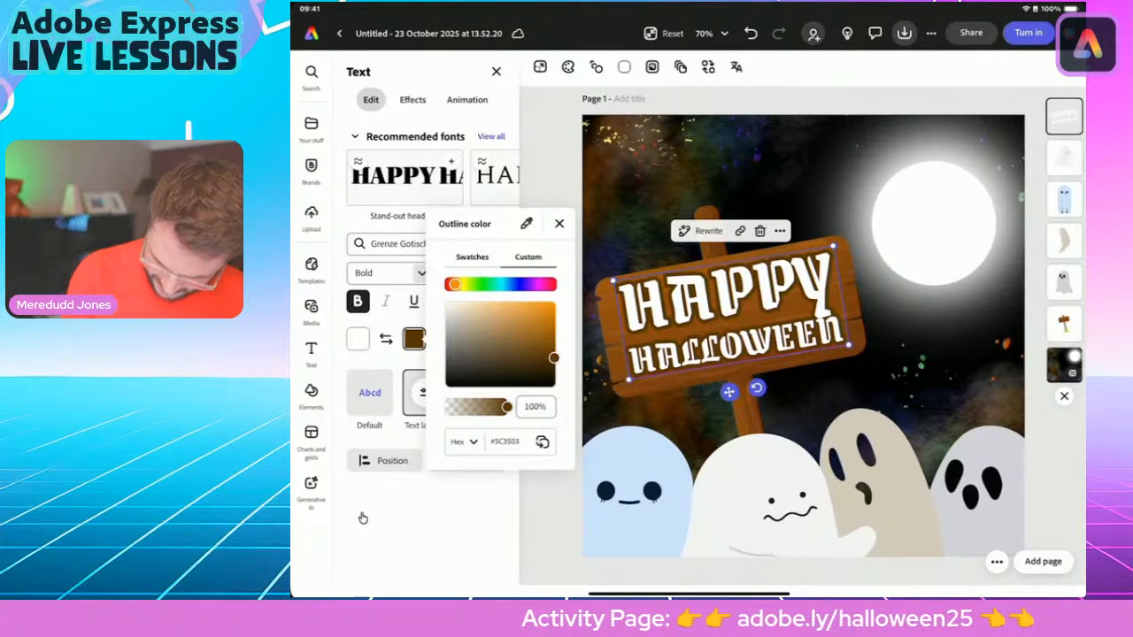
Darken the outline of the "HAPPY HALLOWEEN" text to the brown #573100
mouse_move(553, 357)
mouse_down()
mouse_move(538, 309)
mouse_move(480, 331)
mouse_move(513, 306)
mouse_move(476, 303)
mouse_move(534, 324)
mouse_move(557, 359)
mouse_up()
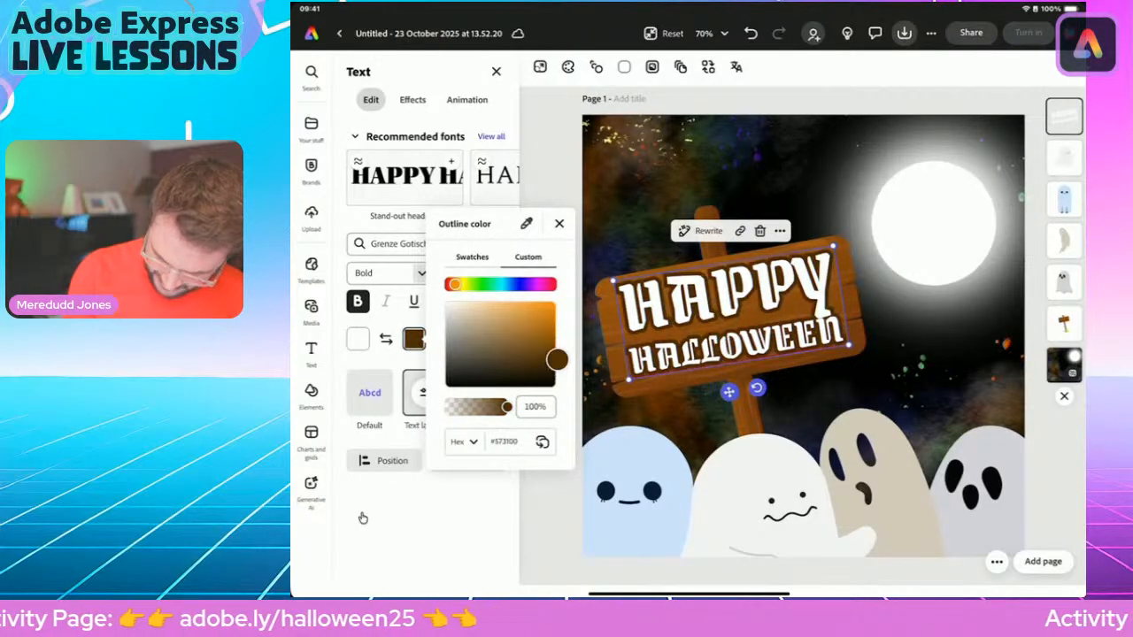
click(746, 409)
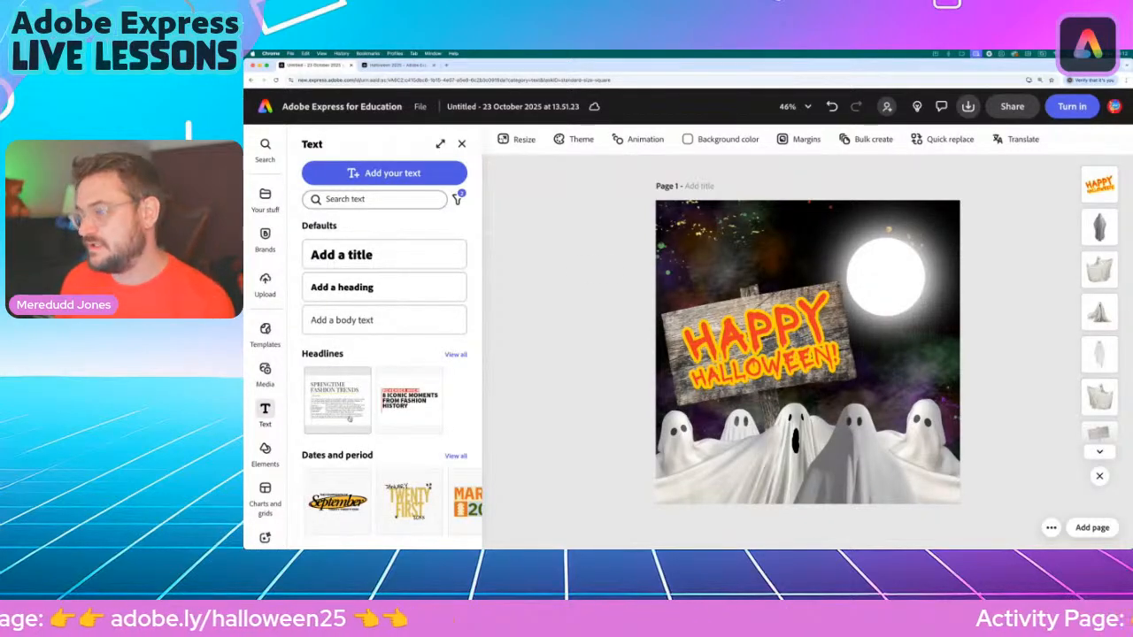
In the desktop design, search the design assets for "bat" and add the single black bat with outspread wings
click(265, 449)
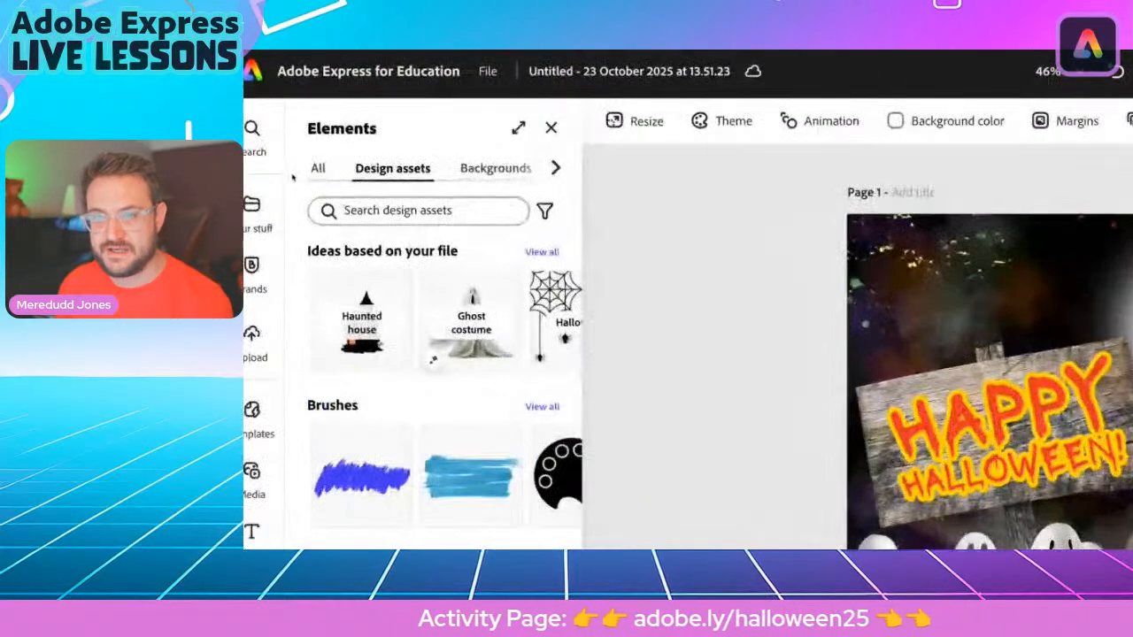
click(365, 198)
text(bat)
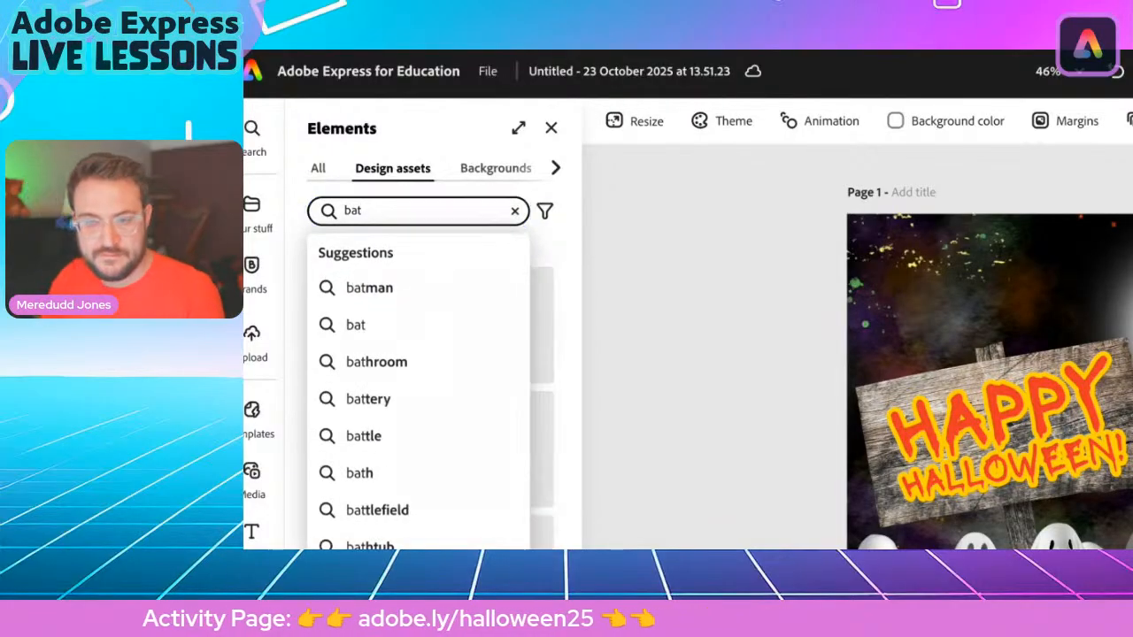
key(Return)
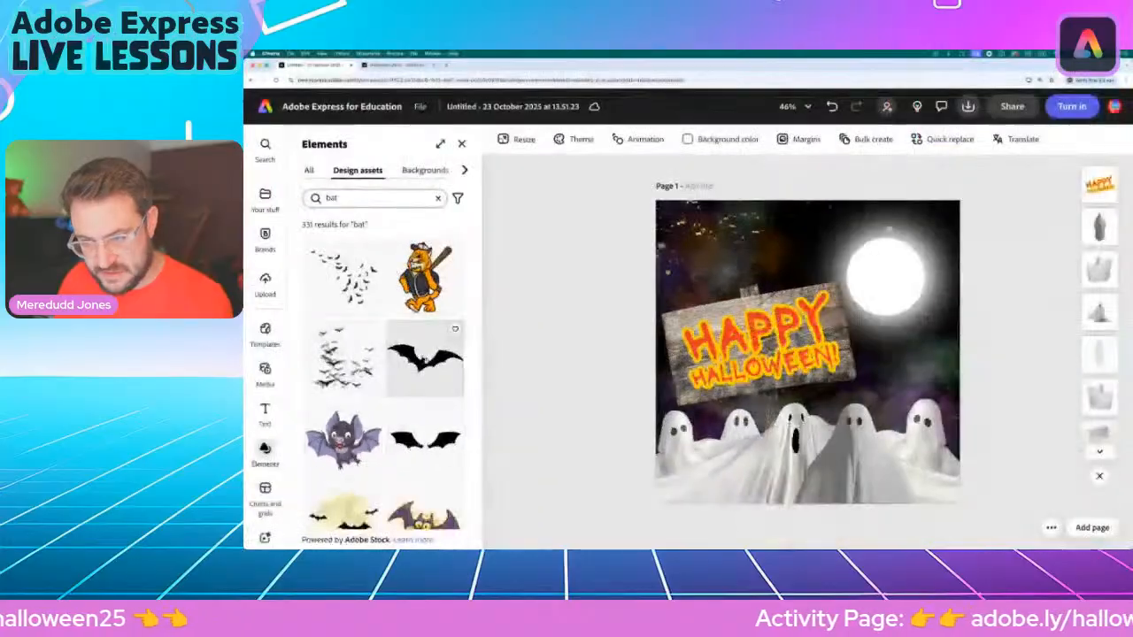
click(425, 358)
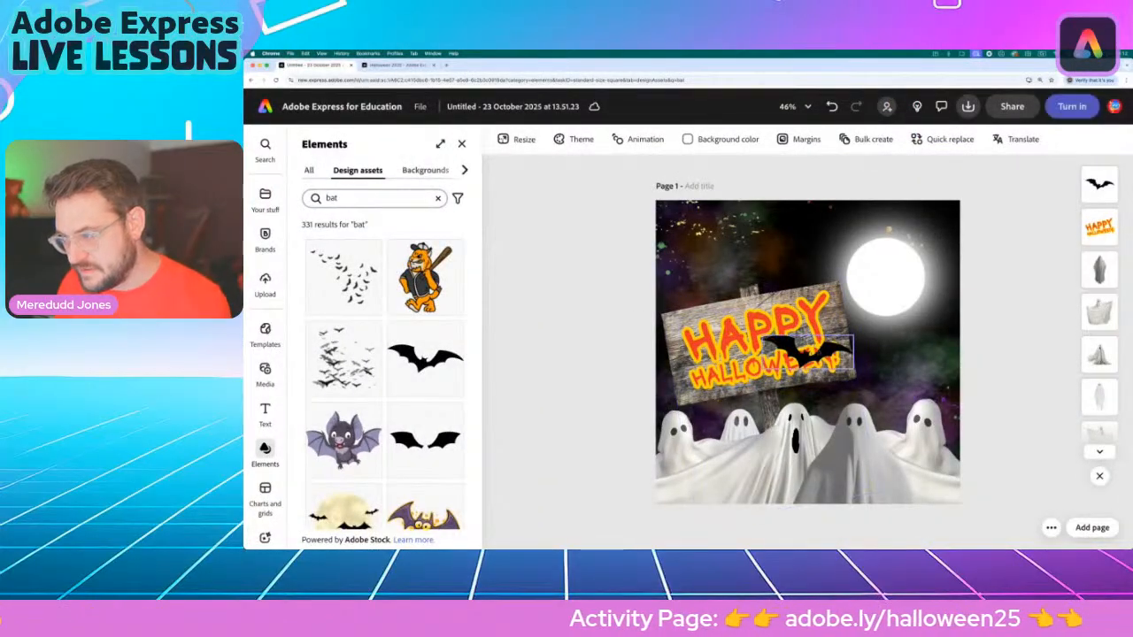
Place the black bat across the upper-right edge of the moon, adjusting its size and levelling it
drag(808, 352, 804, 270)
drag(726, 241, 945, 280)
drag(868, 309, 923, 230)
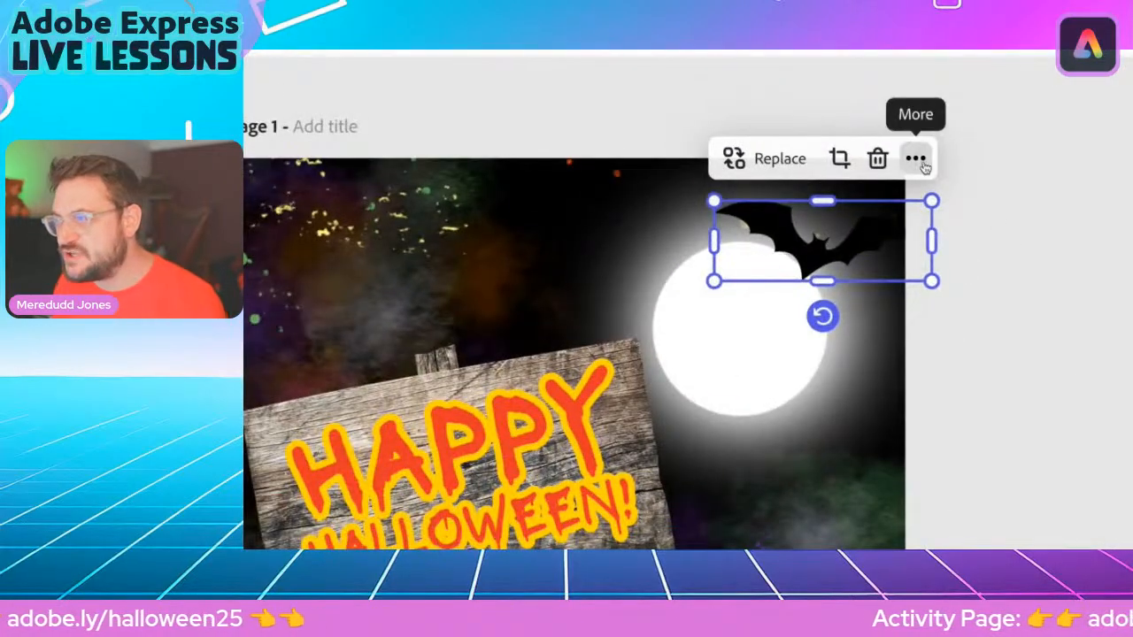
Duplicate the bat, then rotate and enlarge the copy over the upper-left corner of the wooden sign
click(916, 159)
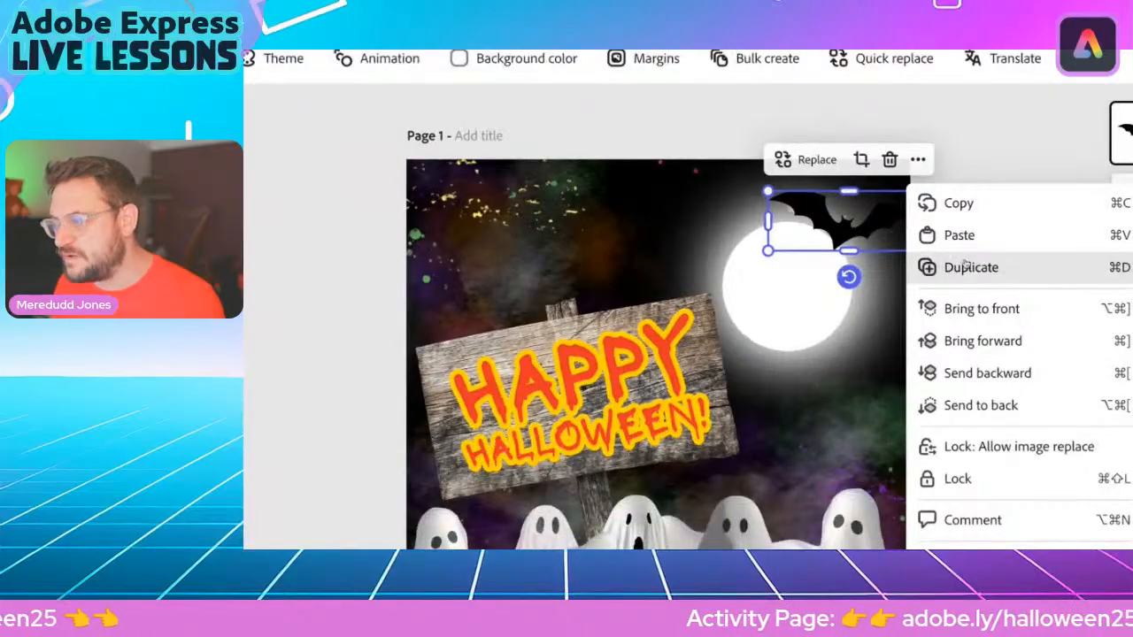
click(983, 301)
drag(874, 240, 451, 332)
drag(444, 388, 467, 382)
drag(503, 269, 542, 231)
drag(463, 333, 441, 364)
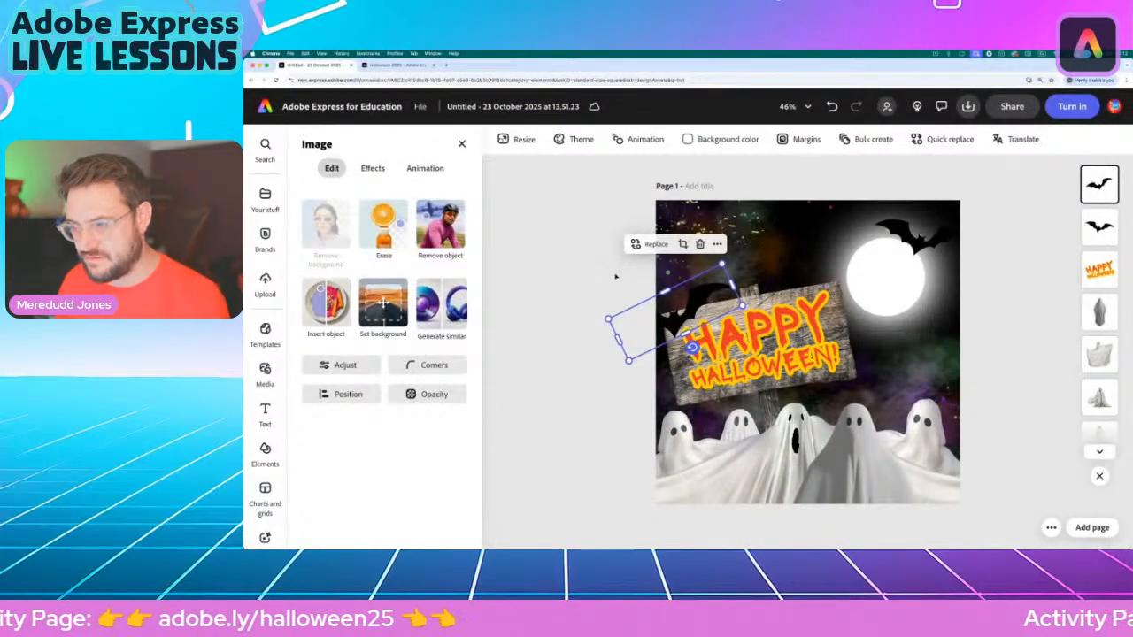
click(615, 276)
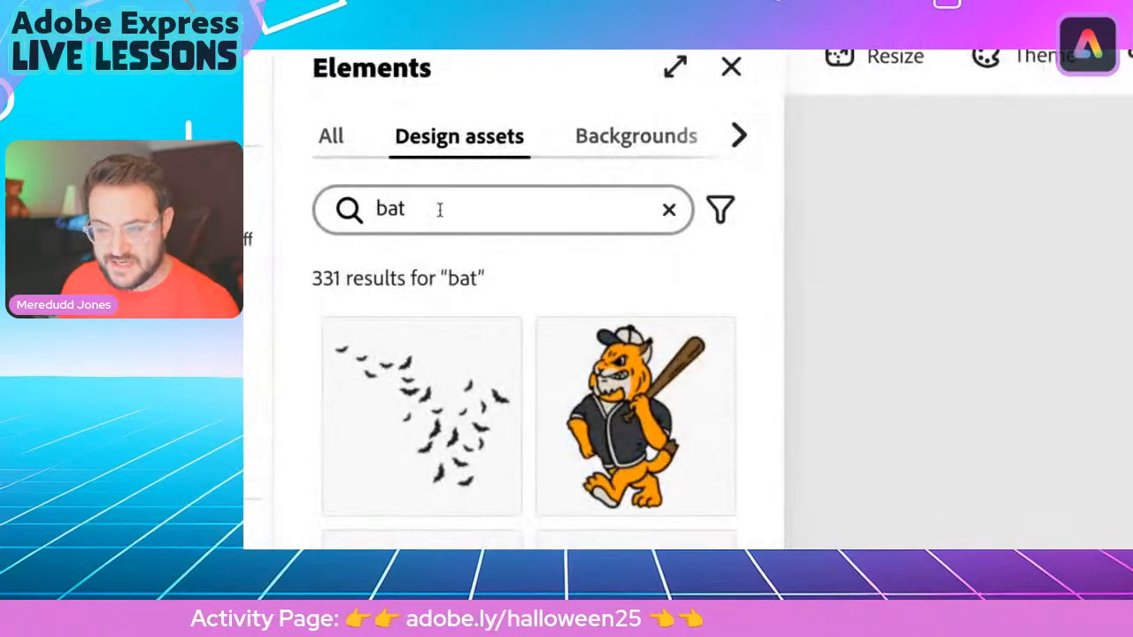
Search the design assets for "halloween" and add the soft orange mist graphic to the page
click(350, 199)
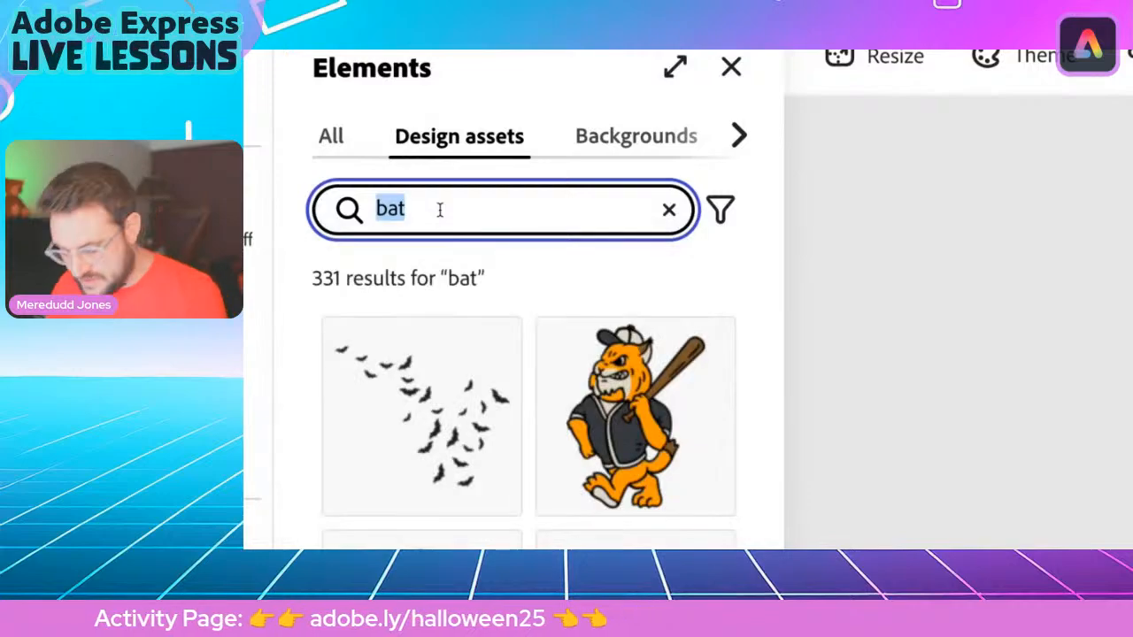
text(ha)
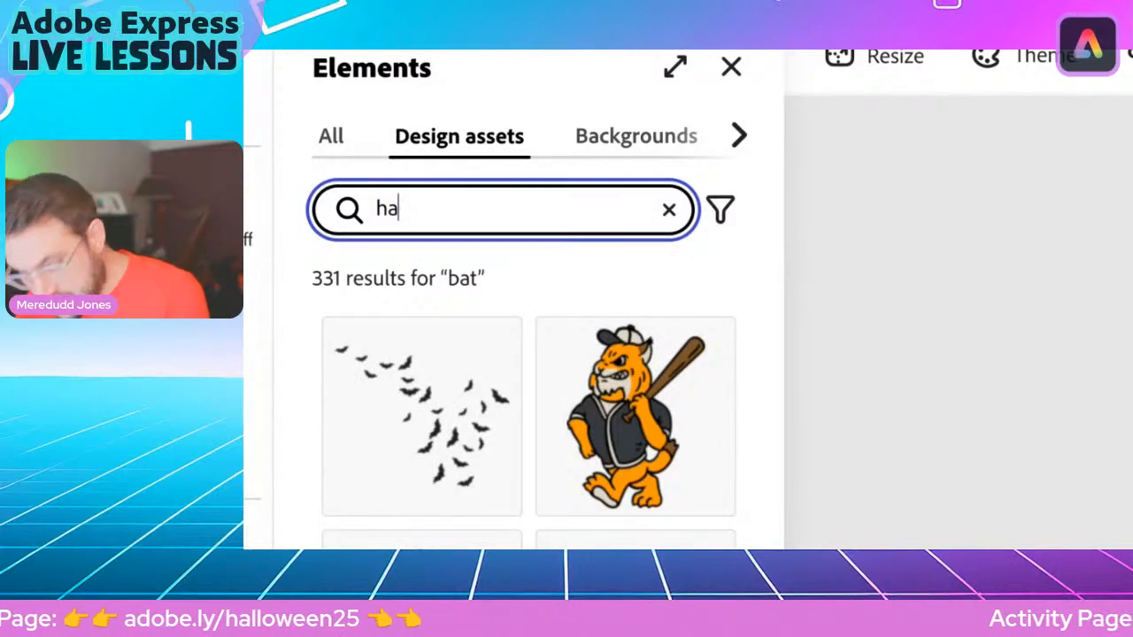
text(;lloween)
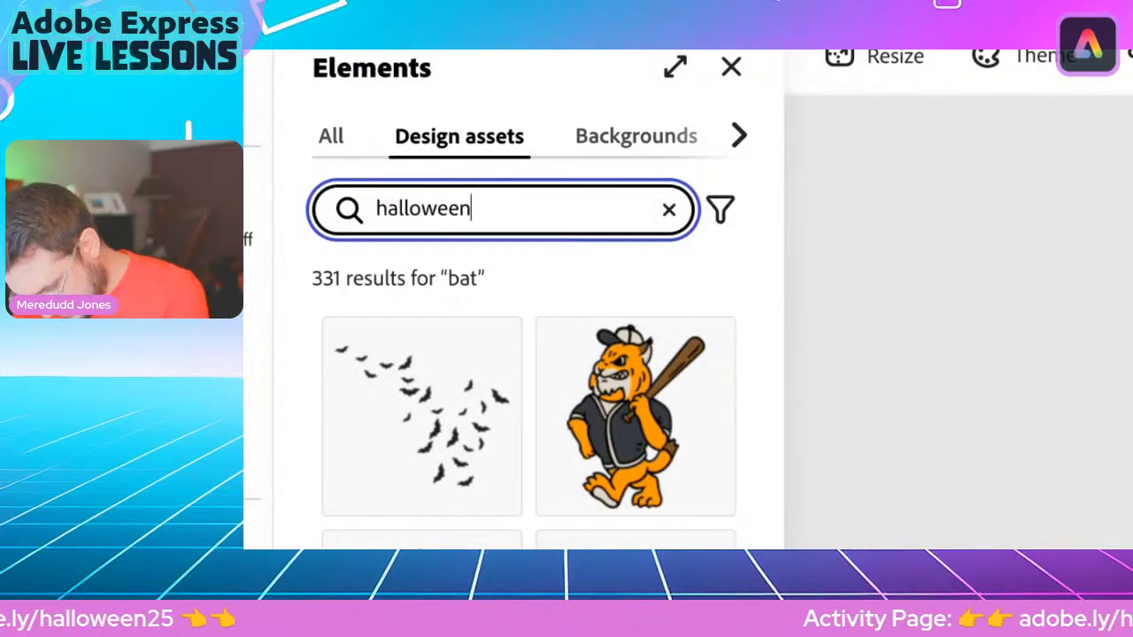
key(Return)
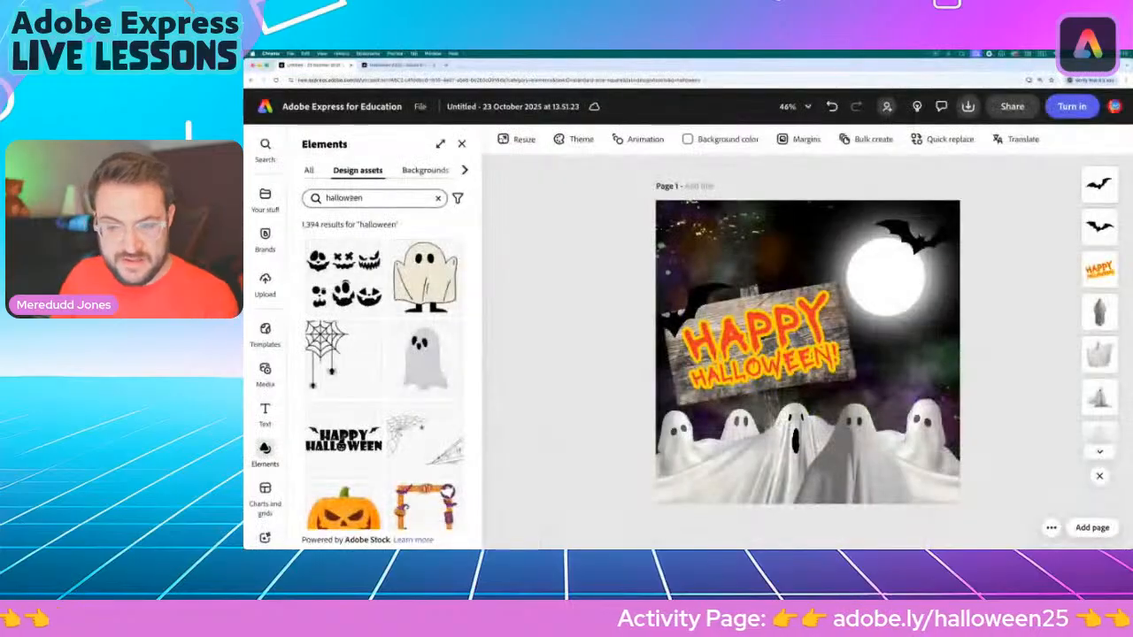
scroll(352, 396, down, 5)
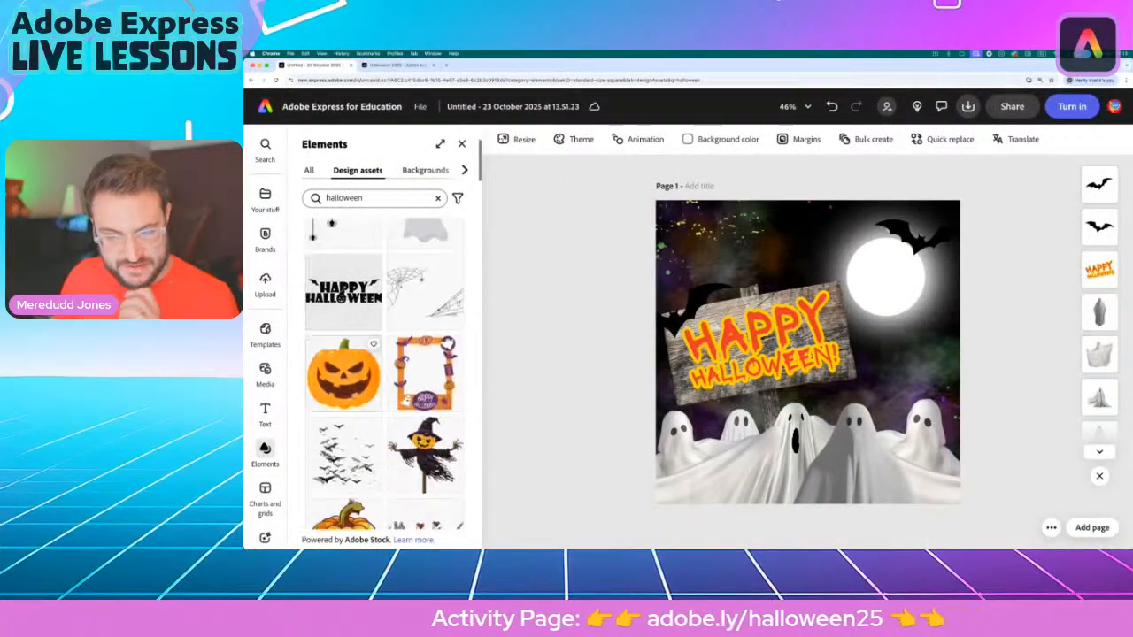
scroll(359, 397, down, 4)
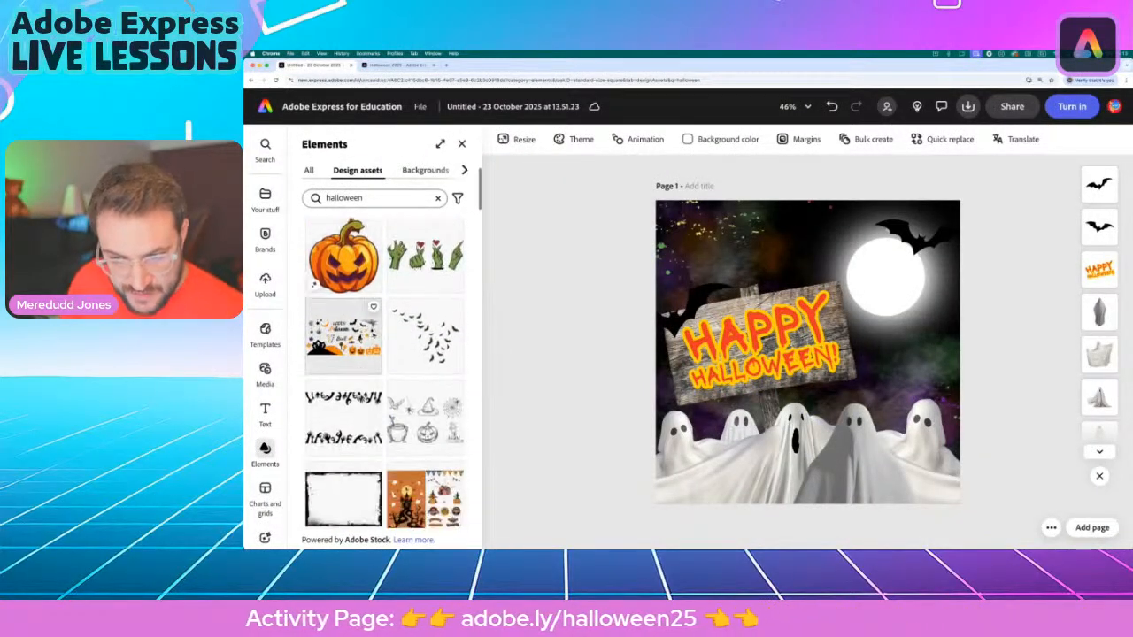
scroll(358, 396, down, 4)
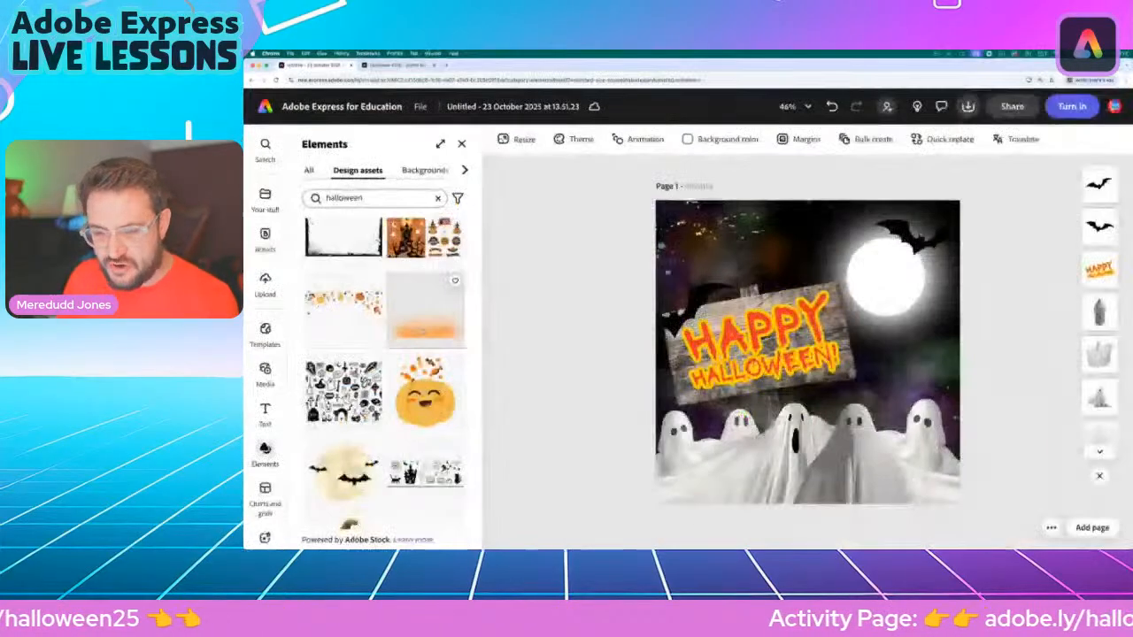
click(424, 332)
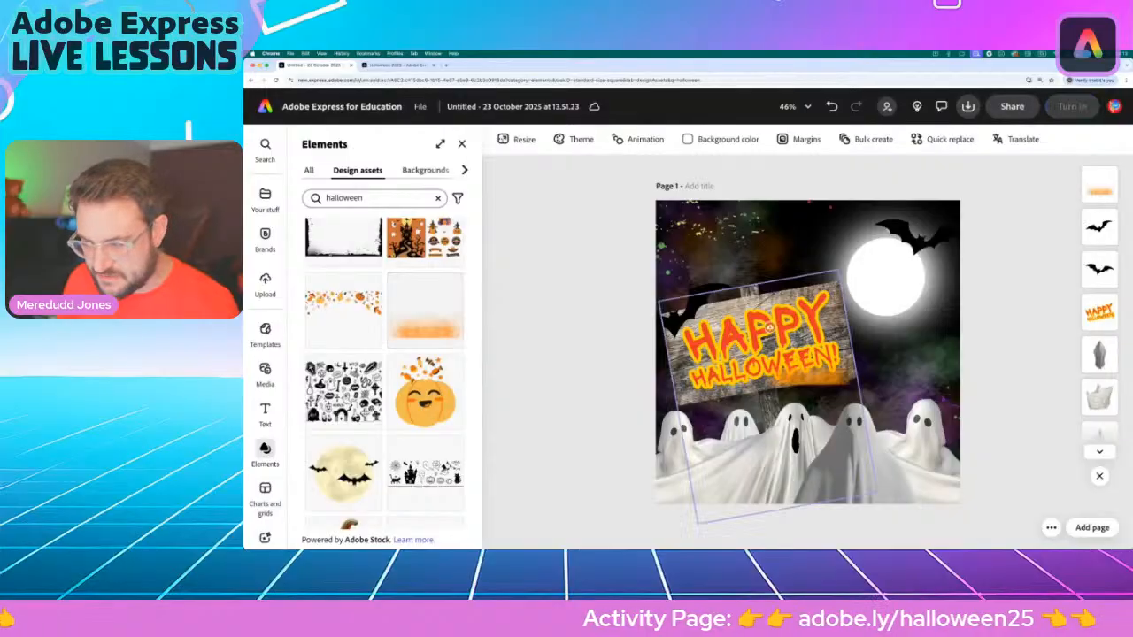
Straighten the orange mist, enlarge it beyond the page width, and lower it over the bottom of the ghosts' robes
drag(812, 389, 1048, 366)
drag(640, 261, 625, 250)
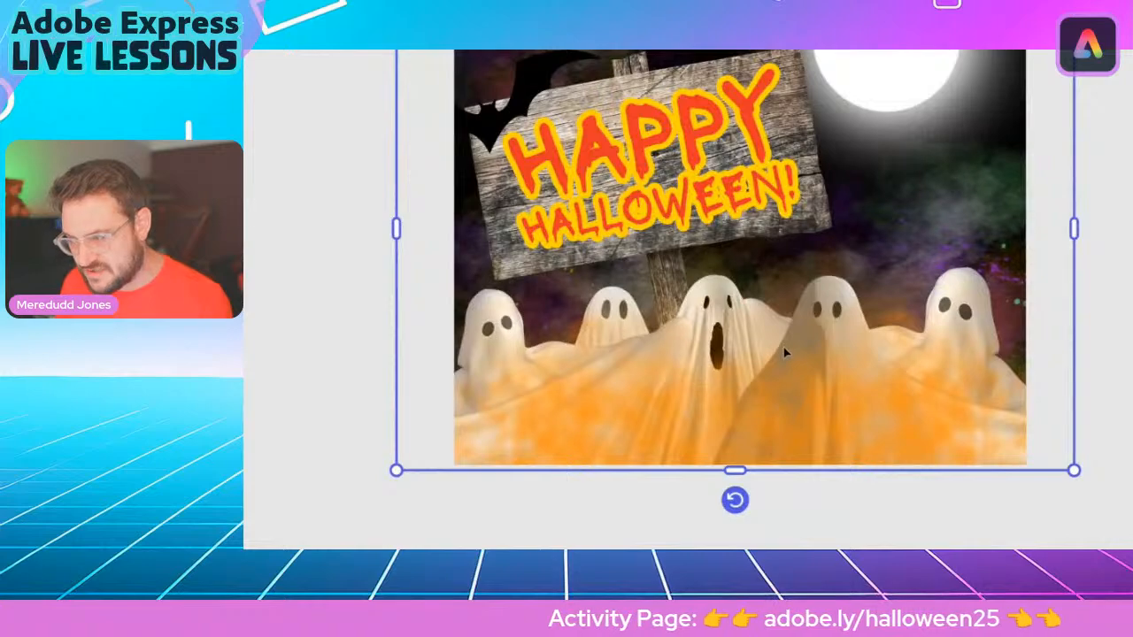
drag(831, 443, 833, 455)
drag(786, 372, 794, 412)
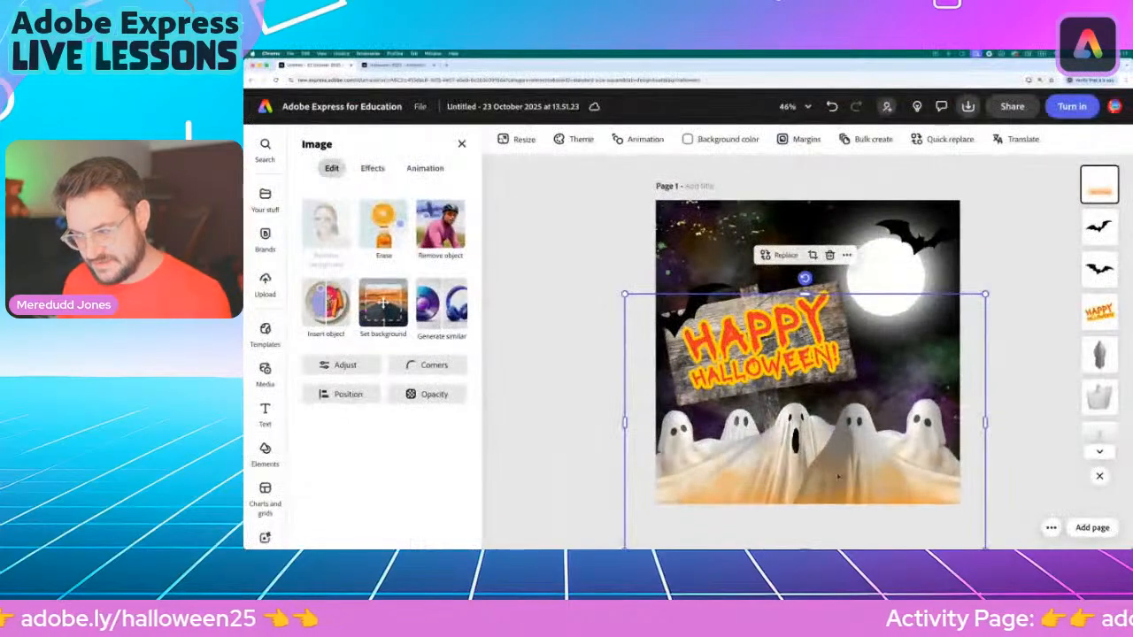
click(608, 407)
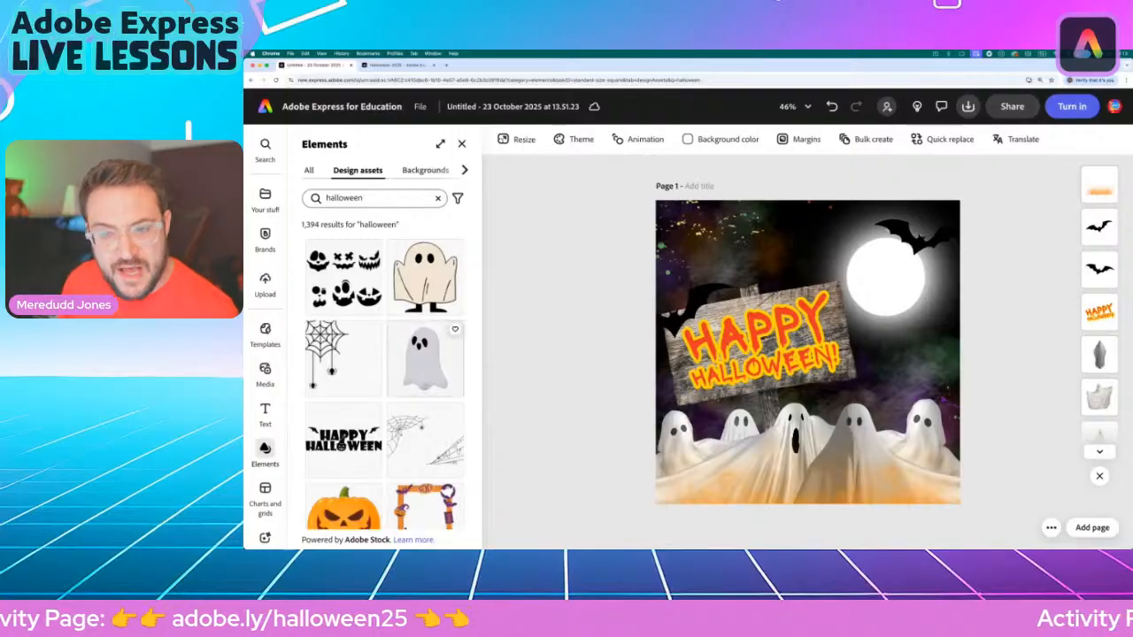
Browse the "halloween" design assets for another decoration to add to the scene
scroll(379, 398, down, 10)
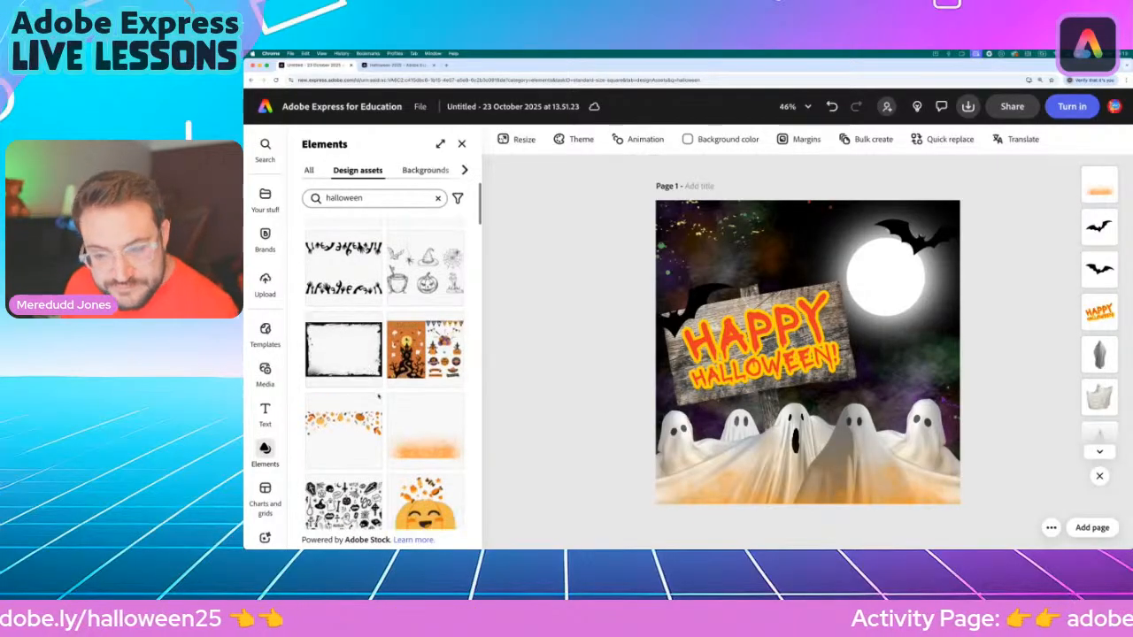
scroll(379, 397, down, 1)
scroll(381, 397, down, 5)
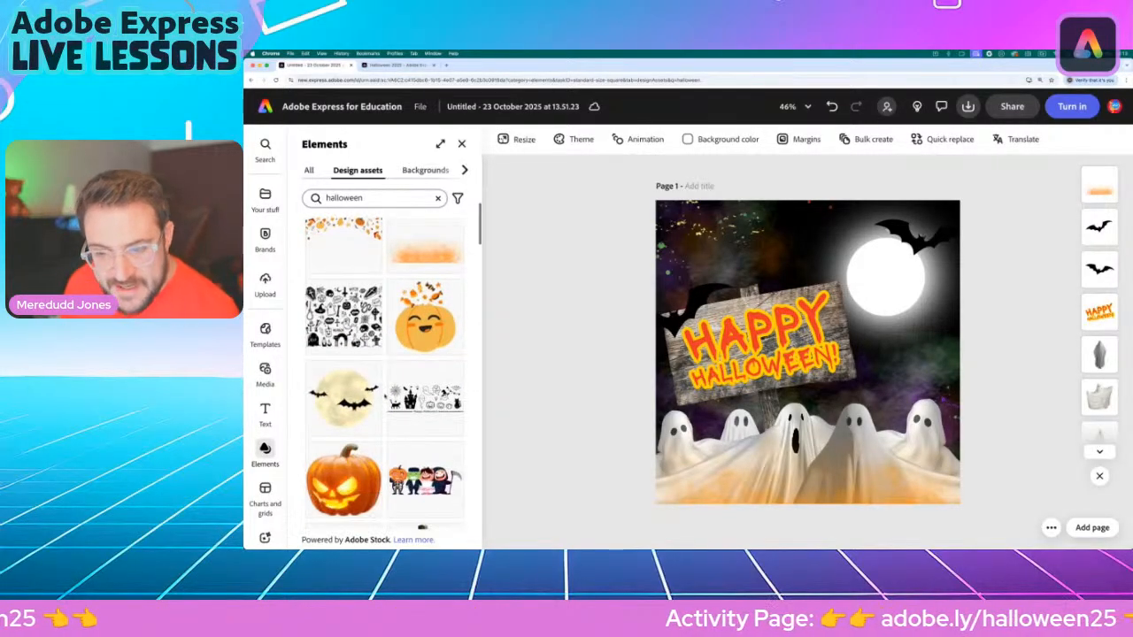
scroll(390, 407, down, 5)
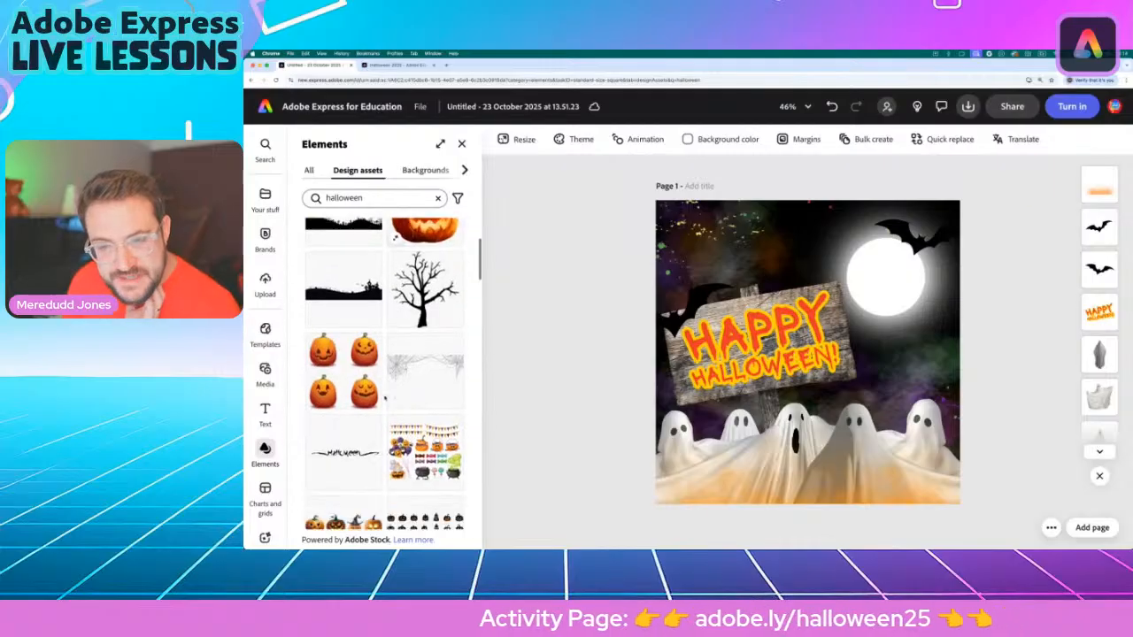
scroll(384, 399, down, 3)
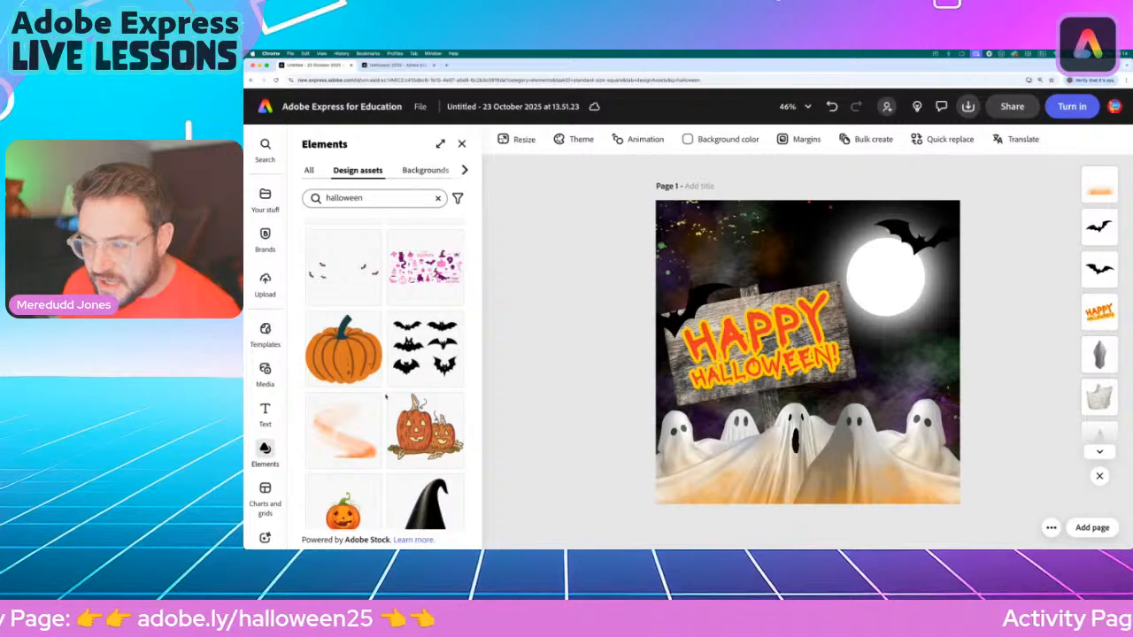
Browse the Halloween design assets and check the list of Halloween symbols on the Halloween 2025 activity page for ideas
scroll(386, 398, down, 5)
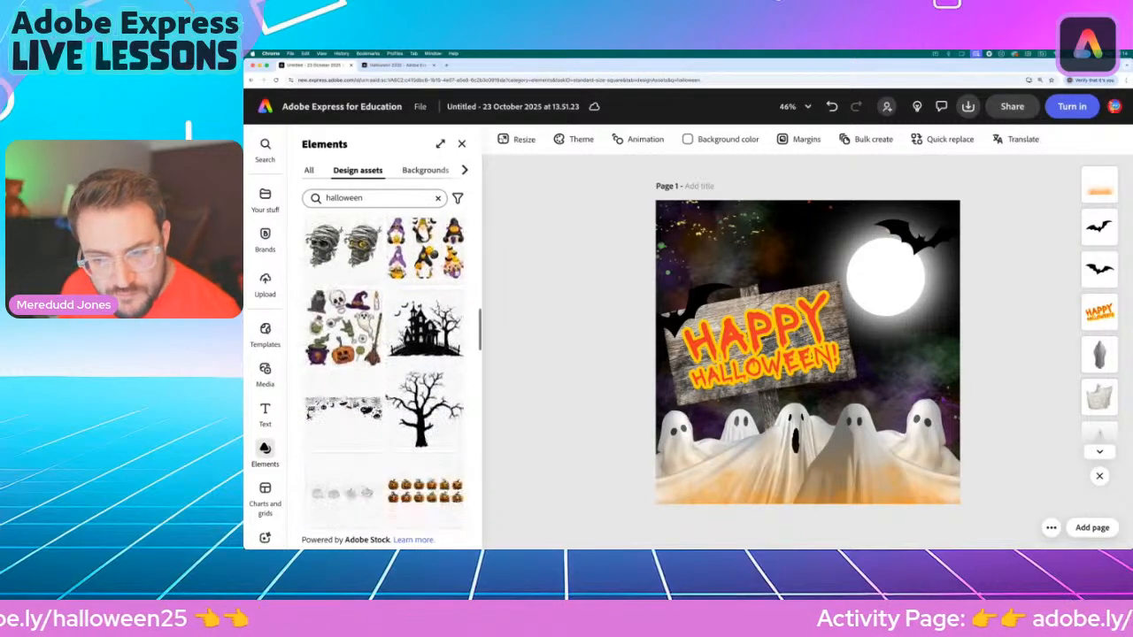
scroll(386, 397, down, 10)
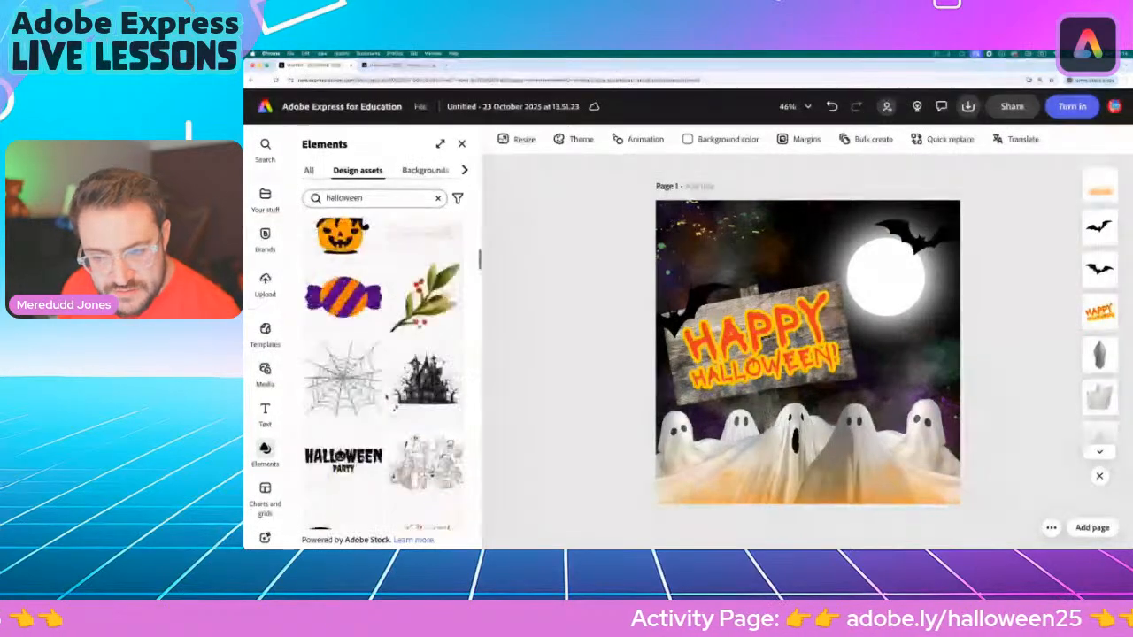
scroll(395, 403, down, 10)
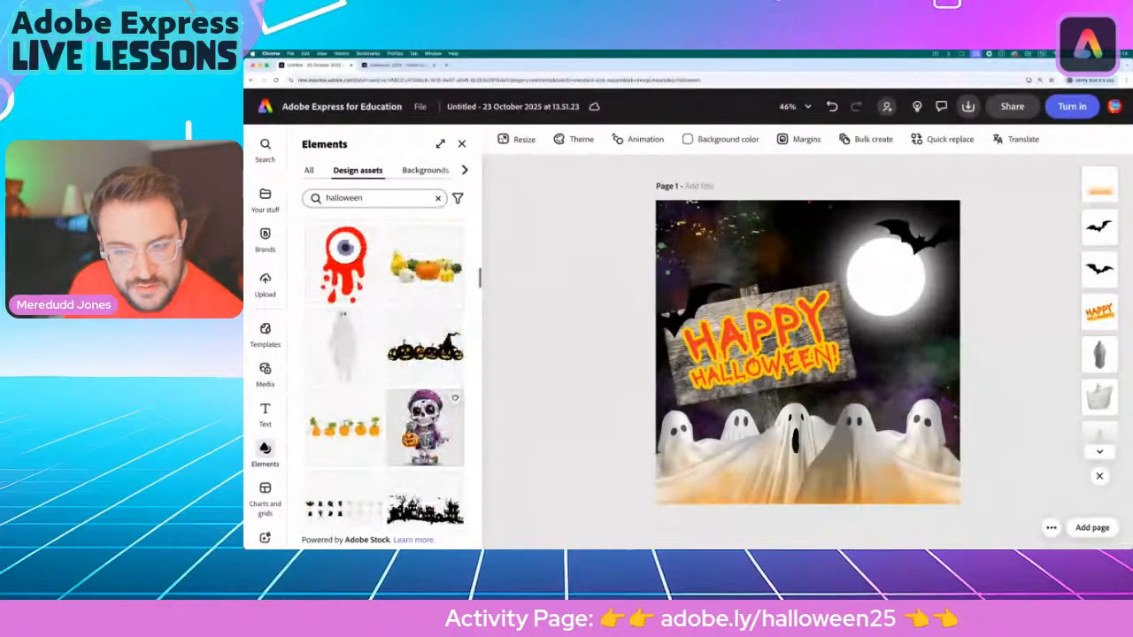
scroll(396, 403, down, 3)
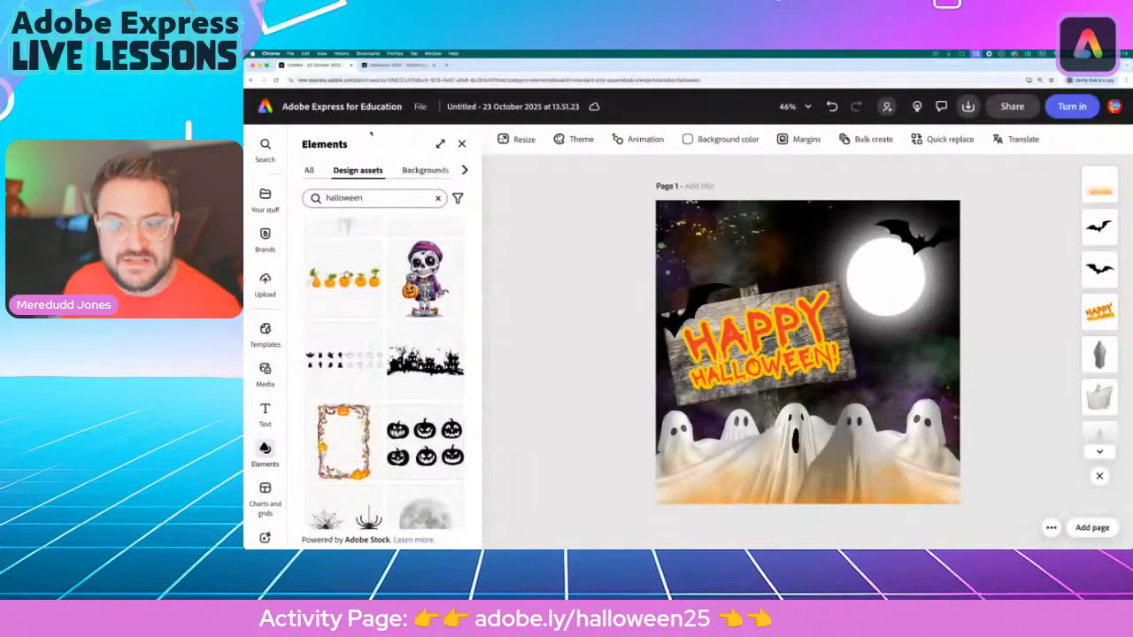
click(397, 65)
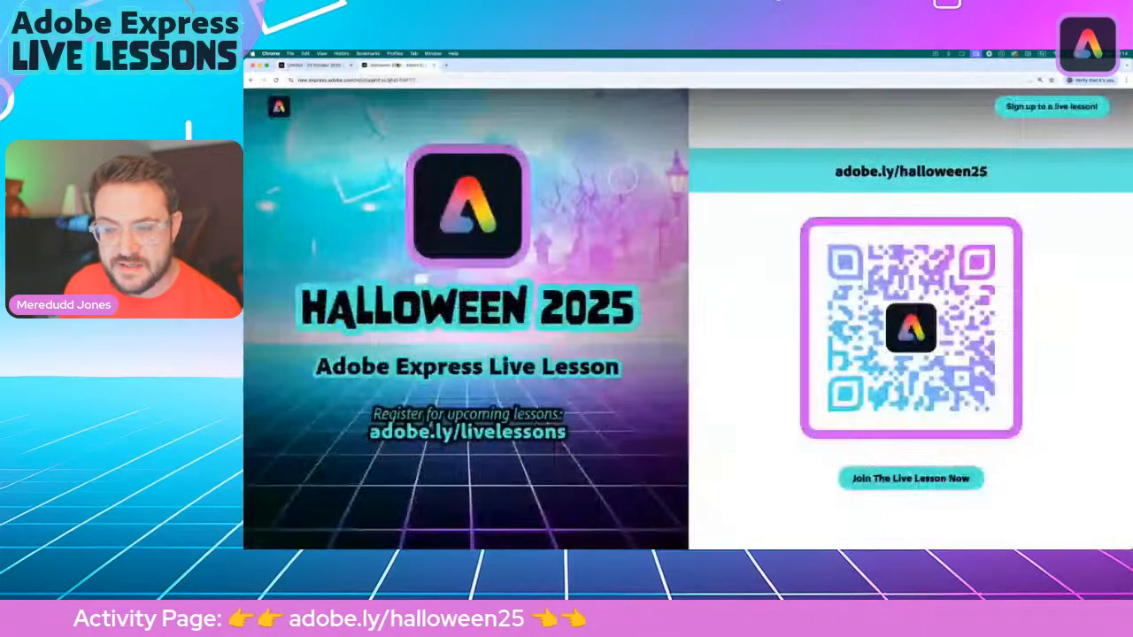
scroll(569, 313, down, 10)
scroll(568, 313, down, 5)
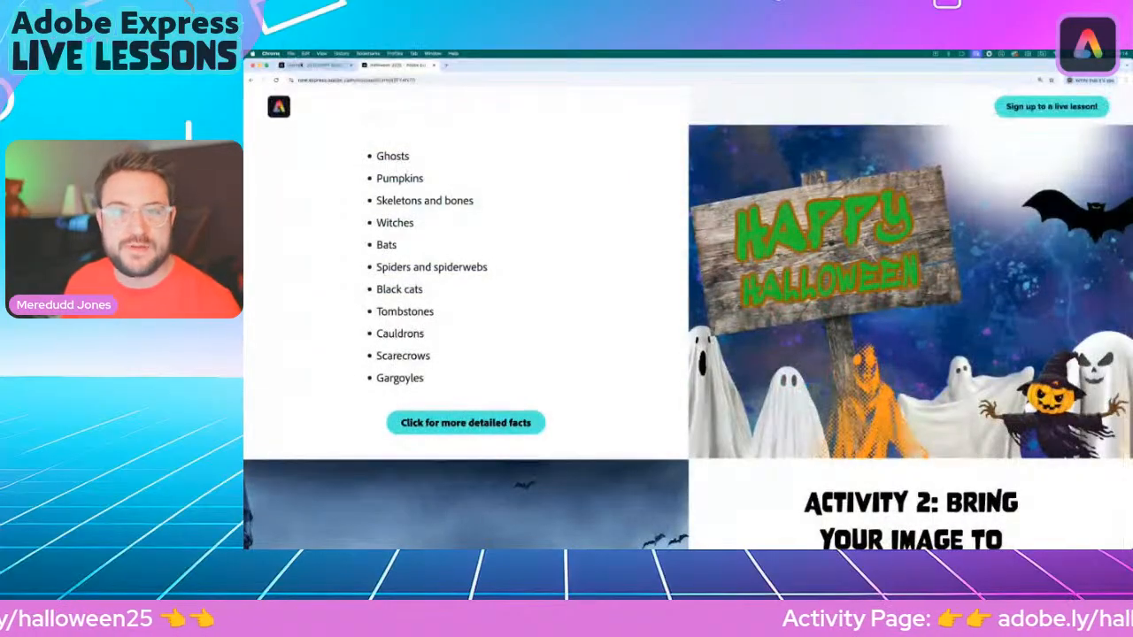
click(292, 65)
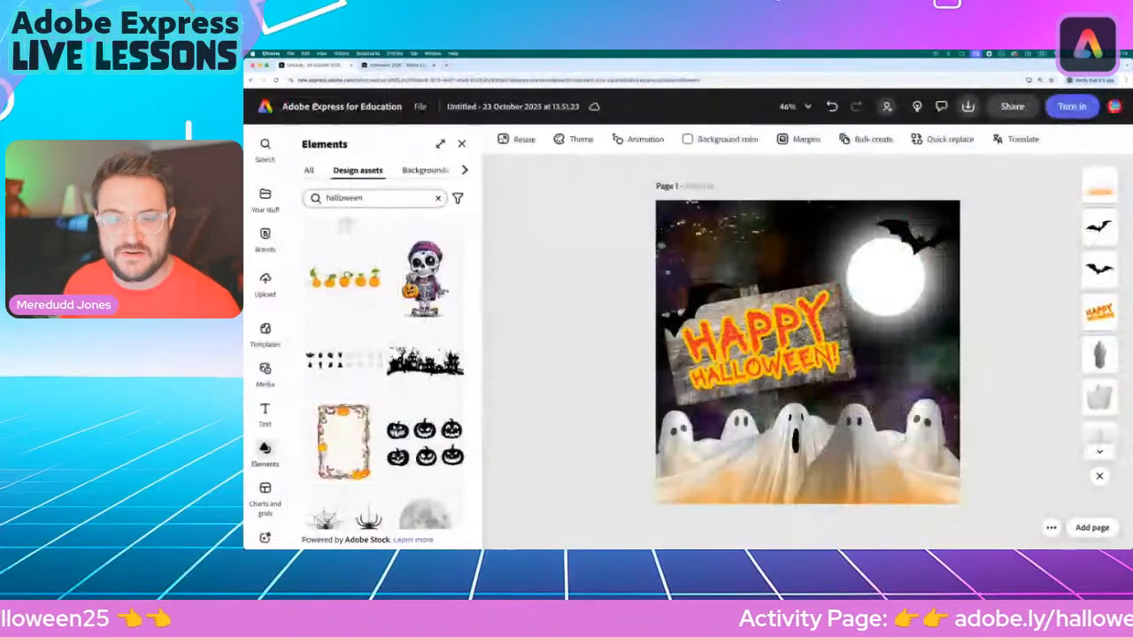
Search the design assets for "pumpkin" and add the glowing carved jack-o'-lantern to the page
click(348, 195)
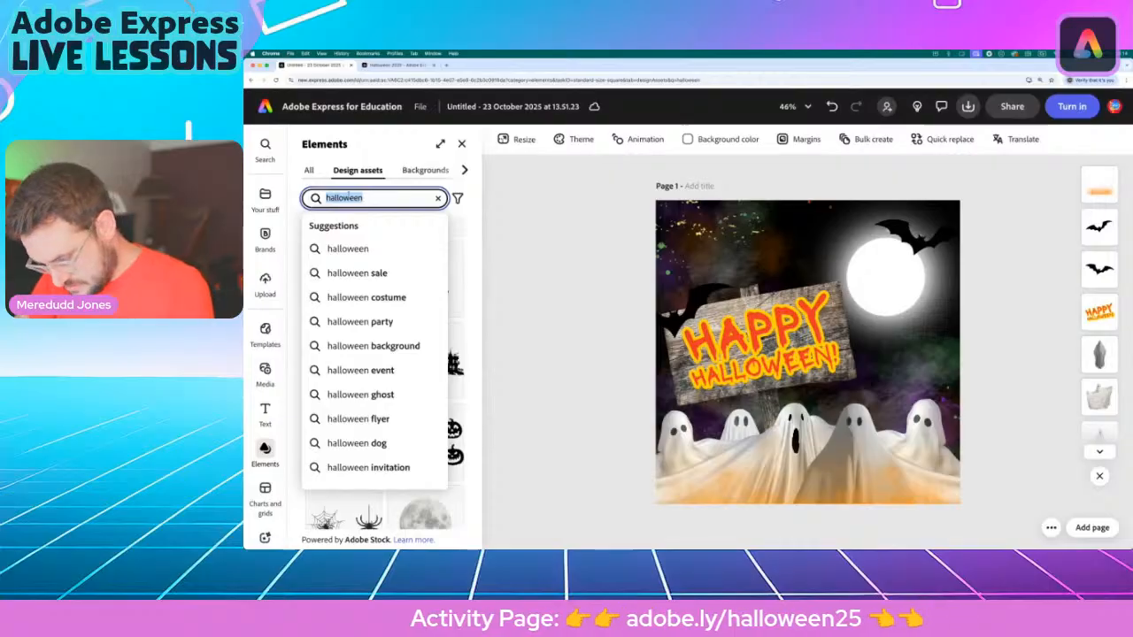
text(pumpkin)
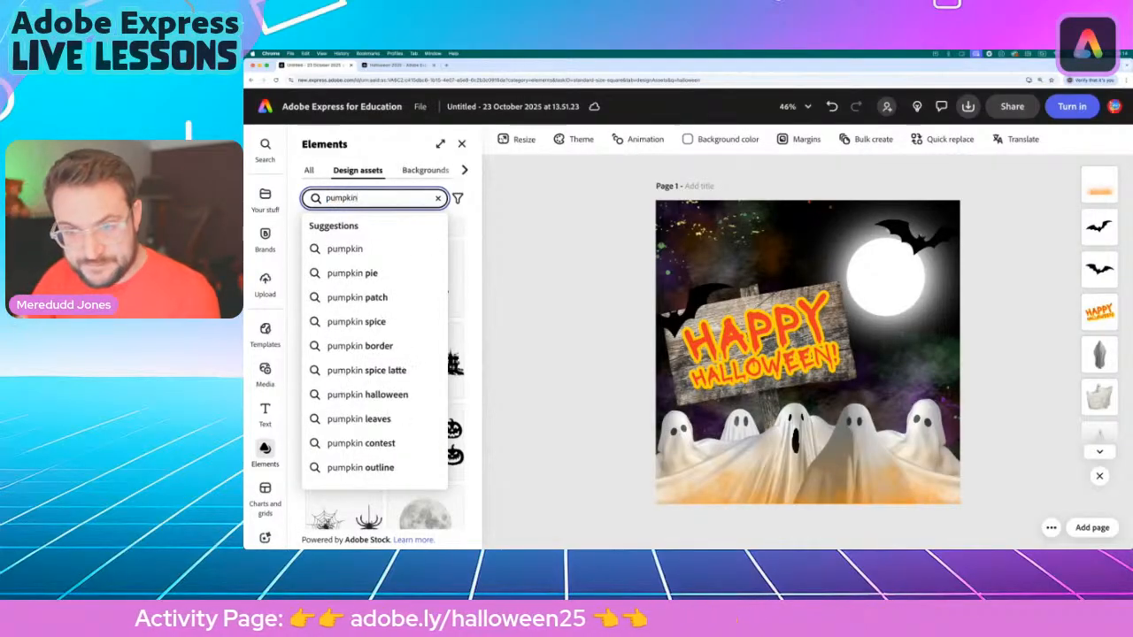
key(Return)
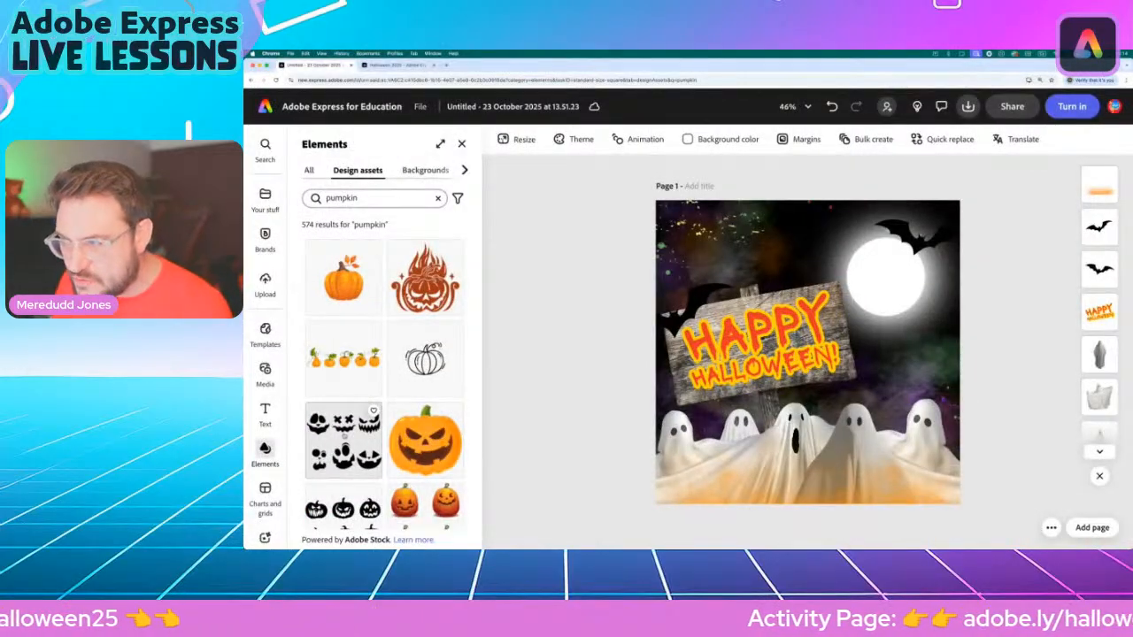
scroll(344, 435, down, 5)
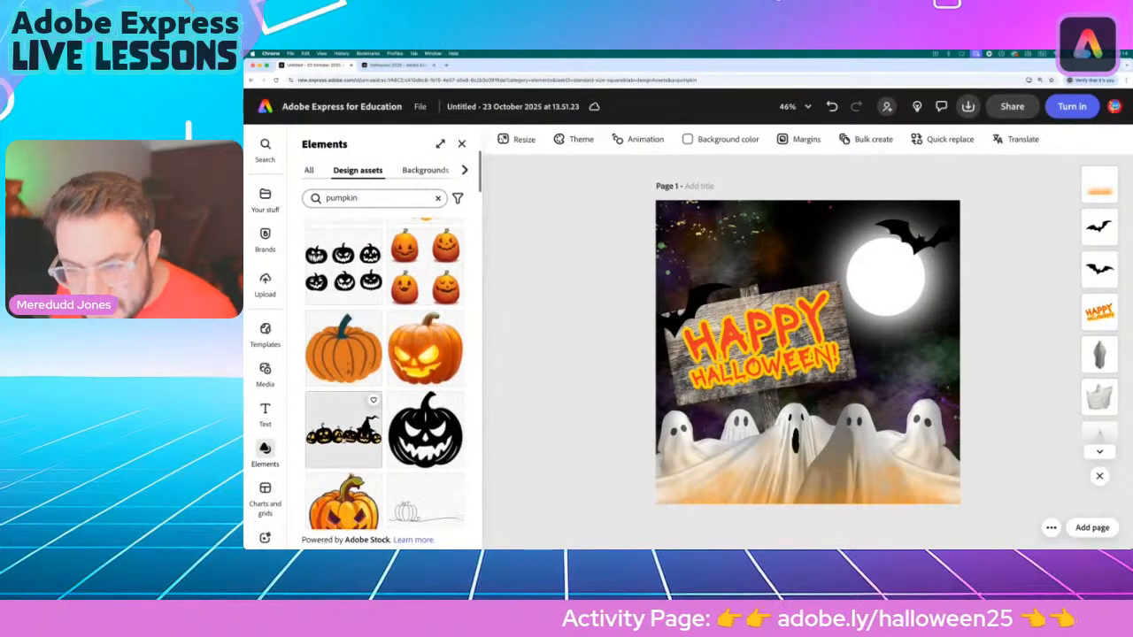
scroll(344, 435, down, 1)
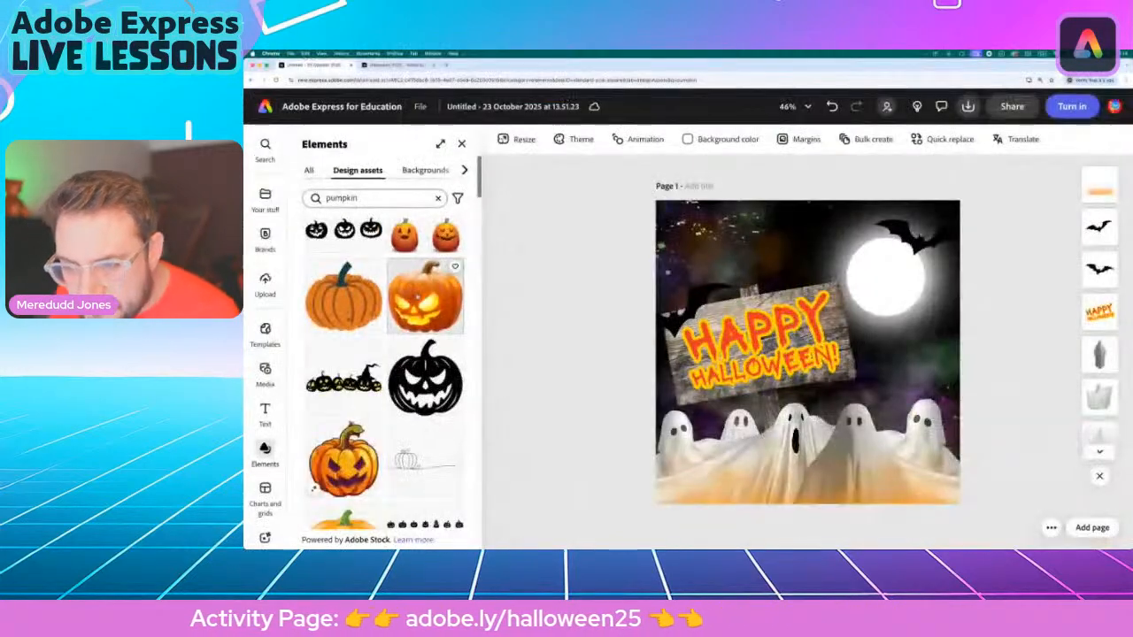
click(420, 296)
click(813, 354)
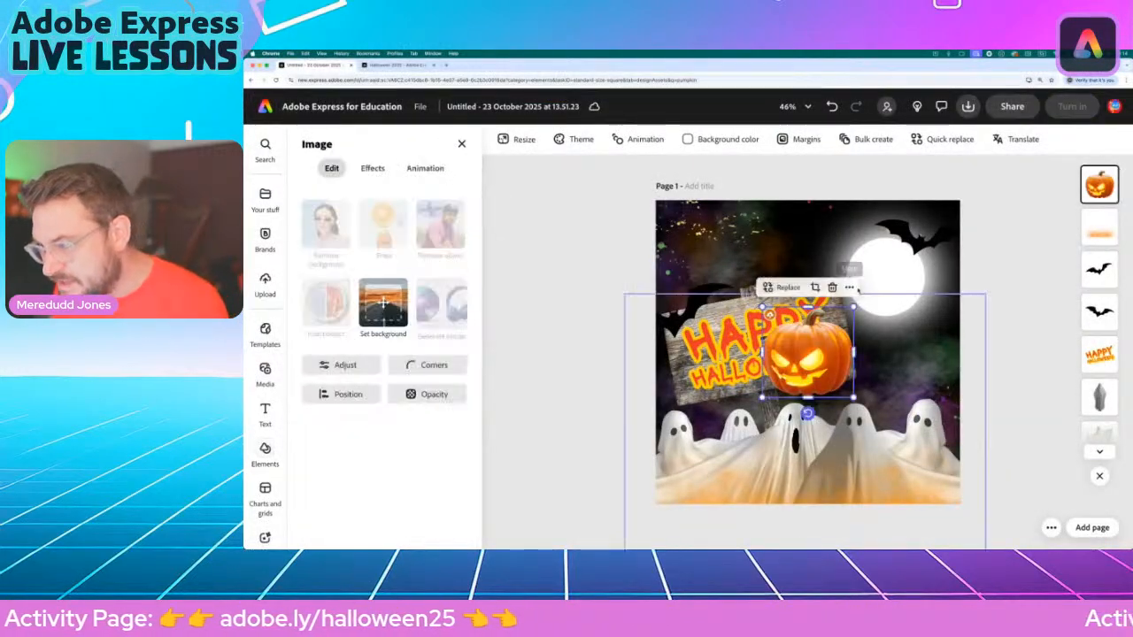
Shrink the pumpkin and place it on the upper edge of the wooden Happy Halloween sign
drag(854, 307, 757, 281)
drag(815, 207, 829, 185)
mouse_move(773, 262)
mouse_down()
mouse_move(784, 260)
mouse_move(774, 260)
mouse_up()
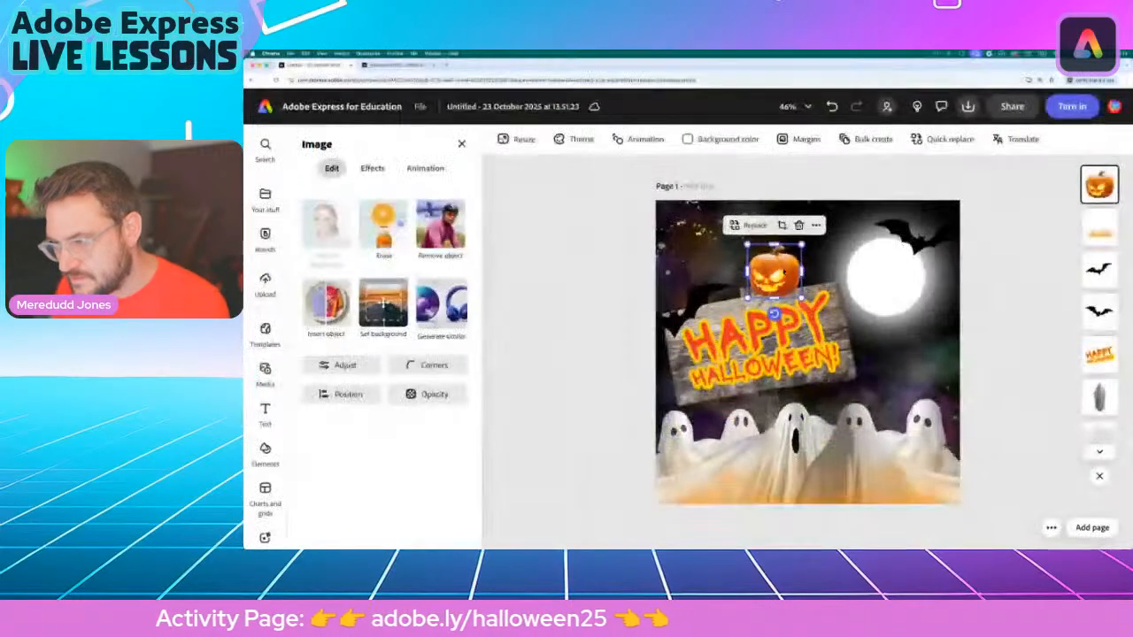
click(622, 350)
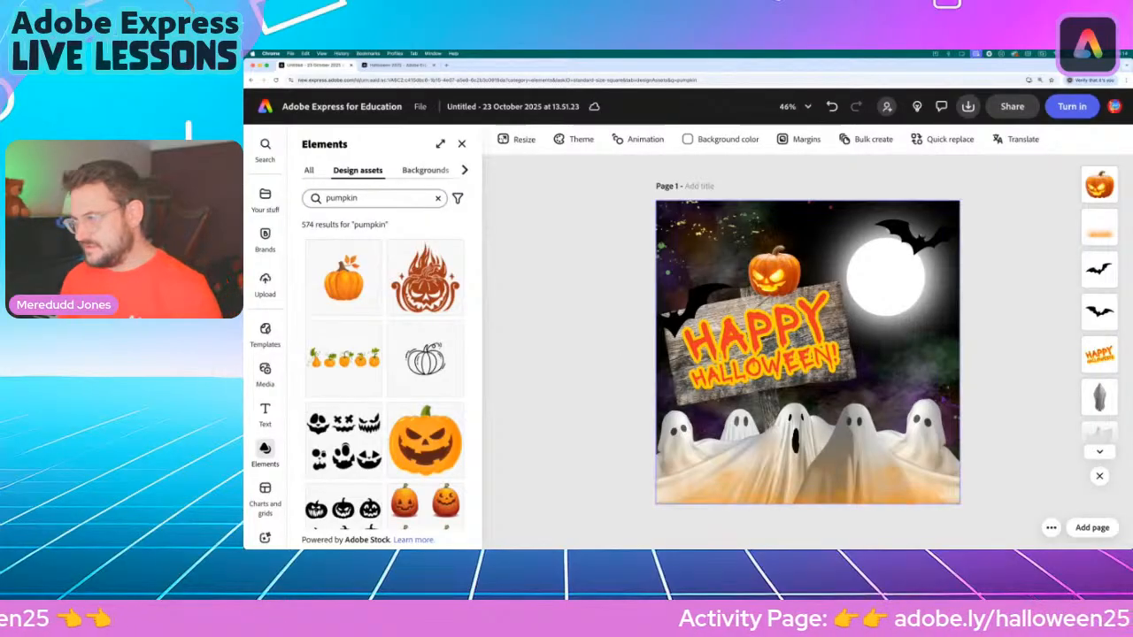
Slightly resize the bat near the moon and reposition it so it overlaps the moon's upper edge
click(952, 235)
drag(952, 234, 955, 243)
drag(877, 227, 872, 226)
drag(940, 247, 932, 245)
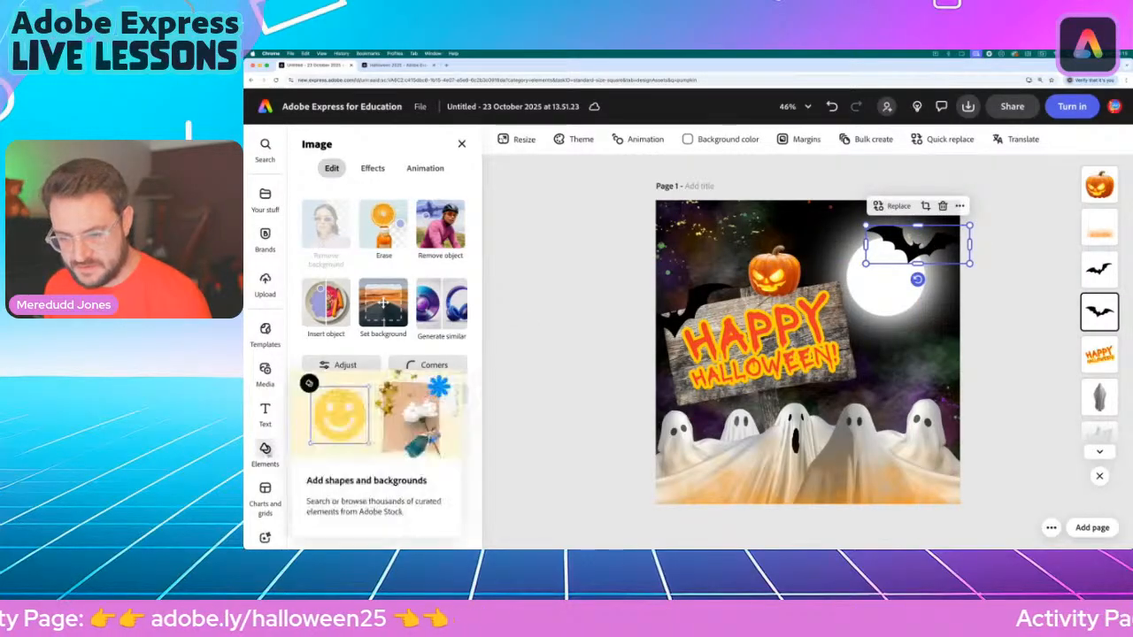
Search the design assets for "cobweb"
click(264, 451)
double_click(342, 195)
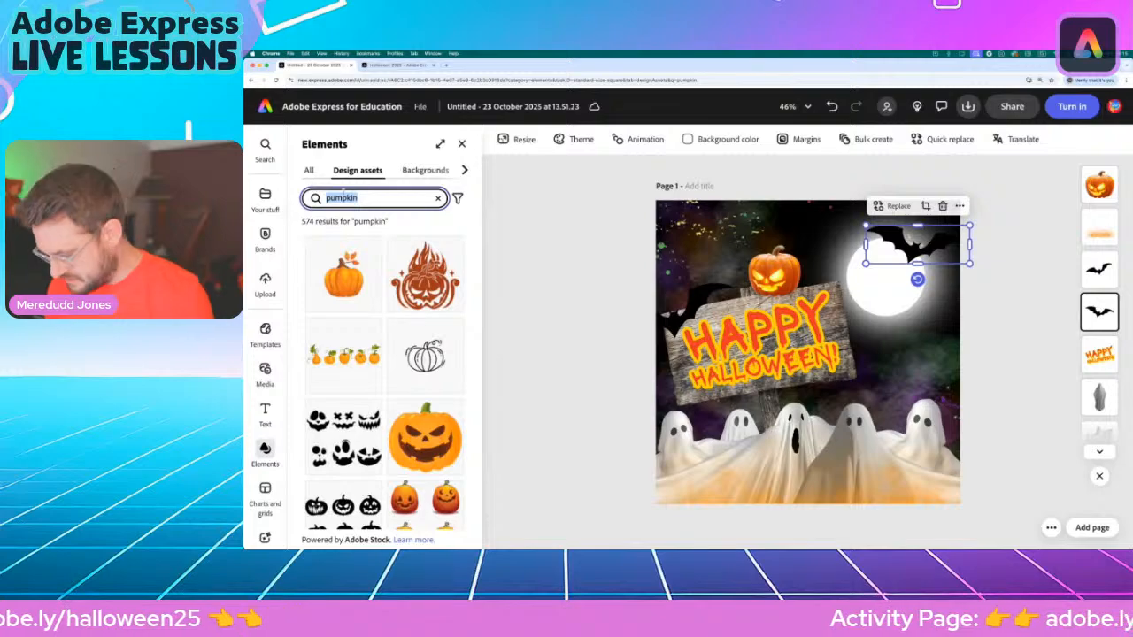
text(cobweb)
key(Return)
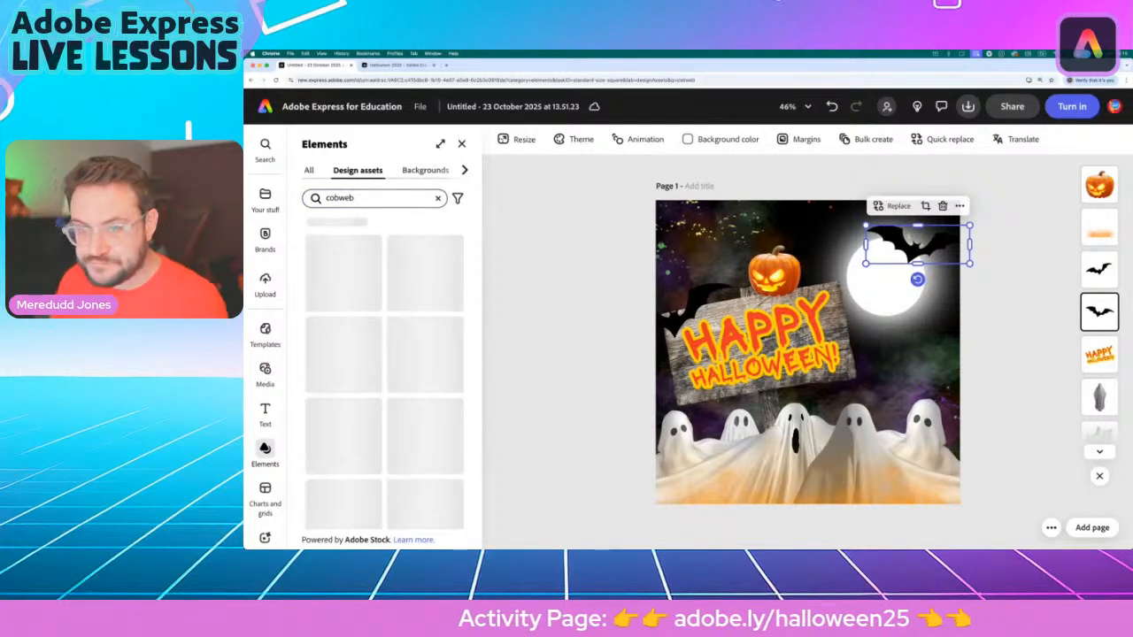
Find the partial, fan-shaped cobweb among the cobweb assets and add it to the page
scroll(354, 354, down, 2)
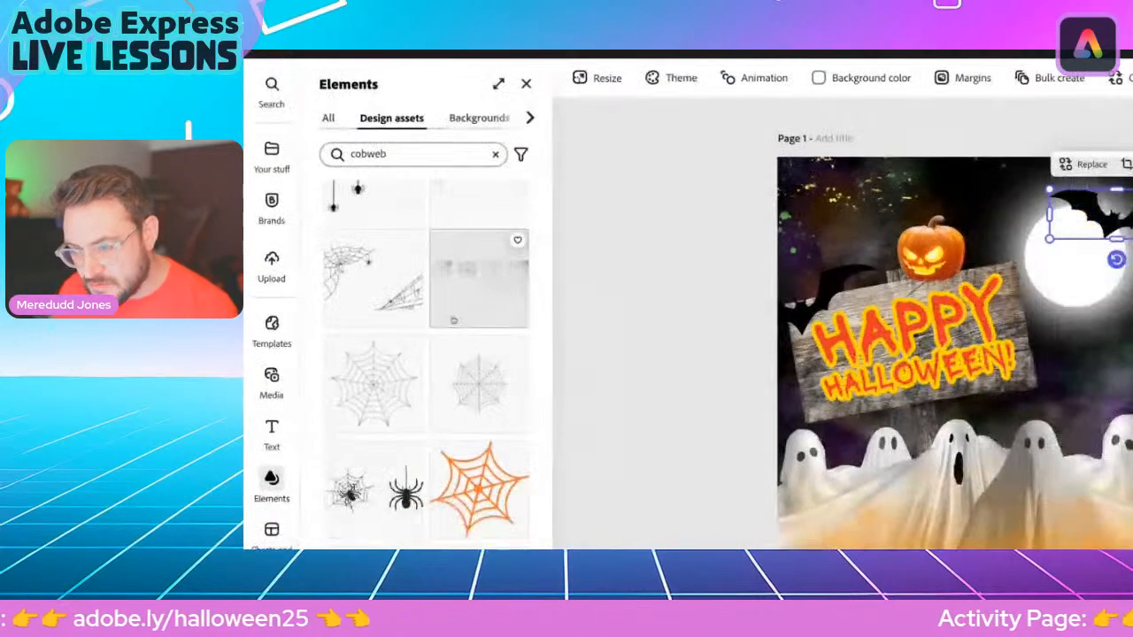
scroll(536, 336, down, 3)
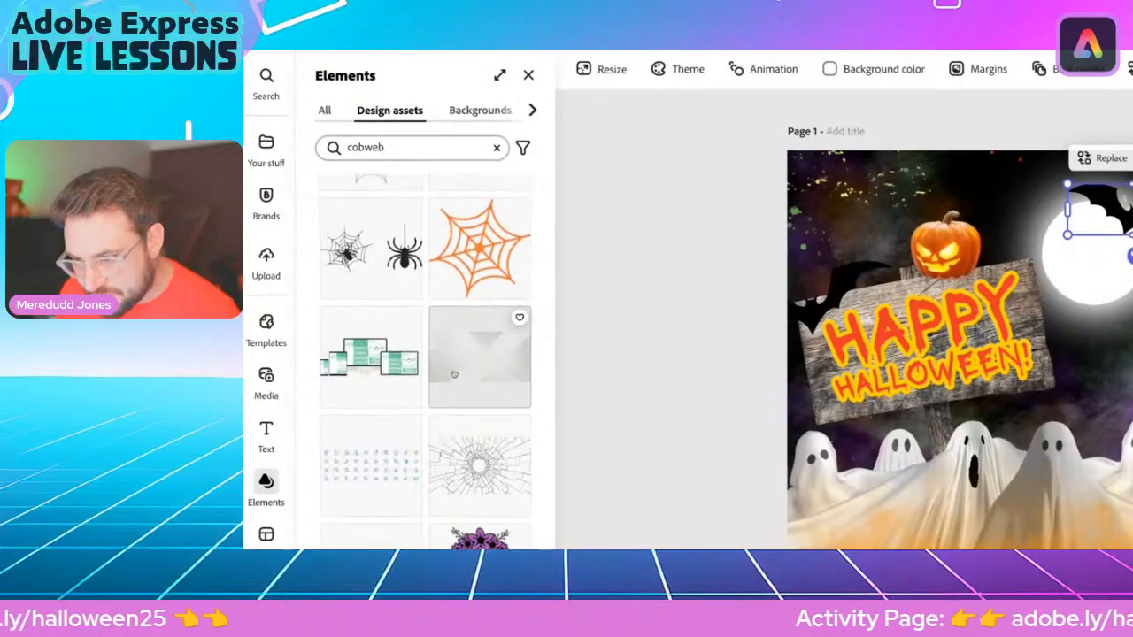
scroll(378, 428, down, 1)
scroll(346, 410, down, 5)
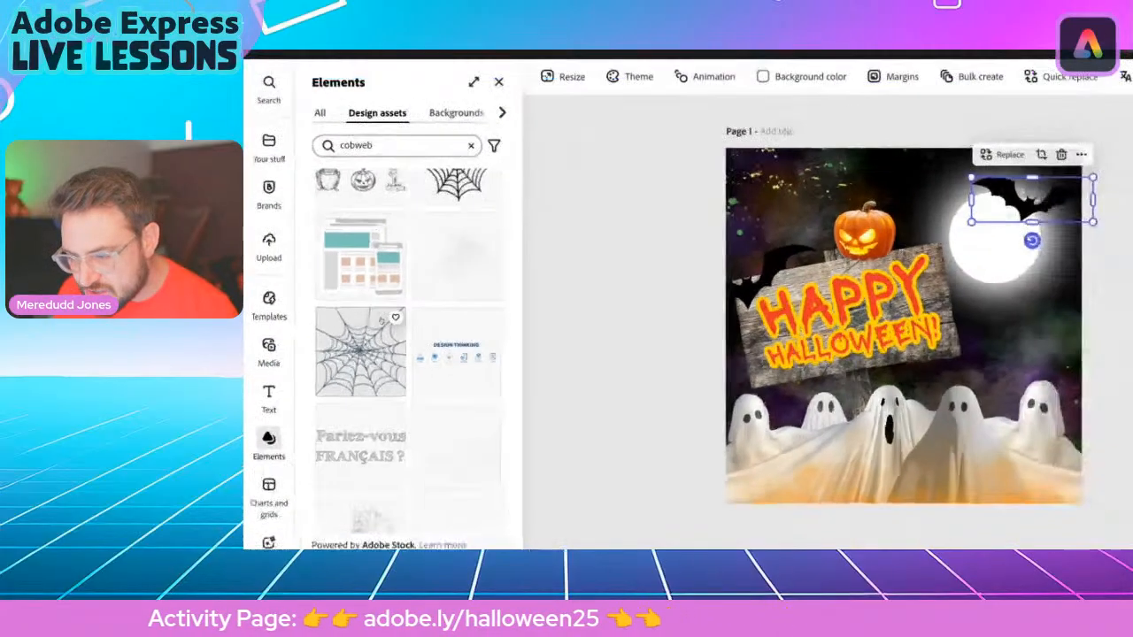
scroll(381, 322, down, 2)
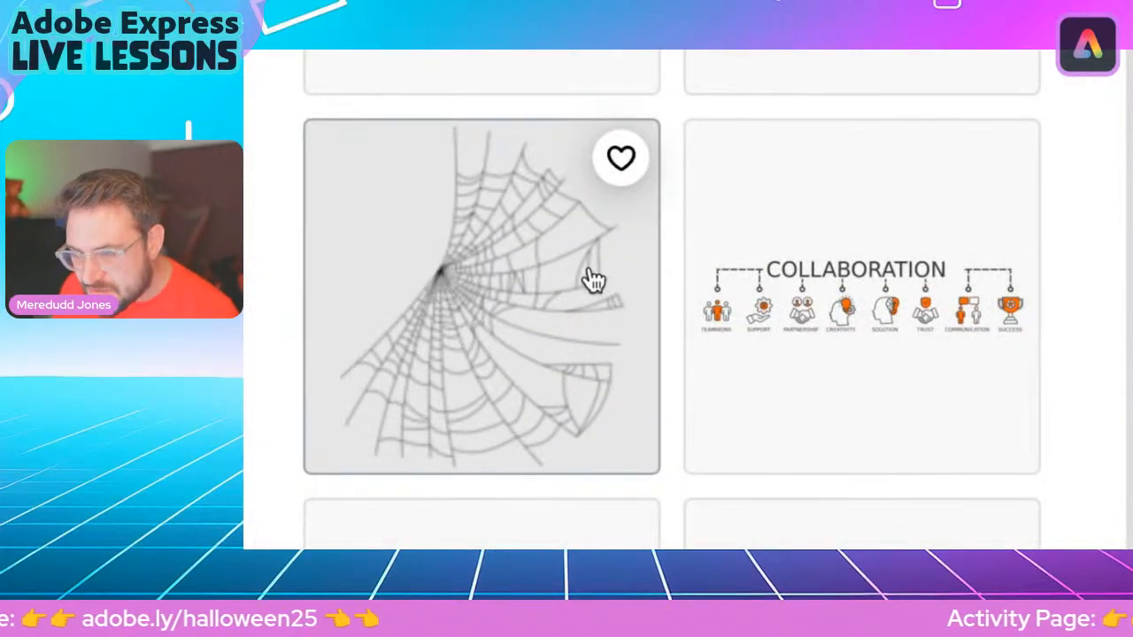
scroll(522, 298, down, 5)
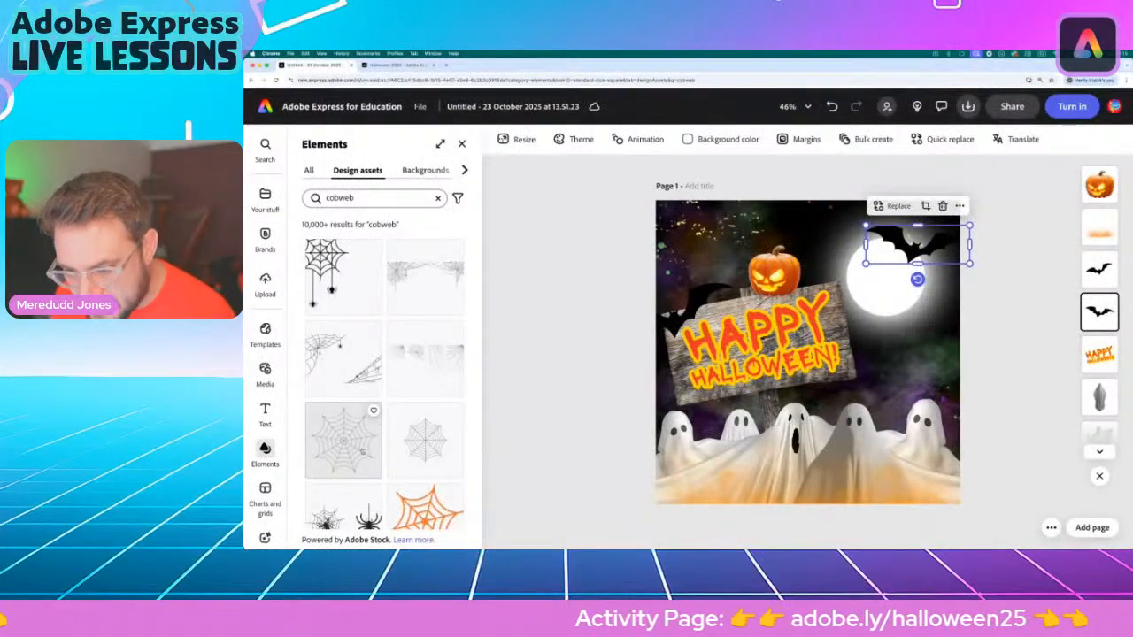
scroll(359, 403, down, 5)
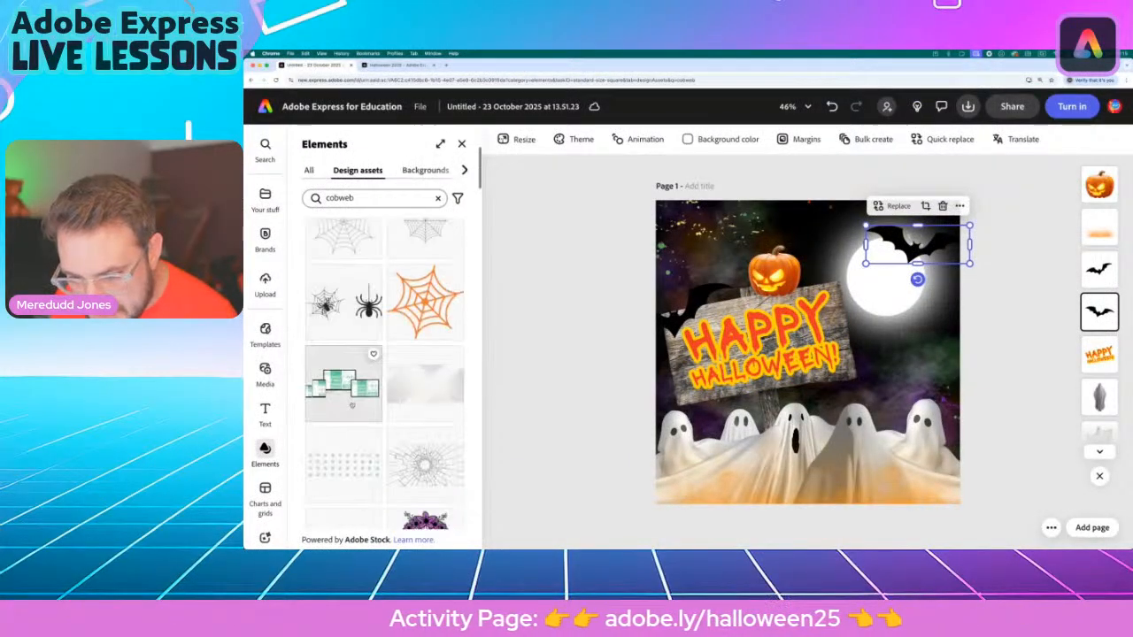
scroll(306, 325, down, 5)
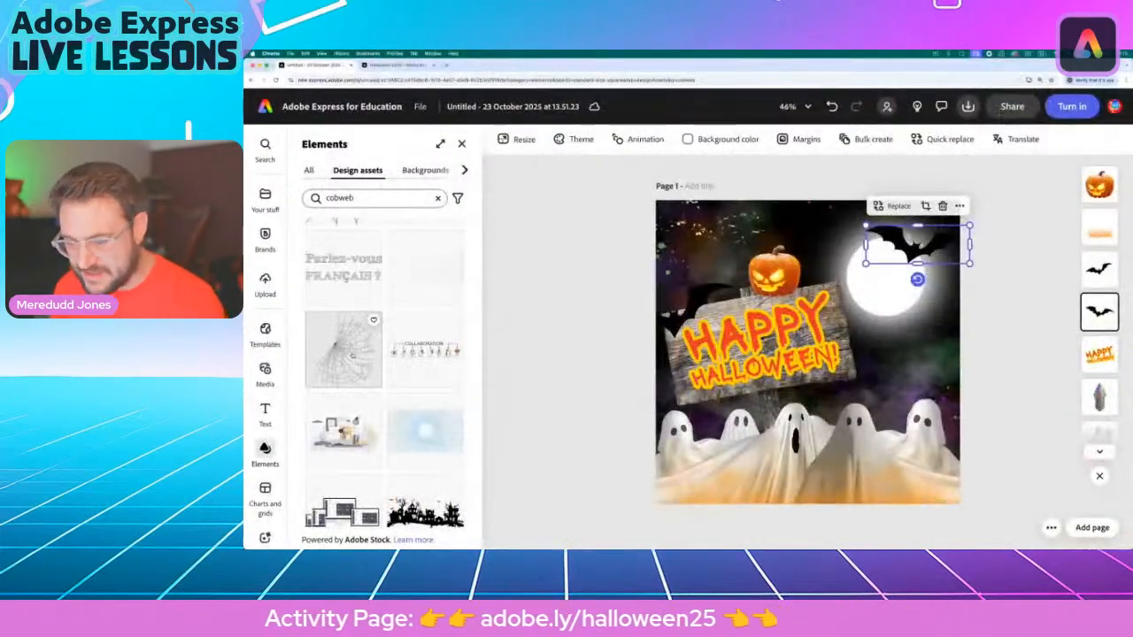
click(352, 356)
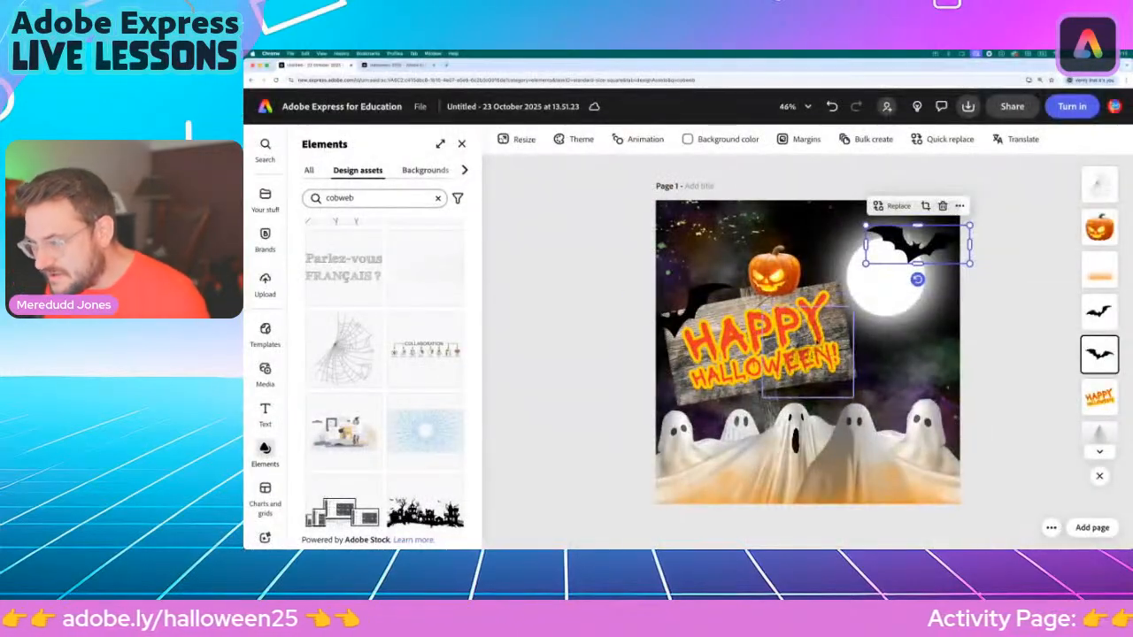
click(820, 359)
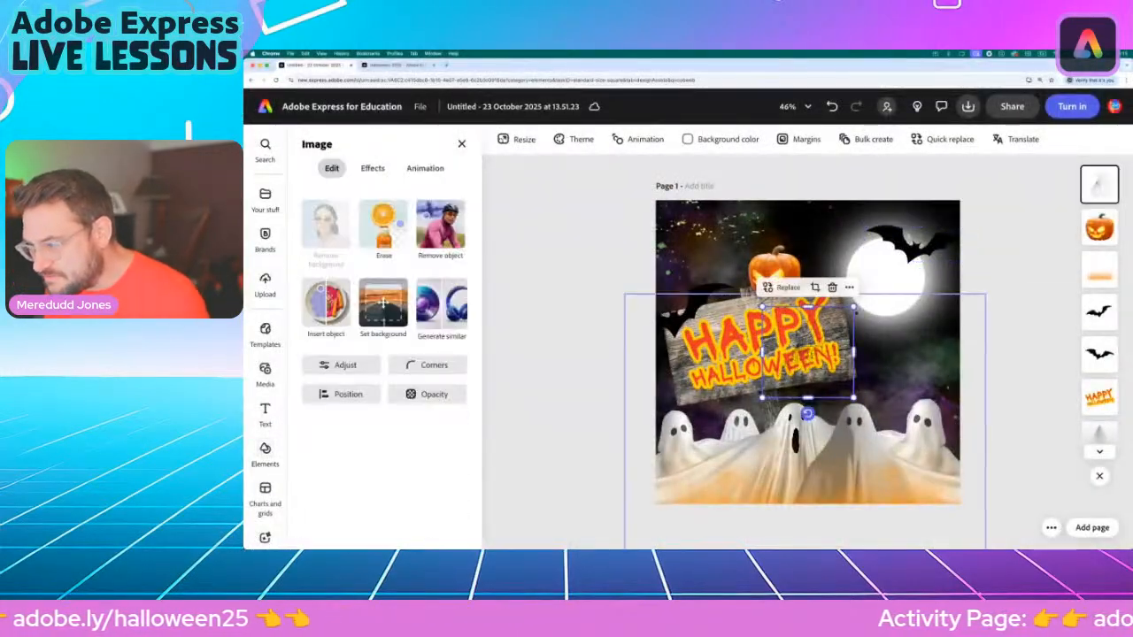
Enlarge the cobweb beyond the page edges and position it so it spreads over the whole artwork
drag(854, 307, 1021, 232)
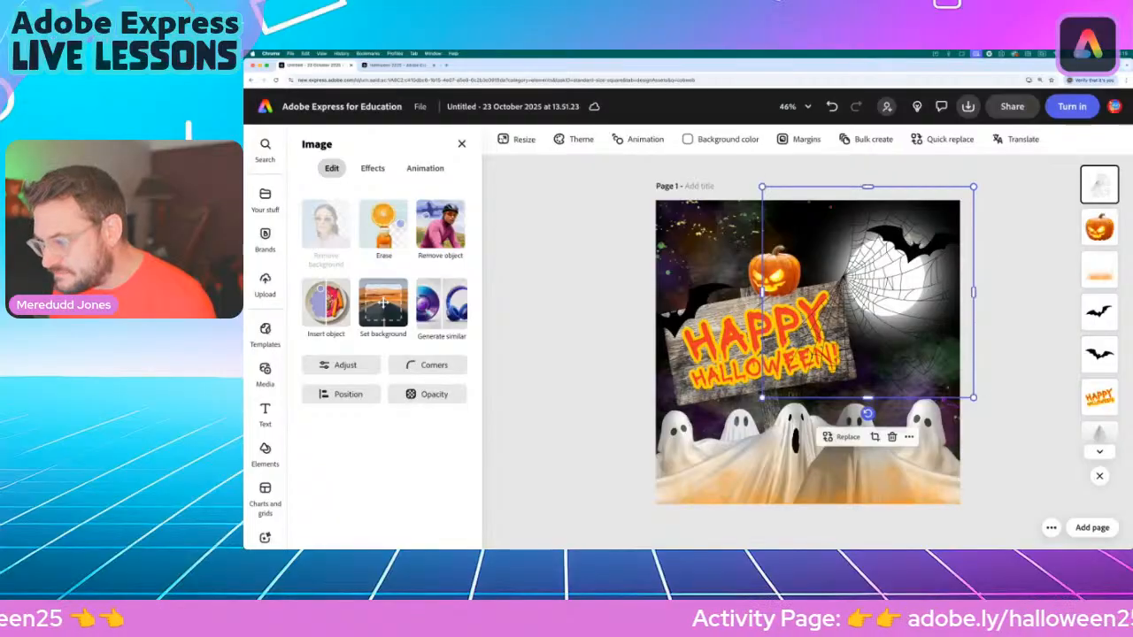
drag(761, 398, 566, 520)
drag(973, 186, 1088, 113)
drag(872, 289, 812, 245)
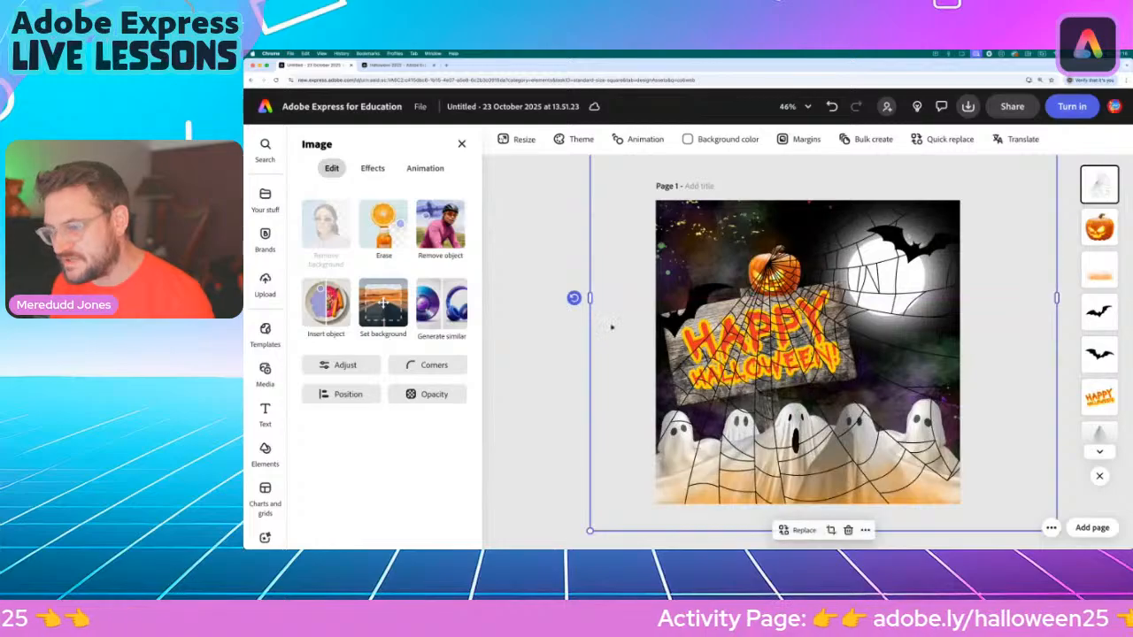
Rotate the cobweb clockwise, enlarge it further and shift it so its centre lies near the moon
drag(575, 298, 839, 232)
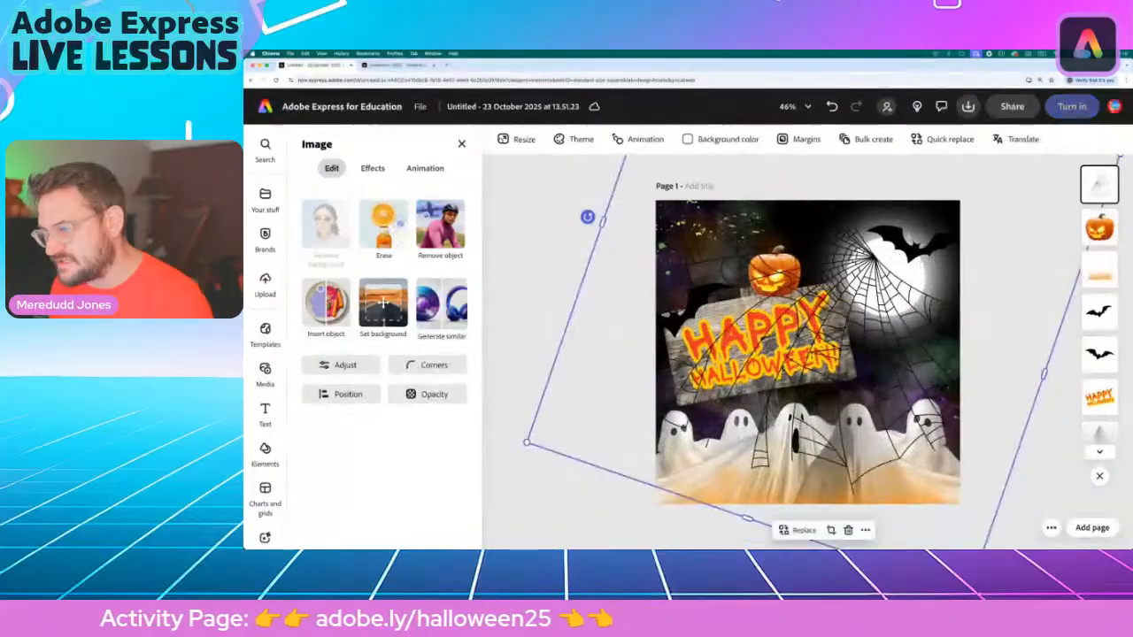
drag(830, 330, 883, 301)
scroll(623, 438, down, 5)
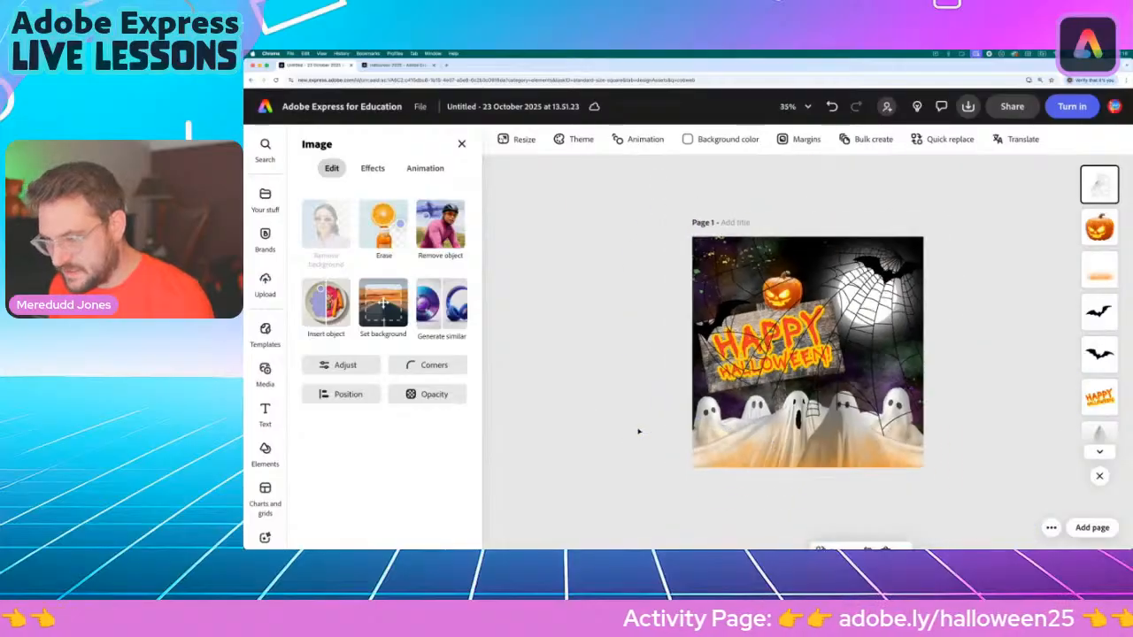
drag(683, 385, 511, 469)
drag(791, 391, 885, 365)
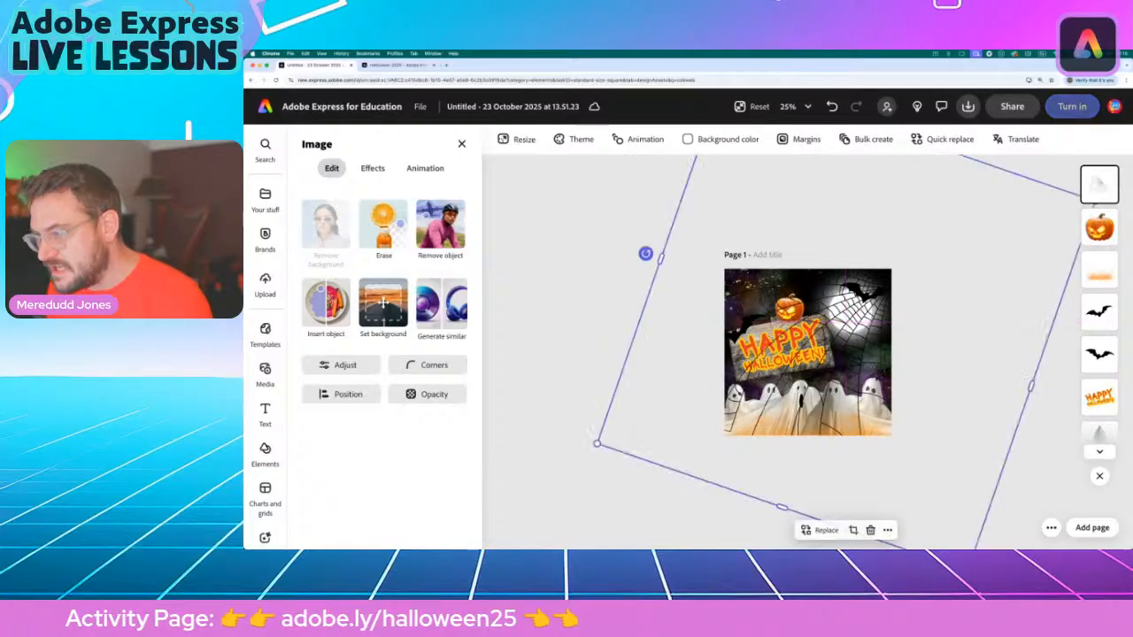
Rotate the cobweb counterclockwise and move it so its strands fan out from the page's upper-left area
drag(646, 254, 860, 531)
drag(837, 330, 790, 315)
drag(799, 389, 787, 385)
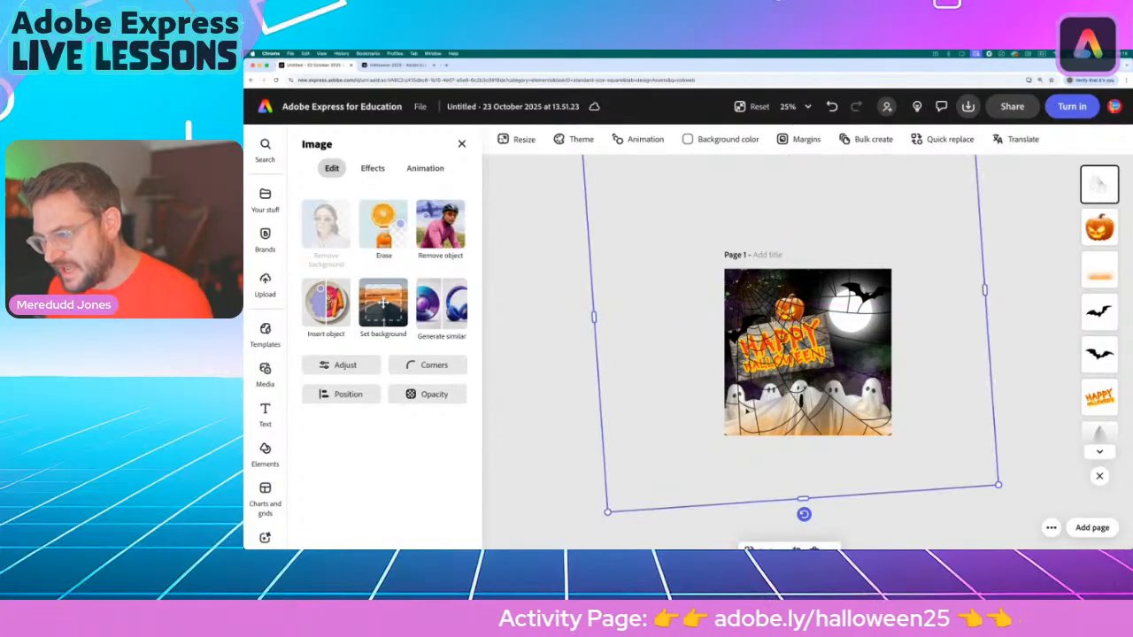
click(571, 380)
Select the cobweb layer and fade it to 17% opacity, keeping the Normal blend
scroll(853, 397, up, 5)
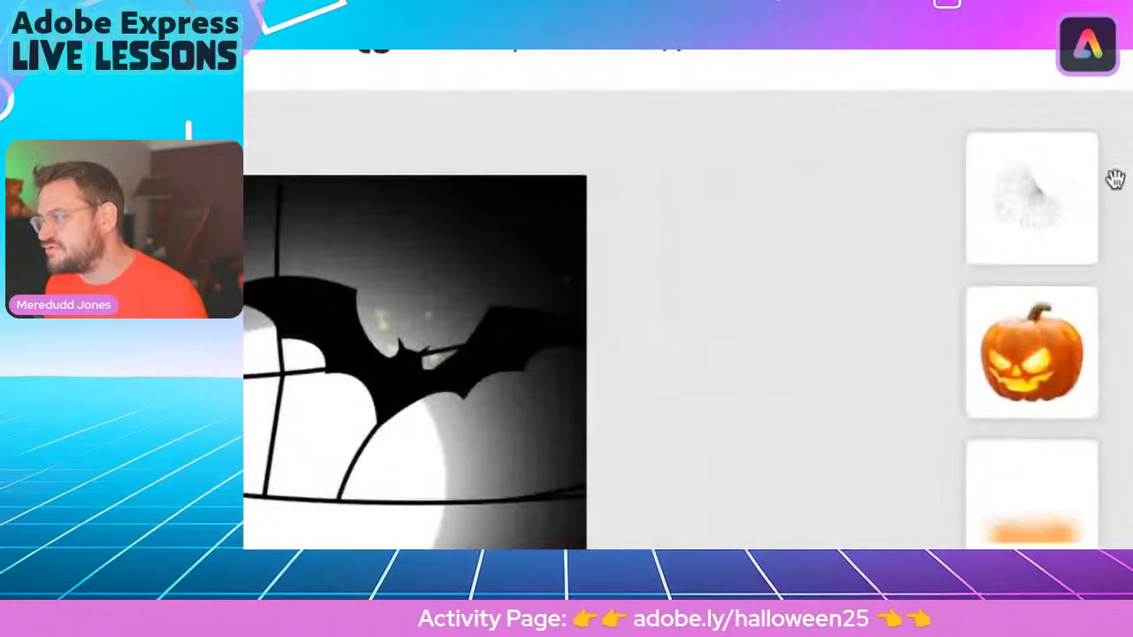
click(1089, 187)
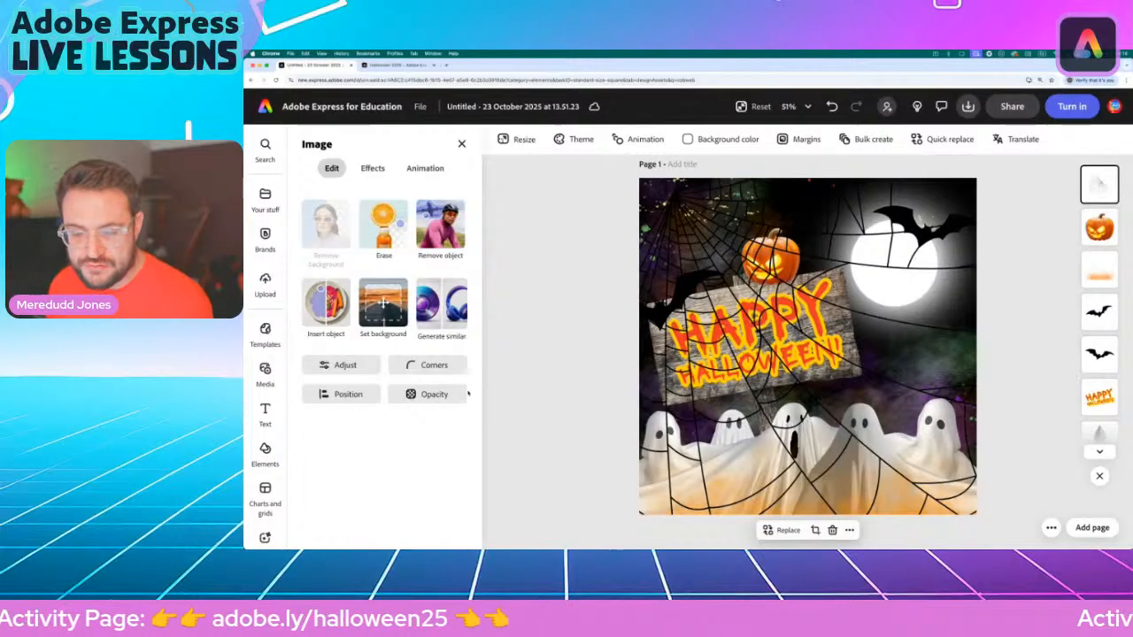
click(432, 399)
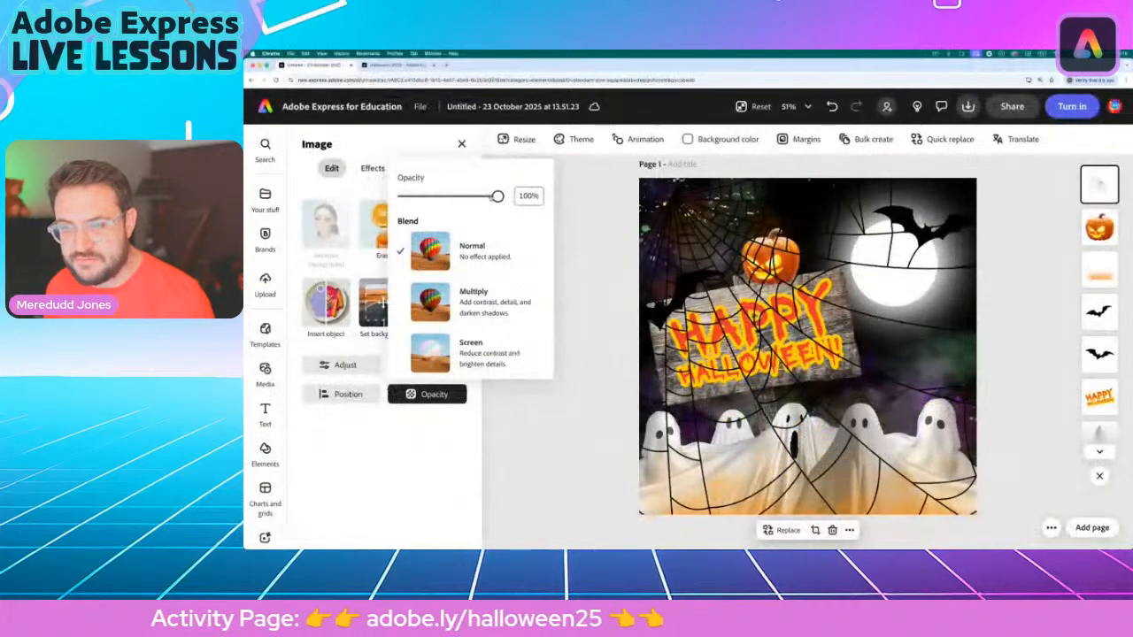
drag(678, 220, 571, 220)
drag(466, 195, 498, 195)
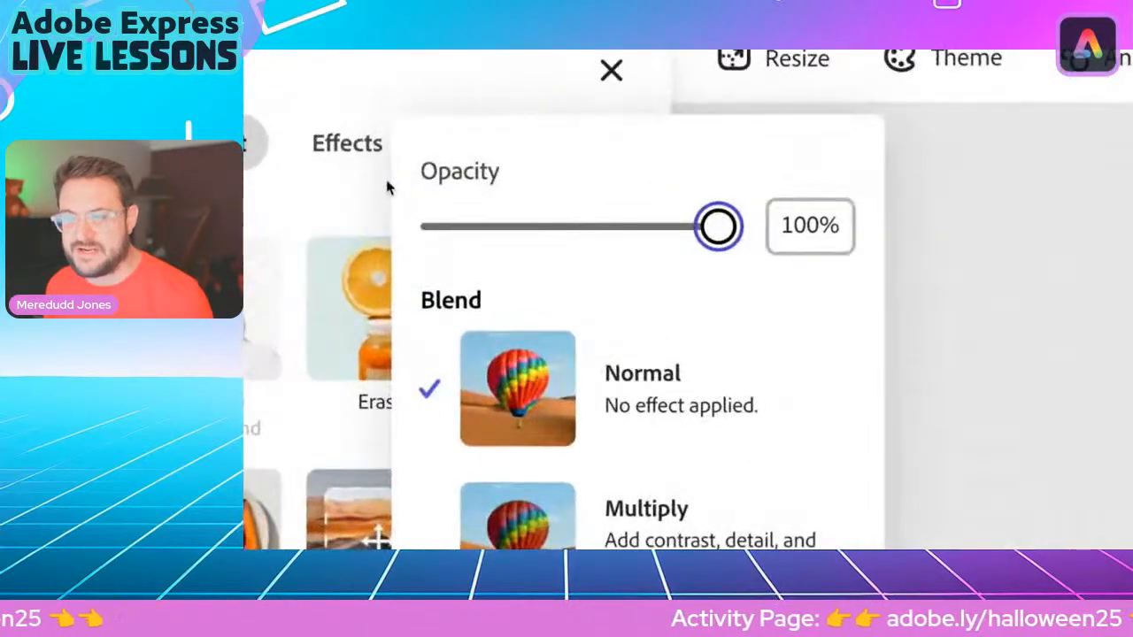
drag(688, 226, 592, 238)
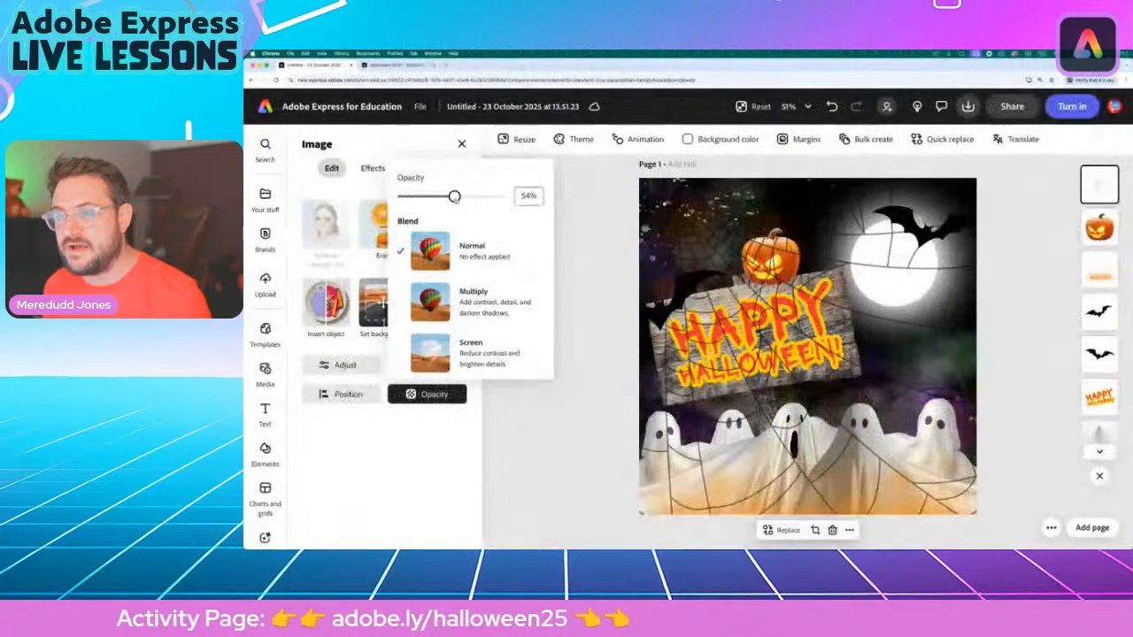
drag(592, 237, 746, 235)
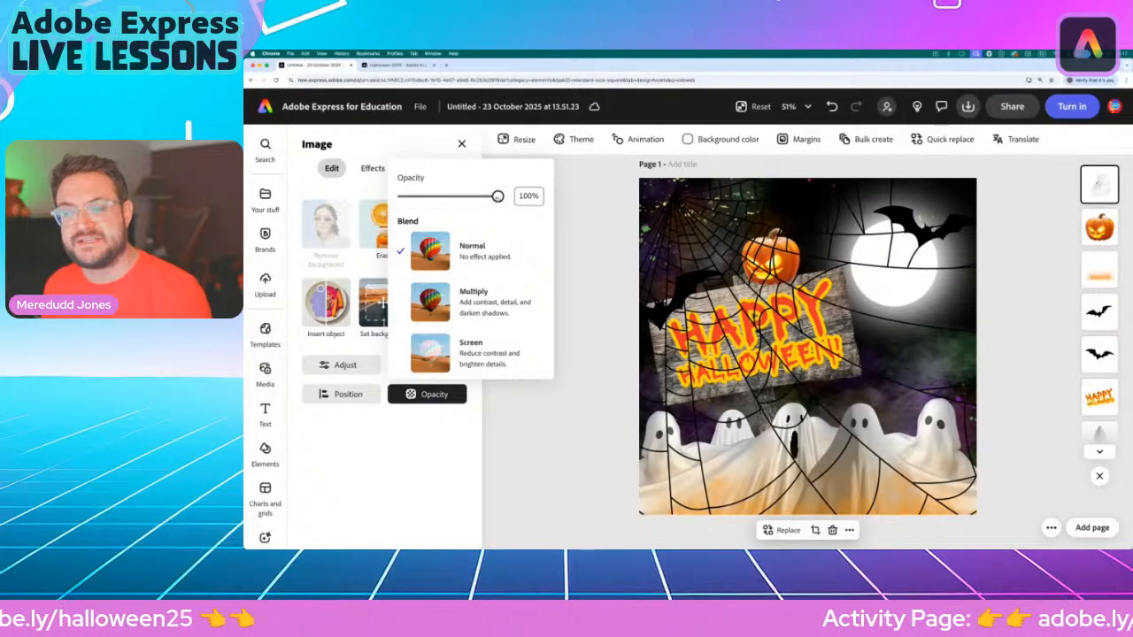
drag(489, 196, 323, 199)
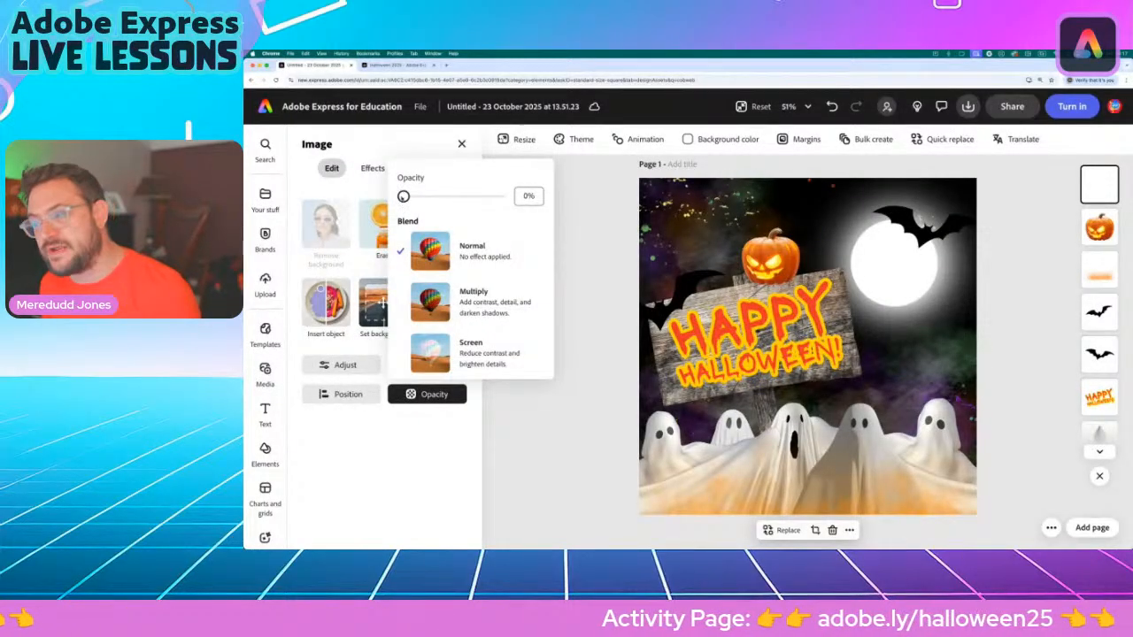
drag(403, 196, 408, 196)
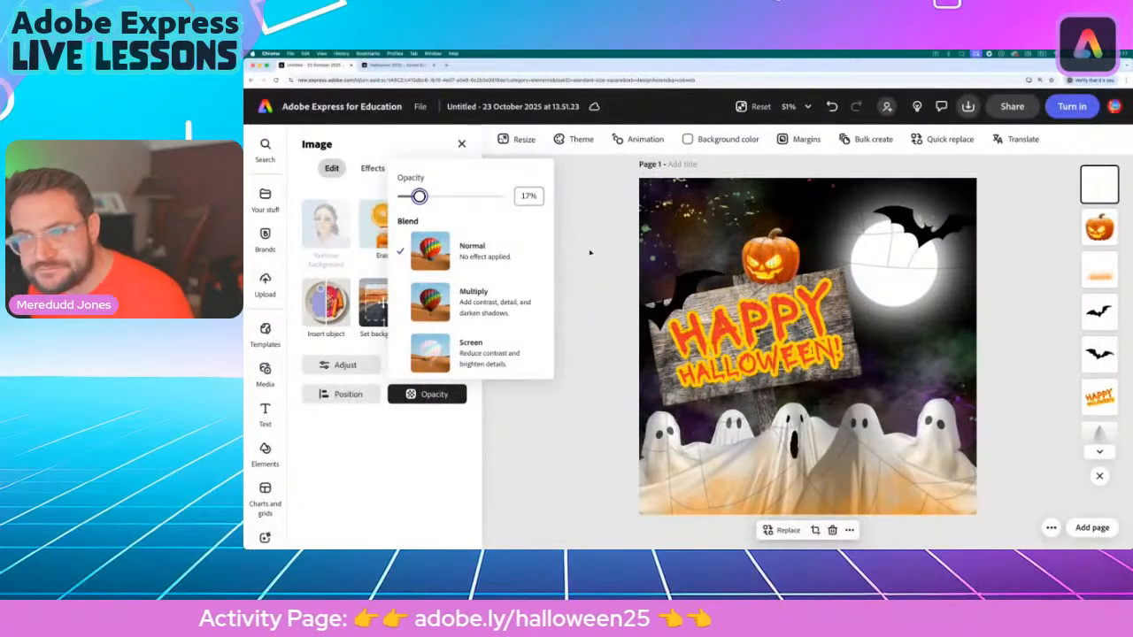
click(589, 253)
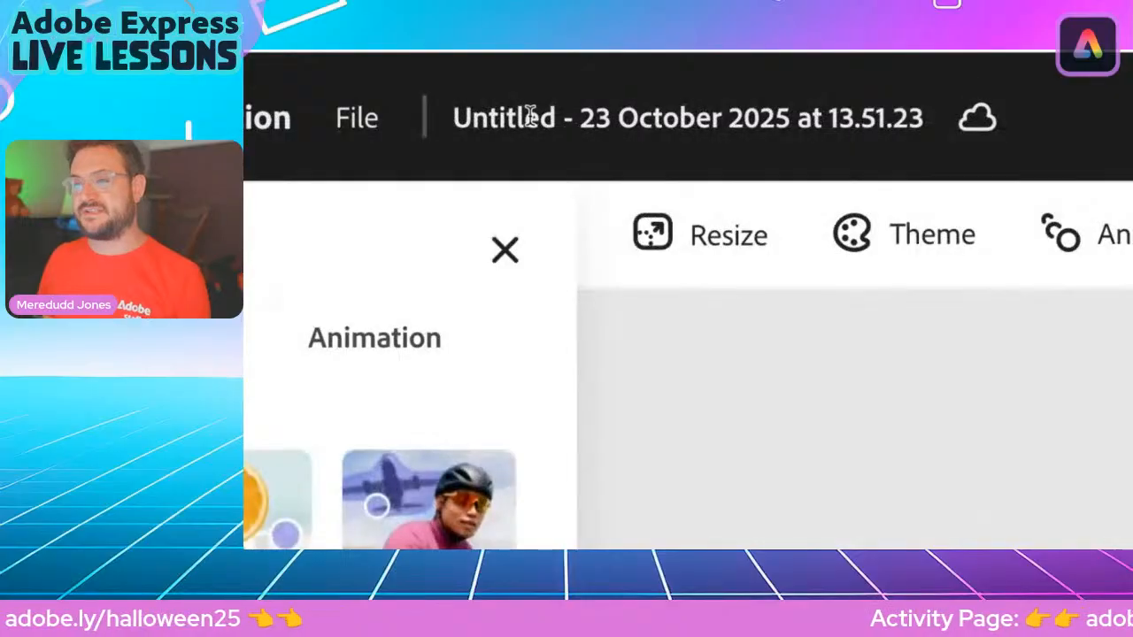
Rename the document as Halloween Design
click(498, 120)
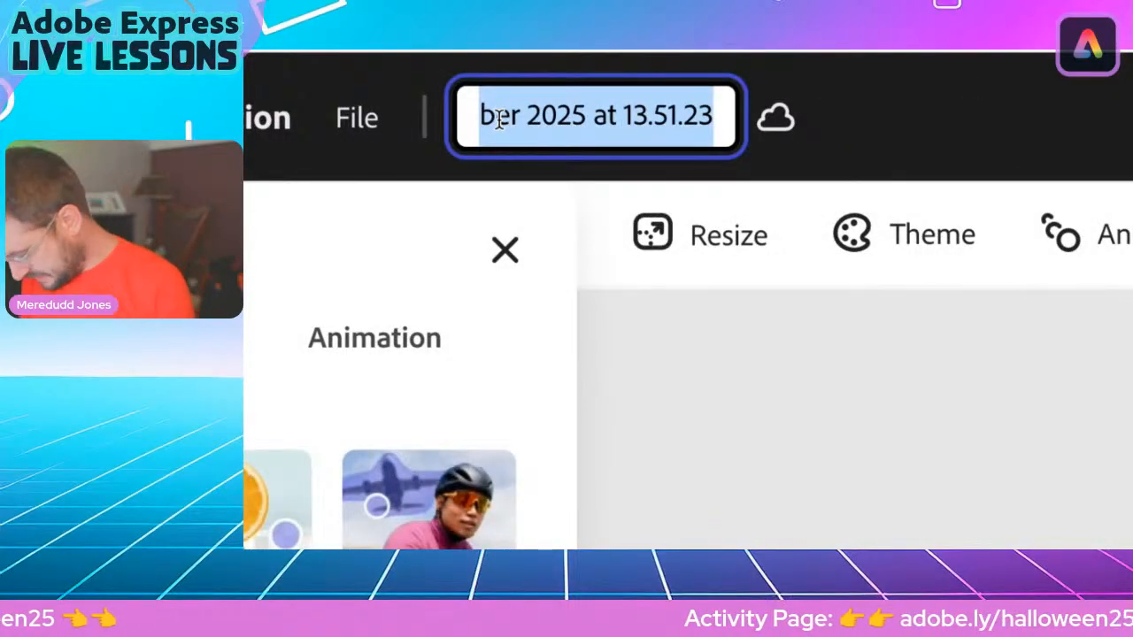
text(Halloween )
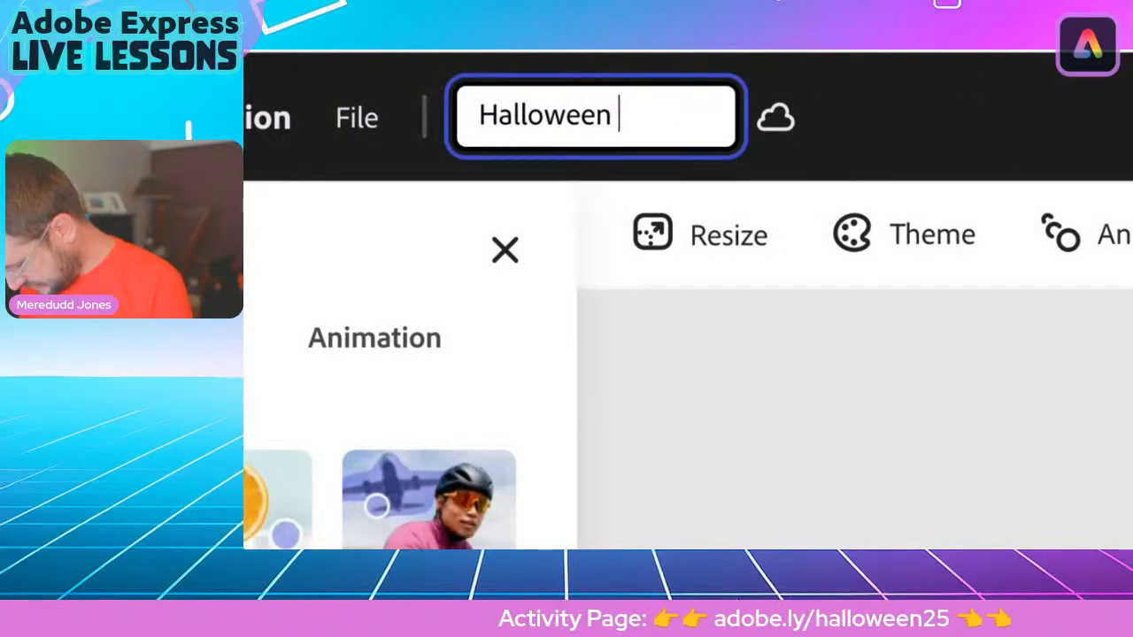
text(Design)
key(Return)
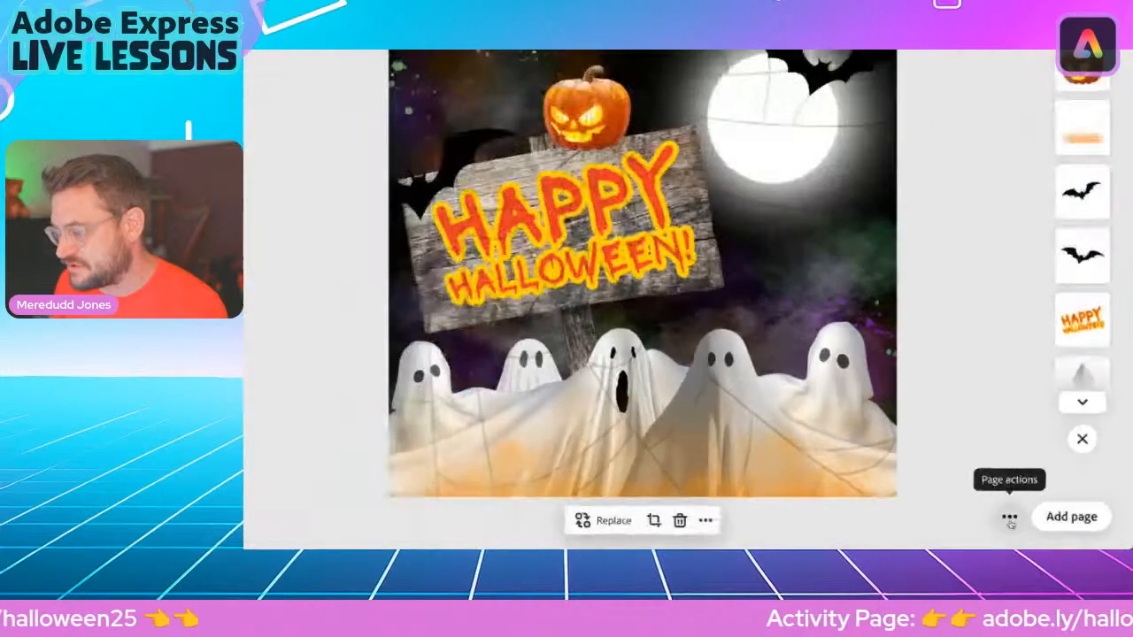
Duplicate the finished Halloween page as a second page
click(1010, 518)
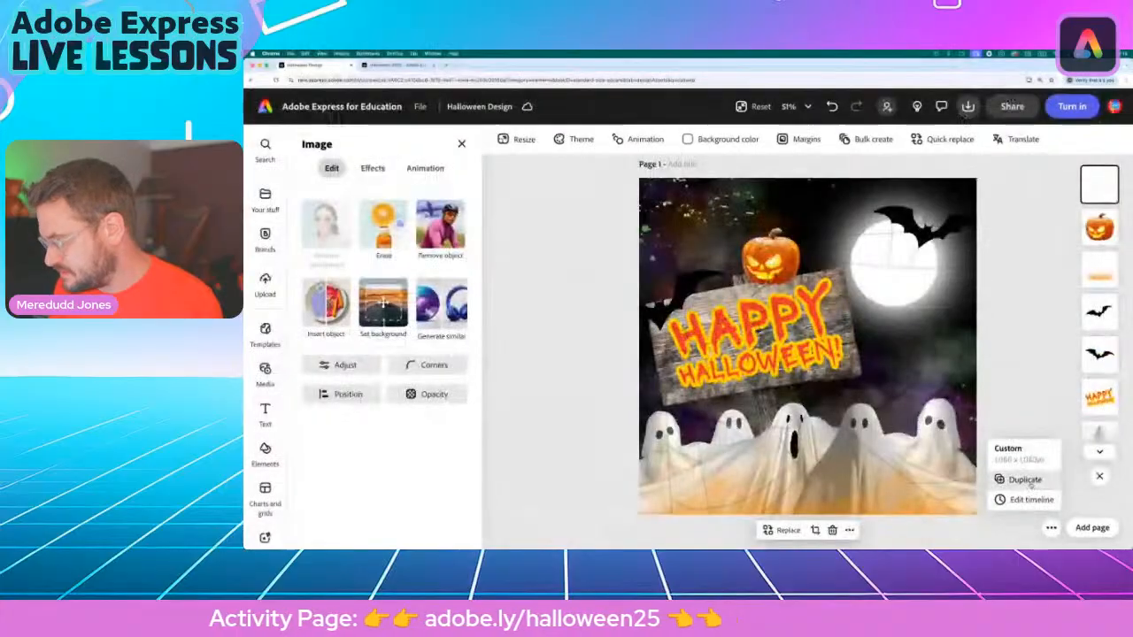
click(949, 456)
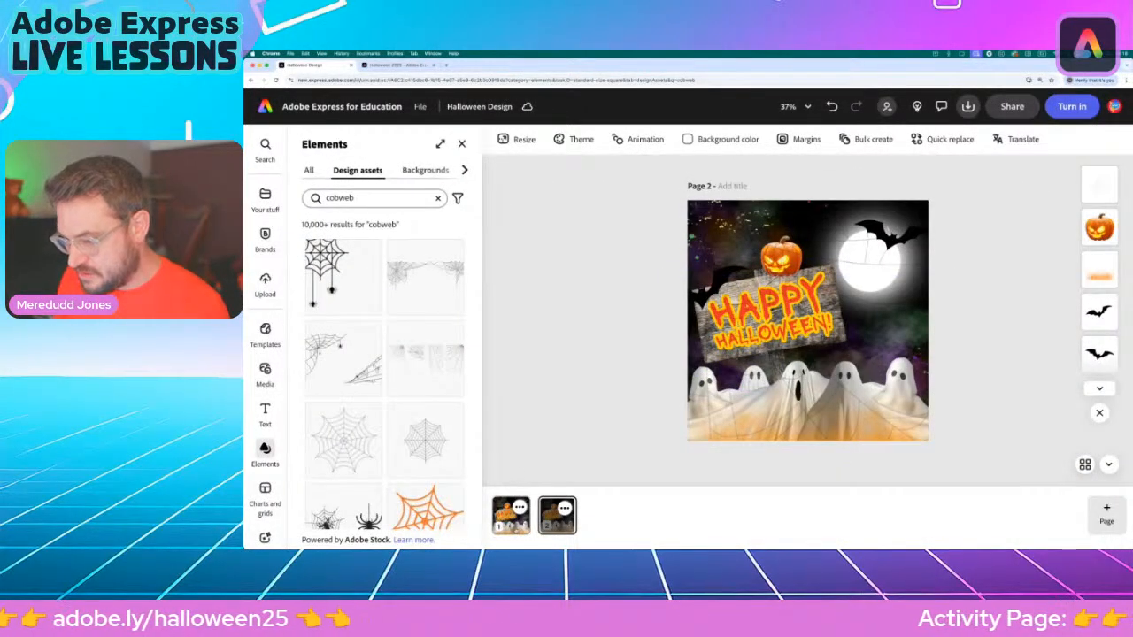
Switch back and forth between page 1 and page 2 to compare them, ending on page 2
click(512, 520)
click(557, 514)
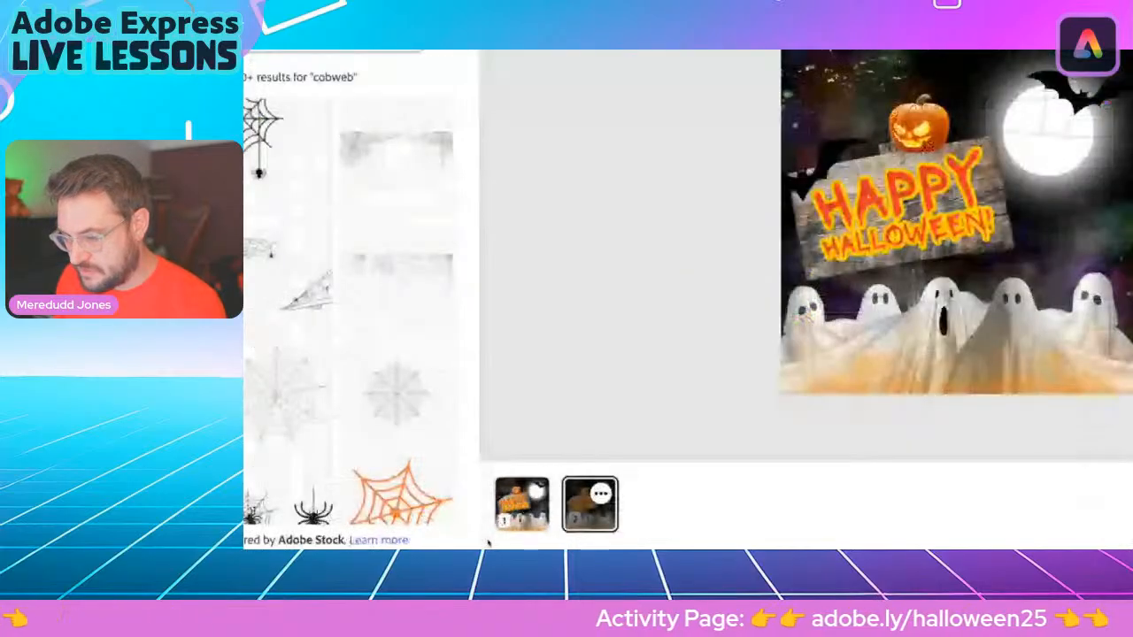
click(509, 528)
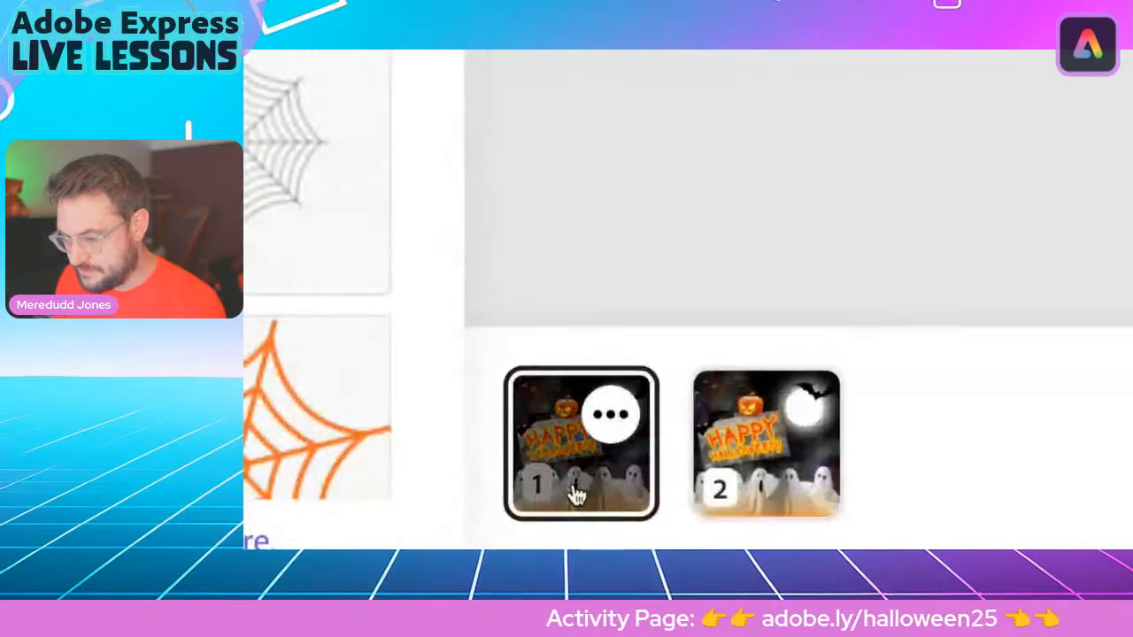
click(562, 525)
click(647, 463)
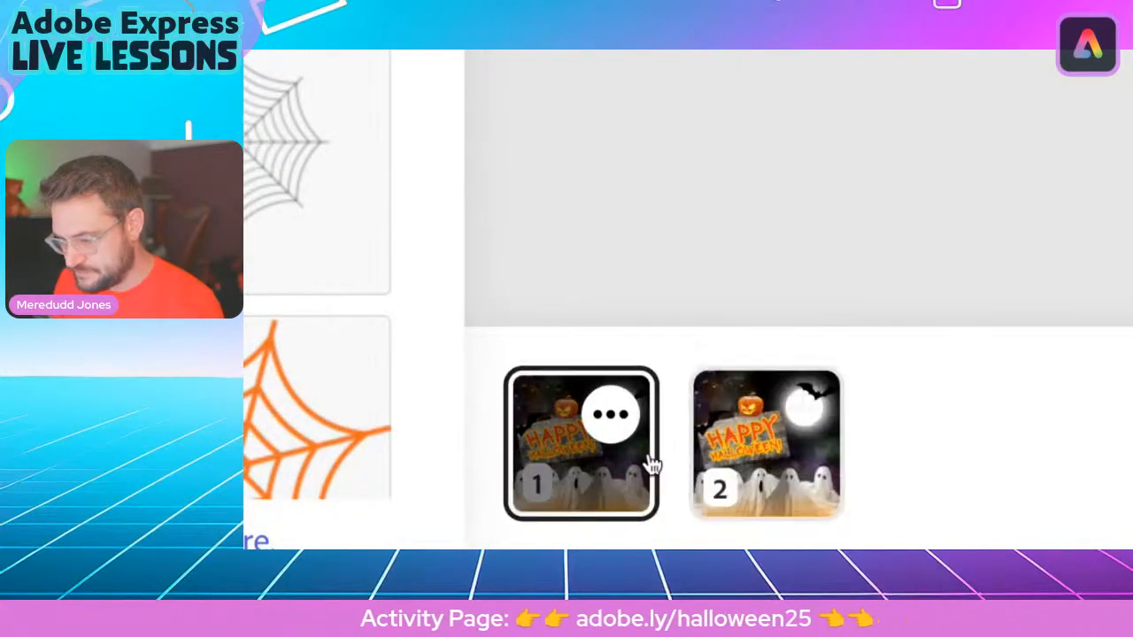
click(786, 496)
click(627, 478)
click(767, 486)
click(627, 477)
click(770, 483)
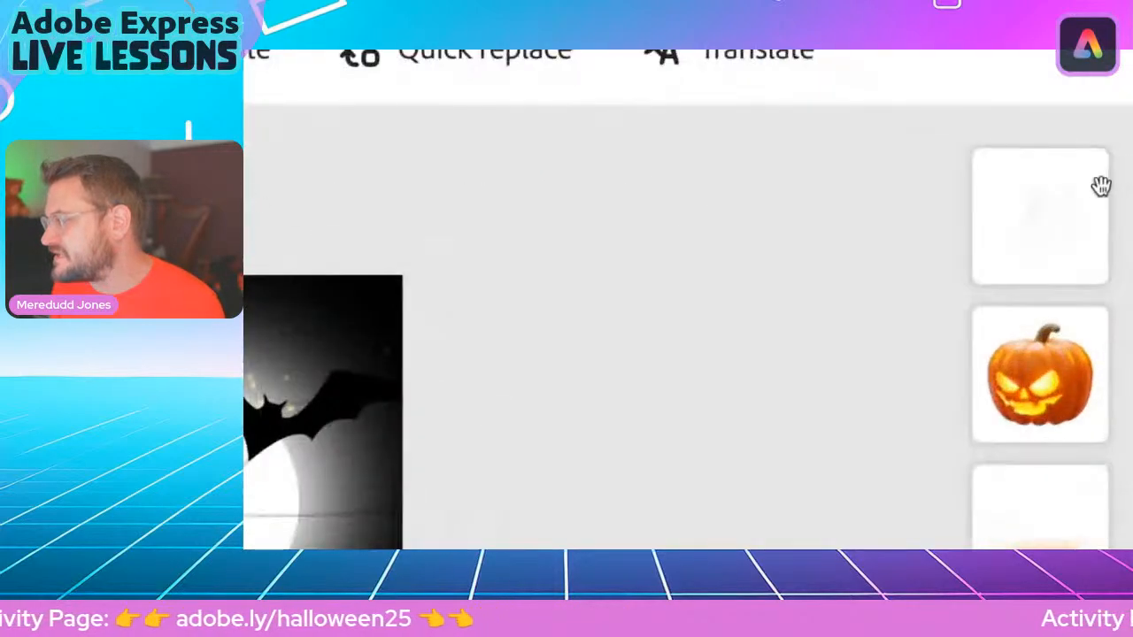
Delete the faded cobweb, the bat over the moon and the bat behind the sign from page 2
click(1105, 185)
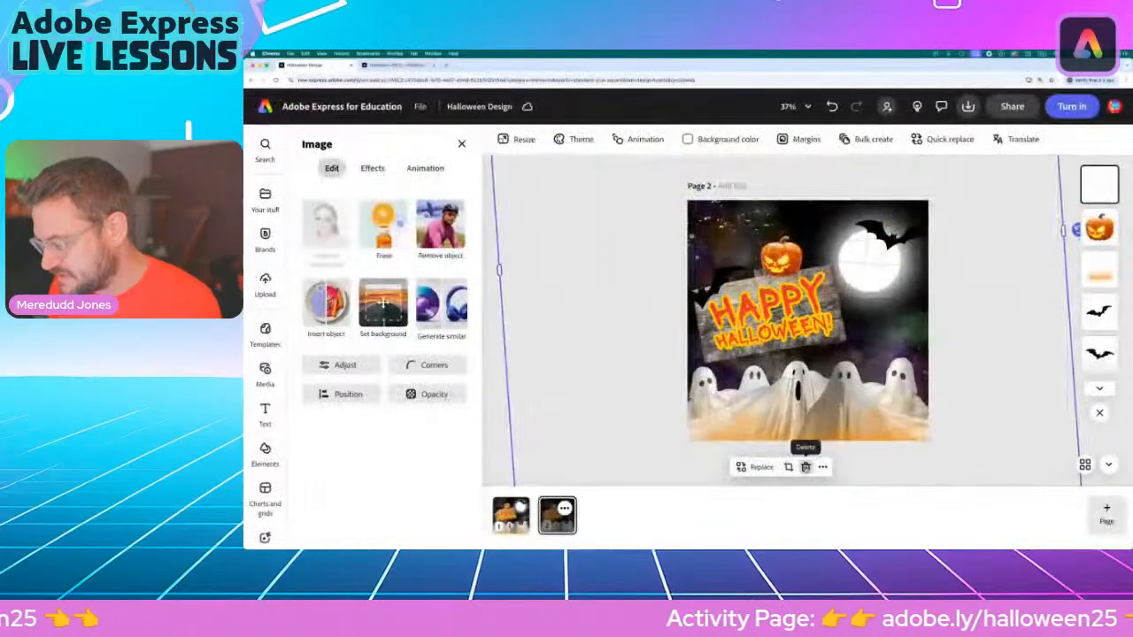
click(806, 466)
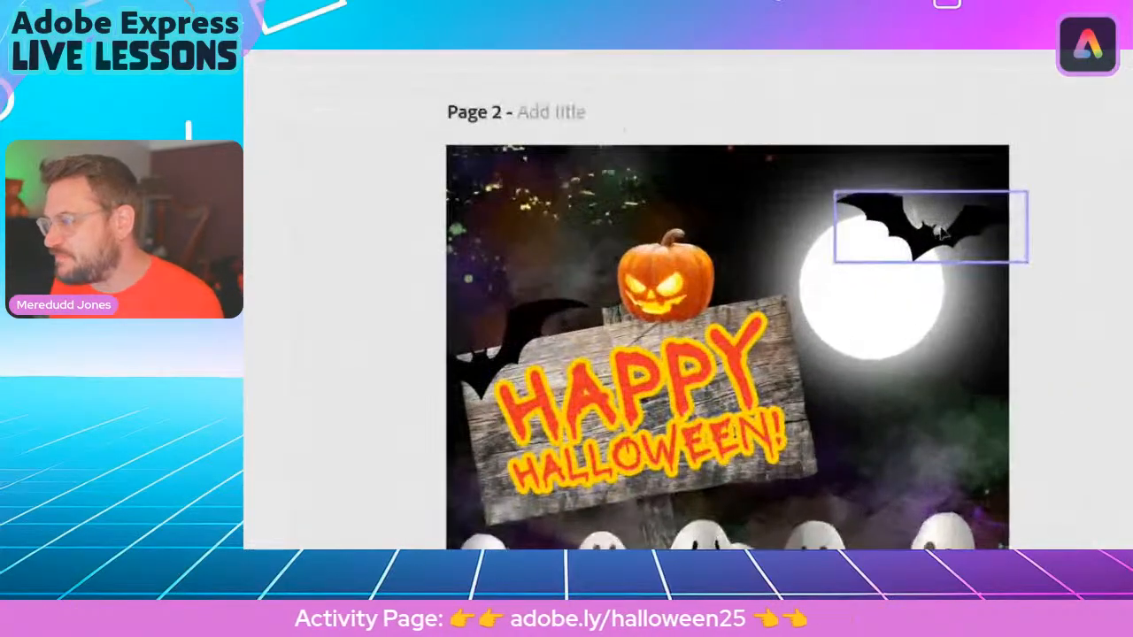
click(898, 239)
key(Delete)
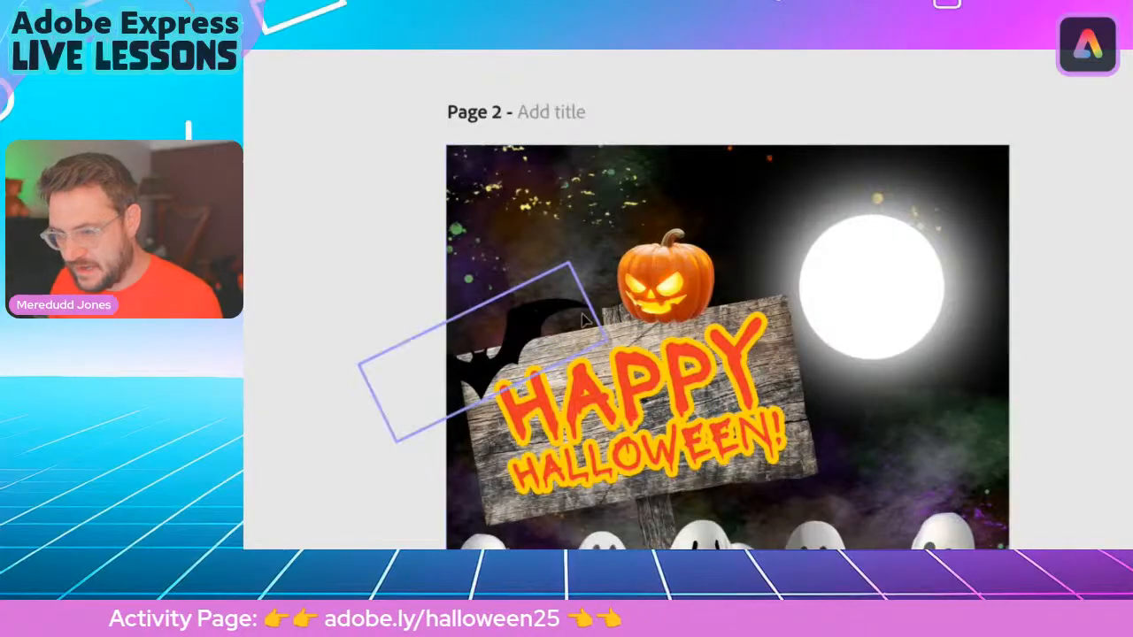
click(523, 336)
click(531, 316)
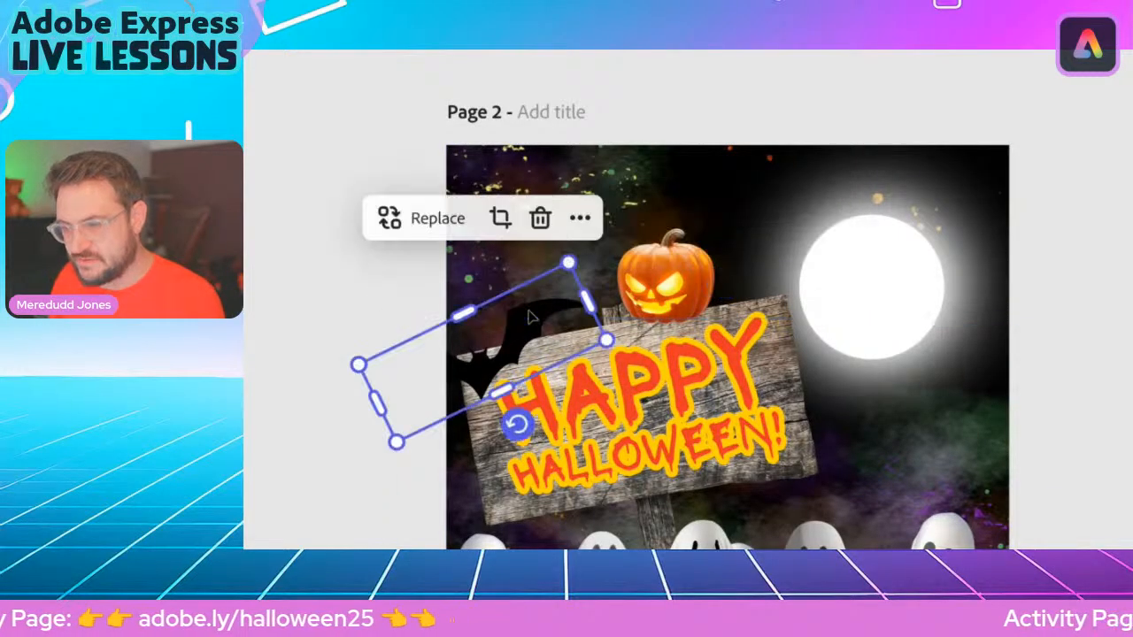
key(Delete)
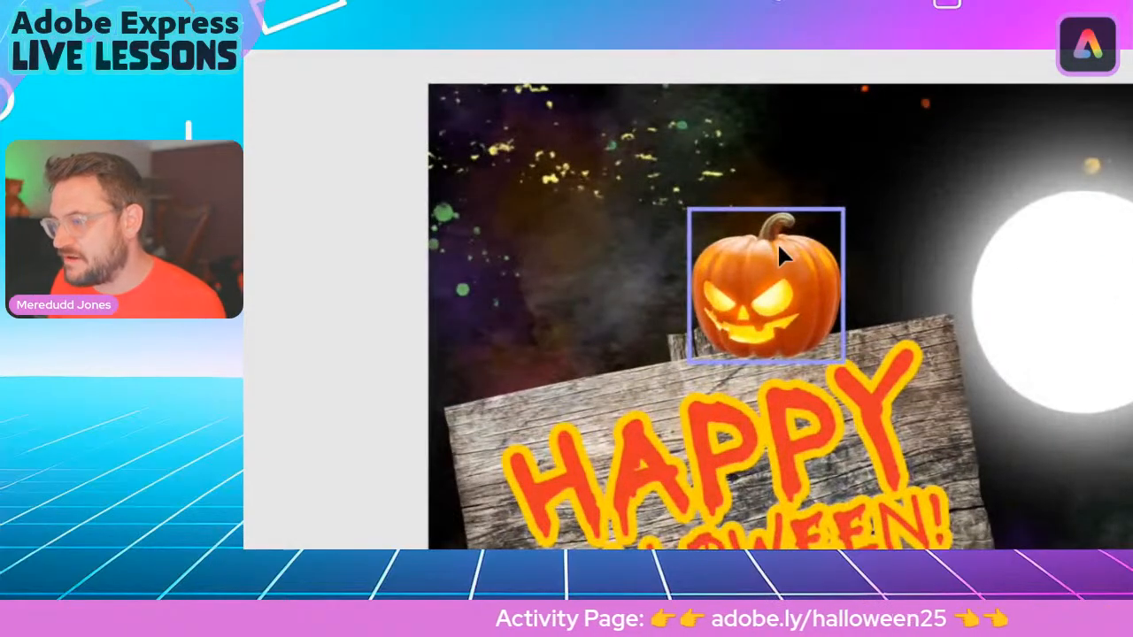
Delete the pumpkin on top of the sign and the orange glow over the ghosts from page 2
click(779, 247)
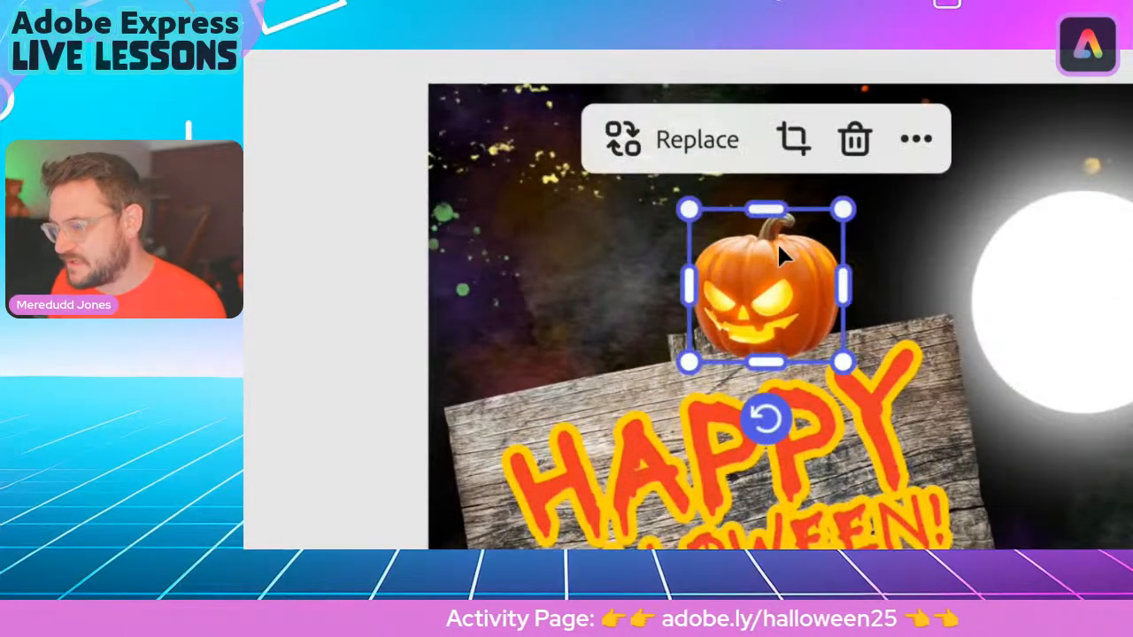
key(Delete)
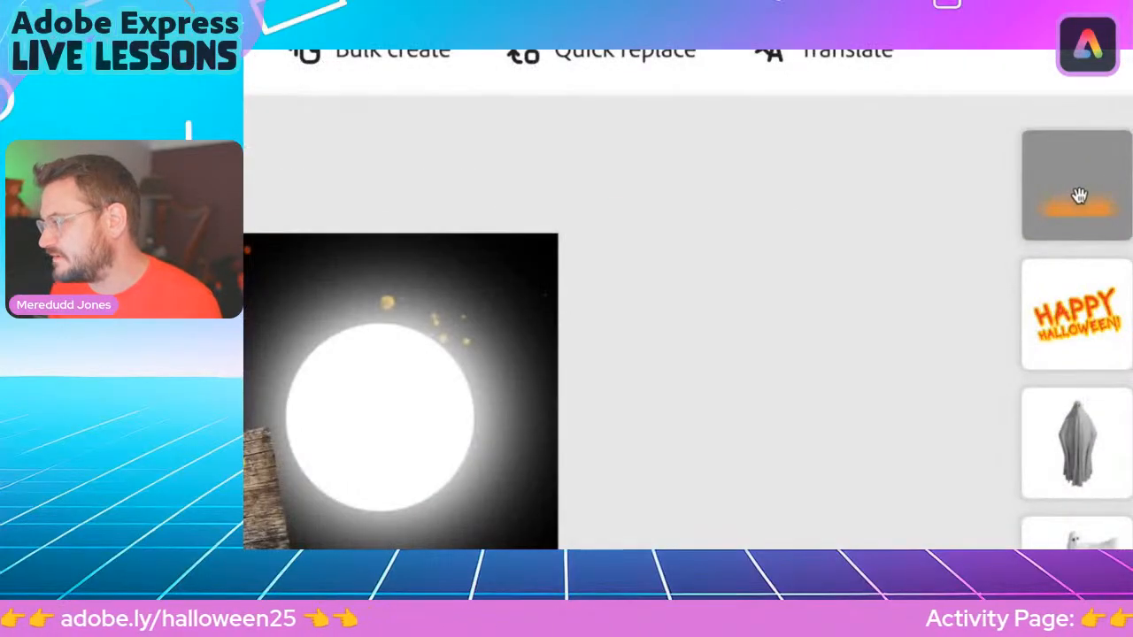
click(1101, 182)
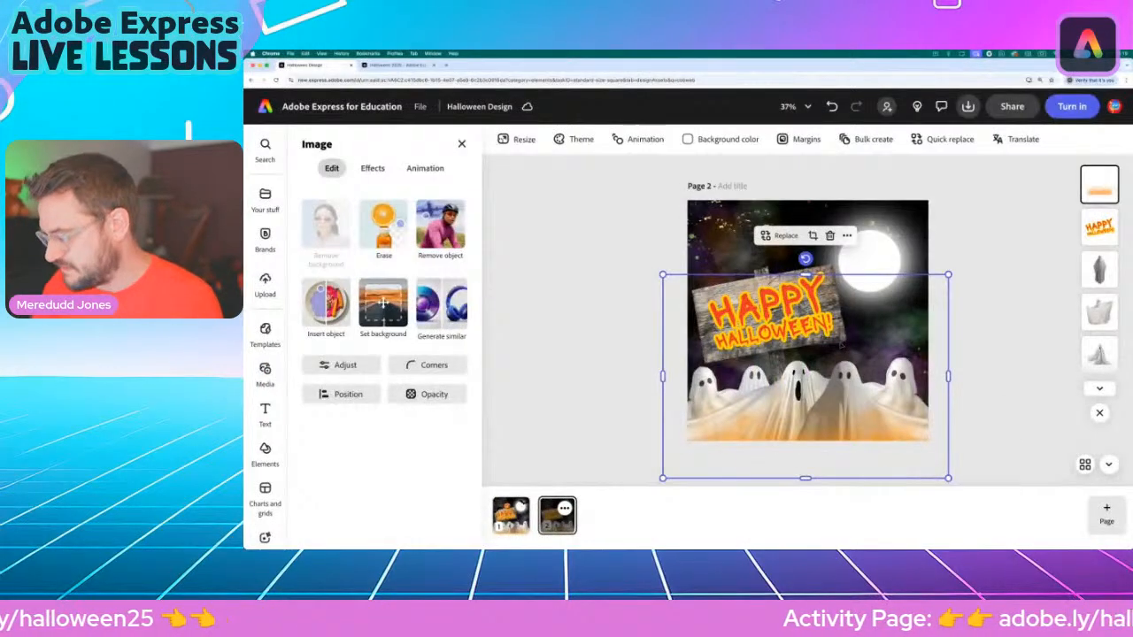
key(Delete)
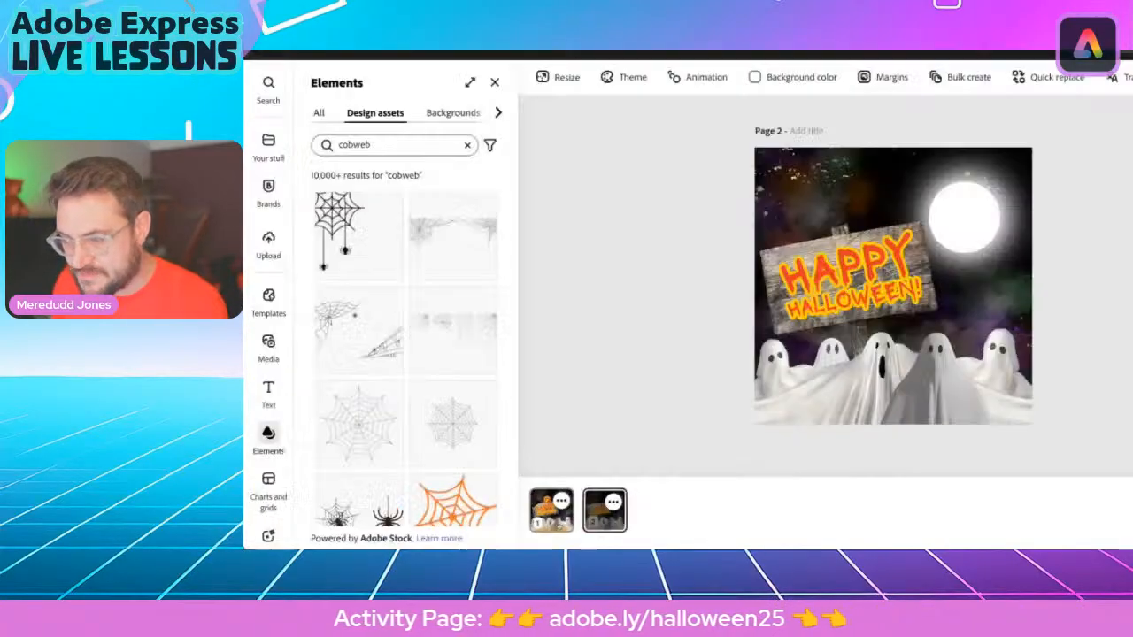
Check page 1, return to page 2 and search the sticker elements for "bat"
click(592, 462)
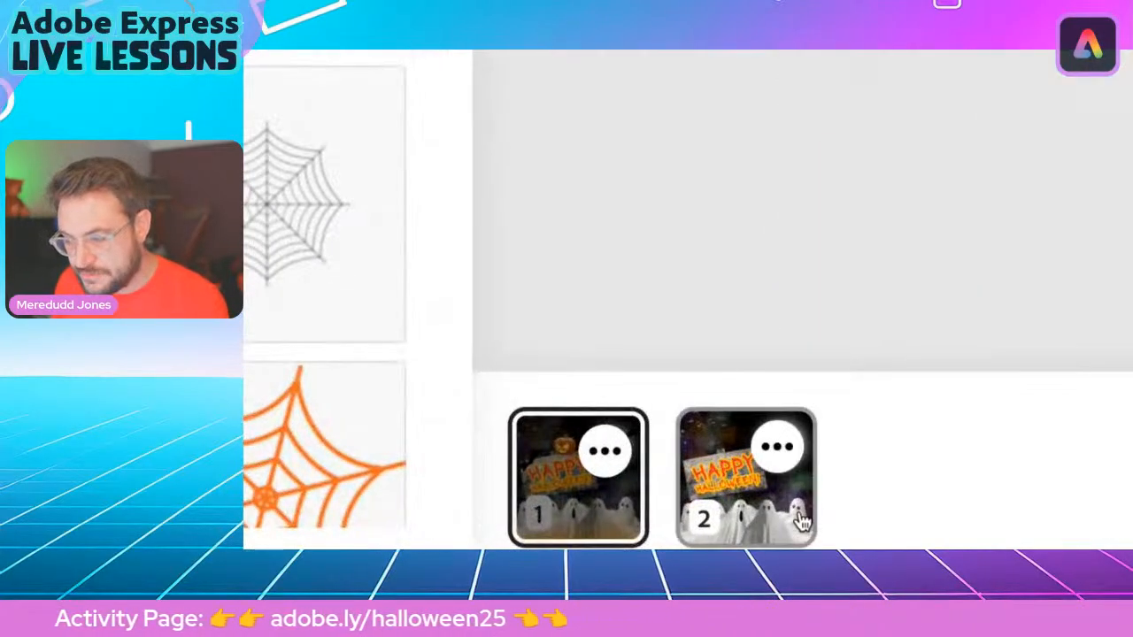
click(572, 527)
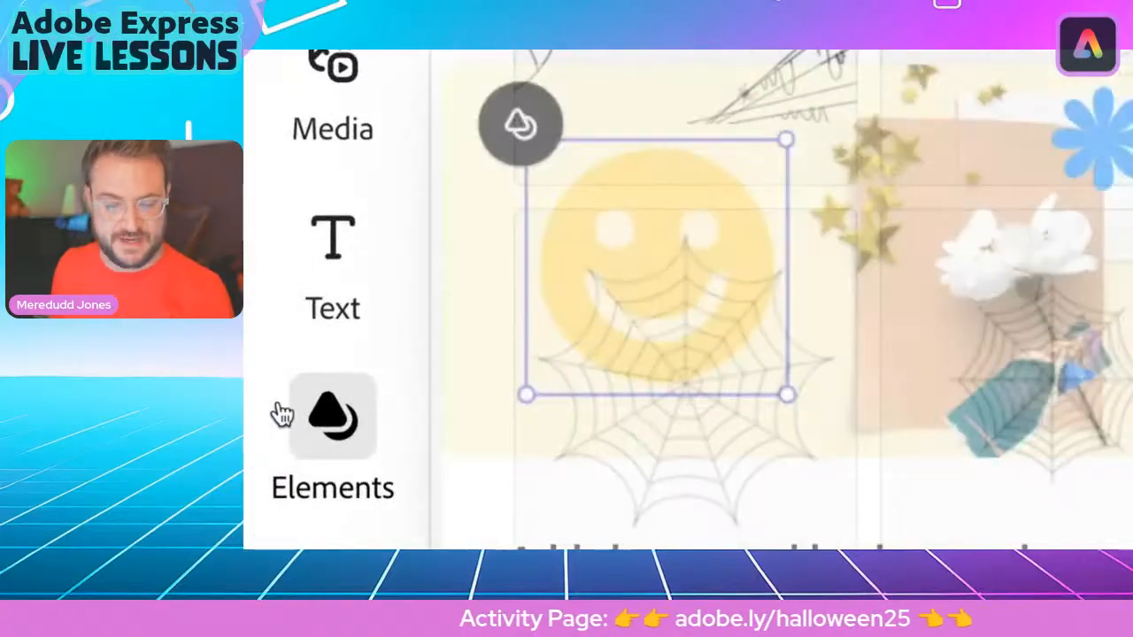
click(318, 434)
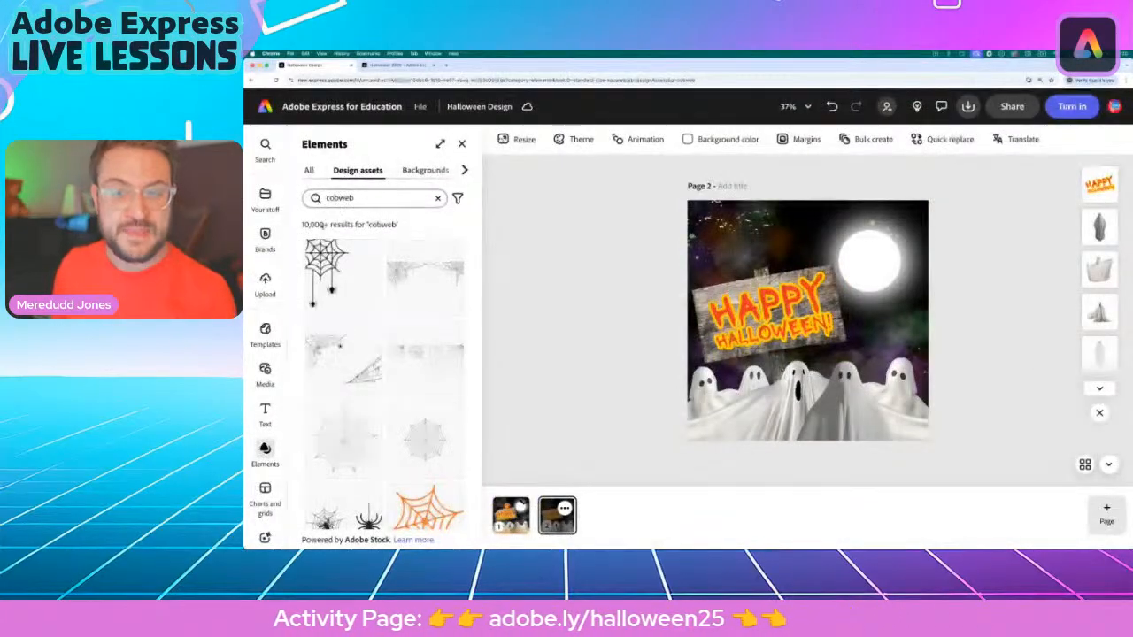
scroll(624, 177, right, 5)
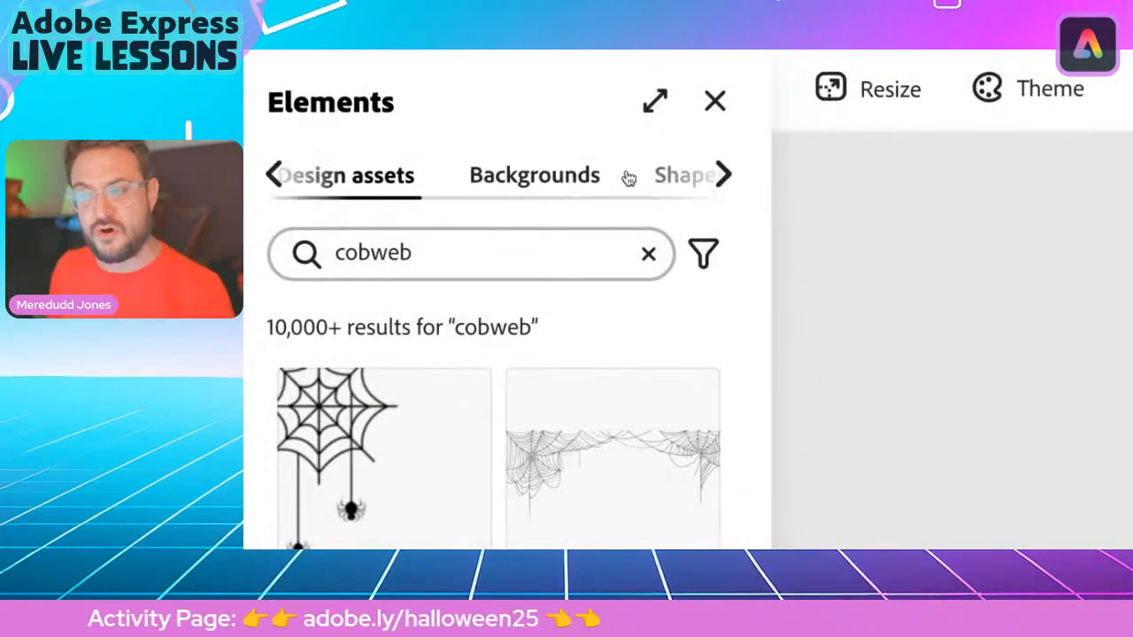
click(656, 181)
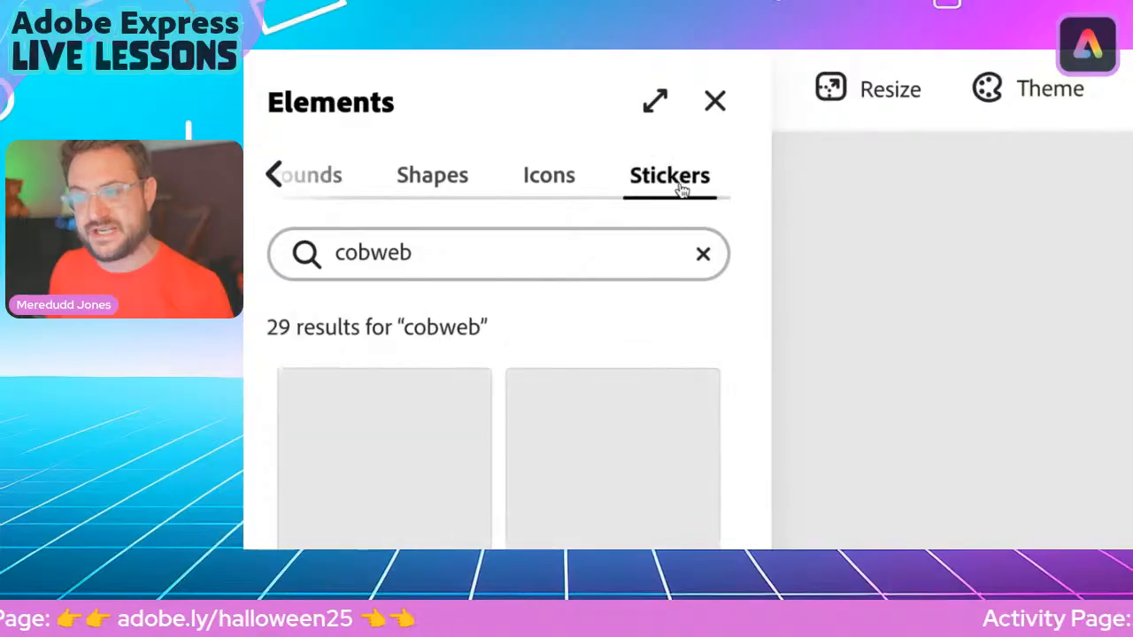
double_click(490, 248)
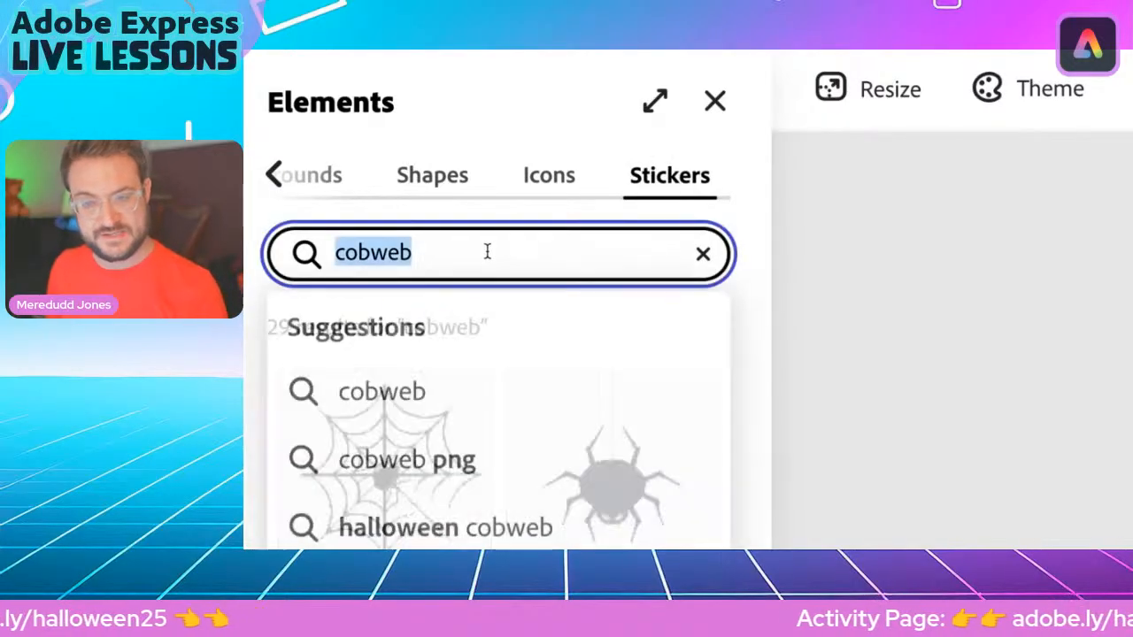
text(bat)
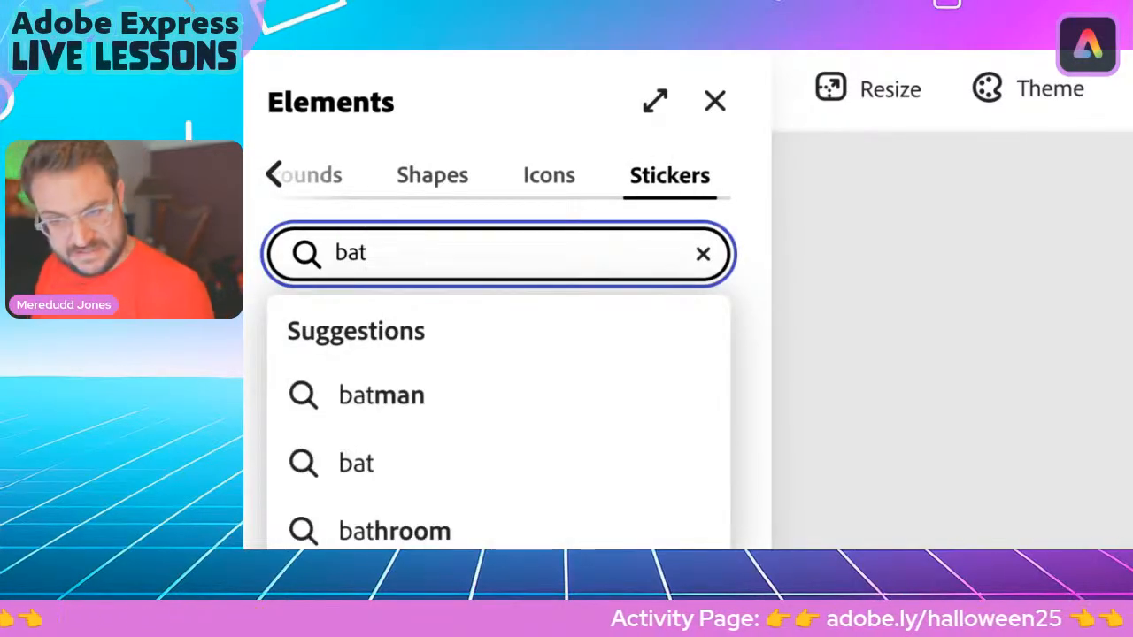
key(Return)
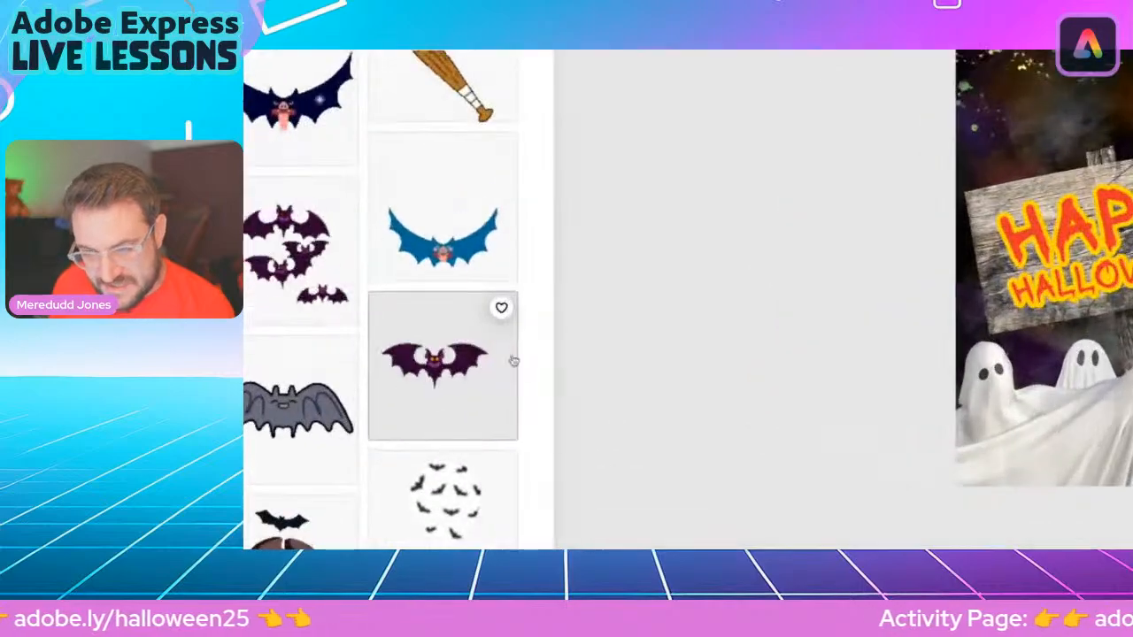
Add the small flying bat silhouette sticker to page 2 and play the page to preview its flight
scroll(364, 400, down, 5)
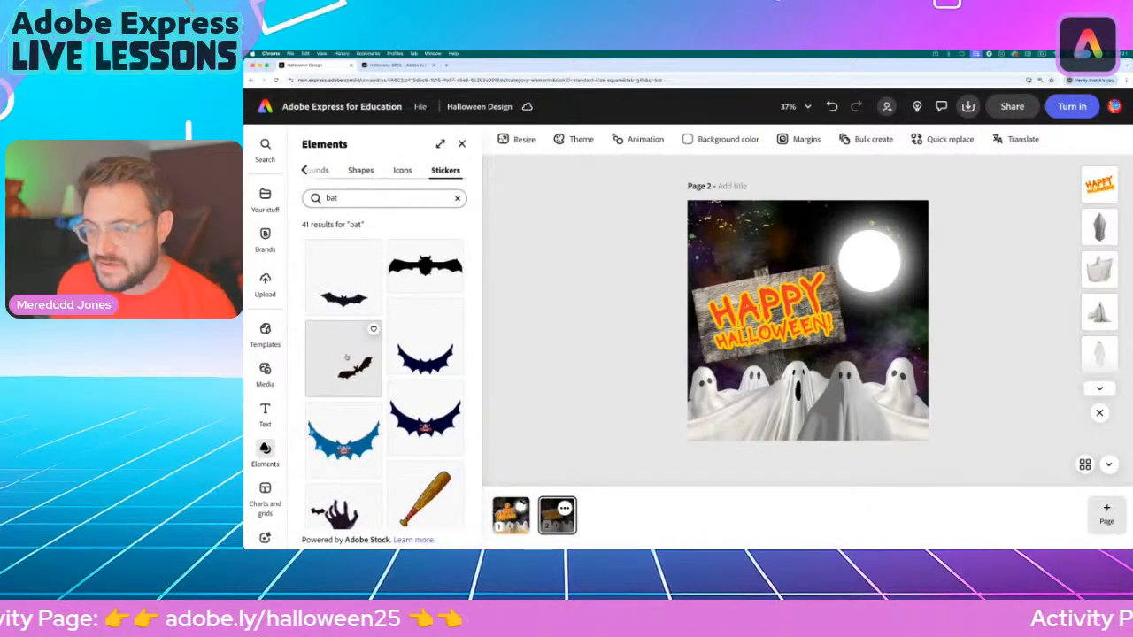
click(343, 354)
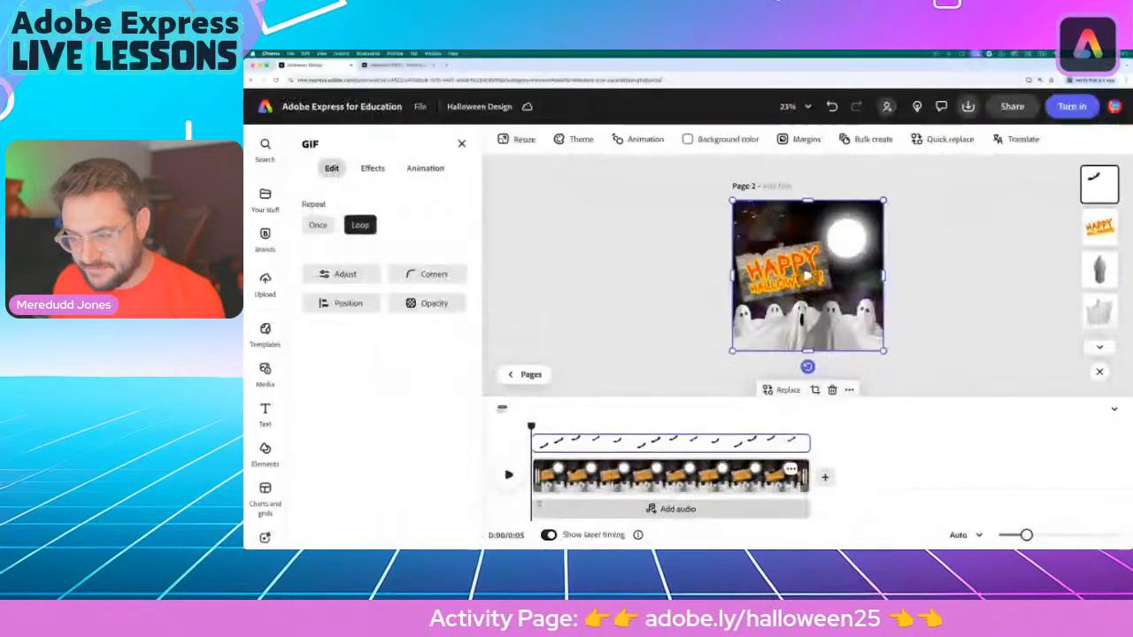
click(508, 475)
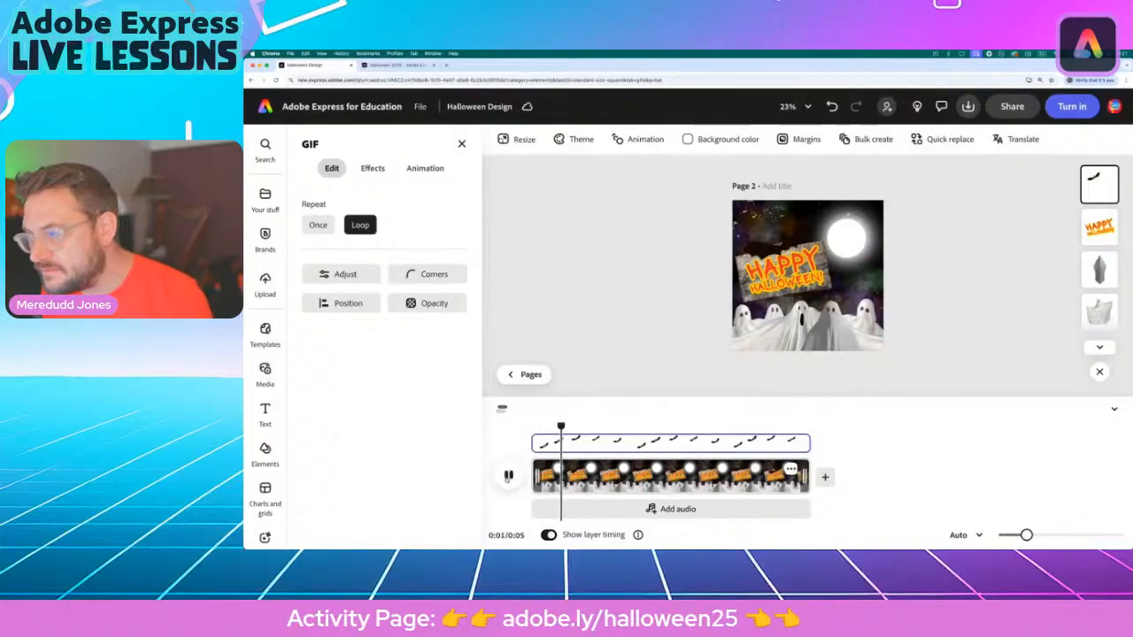
click(807, 285)
Shrink the flying bat sticker, move it over the moon and tilt it clockwise
scroll(807, 285, up, 5)
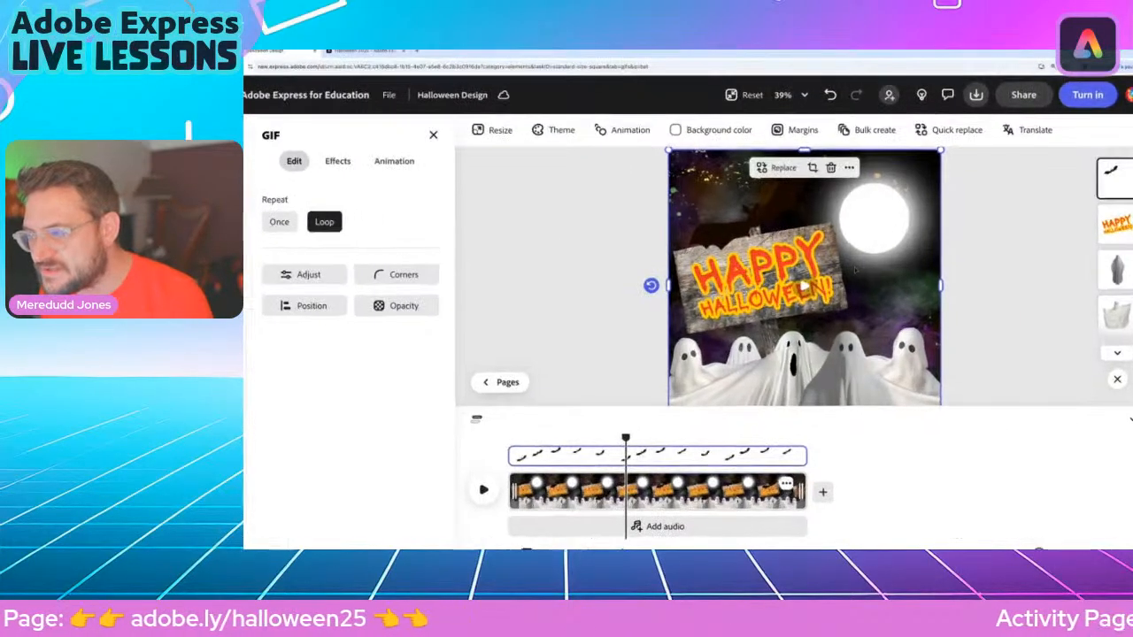
drag(808, 285, 886, 308)
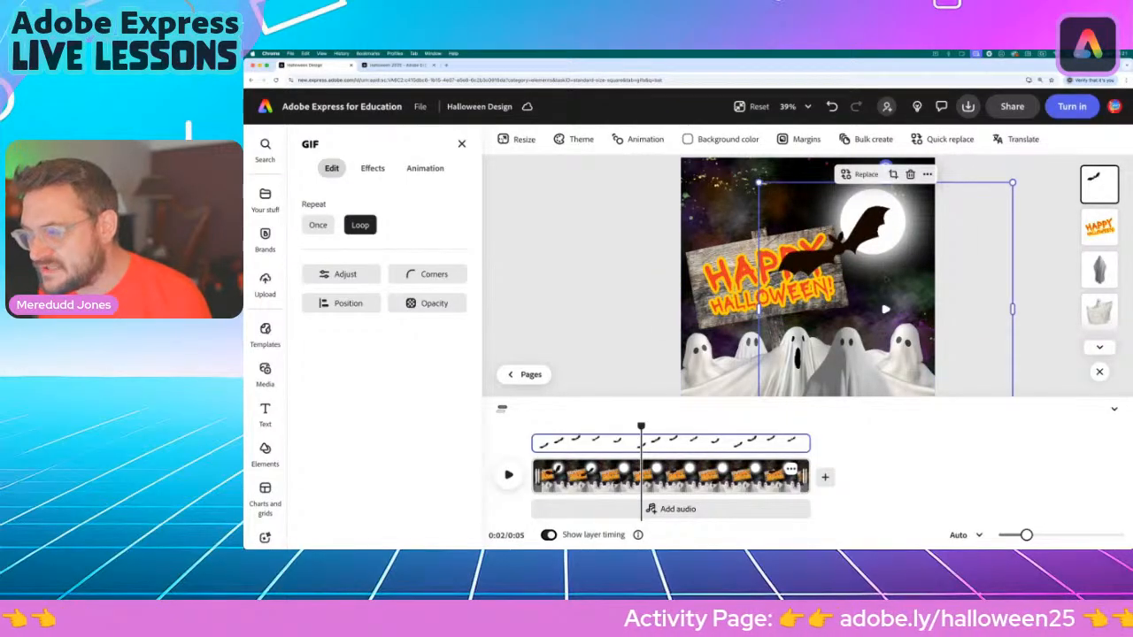
scroll(886, 284, down, 3)
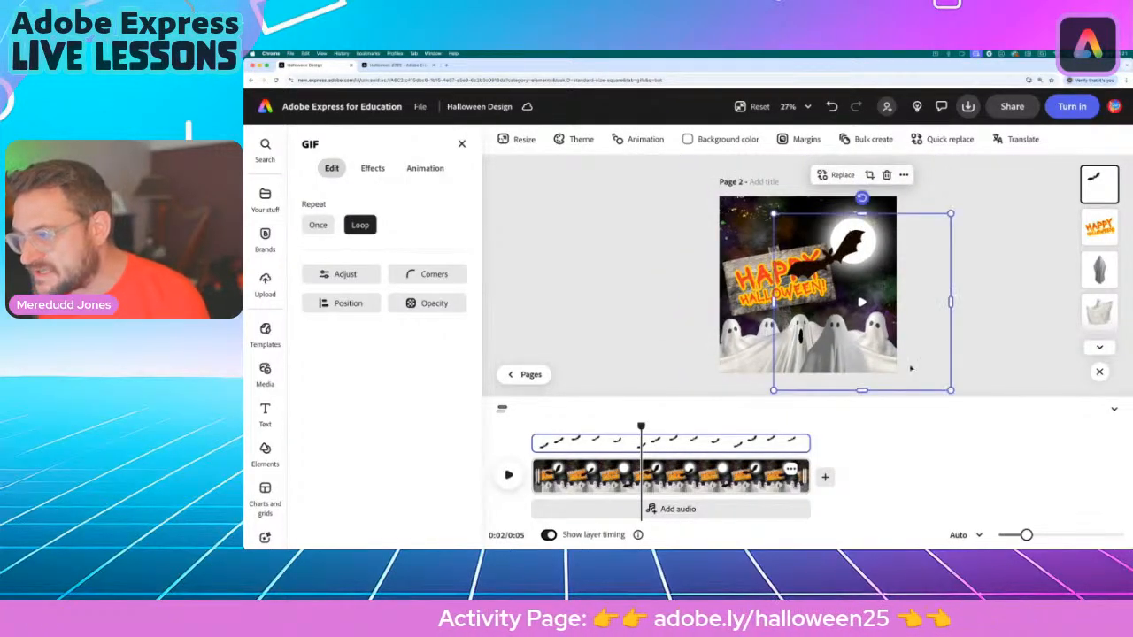
drag(883, 257, 846, 228)
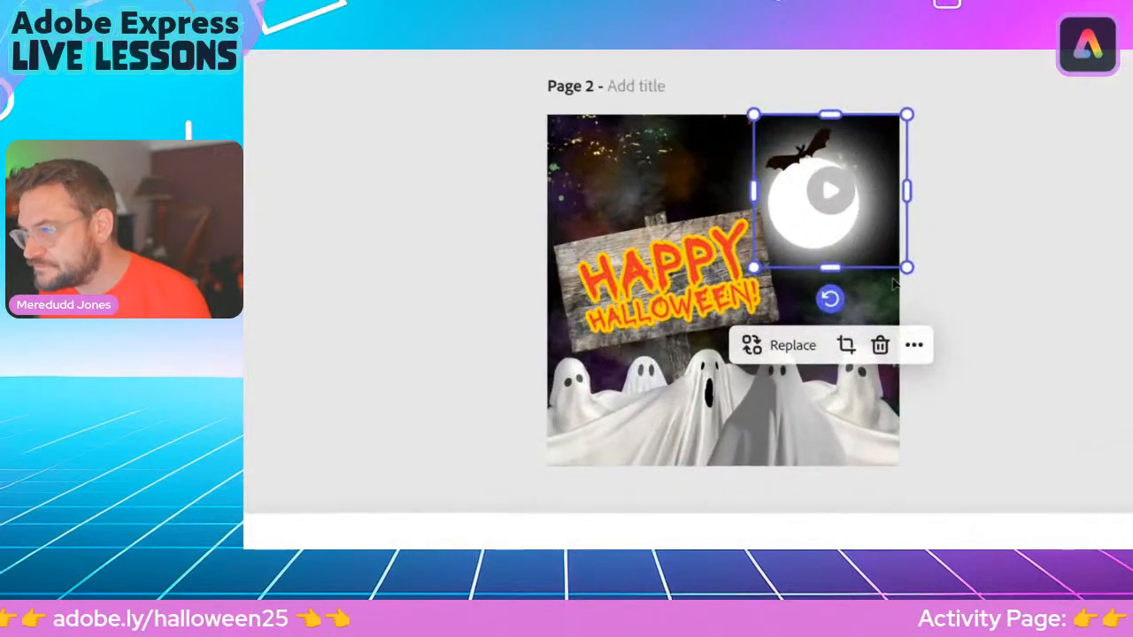
drag(829, 298, 741, 252)
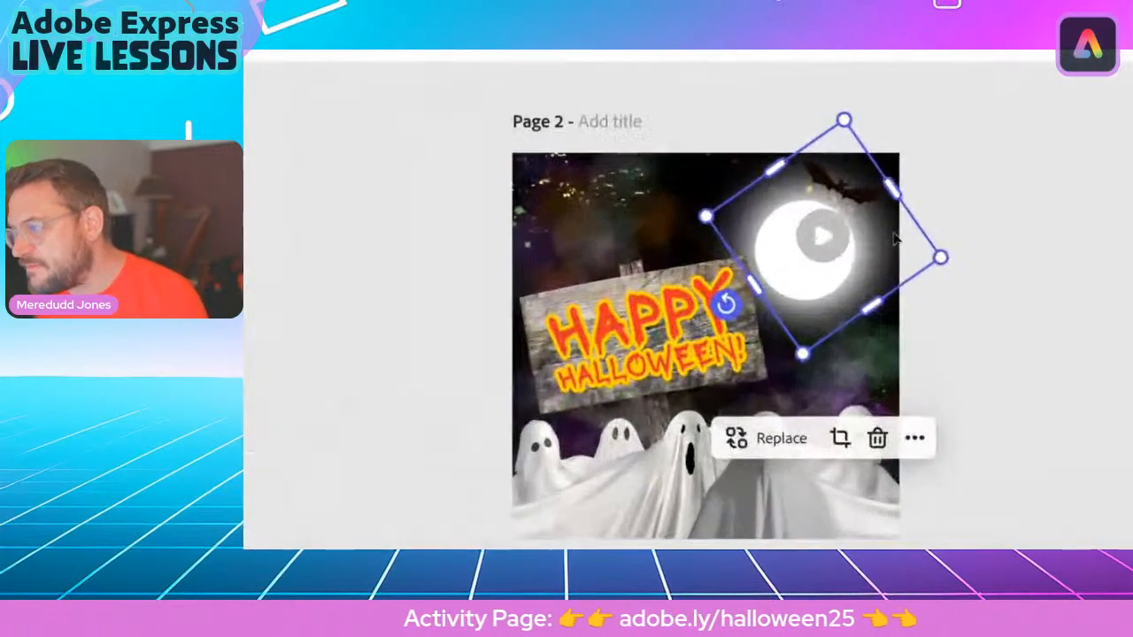
click(836, 245)
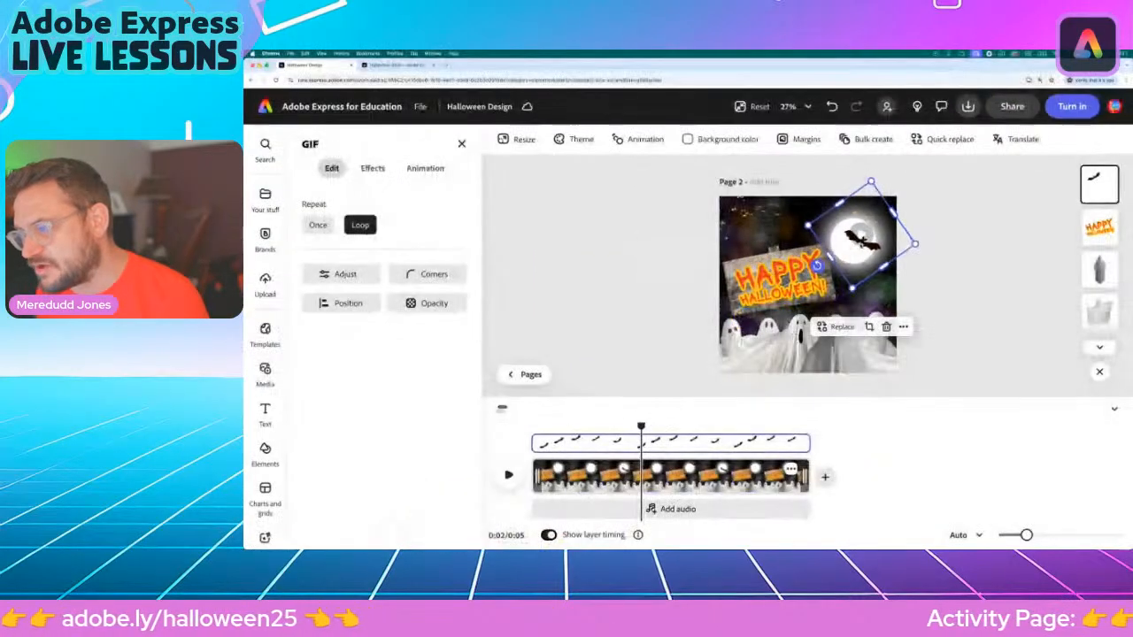
Resize the flying bat sticker to about half the page width and readjust its tilt and position around the moon
drag(853, 287, 853, 289)
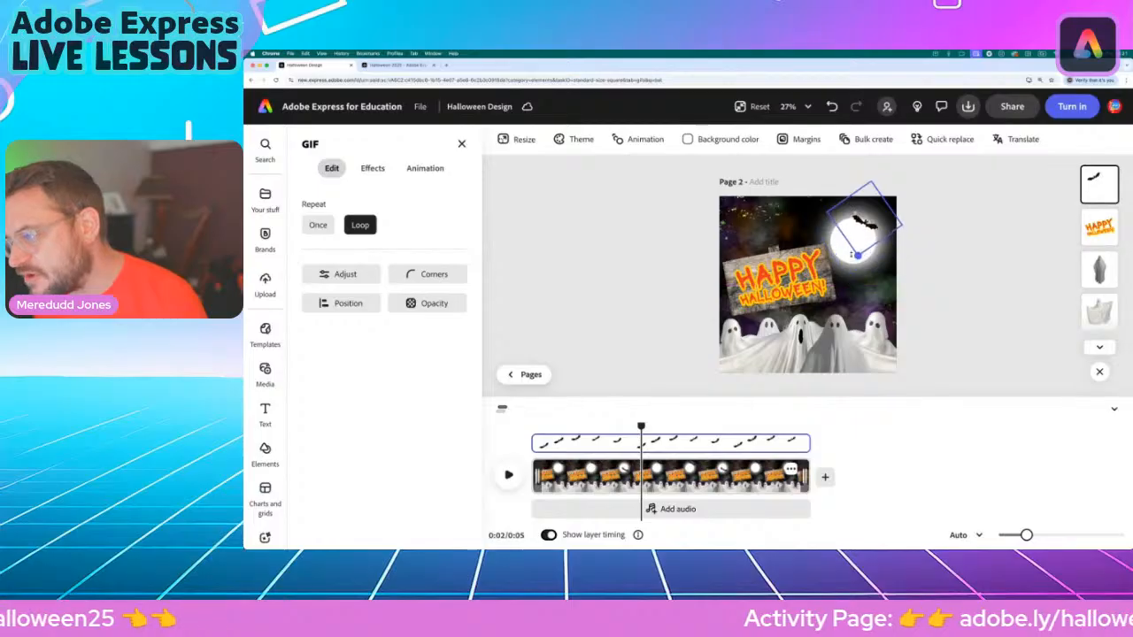
drag(857, 249, 852, 287)
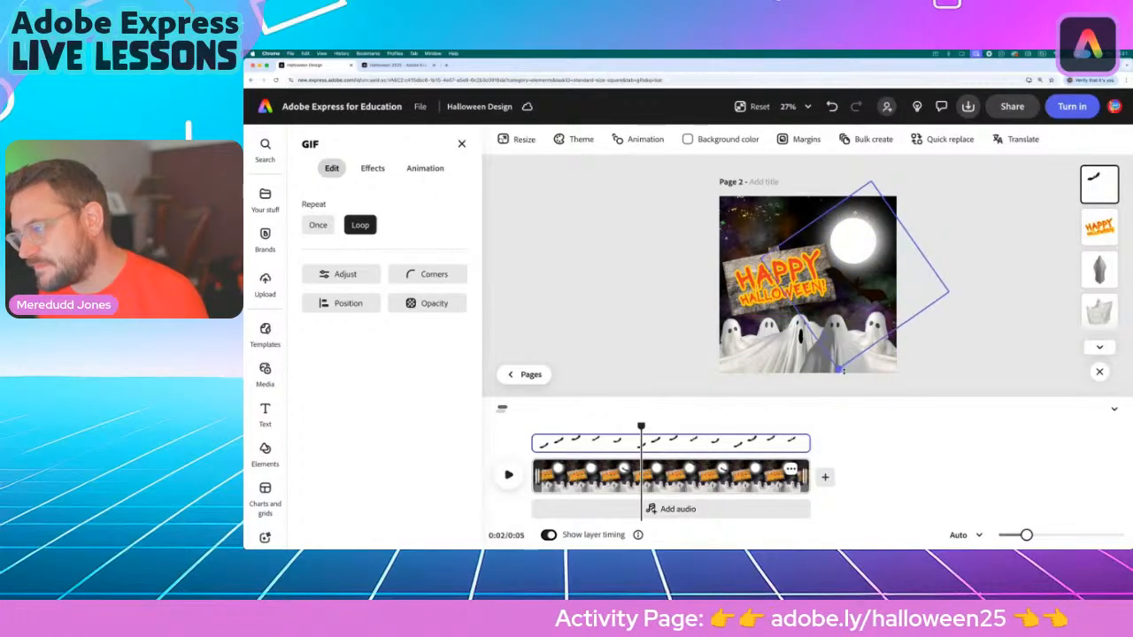
drag(818, 262, 785, 238)
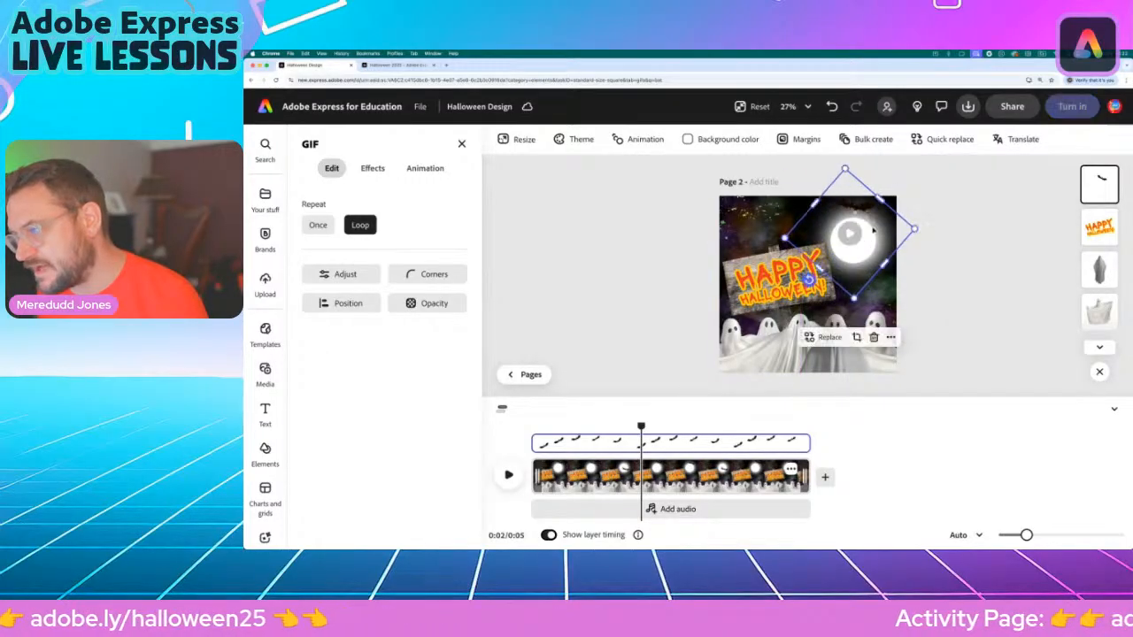
drag(874, 230, 884, 232)
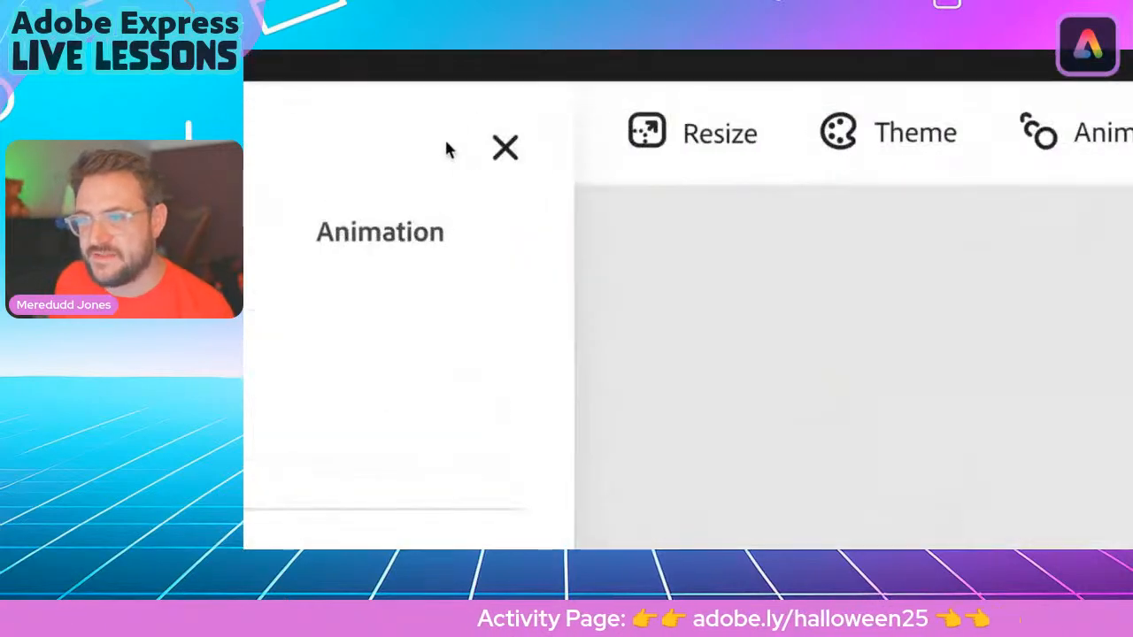
Add the front-facing black flapping bat sticker, shrink it to about half the page width and place it above the sign
click(460, 144)
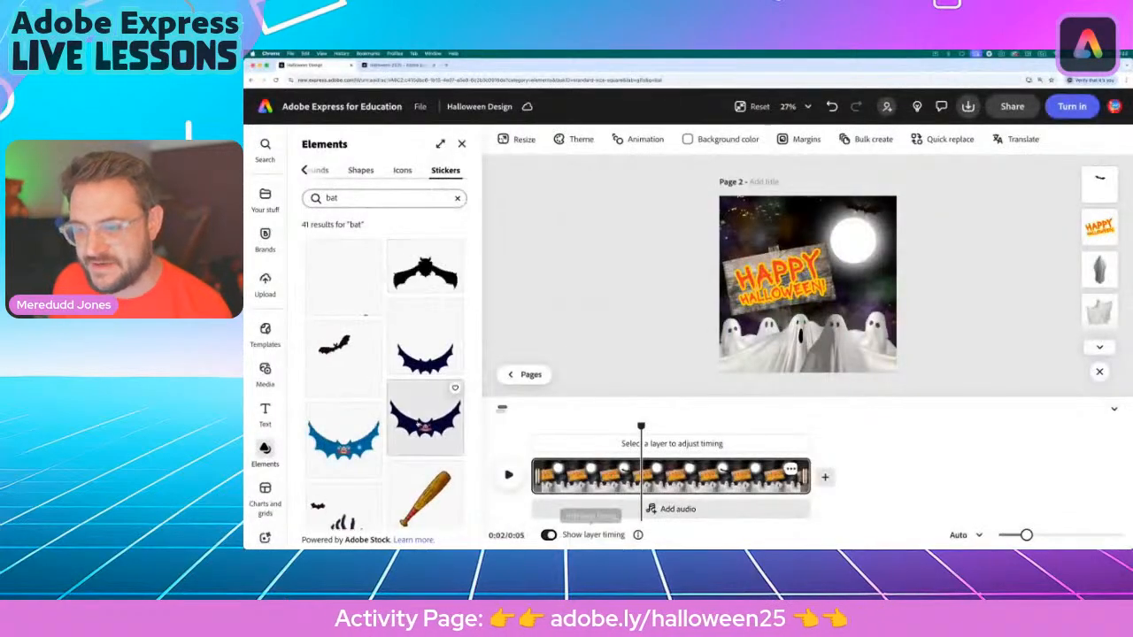
scroll(336, 478, down, 5)
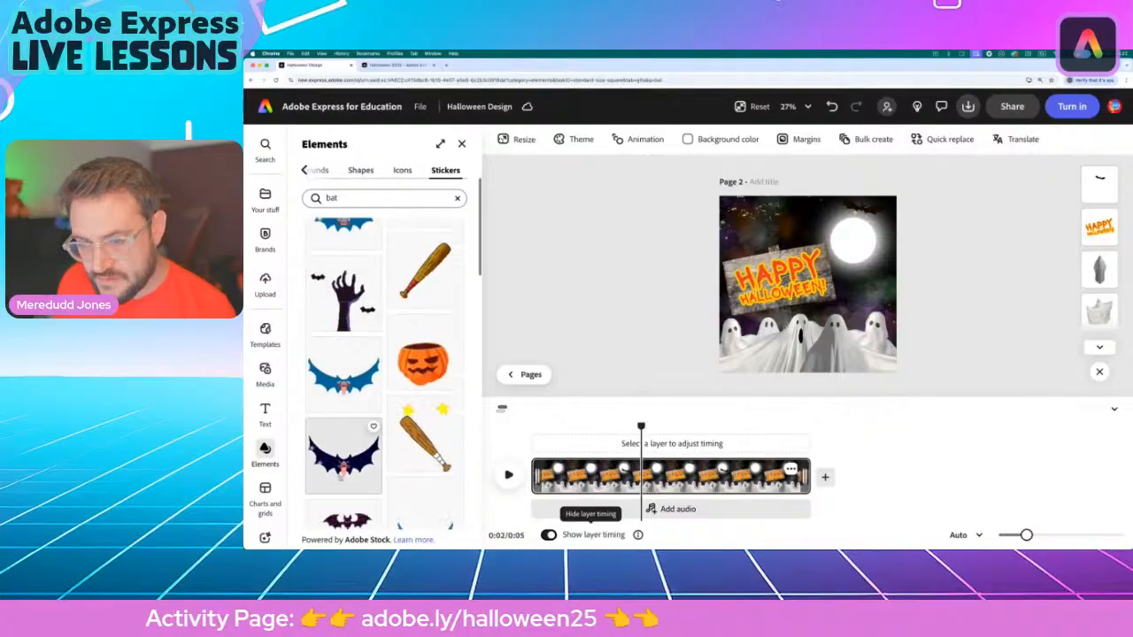
scroll(342, 476, down, 5)
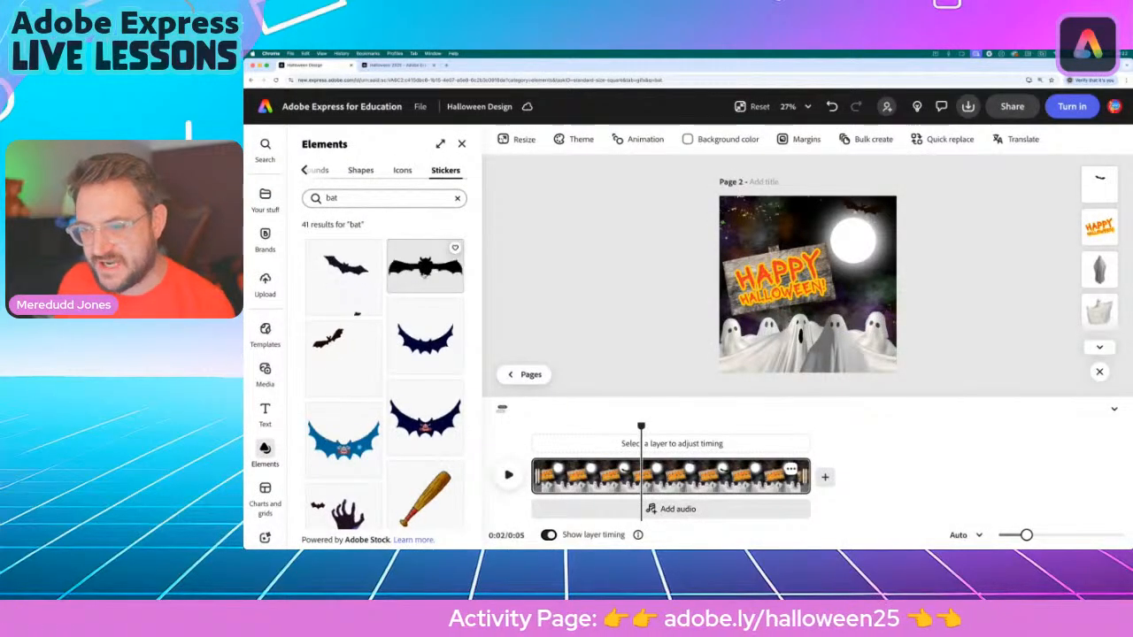
click(424, 270)
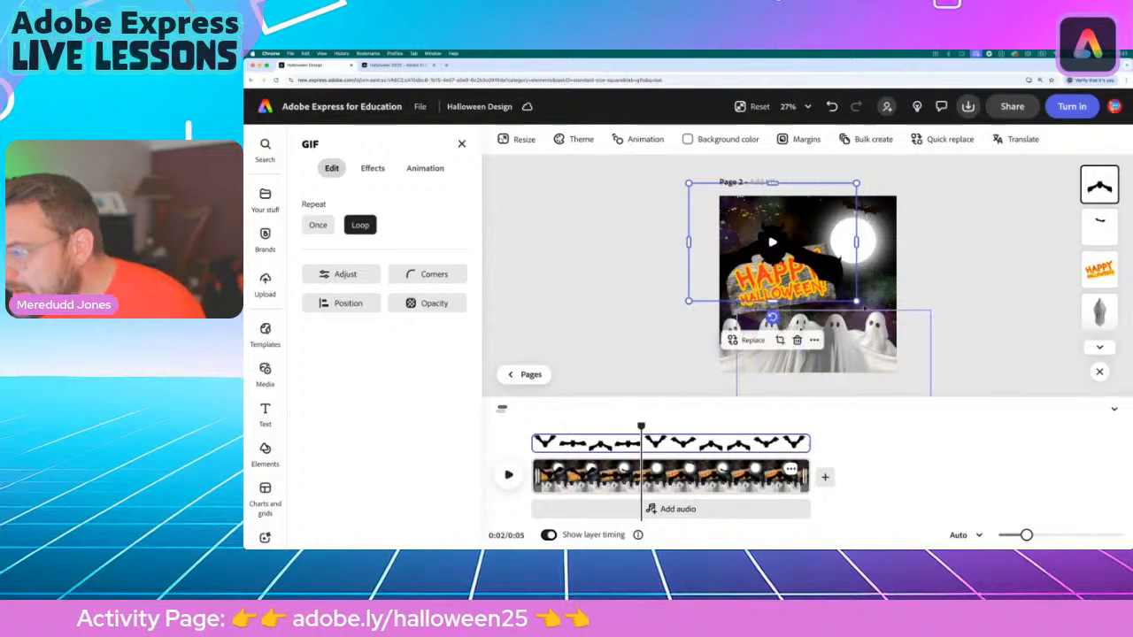
drag(856, 301, 780, 242)
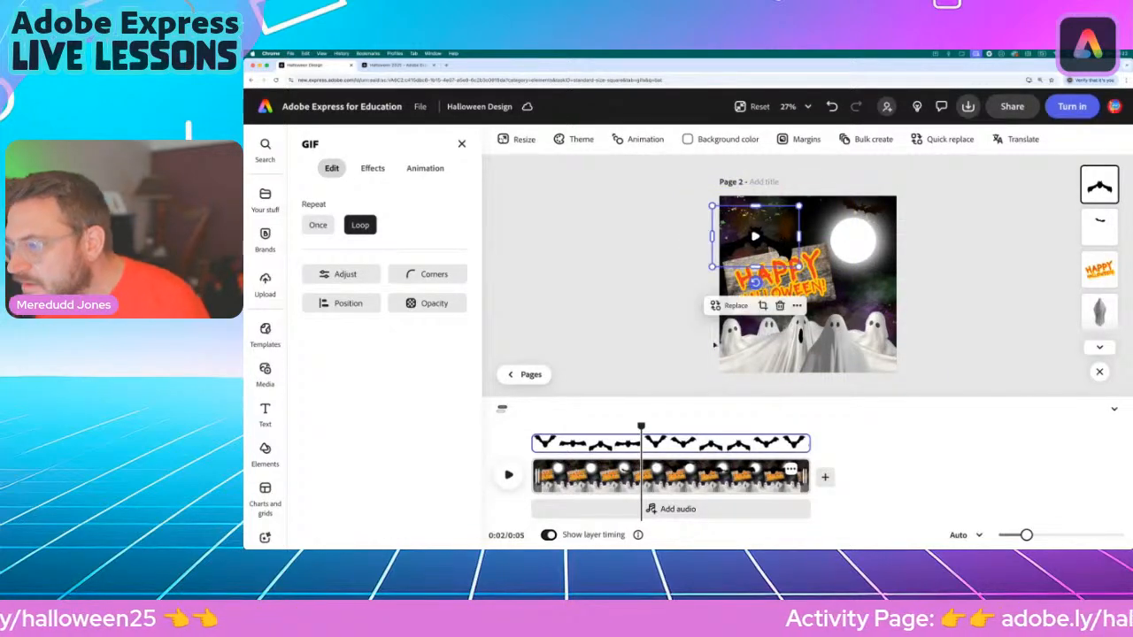
Play page 2 from the start to check both bat animations, then deselect the bat
drag(642, 427, 531, 426)
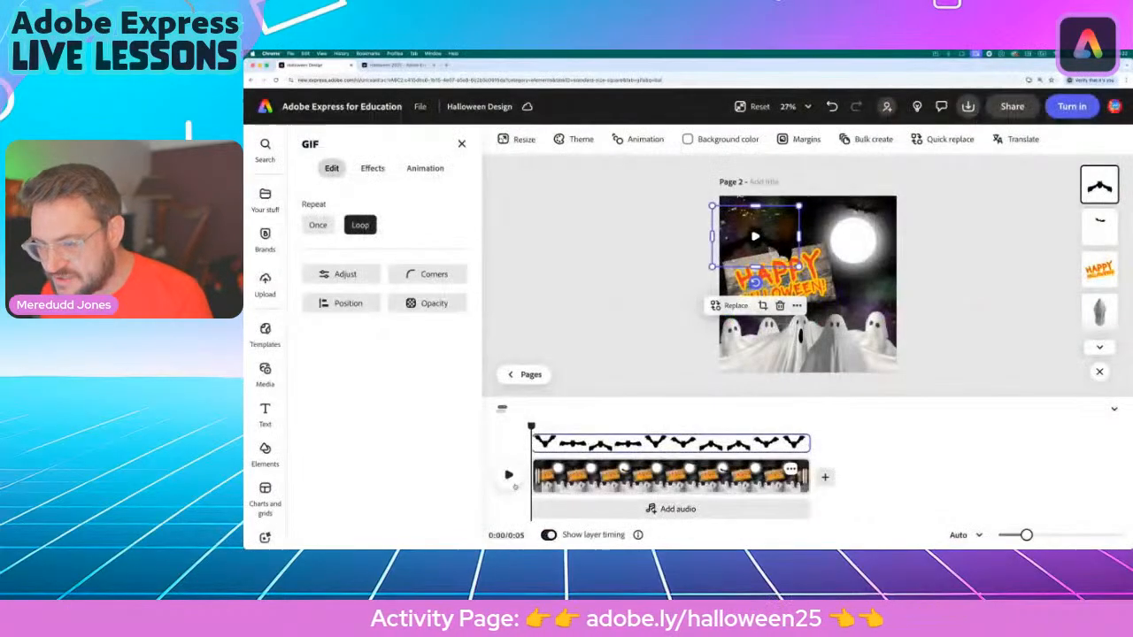
click(549, 378)
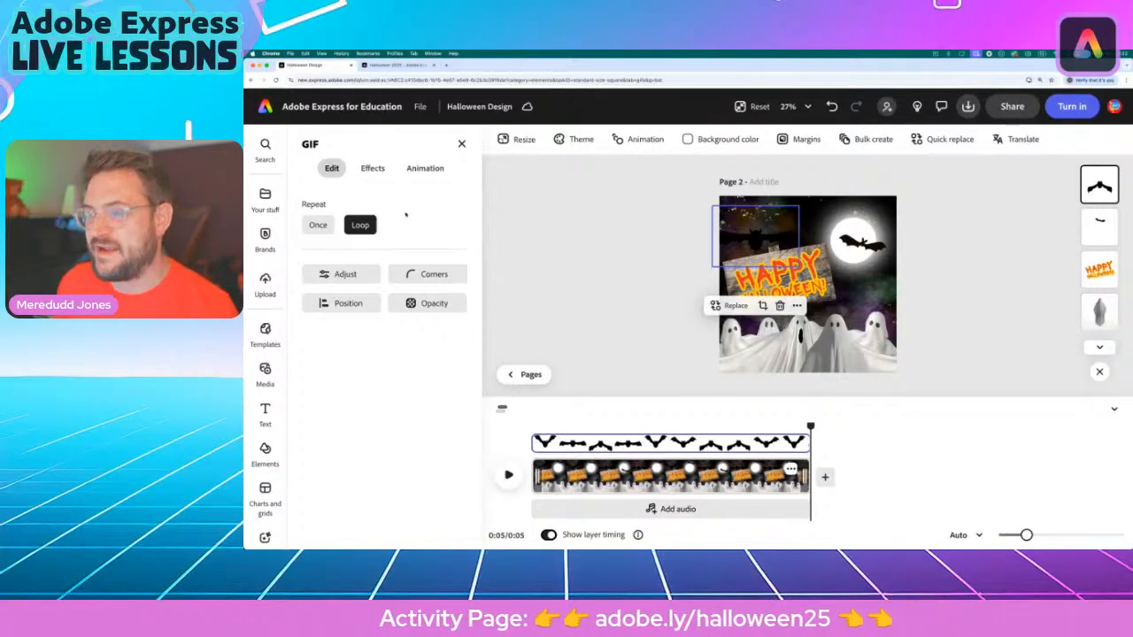
click(462, 145)
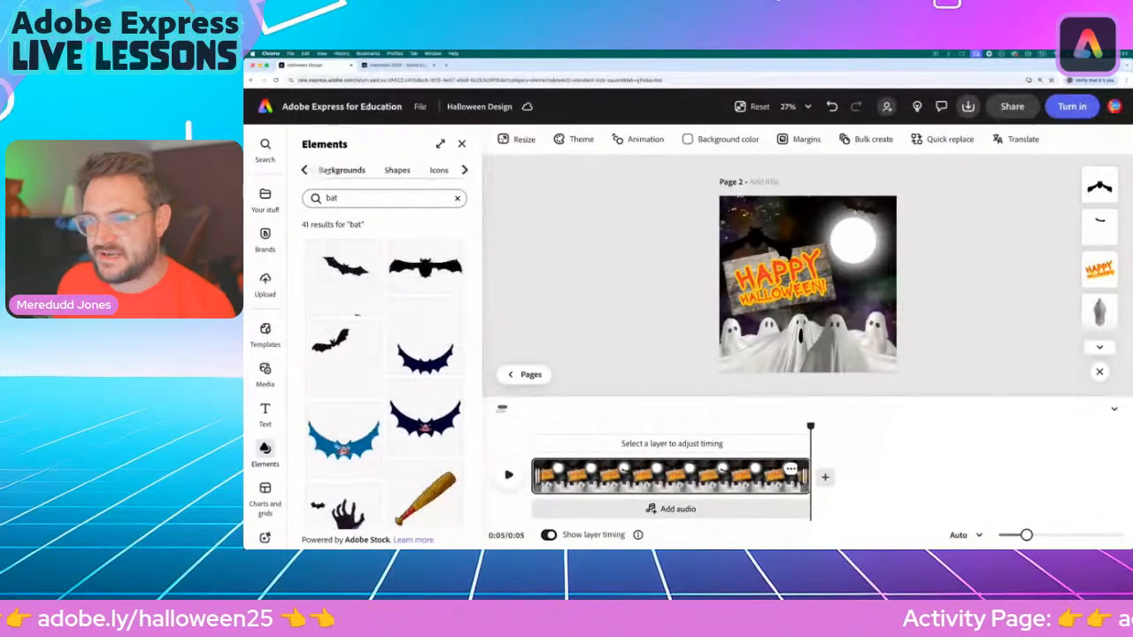
Search the stock videos for "pumpkin"
click(305, 170)
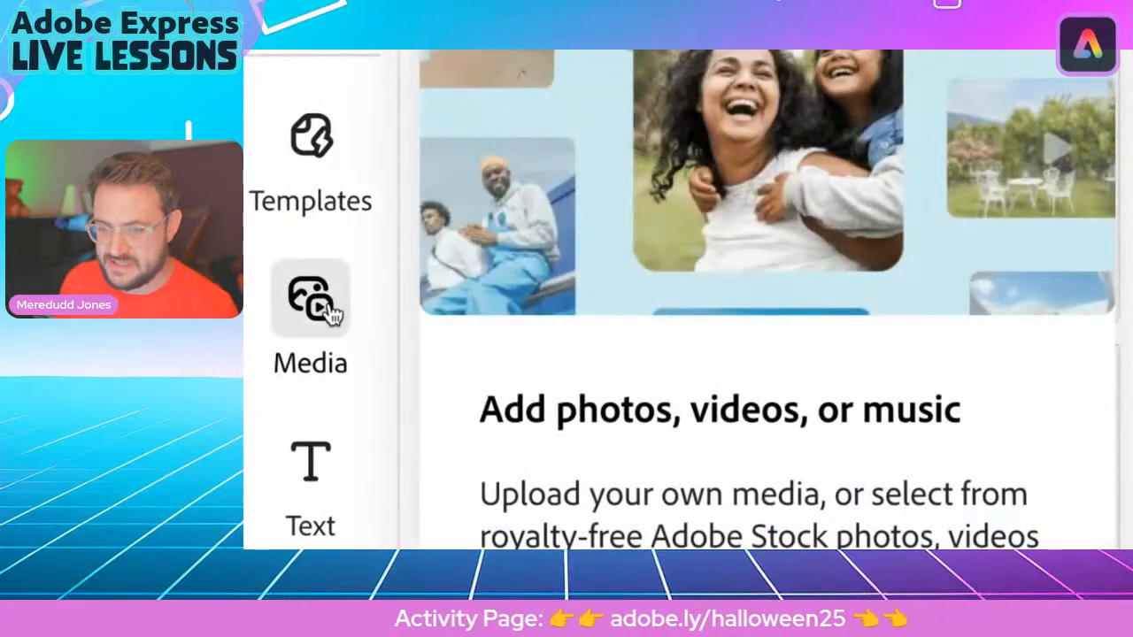
click(328, 314)
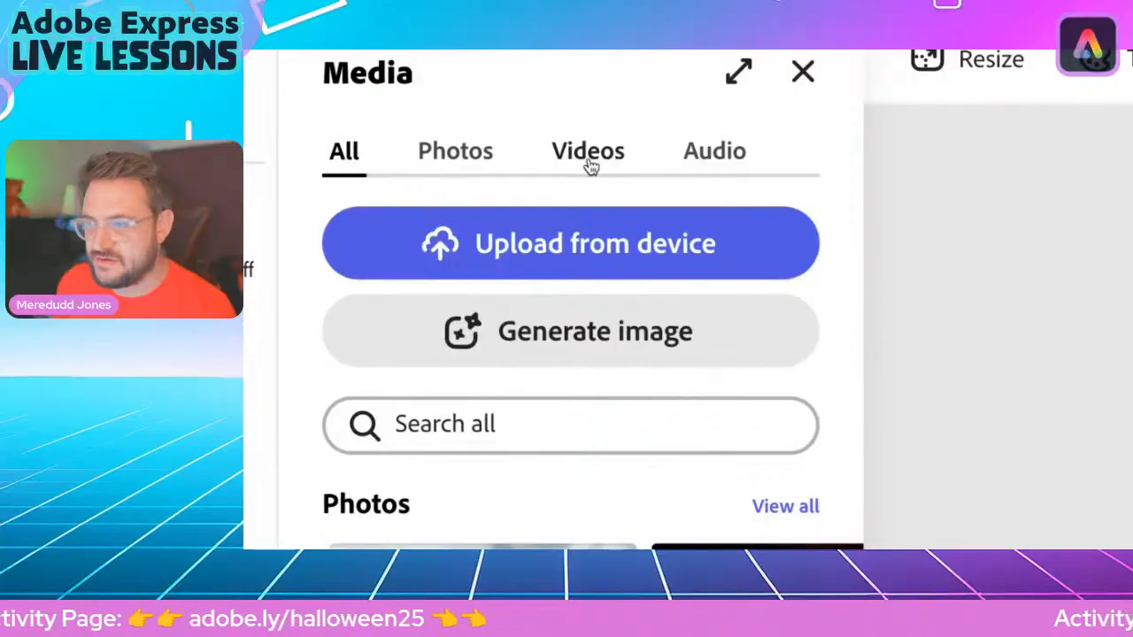
click(592, 167)
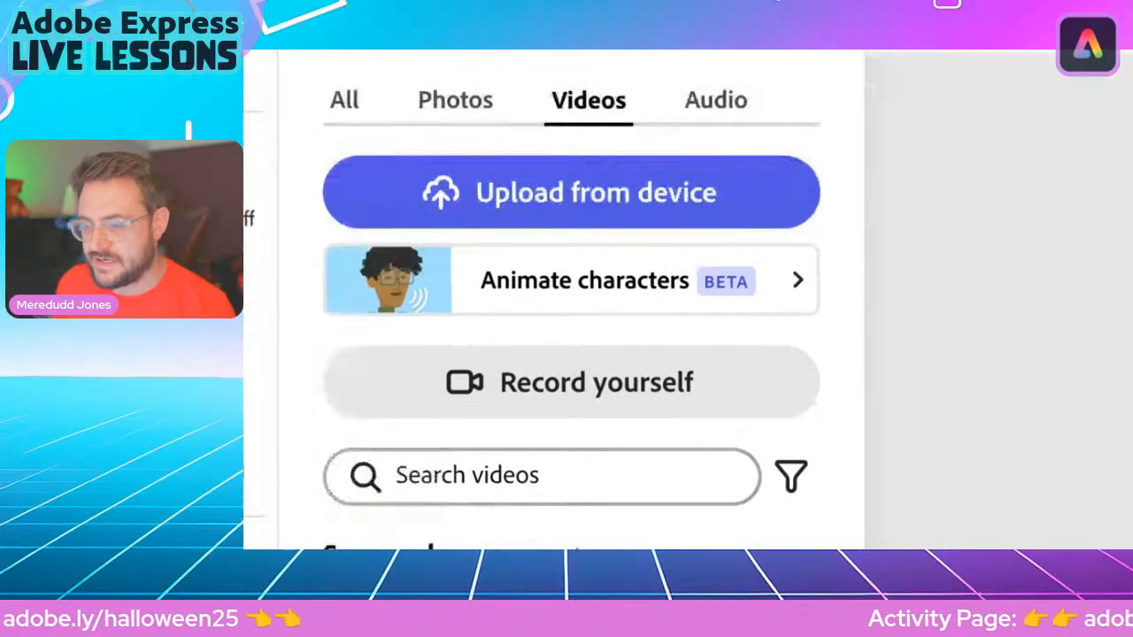
click(553, 442)
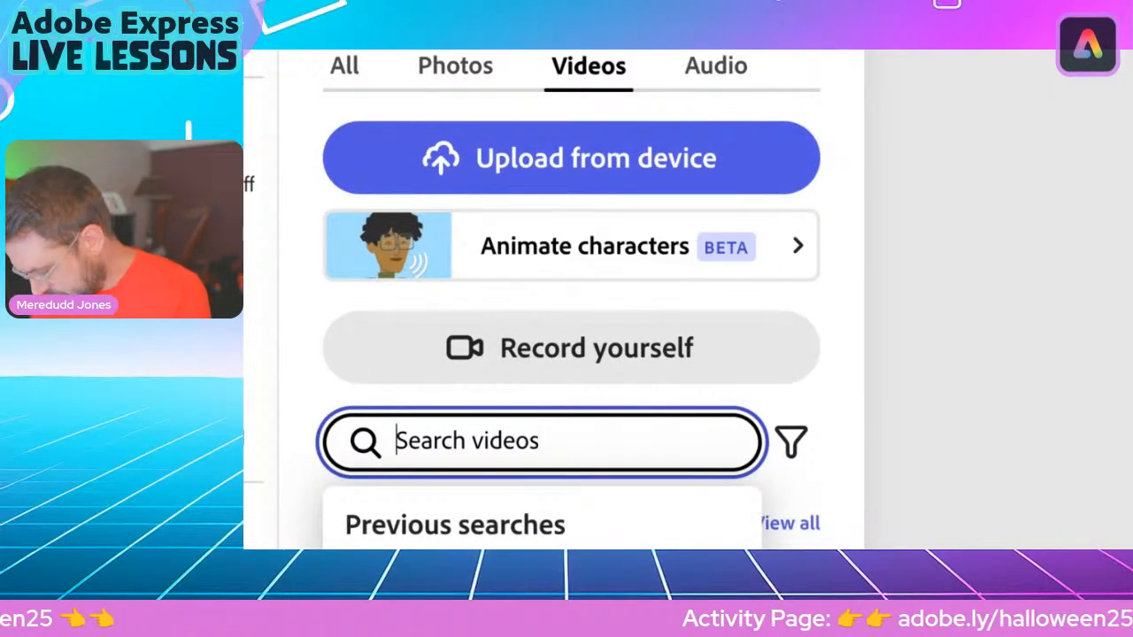
text(pumki)
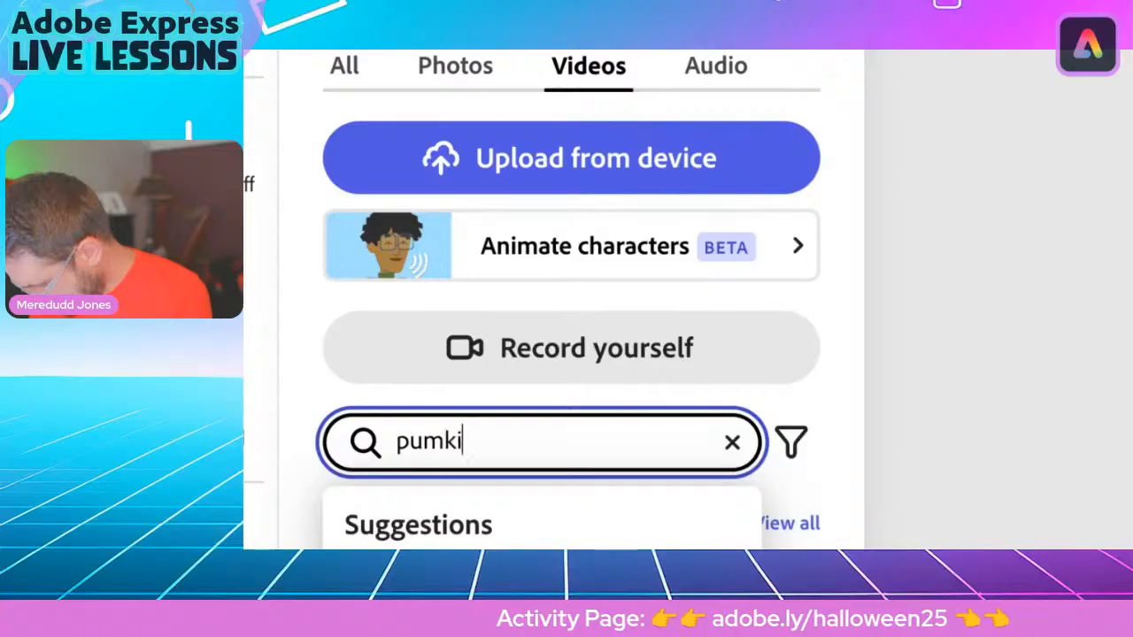
text(n)
key(Return)
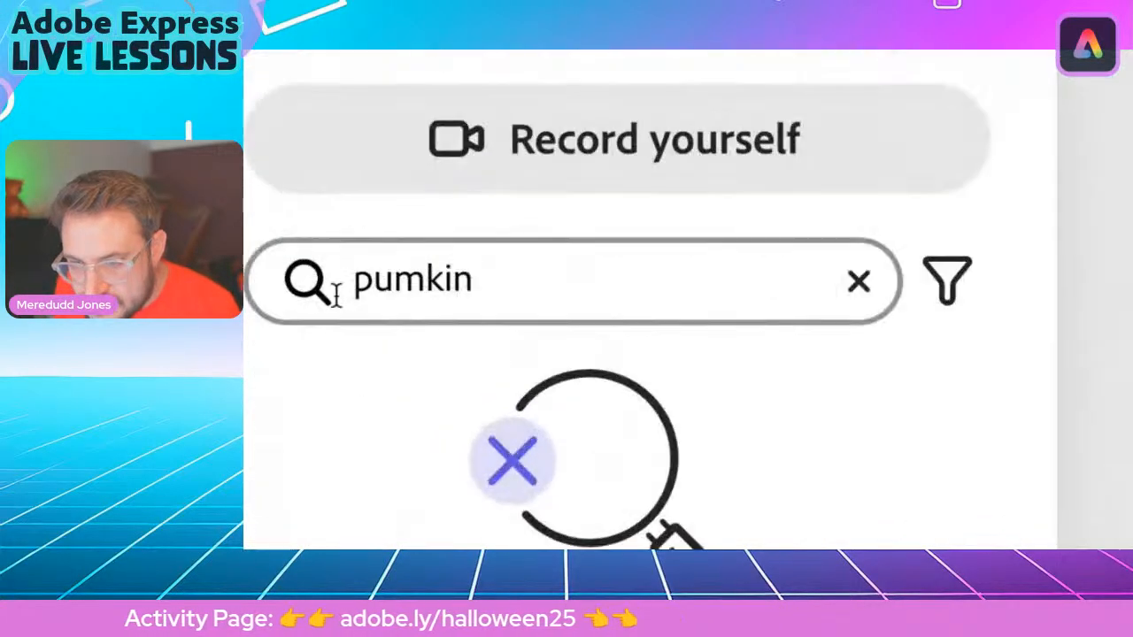
click(416, 283)
text(p)
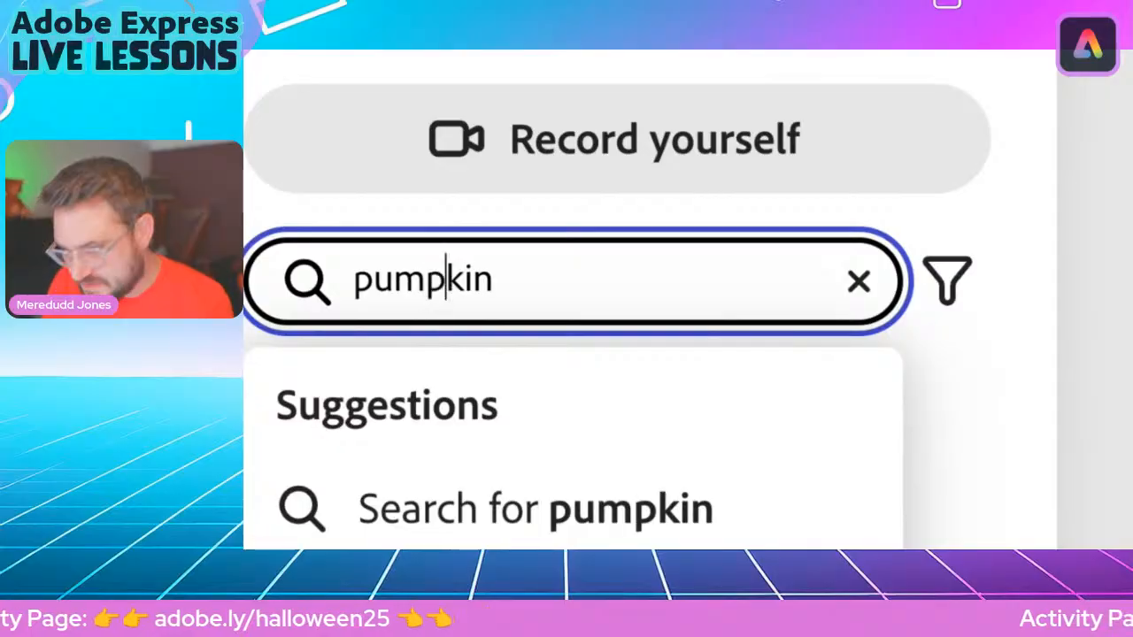
key(Return)
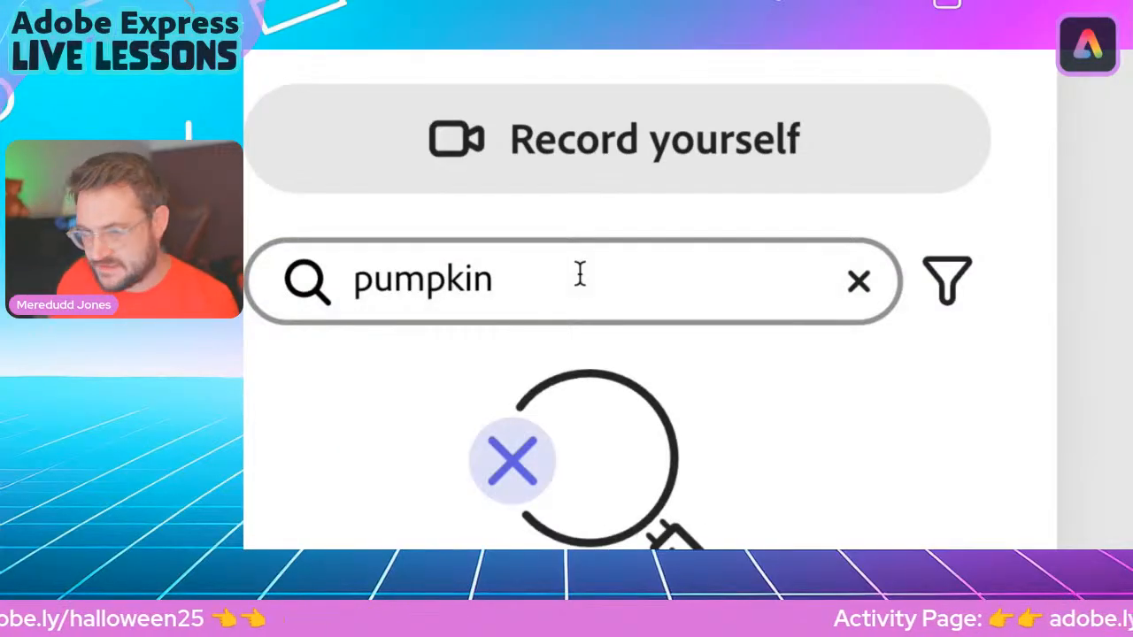
click(579, 274)
key(Return)
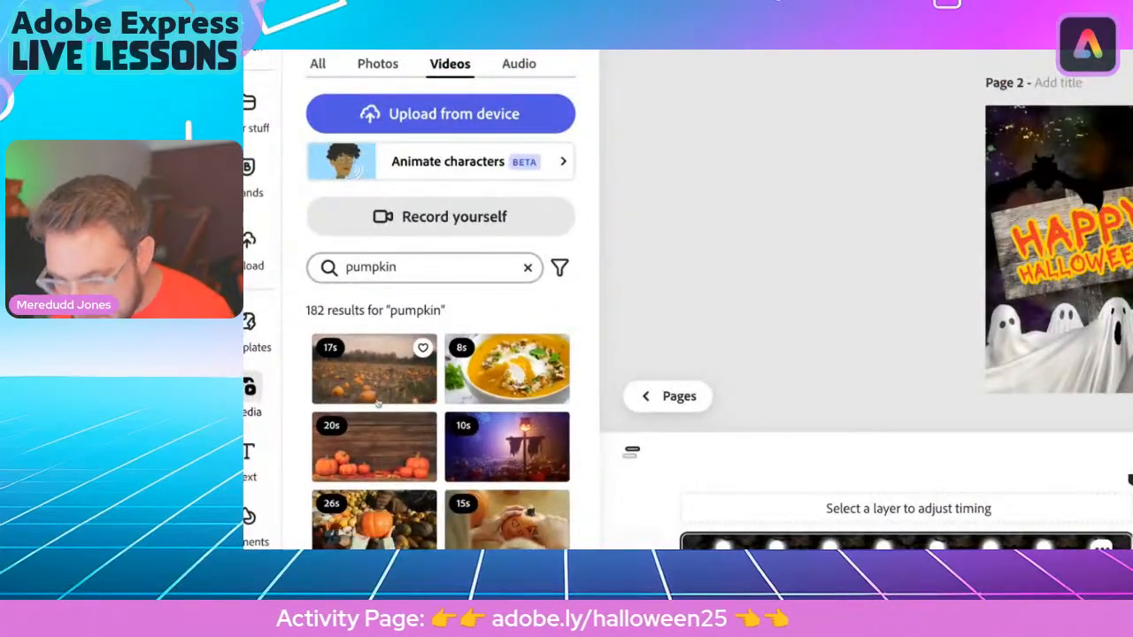
Add the portrait video of a glowing carved pumpkin beside a candle as a layer on the page 2 canvas, then deselect it
scroll(383, 401, down, 3)
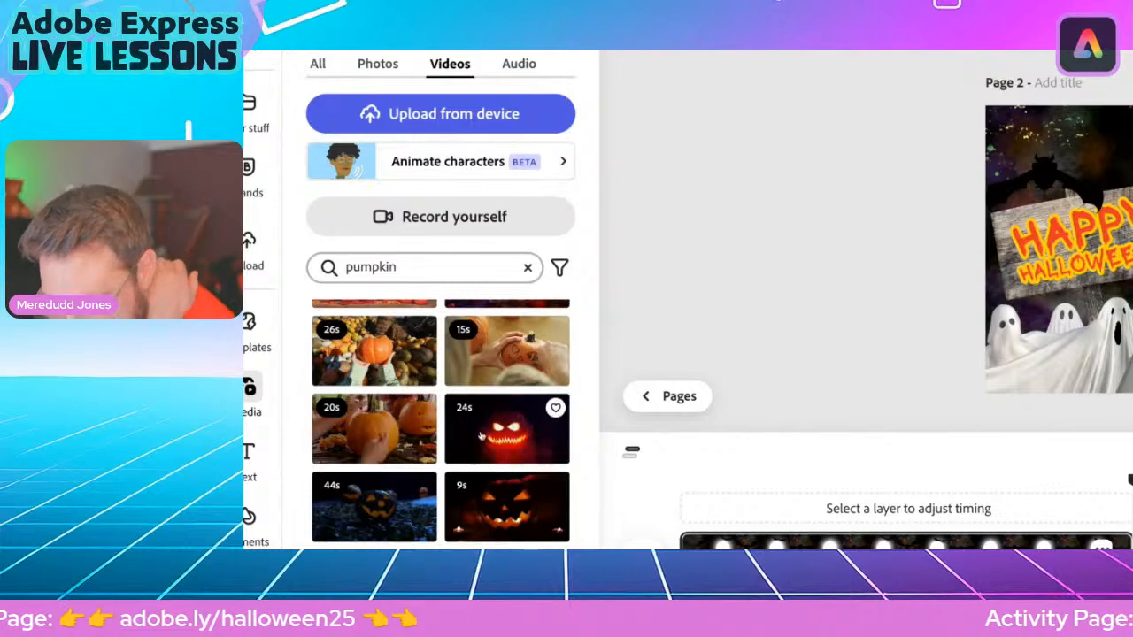
scroll(501, 440, down, 10)
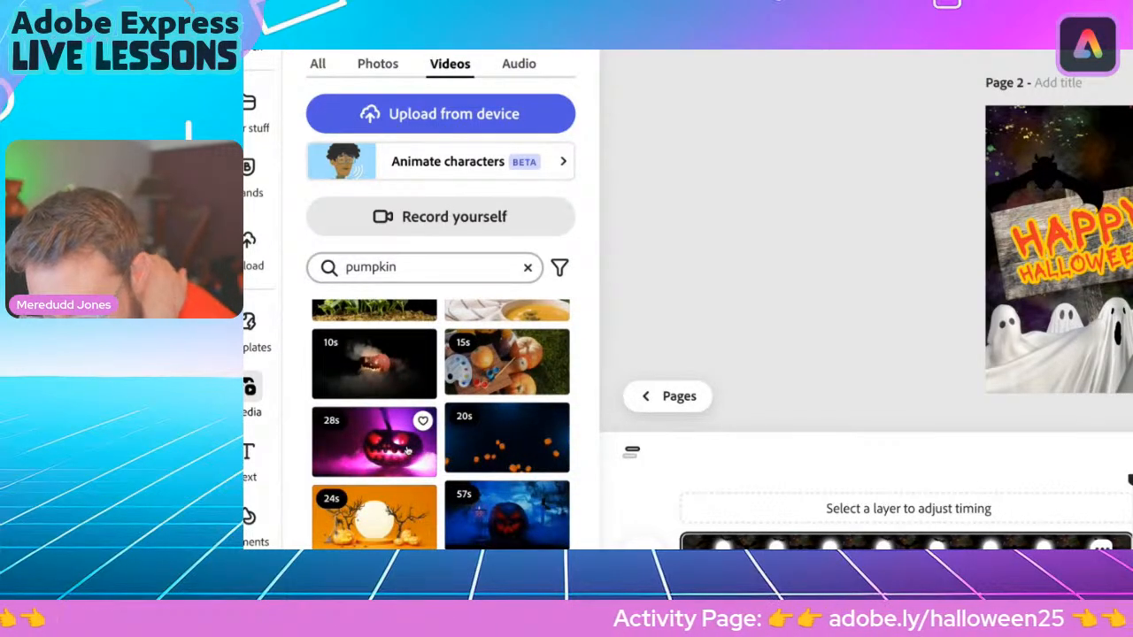
scroll(403, 452, down, 5)
scroll(403, 451, up, 2)
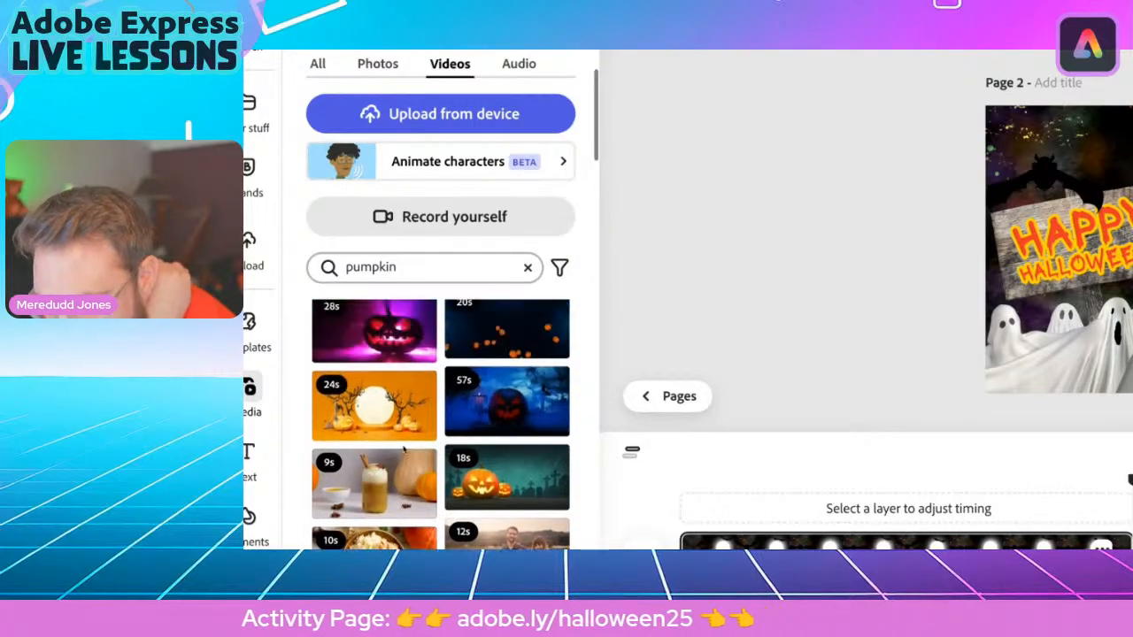
scroll(514, 483, down, 6)
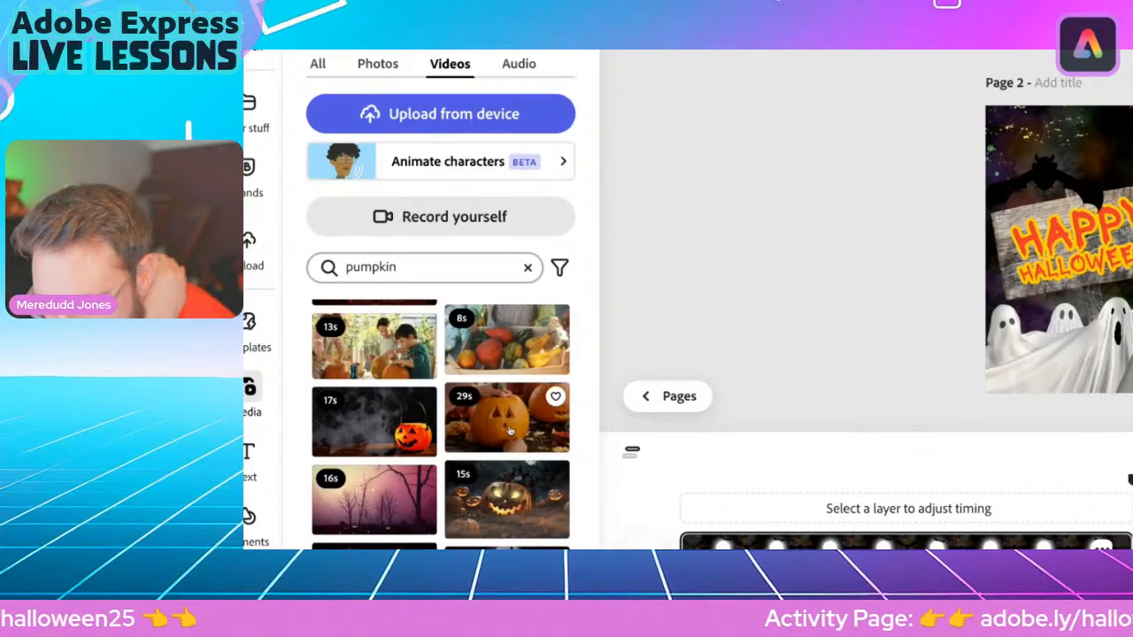
scroll(510, 380, down, 3)
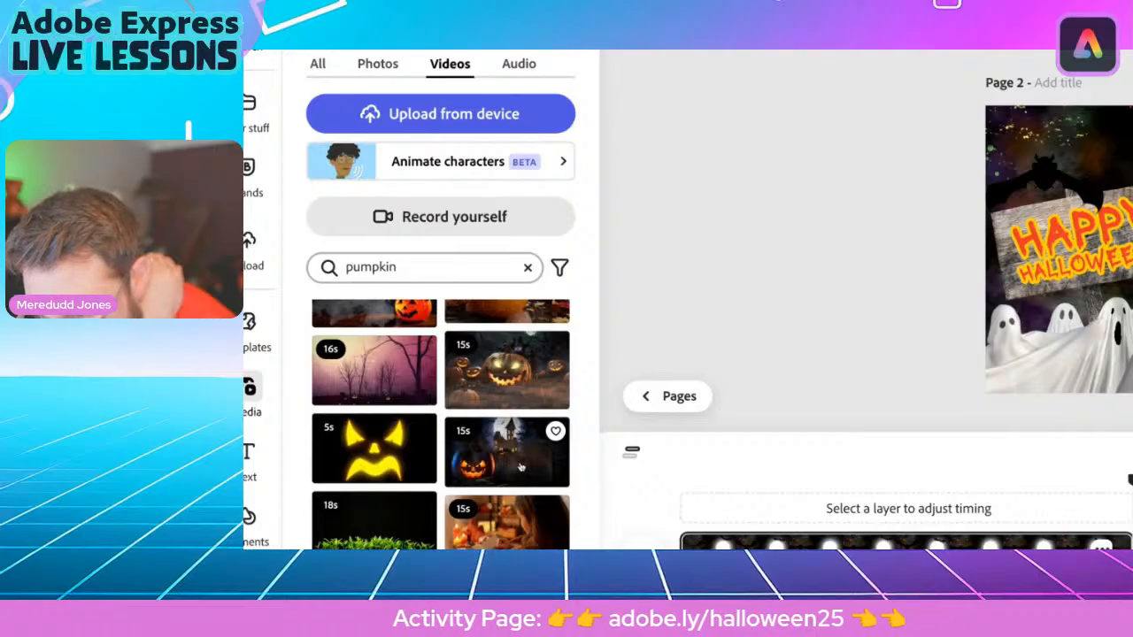
scroll(520, 467, down, 3)
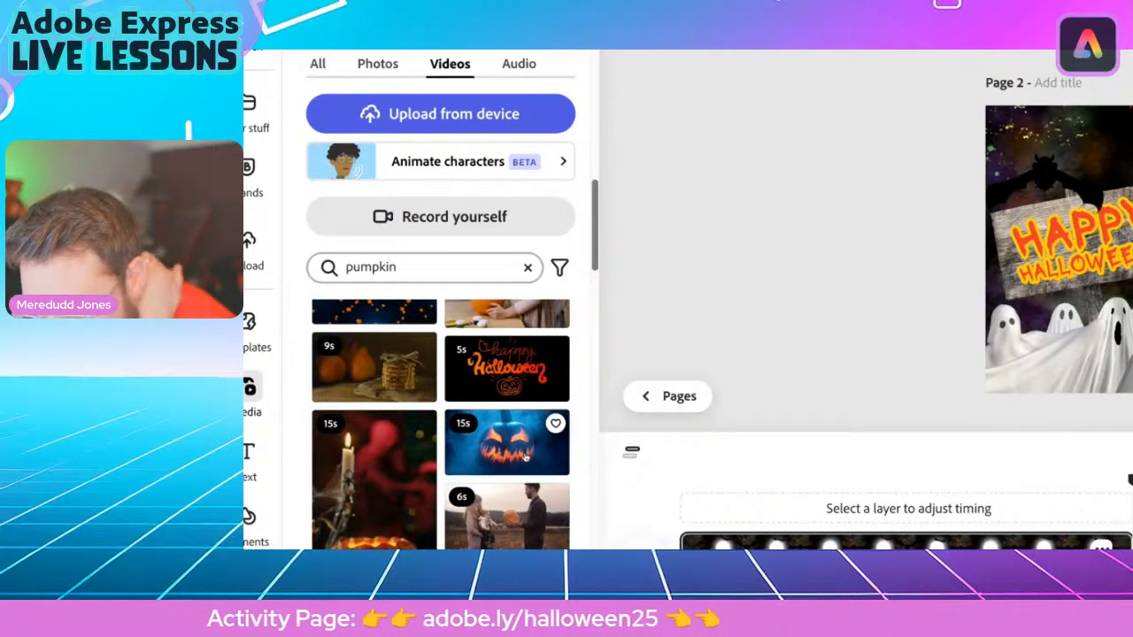
scroll(392, 447, down, 2)
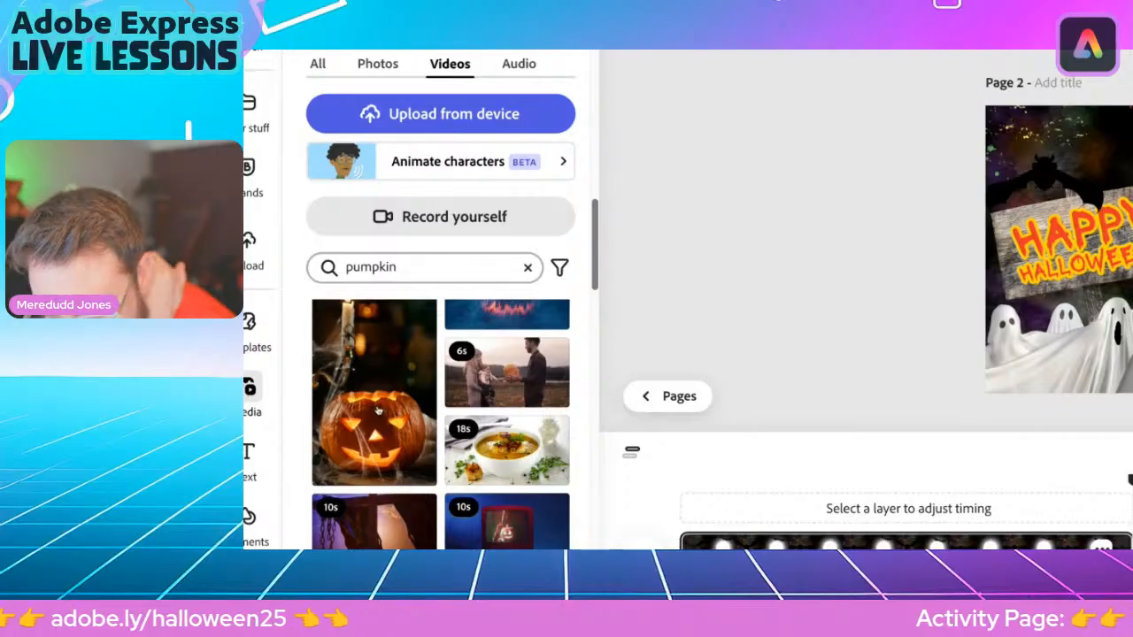
scroll(381, 425, down, 2)
scroll(383, 439, down, 1)
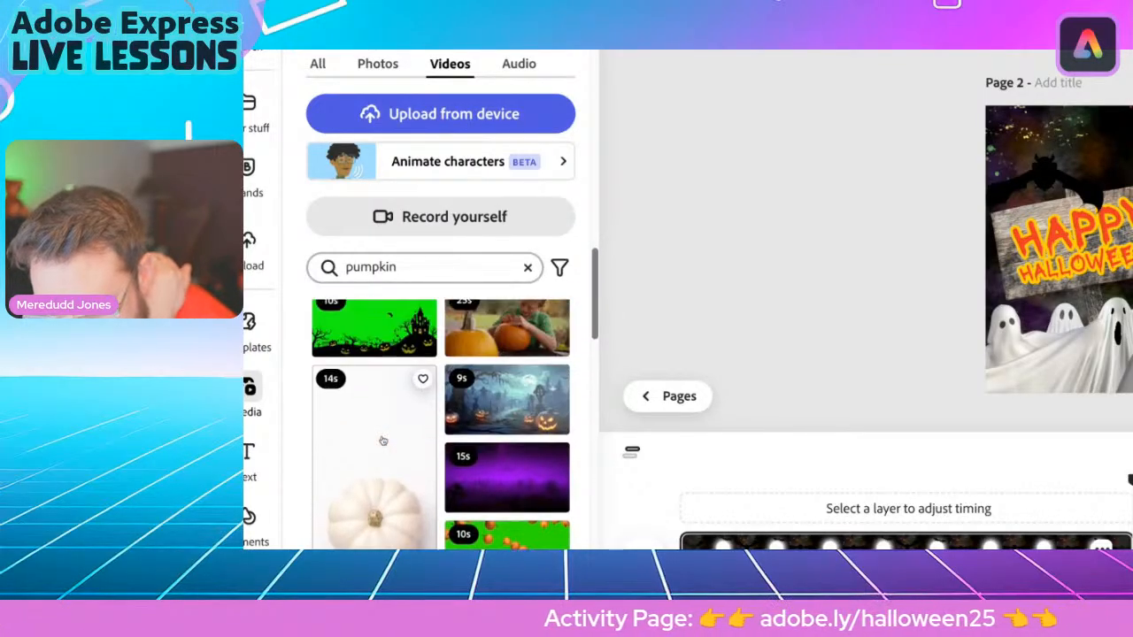
scroll(383, 439, up, 4)
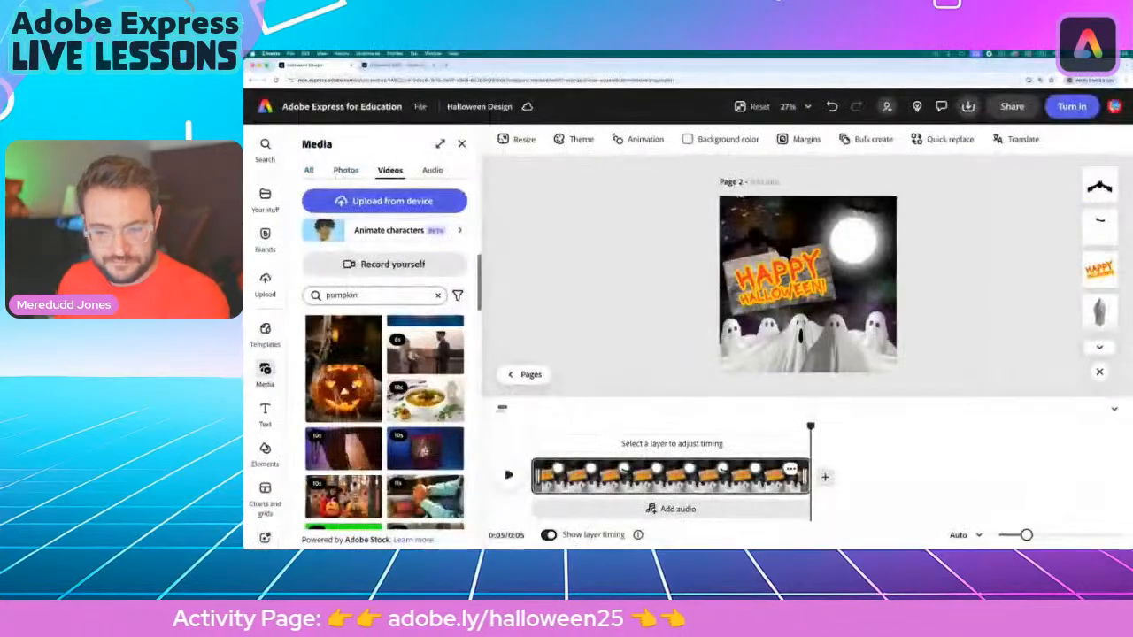
click(350, 382)
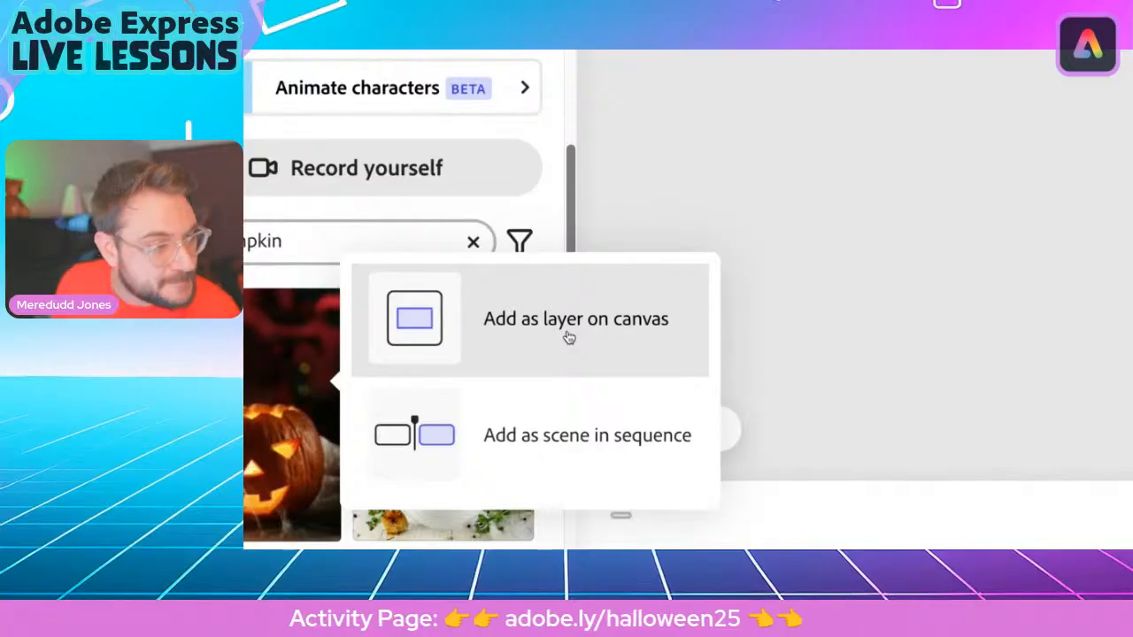
click(568, 338)
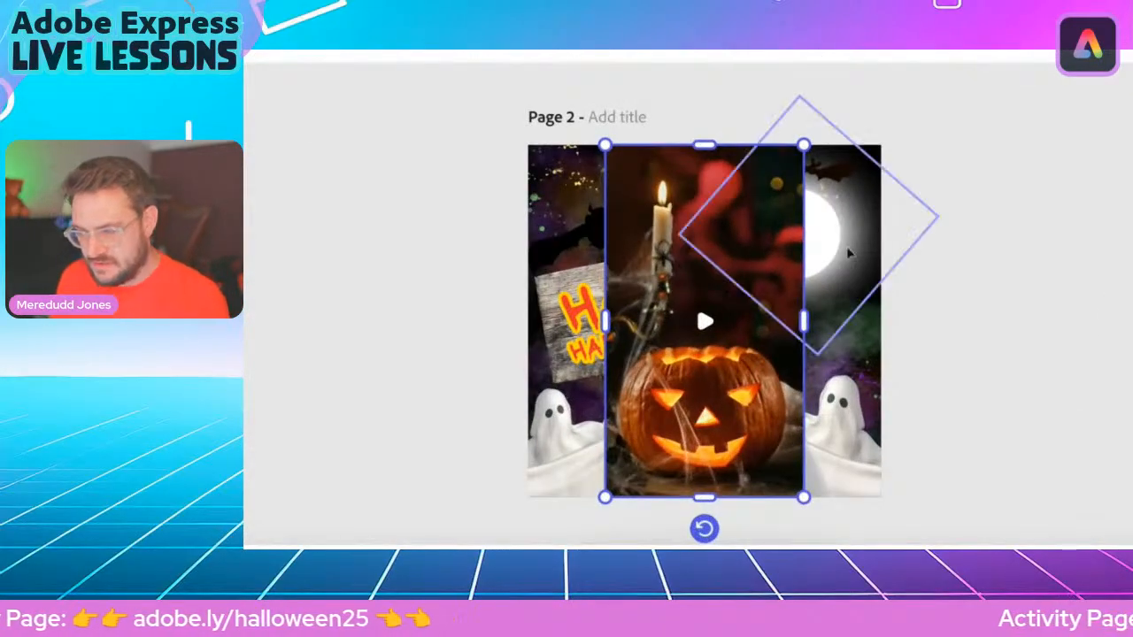
click(950, 282)
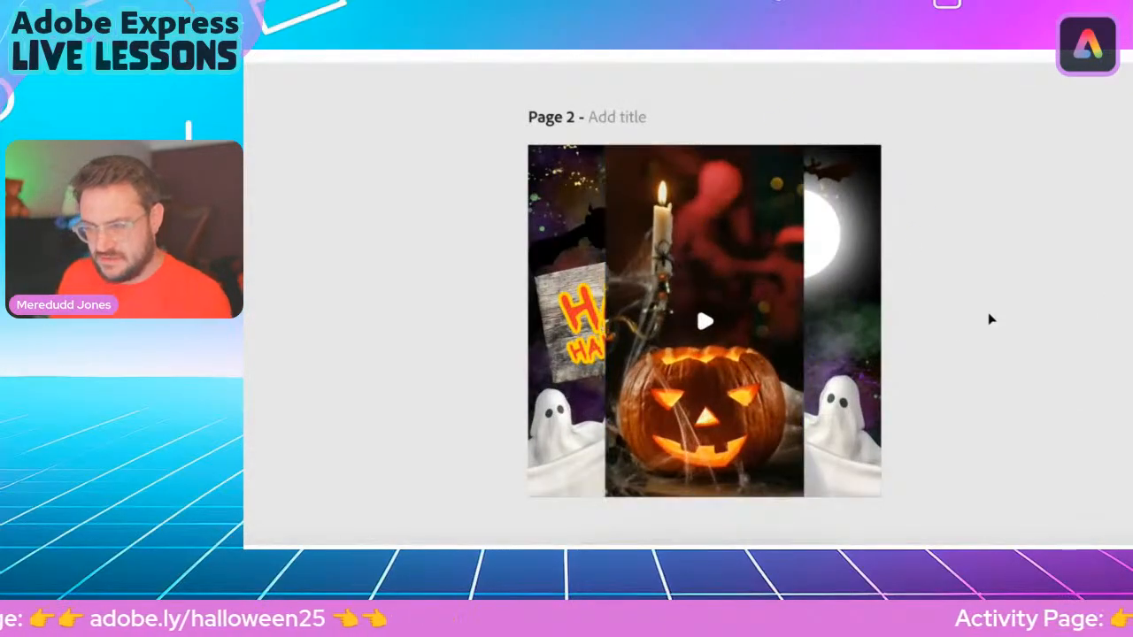
Crop the video's upper part away so only the carved pumpkin remains, and move it over the Happy Halloween sign beside the moon
click(749, 270)
drag(699, 146, 711, 324)
drag(755, 379, 797, 236)
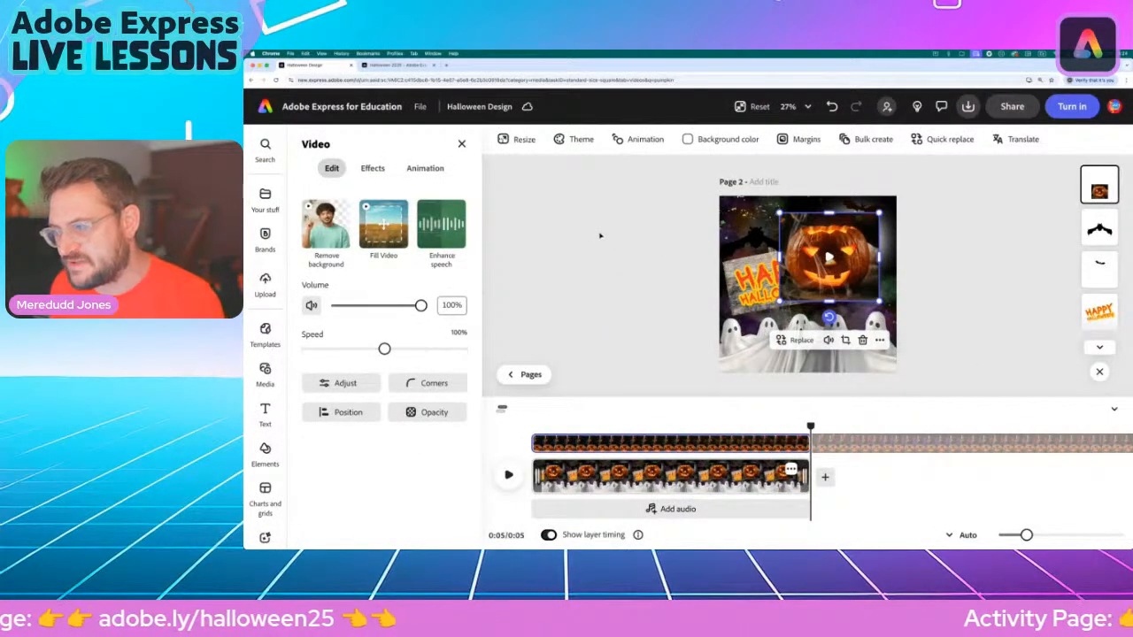
click(656, 247)
click(852, 238)
drag(853, 237, 818, 237)
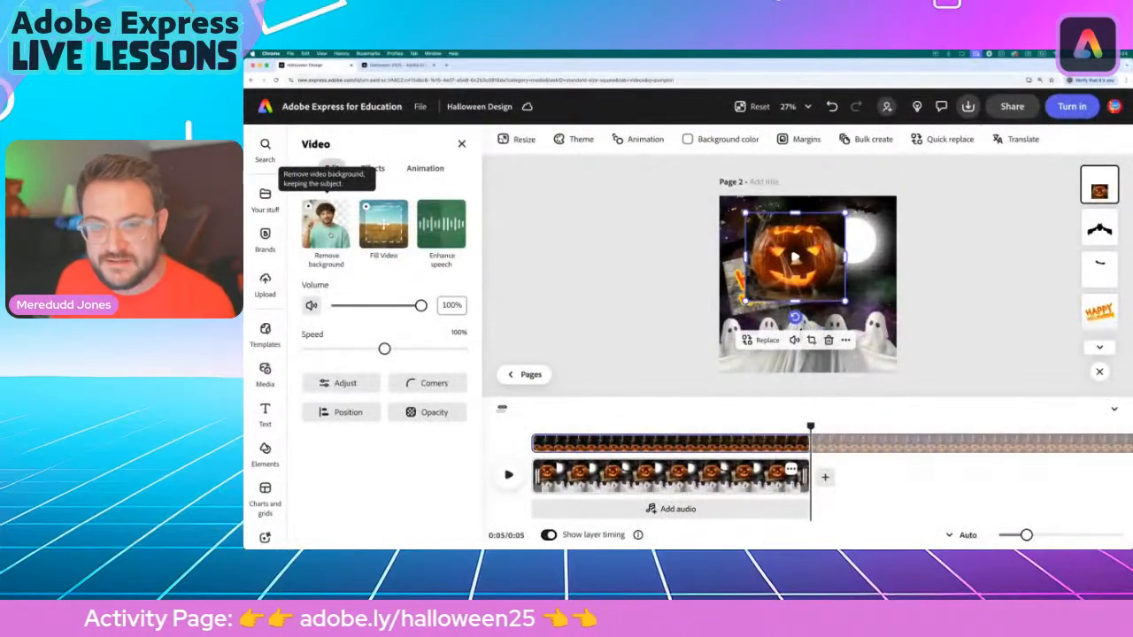
Remove the pumpkin video's background, shrink it and place the pumpkin just above the Happy Halloween sign
click(327, 232)
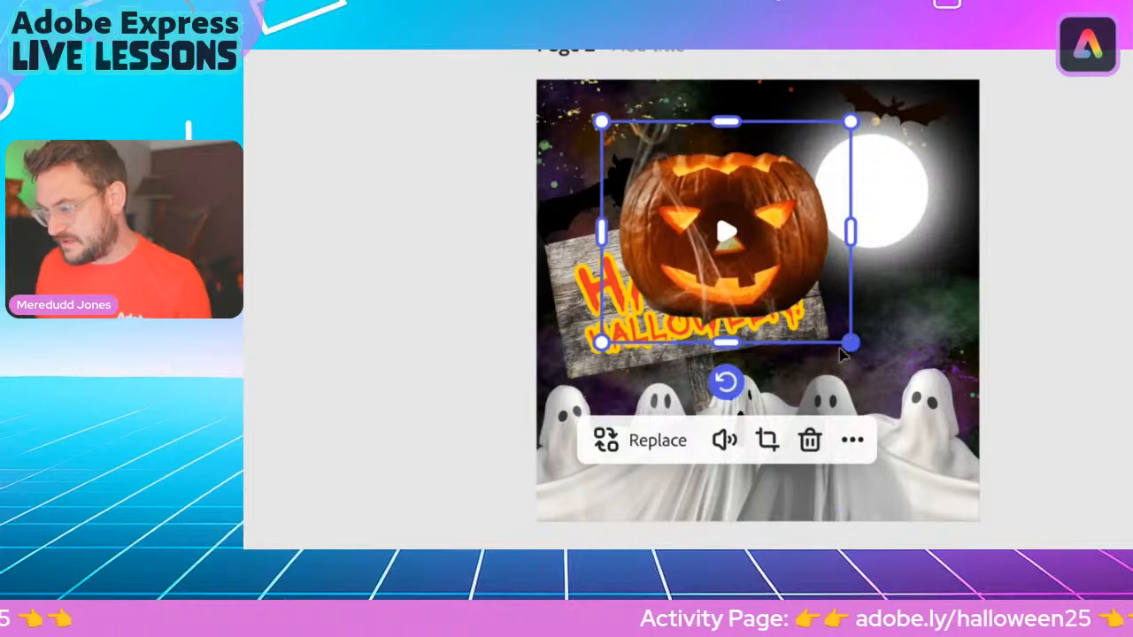
drag(847, 347, 696, 268)
drag(705, 189, 753, 183)
drag(776, 124, 802, 104)
mouse_move(761, 198)
mouse_down()
mouse_move(759, 184)
mouse_move(752, 193)
mouse_up()
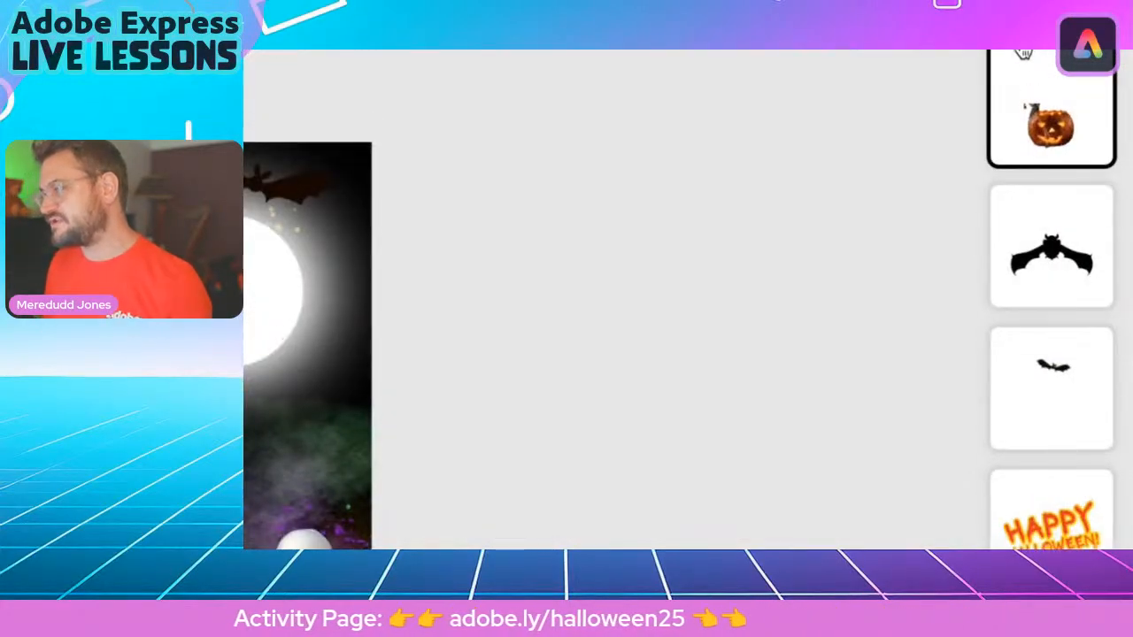
Move the front-facing bat layer above the pumpkin video in the layer order
drag(1029, 287, 1024, 135)
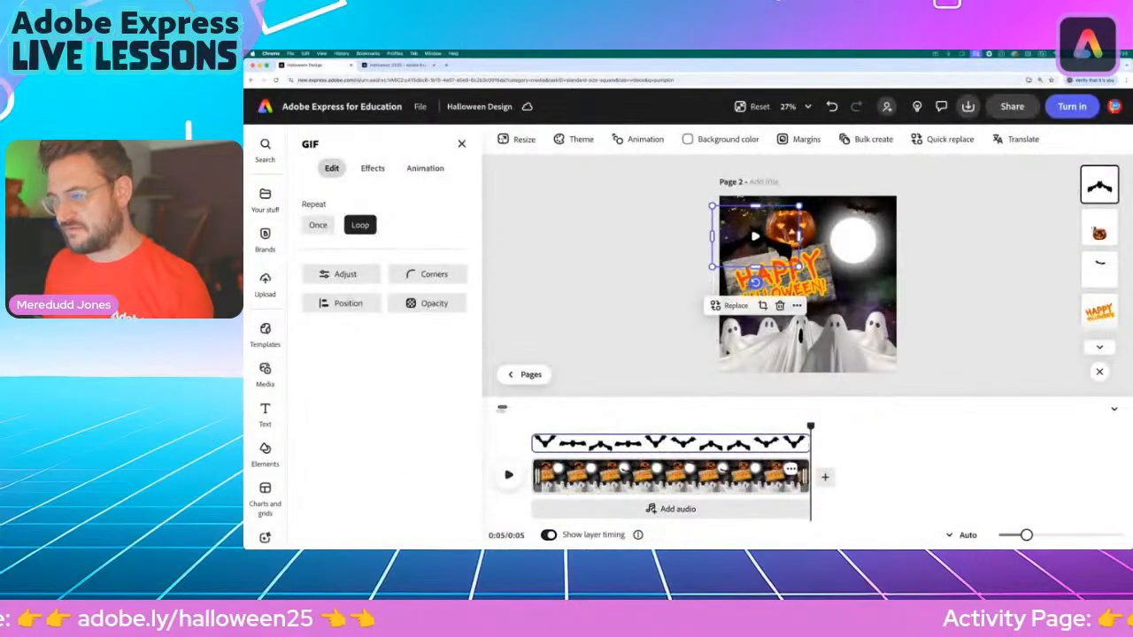
scroll(810, 309, up, 4)
scroll(809, 257, down, 3)
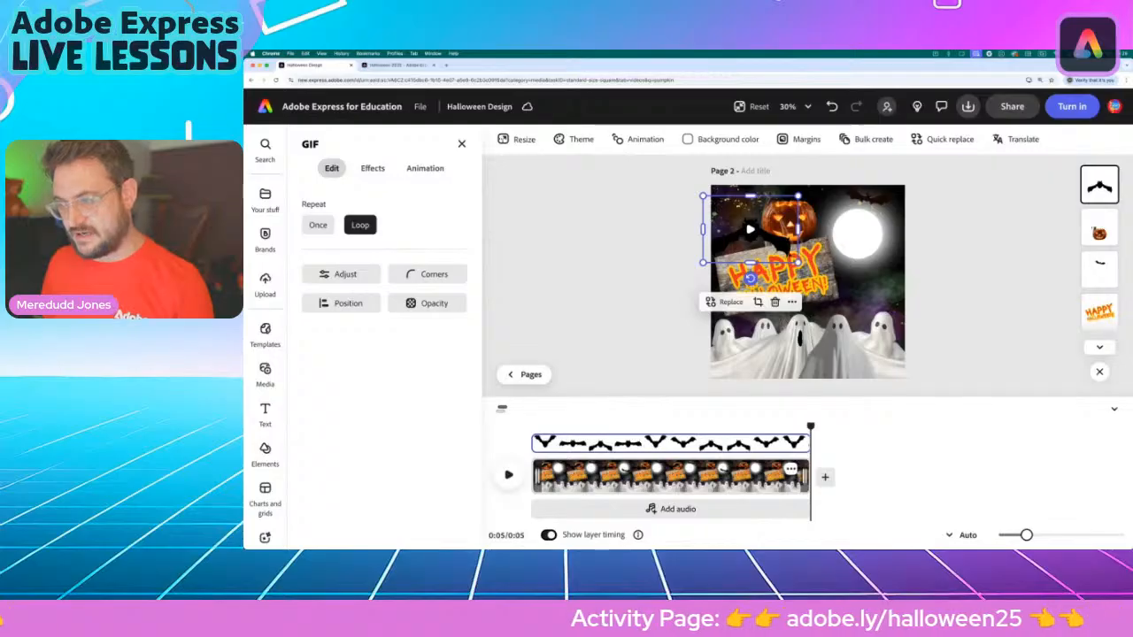
Play page 2 to check the bats together with the pumpkin video, then clear the selection
key(space)
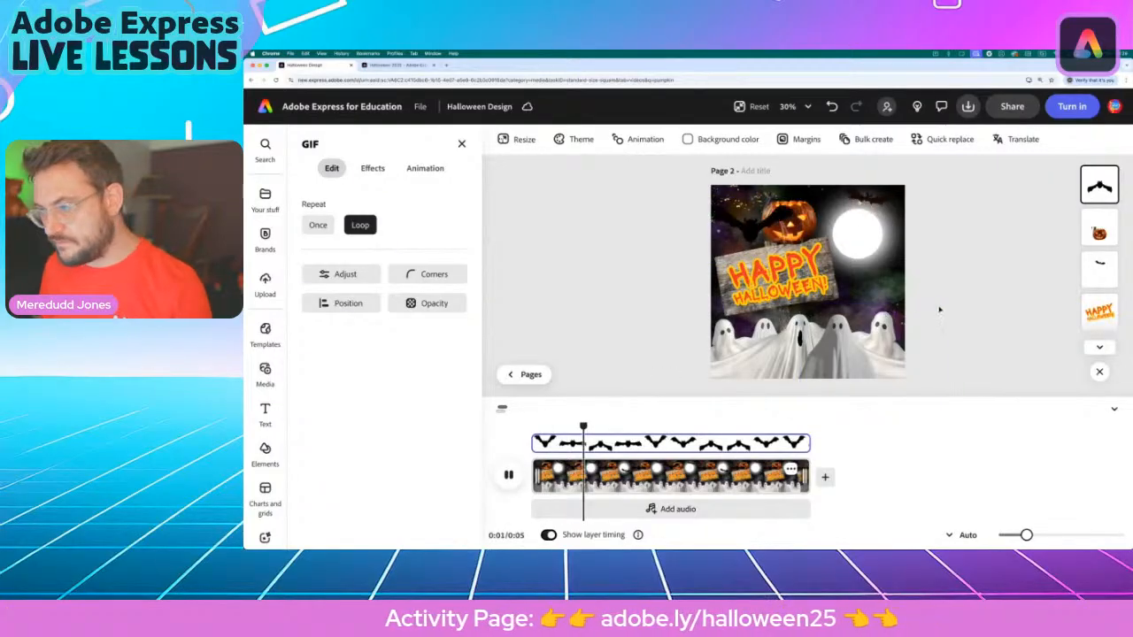
click(787, 227)
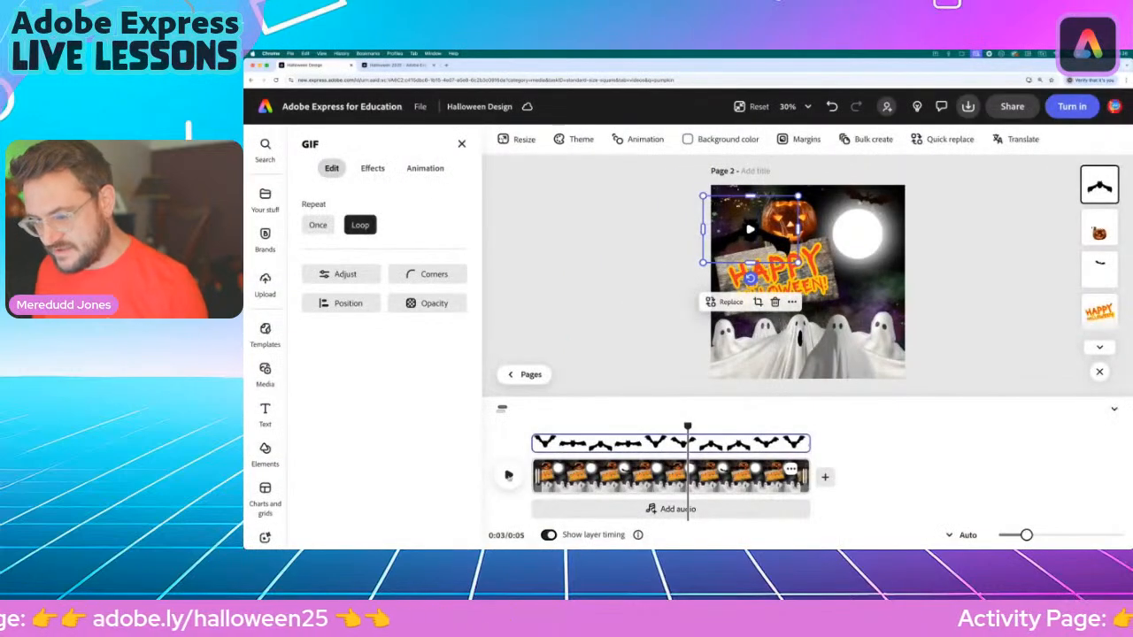
click(509, 477)
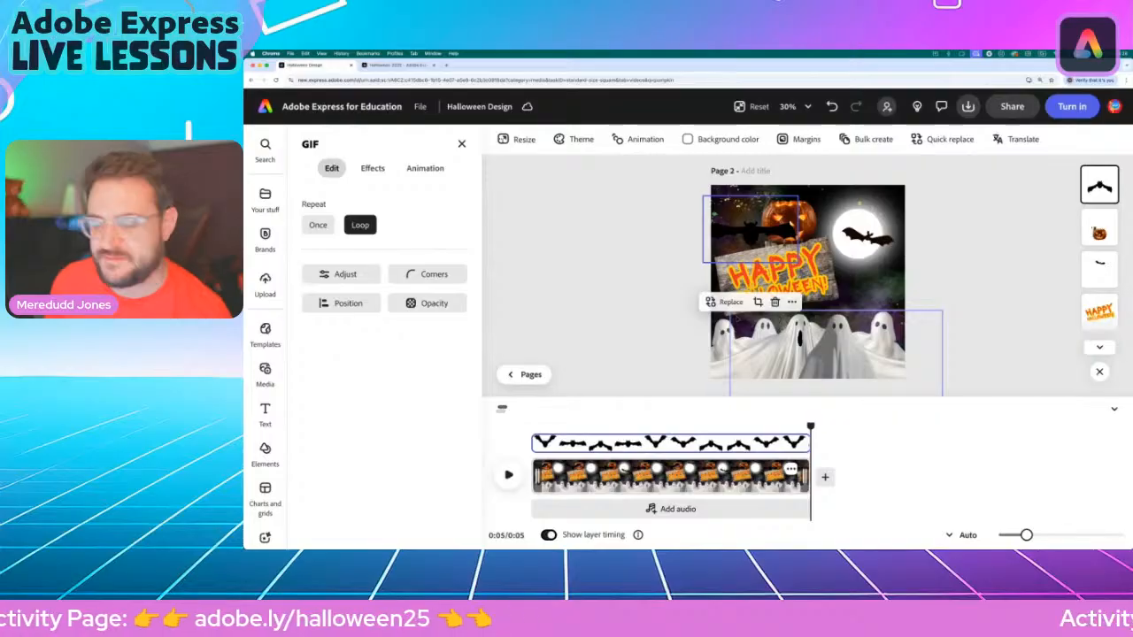
click(646, 309)
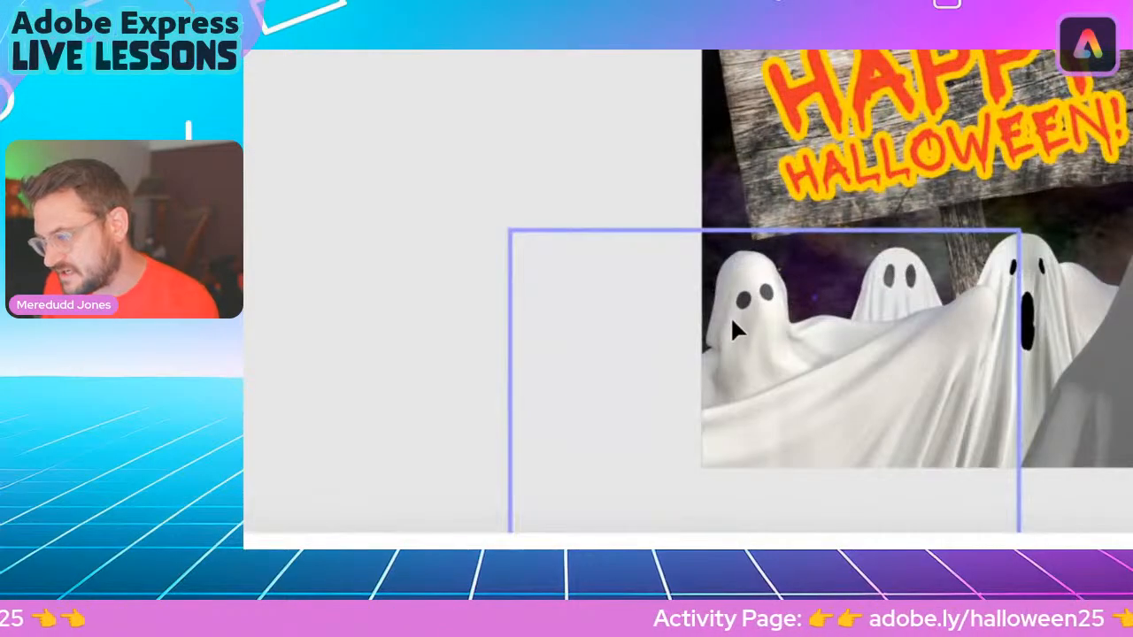
Apply the looping Bob animation to the leftmost ghost with the outstretched sheet
click(717, 347)
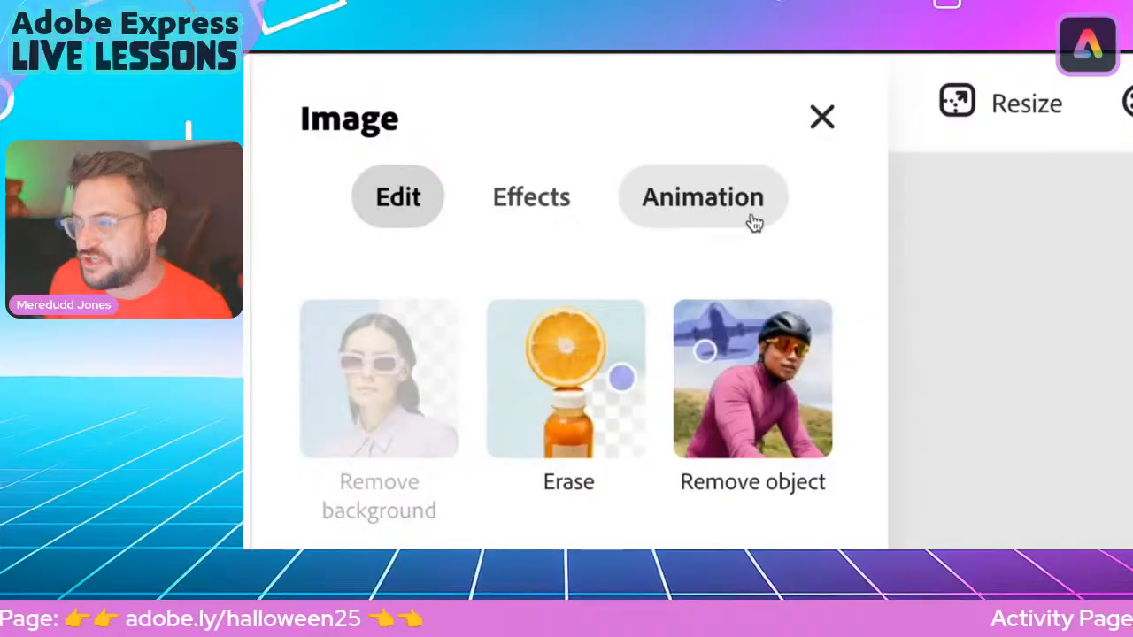
click(678, 218)
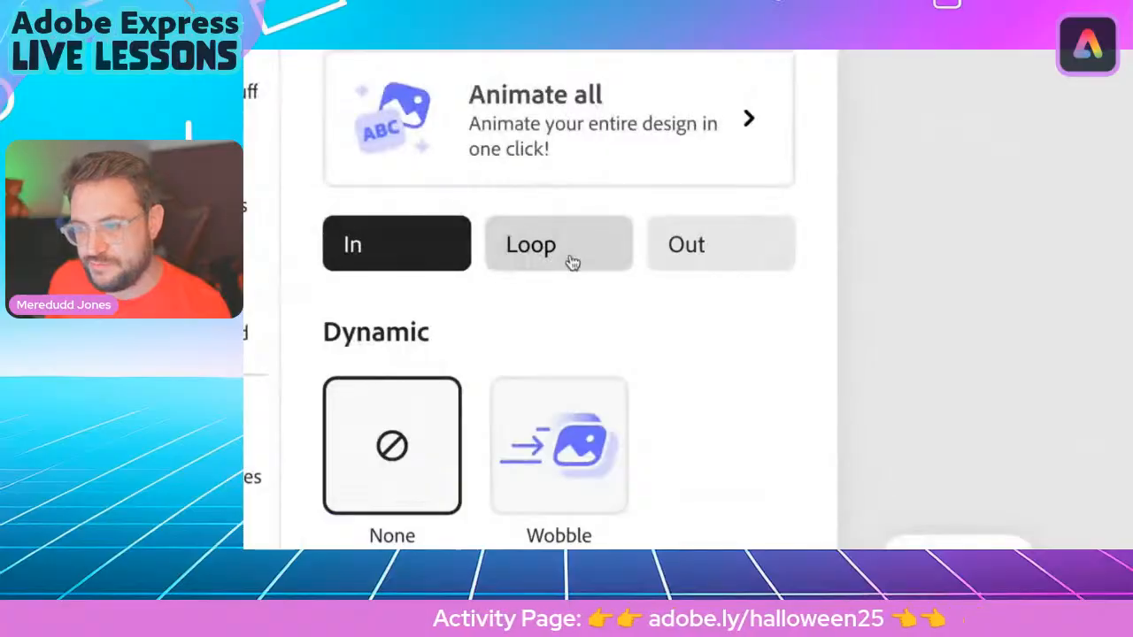
click(567, 262)
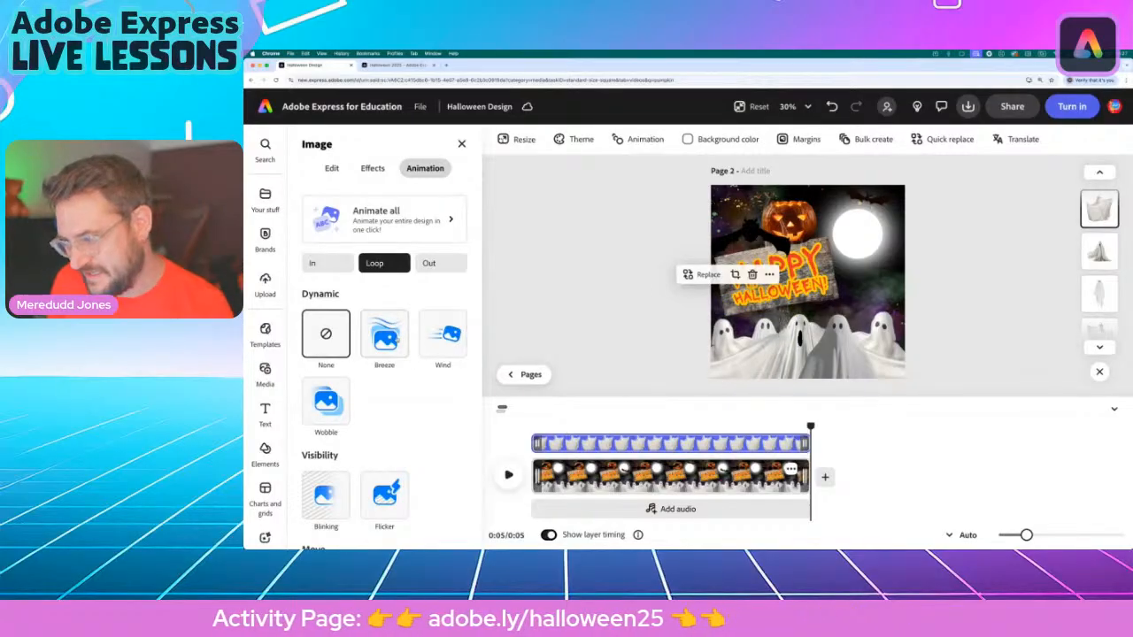
scroll(429, 400, down, 5)
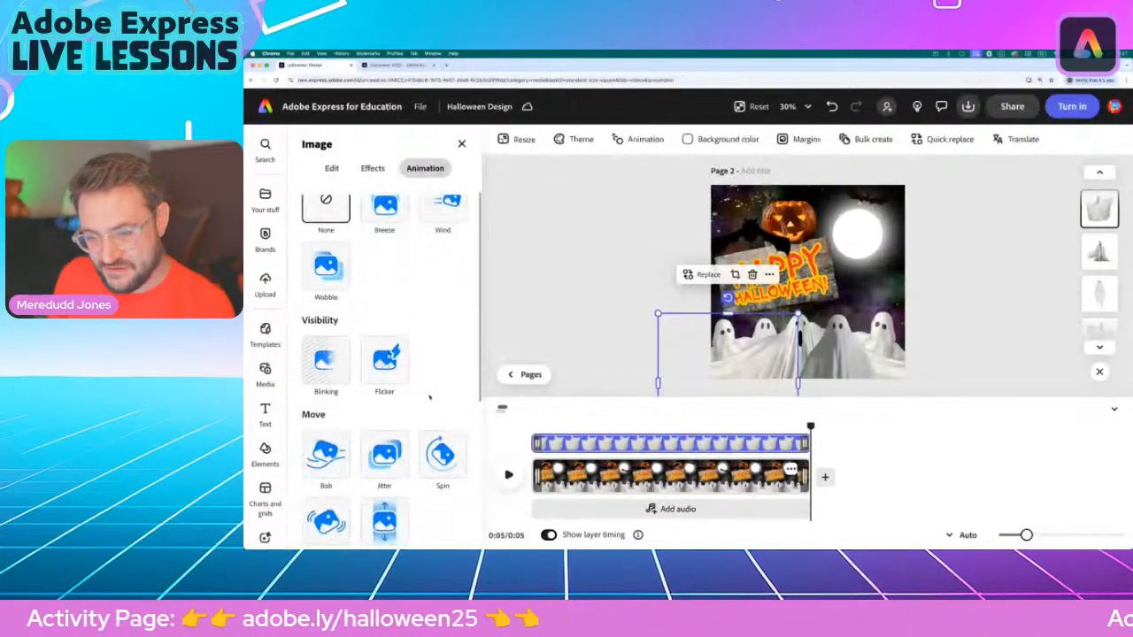
scroll(335, 265, down, 3)
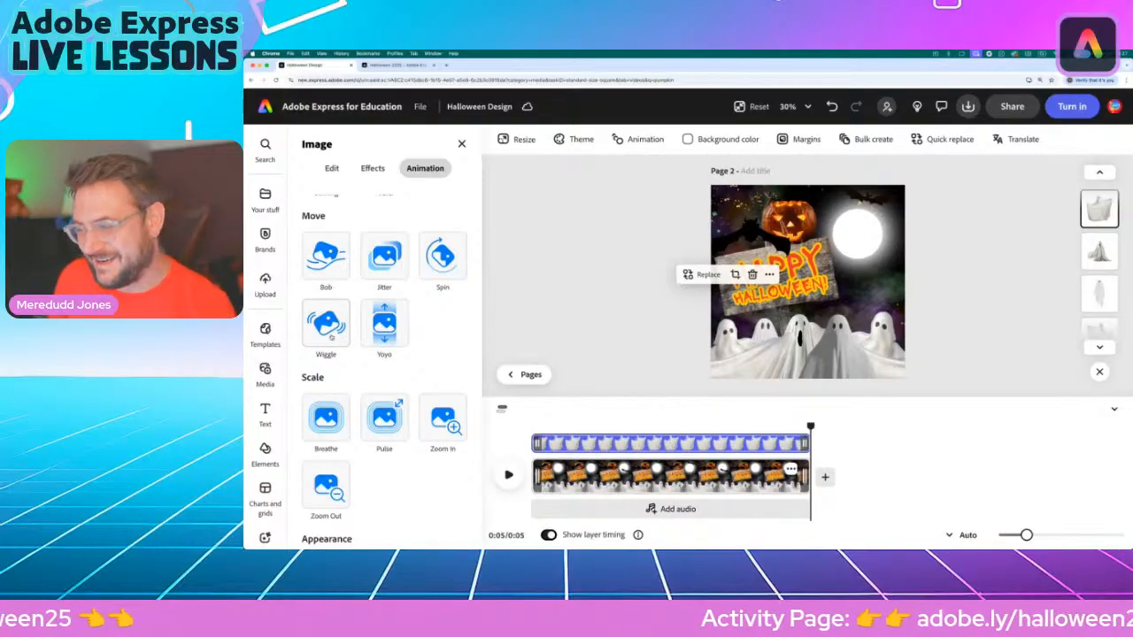
scroll(354, 414, down, 2)
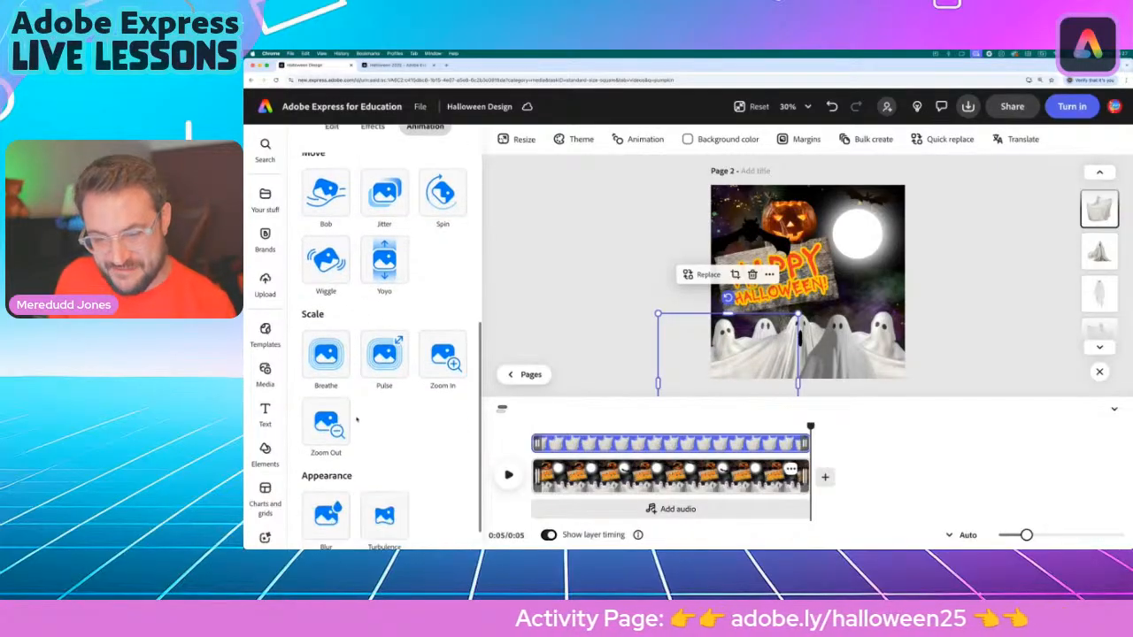
scroll(357, 420, up, 5)
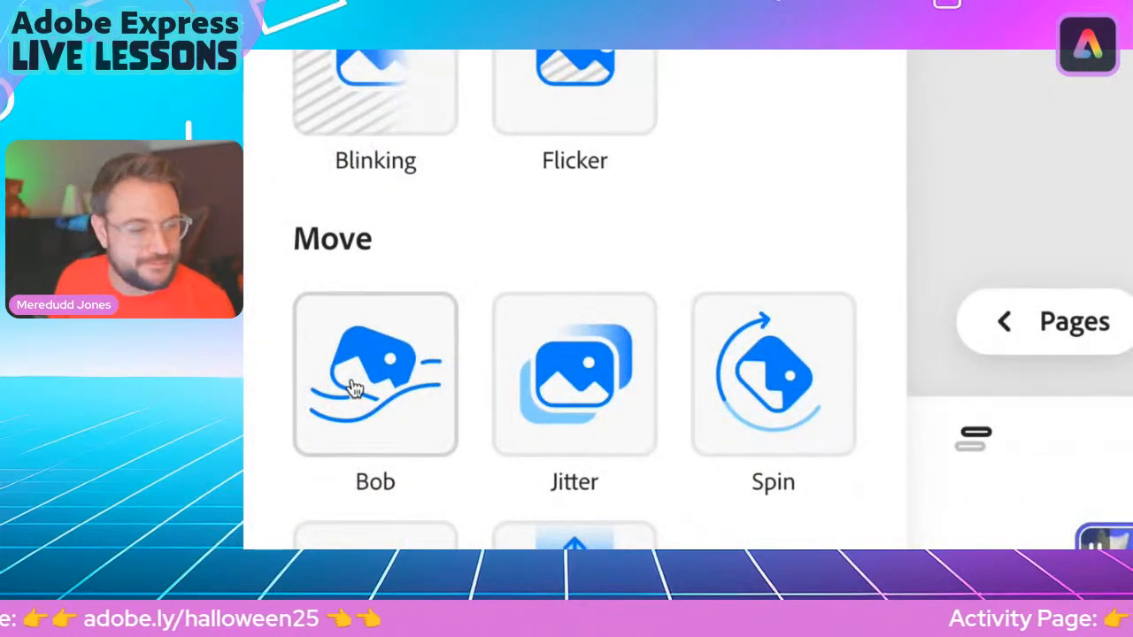
click(320, 394)
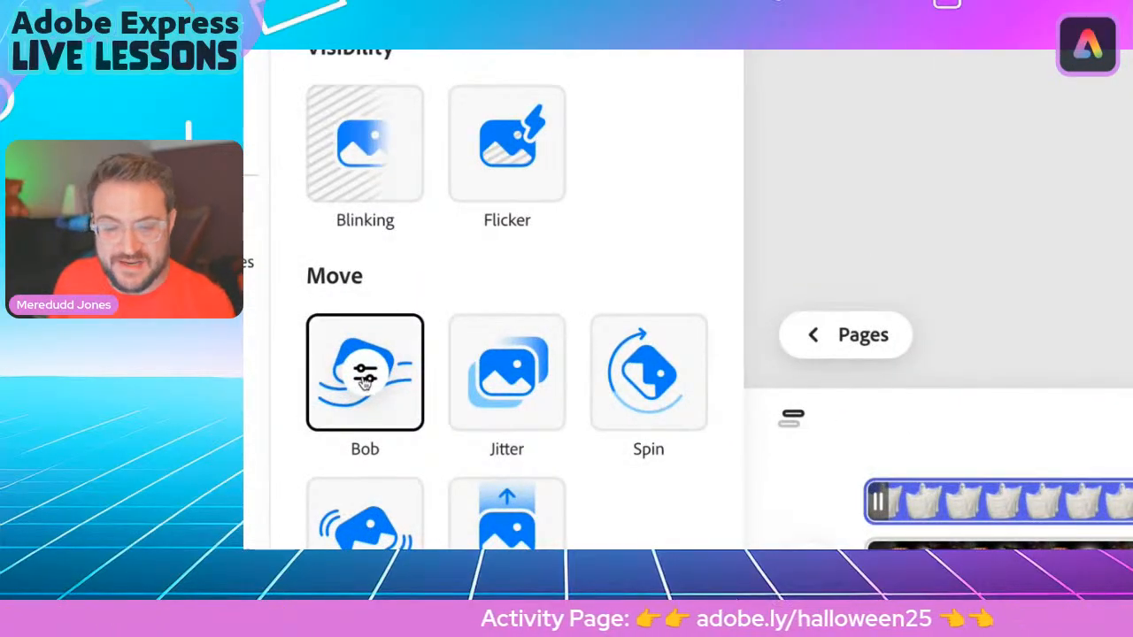
Set the ghost's Bob animation speed to 21 and slightly lower its intensity
click(364, 377)
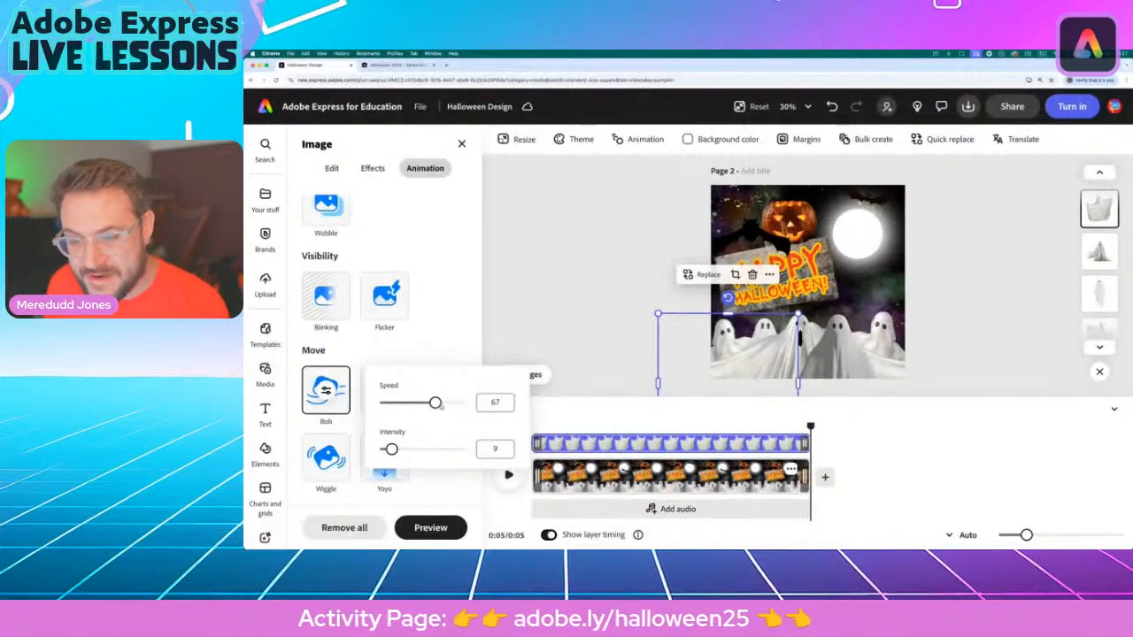
drag(435, 403, 400, 403)
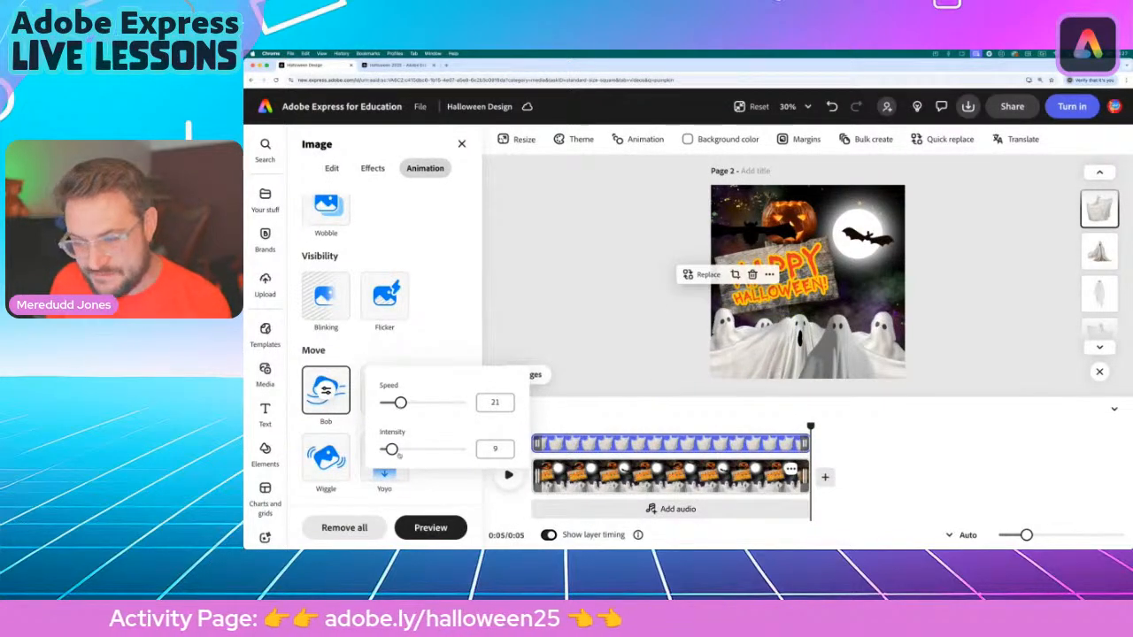
drag(391, 449, 388, 449)
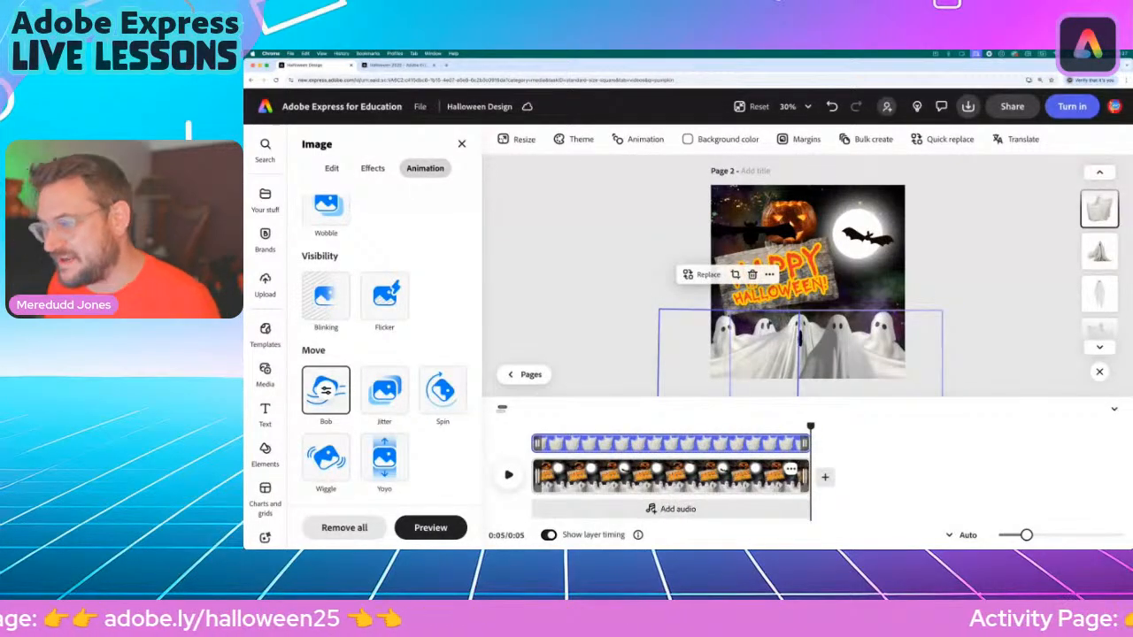
Apply the looping Wobble animation to the small ghost second from the left on page 2
click(837, 343)
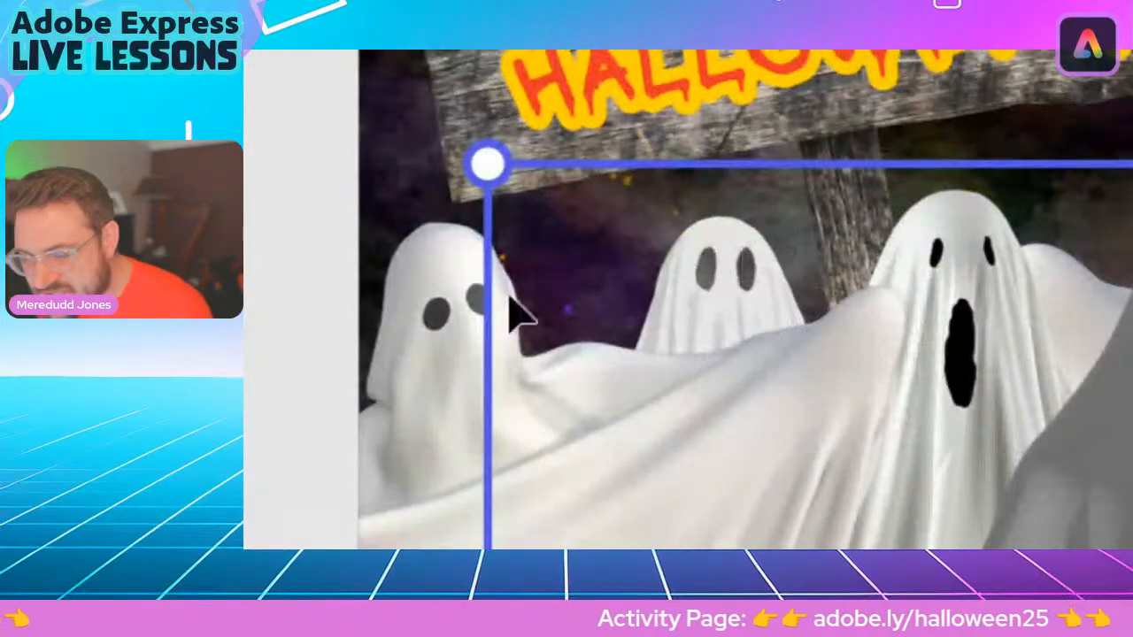
click(428, 300)
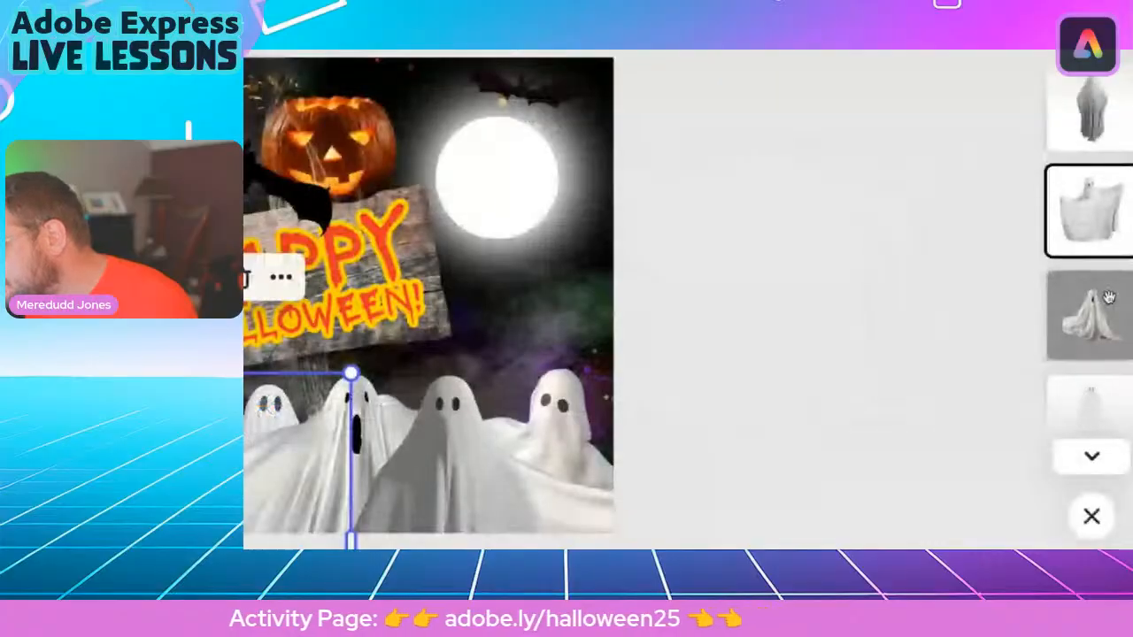
scroll(1109, 298, down, 2)
click(1084, 278)
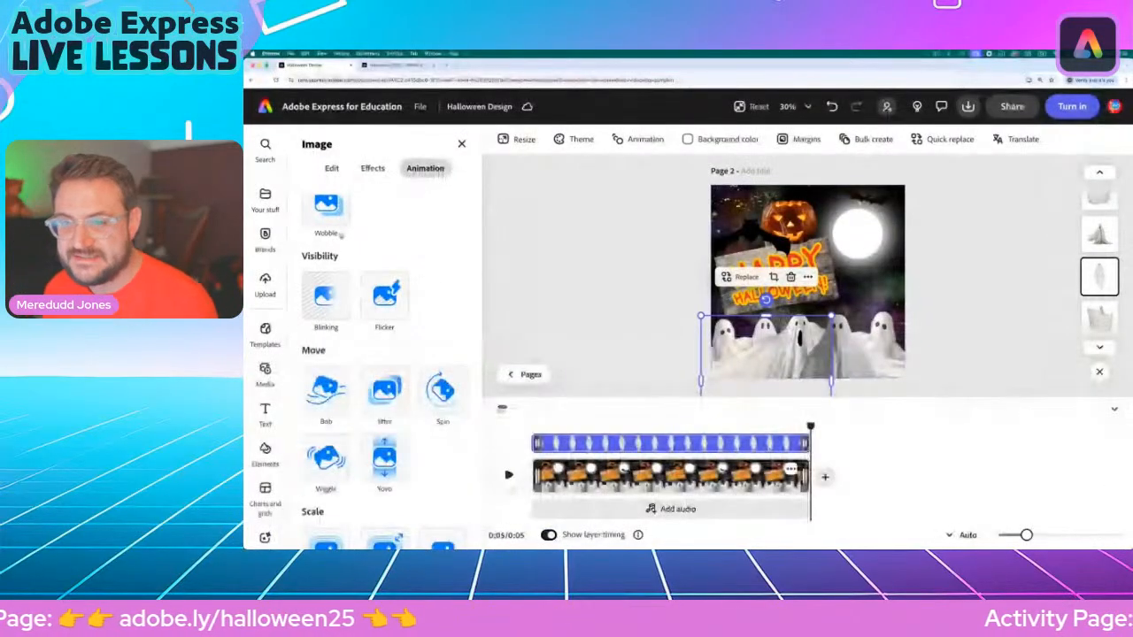
scroll(341, 232, up, 3)
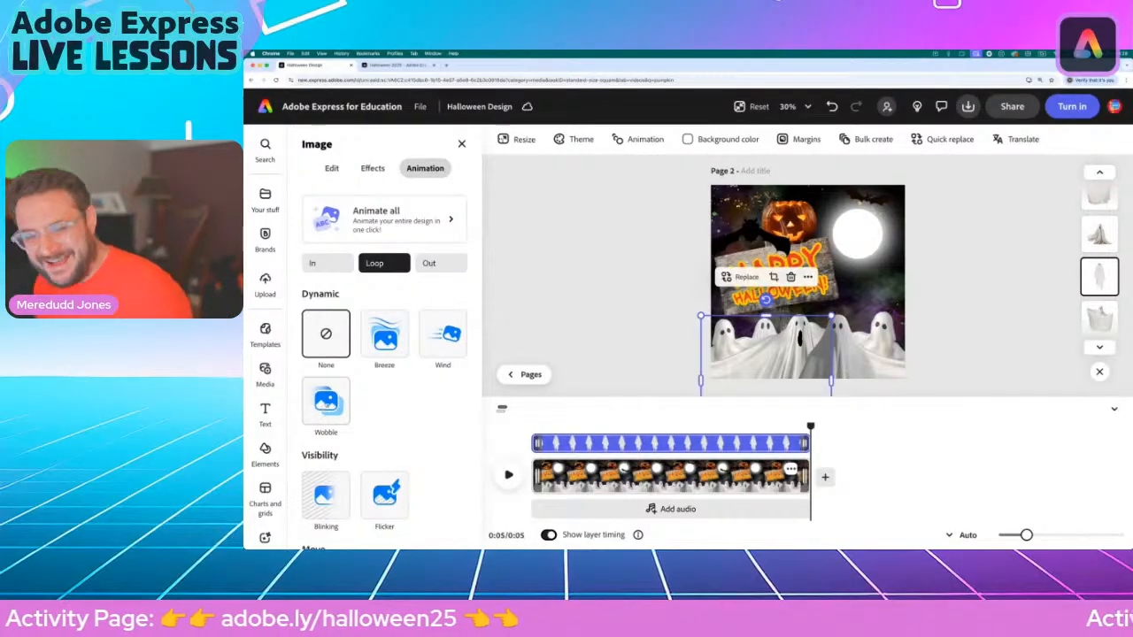
click(326, 402)
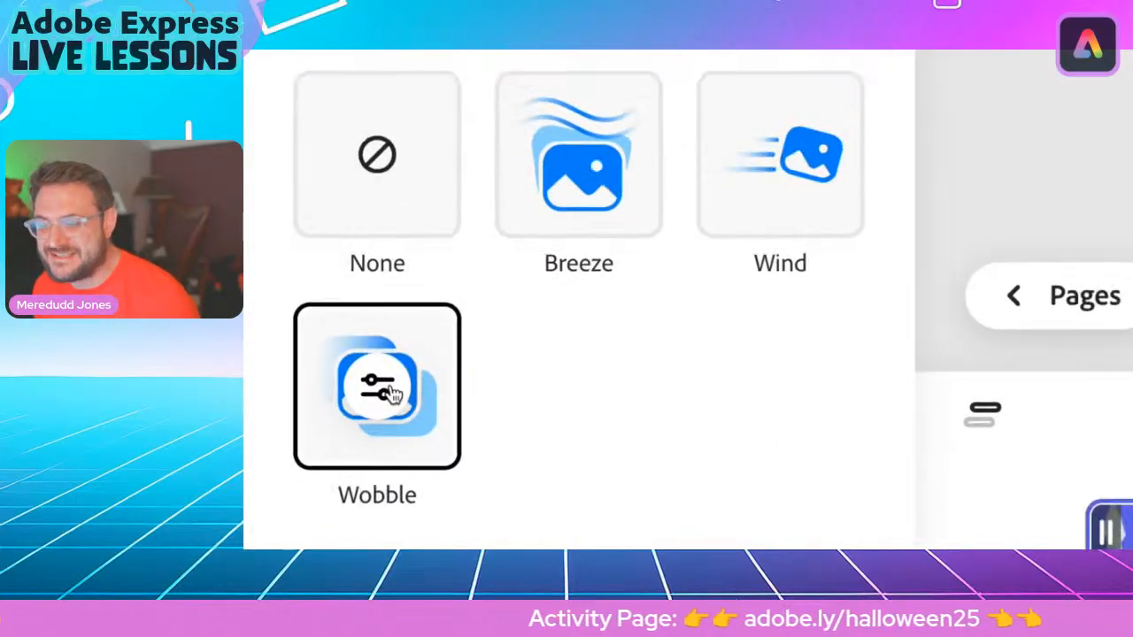
Adjust the small ghost's Wobble to a loop duration of 2.74 s, distance 12 and squish 81
click(381, 390)
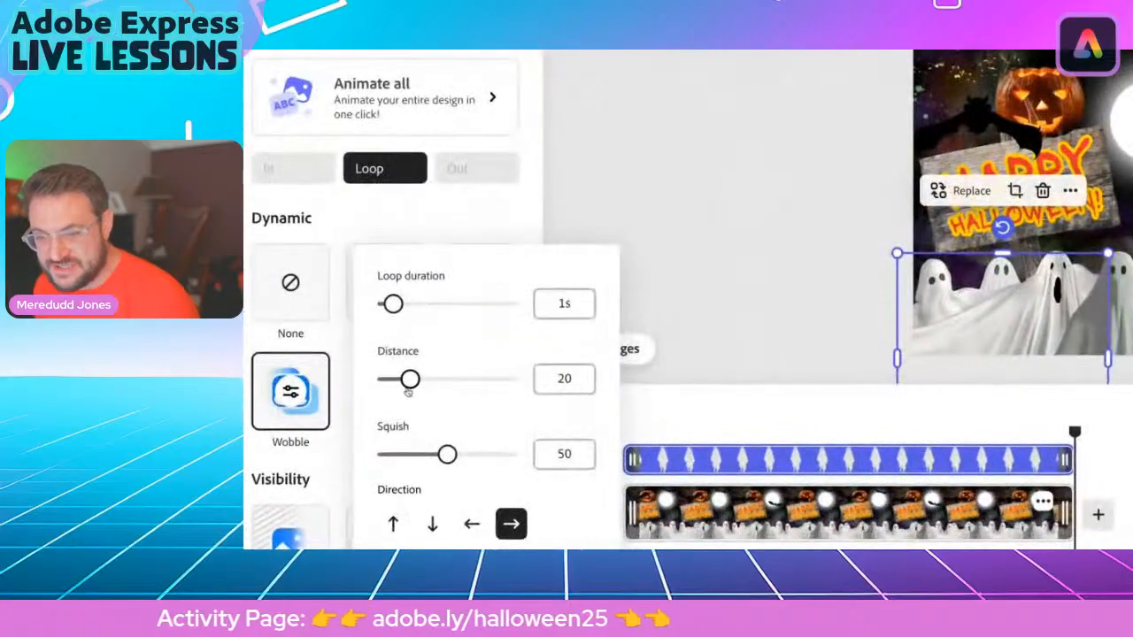
drag(410, 380, 395, 381)
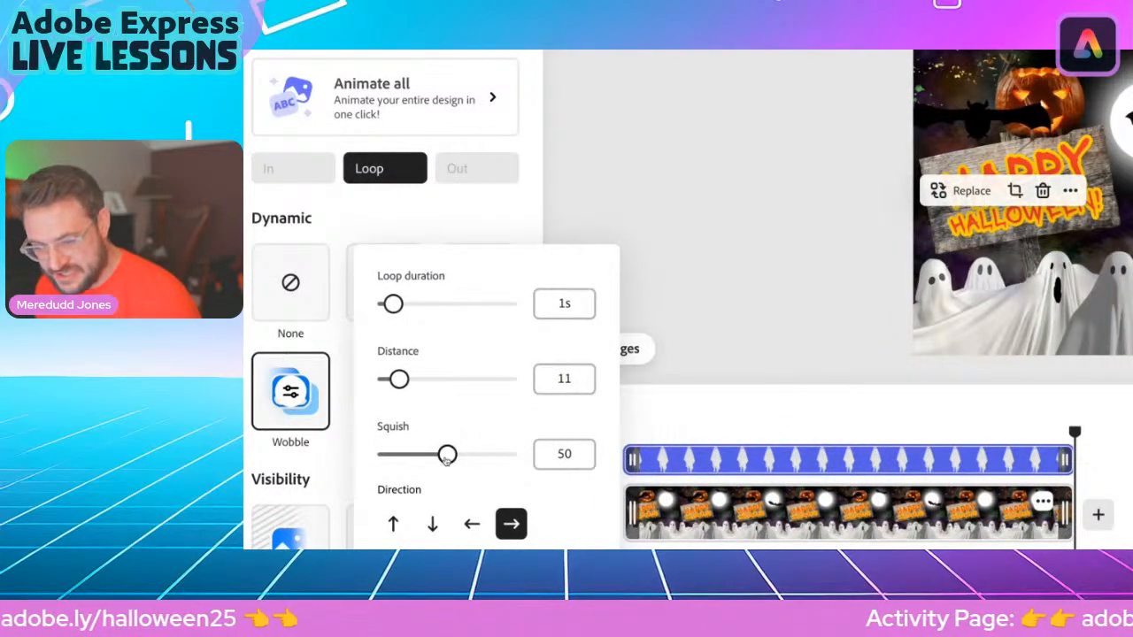
drag(447, 455, 546, 454)
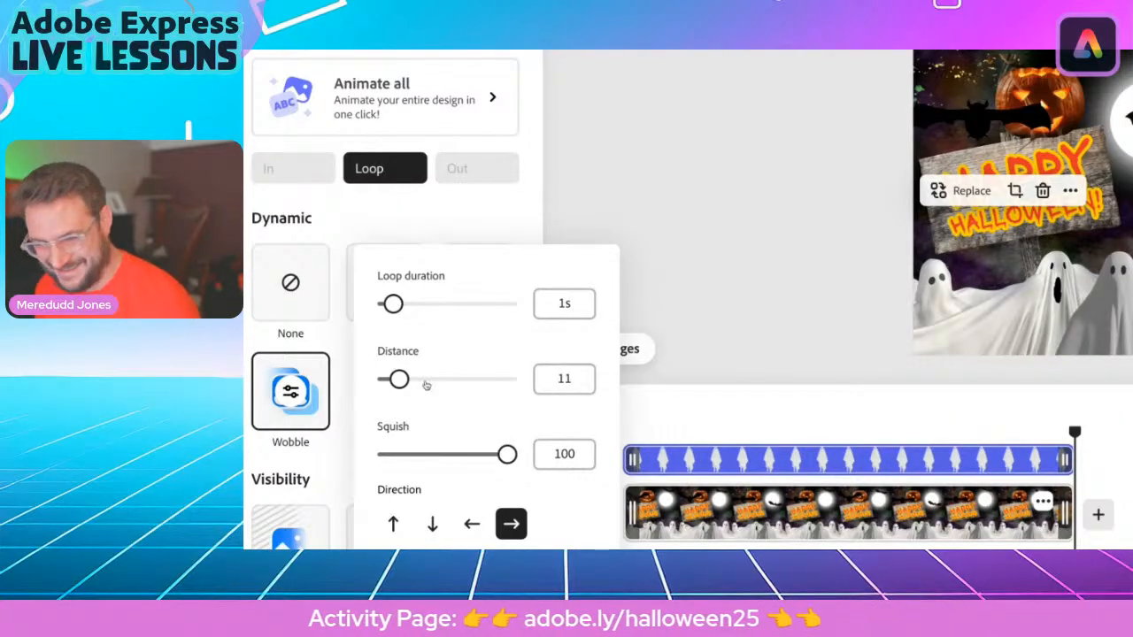
click(437, 454)
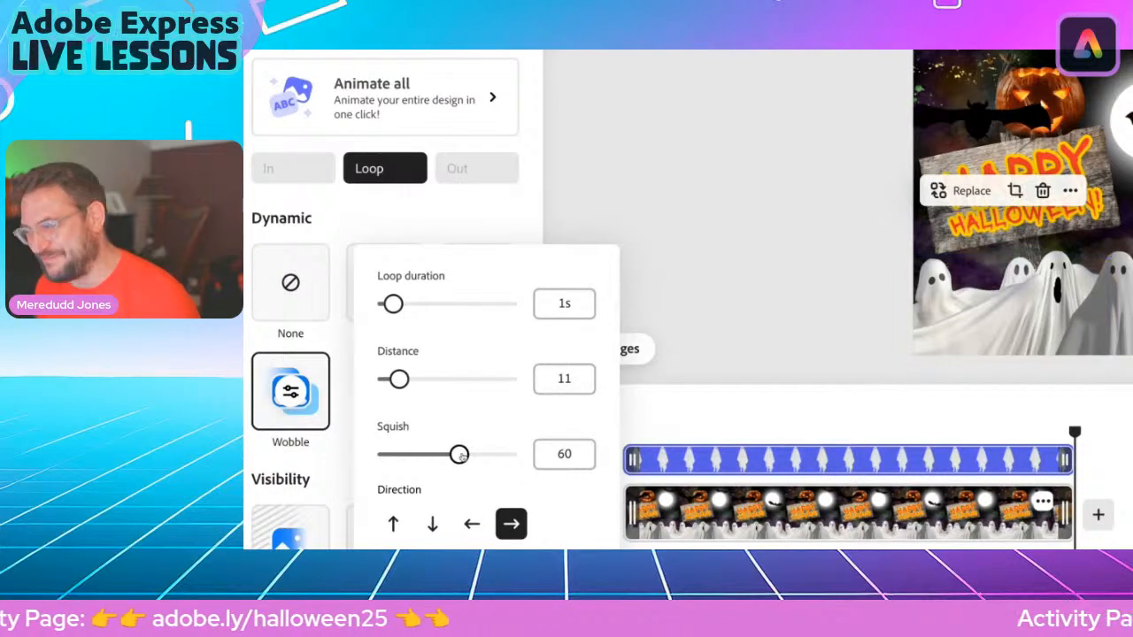
drag(398, 379, 382, 380)
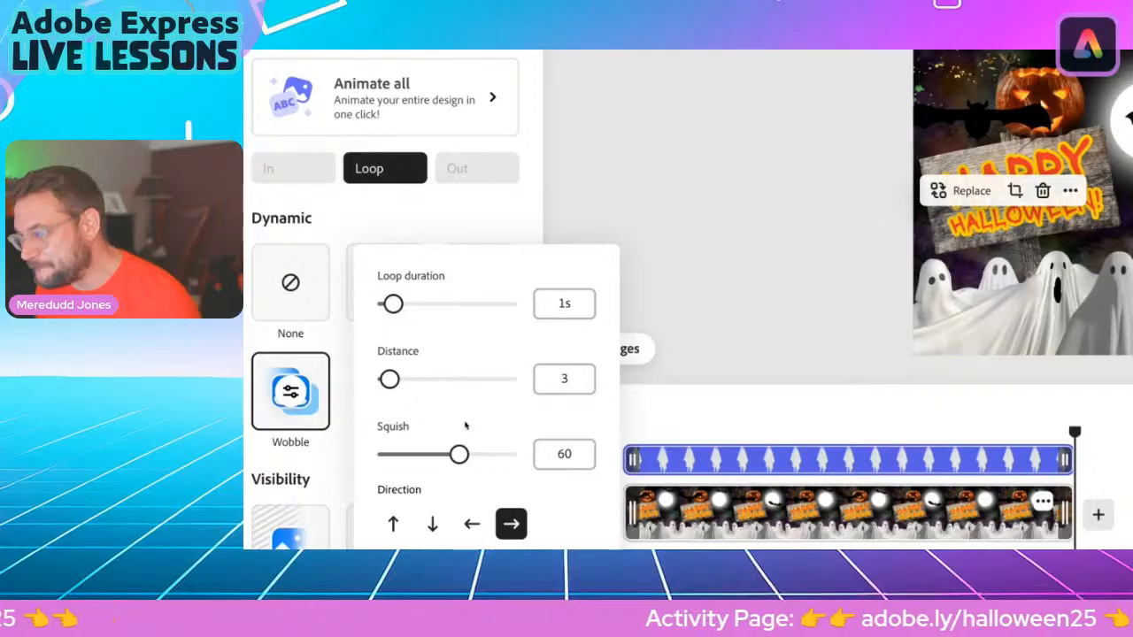
drag(469, 451, 485, 453)
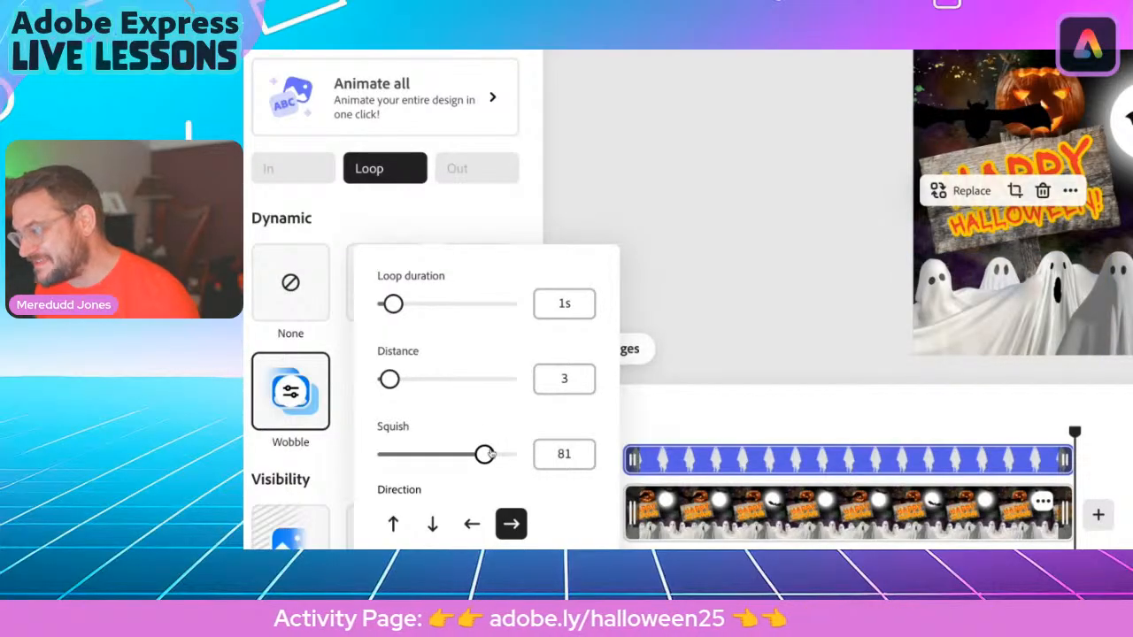
drag(393, 304, 415, 305)
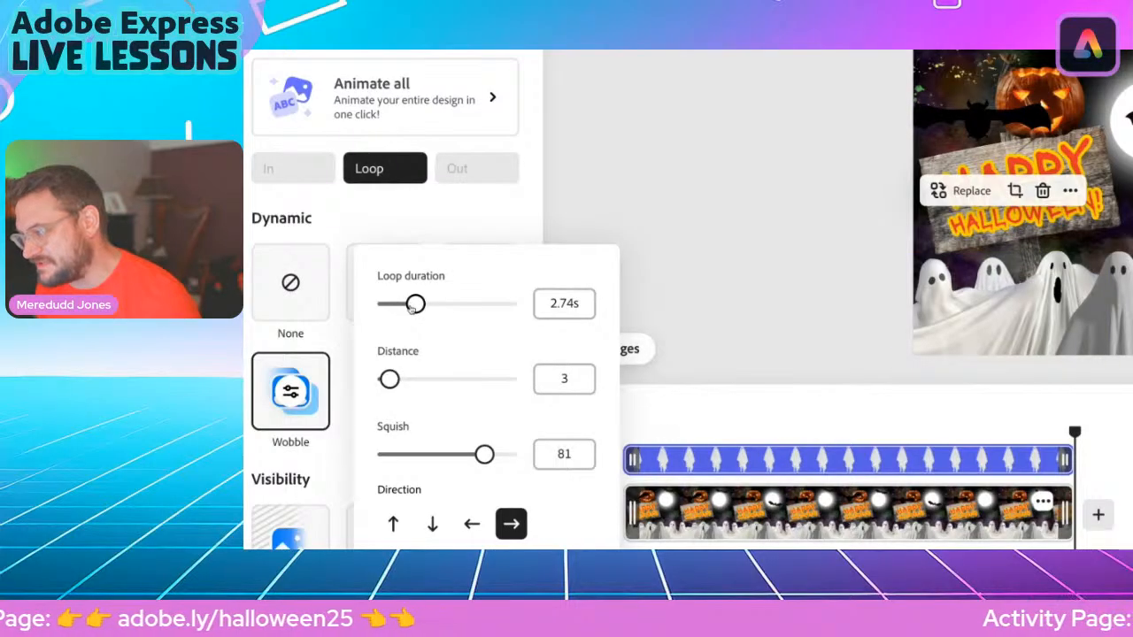
drag(387, 379, 395, 382)
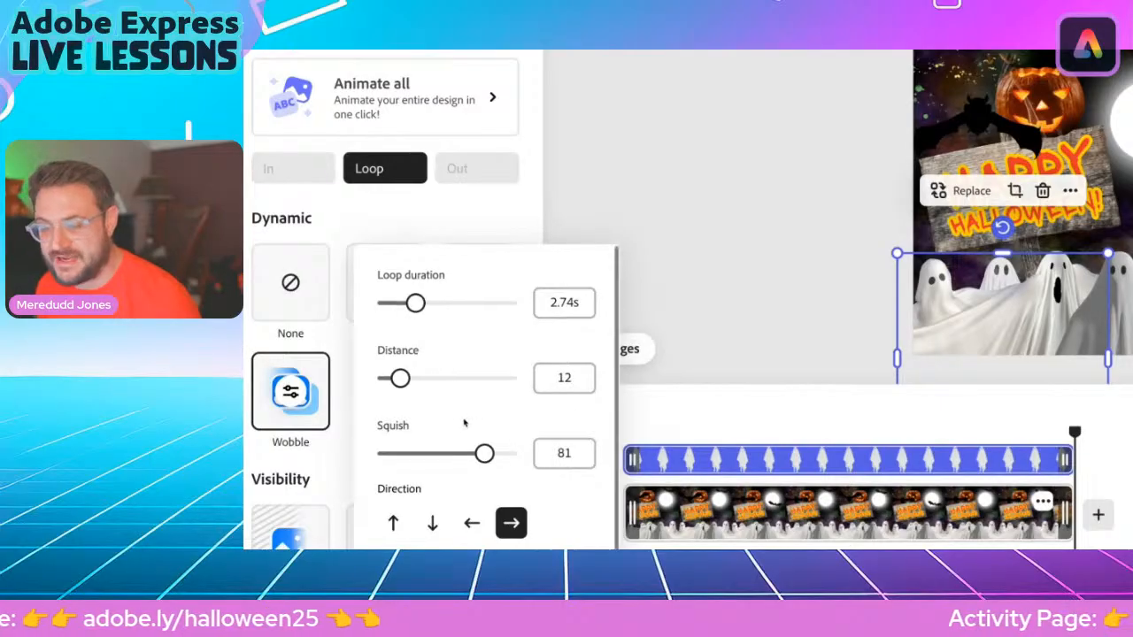
scroll(477, 531, down, 1)
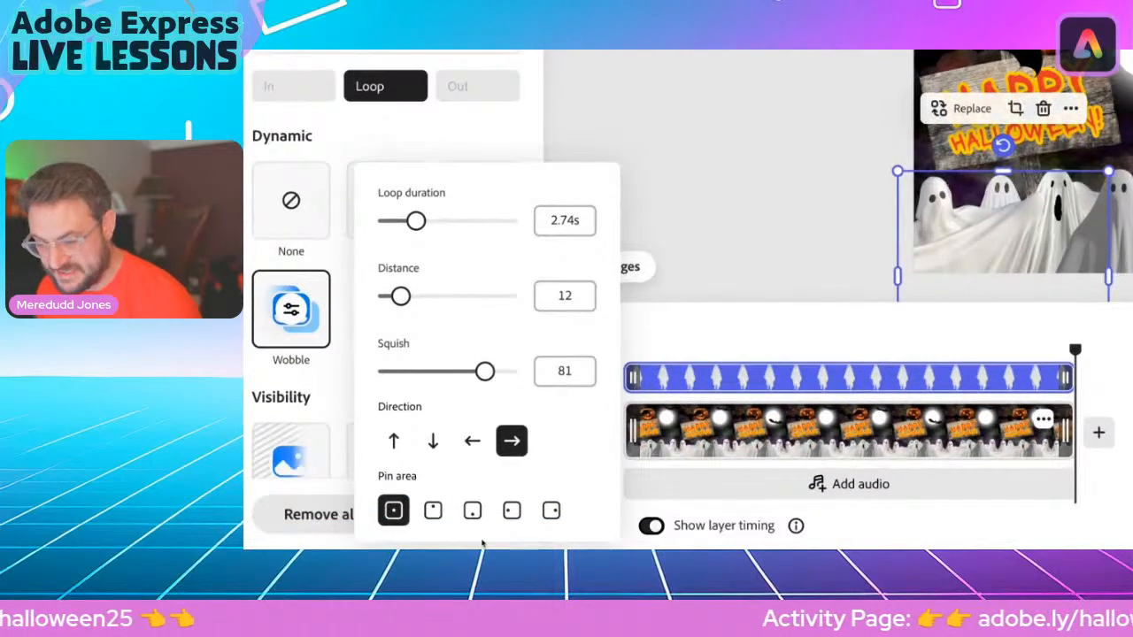
click(732, 168)
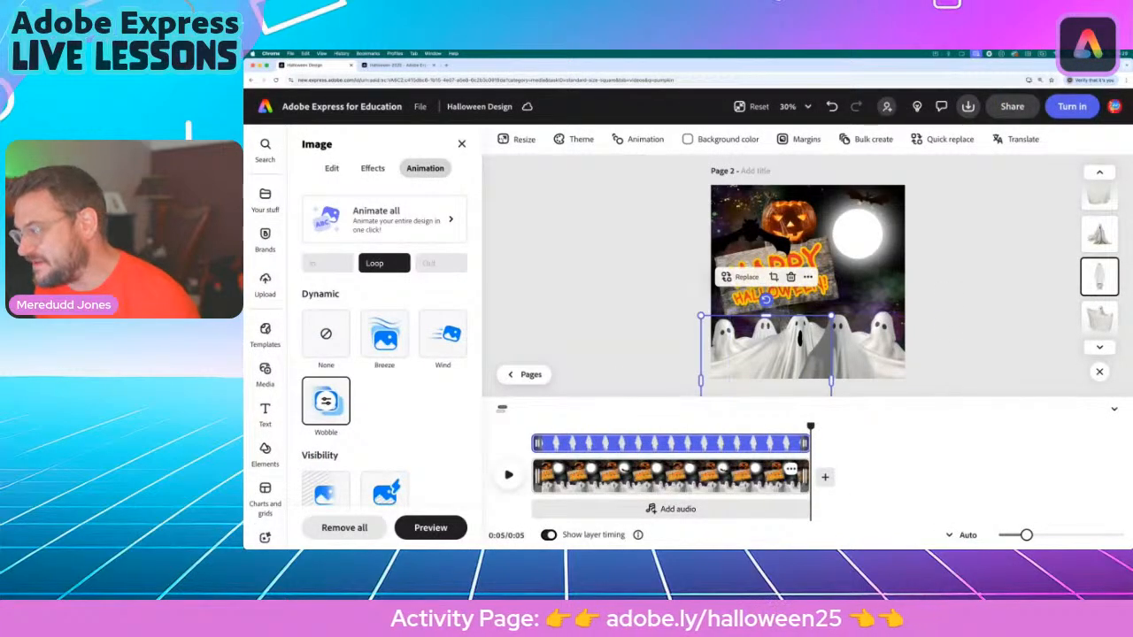
Apply the looping Breeze animation to the open-mouthed ghost in the middle of the row
click(577, 290)
click(800, 334)
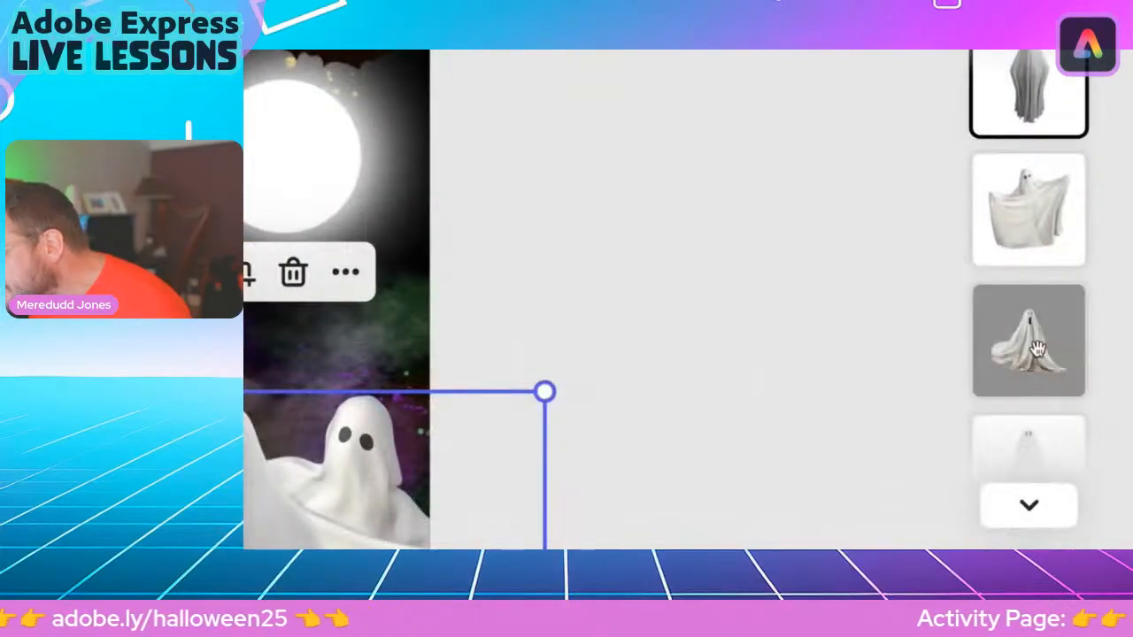
click(1100, 295)
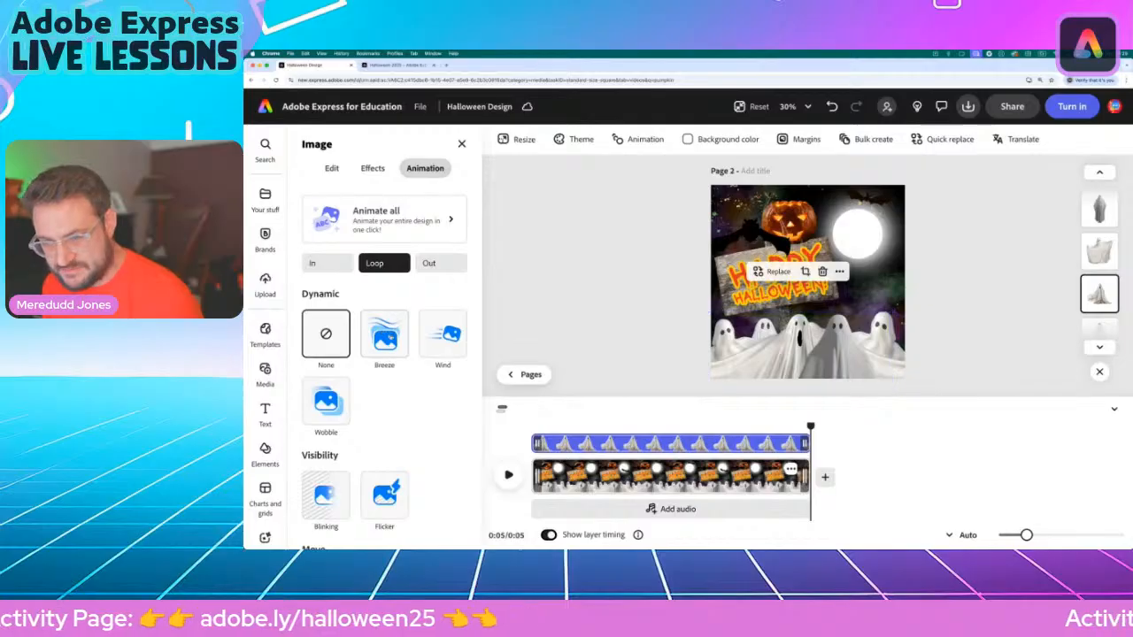
click(389, 338)
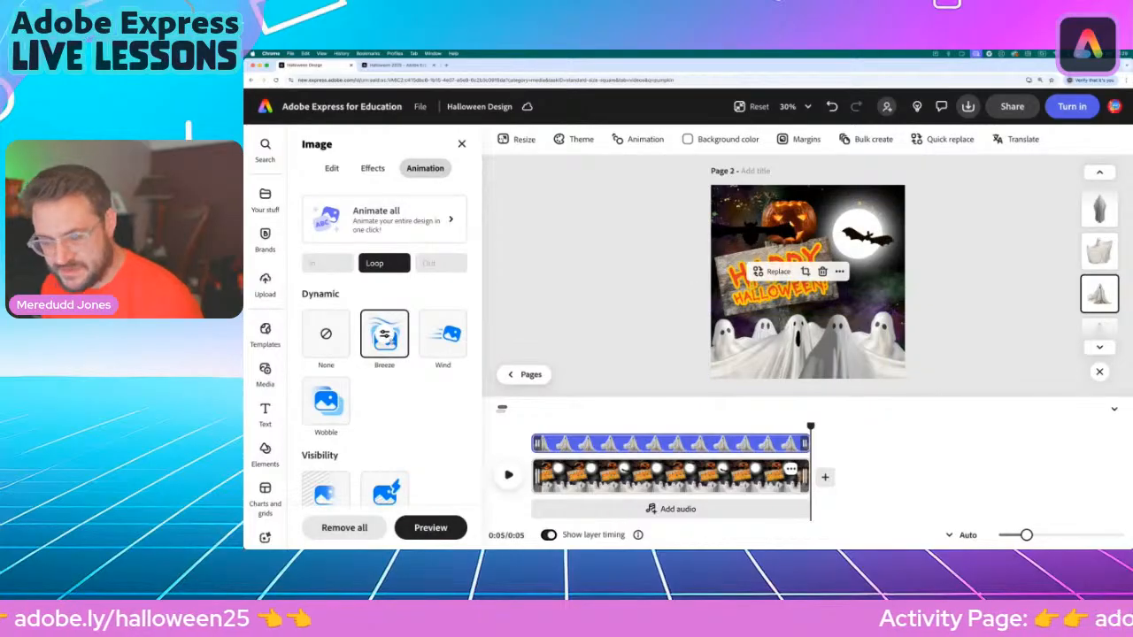
Set the open-mouthed ghost's Breeze speed to 76 and its direction to upward
click(389, 338)
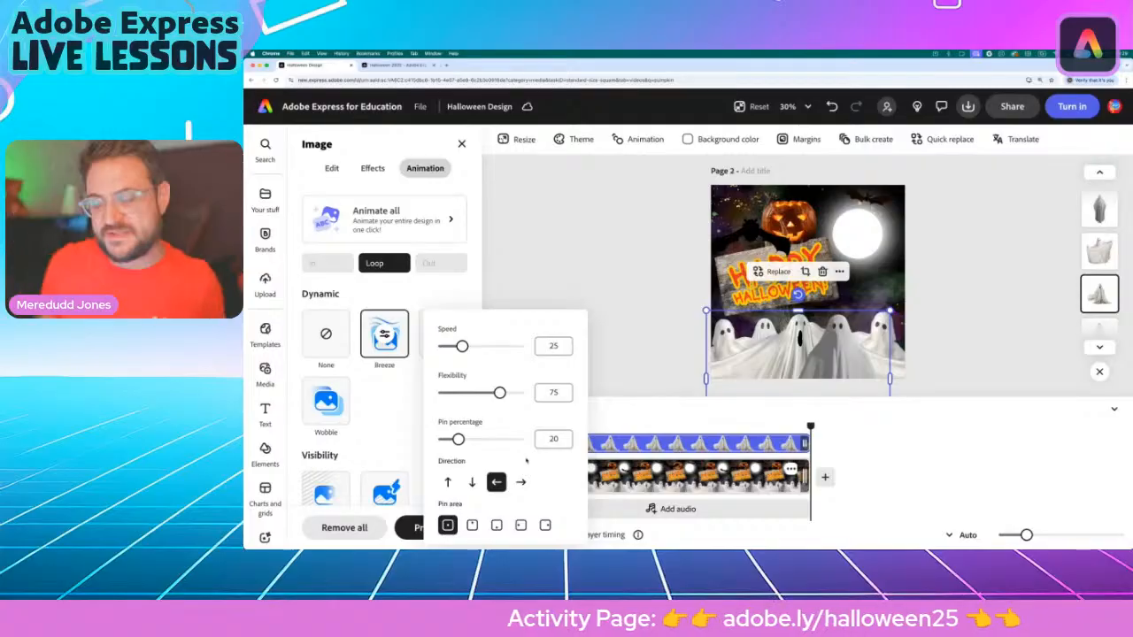
drag(462, 347, 501, 347)
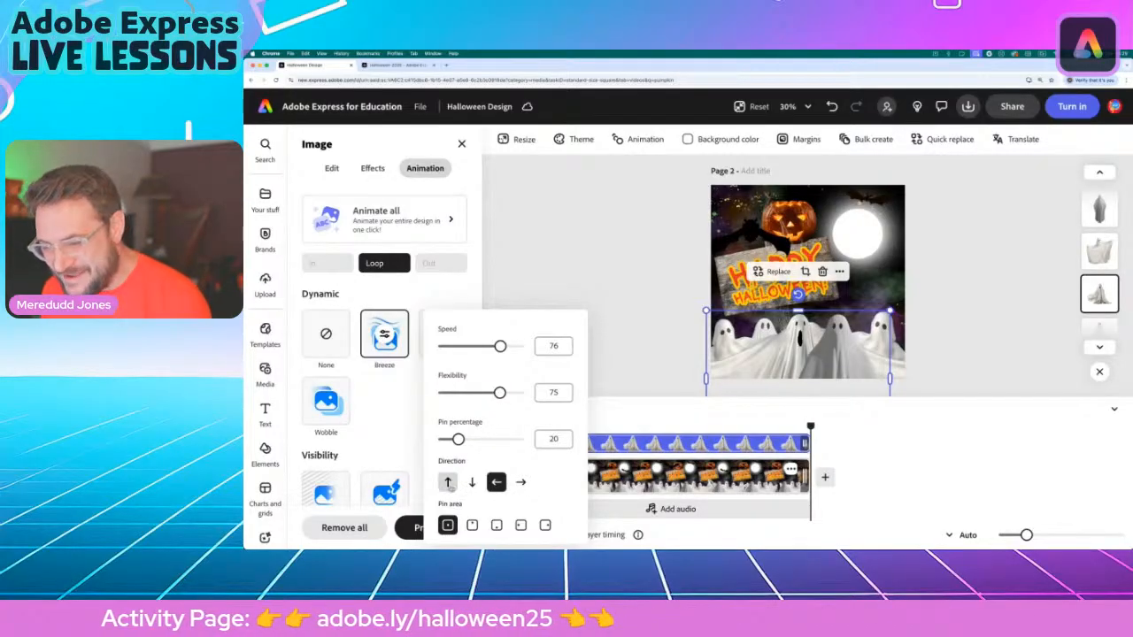
click(448, 482)
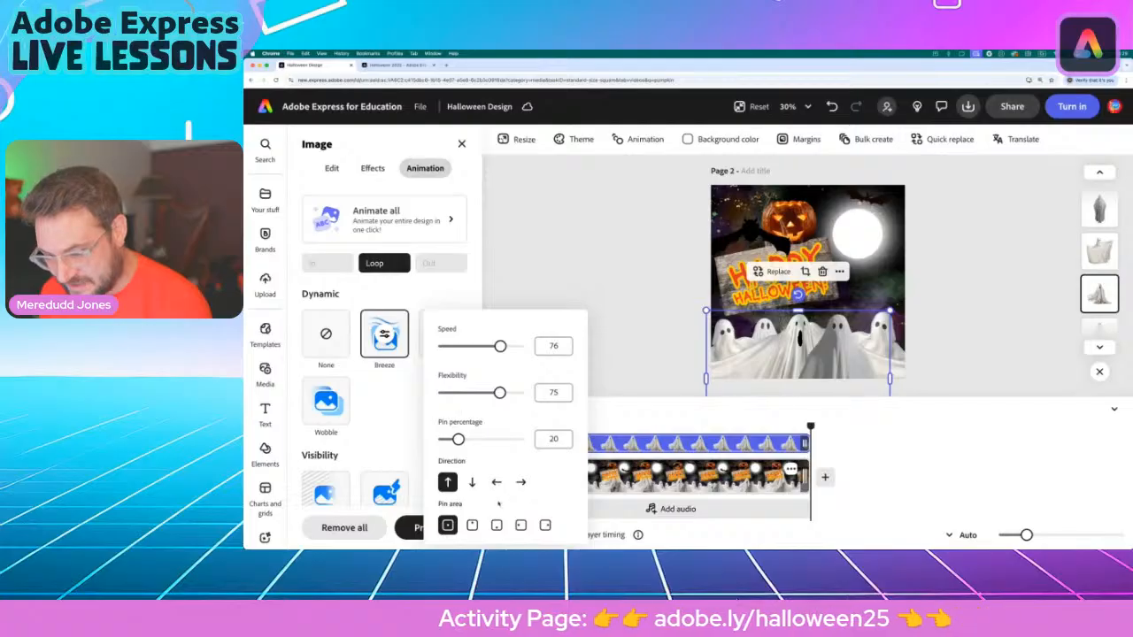
Set the Breeze flexibility to 47 and pin percentage to 35, and reduce its speed to a medium value
click(460, 346)
click(467, 392)
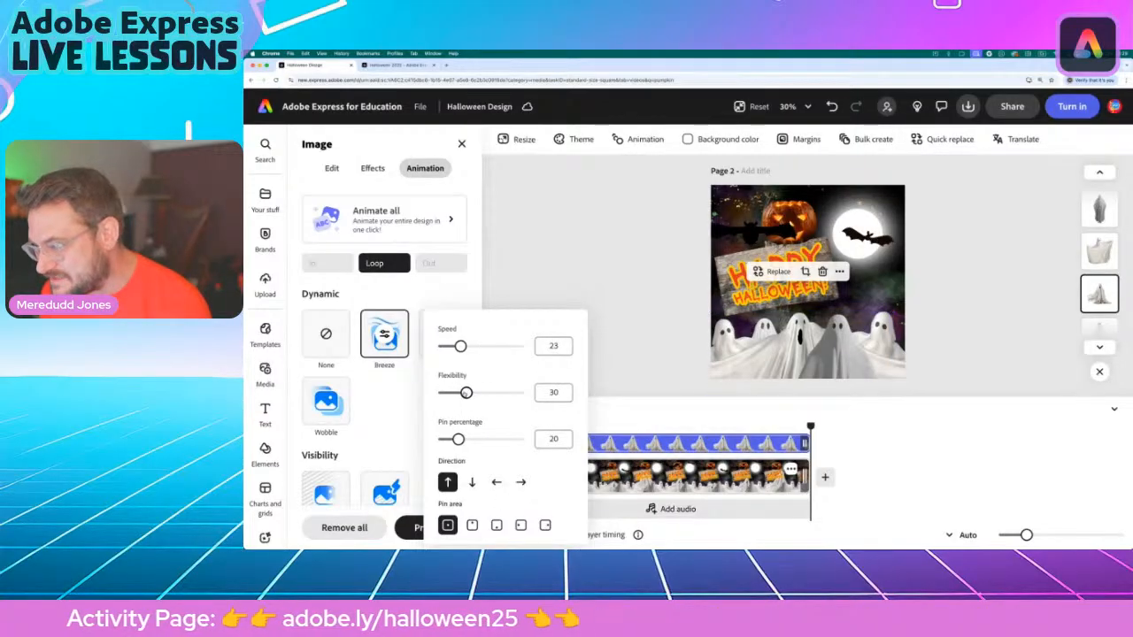
click(477, 347)
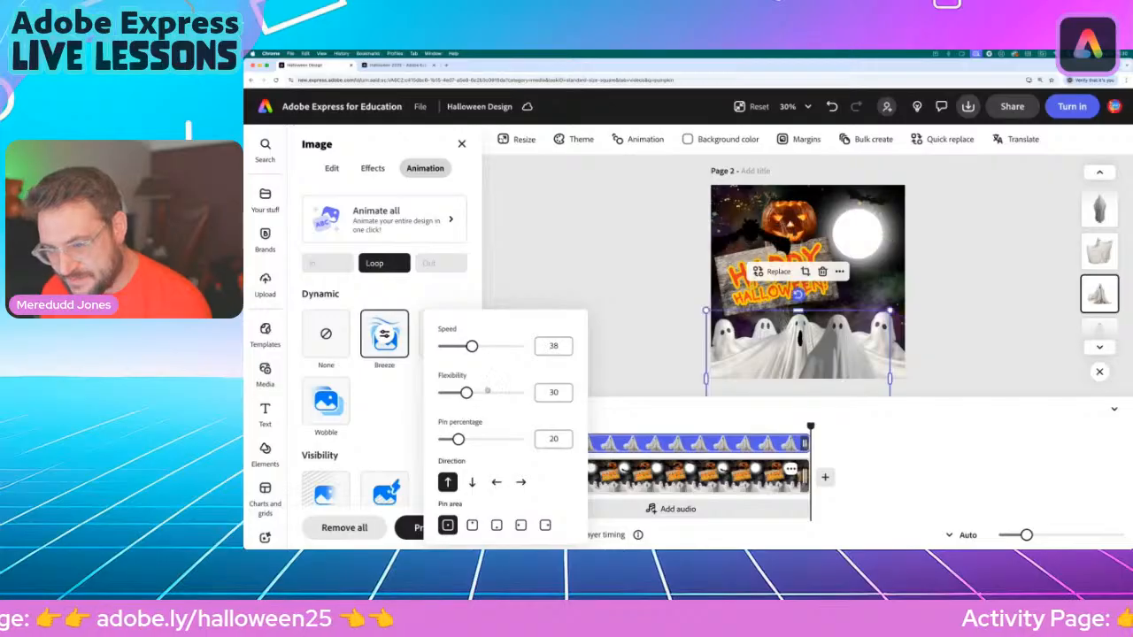
click(478, 395)
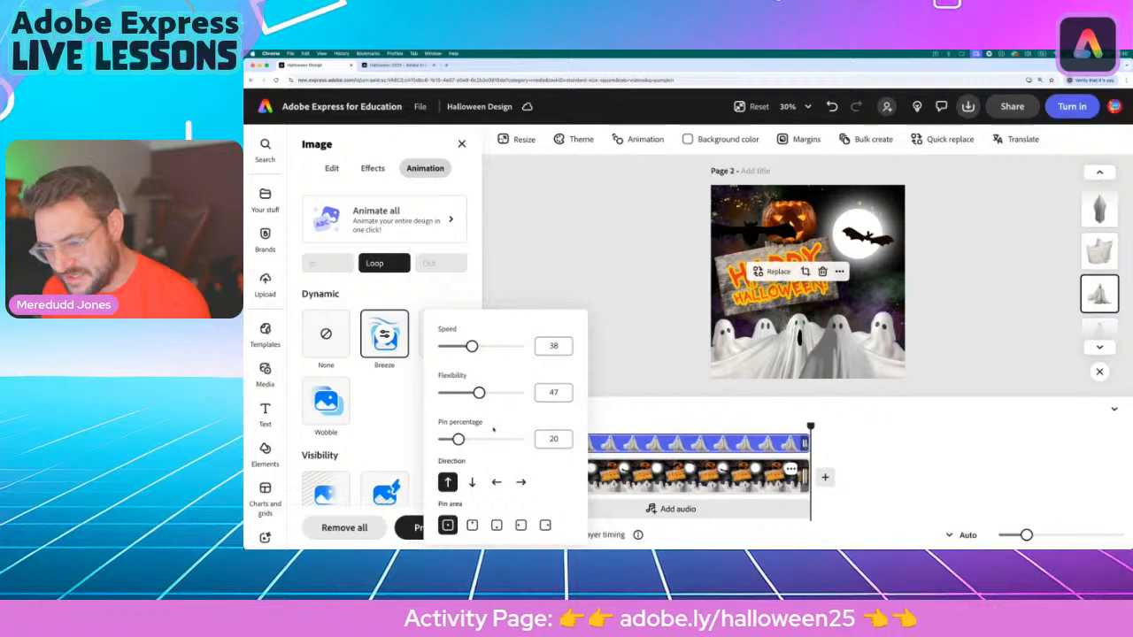
click(468, 440)
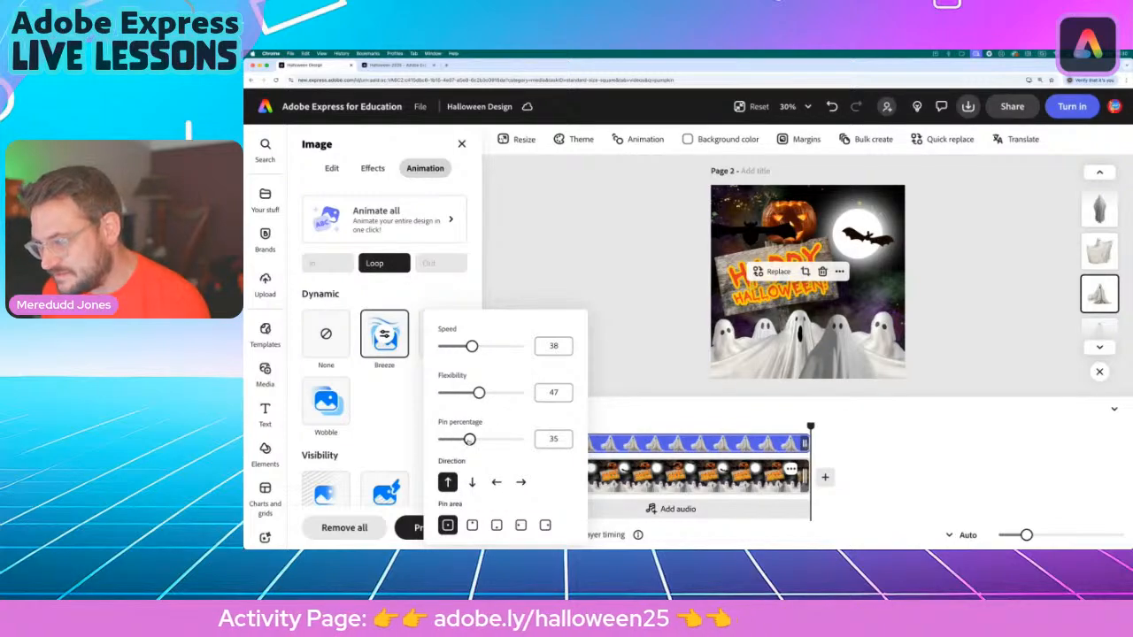
click(481, 347)
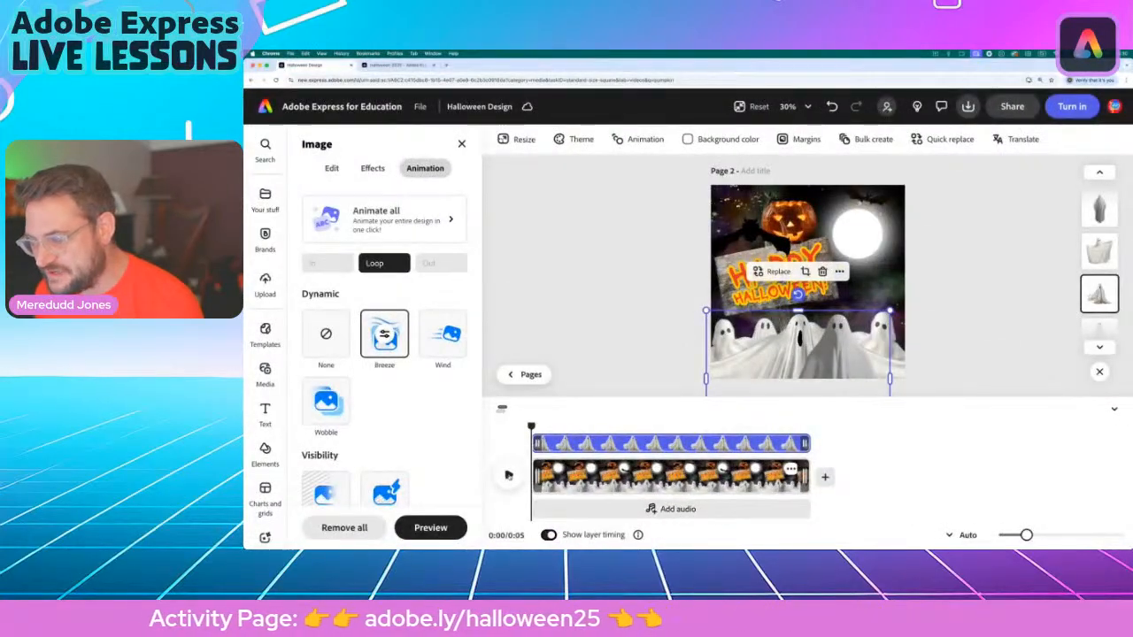
Play page 2 to check the ghost animations together, then clear the selection
click(508, 475)
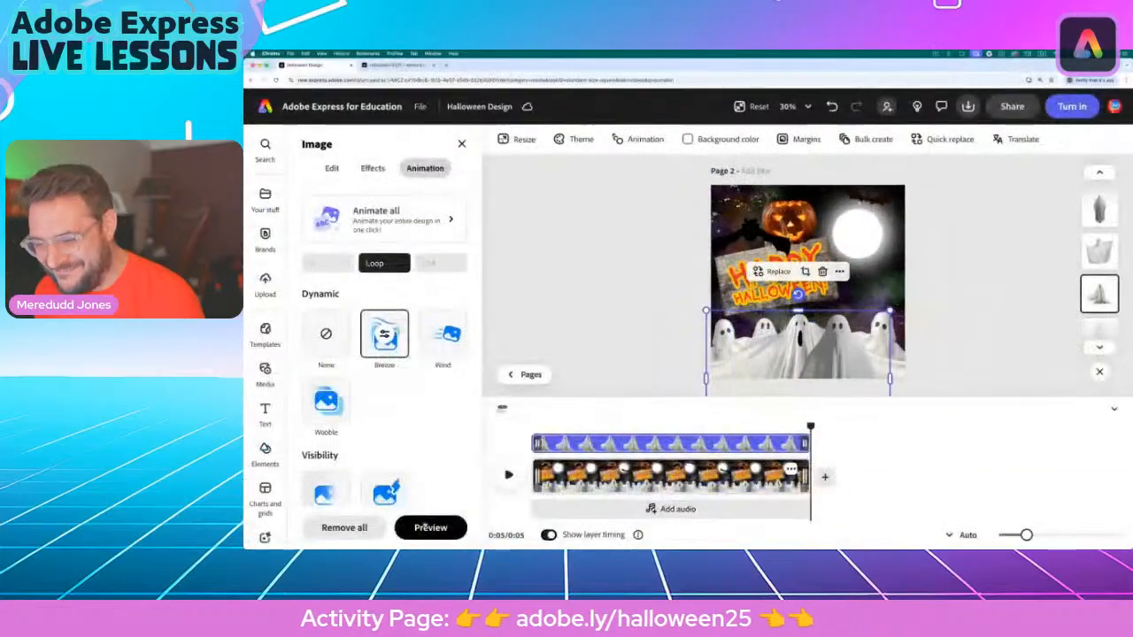
click(509, 474)
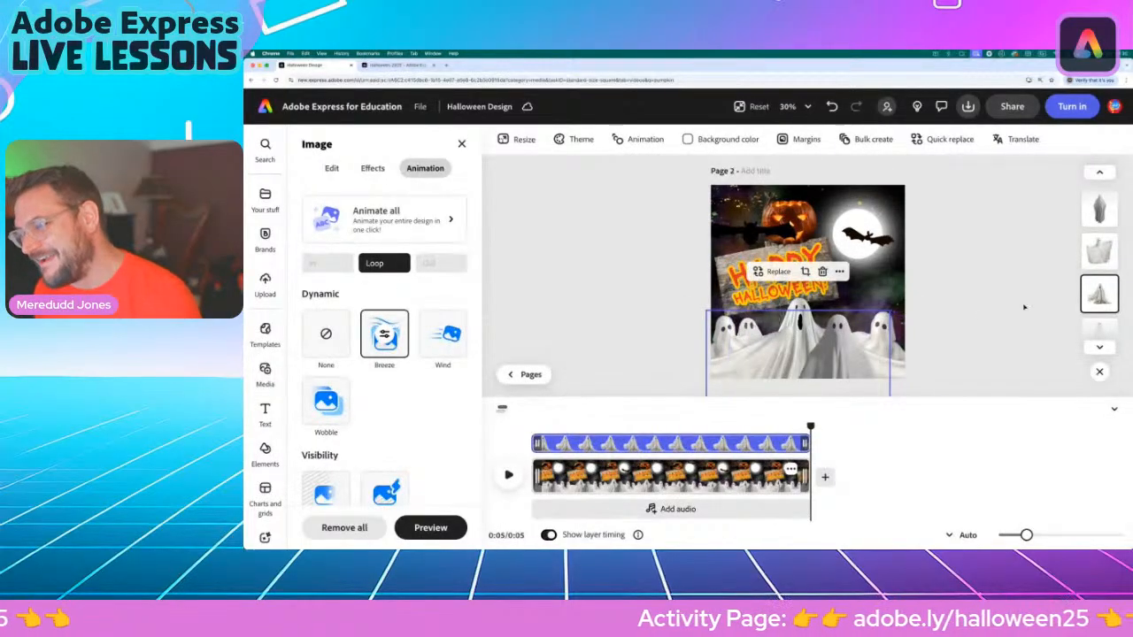
click(836, 352)
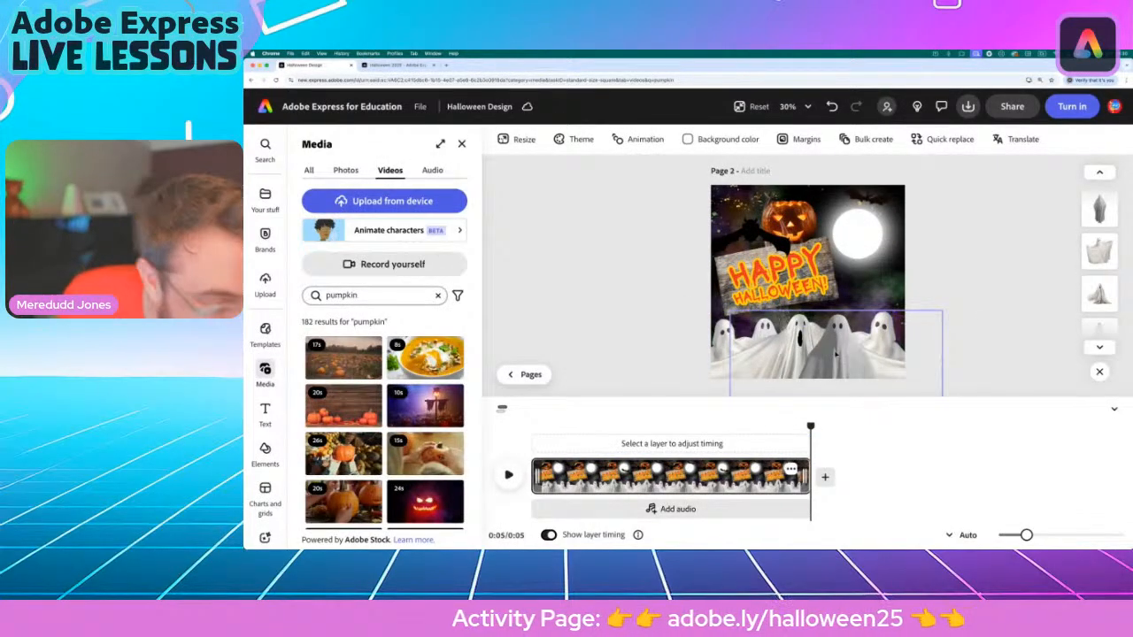
Apply the looping Wind animation to the shaded grey ghost just right of the open-mouthed one and set its speed to 79
click(836, 352)
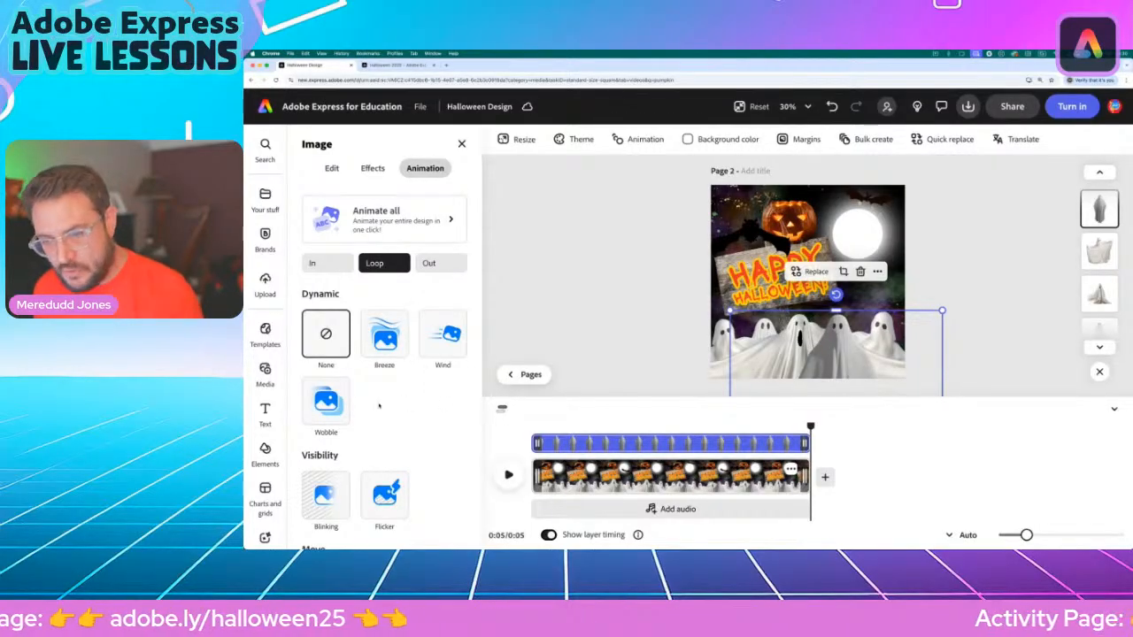
scroll(341, 467, down, 2)
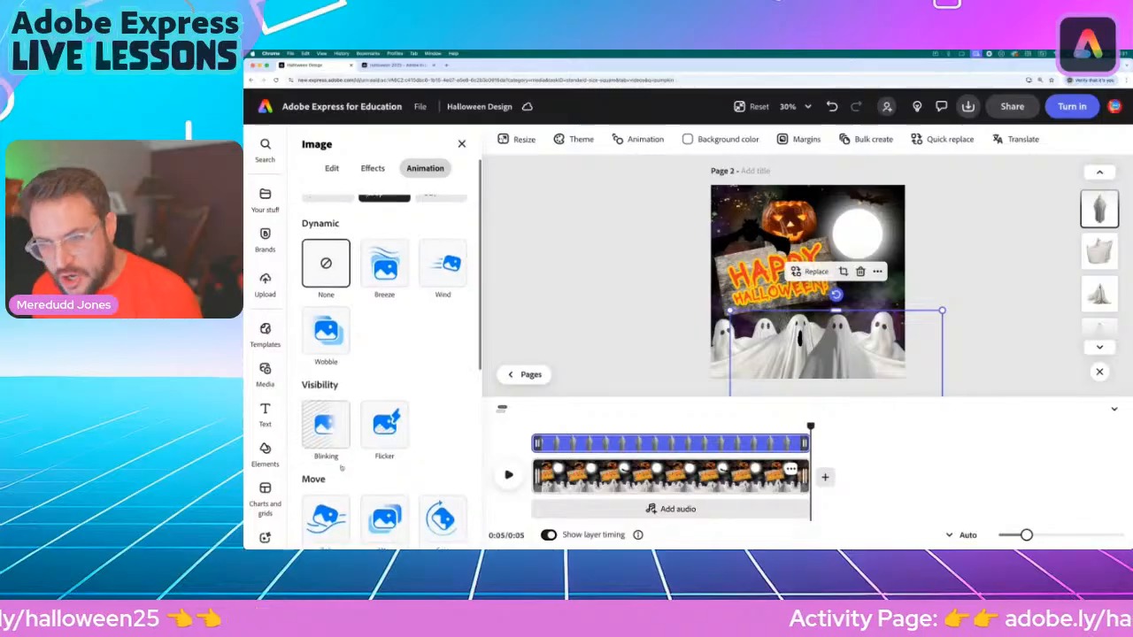
scroll(342, 466, up, 2)
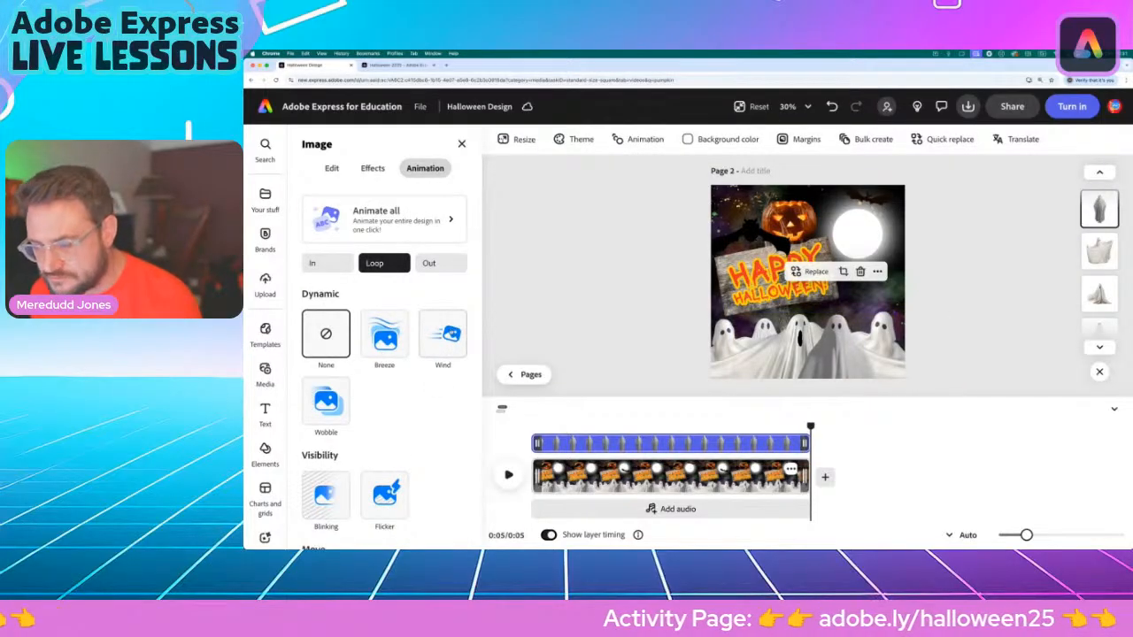
click(442, 334)
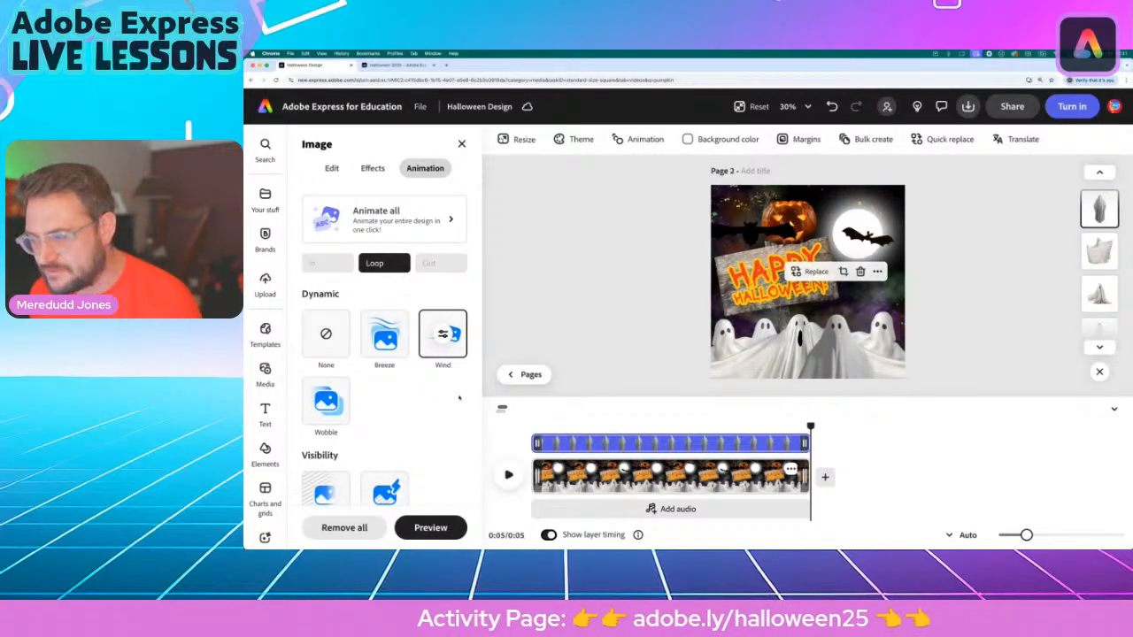
click(443, 334)
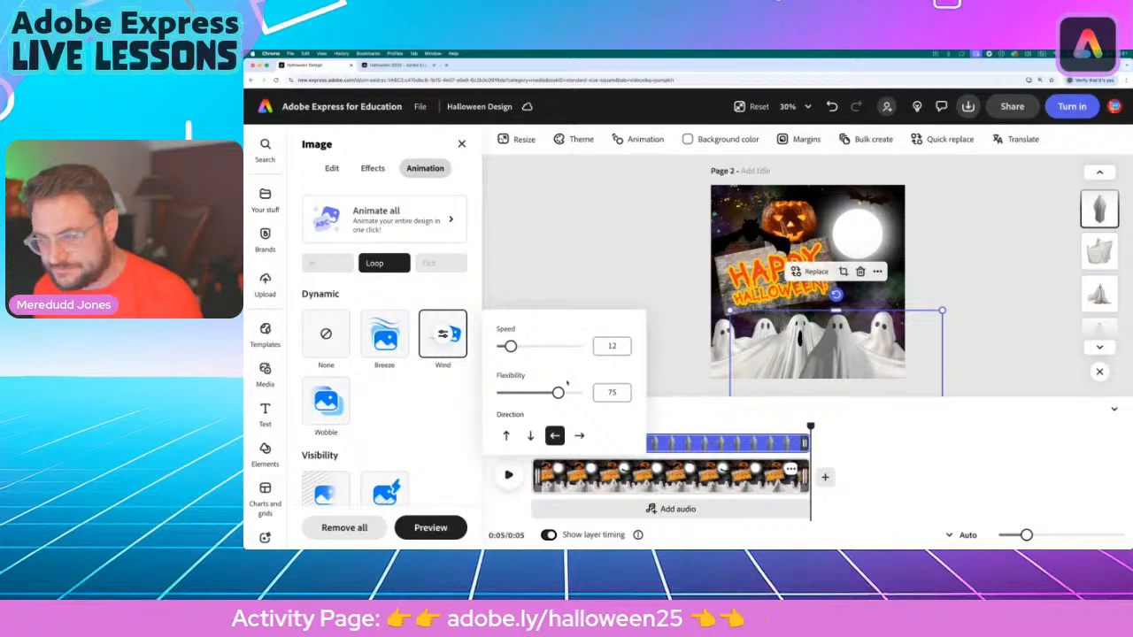
click(539, 346)
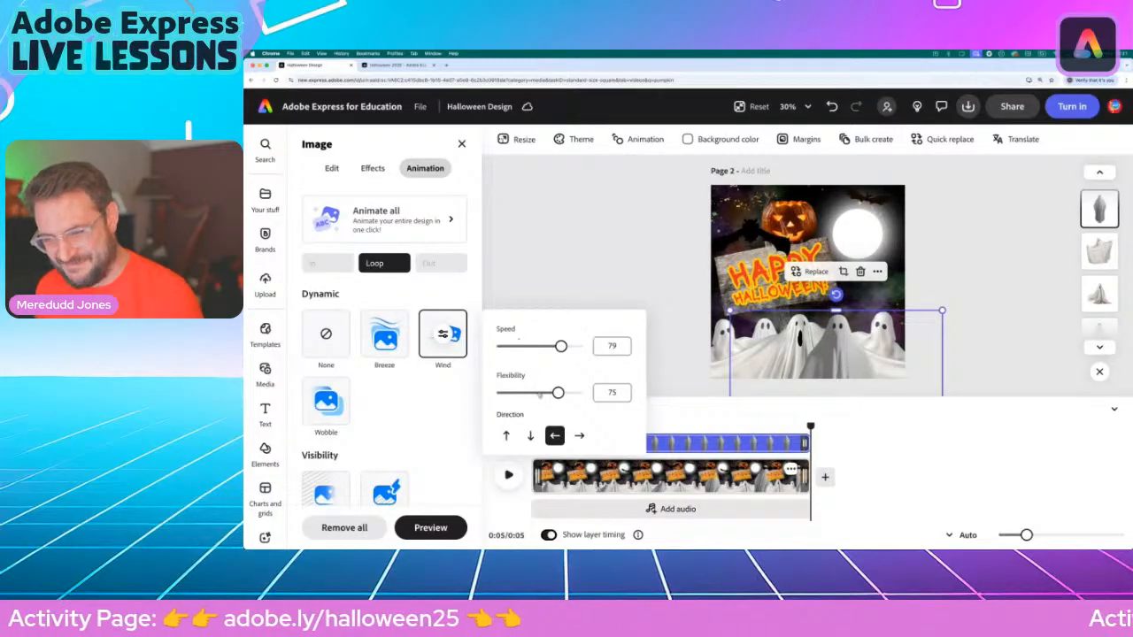
Set the shaded grey ghost's Wind flexibility to 100, its speed to 30 and its direction to rightward, and clear the selection
click(527, 397)
drag(529, 392, 665, 399)
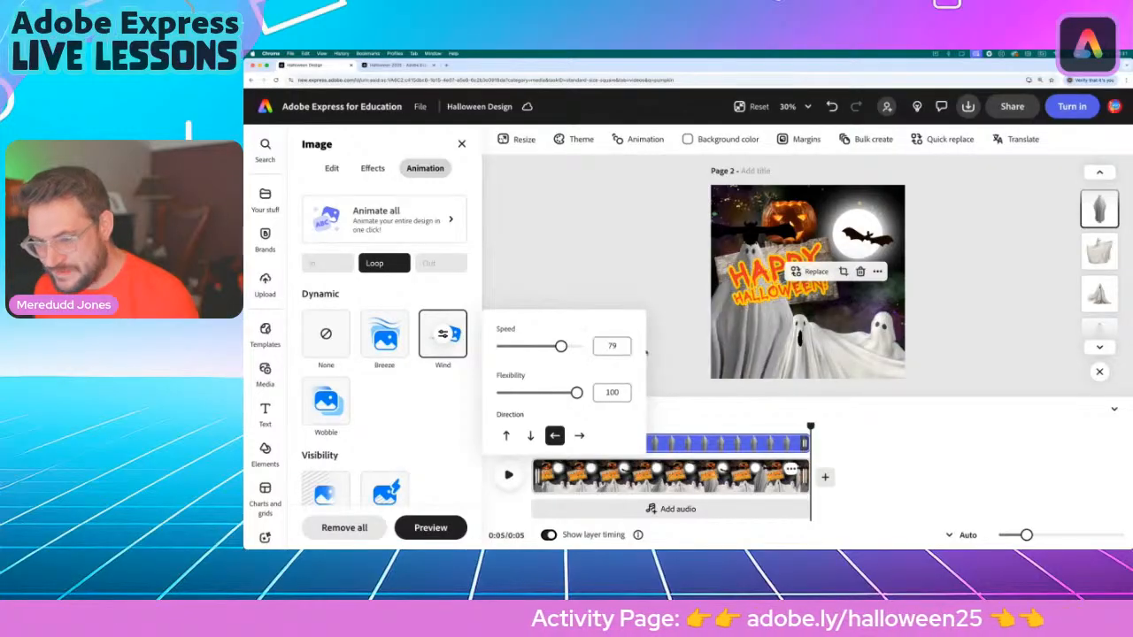
click(524, 346)
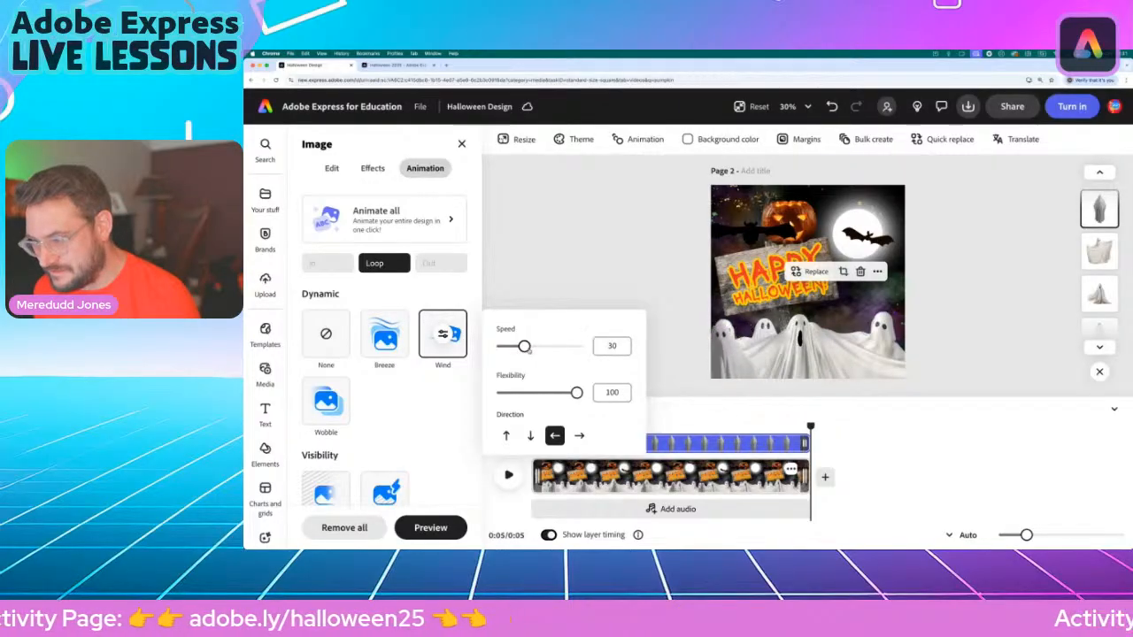
click(530, 437)
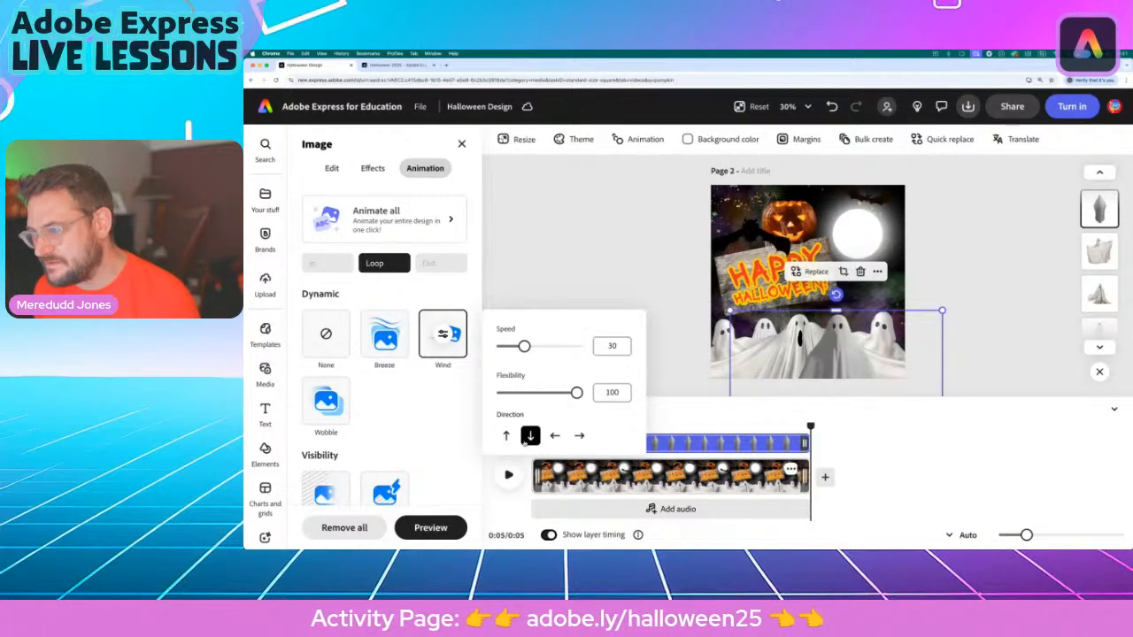
click(506, 436)
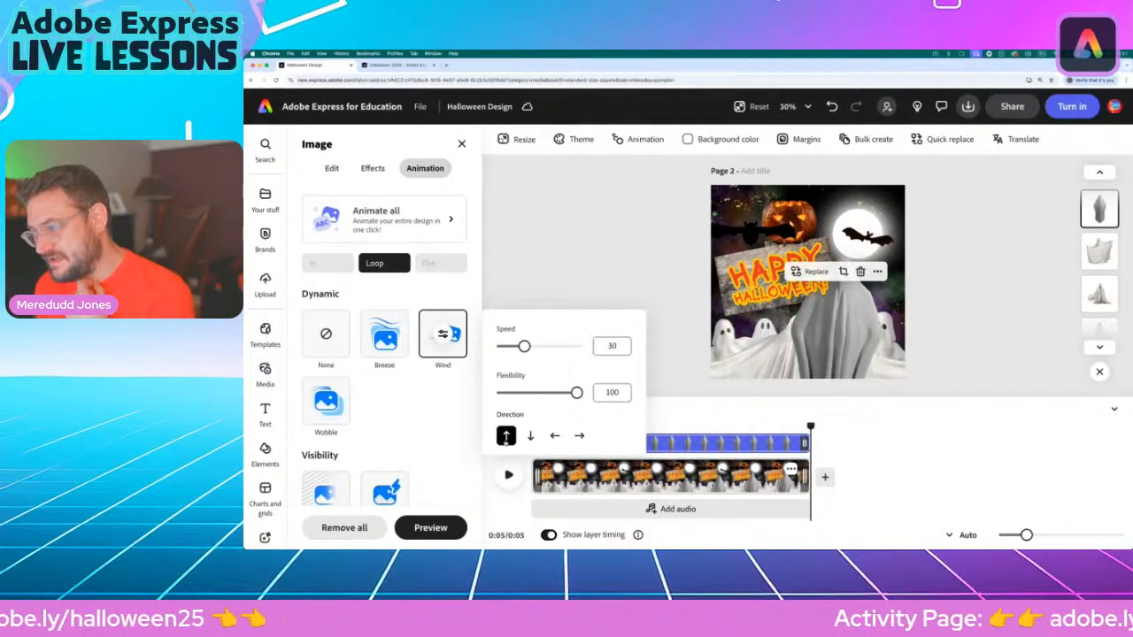
click(579, 437)
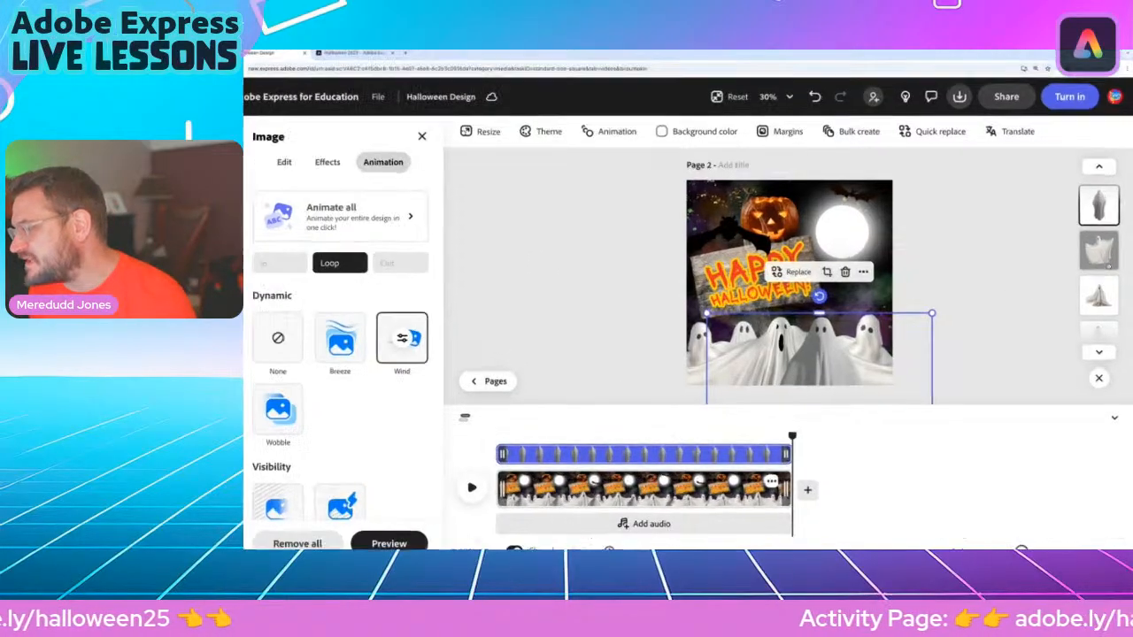
click(962, 369)
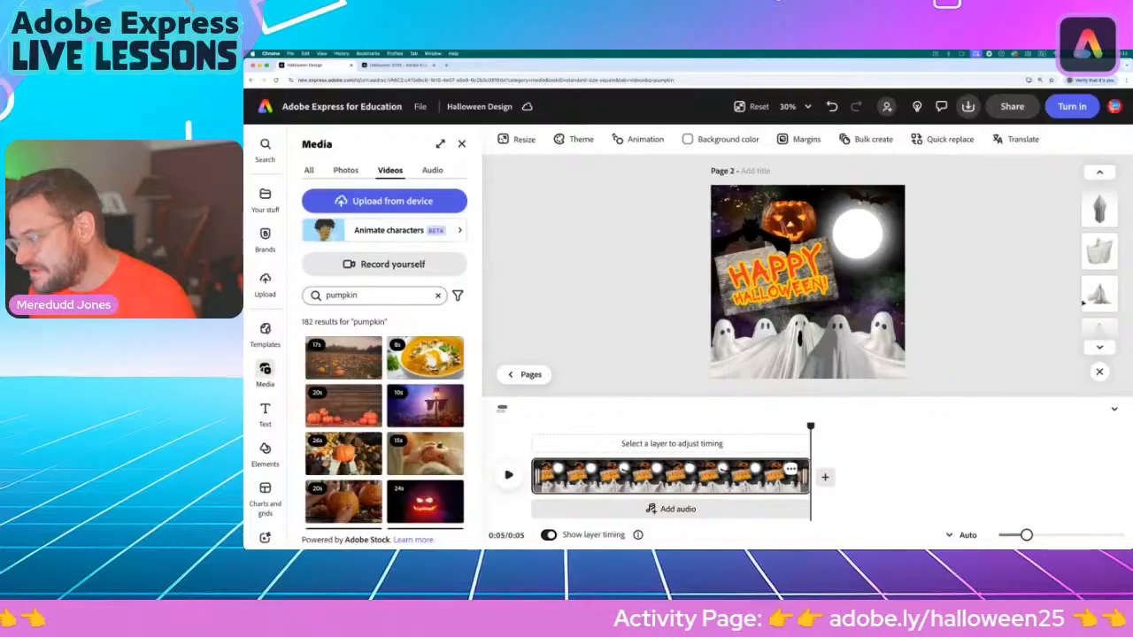
Select the far-right ghost on page 2 through its layer and apply the looping Wobble animation to it
scroll(1103, 272, down, 1)
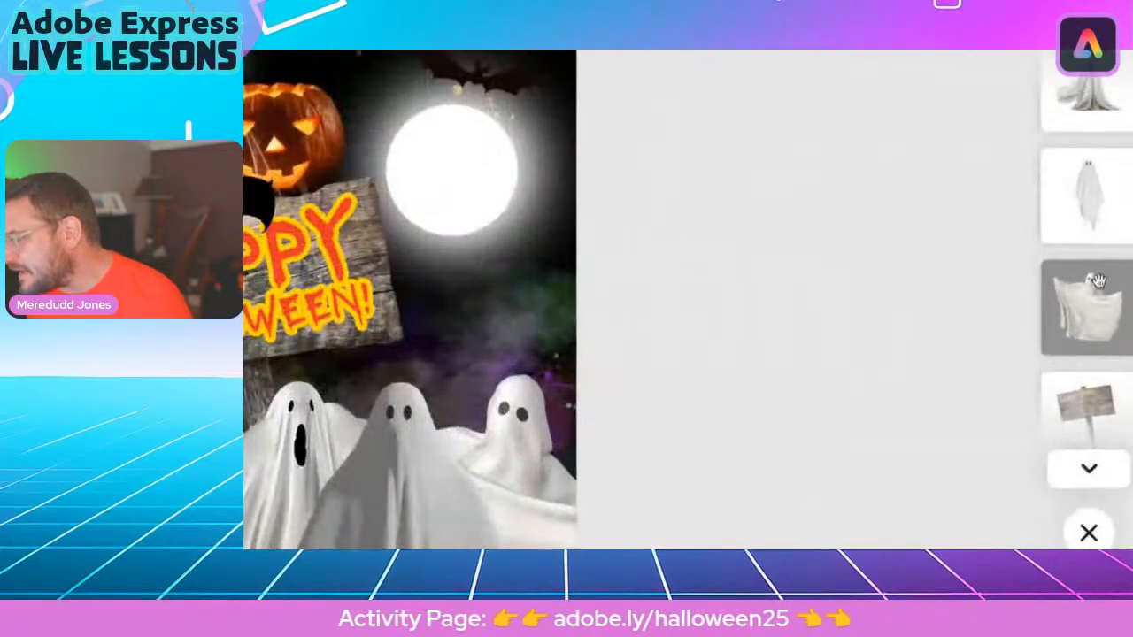
click(1097, 280)
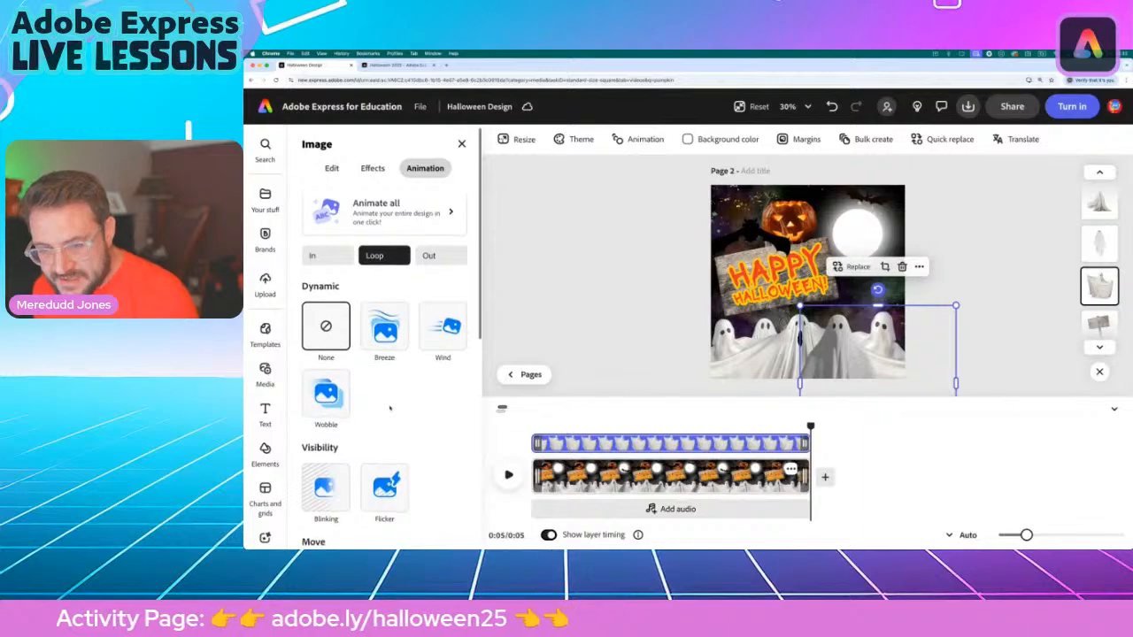
scroll(389, 409, down, 4)
scroll(391, 408, down, 3)
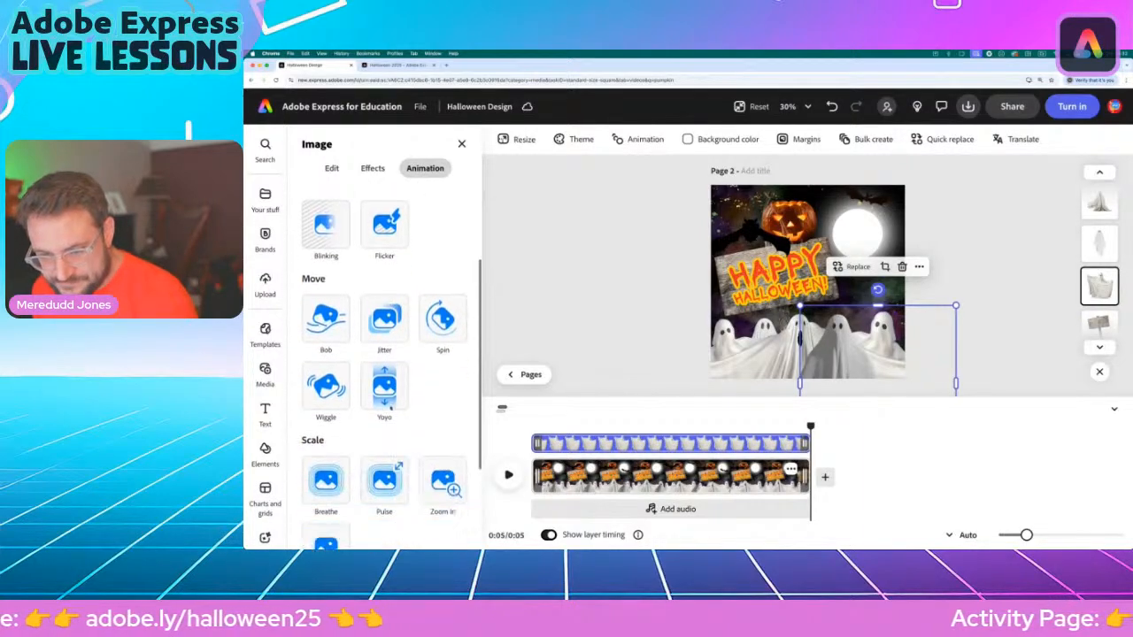
scroll(416, 410, up, 10)
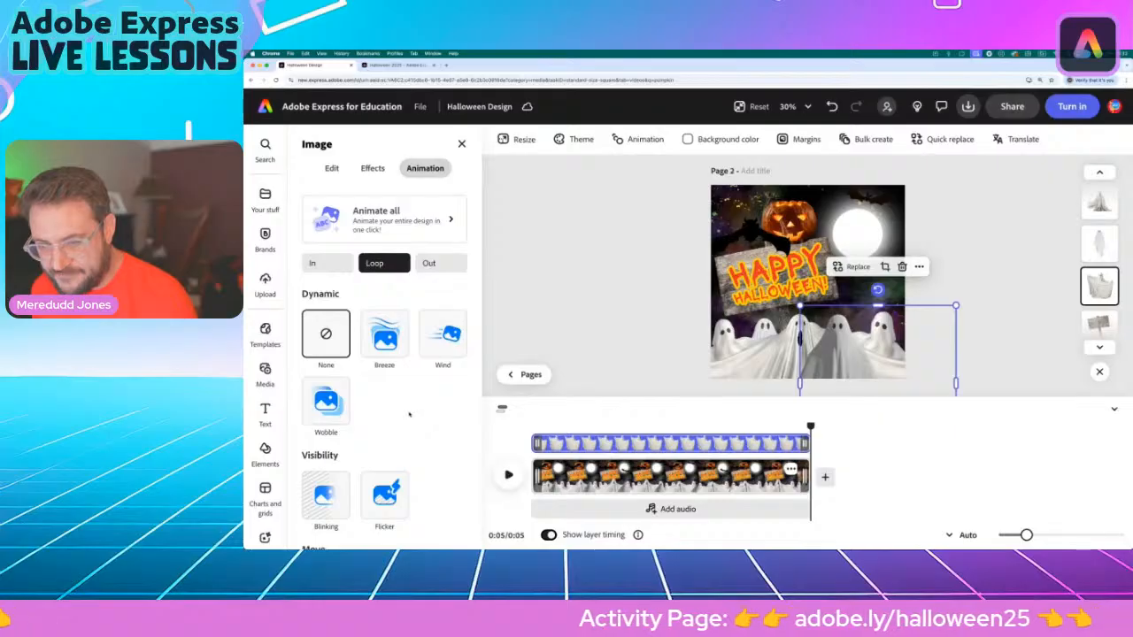
scroll(410, 414, down, 2)
scroll(410, 414, up, 3)
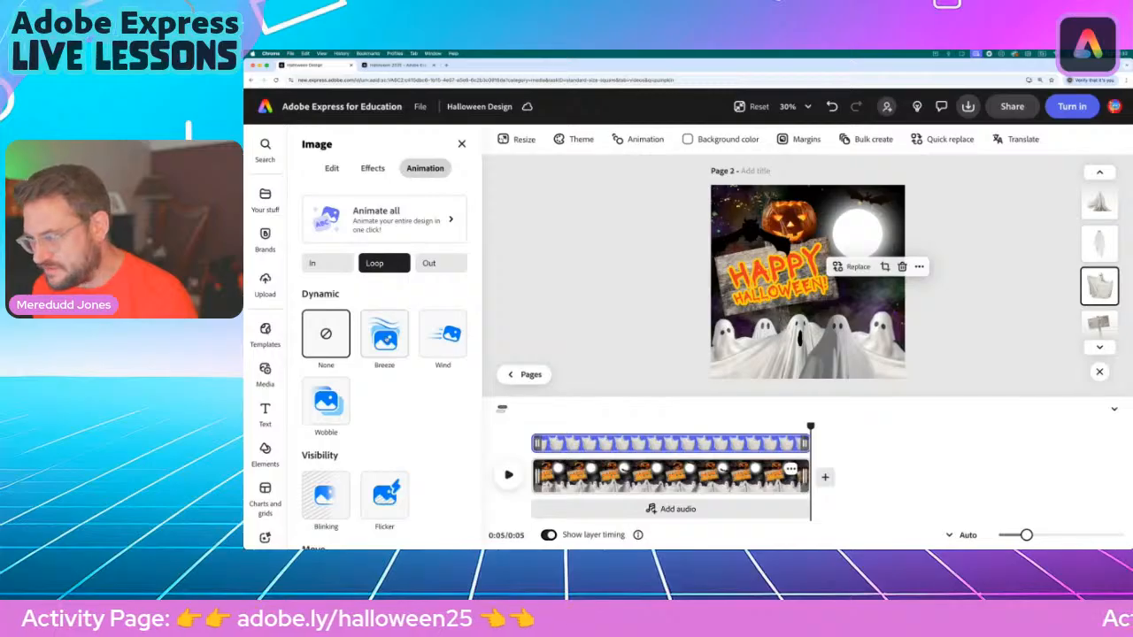
click(326, 400)
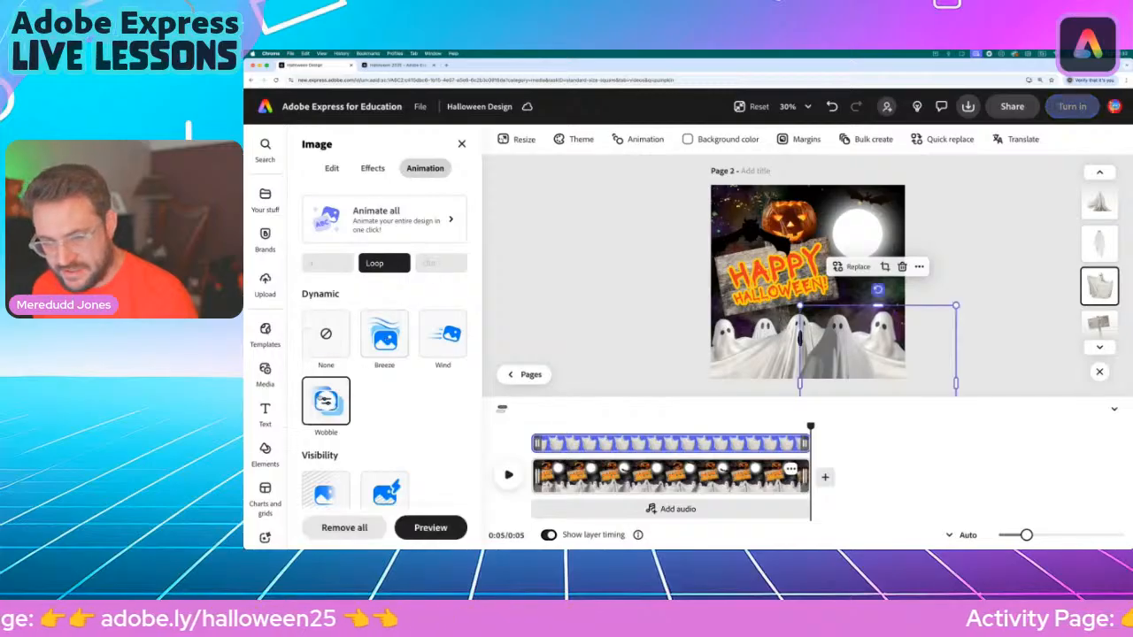
Set the far-right ghost's Wobble distance to 9, squish to 100, loop duration to 6.6 s and pin area to the bottom
click(332, 403)
click(422, 347)
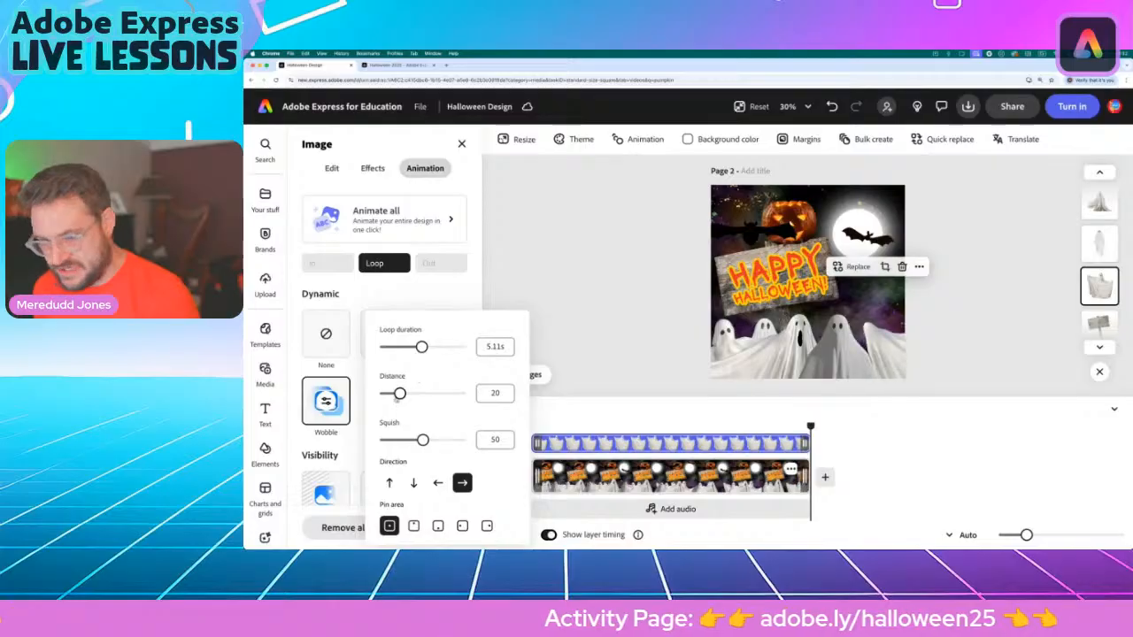
click(447, 440)
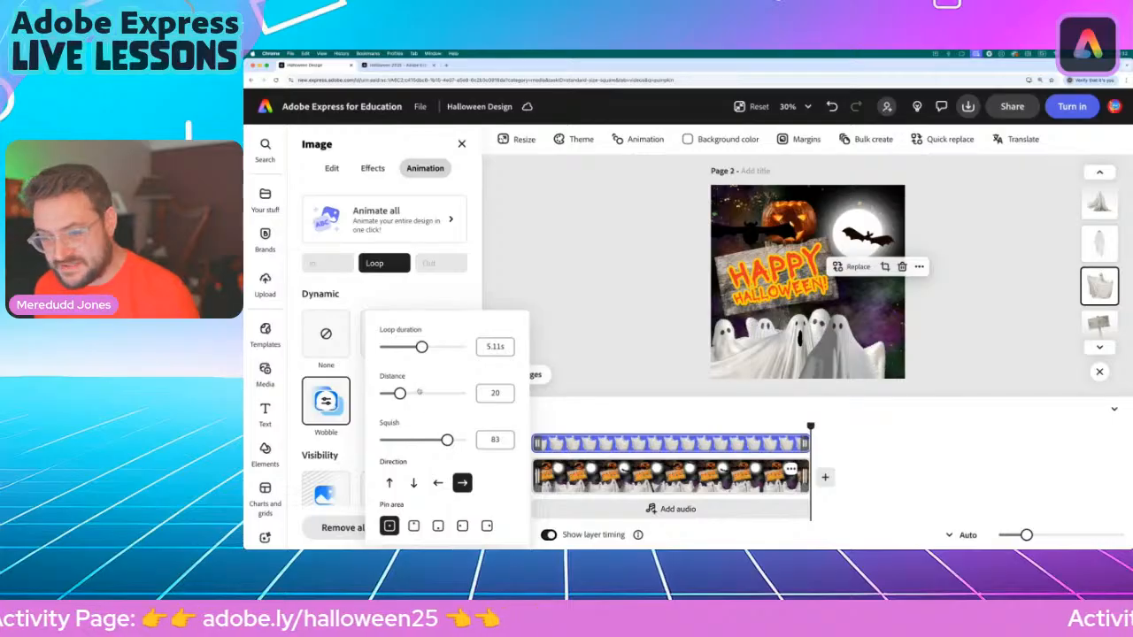
click(420, 395)
click(389, 395)
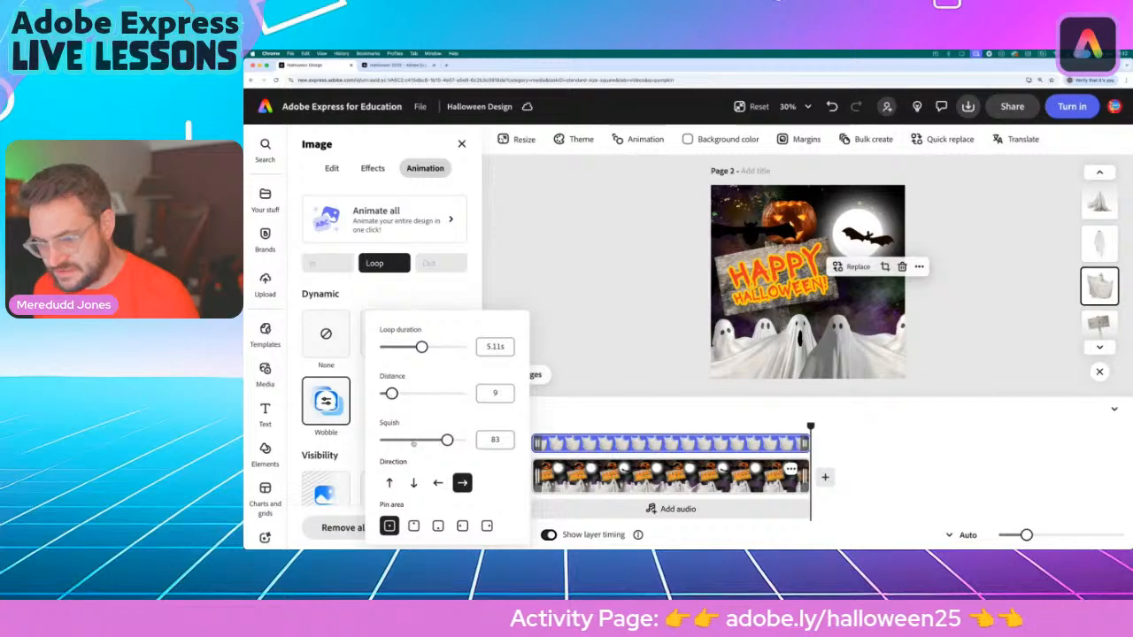
drag(447, 440, 517, 443)
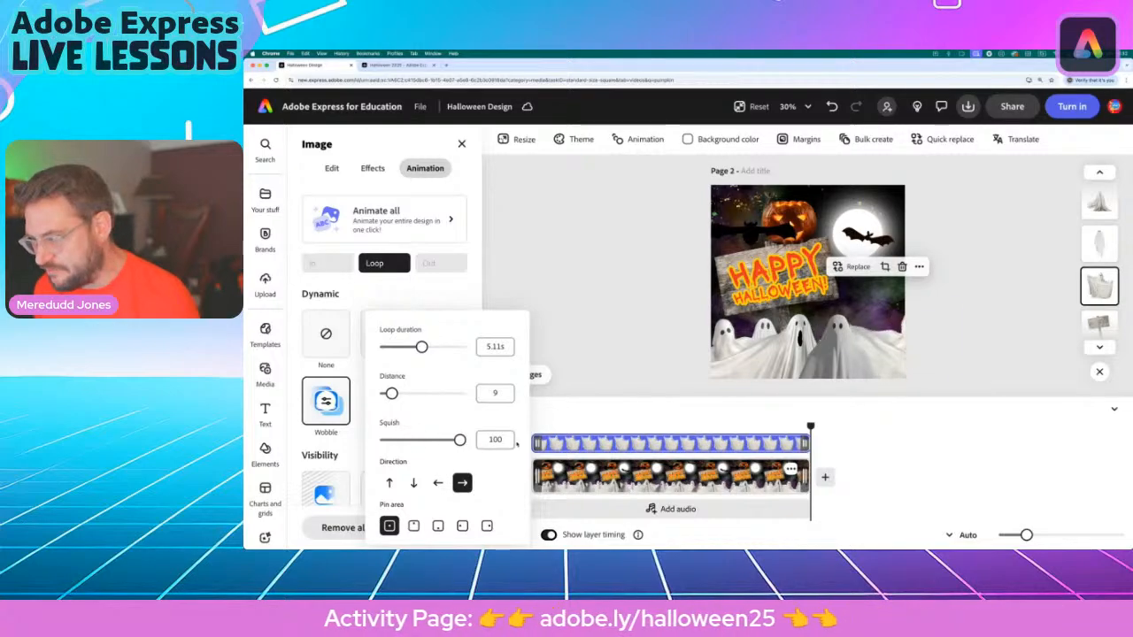
click(433, 346)
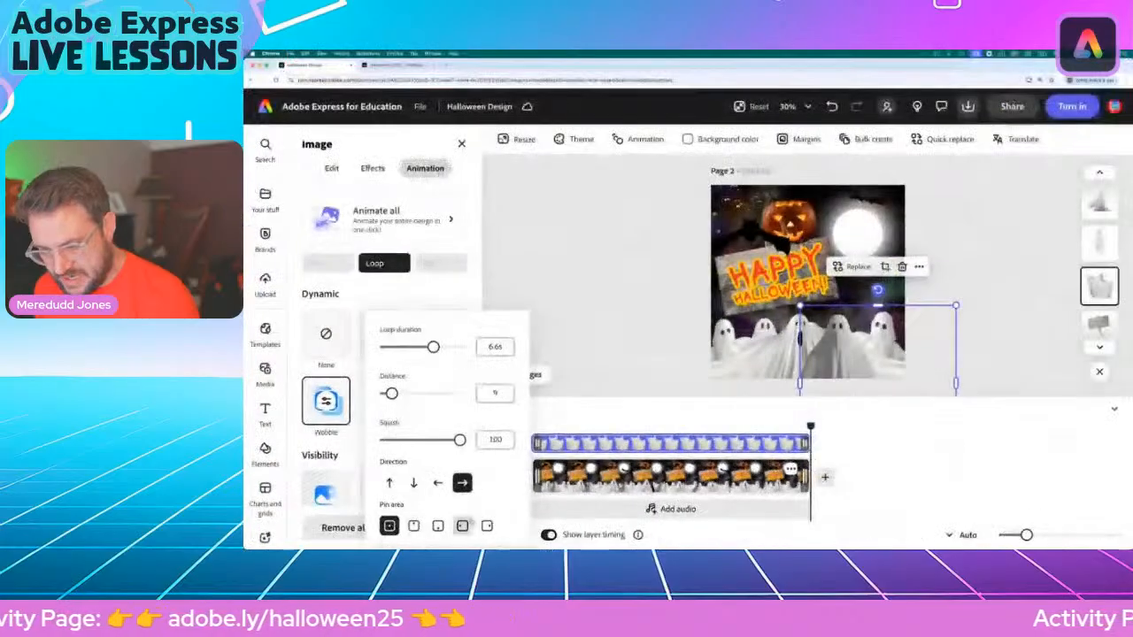
click(437, 526)
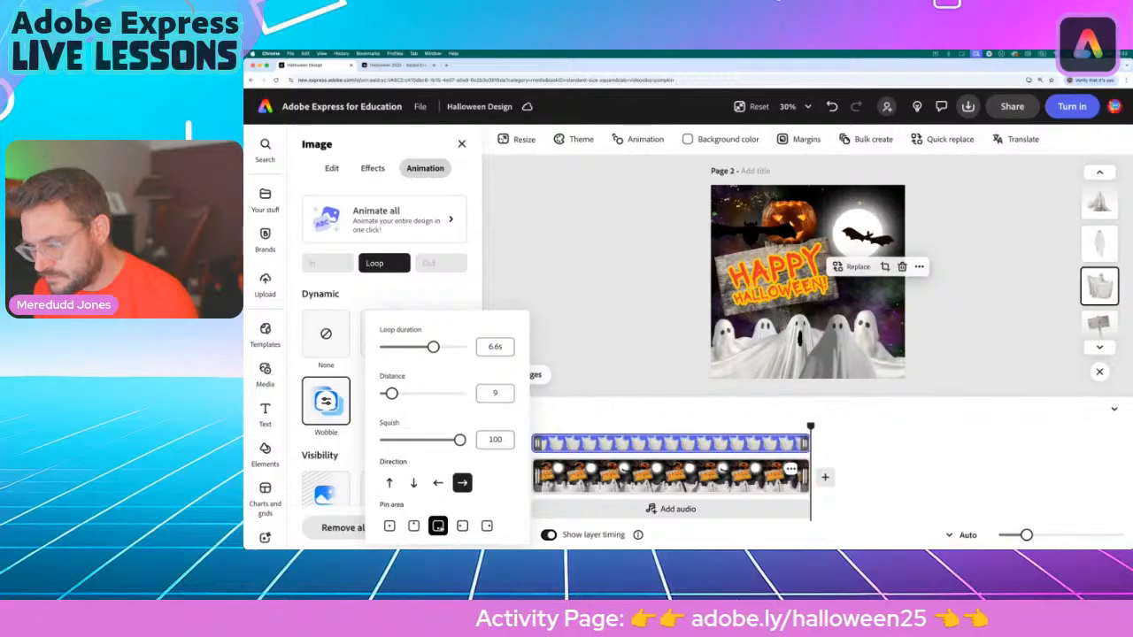
Play page 2 from the beginning to check the Wobble together with the other ghost animations
click(575, 369)
drag(811, 427, 497, 429)
click(509, 476)
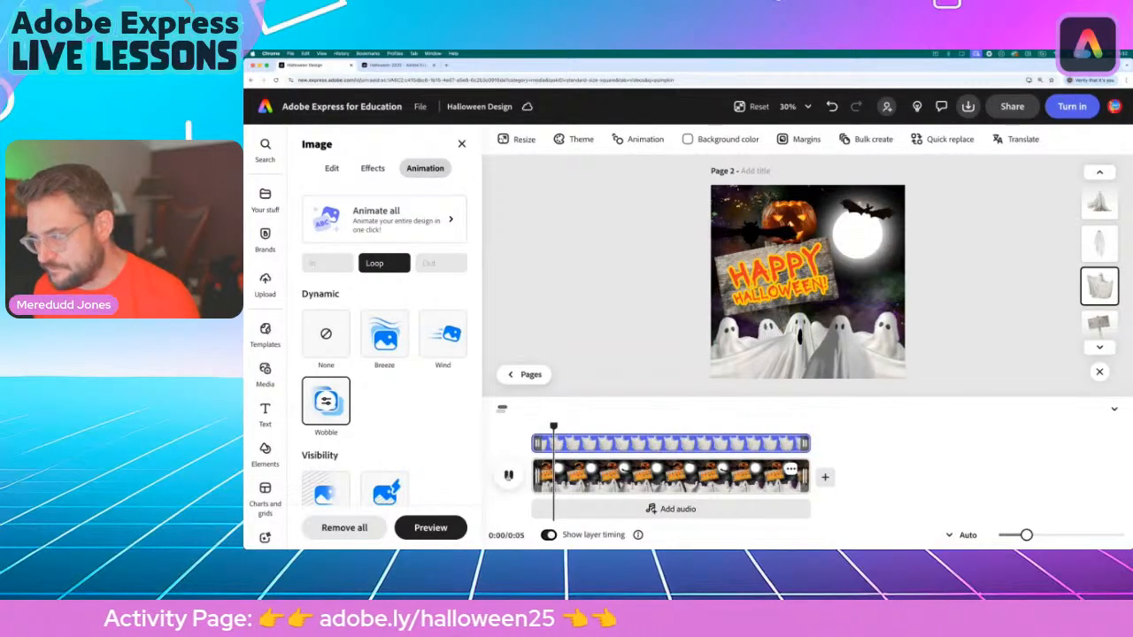
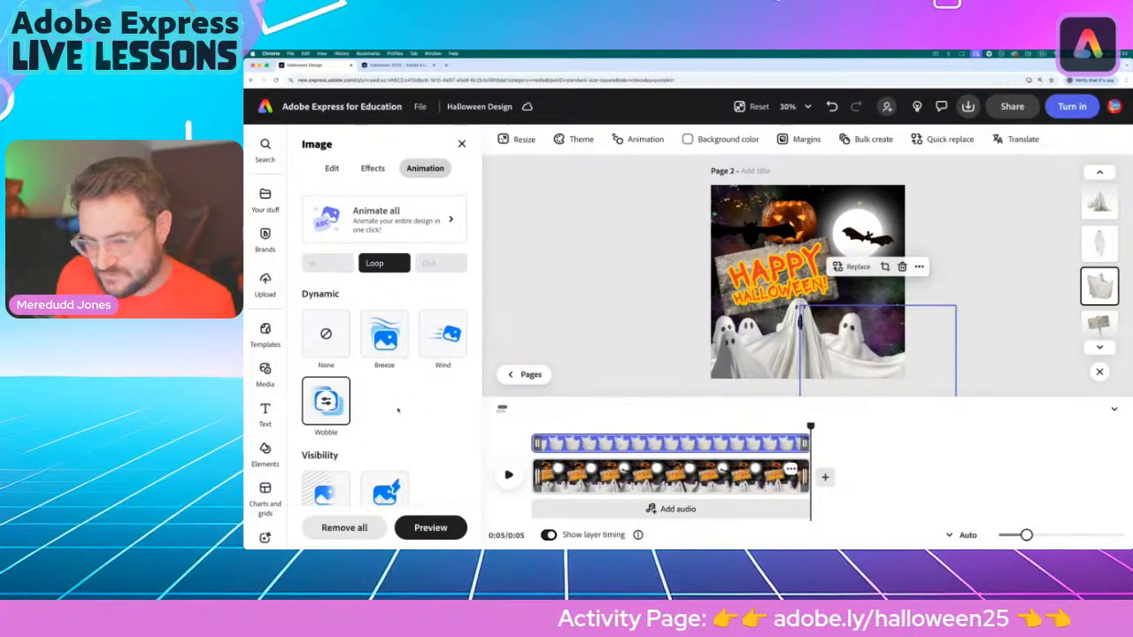
Search the stock videos for "spider" and look through the results for a clip that suits the design
click(266, 370)
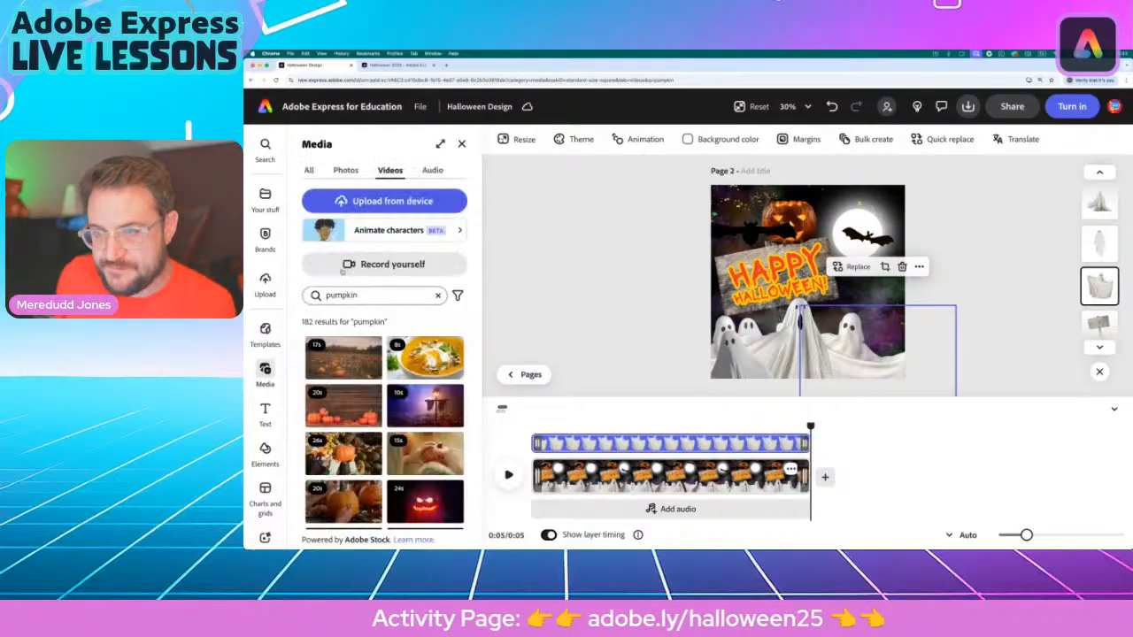
click(326, 295)
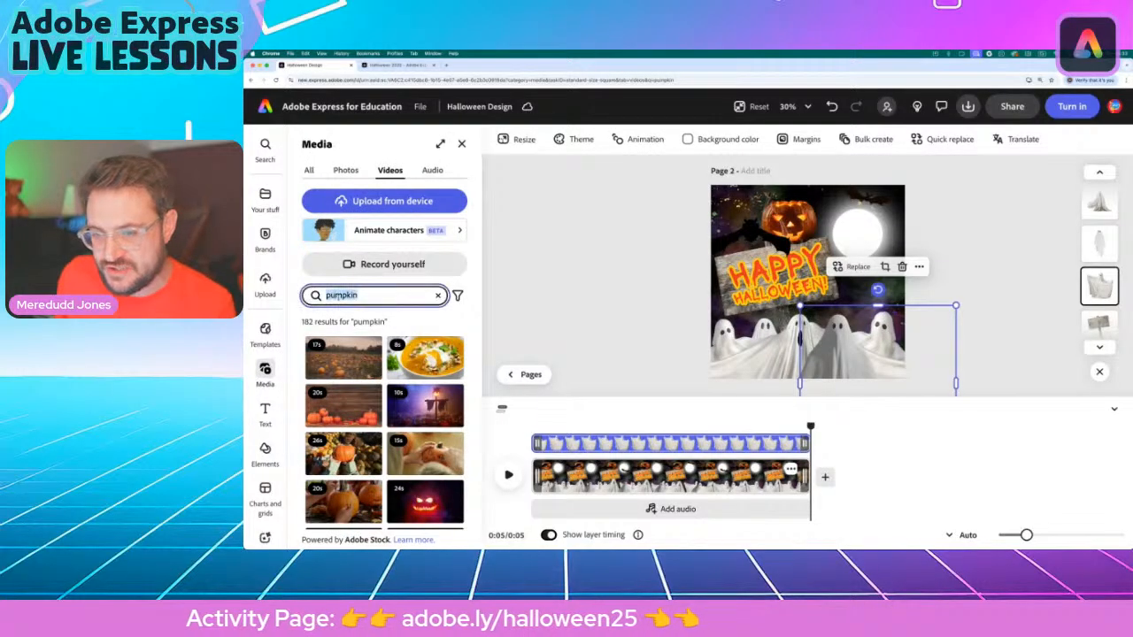
text(spider)
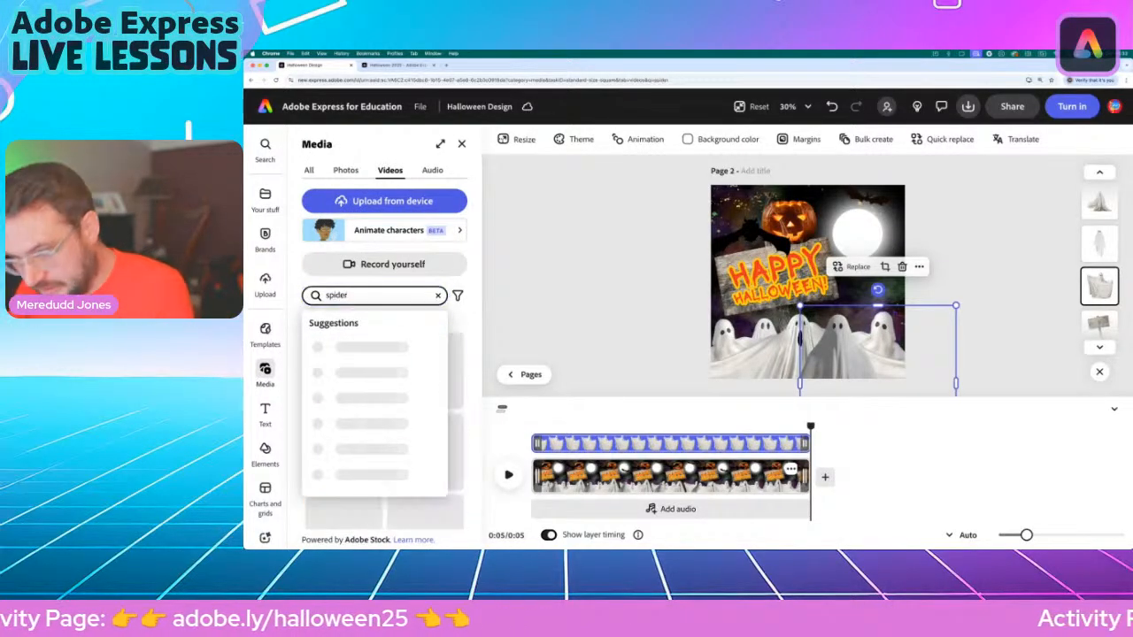
key(Return)
scroll(340, 447, down, 3)
scroll(329, 449, up, 1)
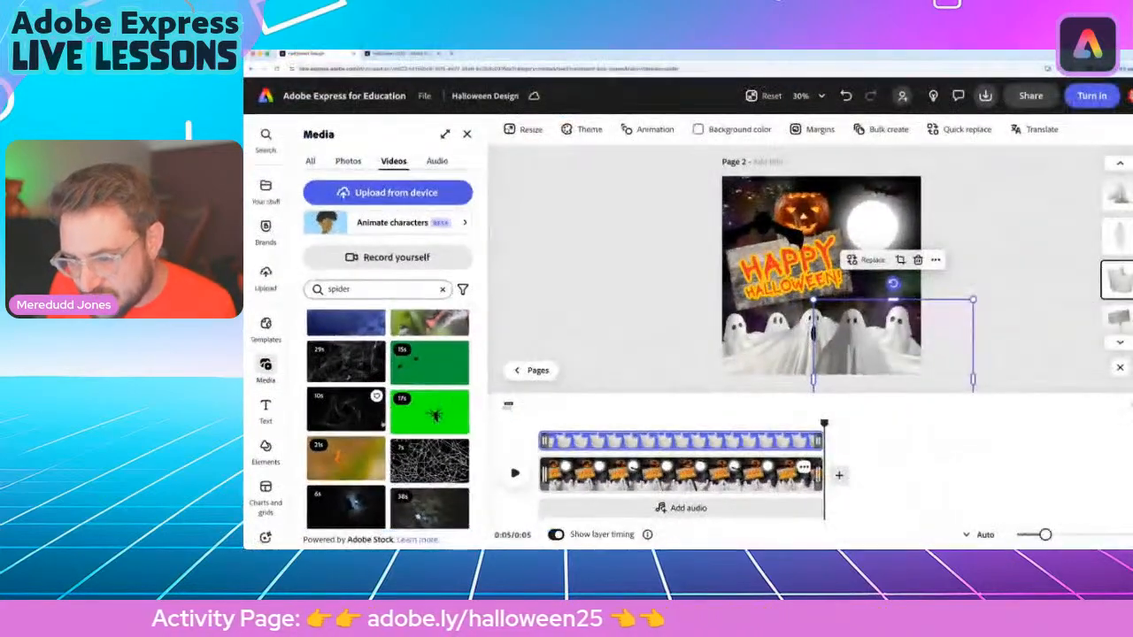
scroll(373, 425, down, 5)
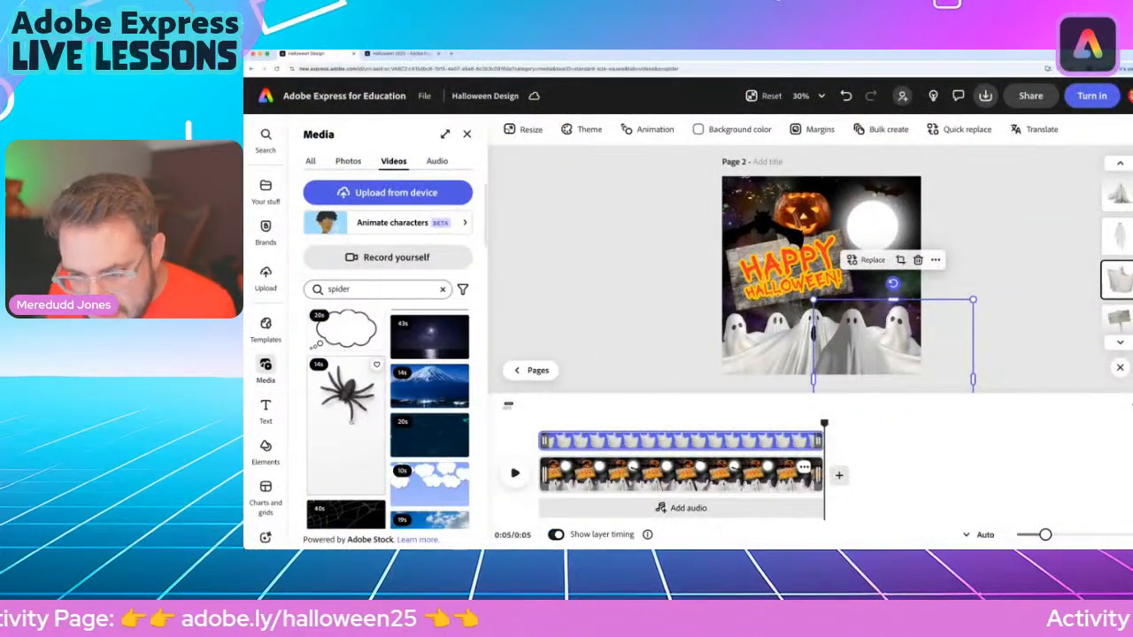
scroll(352, 421, down, 5)
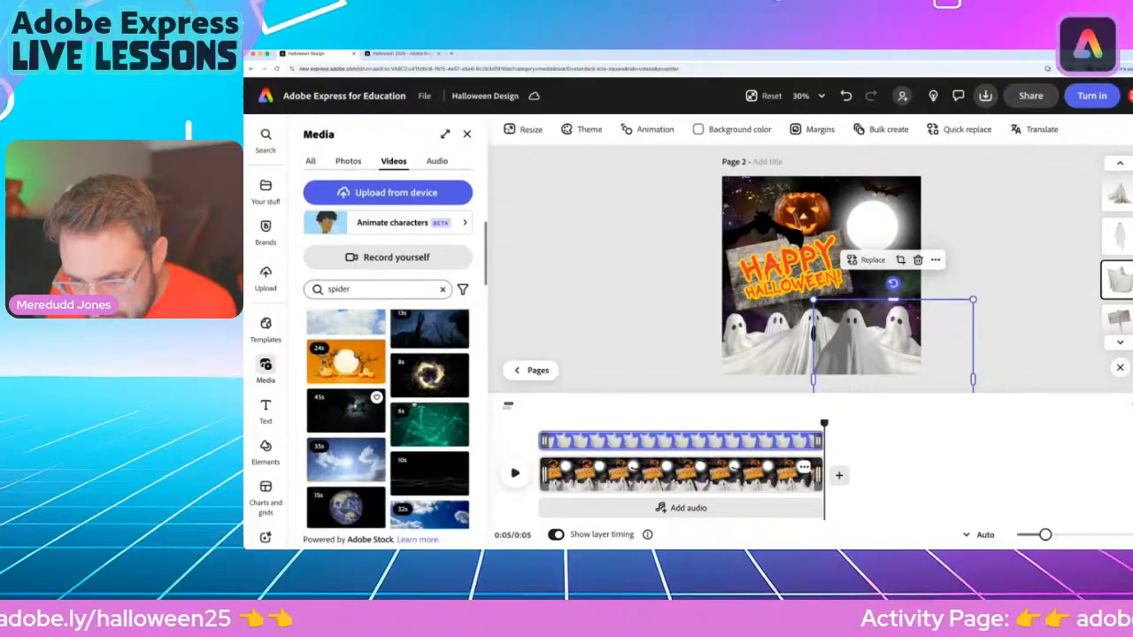
scroll(428, 423, down, 3)
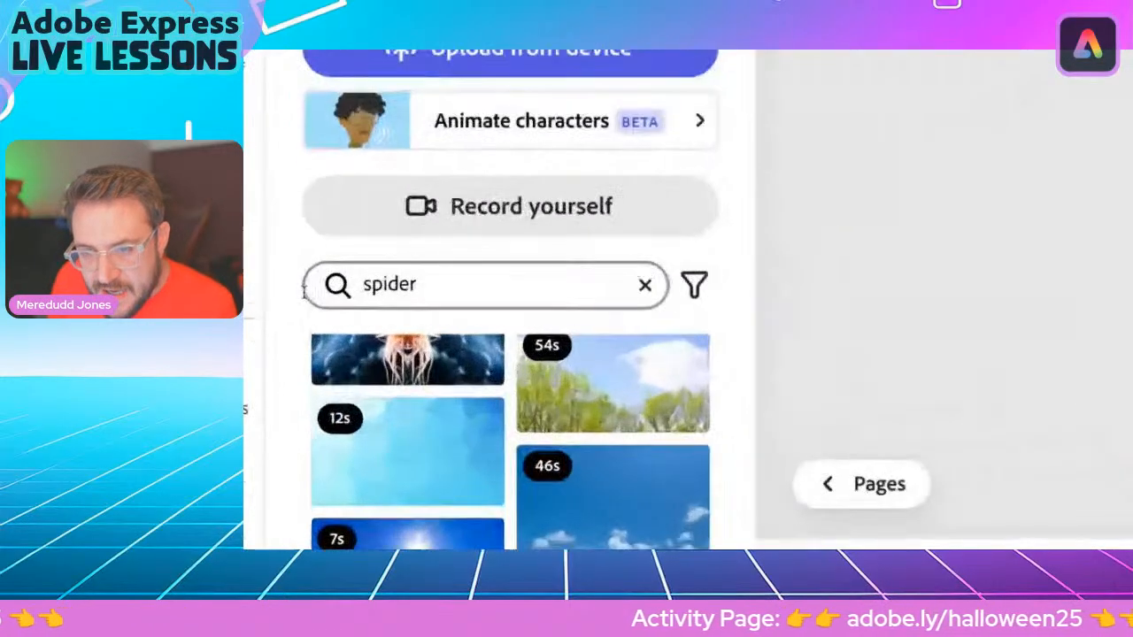
Narrow the stock video search to "spider cartoon"
click(446, 289)
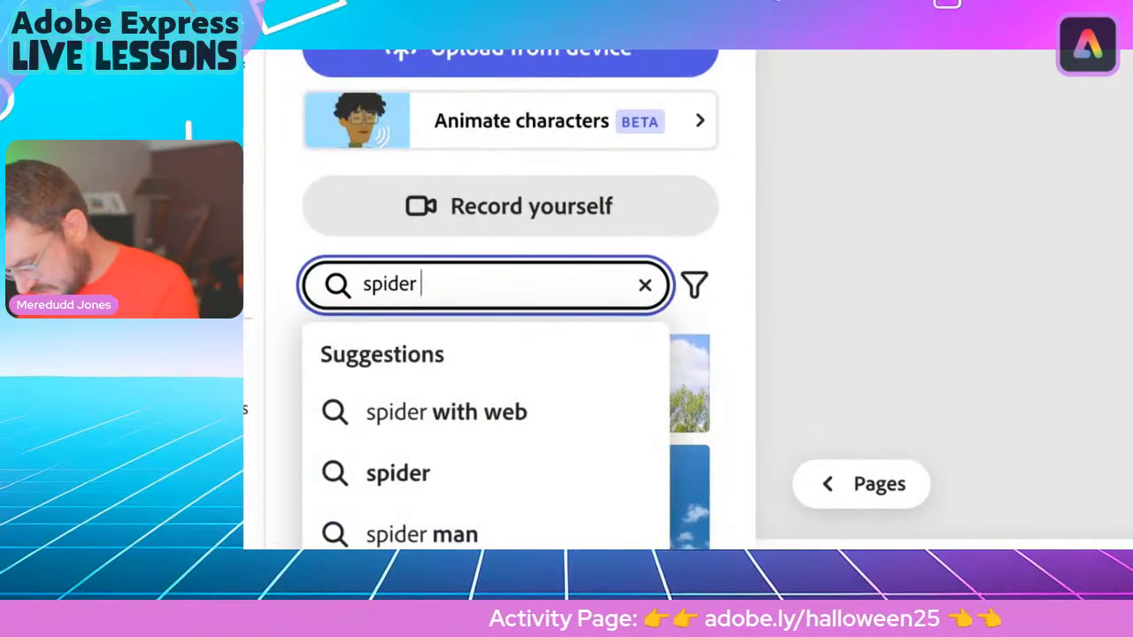
text(cartoon)
key(Return)
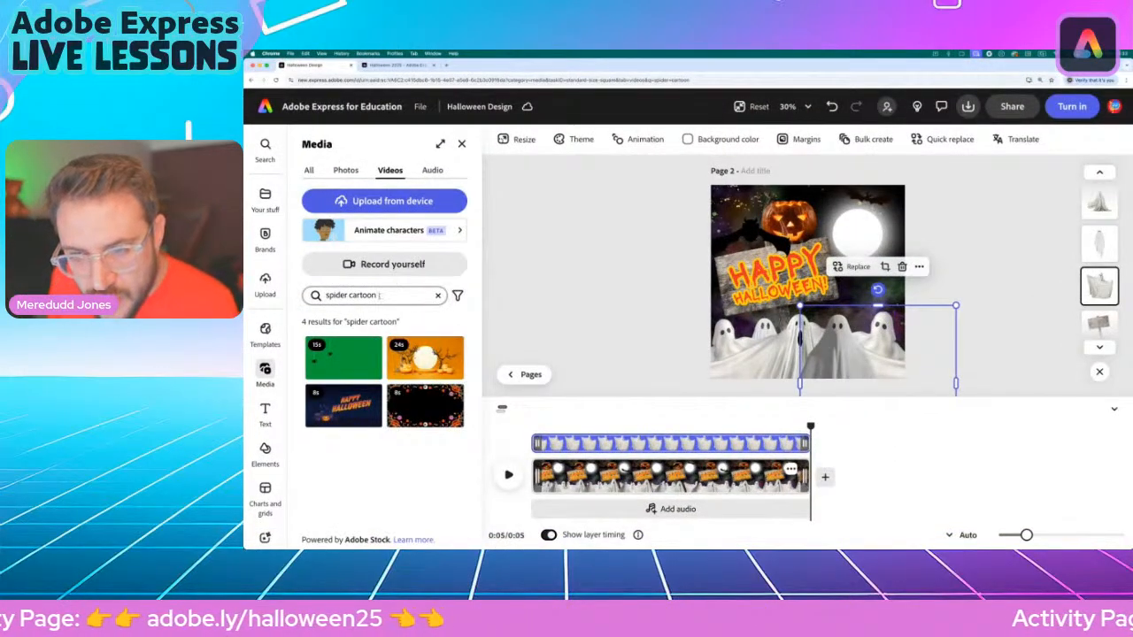
Search the stock videos for "spider" again and look further through the results for a suitable clip
double_click(380, 294)
key(BackSpace)
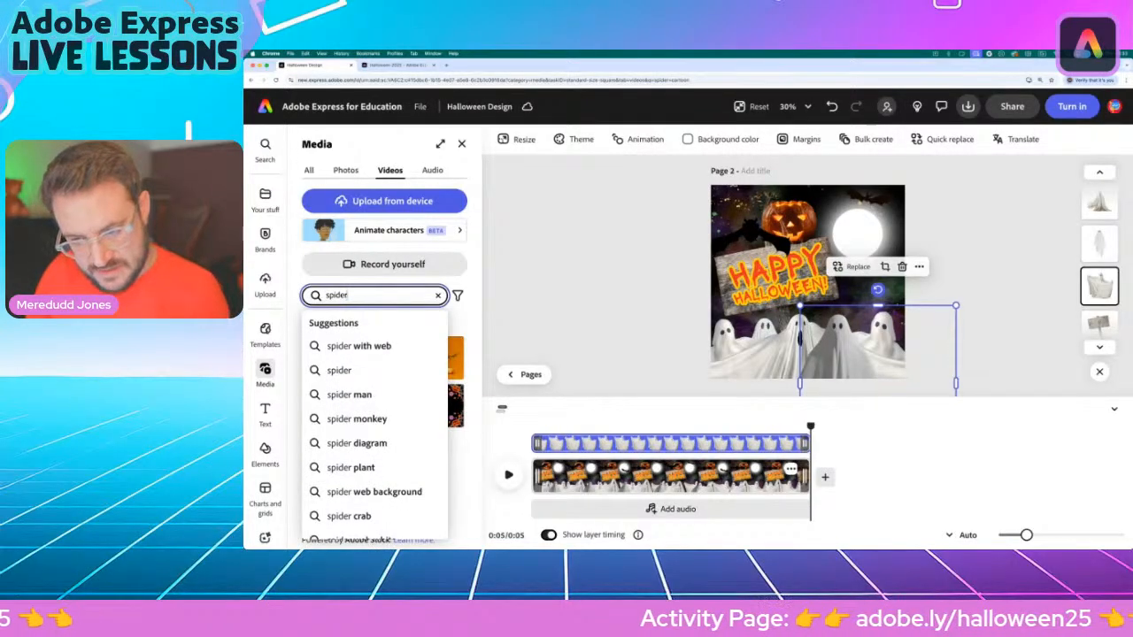
key(Return)
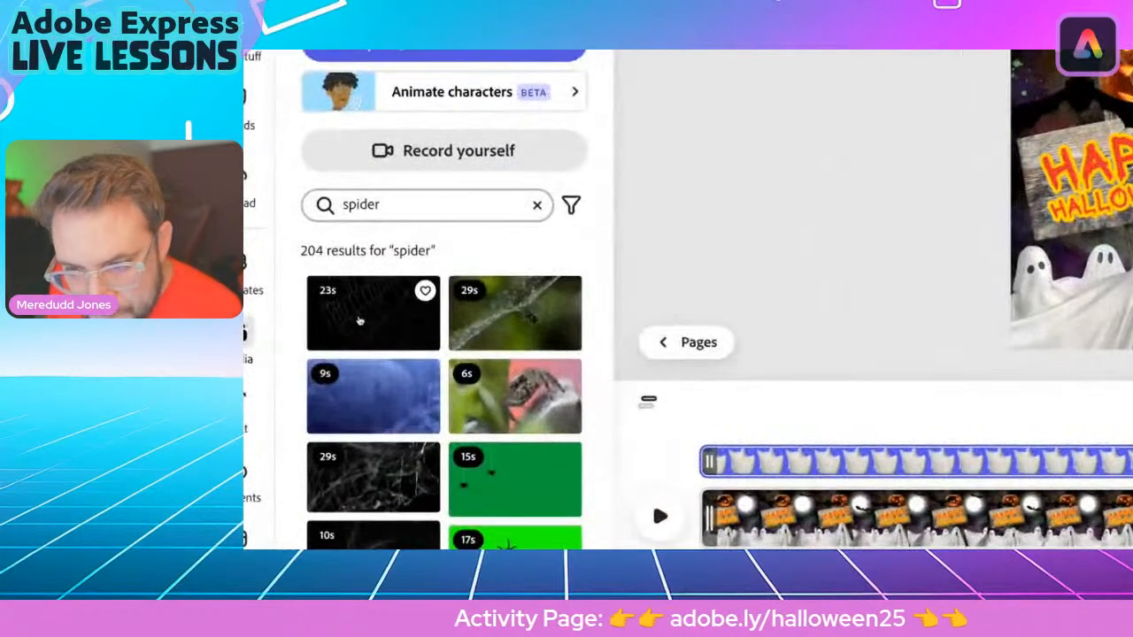
scroll(503, 428, down, 2)
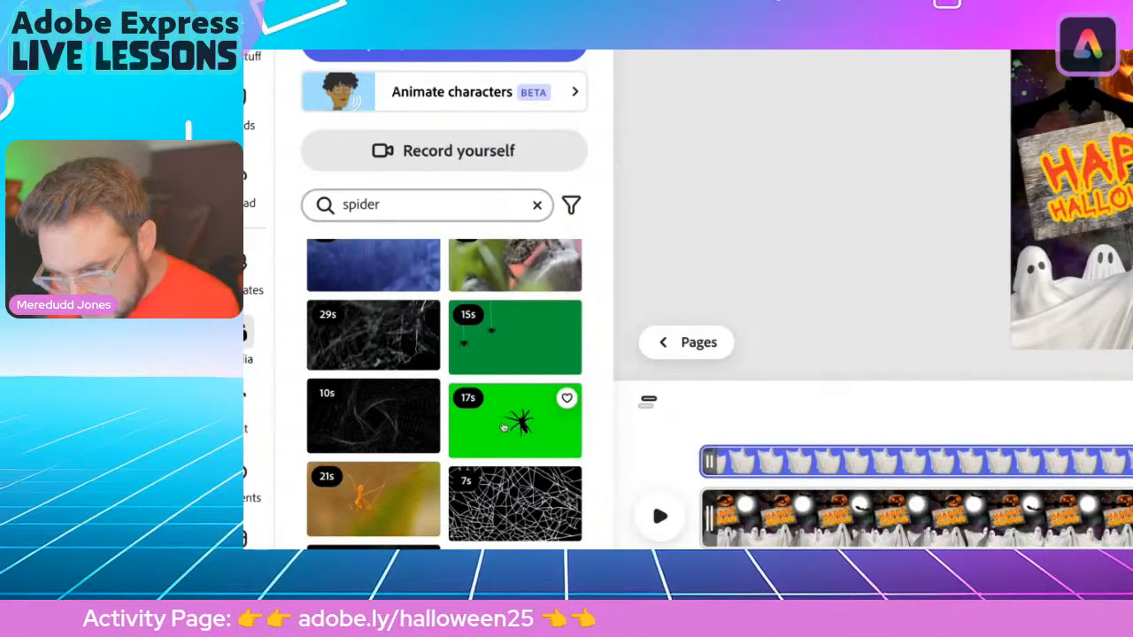
scroll(416, 407, down, 5)
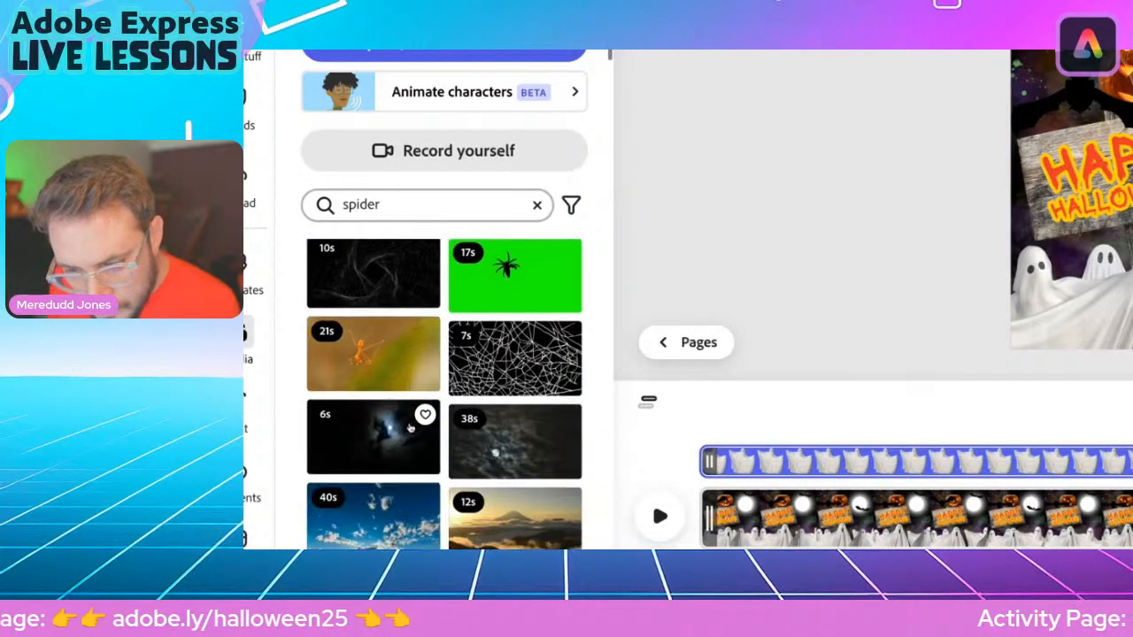
scroll(398, 447, down, 3)
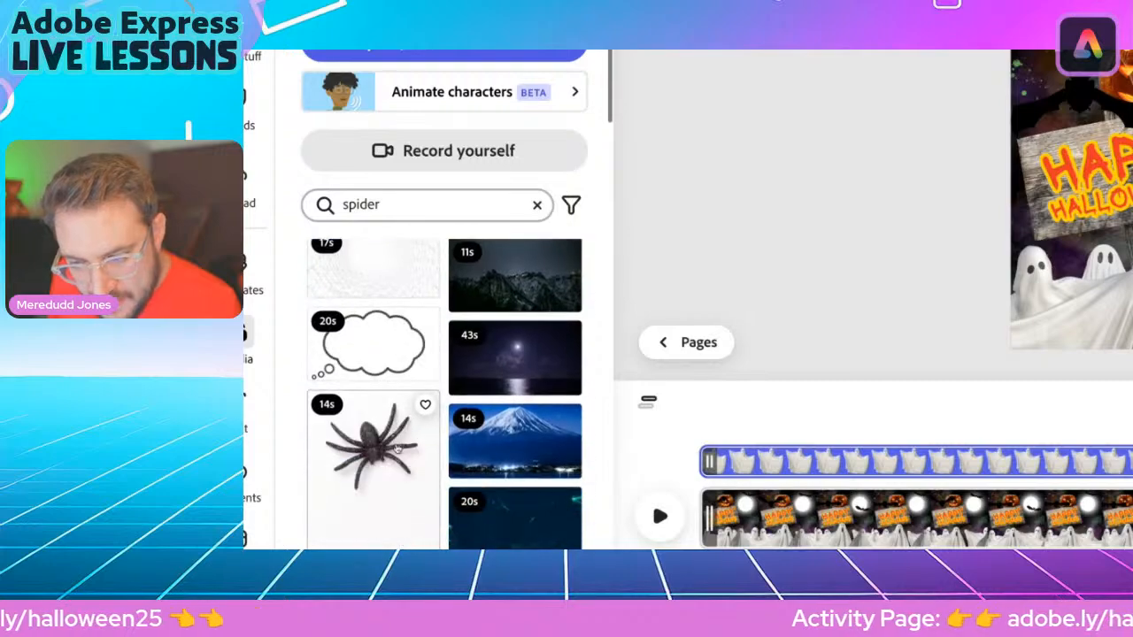
scroll(387, 472, down, 2)
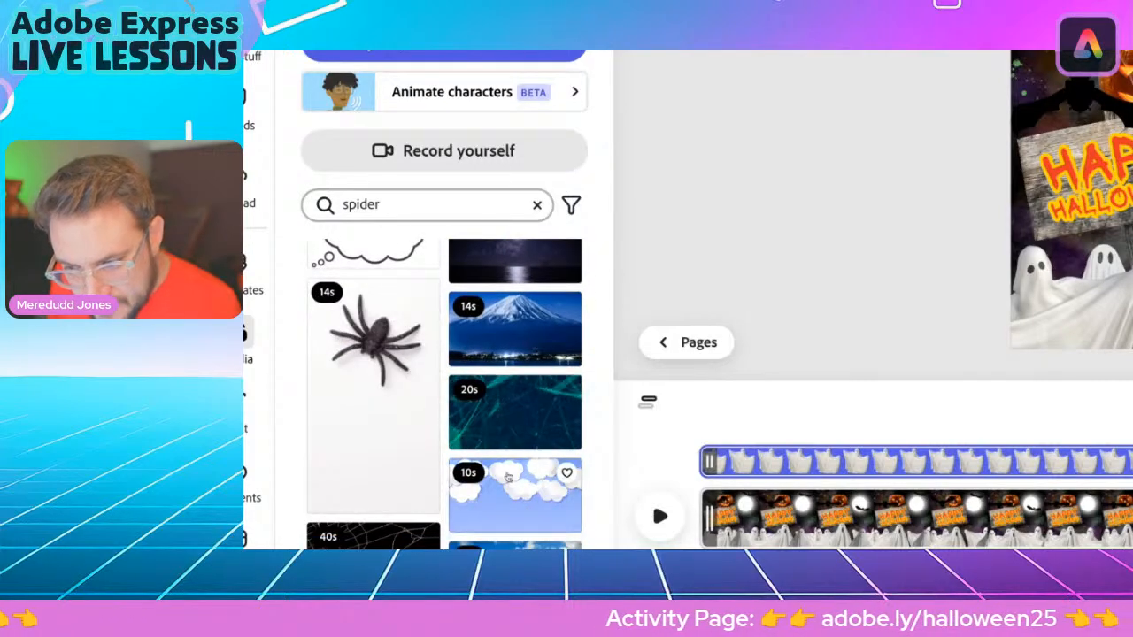
scroll(510, 480, down, 1)
scroll(381, 434, down, 2)
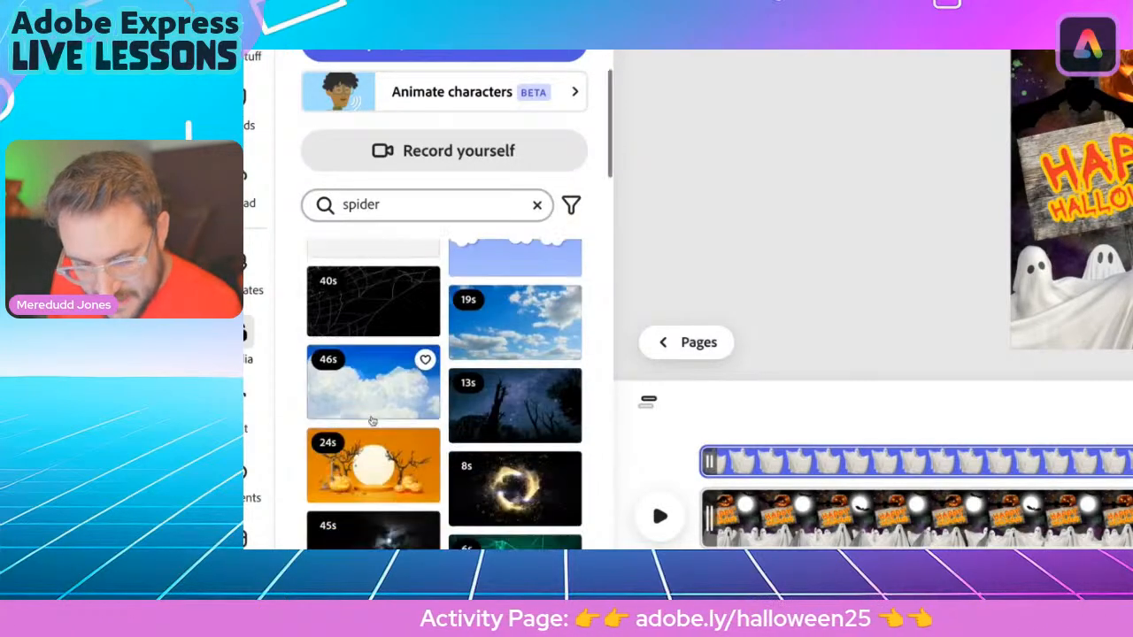
scroll(372, 421, down, 1)
scroll(443, 434, down, 2)
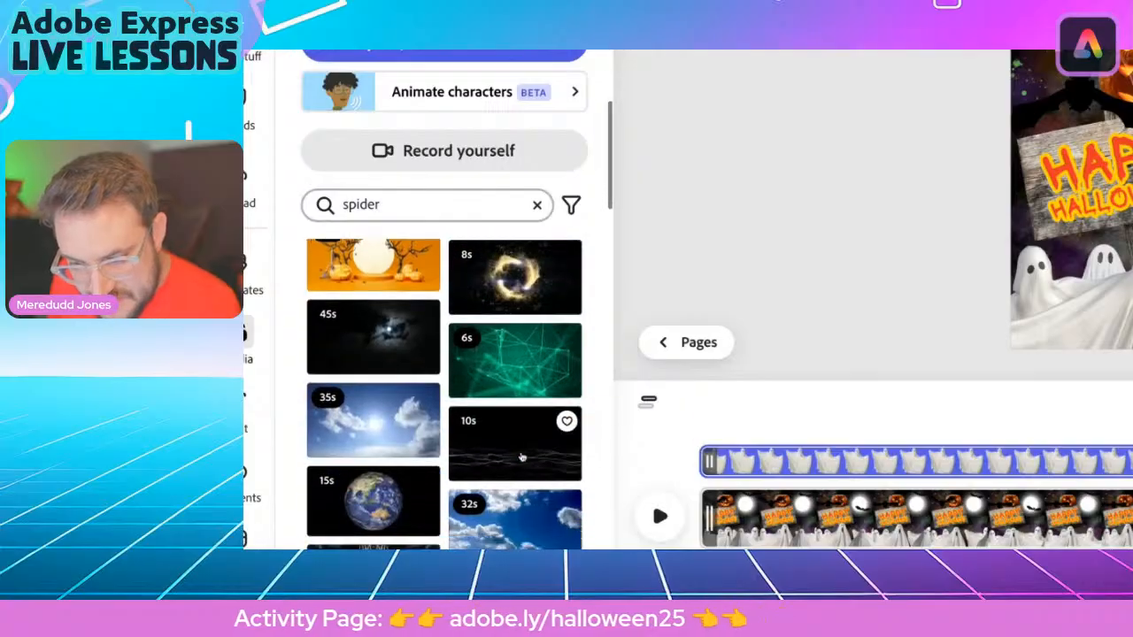
scroll(441, 435, down, 4)
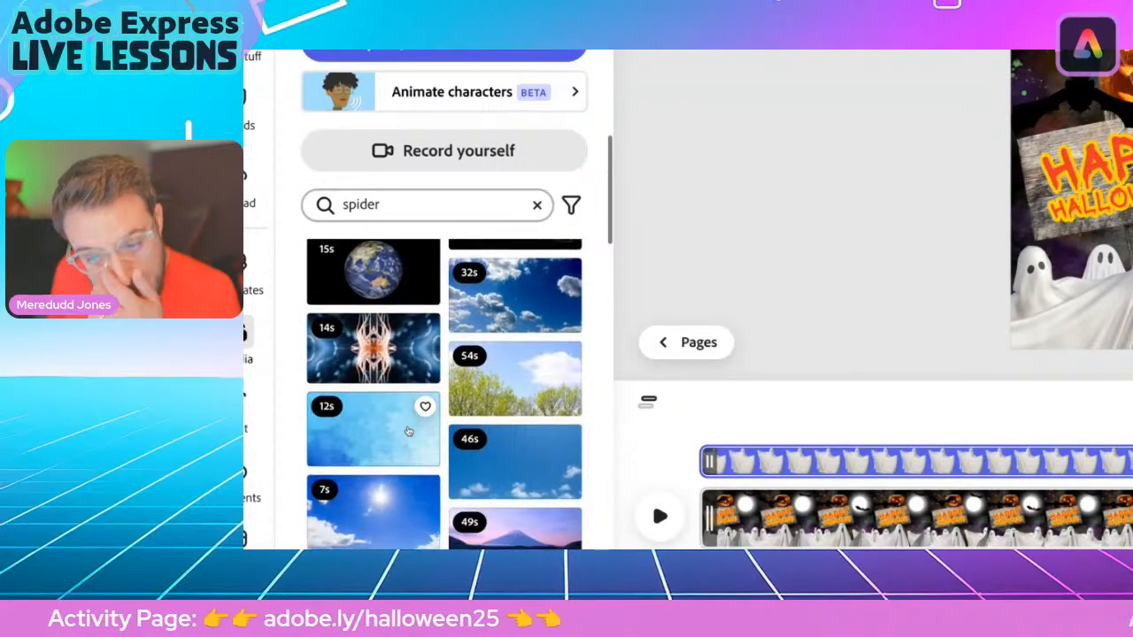
scroll(408, 431, down, 3)
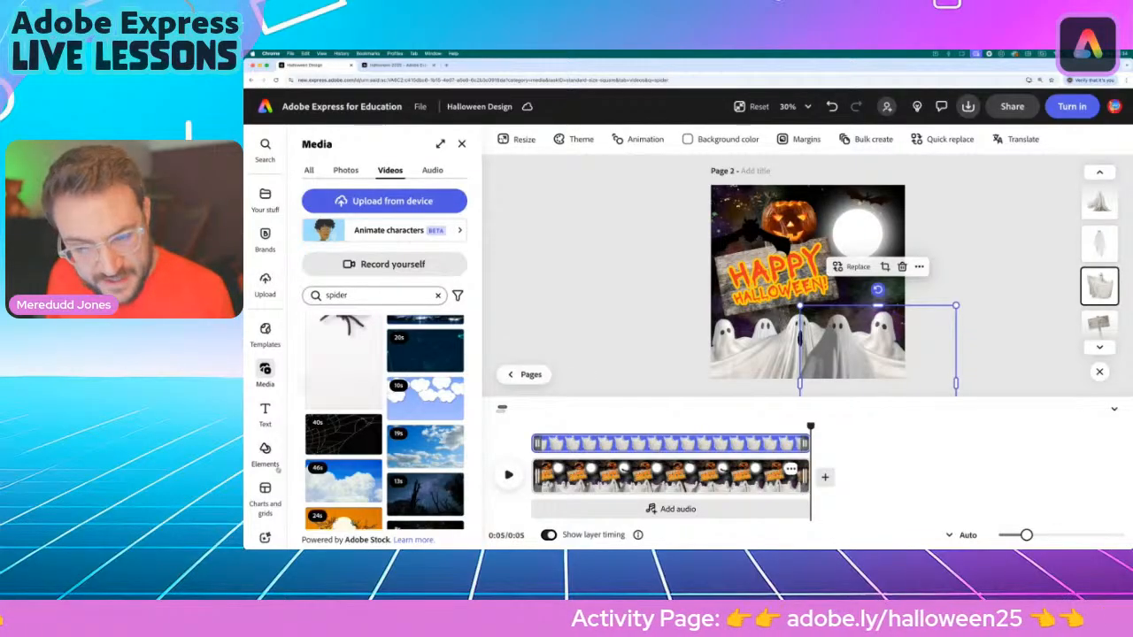
Search the stickers for "spider" and add the solid black long-legged spider to page 2
mouse_move(257, 464)
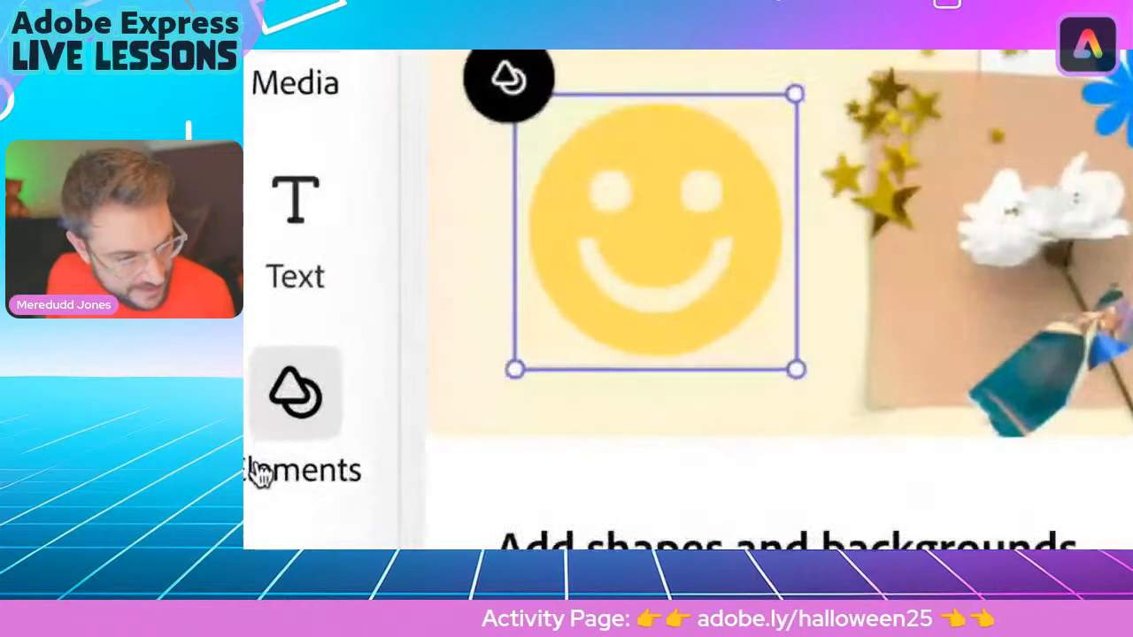
click(284, 428)
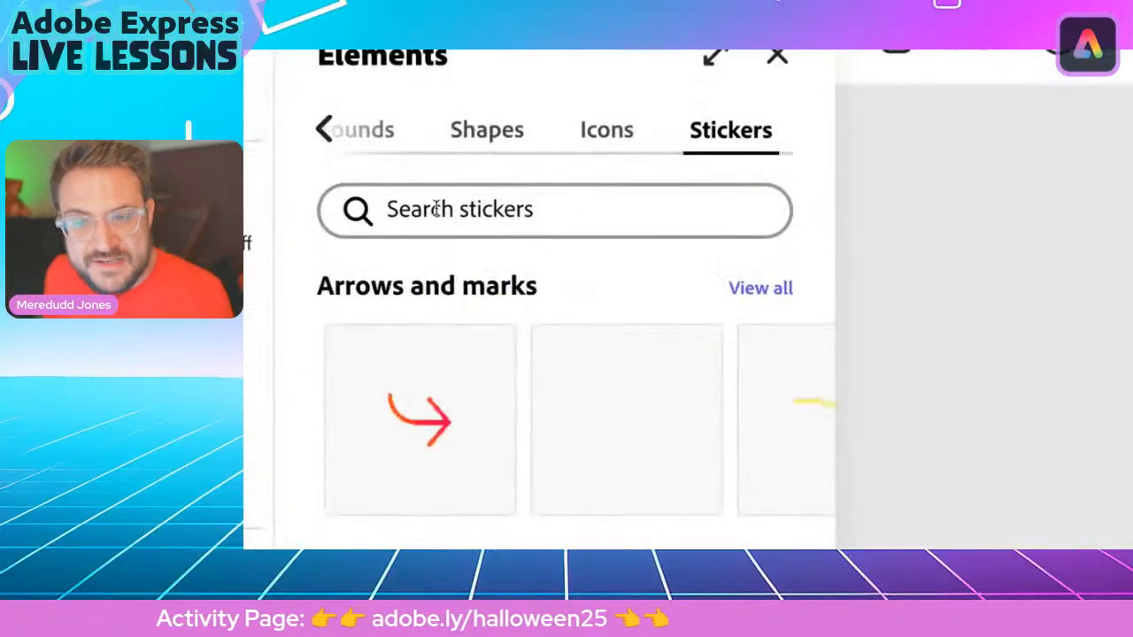
click(343, 199)
text(spidrr)
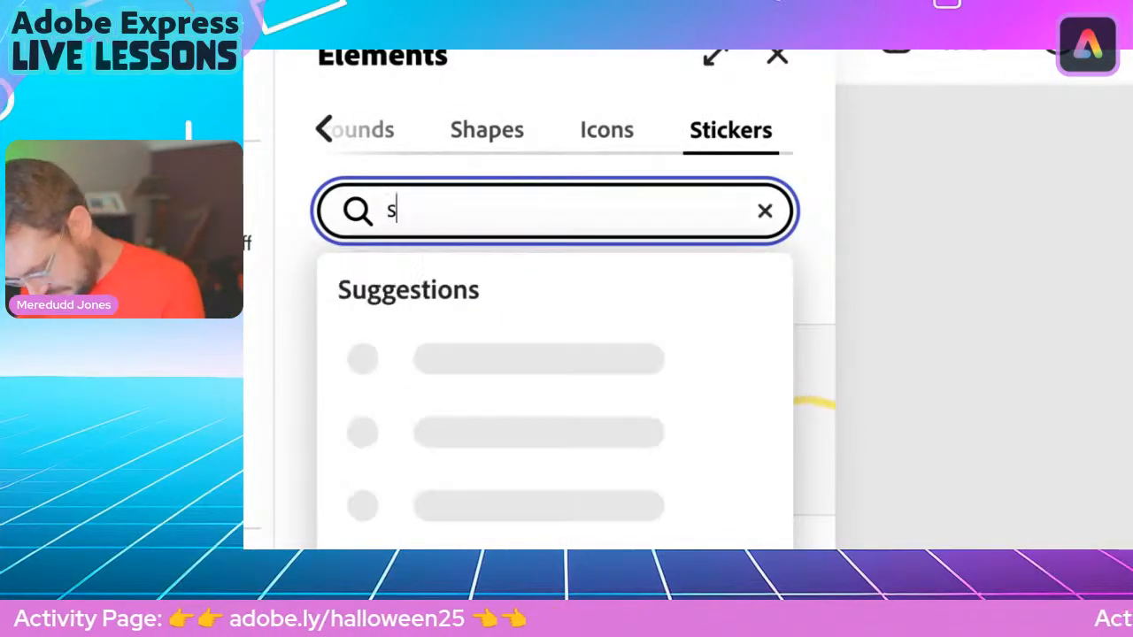
key(BackSpace)
key(BackSpace)
text(er)
key(Return)
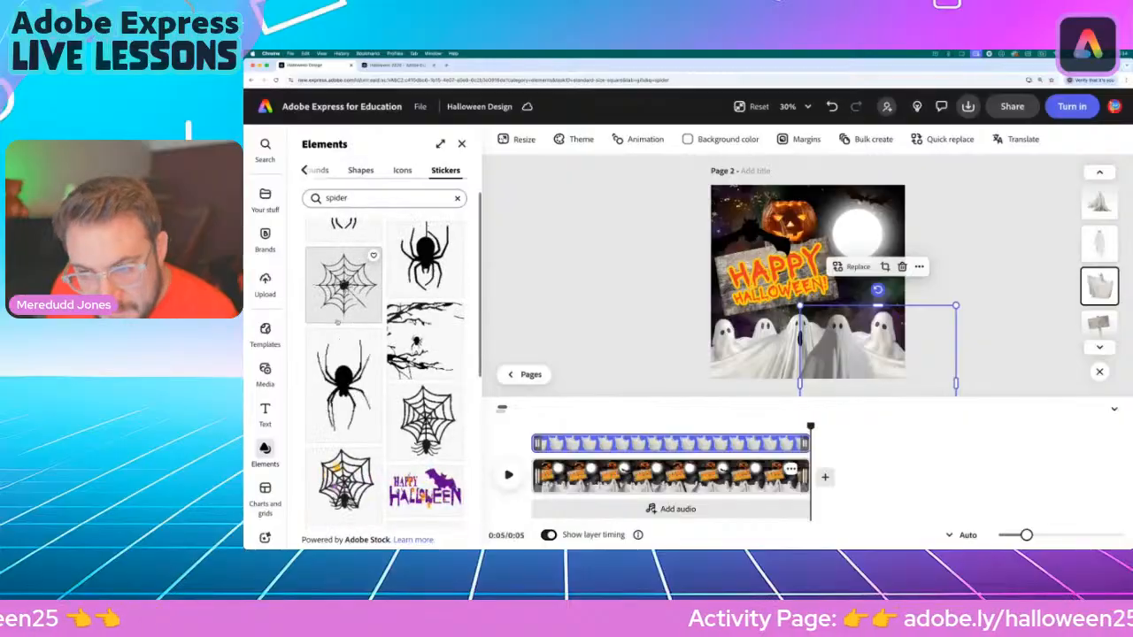
scroll(337, 323, down, 2)
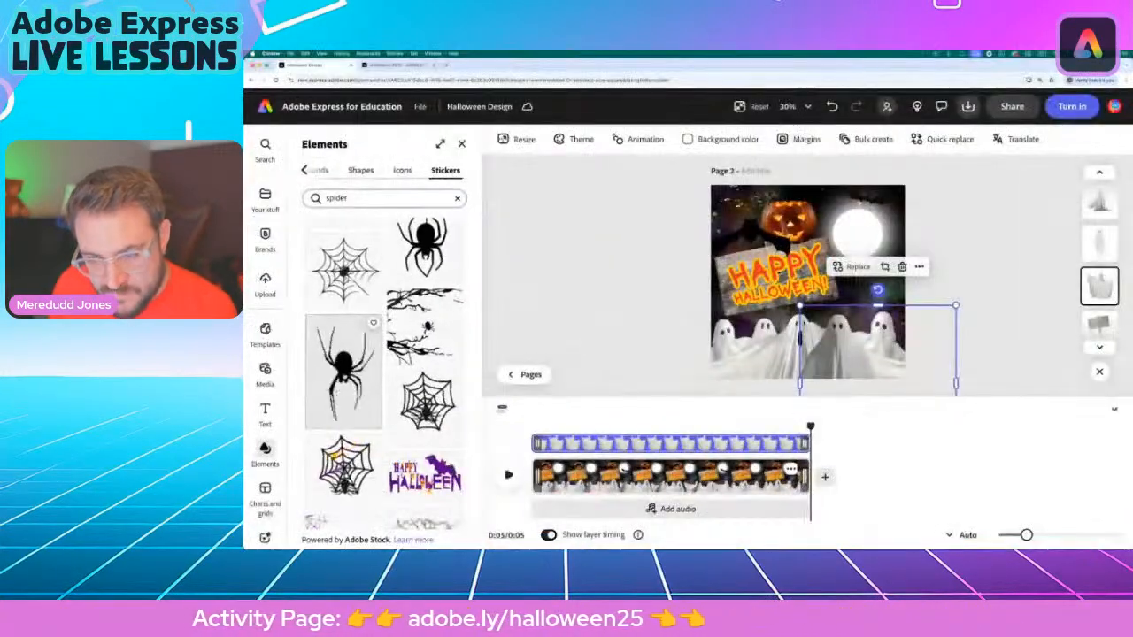
click(344, 372)
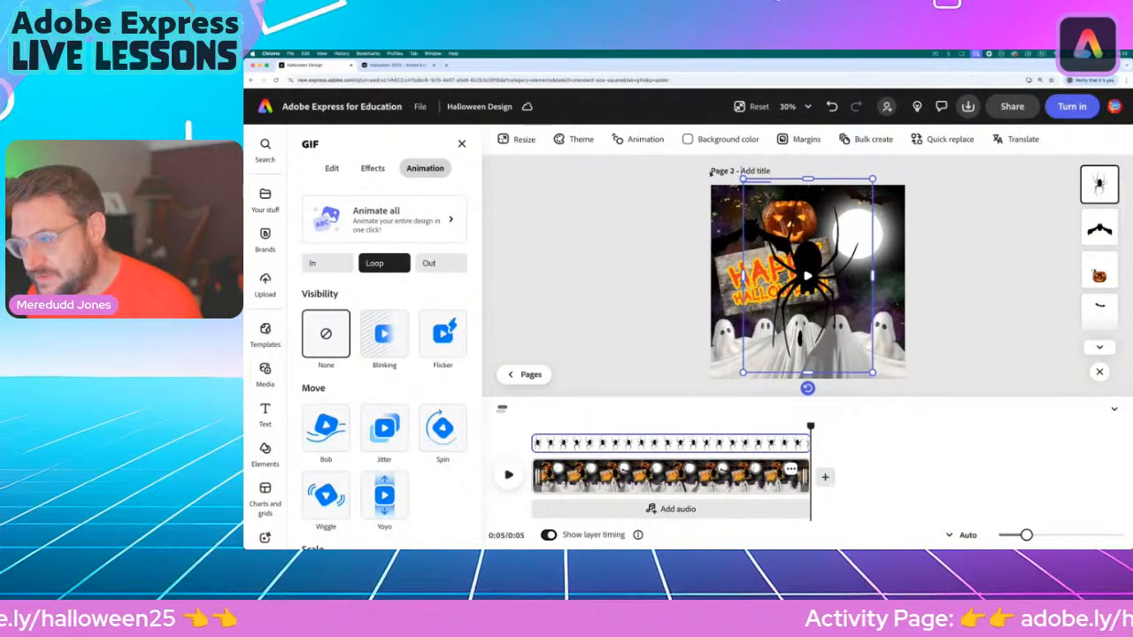
Enlarge the spider sticker beyond the page edges, rotate it so its head points up and to the left, and centre it over the design
drag(743, 179, 680, 156)
drag(782, 213, 813, 267)
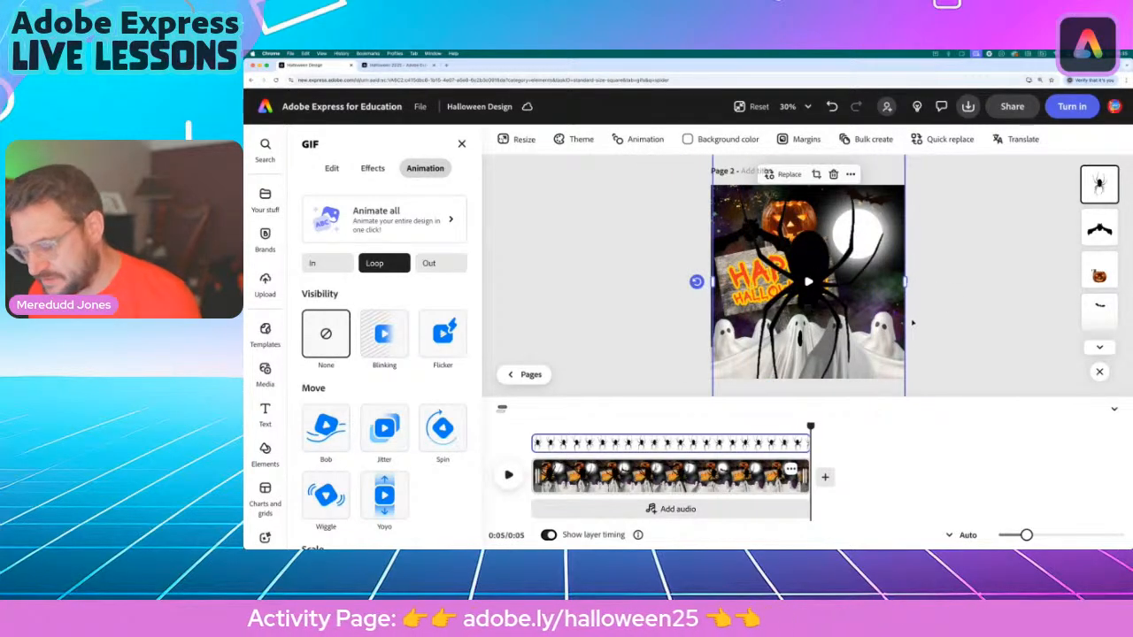
scroll(912, 321, down, 5)
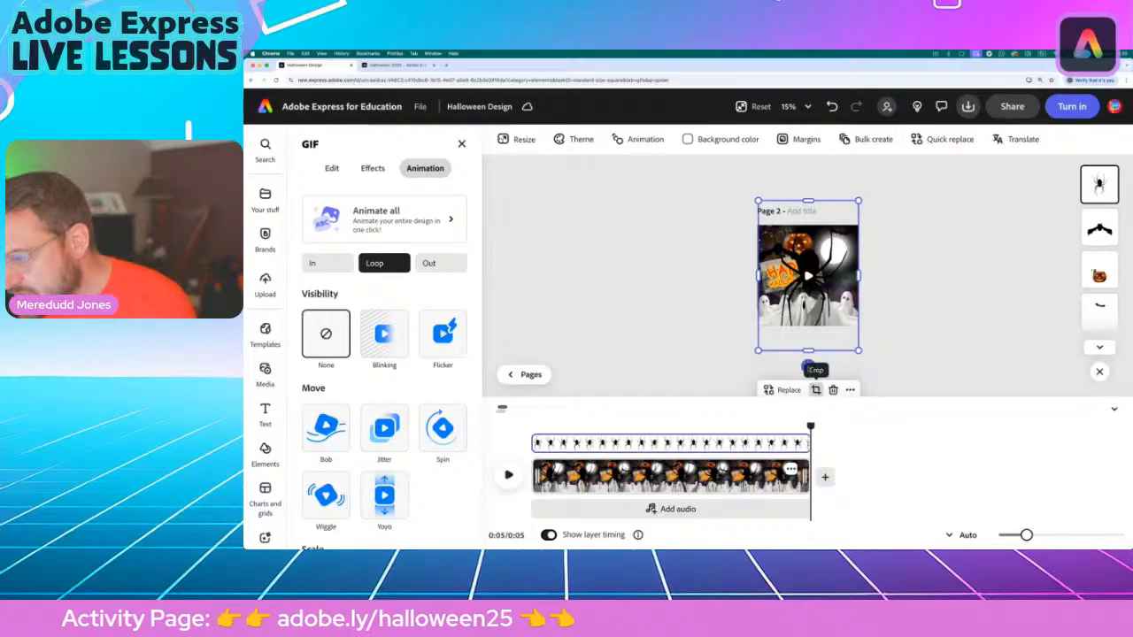
drag(807, 366, 762, 196)
drag(807, 275, 802, 271)
drag(721, 232, 677, 222)
mouse_move(782, 262)
mouse_down()
mouse_move(807, 277)
mouse_move(797, 264)
mouse_up()
Preview the page with the spider, and trim the start of its layer so it appears about 2 seconds in
drag(810, 427, 668, 428)
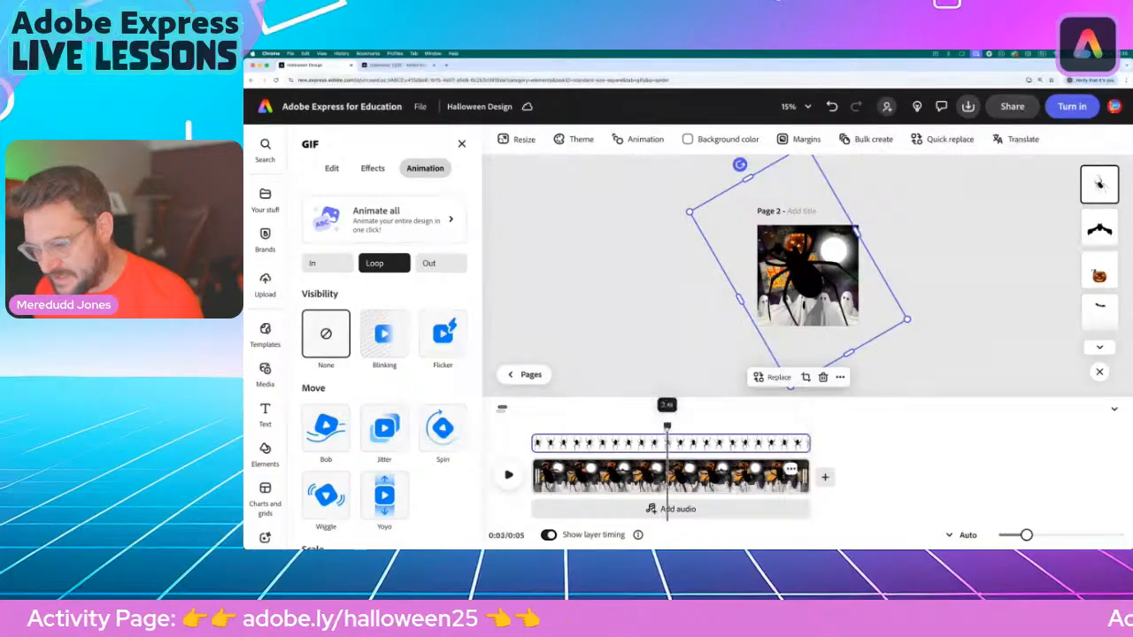
click(508, 475)
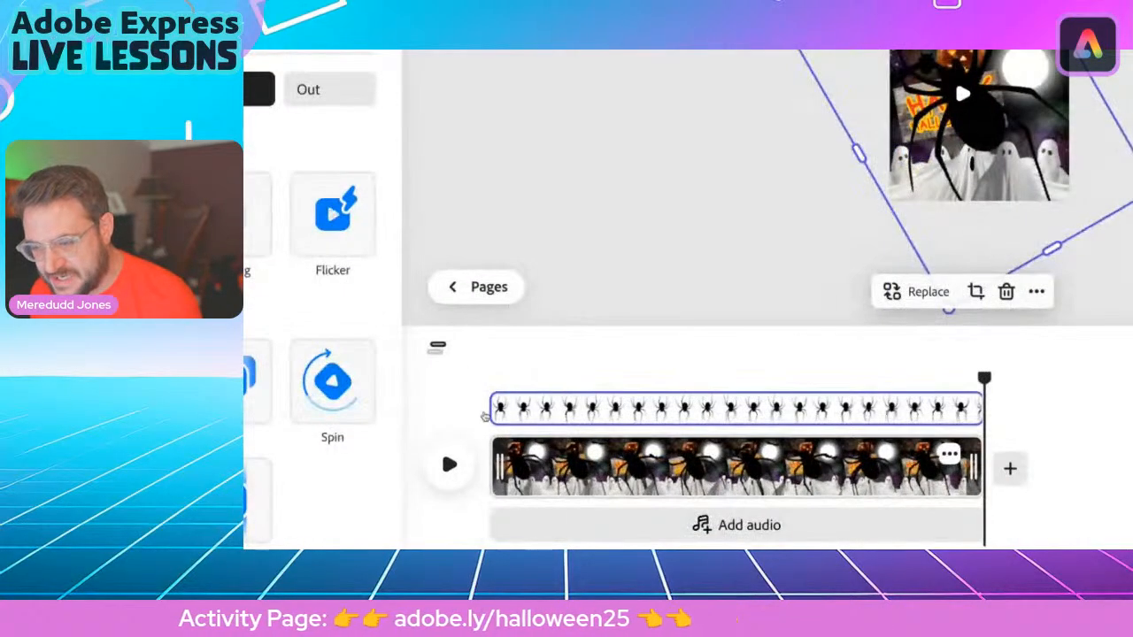
mouse_move(503, 409)
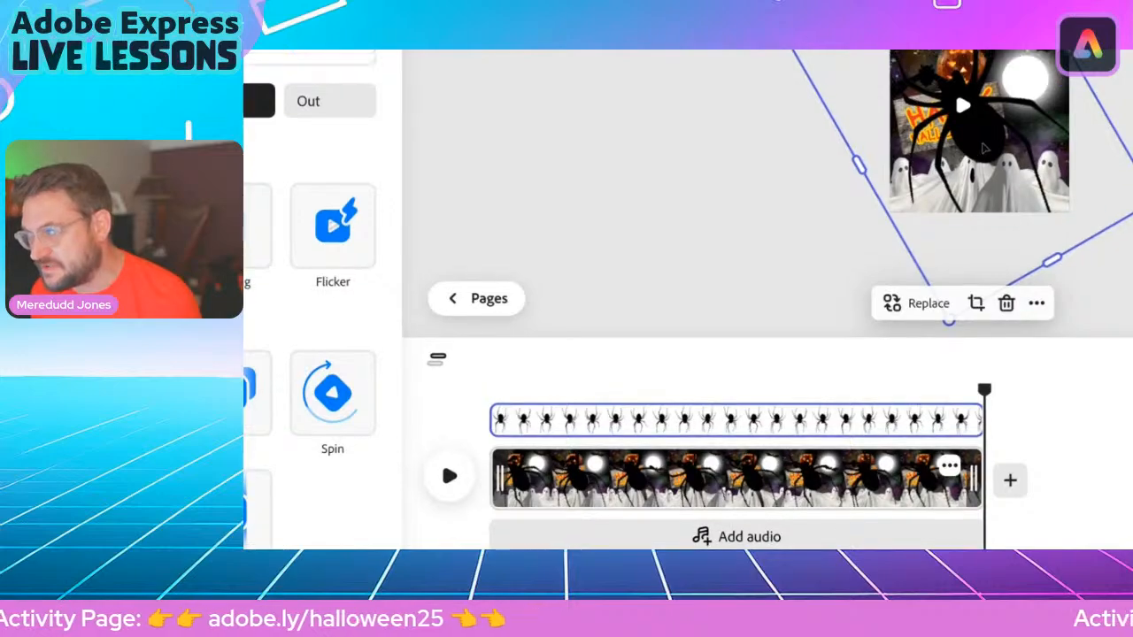
mouse_move(511, 427)
drag(499, 421, 706, 425)
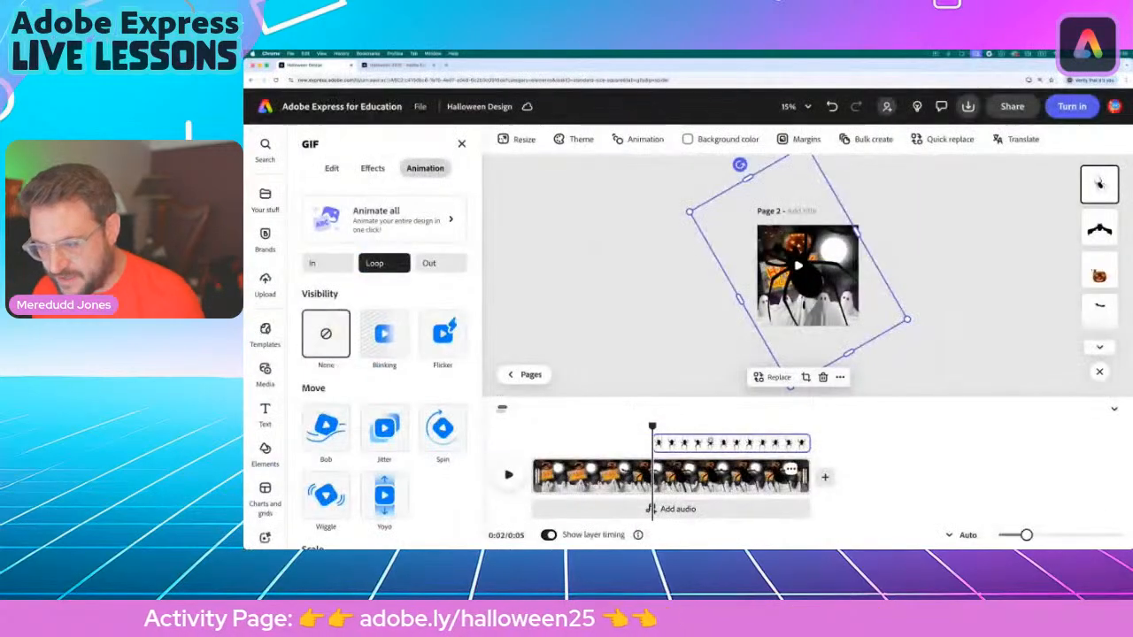
Play page 2 from the beginning to check when the spider appears
drag(653, 427, 531, 446)
click(509, 476)
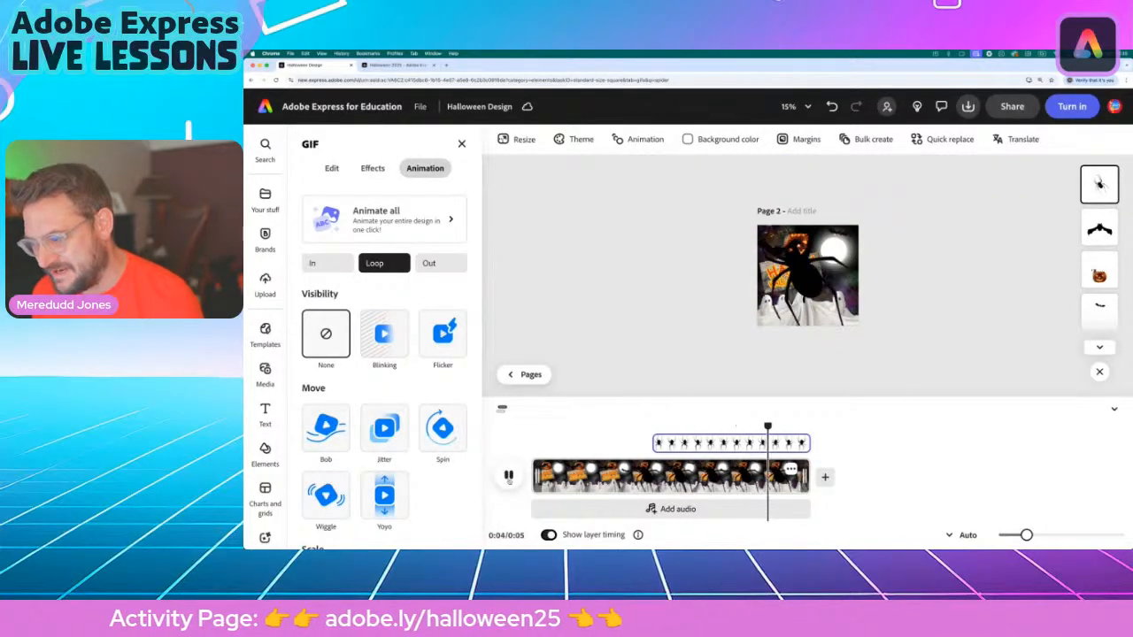
click(509, 476)
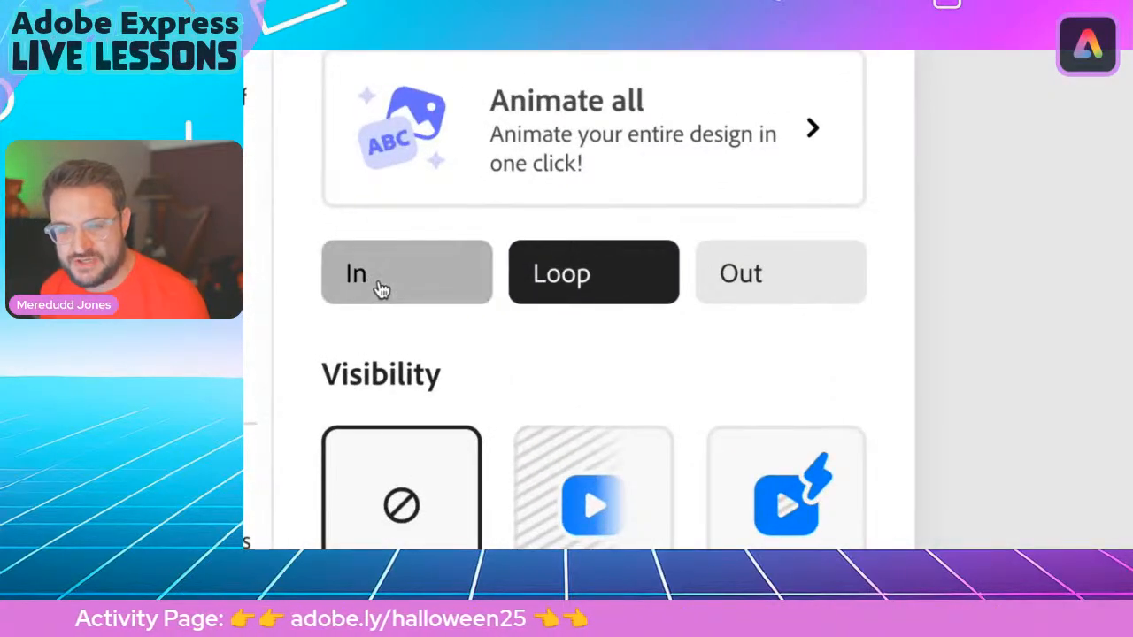
Apply the Shrink scale effect as the spider's In animation
click(365, 279)
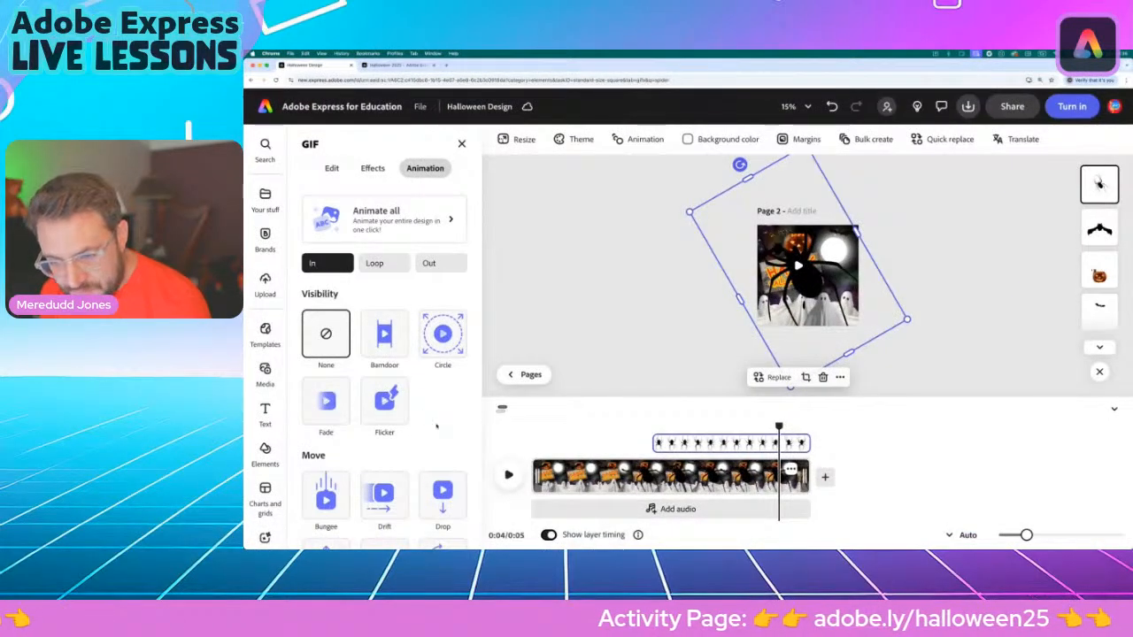
scroll(436, 427, down, 5)
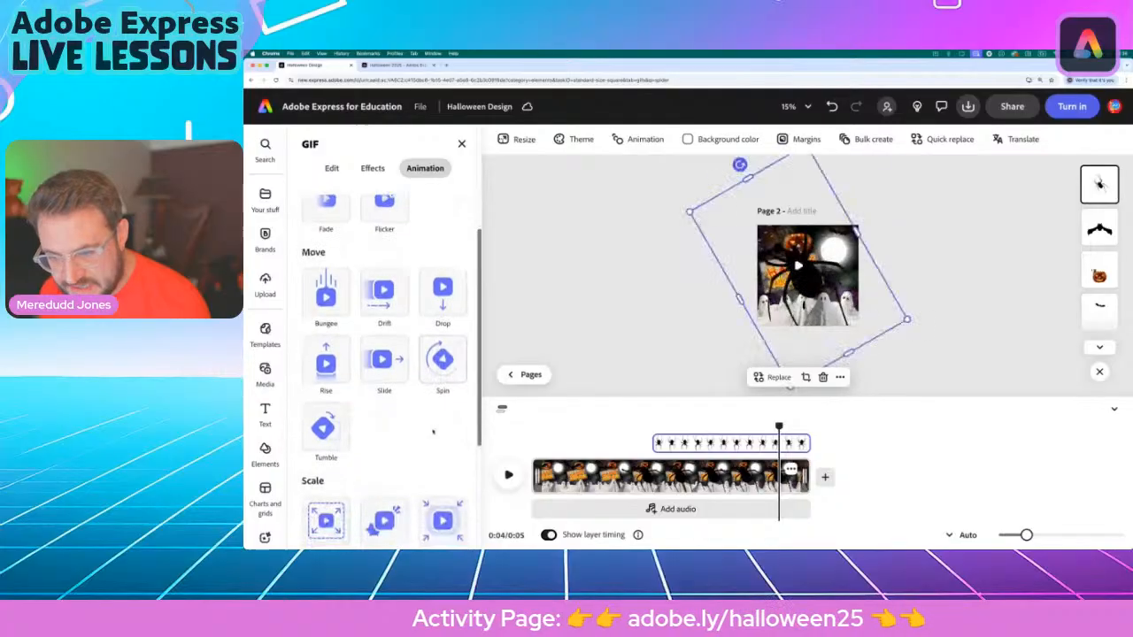
scroll(434, 431, down, 4)
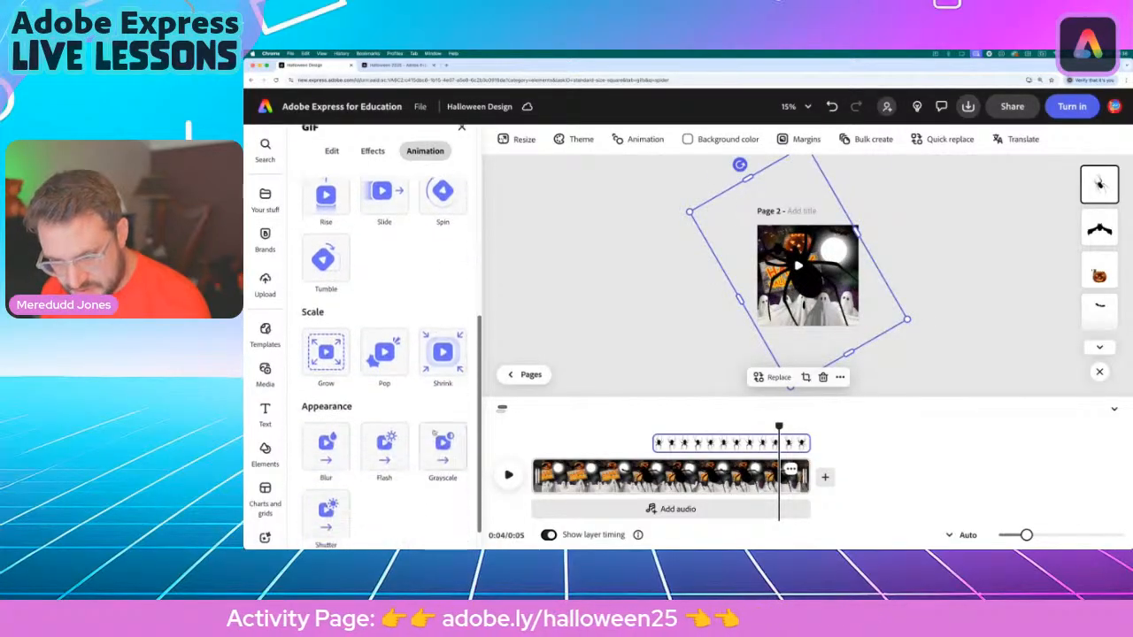
scroll(442, 349, down, 1)
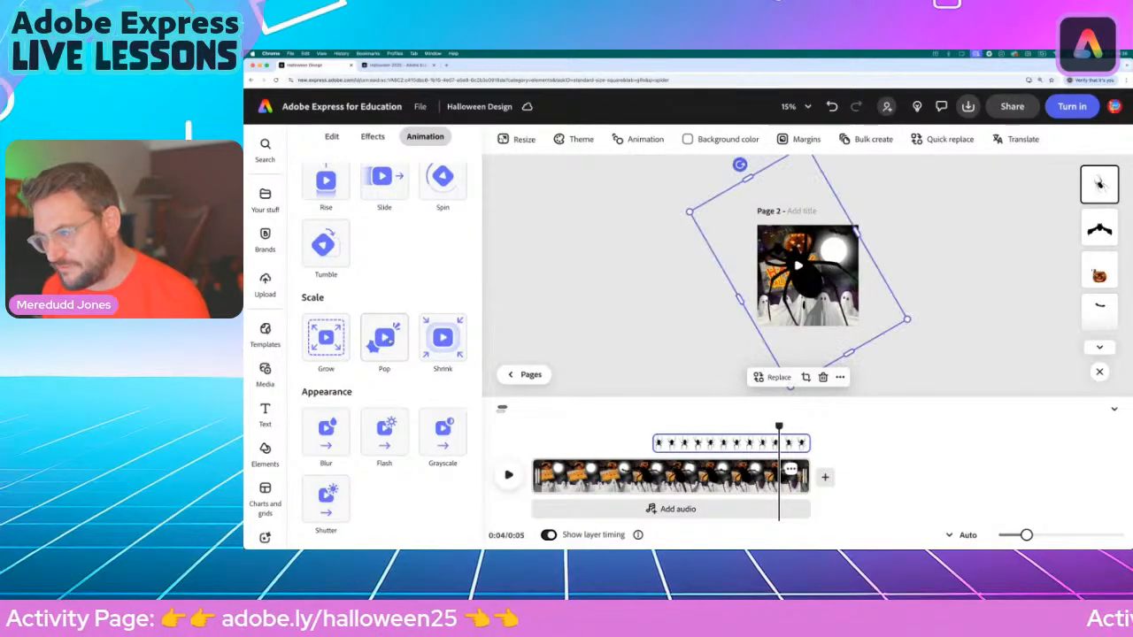
click(442, 340)
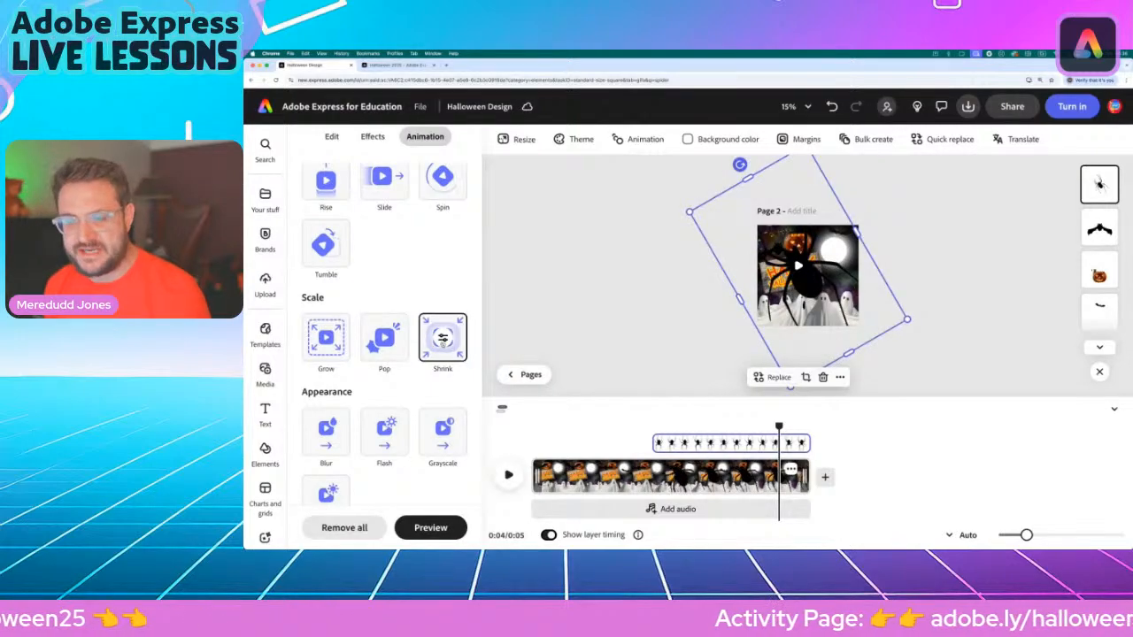
Set the spider's Shrink duration to 0.33 s and play the page from before its entrance to check it
click(443, 338)
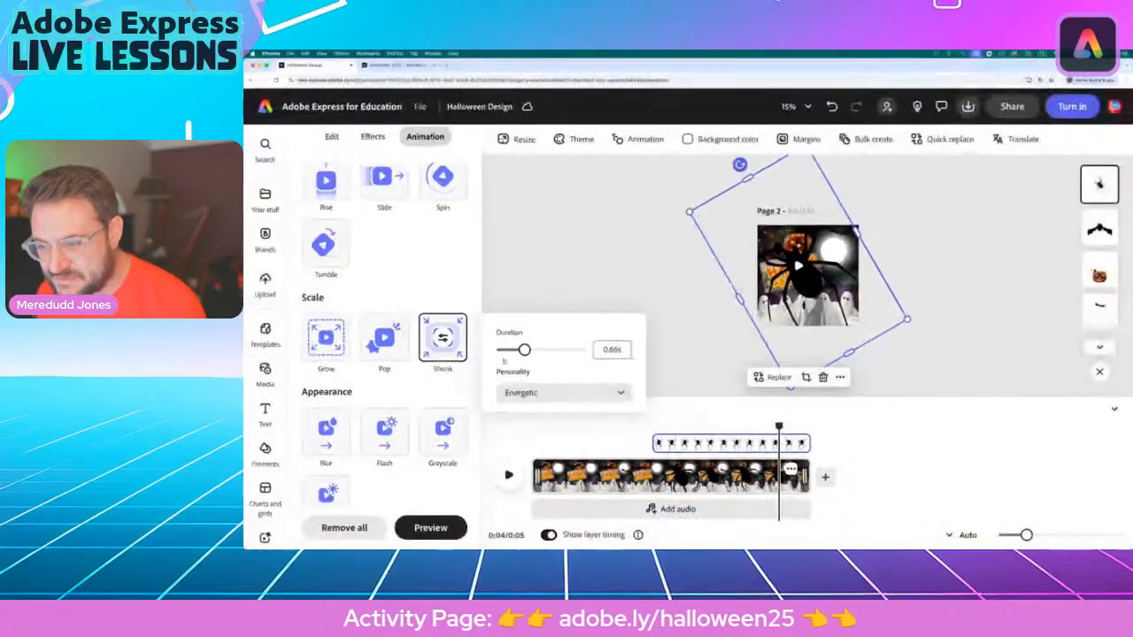
drag(512, 349, 507, 352)
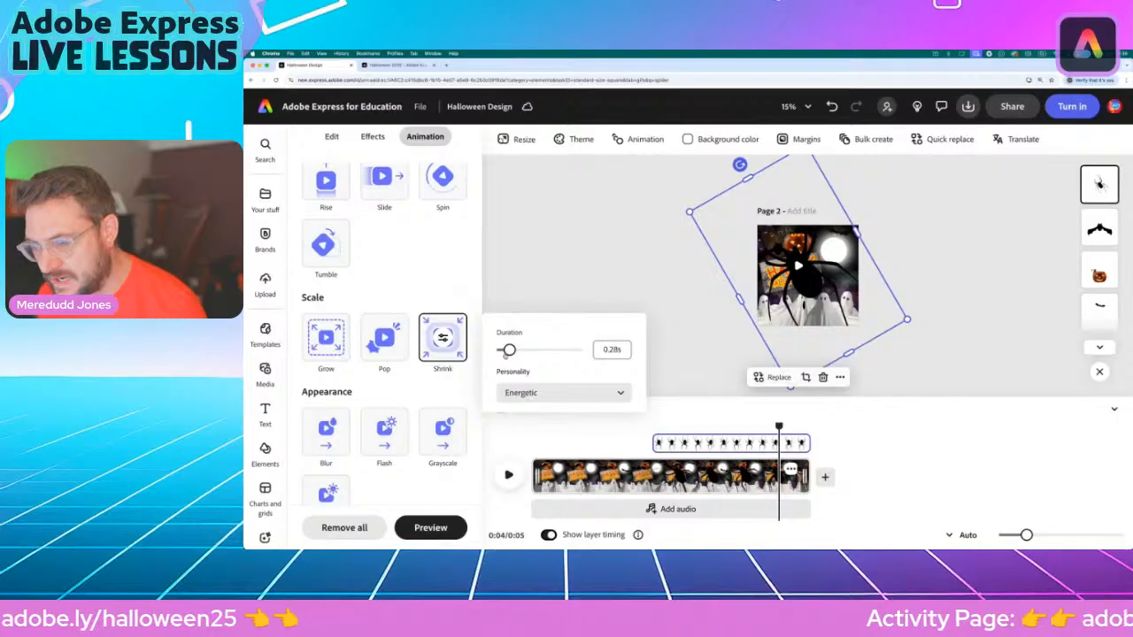
drag(527, 350, 556, 351)
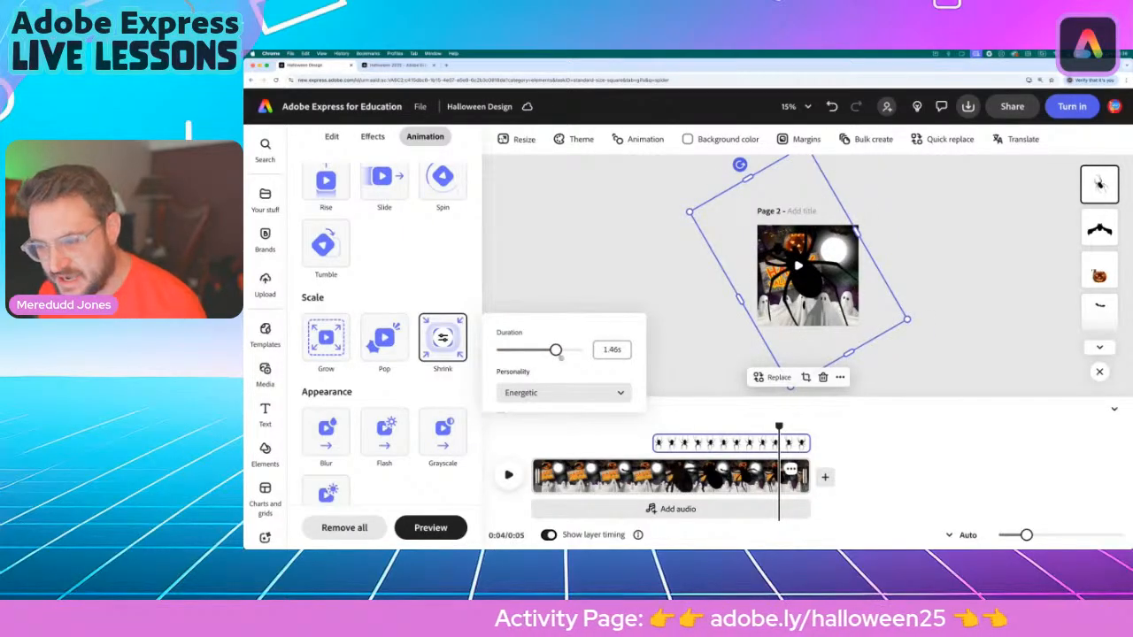
mouse_move(501, 358)
mouse_down()
mouse_move(478, 360)
mouse_move(512, 350)
mouse_up()
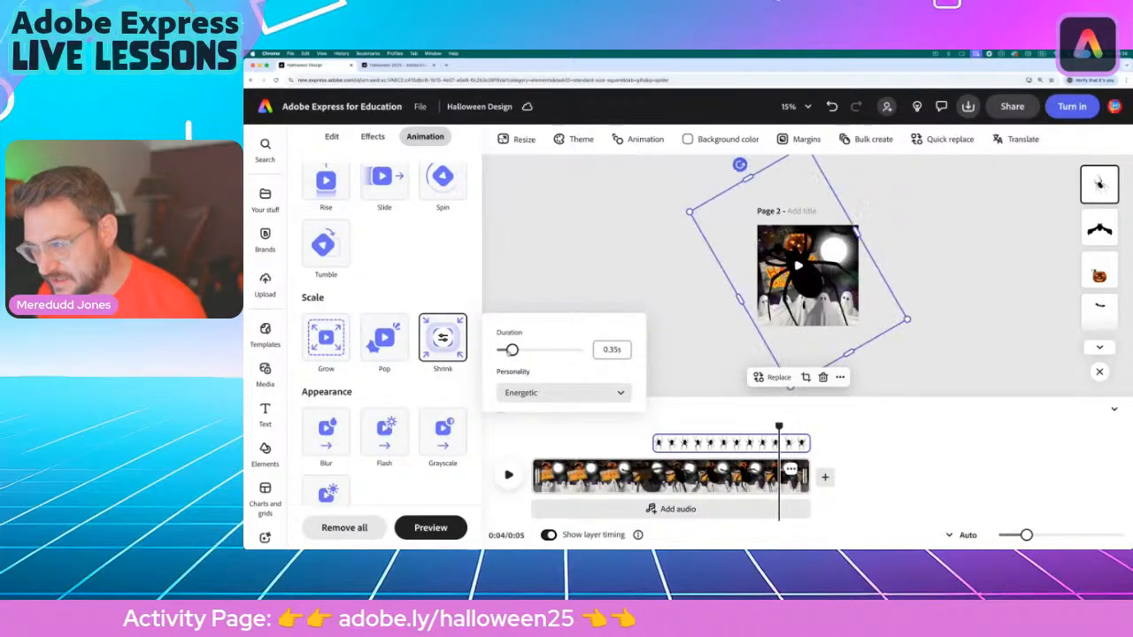
drag(512, 351, 520, 350)
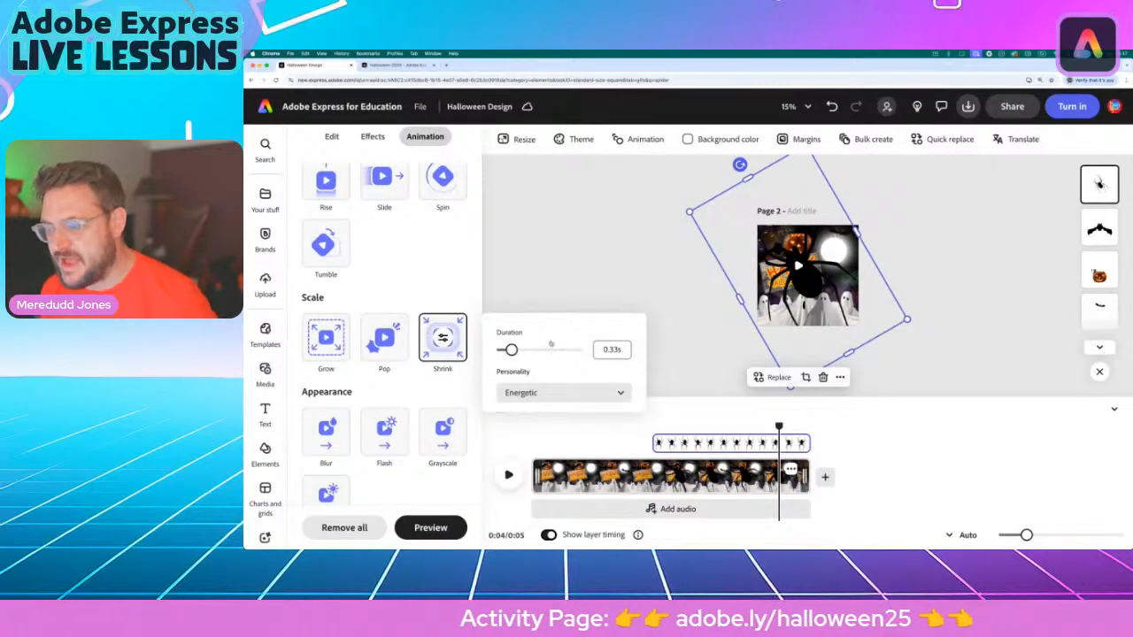
click(683, 355)
drag(779, 428, 620, 427)
click(509, 476)
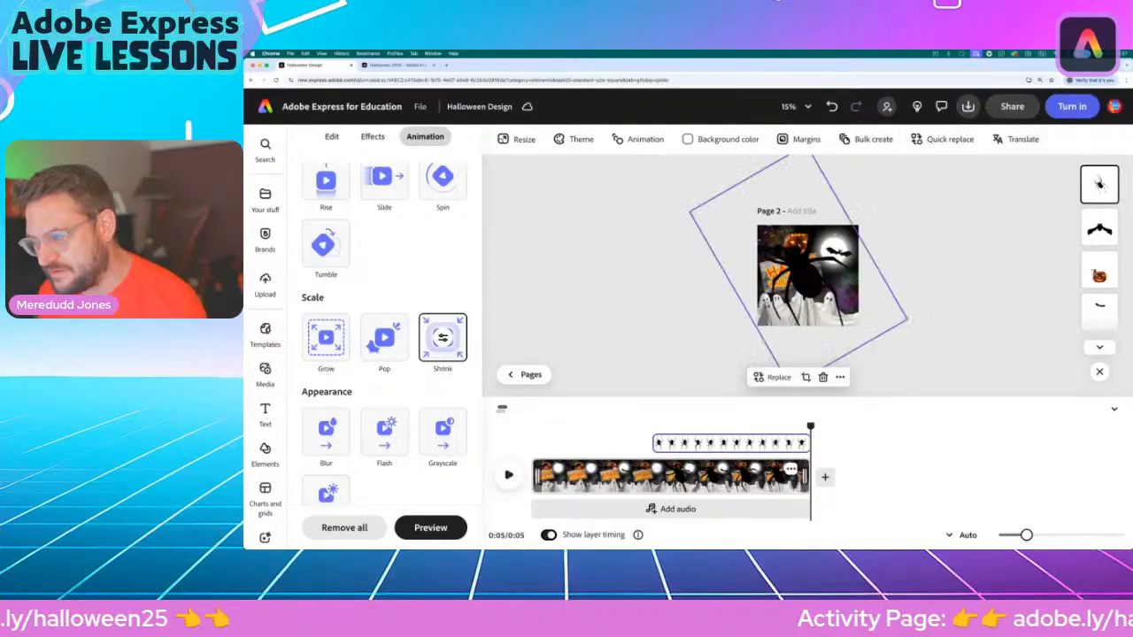
Apply the Bob effect as the spider's Loop animation and play page 2 from the start to check it
drag(810, 427, 708, 427)
scroll(384, 240, up, 5)
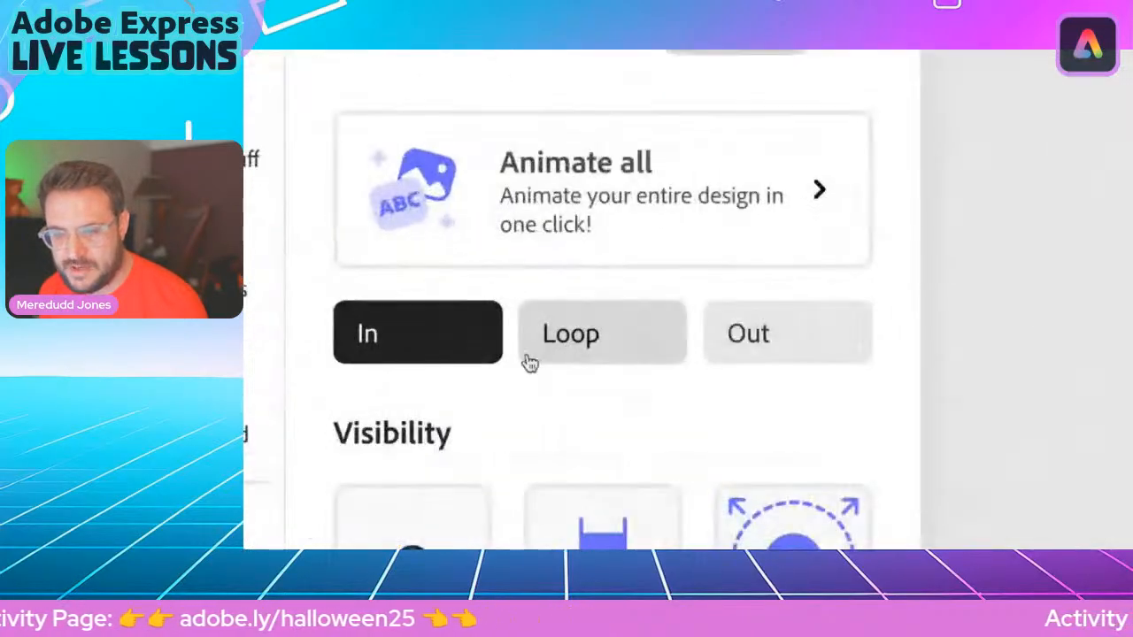
click(374, 263)
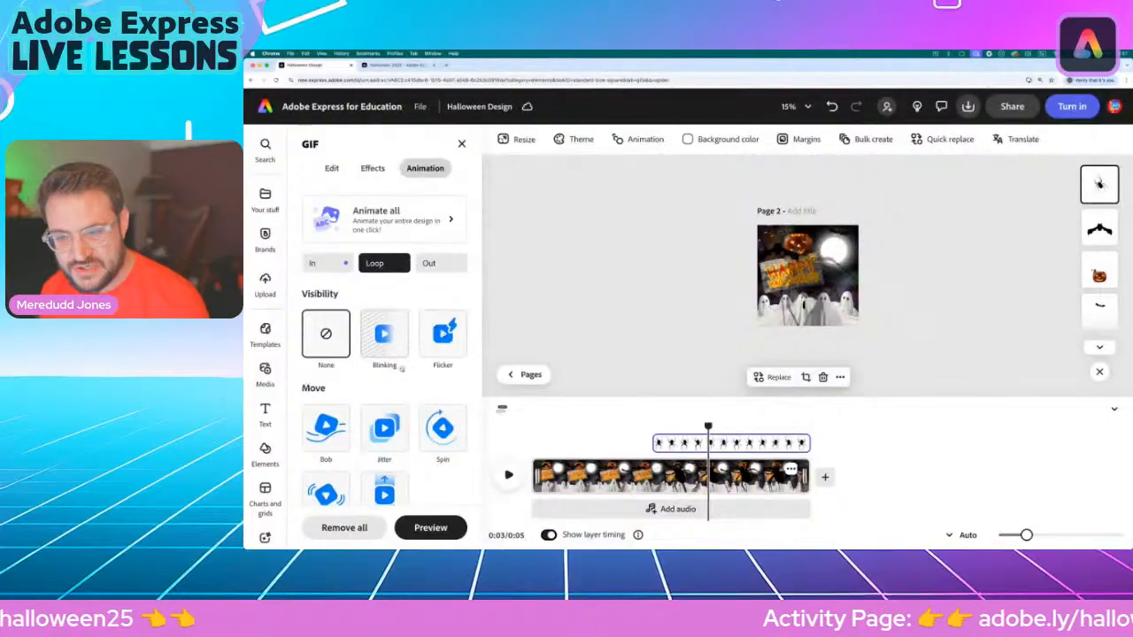
scroll(449, 439, down, 2)
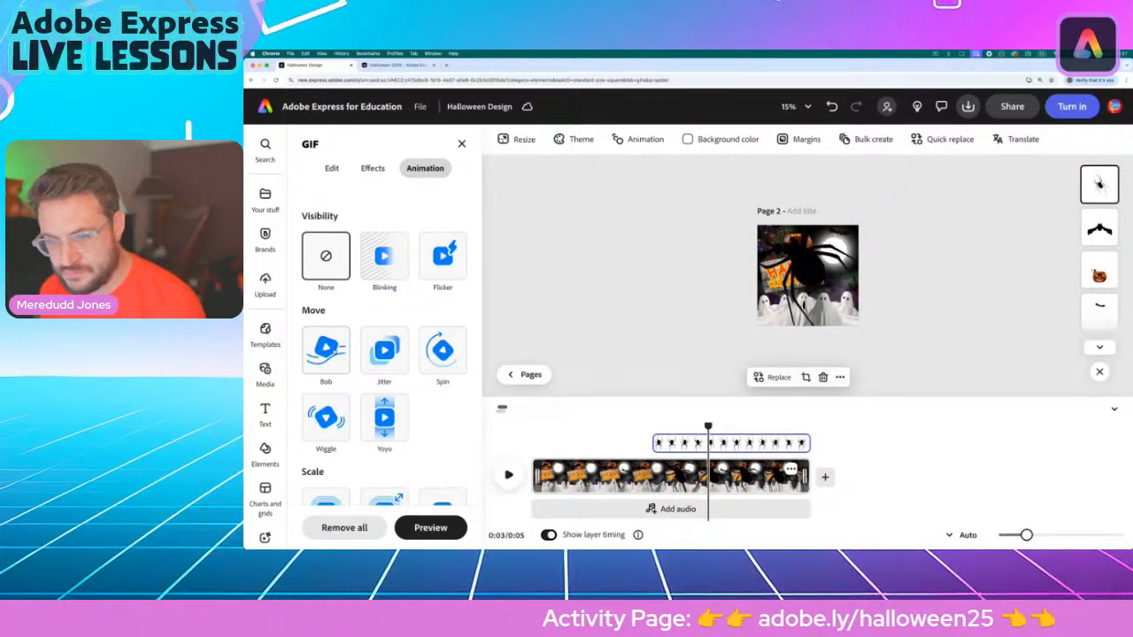
scroll(411, 424, down, 3)
scroll(410, 424, up, 4)
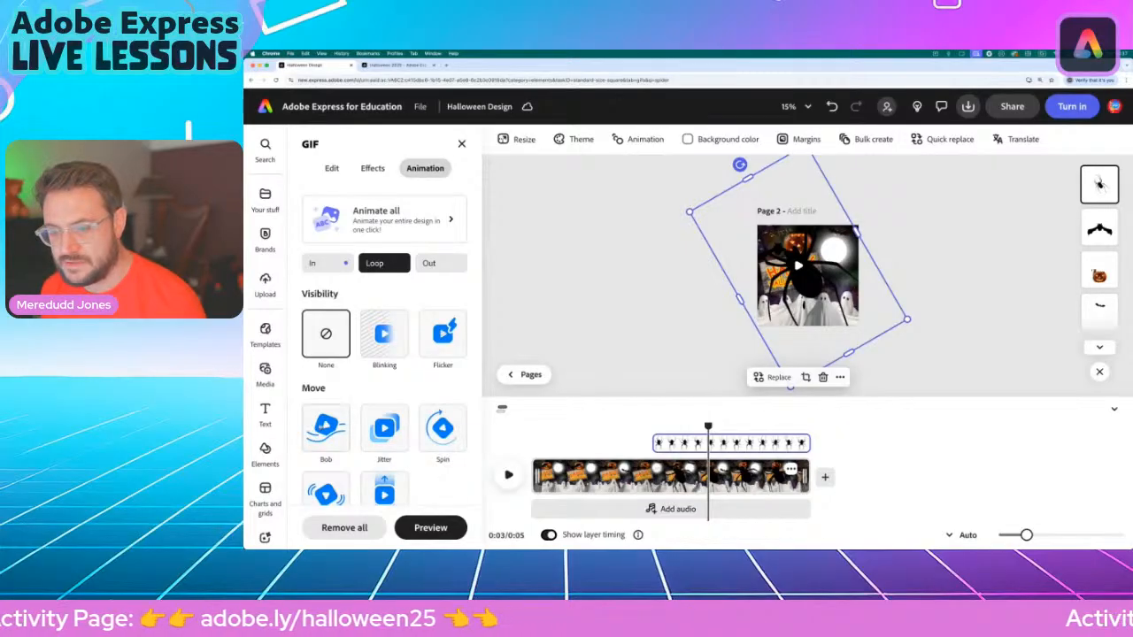
click(327, 428)
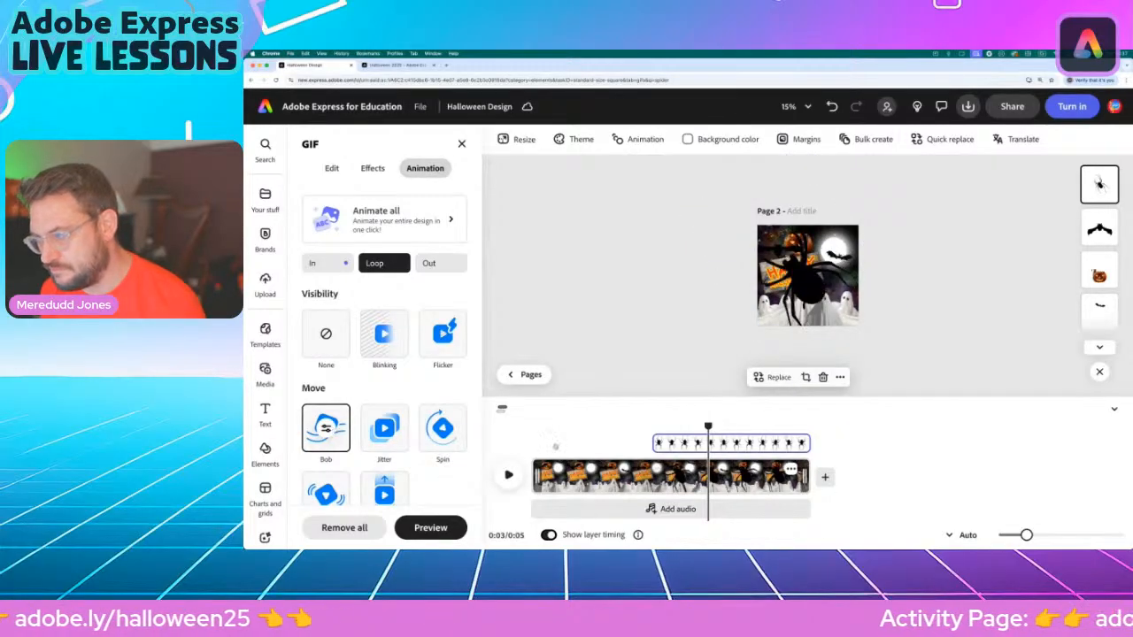
drag(708, 427, 513, 497)
click(508, 476)
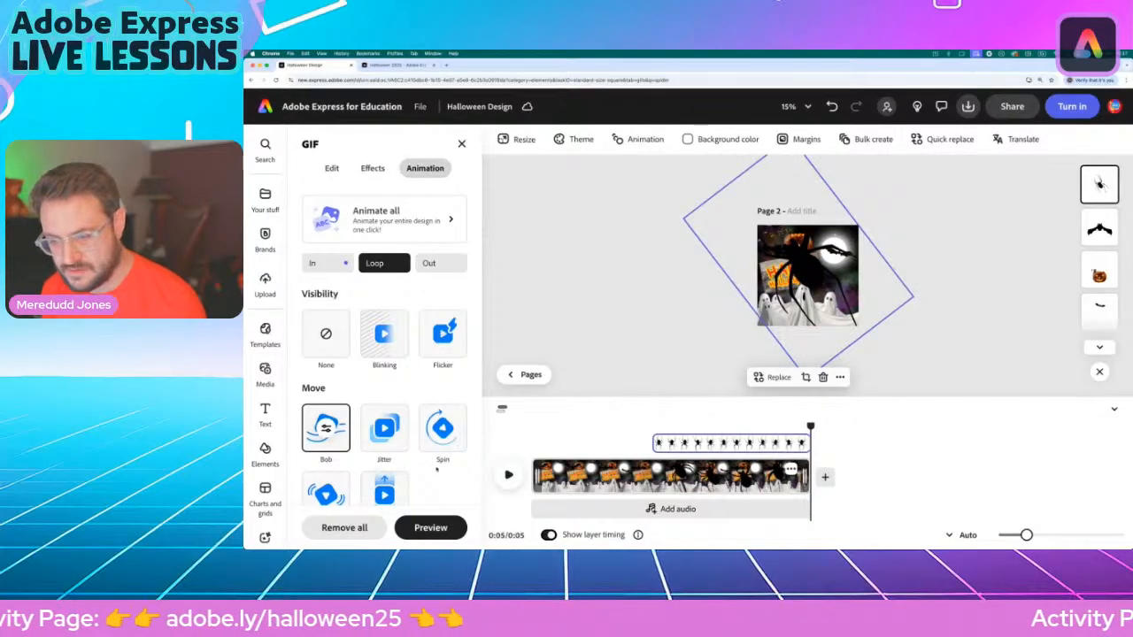
Apply the Spin effect as the spider's Loop animation and play the page to check it
scroll(436, 470, down, 2)
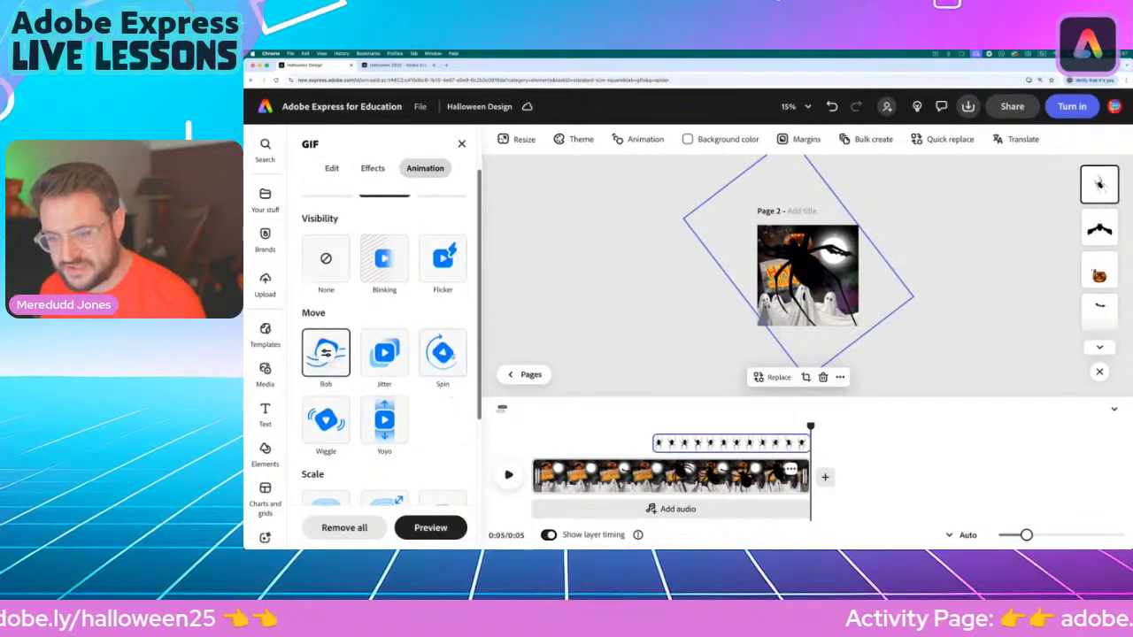
click(447, 359)
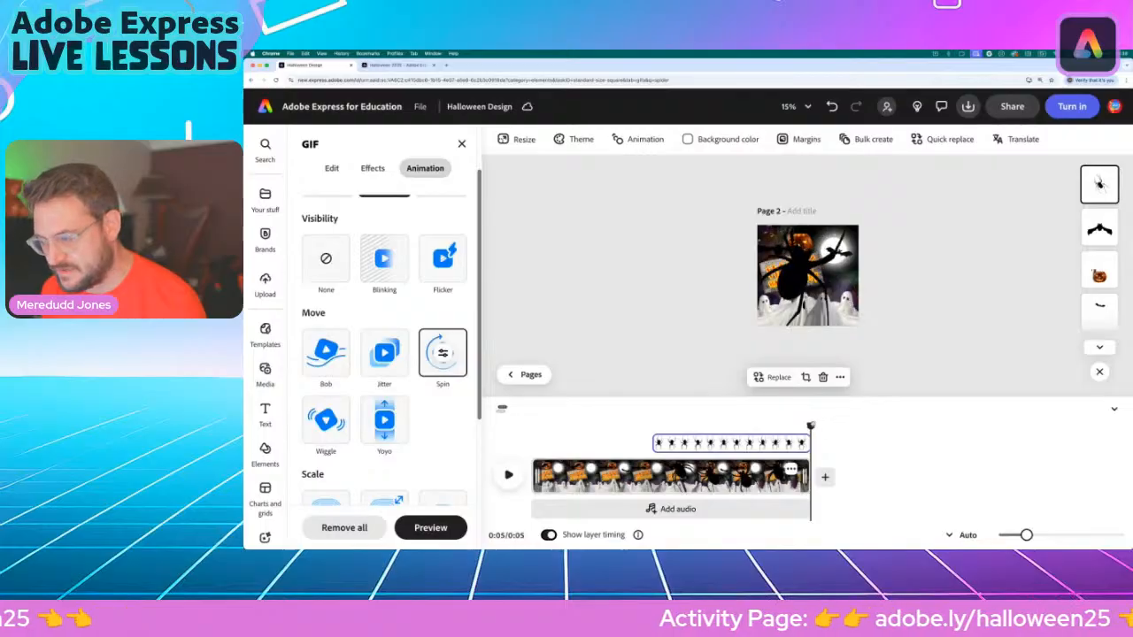
click(511, 481)
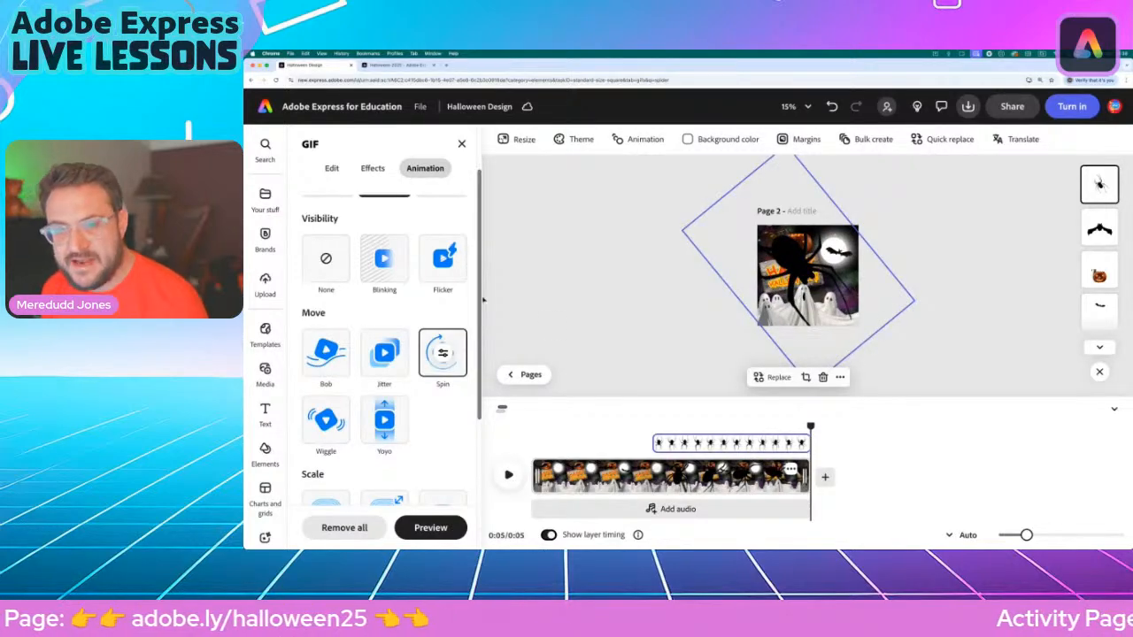
Apply the Pop scale effect as the spider's Out animation, raise its intensity to near the maximum, and play the page
scroll(383, 309, up, 2)
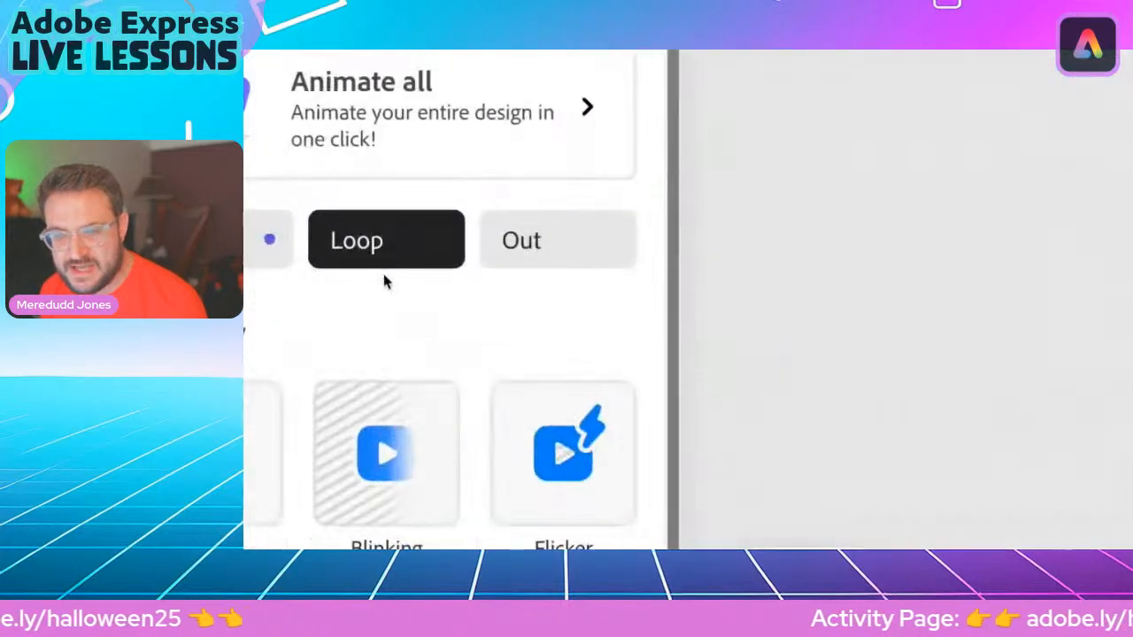
click(440, 266)
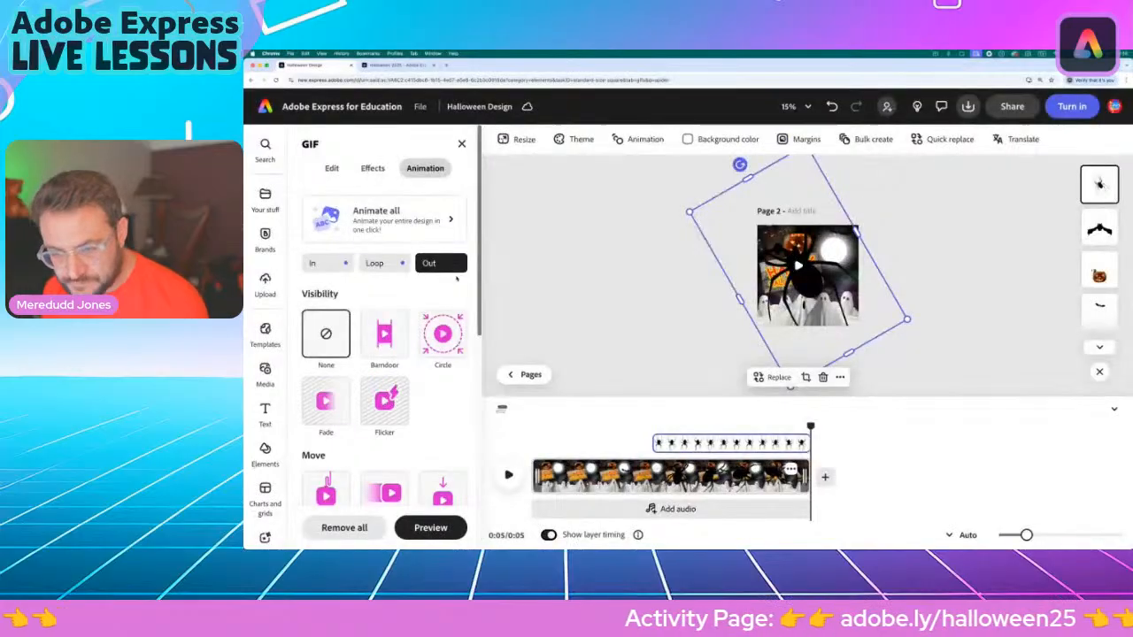
scroll(427, 430, down, 3)
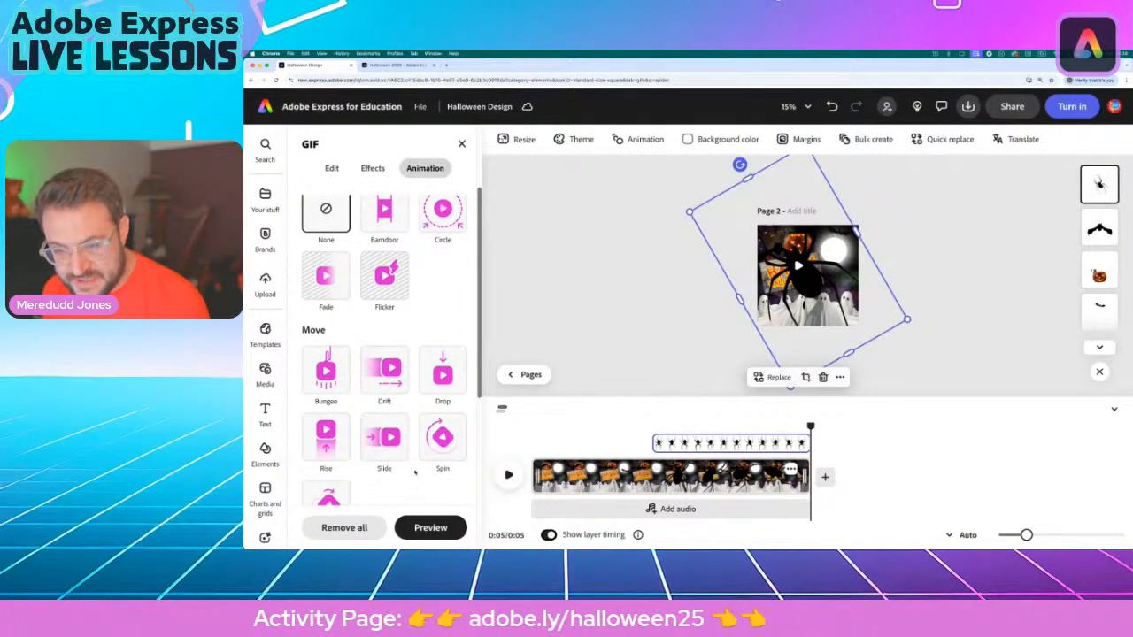
scroll(410, 475, down, 1)
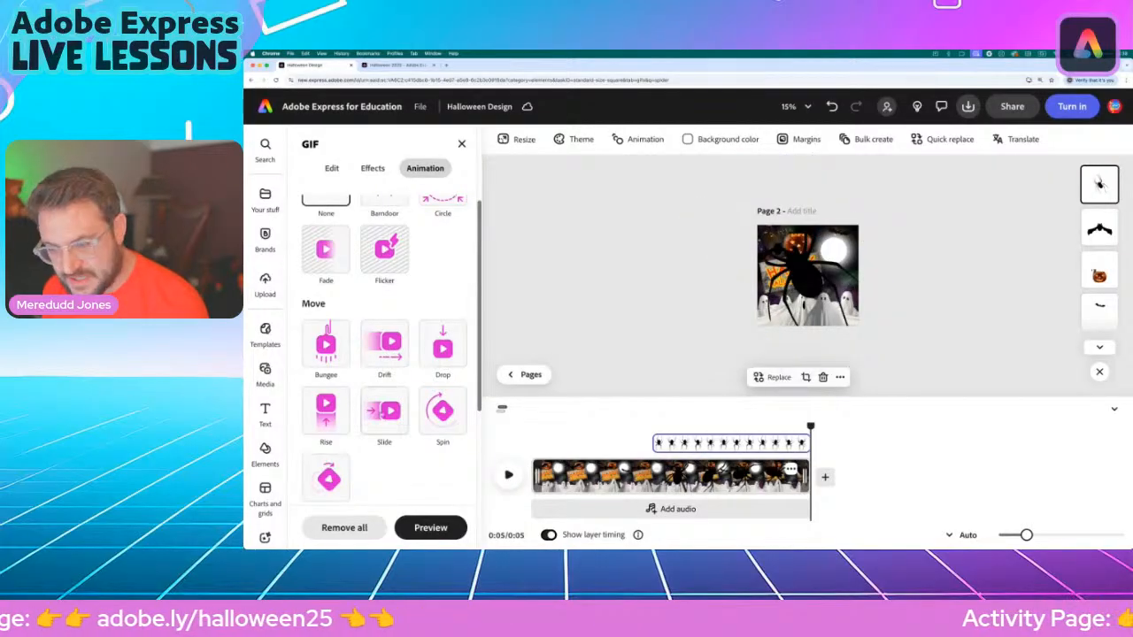
scroll(382, 426, down, 3)
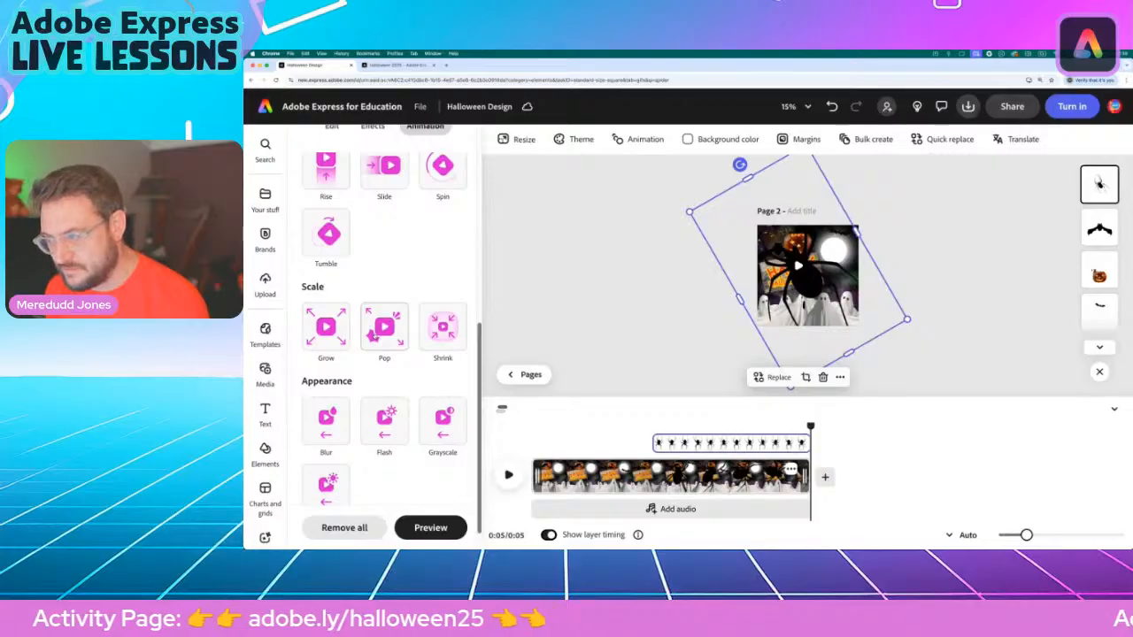
click(373, 334)
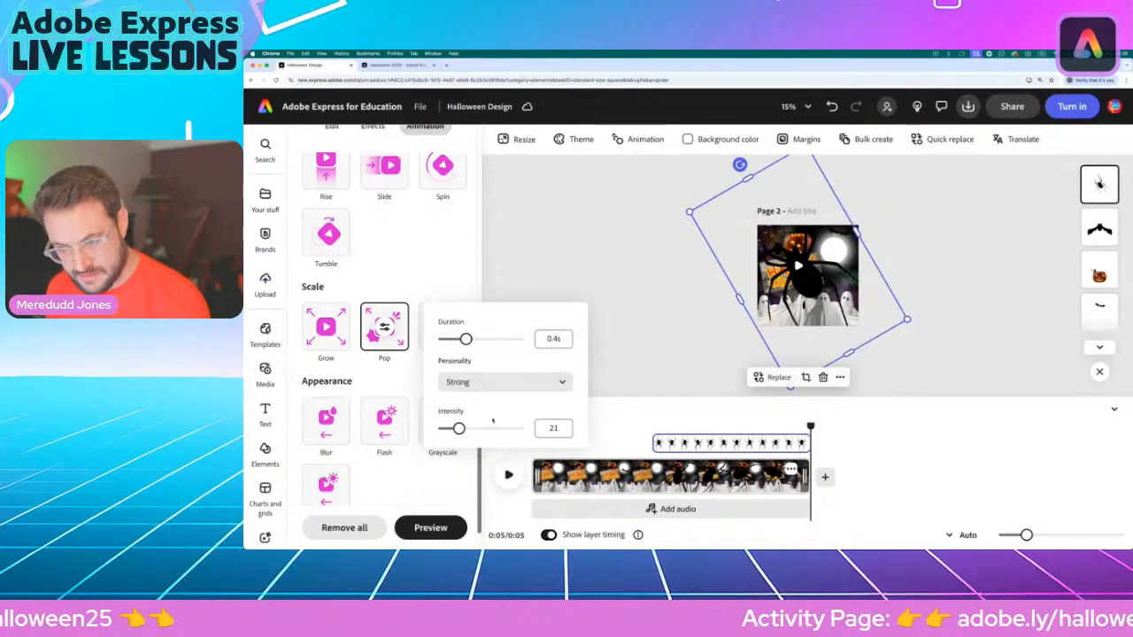
click(517, 432)
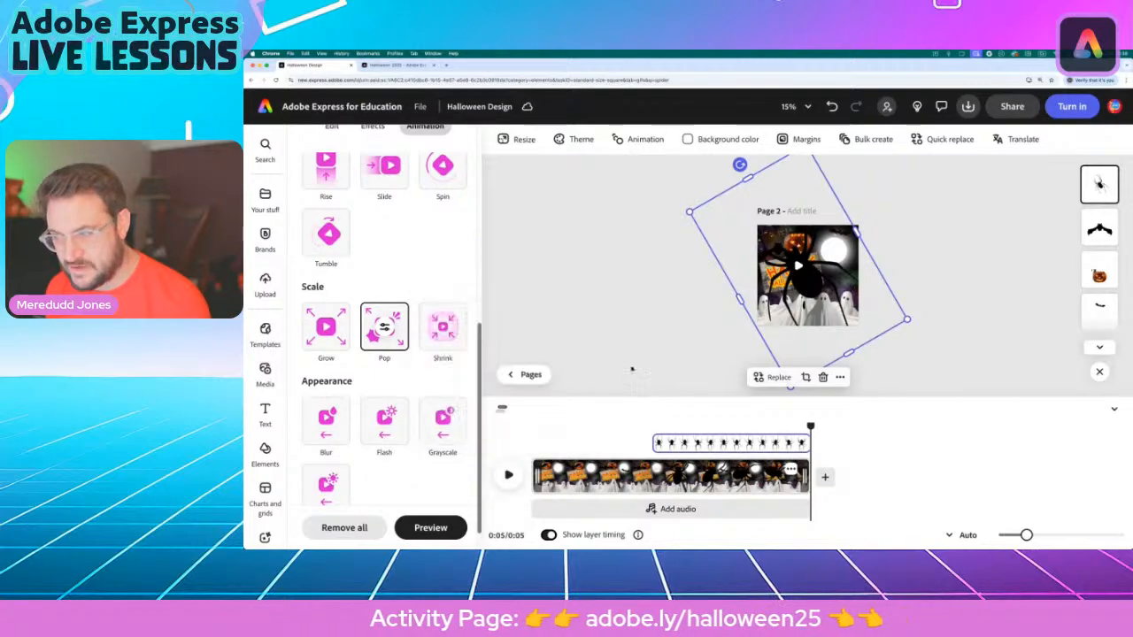
key(space)
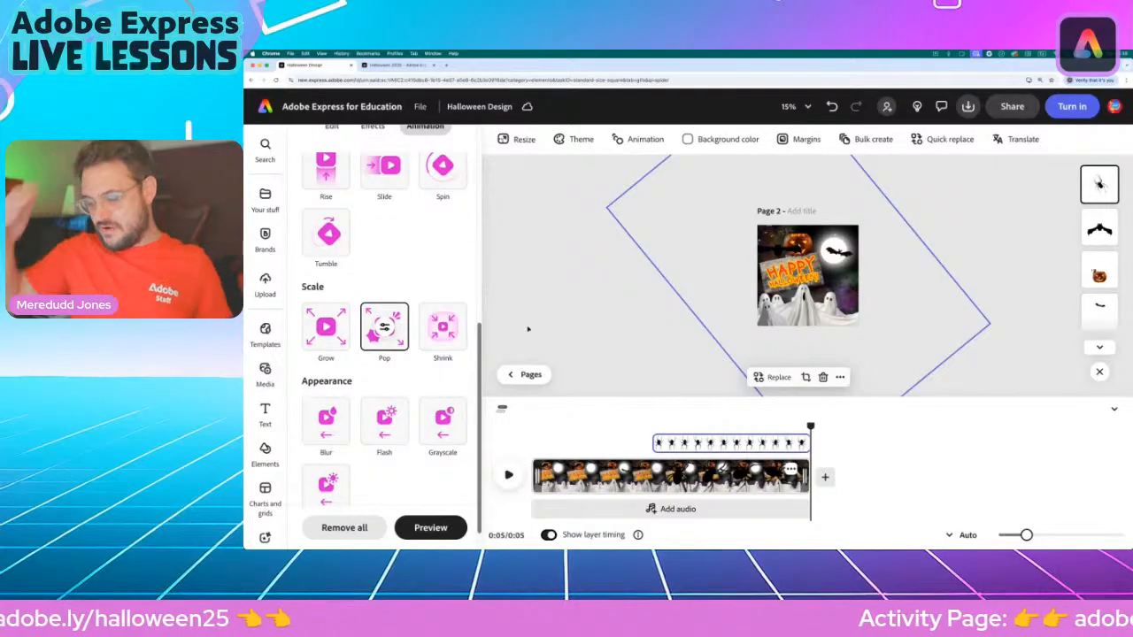
Deselect the spider, close the sticker search results, and return the playhead to the start of page 2
click(634, 295)
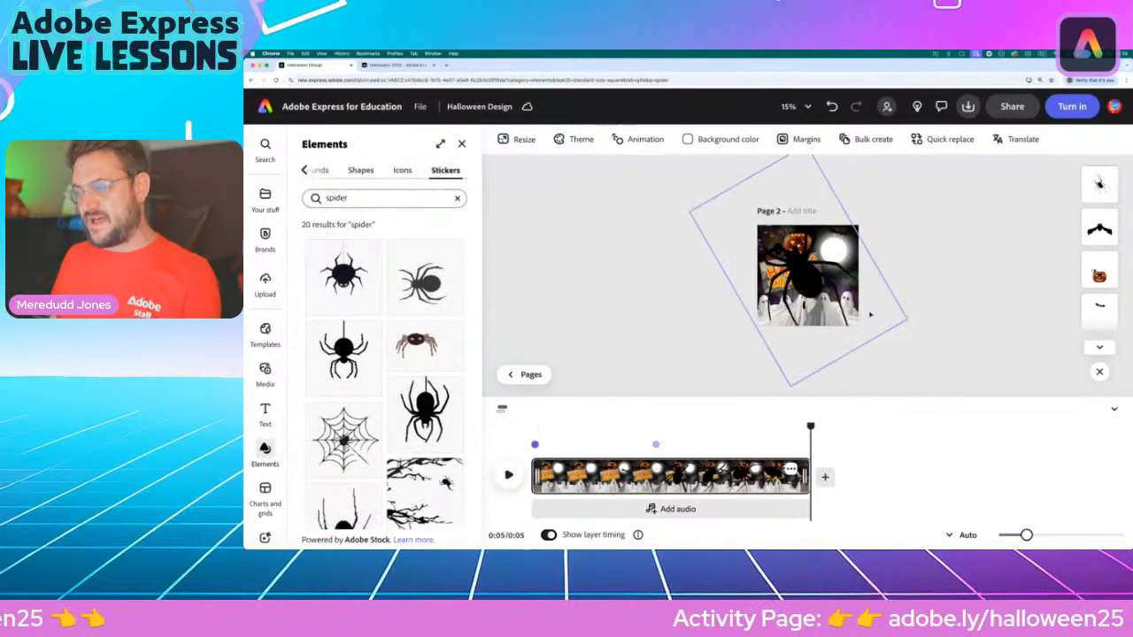
scroll(900, 322, up, 4)
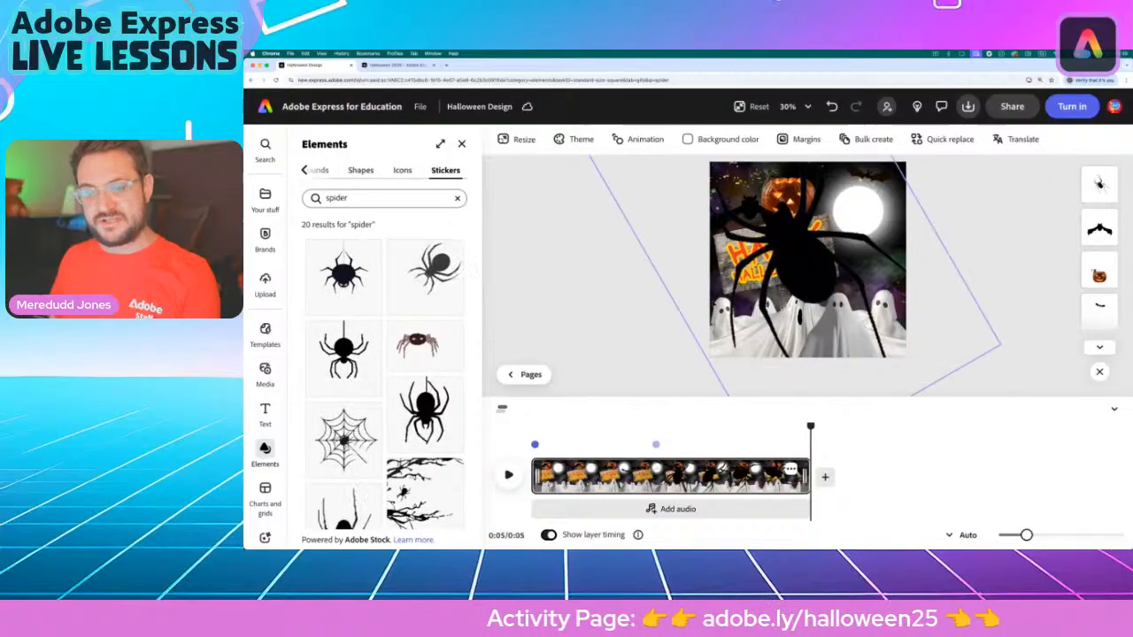
click(461, 144)
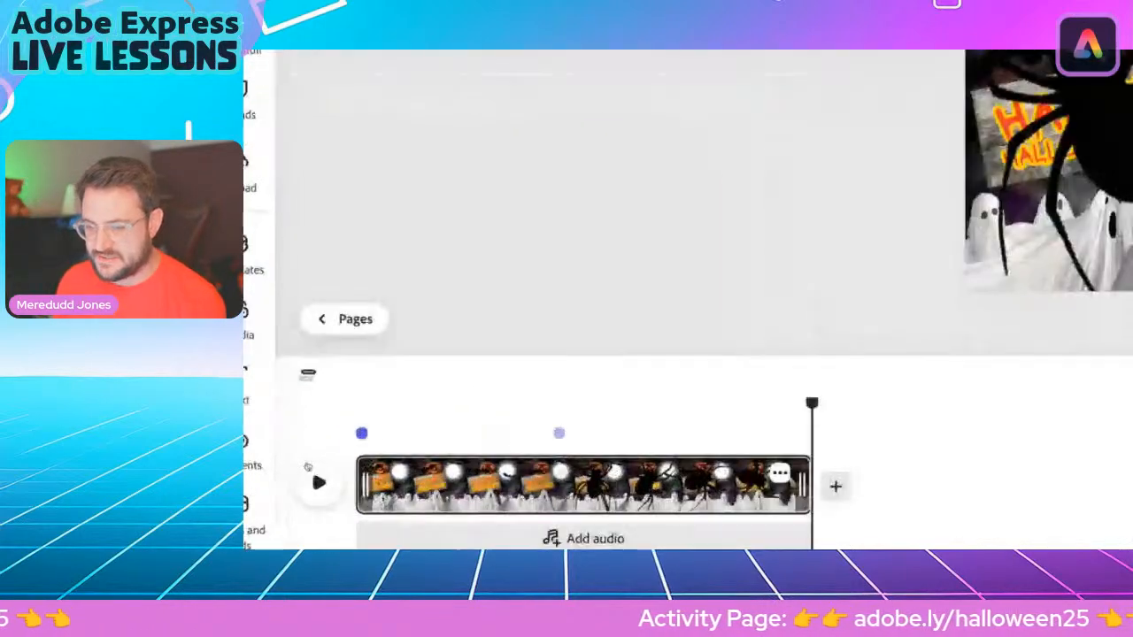
drag(812, 403, 368, 415)
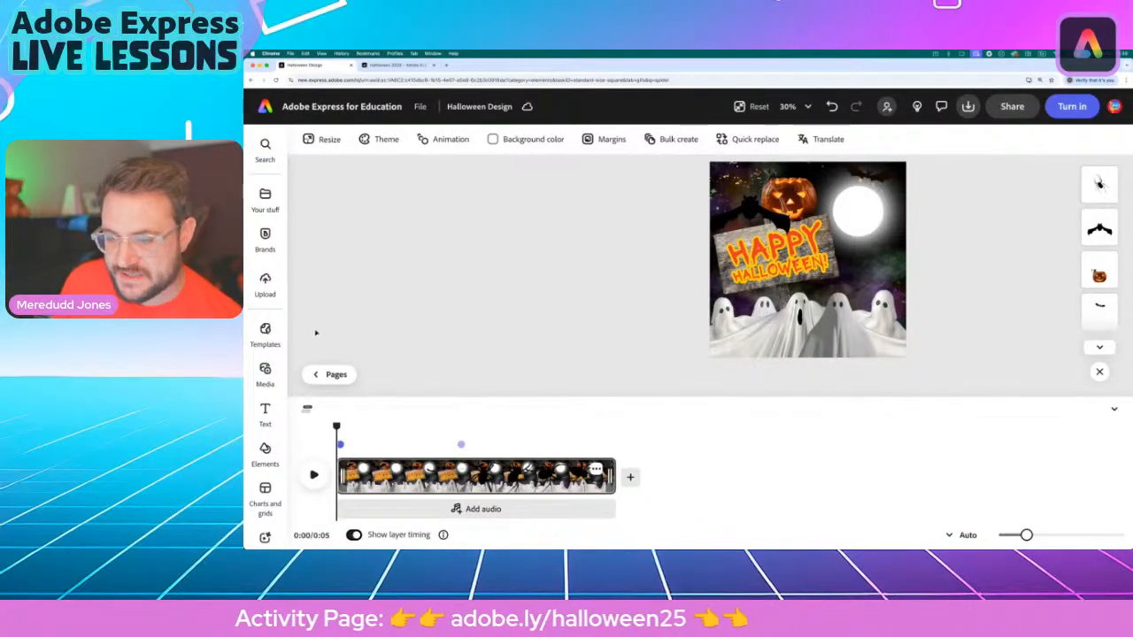
Search the audio library for "spooky"
click(264, 372)
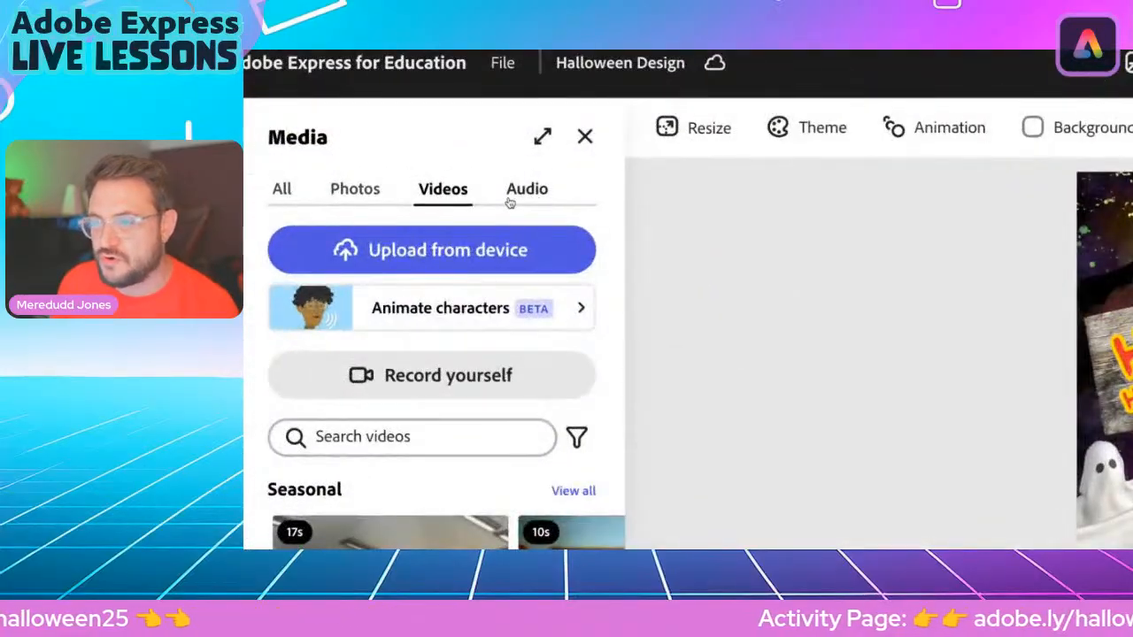
click(526, 189)
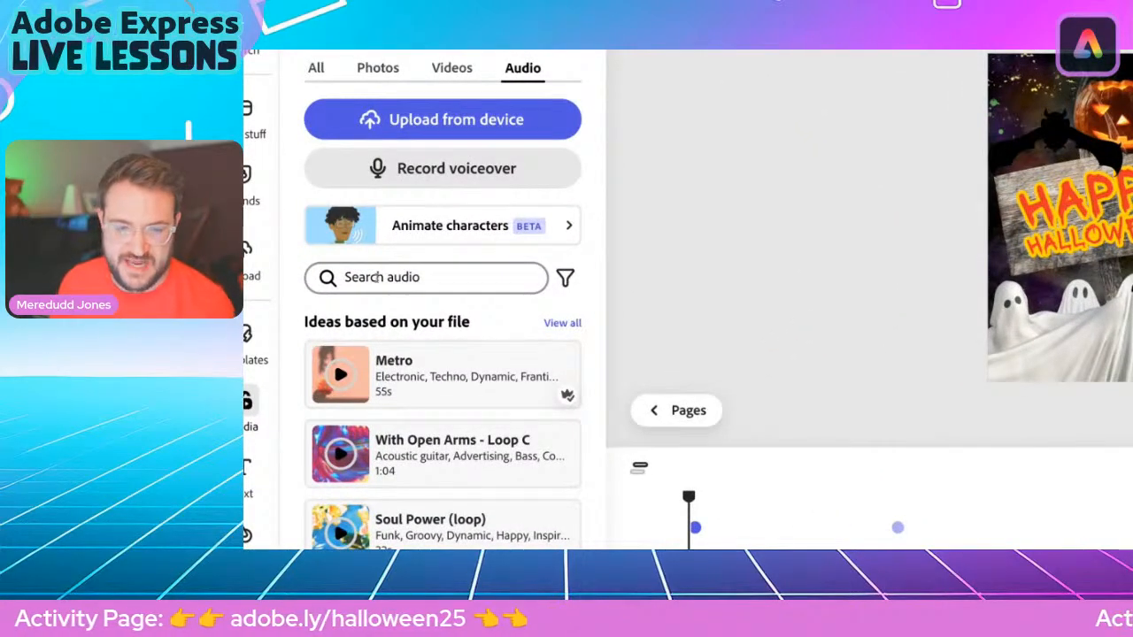
click(378, 277)
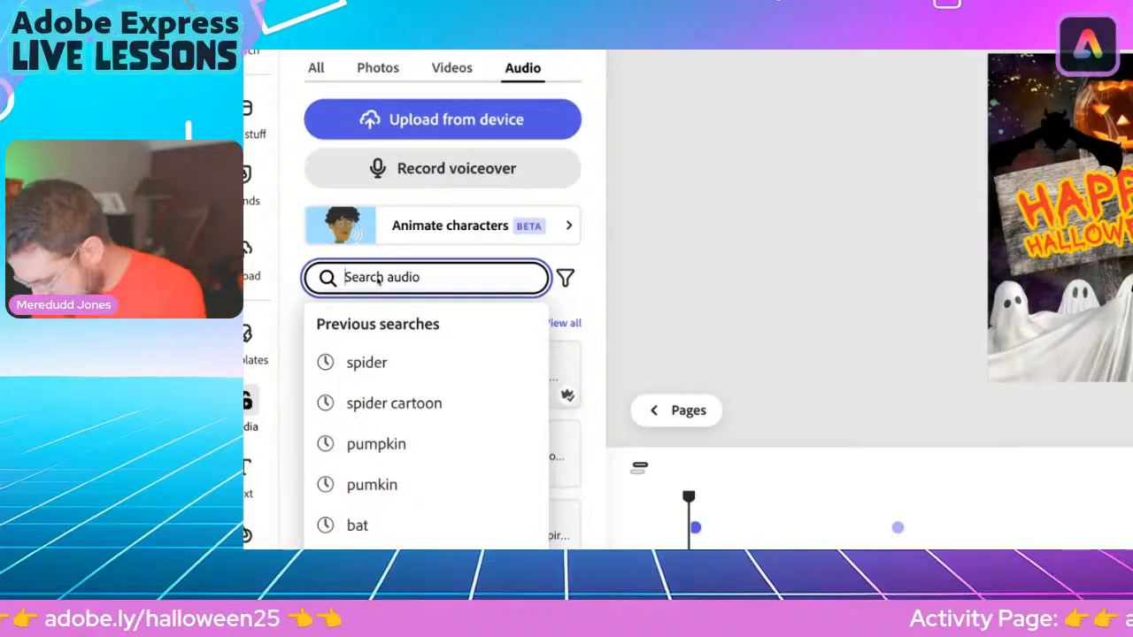
text(spooky)
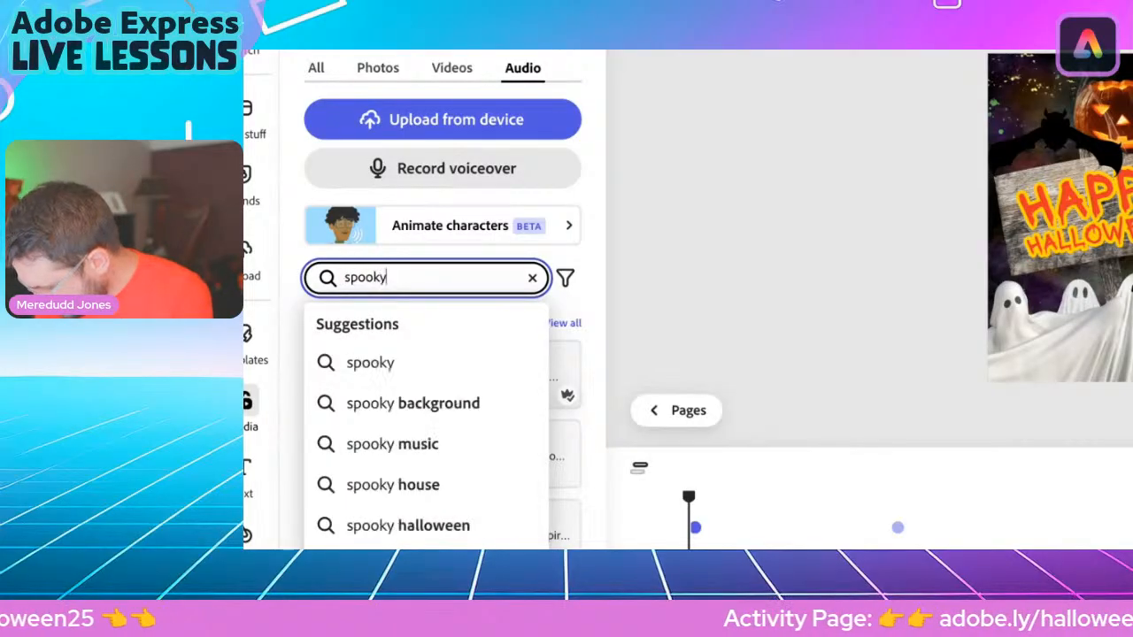
key(Return)
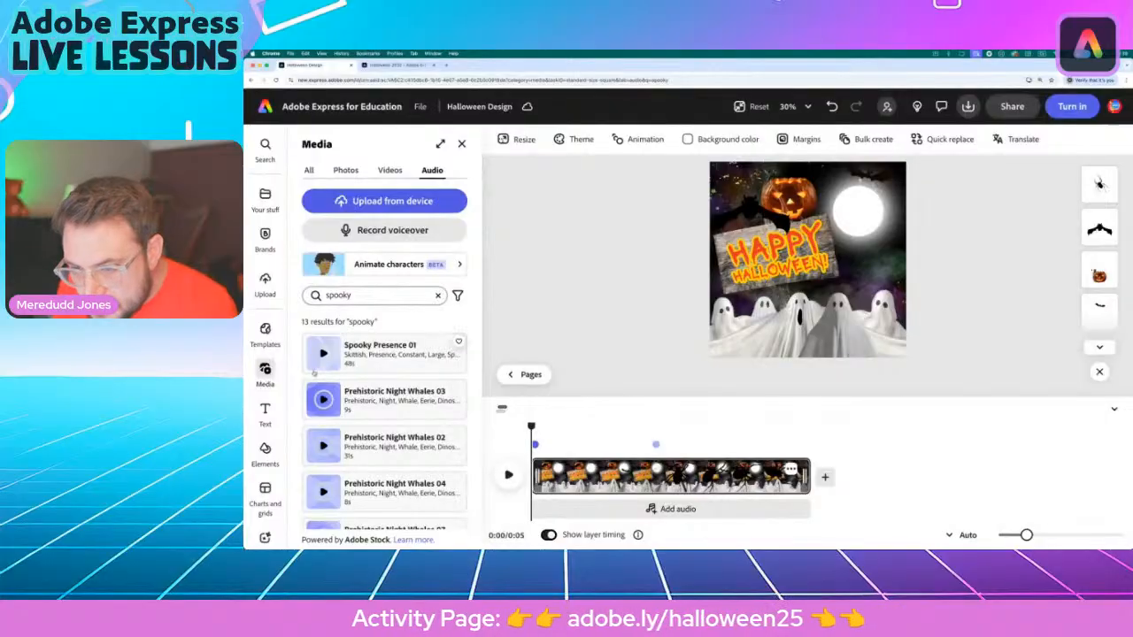
Listen to previews of Spooky Presence 01, Prehistoric Night Whales 05 and the Spooky Haunted House Halloween track among the audio results
click(324, 353)
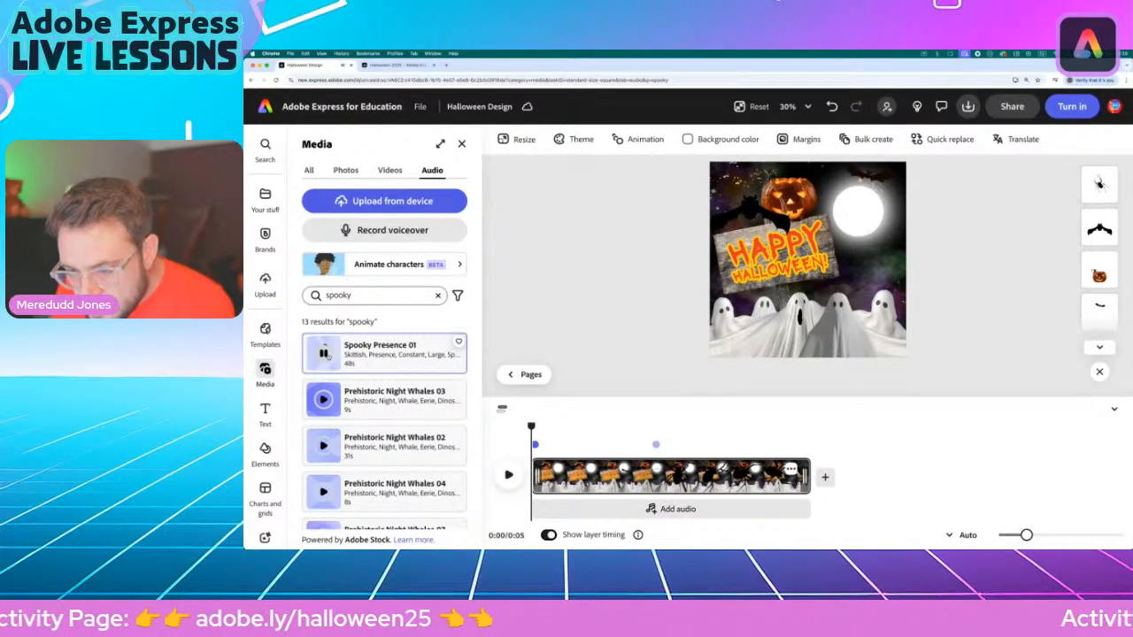
scroll(328, 354, down, 5)
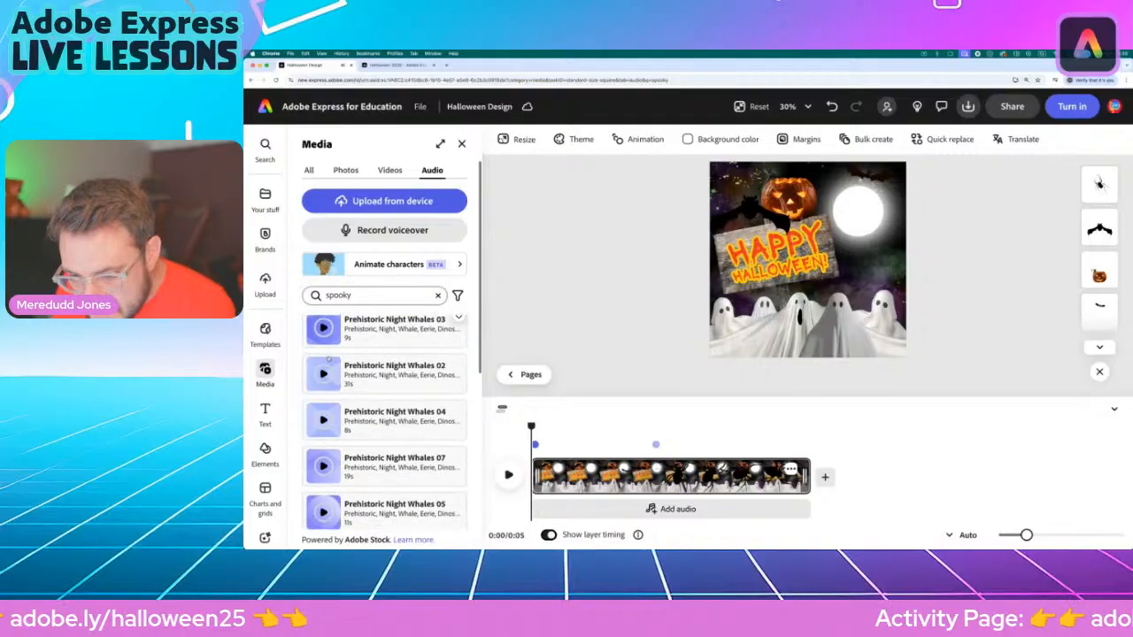
scroll(370, 422, down, 5)
scroll(370, 422, up, 2)
click(324, 333)
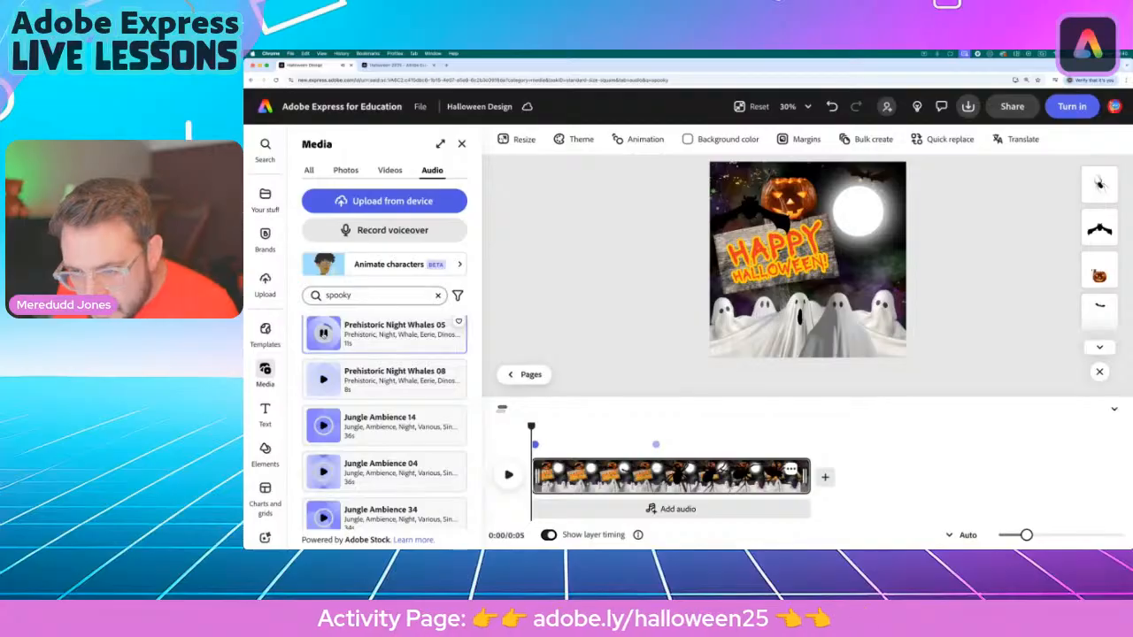
scroll(389, 424, down, 4)
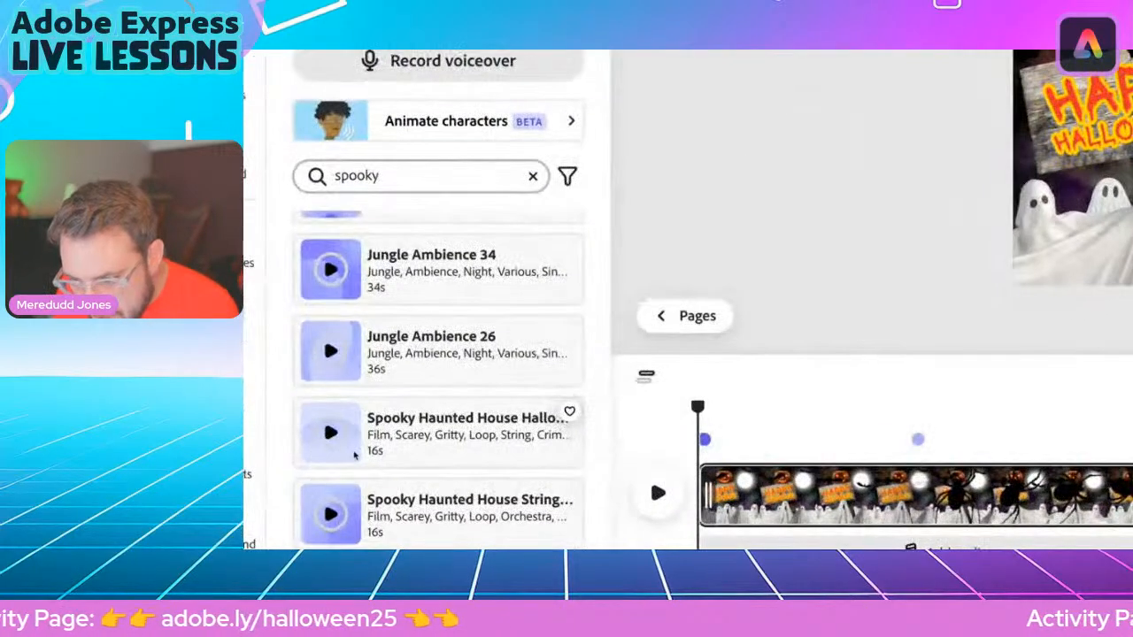
click(329, 433)
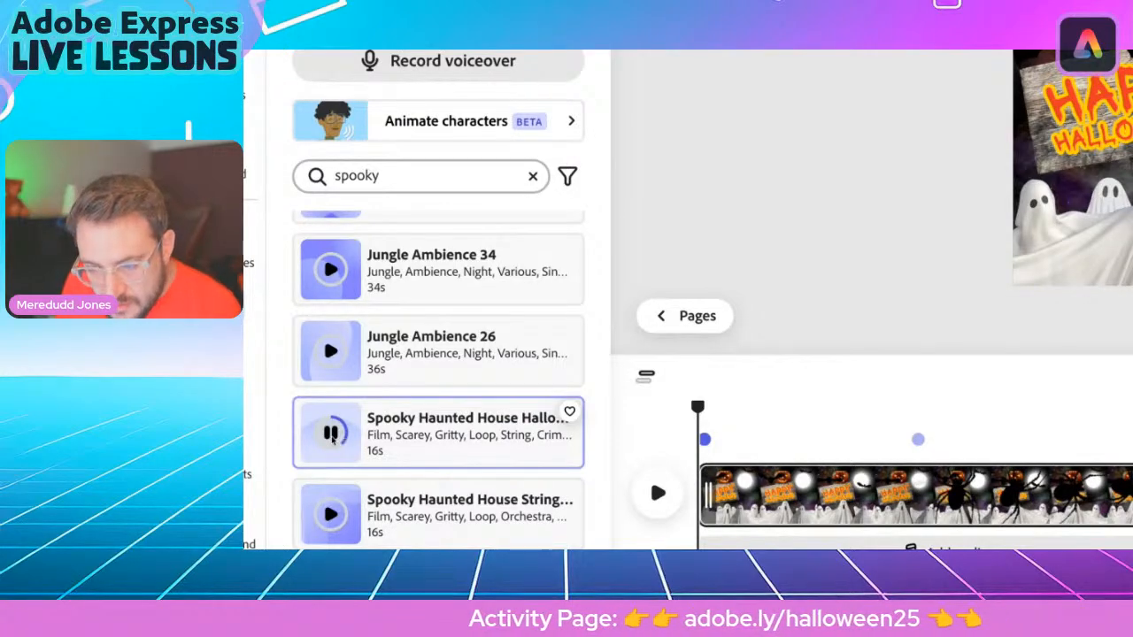
Preview the Spooky Haunted House Strings Halloween loop, add it as page 2's audio, and play the page with it
click(331, 514)
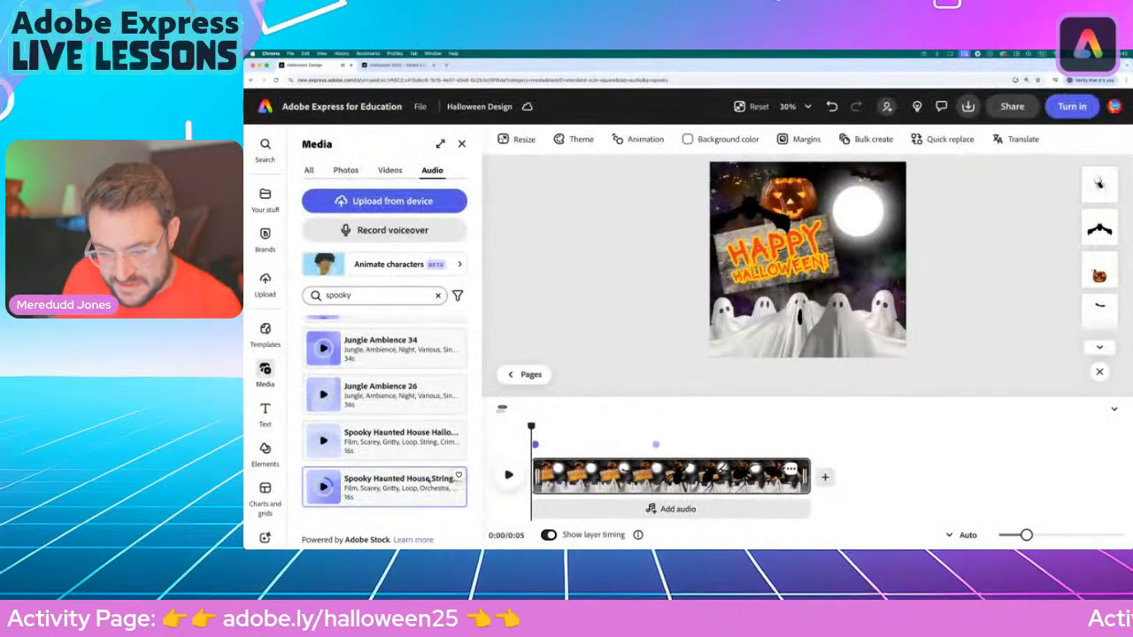
click(493, 508)
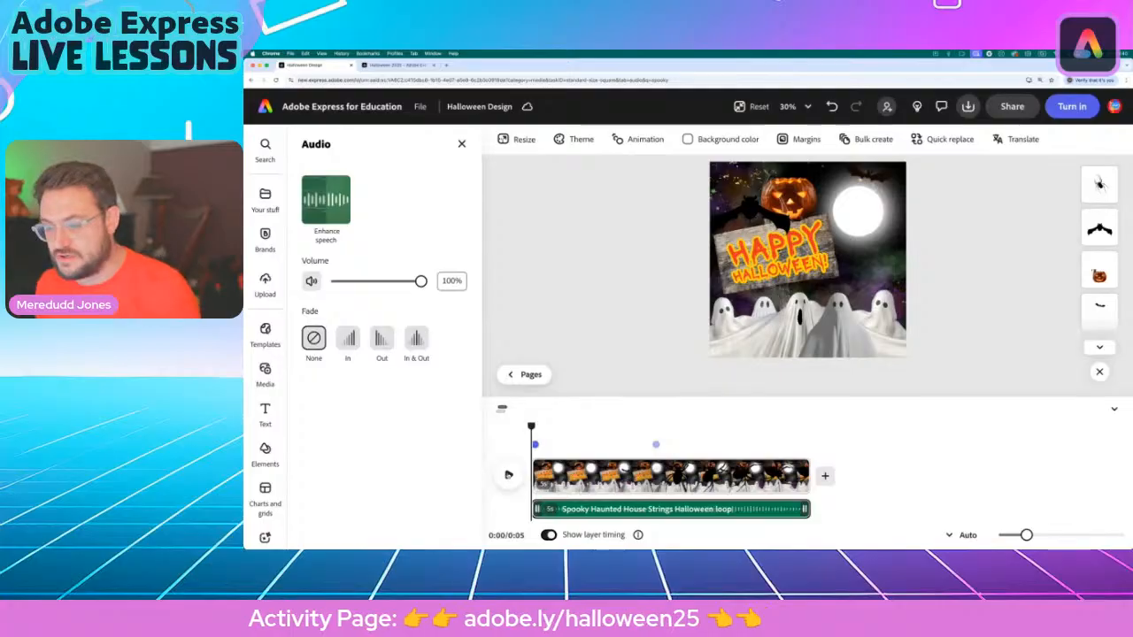
click(508, 475)
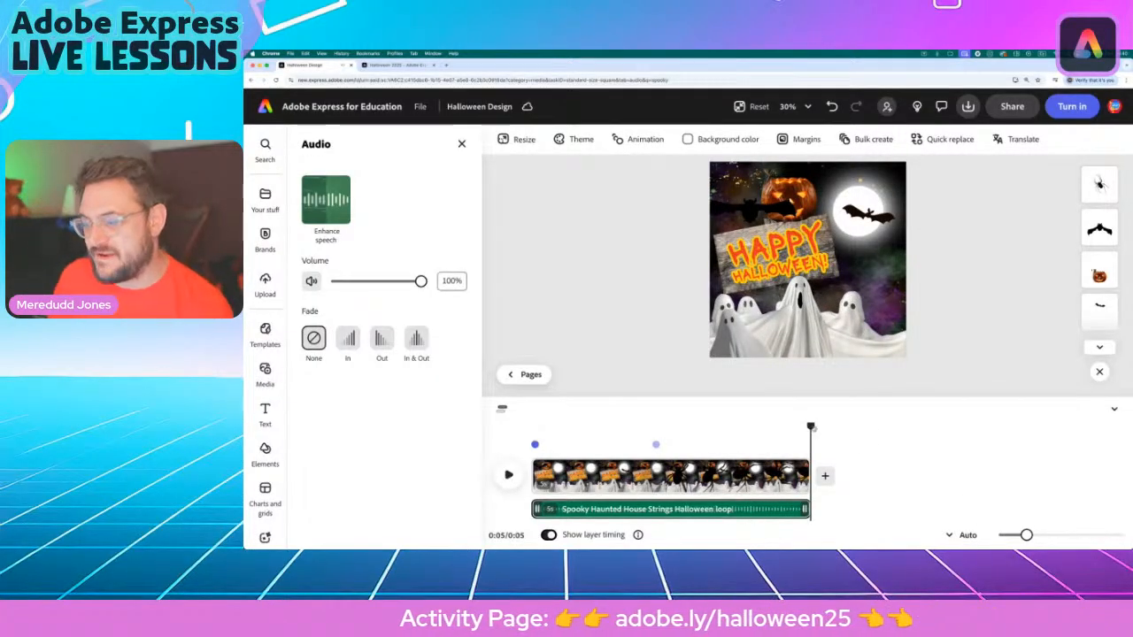
Record a voiceover of about 4.8 seconds starting at the 2-second mark, just before the spider appears
drag(810, 427, 646, 445)
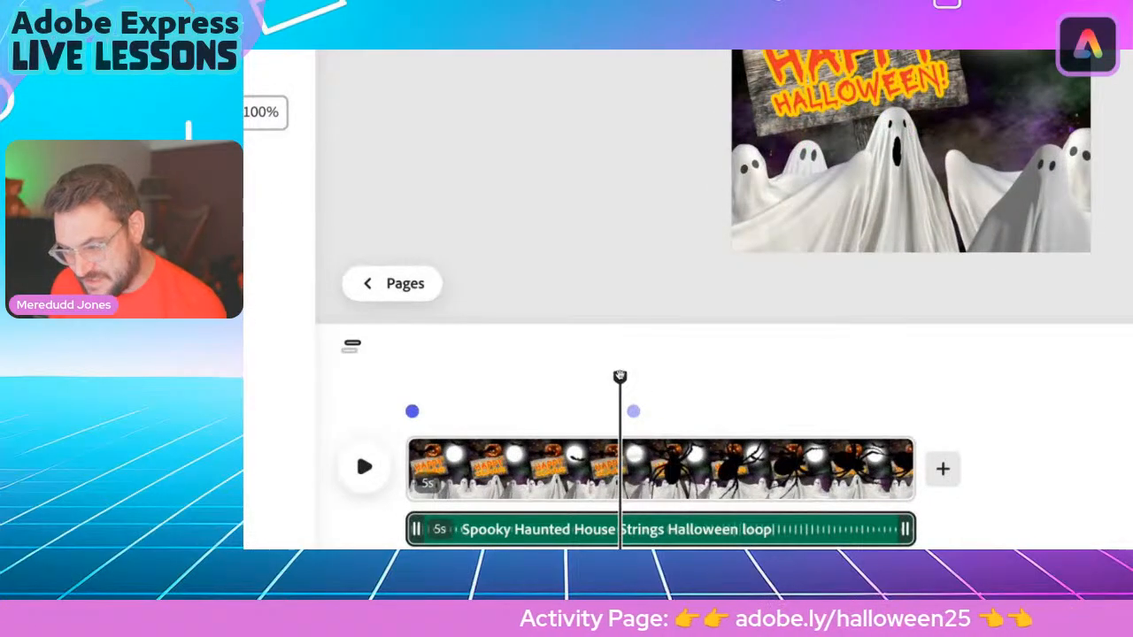
mouse_move(619, 377)
mouse_down()
mouse_move(647, 381)
mouse_move(634, 398)
mouse_move(614, 398)
mouse_up()
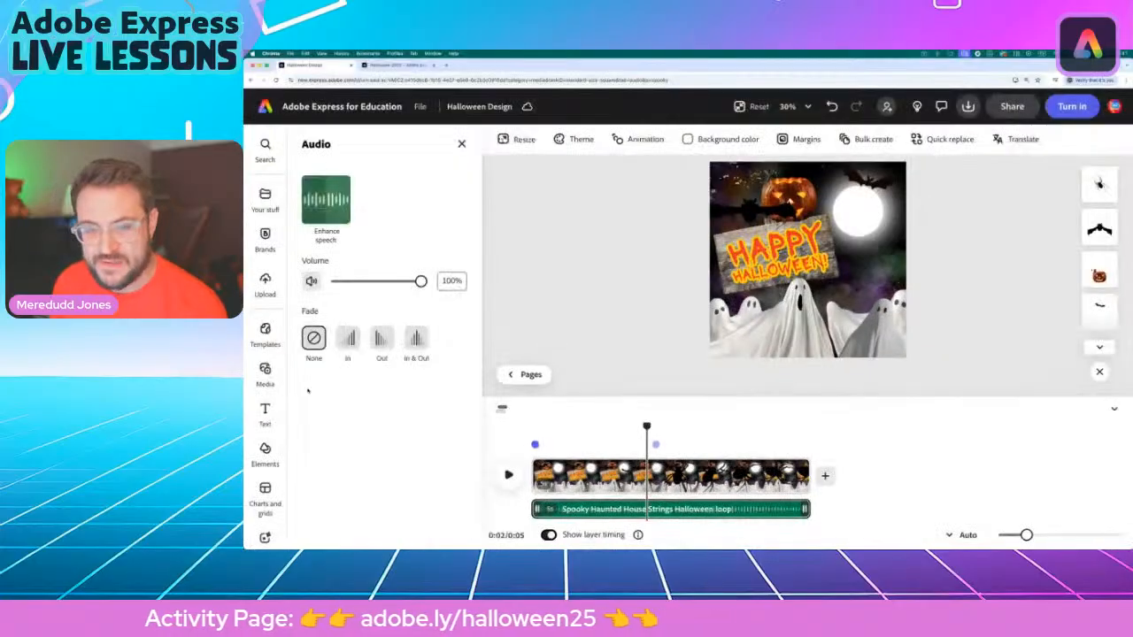
click(264, 370)
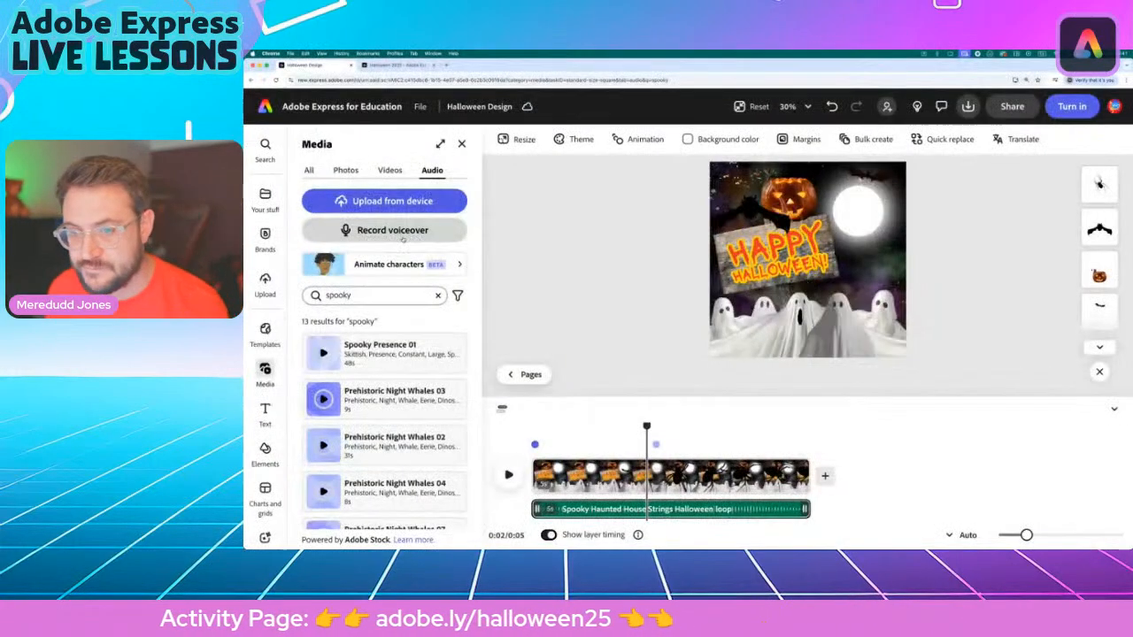
click(403, 231)
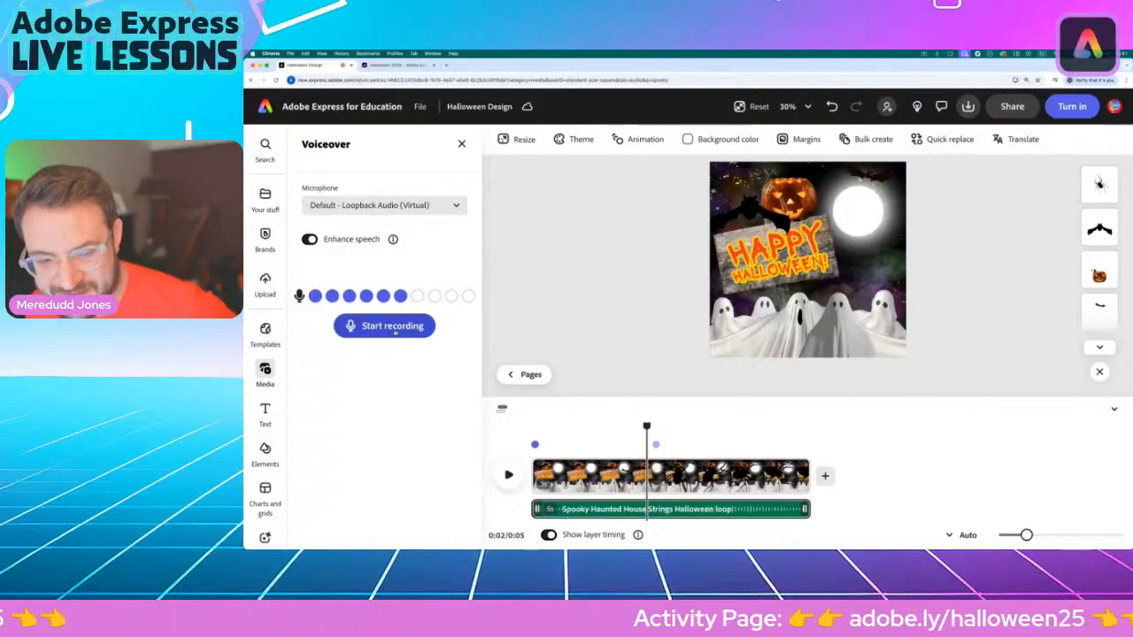
click(394, 328)
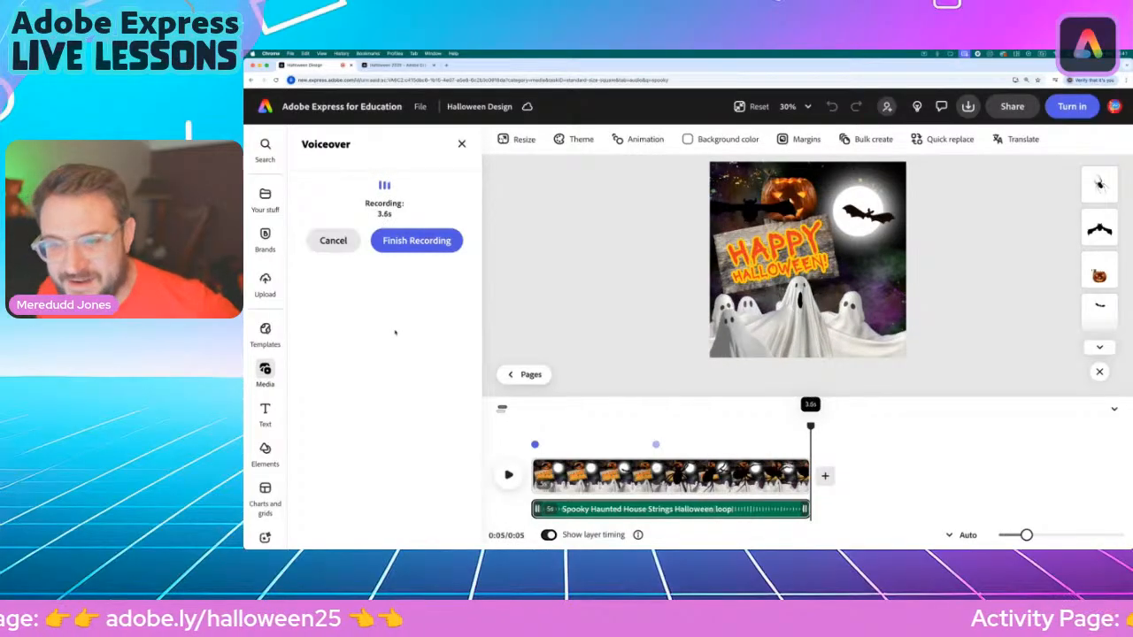
click(416, 240)
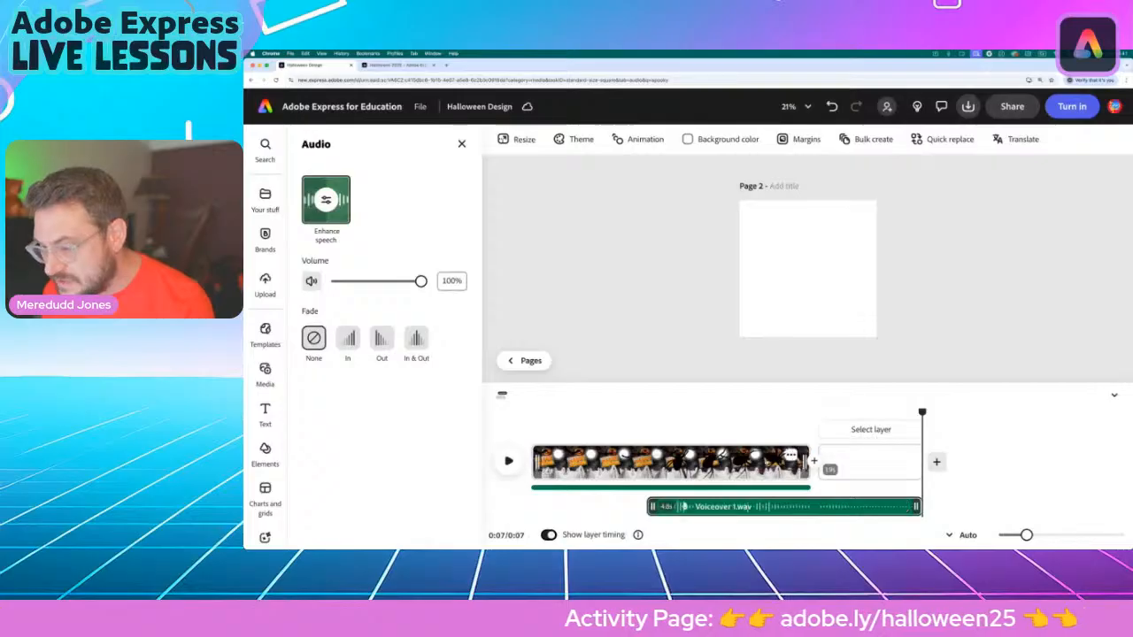
Move the voiceover clip slightly earlier on the timeline, further ahead of the spider's entrance, and play the page from the start
click(708, 459)
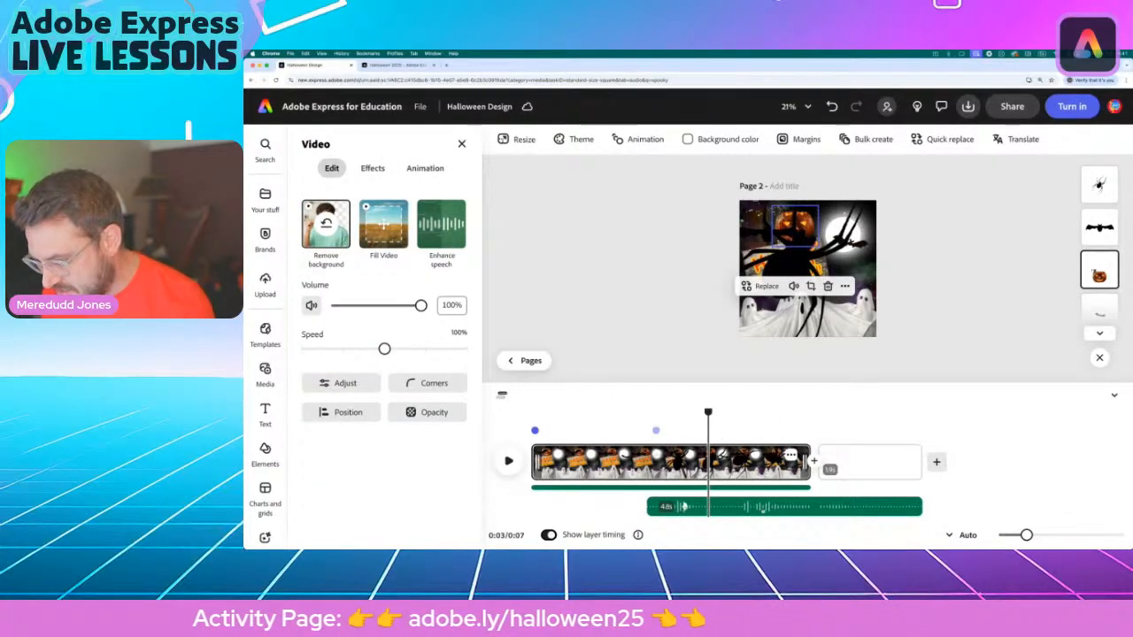
click(757, 414)
drag(756, 414, 720, 414)
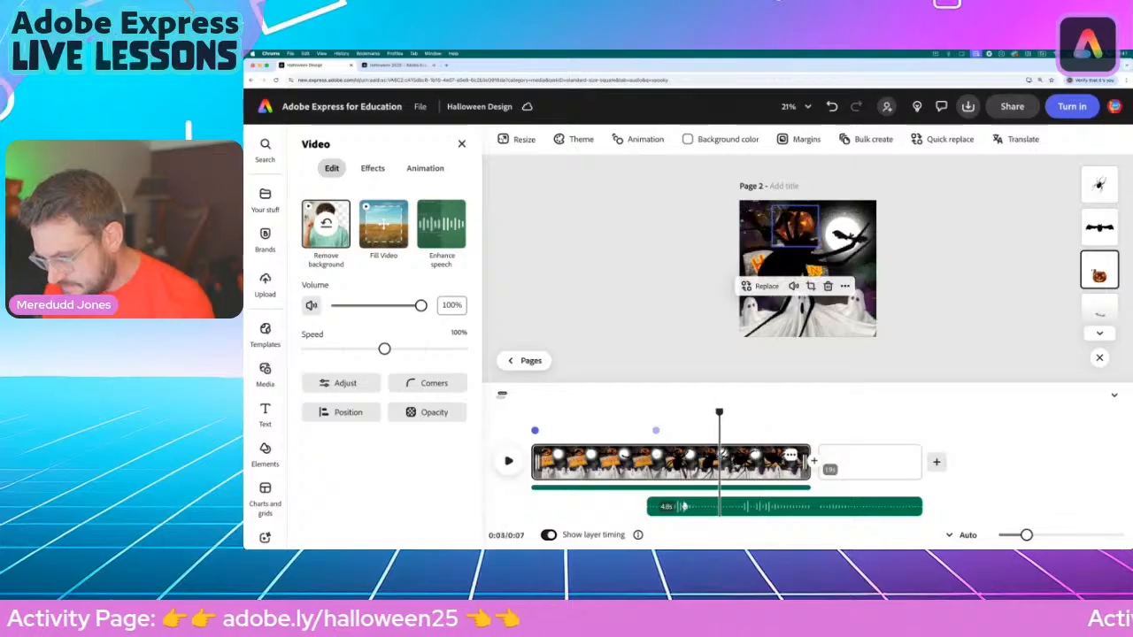
click(684, 507)
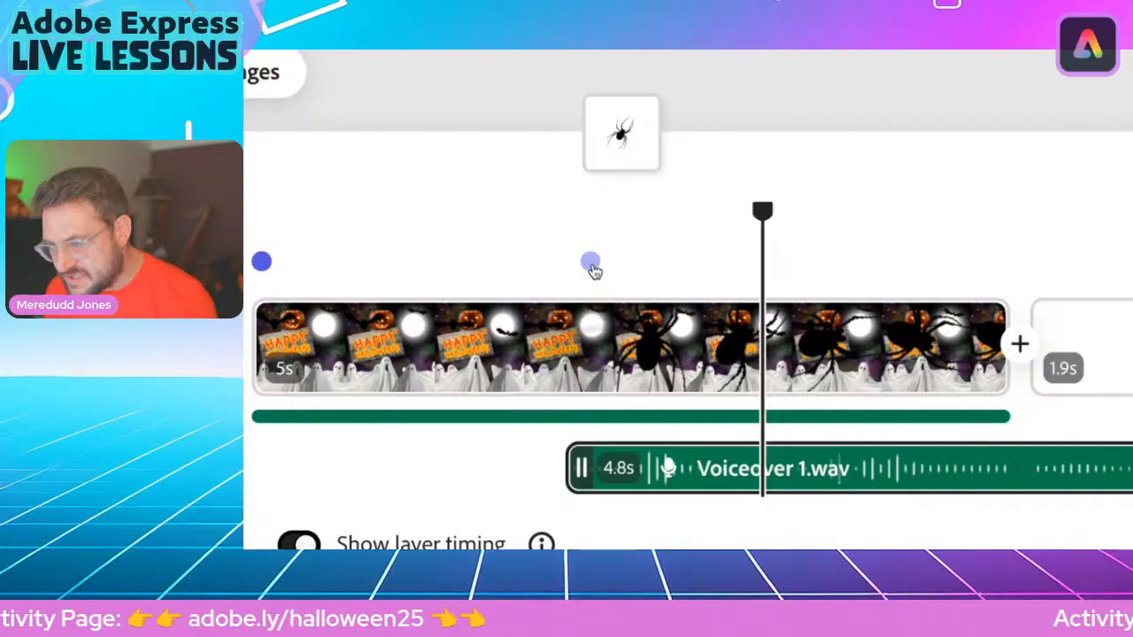
drag(721, 469, 640, 470)
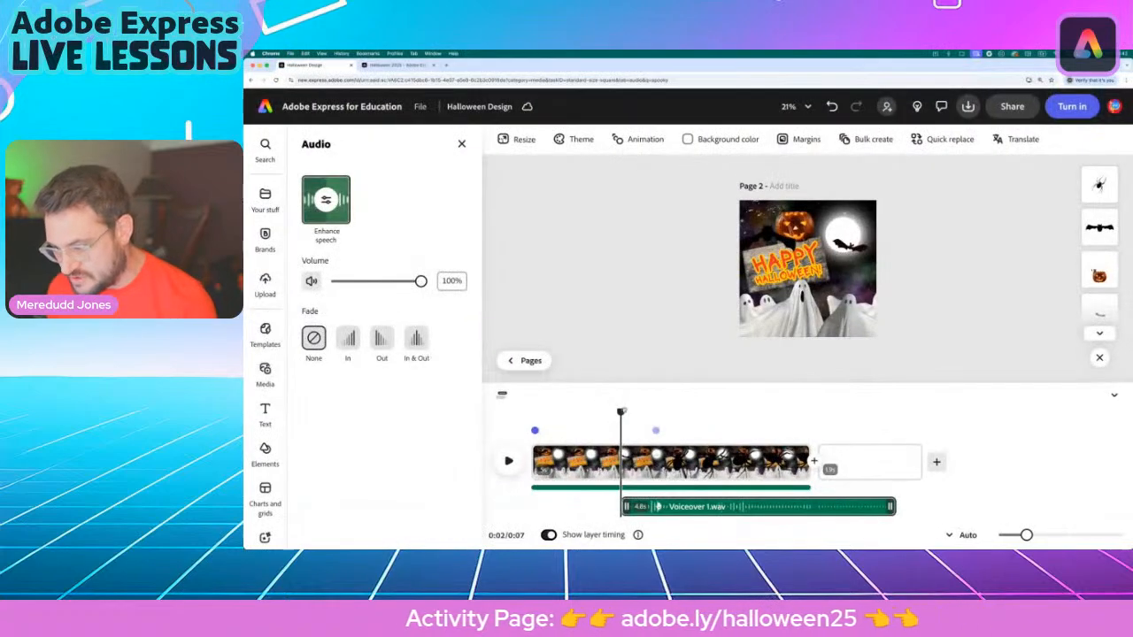
drag(494, 210, 247, 211)
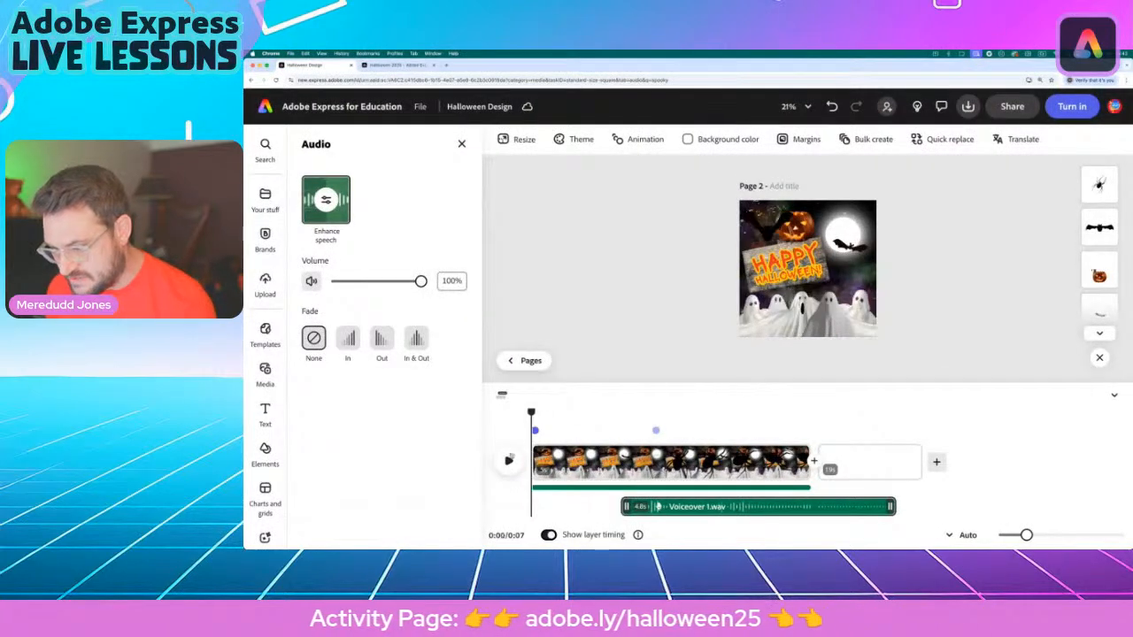
click(509, 460)
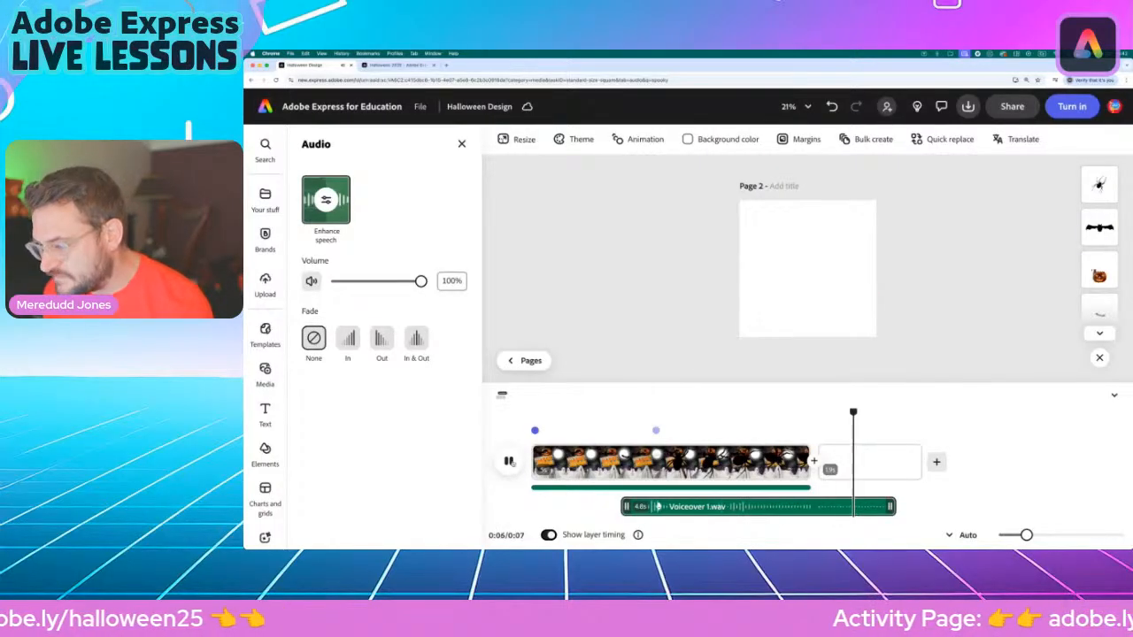
click(509, 461)
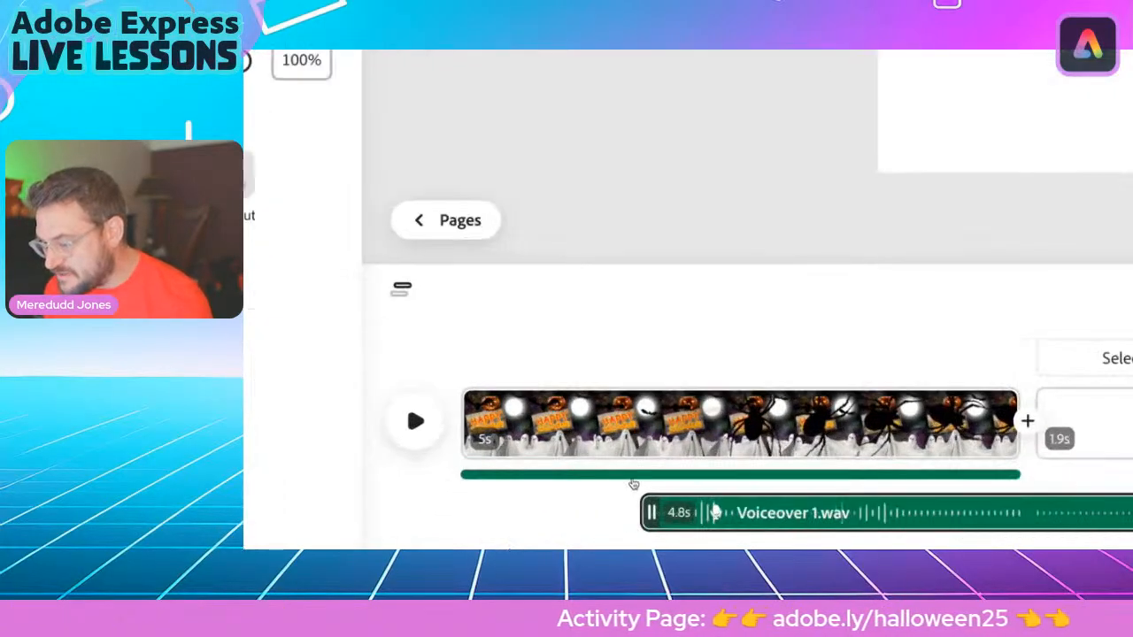
Lower the Spooky Haunted House Strings loop's volume to 31% and replay the page from the start with the voiceover
click(615, 488)
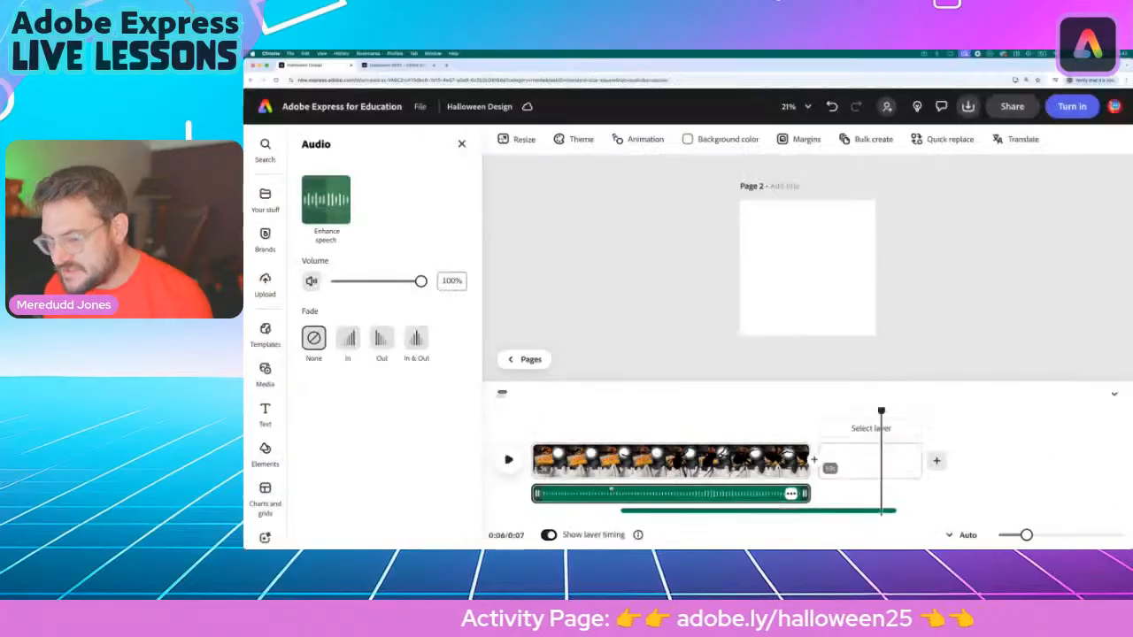
click(363, 282)
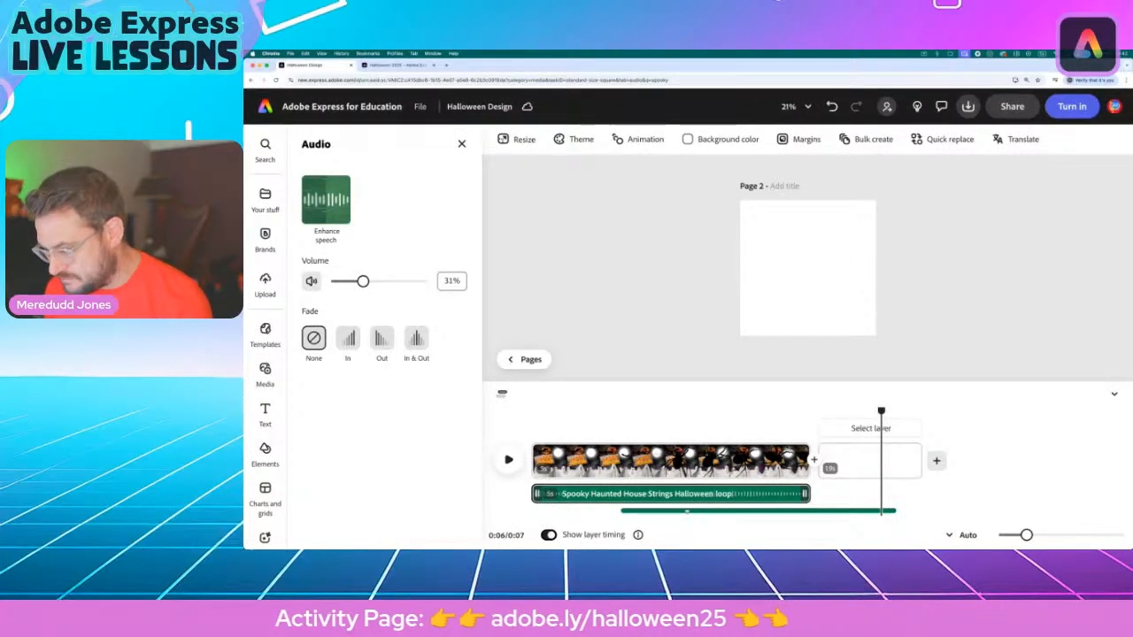
click(686, 510)
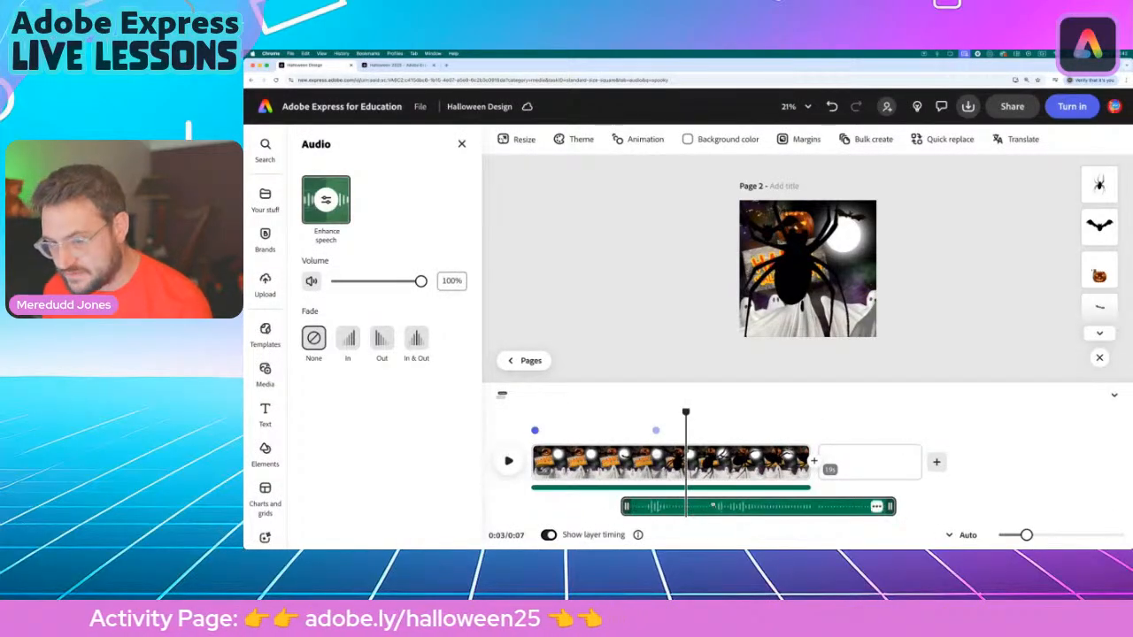
drag(685, 412, 474, 422)
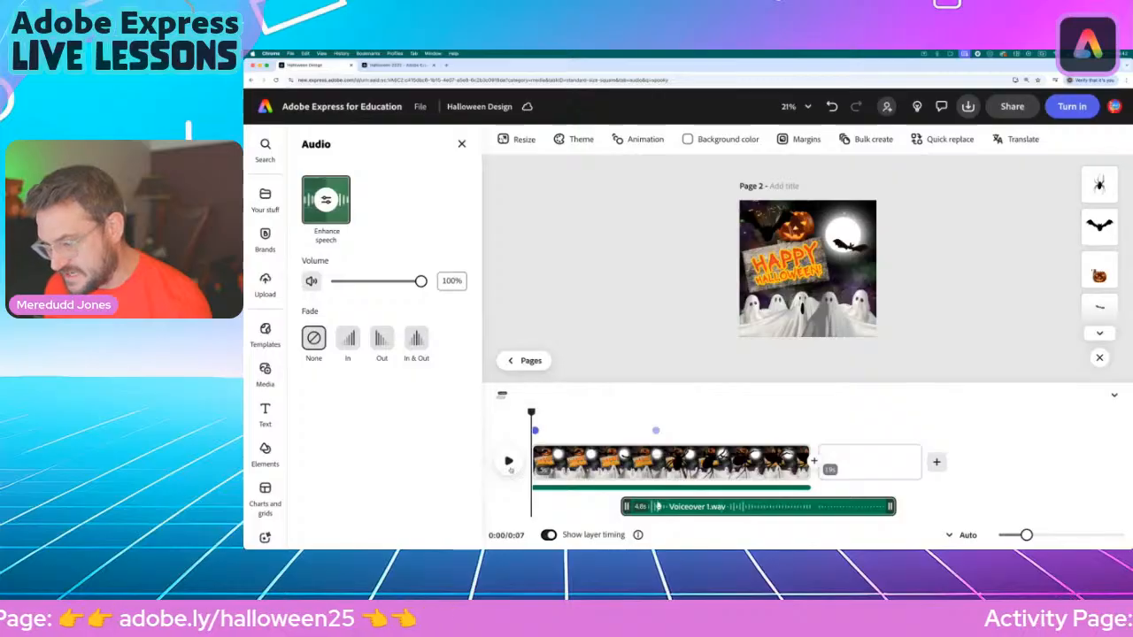
key(space)
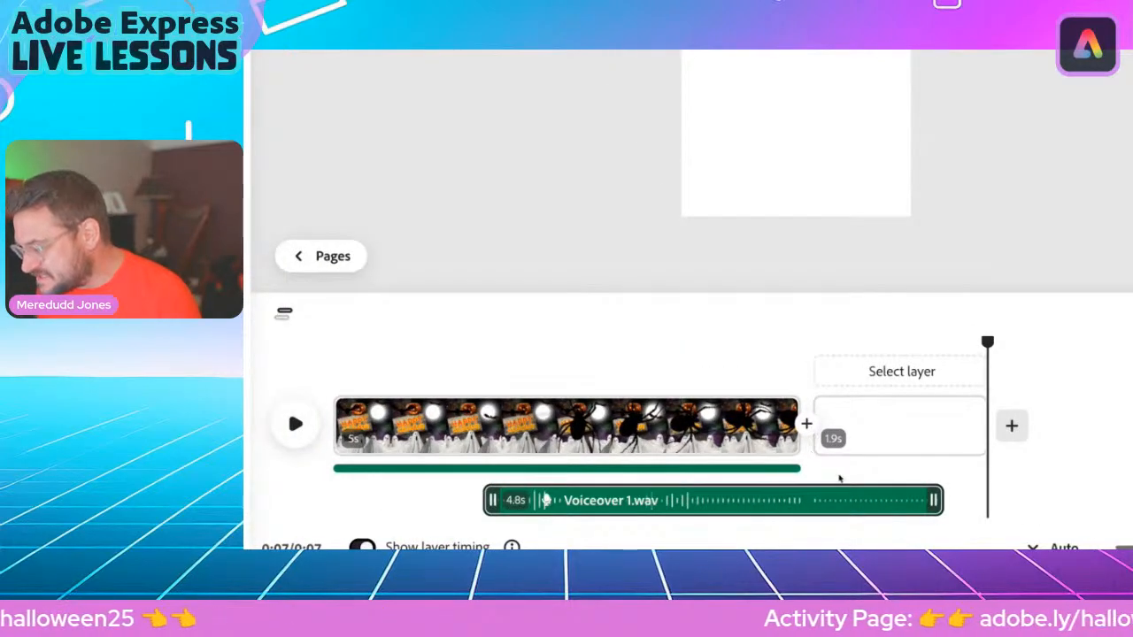
Extend the Halloween scene to 6.7 seconds, covering the voiceover, and delete the blank scene after it; play the result
drag(770, 423, 787, 425)
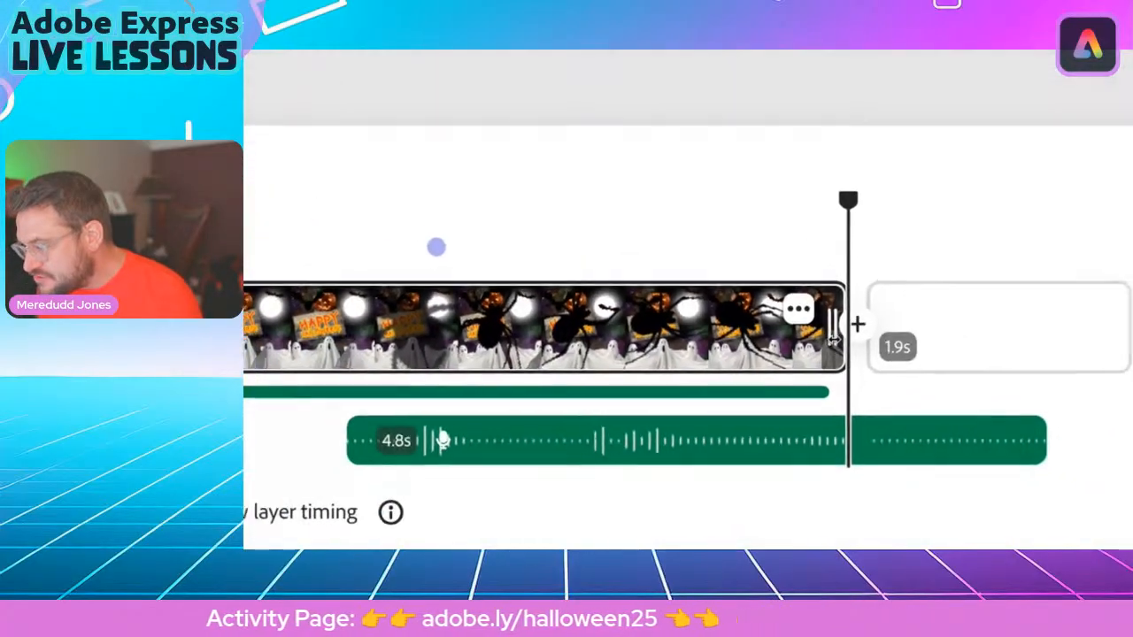
drag(835, 314, 1051, 367)
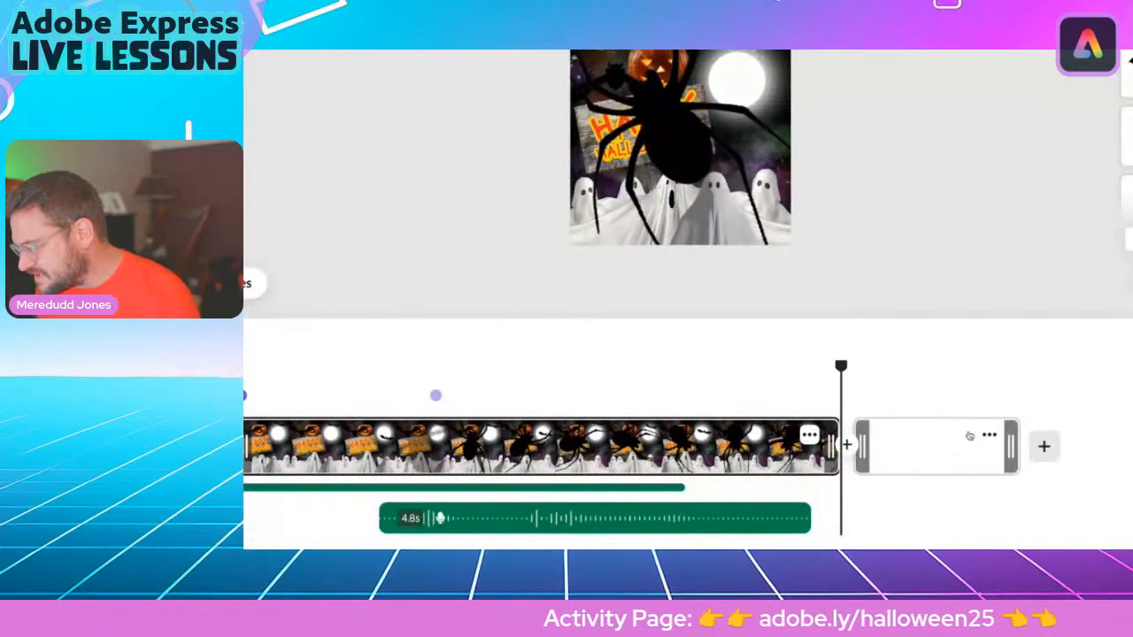
click(989, 435)
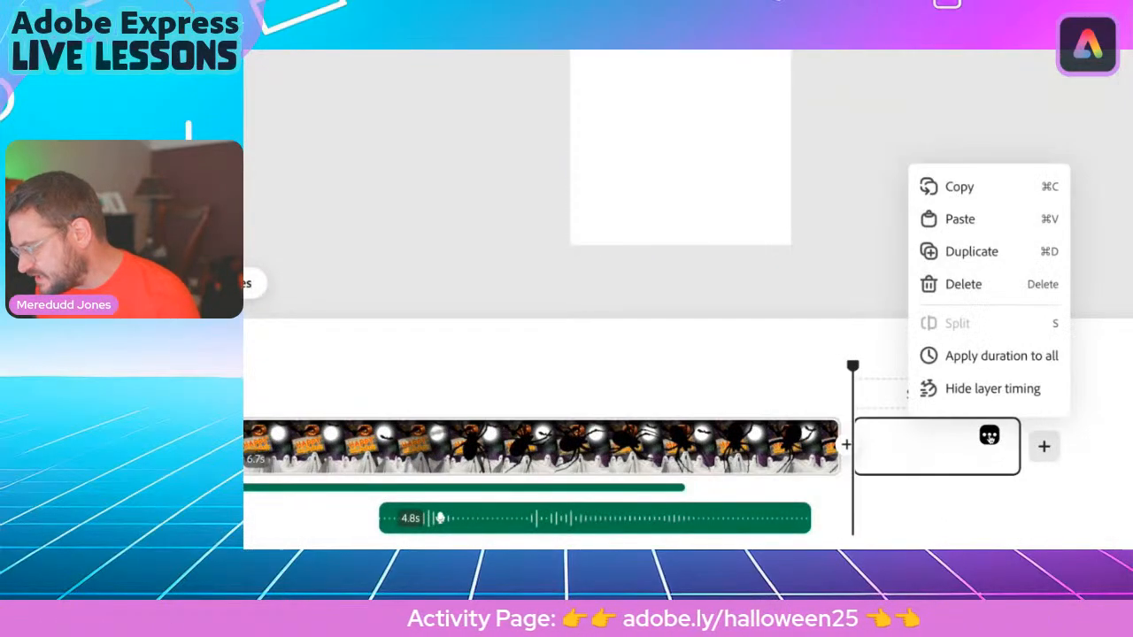
click(974, 284)
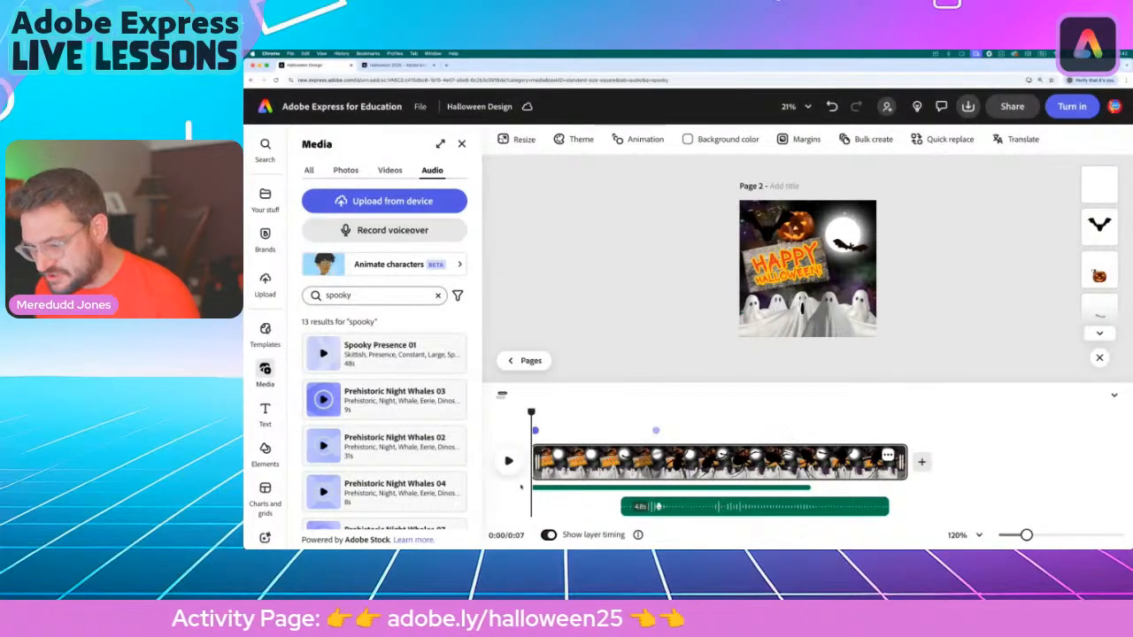
click(510, 461)
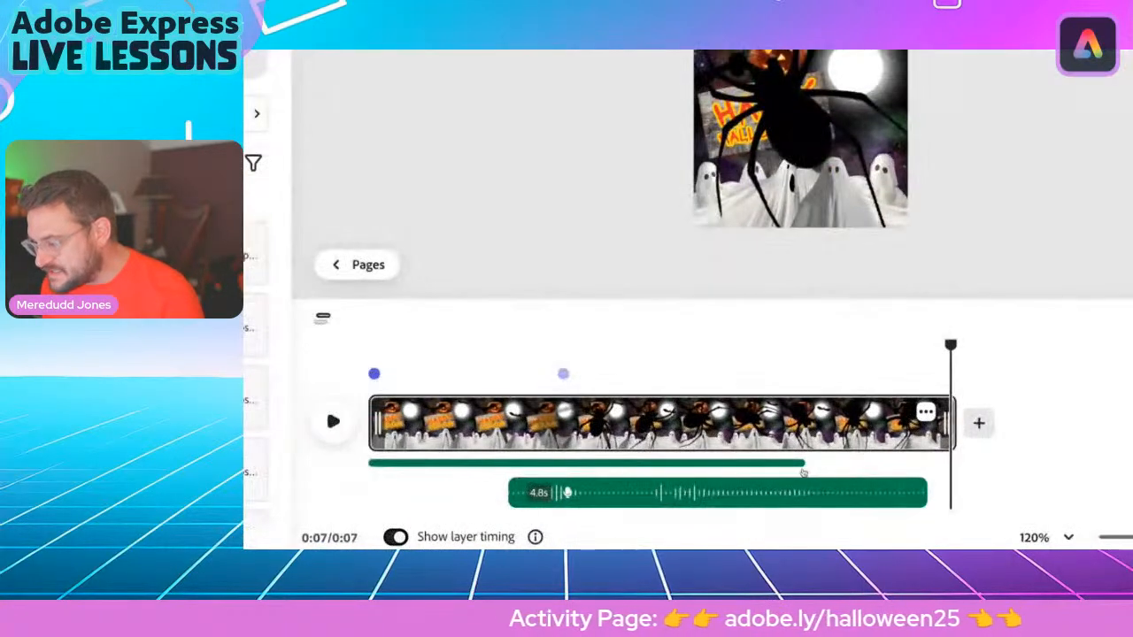
Lengthen the Spooky Haunted House Strings loop to the end of the 6.7-second scene and play the page from the start
click(796, 487)
drag(795, 473, 947, 473)
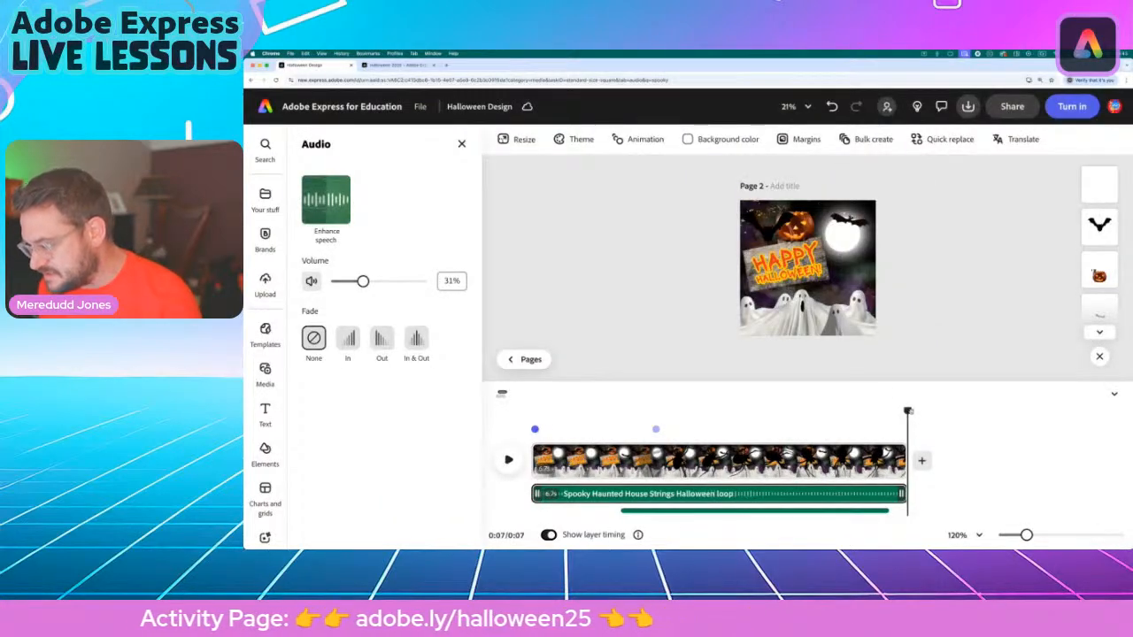
drag(909, 411, 412, 445)
click(509, 460)
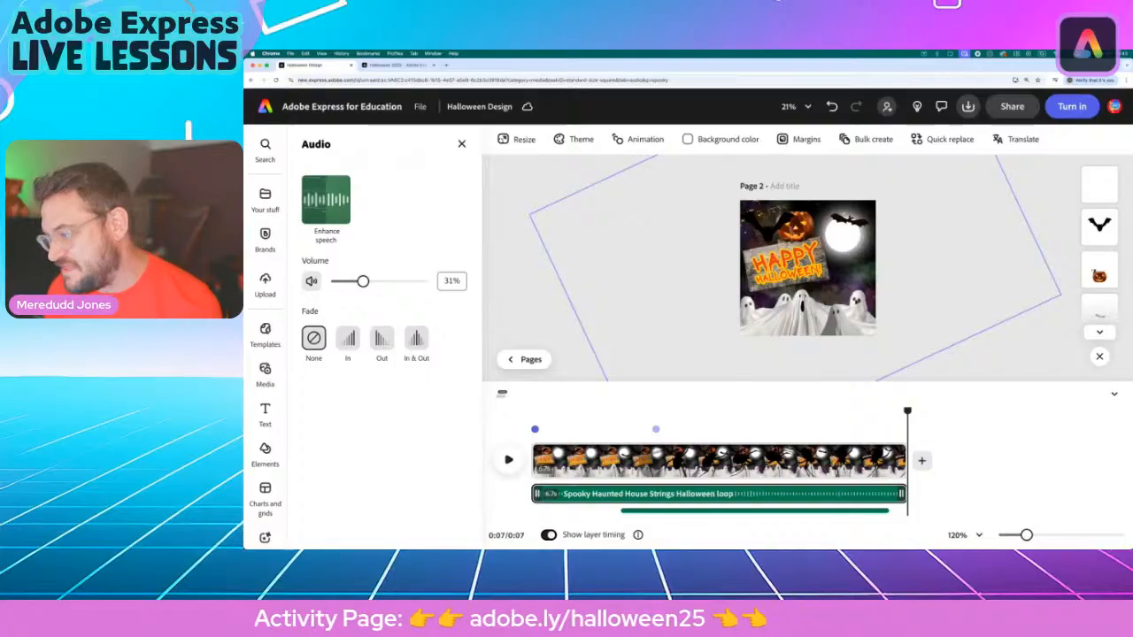
Examine the Record yourself option among the video media, and close it without recording
click(265, 372)
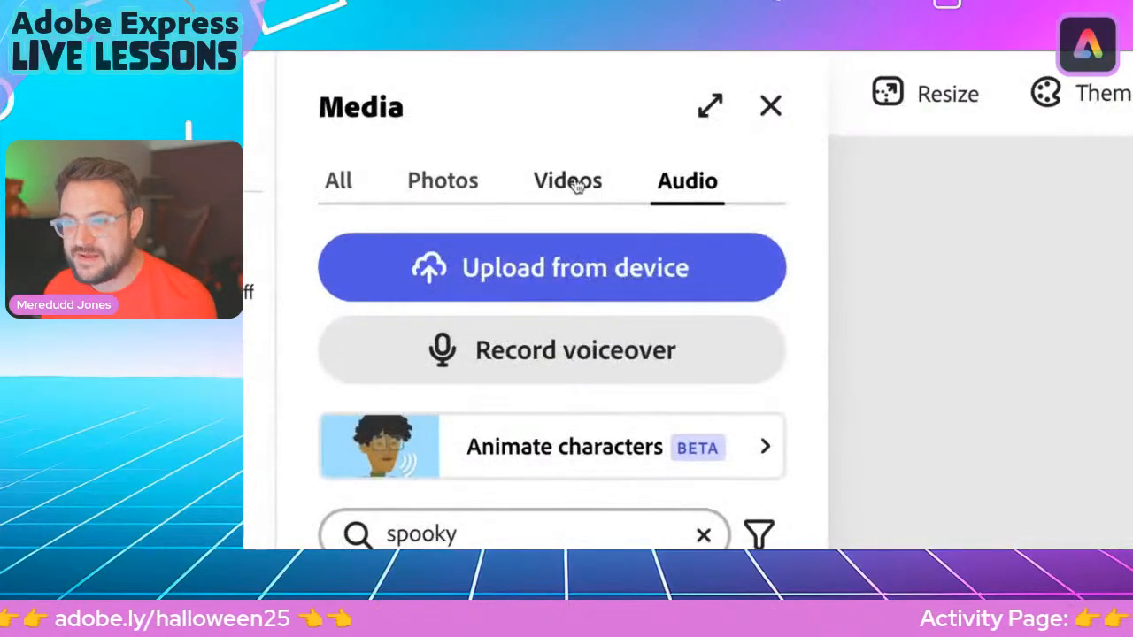
click(389, 170)
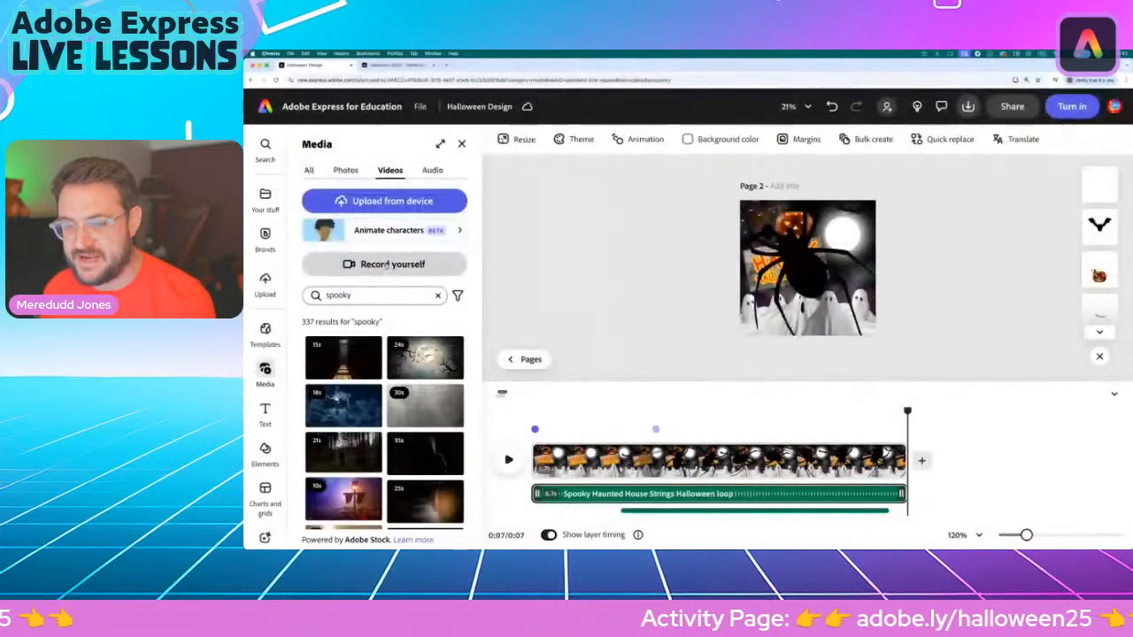
click(461, 324)
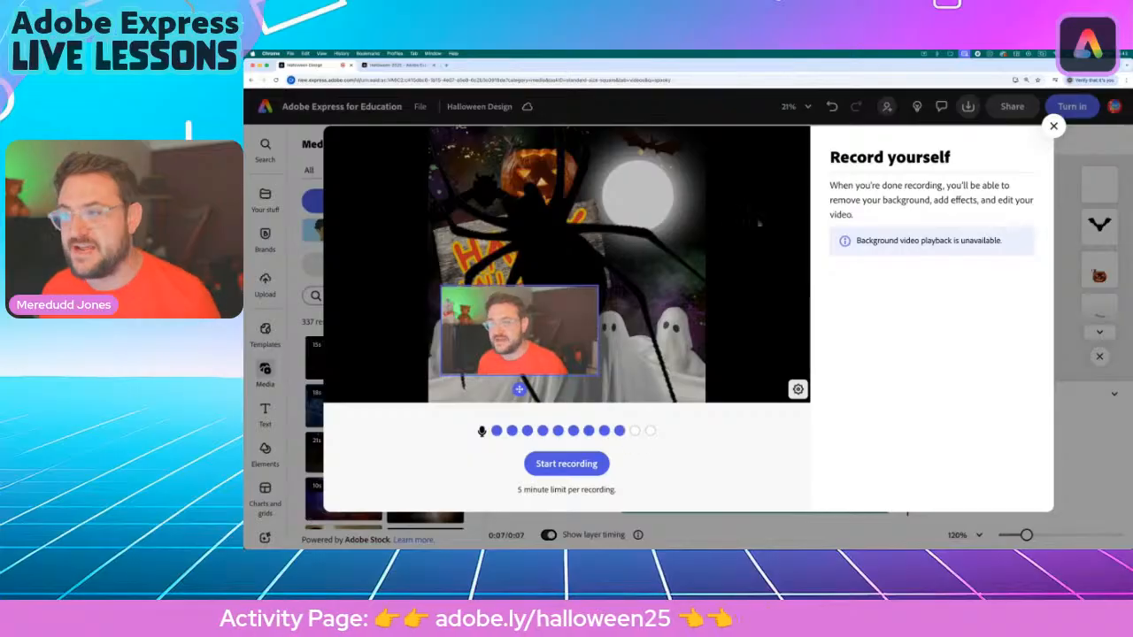
click(1053, 127)
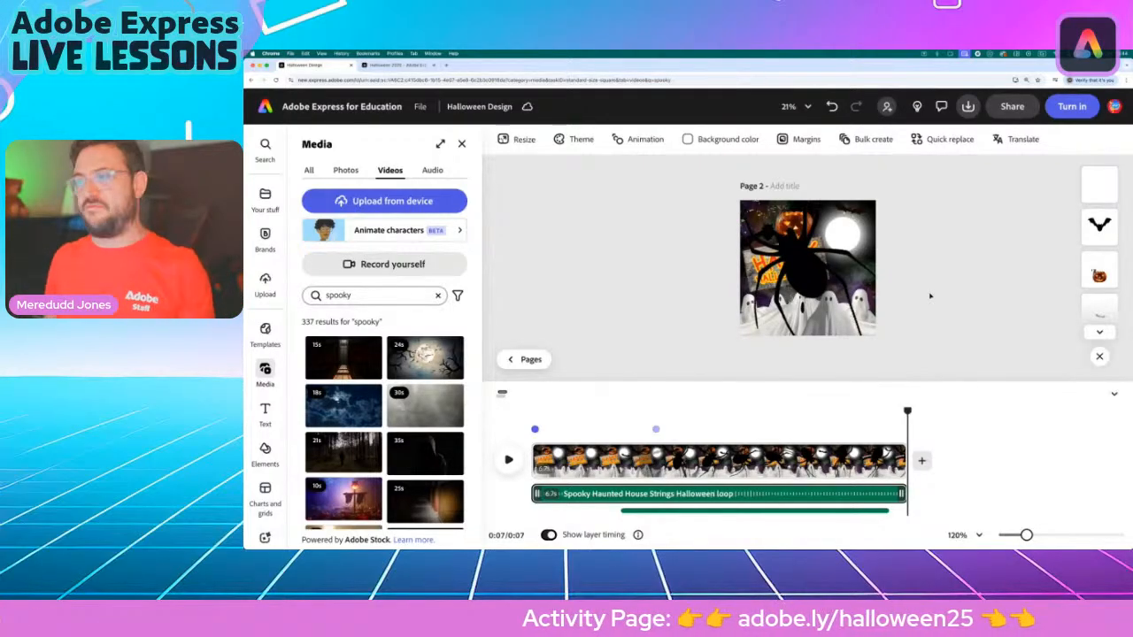
Review the download options and available file formats for the selected page, keeping MP4, and close them without downloading
click(968, 107)
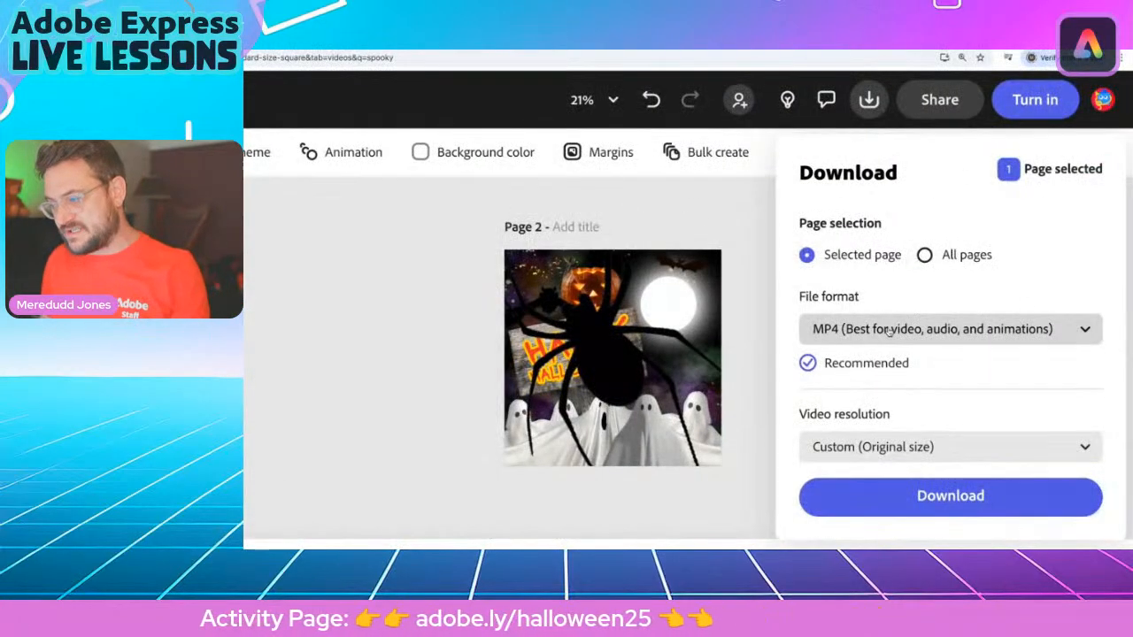
click(889, 330)
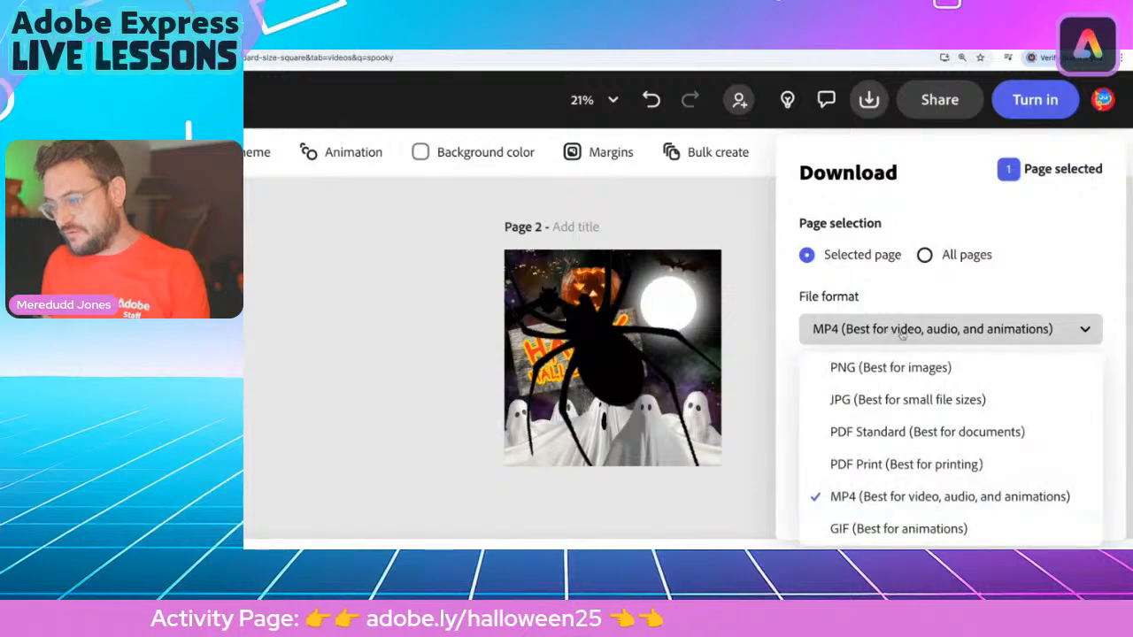
click(926, 304)
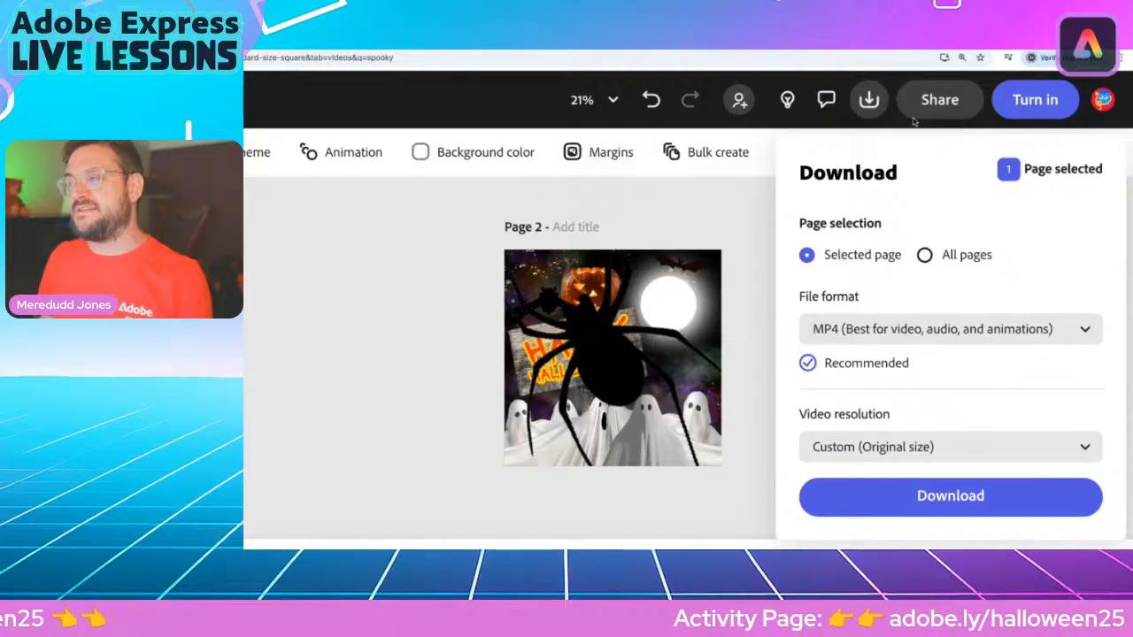
click(879, 106)
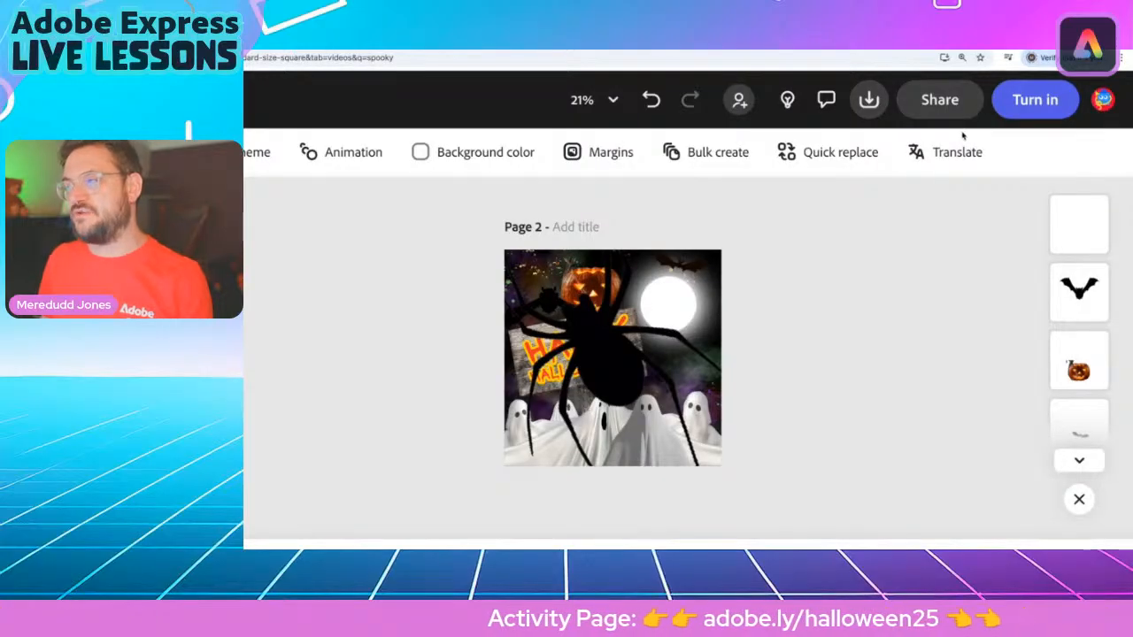
Create a view-only share link for the Halloween design, with the author displayed and remixing by others off
click(947, 102)
click(938, 108)
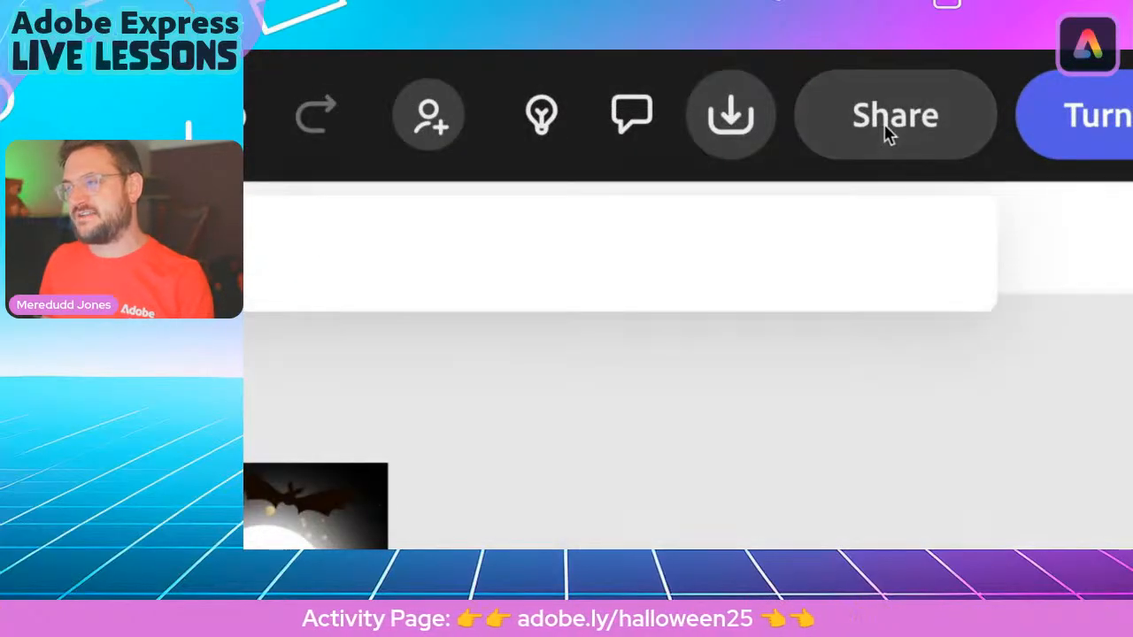
click(886, 129)
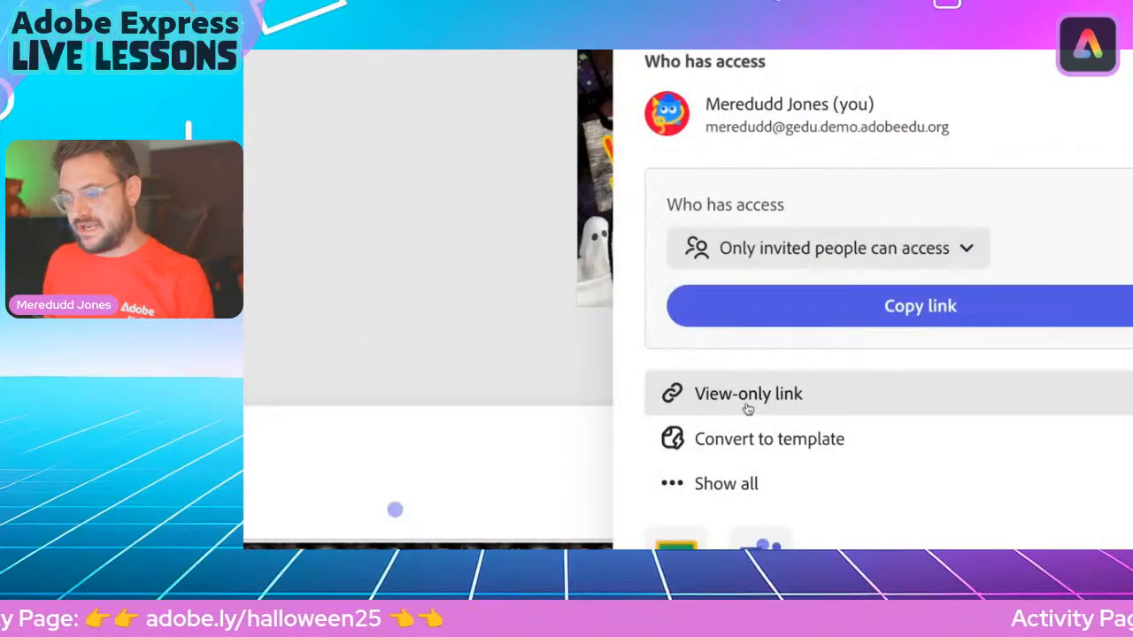
click(748, 407)
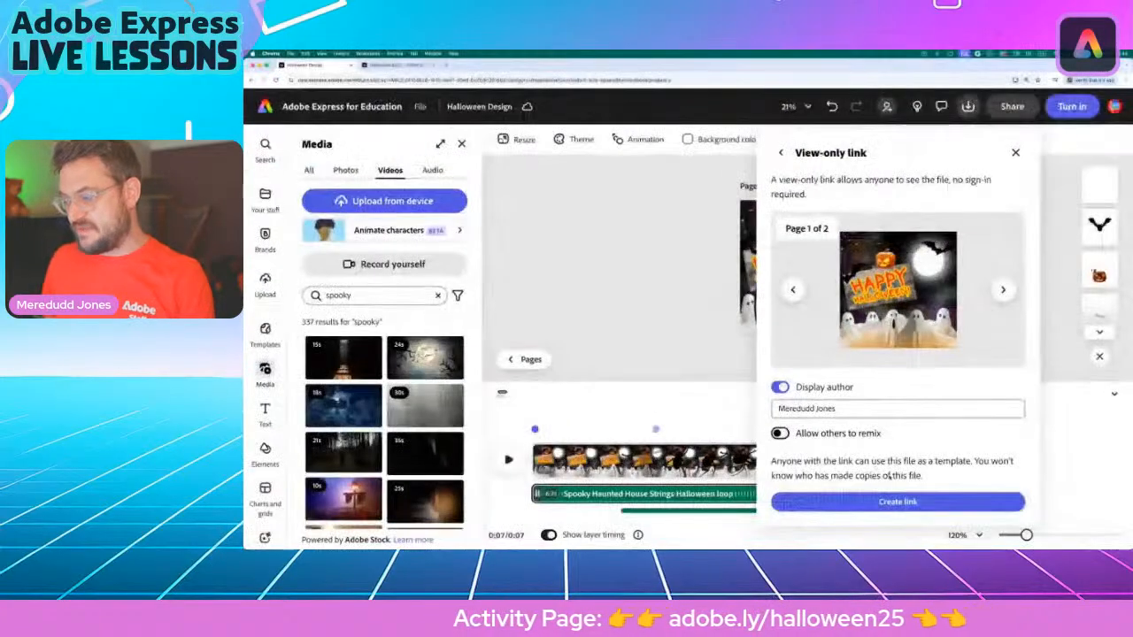
click(917, 501)
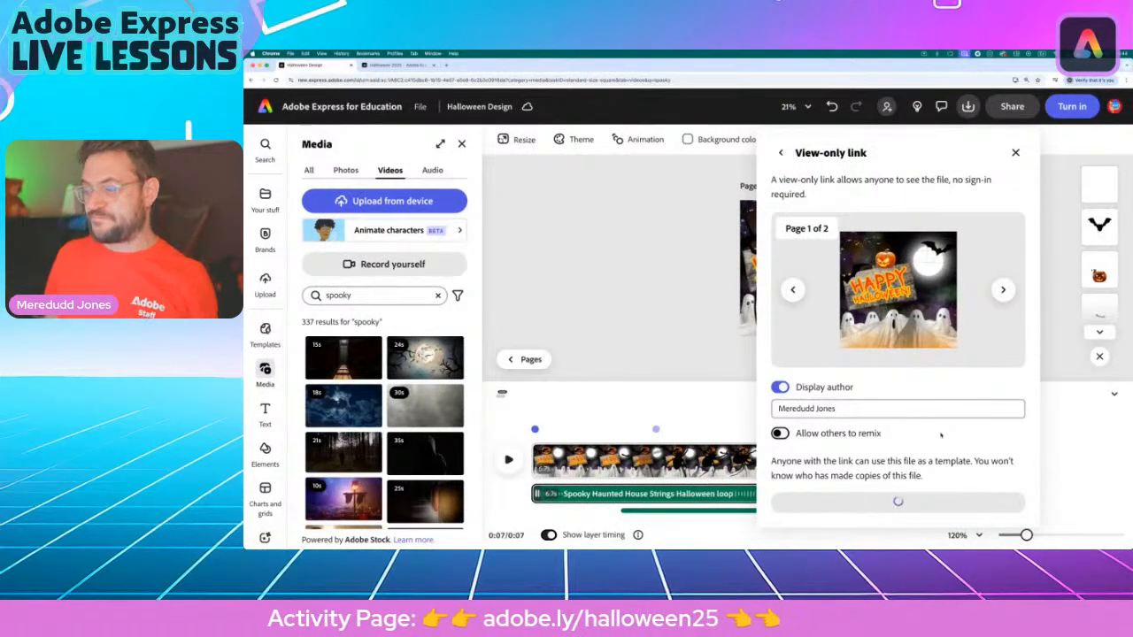